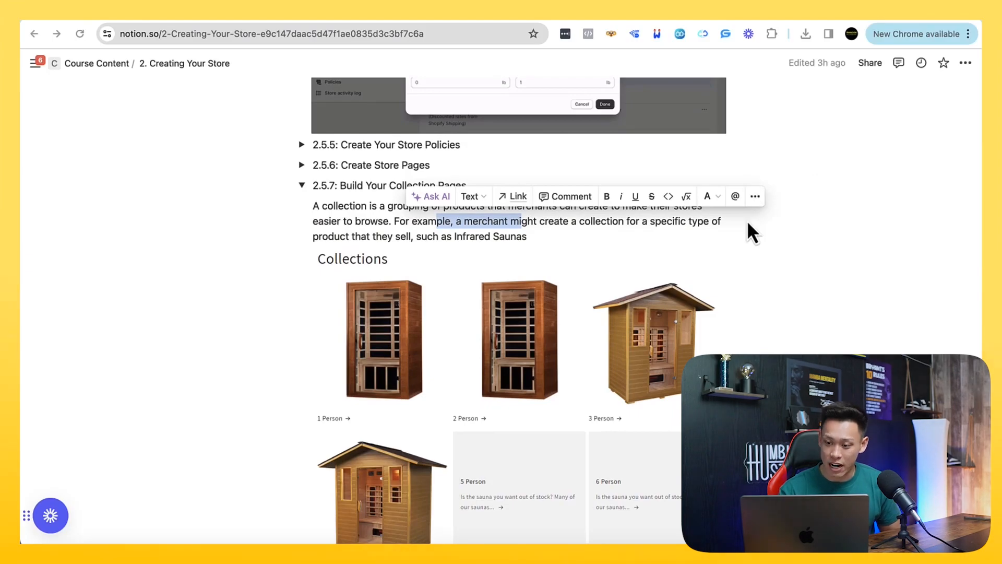
# Switch to the BBQ canopy's product page in the Shopify admin and review its media, pricing, inventory and shipping details
pyautogui.click(179, 16)
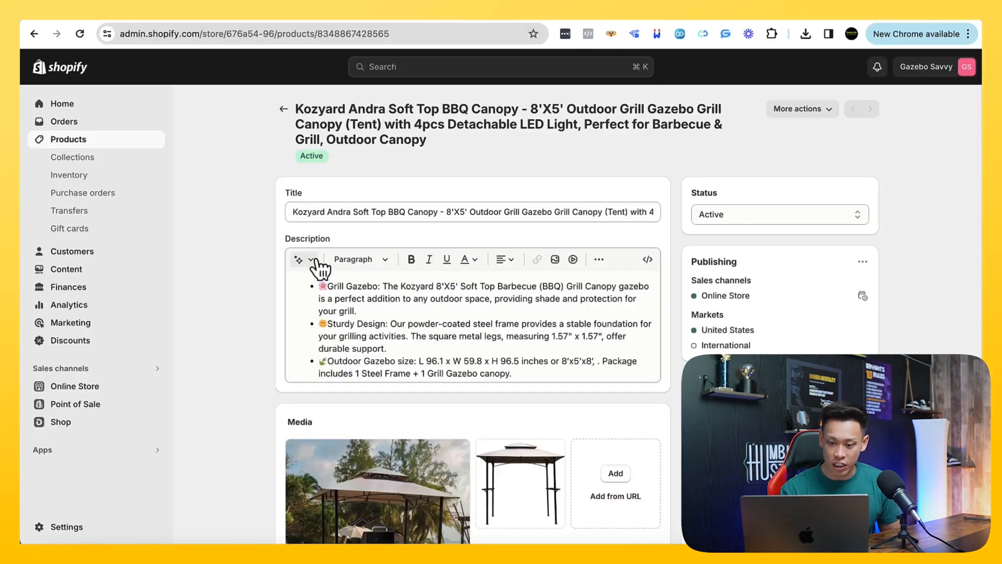
pyautogui.scroll(-4, 319, 268)
pyautogui.scroll(4, 318, 267)
pyautogui.scroll(-5, 318, 267)
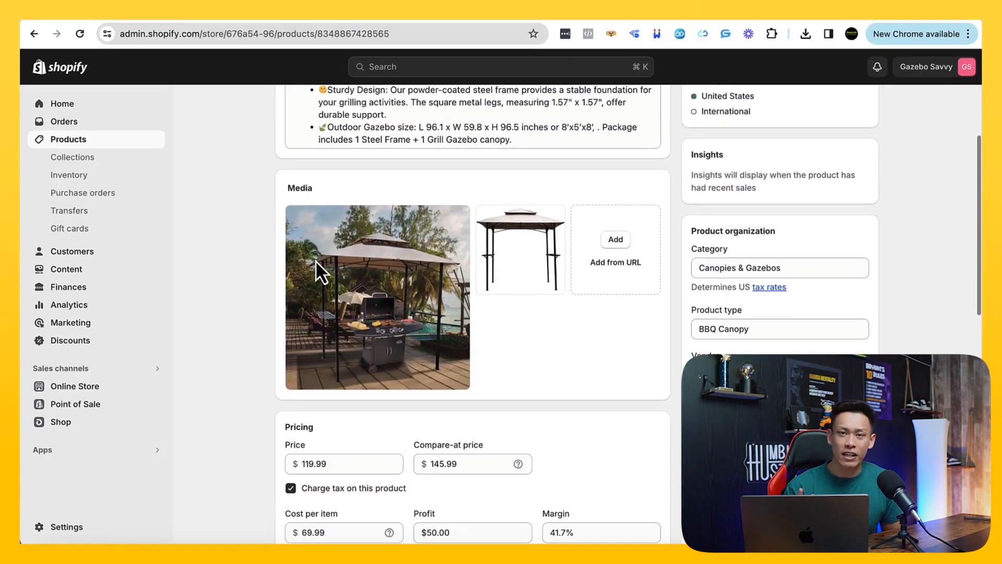
pyautogui.scroll(-10, 320, 265)
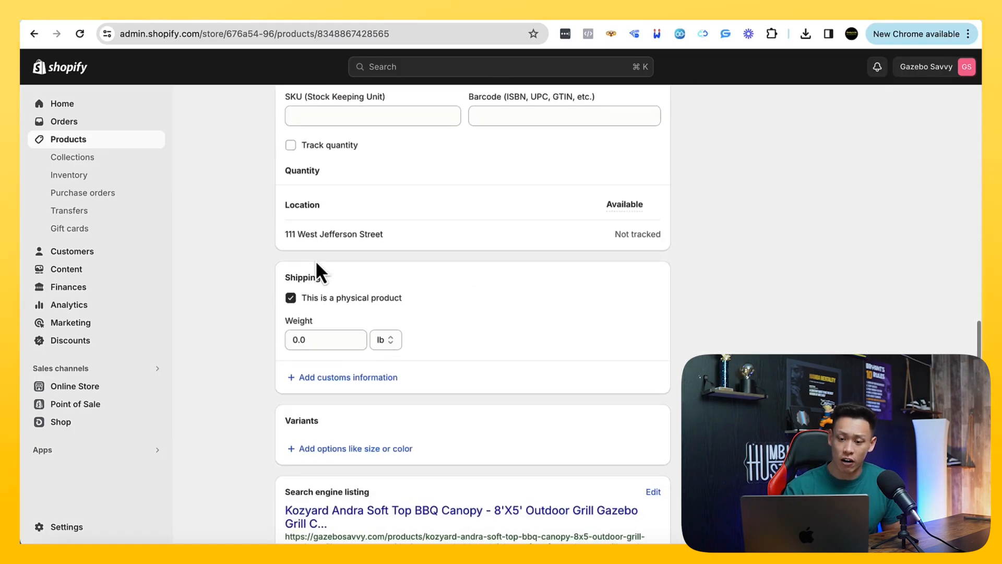
pyautogui.scroll(6, 320, 268)
pyautogui.scroll(1, 315, 258)
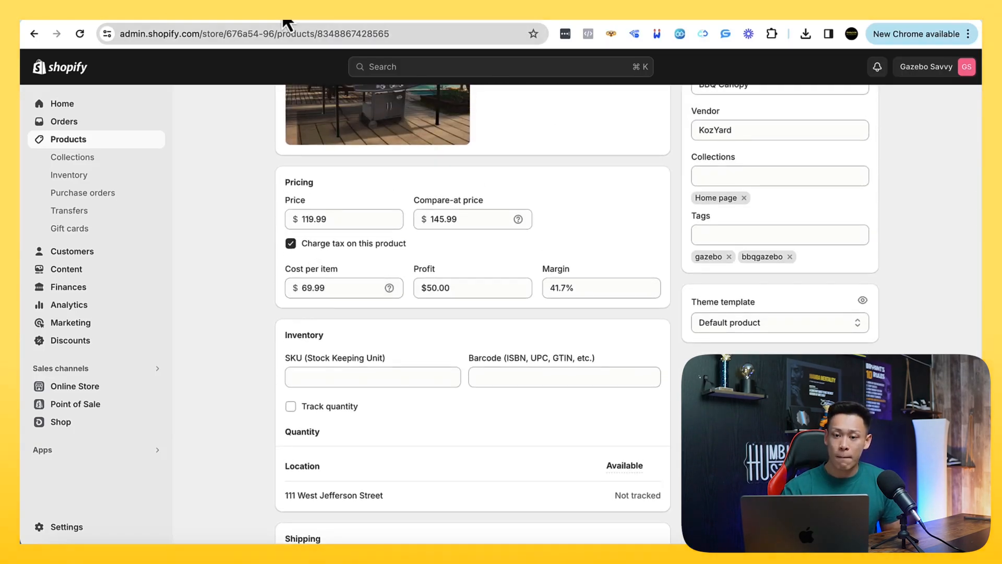
# Compare the supplier's Kozyard listing for the BBQ canopy with the product entry in Shopify
pyautogui.click(358, 19)
pyautogui.scroll(-2, 444, 313)
pyautogui.scroll(2, 514, 384)
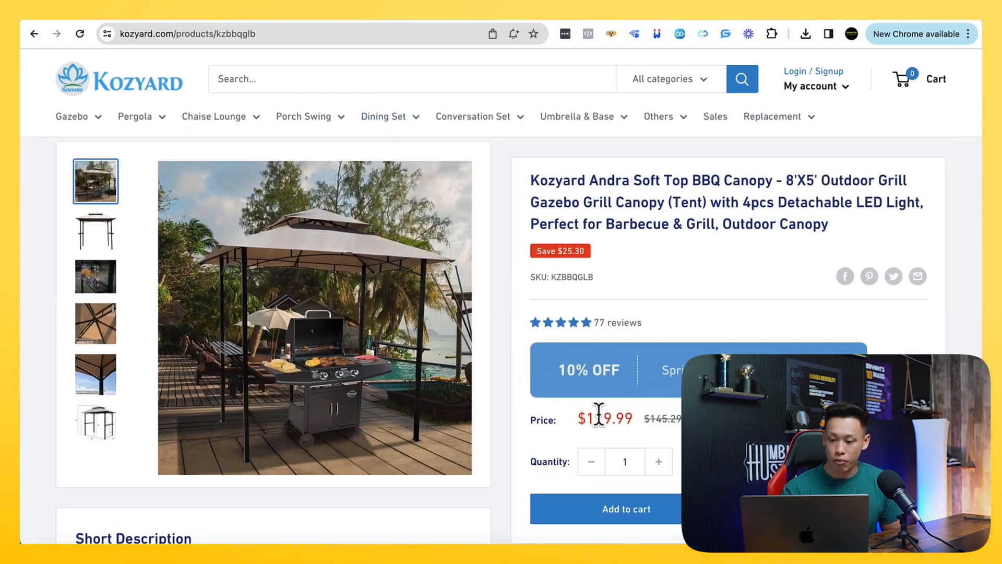
pyautogui.click(186, 19)
pyautogui.scroll(-1, 329, 282)
pyautogui.click(306, 253)
pyautogui.click(348, 20)
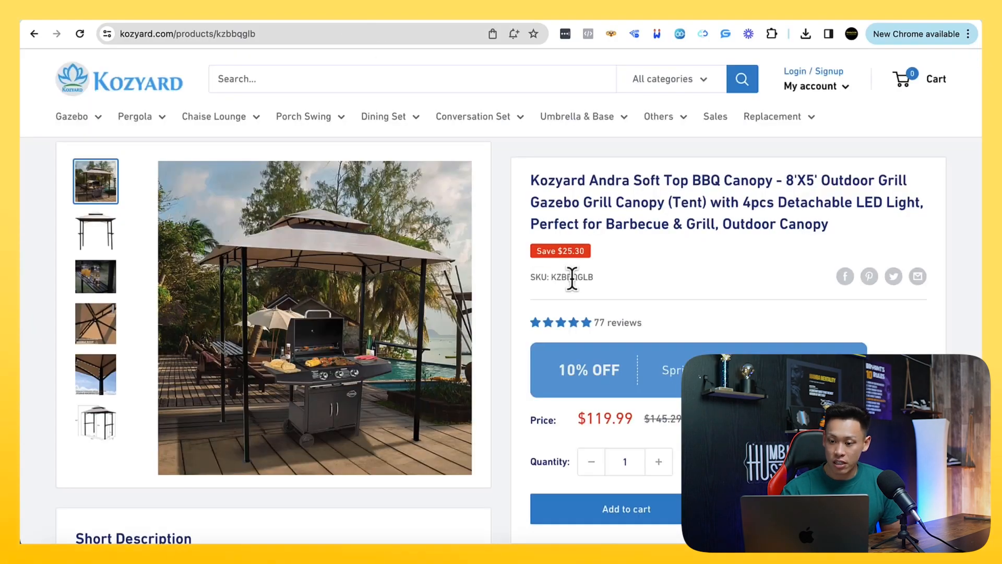
# Search Google for the SKU KZBBQGLB given on the supplier's canopy page
pyautogui.moveTo(602, 281); pyautogui.dragTo(550, 277)
pyautogui.press('super+c')
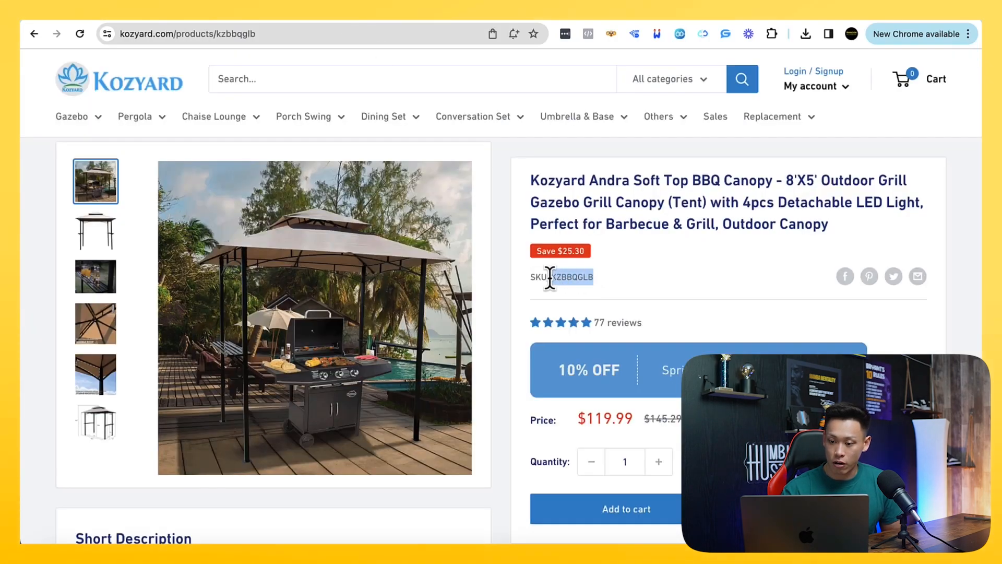
pyautogui.rightClick(579, 285)
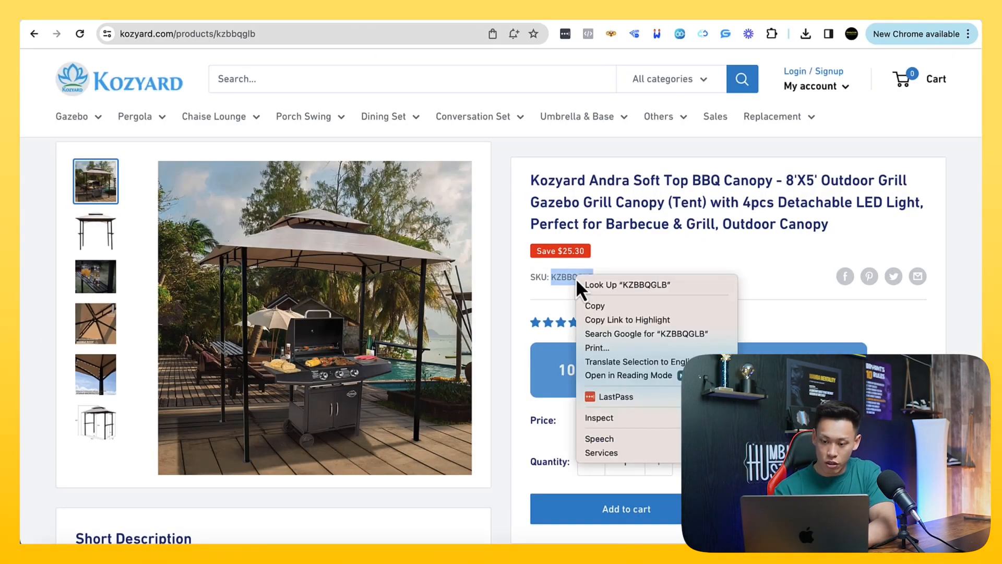
pyautogui.click(607, 335)
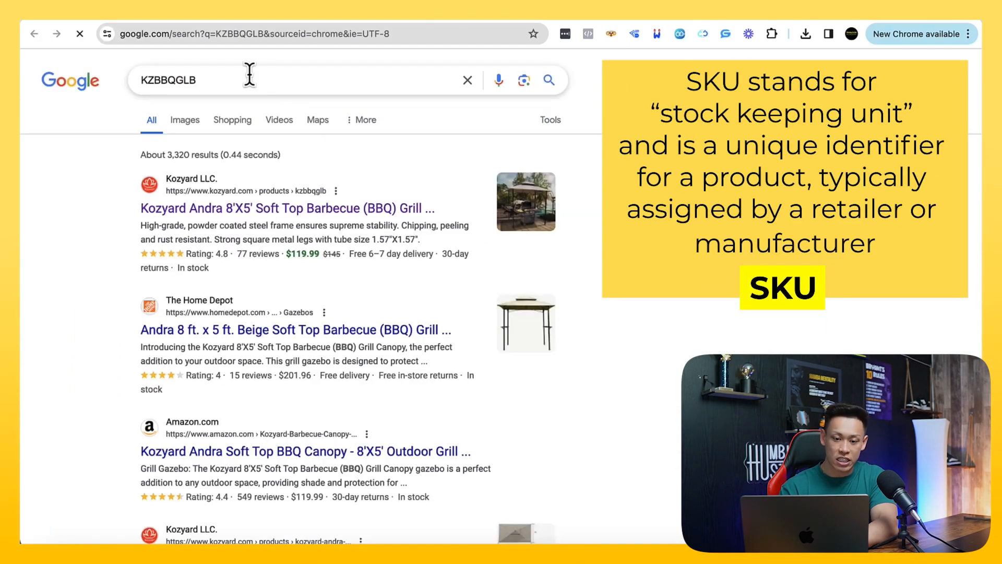
# Search Google for "what is a sku" and browse the results
pyautogui.click(250, 79)
pyautogui.write('what is a sku')
pyautogui.press('Return')
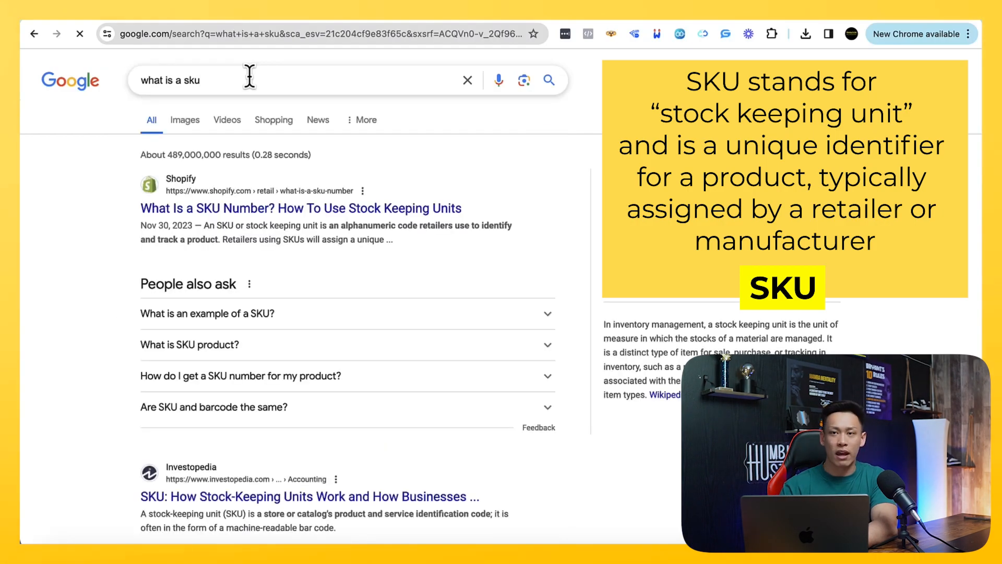
pyautogui.scroll(-2, 250, 104)
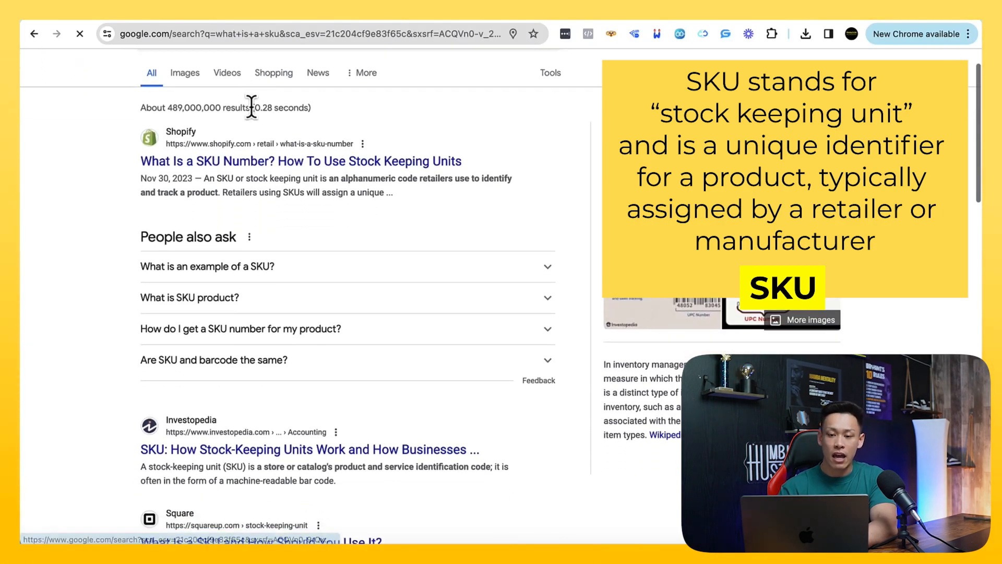
pyautogui.scroll(-1, 249, 152)
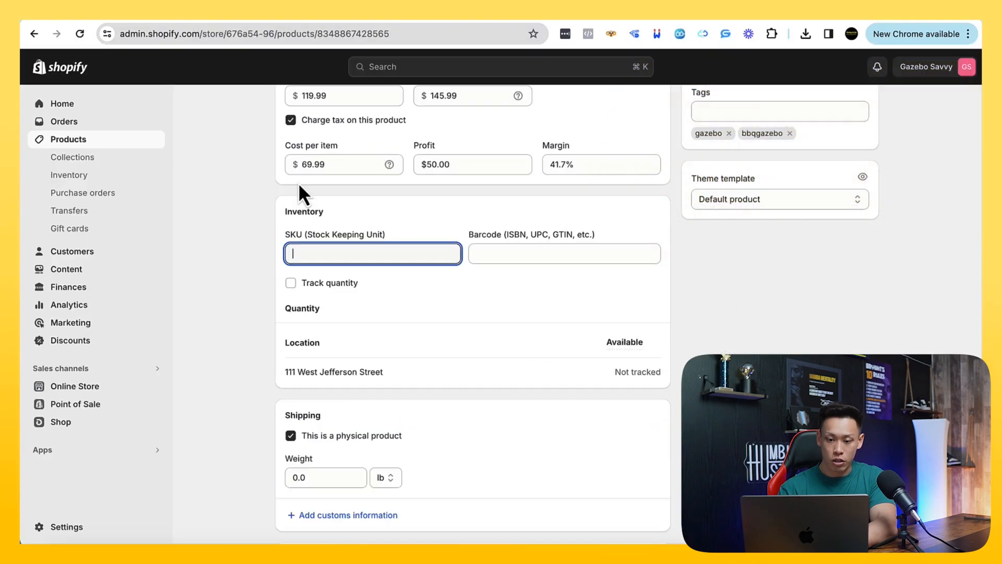
# Enter KZBBQGLB as the canopy's SKU in the Shopify product's inventory details
pyautogui.press('super+v')
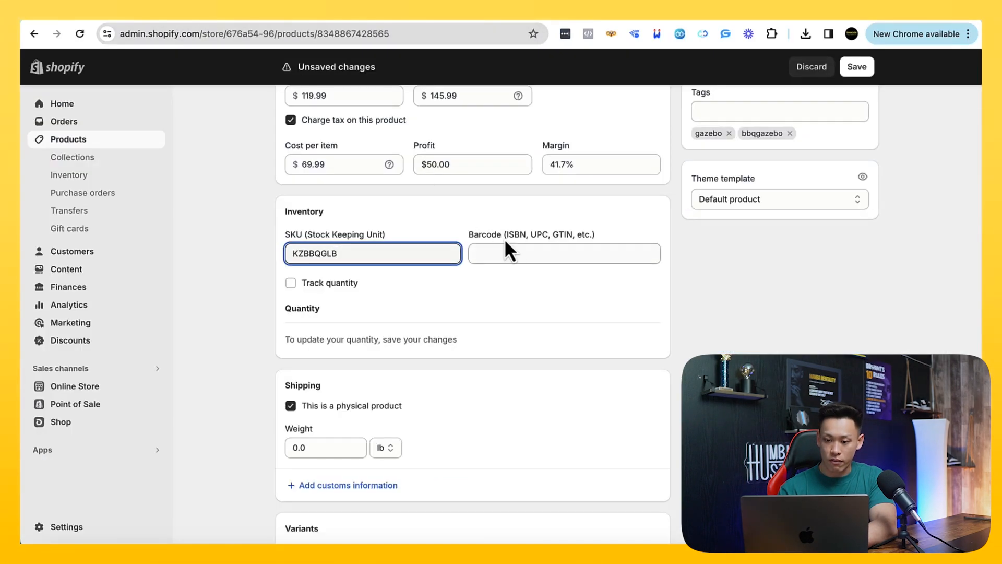
pyautogui.click(576, 235)
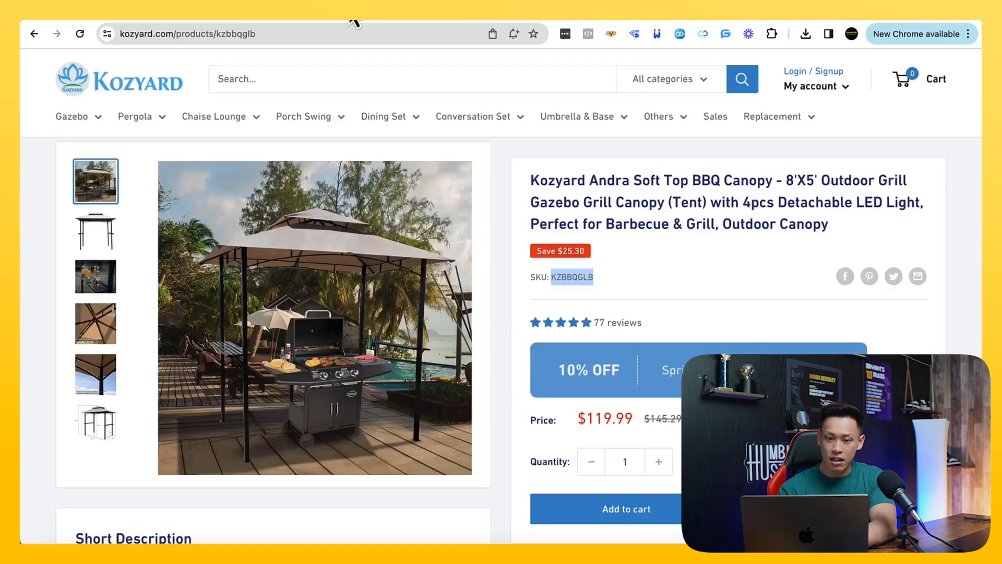
# Find the upcitemdb website and look up a barcode there for the SKU KZBBQGLB
pyautogui.click(347, 31)
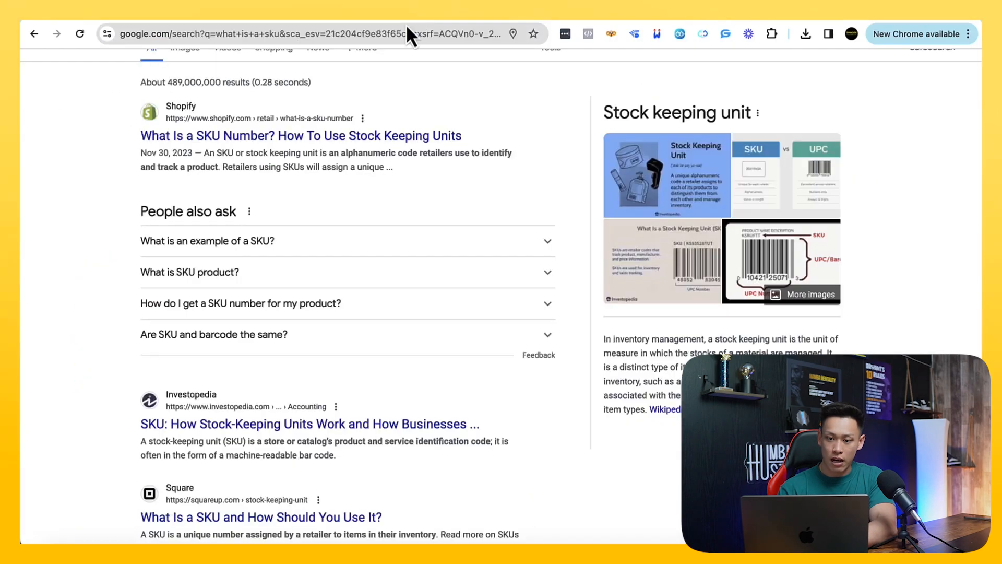
pyautogui.click(398, 34)
pyautogui.write('upccitemd')
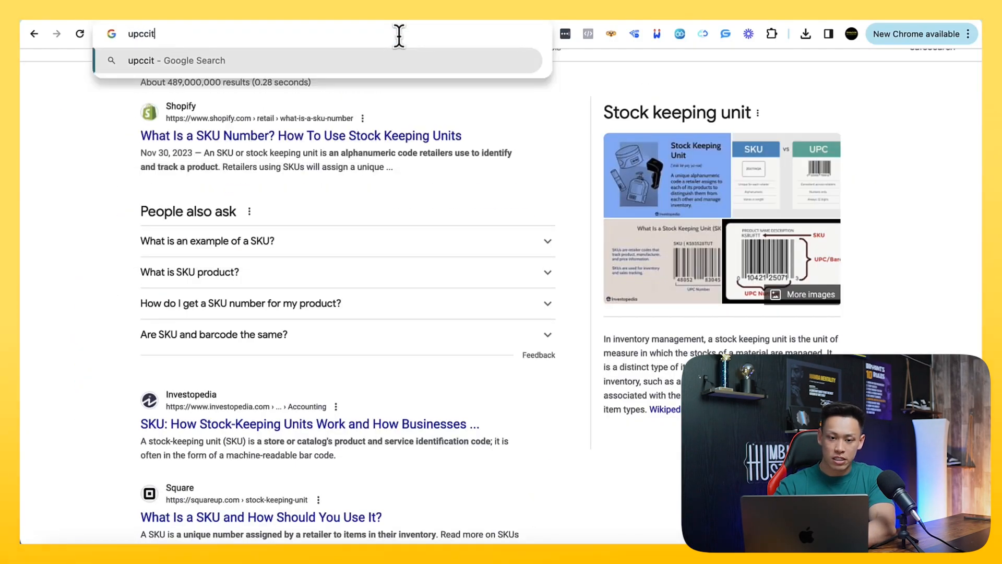
pyautogui.press('Return')
pyautogui.click(206, 252)
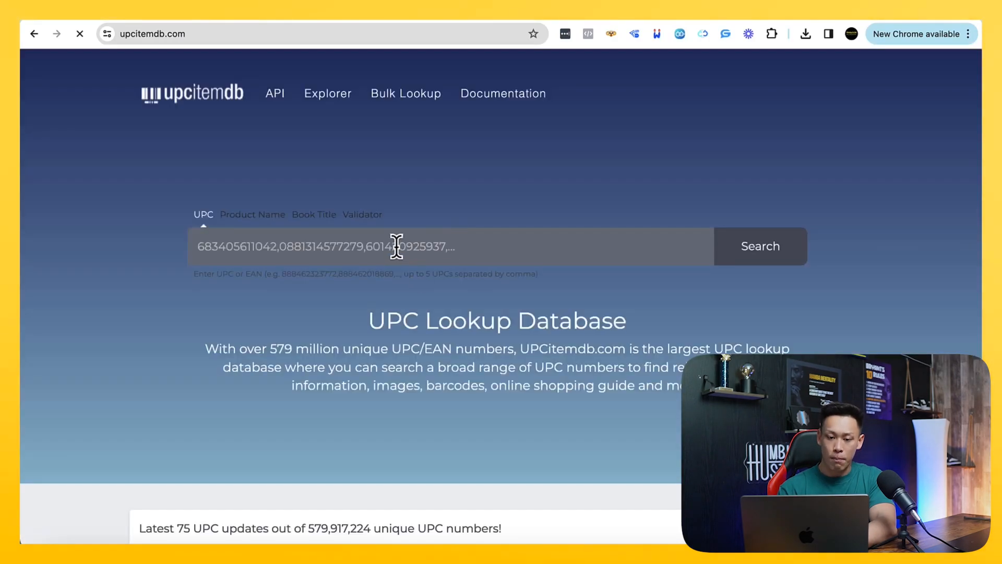
pyautogui.click(397, 246)
pyautogui.press('super+v')
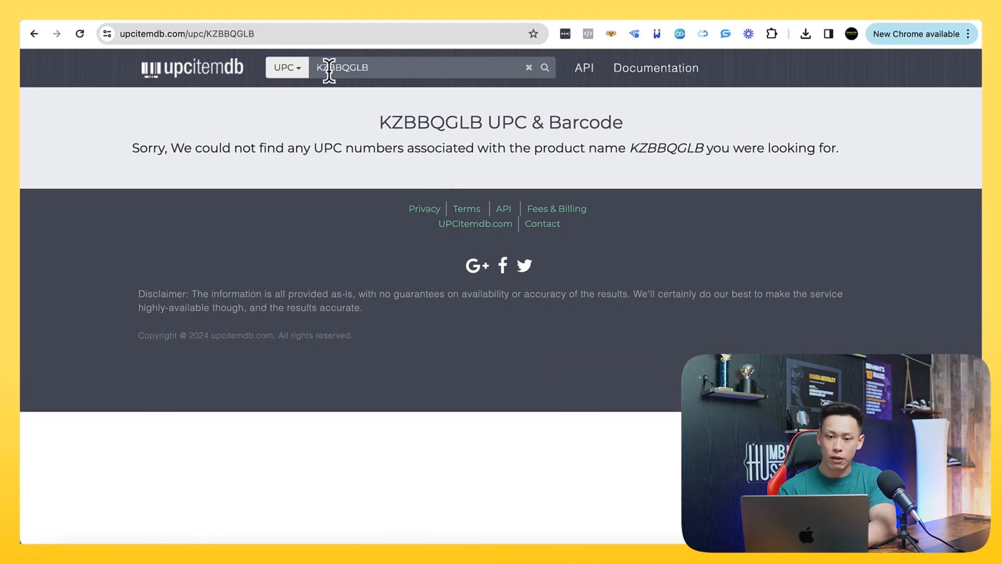
# Return to the canopy's Shopify product page and save the product with the barcode left blank
pyautogui.click(197, 16)
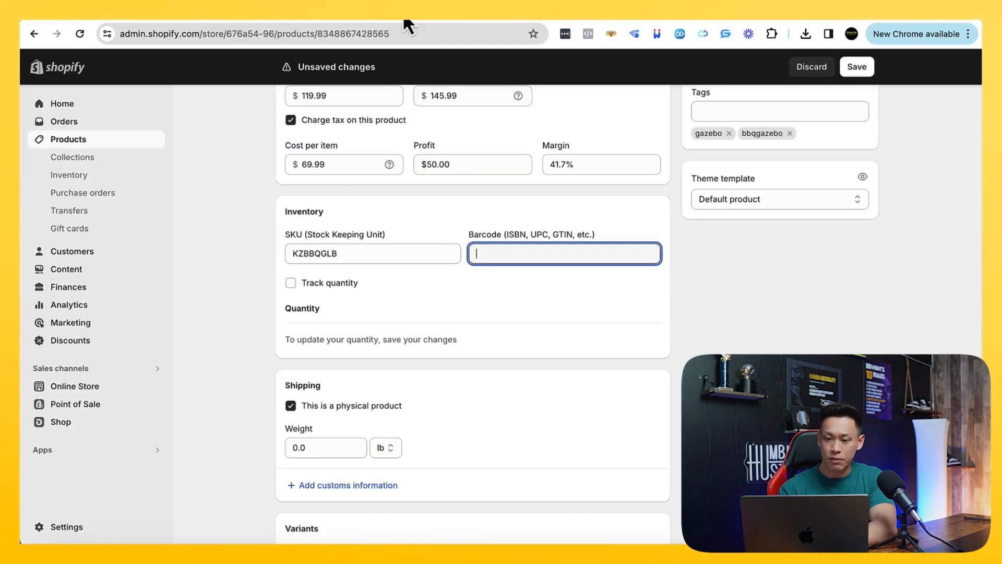
pyautogui.scroll(5, 556, 323)
pyautogui.click(867, 67)
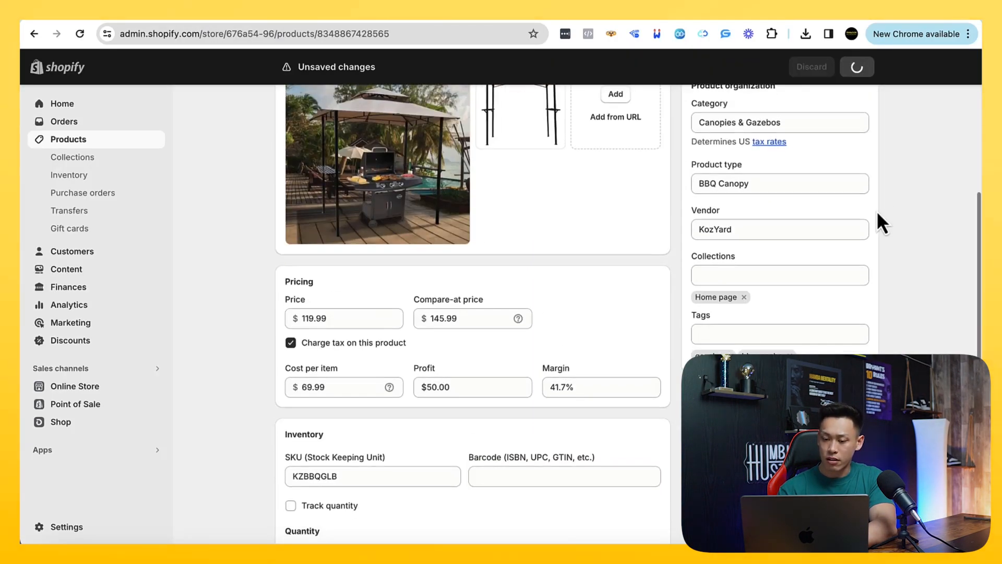
# Review the saved product's details in Shopify and examine its live storefront page, including images, price, description and purchase options
pyautogui.scroll(-5, 617, 312)
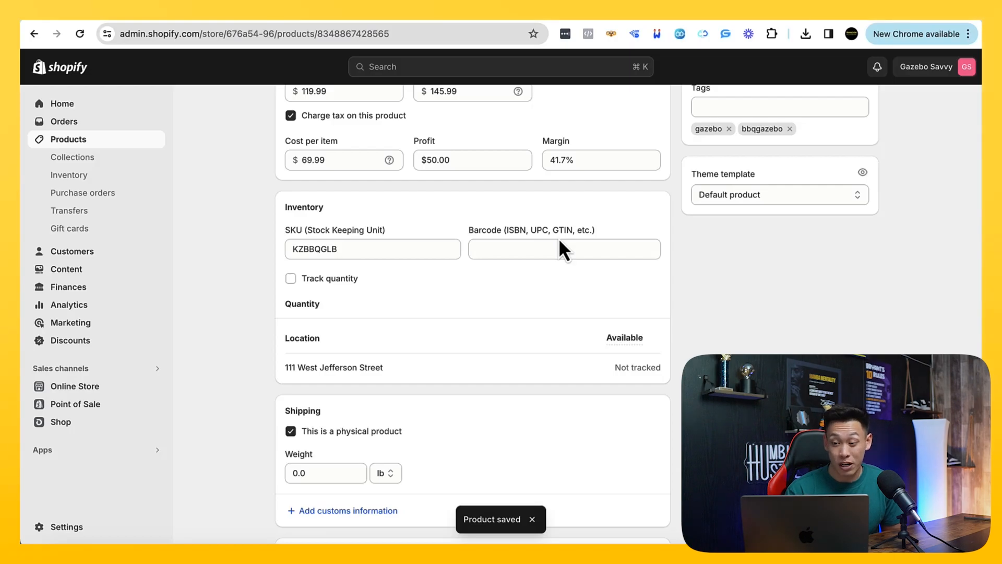
pyautogui.scroll(8, 558, 237)
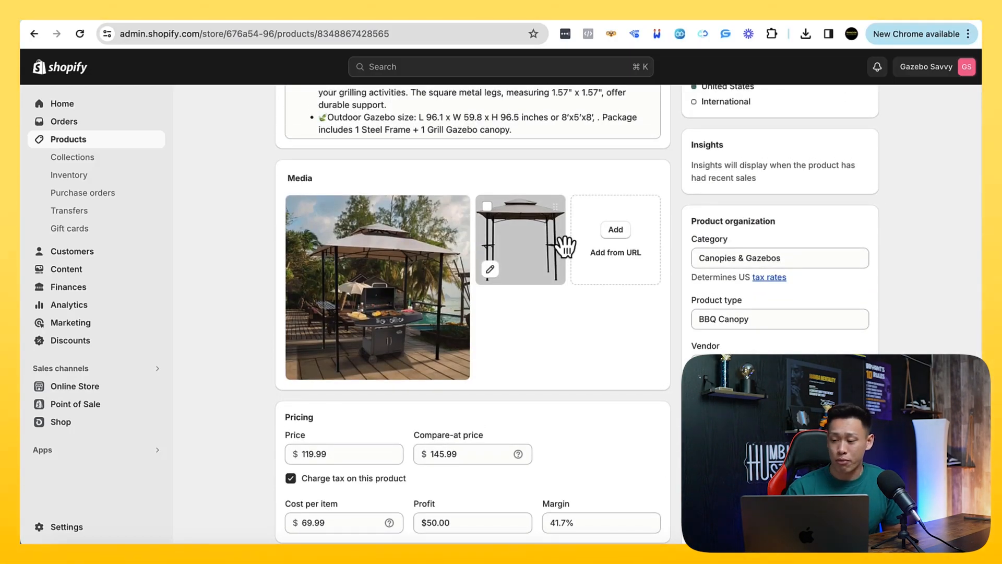
pyautogui.scroll(-12, 561, 242)
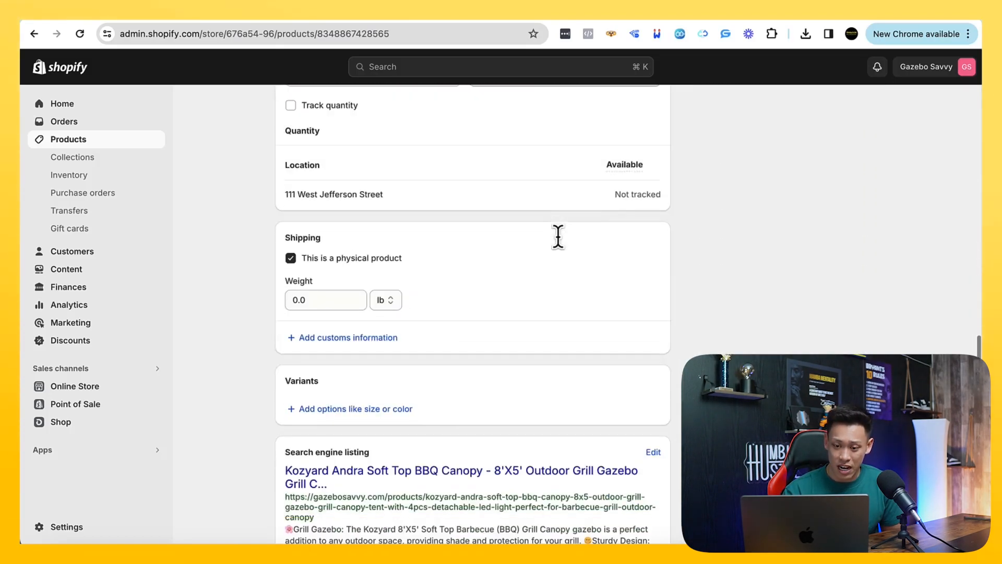
pyautogui.scroll(15, 559, 237)
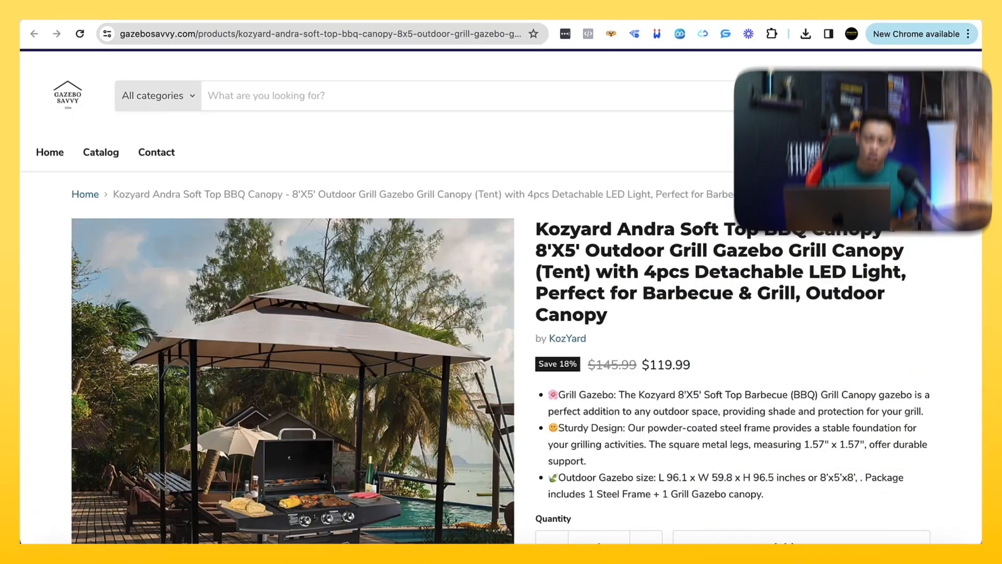
pyautogui.scroll(-2, 786, 189)
pyautogui.scroll(2, 787, 189)
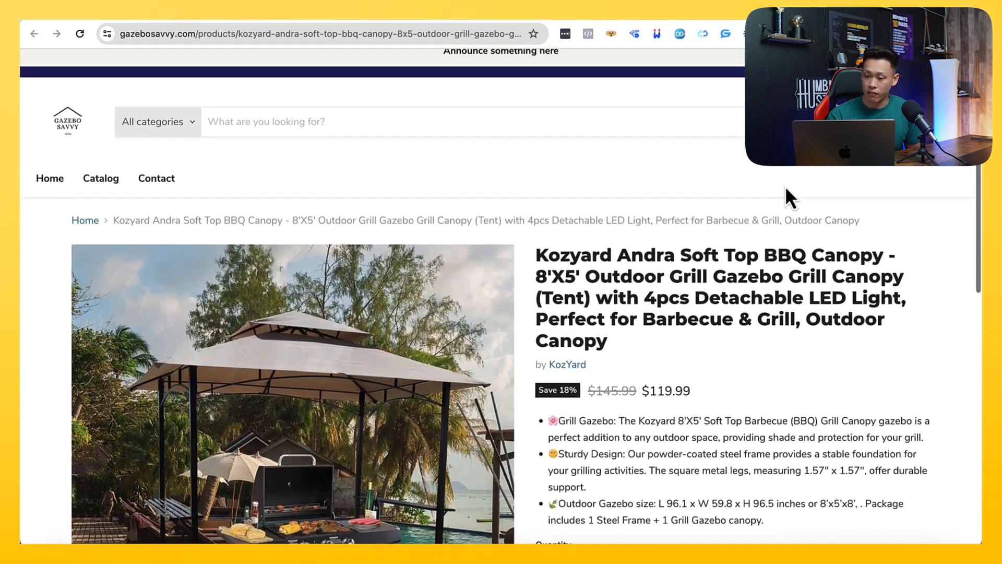
pyautogui.scroll(-9, 787, 189)
pyautogui.scroll(-1, 787, 189)
pyautogui.scroll(10, 787, 189)
pyautogui.scroll(-1, 786, 189)
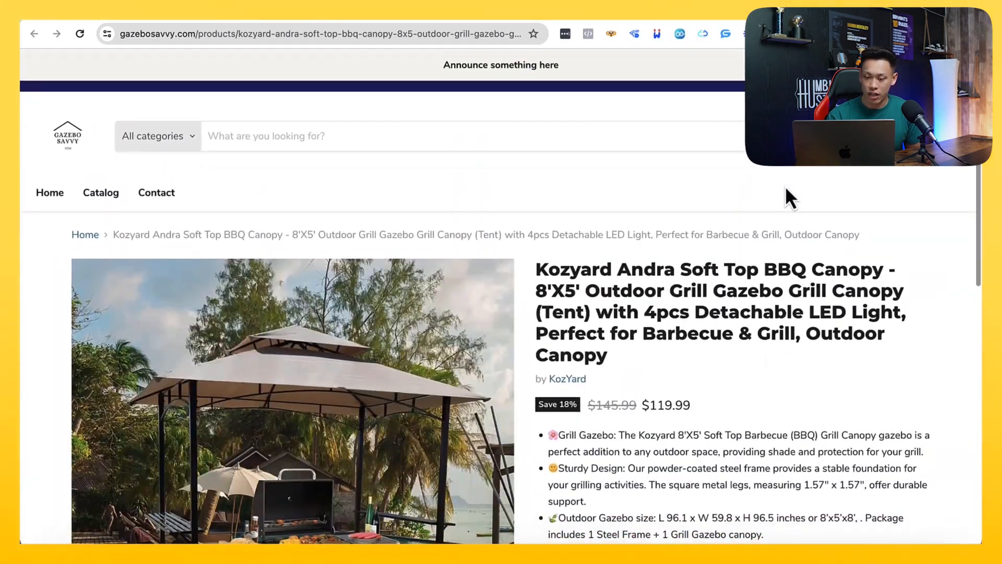
pyautogui.scroll(1, 786, 189)
pyautogui.scroll(-10, 443, 191)
pyautogui.scroll(10, 444, 190)
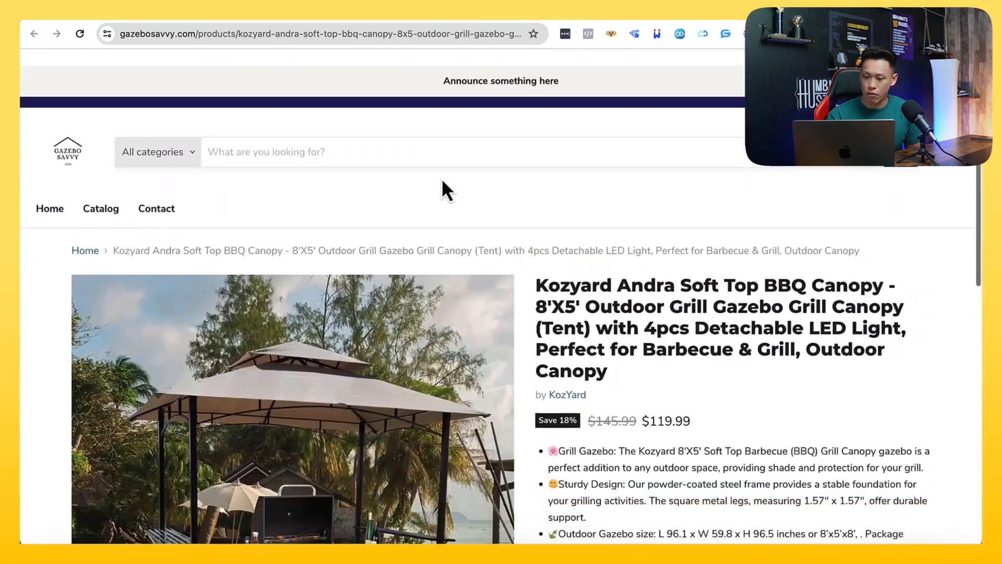
pyautogui.scroll(-7, 443, 190)
pyautogui.scroll(4, 443, 176)
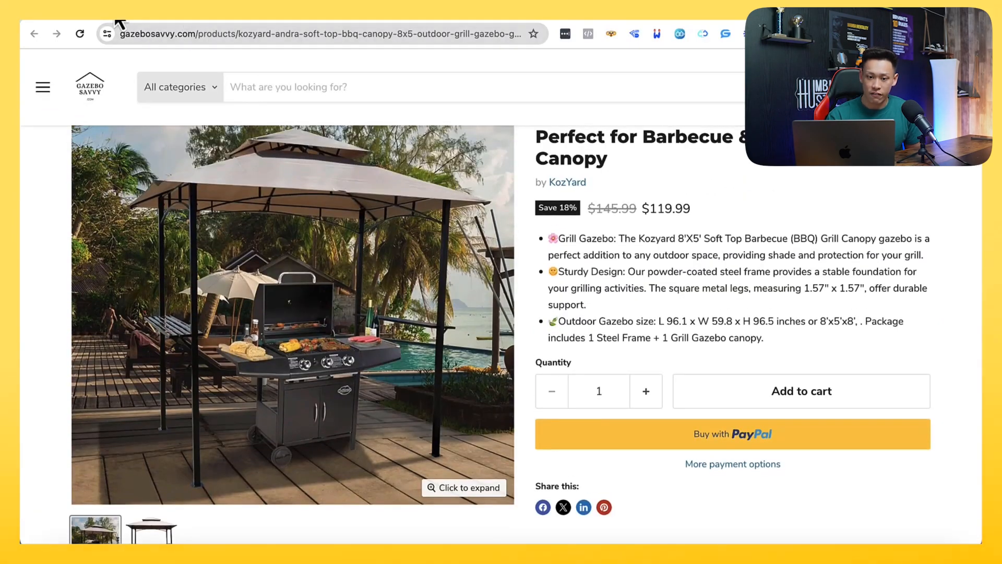
# Switch to the Notion course notes and look over section 2.5.7, Build Your Collection Pages
pyautogui.click(130, 18)
pyautogui.scroll(-3, 338, 272)
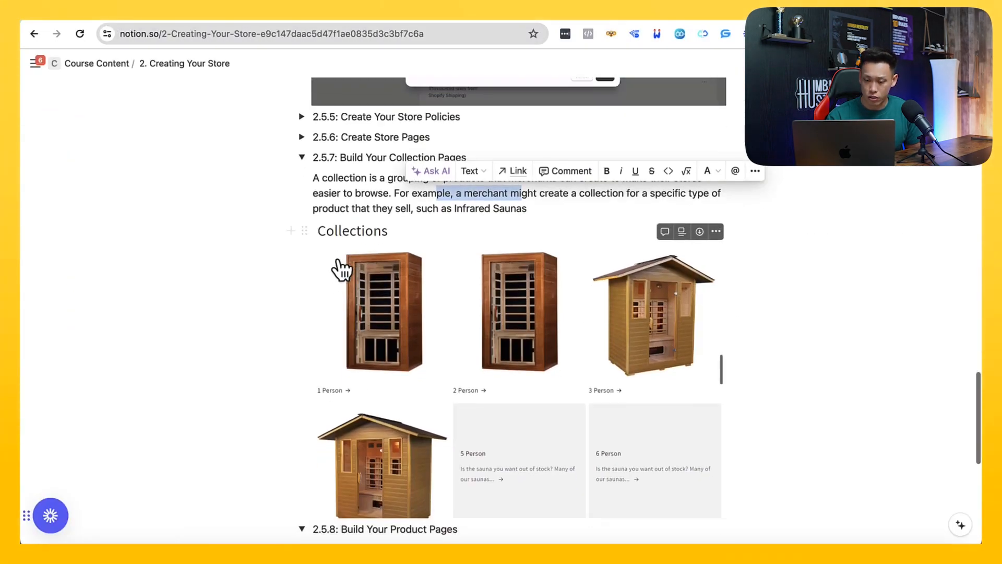
pyautogui.scroll(5, 335, 268)
# Return to the Shopify admin, open the store's Shipping and delivery settings and close the setup guide
pyautogui.click(186, 21)
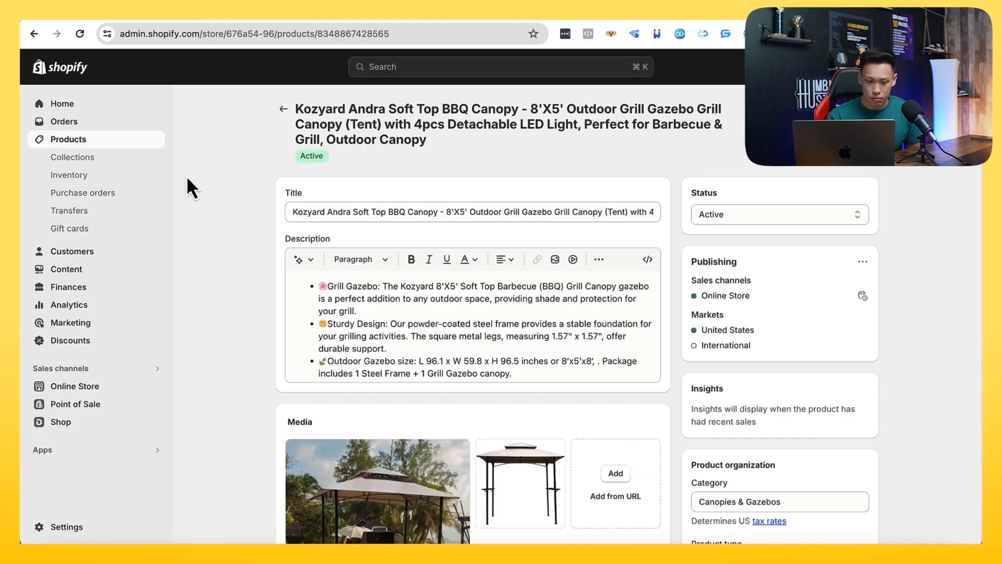
pyautogui.click(104, 529)
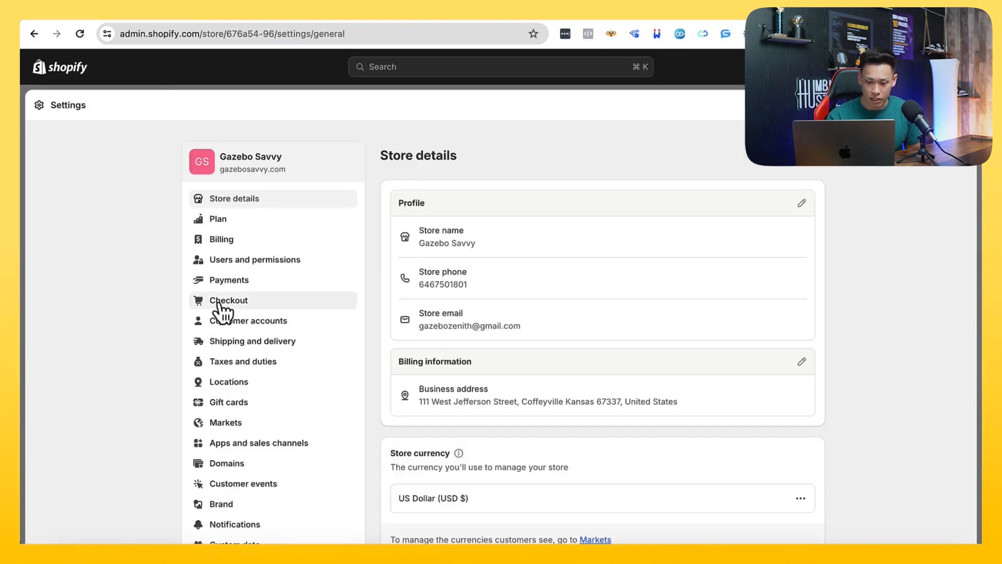
pyautogui.scroll(-2, 239, 282)
pyautogui.scroll(-2, 264, 334)
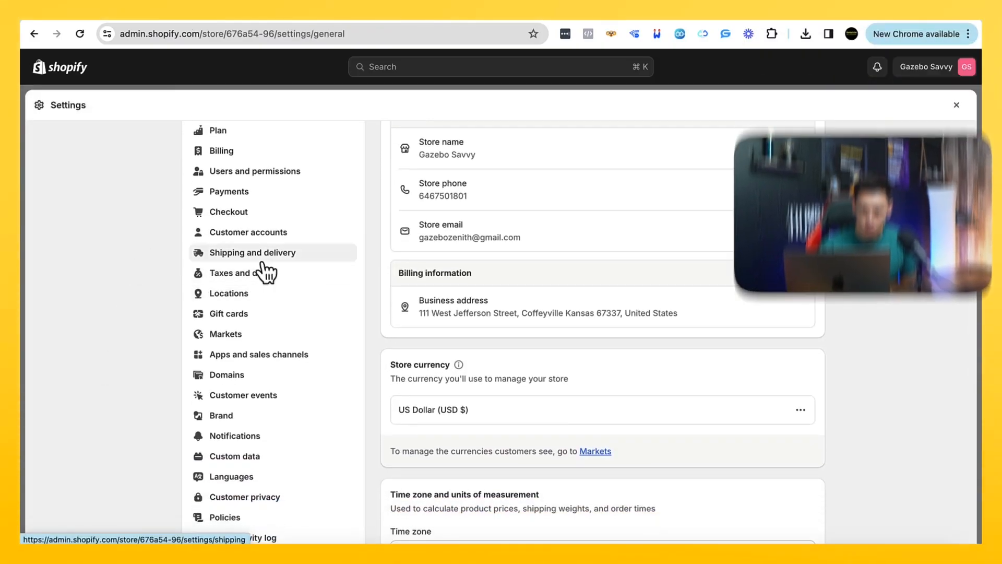
pyautogui.click(266, 253)
pyautogui.scroll(-2, 424, 296)
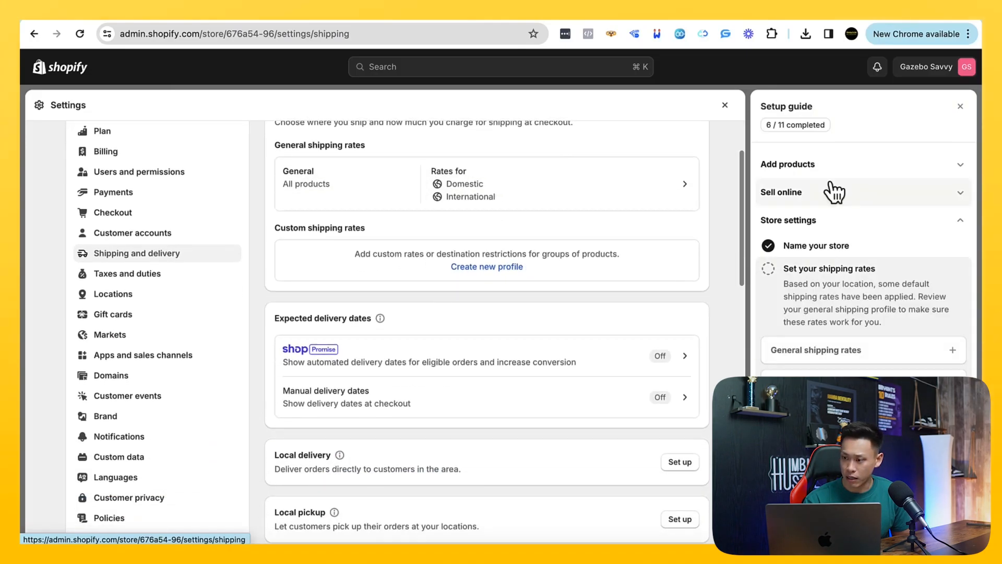
pyautogui.click(967, 111)
# Start a new custom shipping profile and name it ALL PRODUCTS
pyautogui.scroll(3, 734, 315)
pyautogui.scroll(-2, 726, 321)
pyautogui.click(624, 302)
pyautogui.click(448, 221)
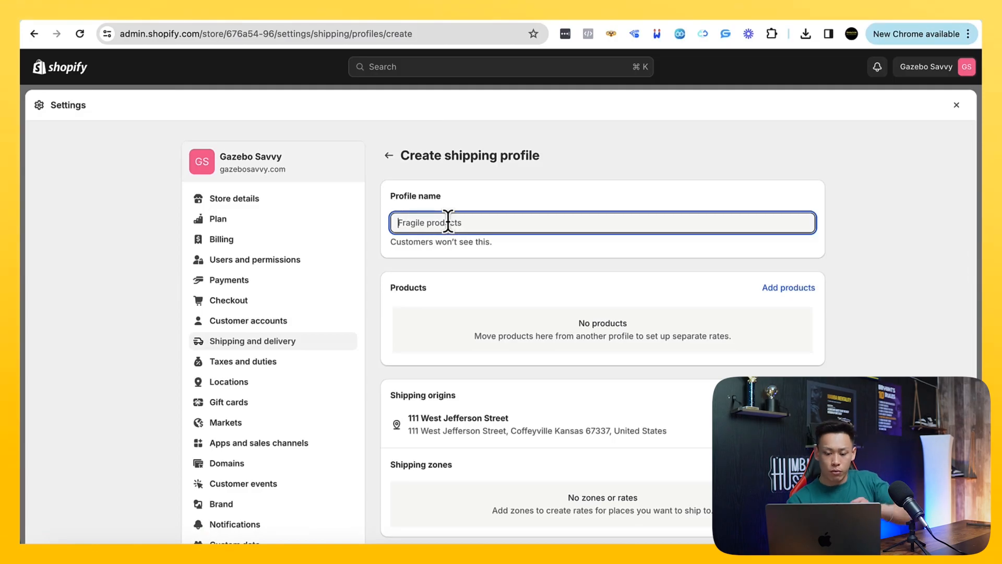
pyautogui.write('ALL')
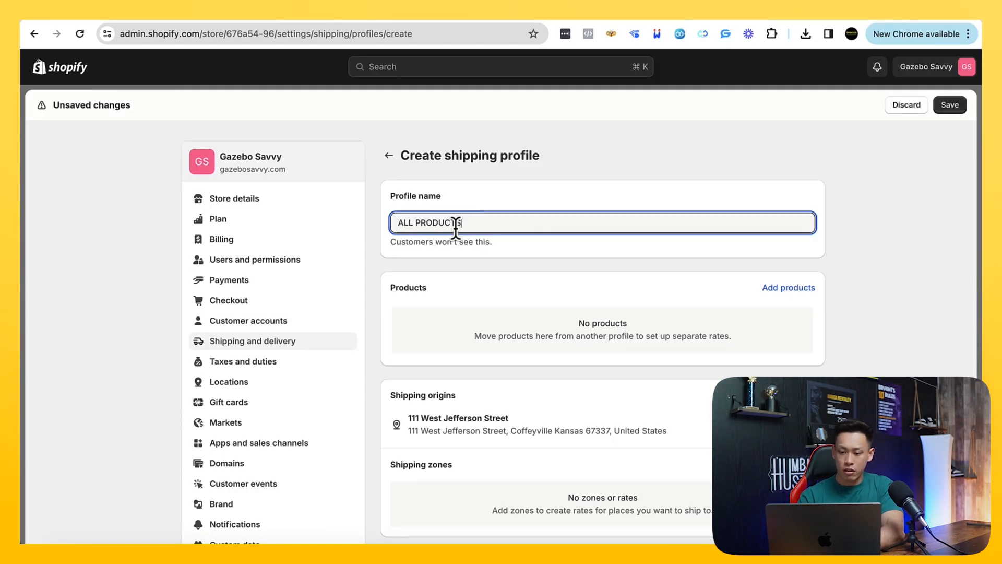
pyautogui.write(' PRODUCTS')
# Try to add products to the ALL PRODUCTS shipping profile
pyautogui.scroll(-1, 497, 262)
pyautogui.click(786, 235)
pyautogui.click(356, 198)
pyautogui.moveTo(333, 183); pyautogui.dragTo(601, 191)
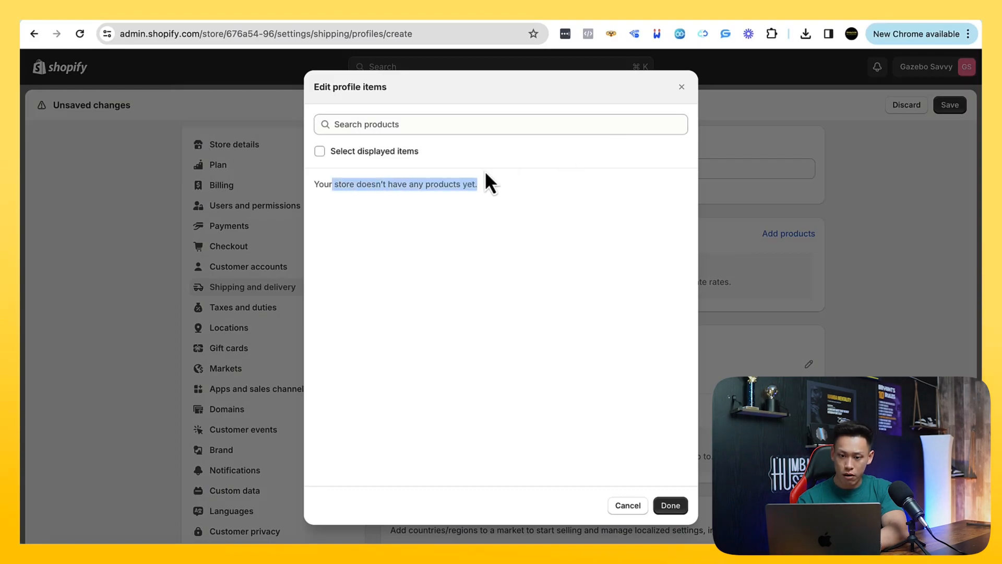
pyautogui.click(389, 124)
pyautogui.click(626, 505)
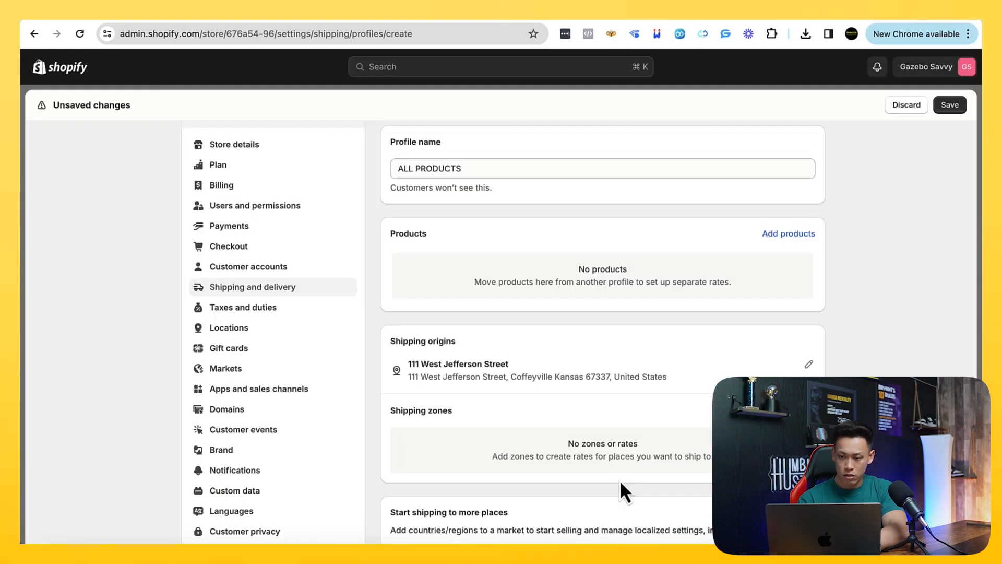
# Save the ALL PRODUCTS shipping profile, close the settings and return to the store's product list
pyautogui.click(939, 106)
pyautogui.click(609, 333)
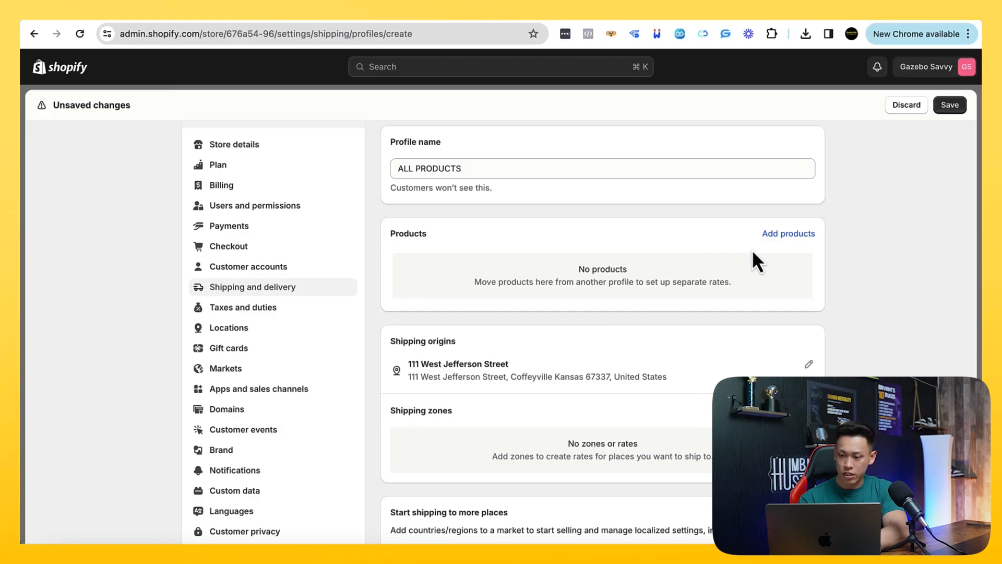
pyautogui.click(950, 105)
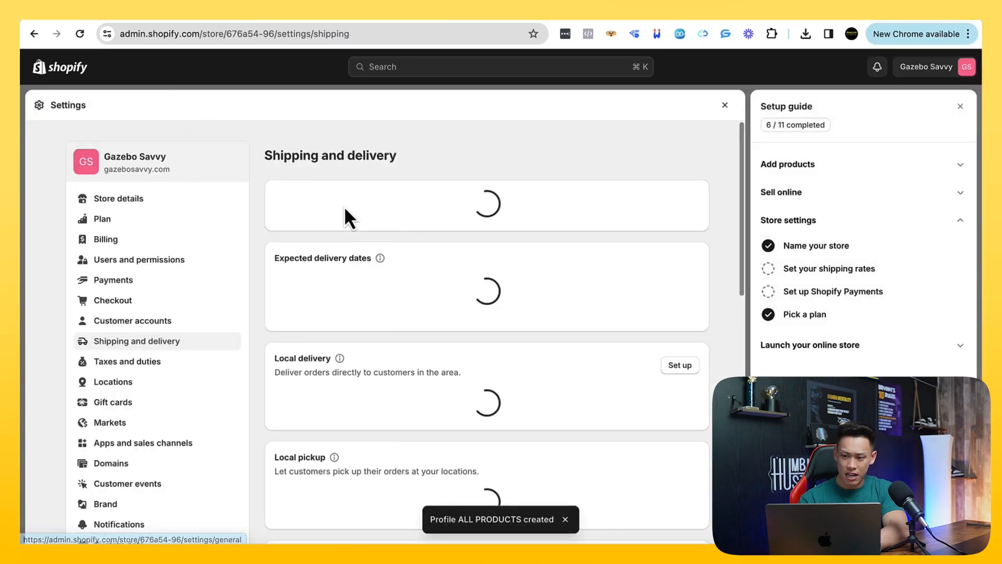
pyautogui.click(961, 107)
pyautogui.click(953, 106)
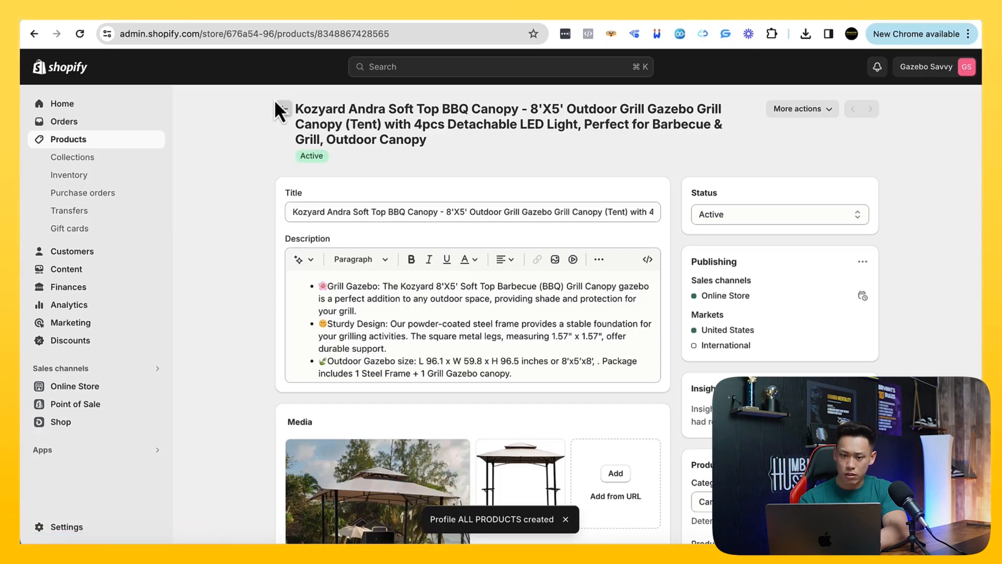
pyautogui.click(279, 107)
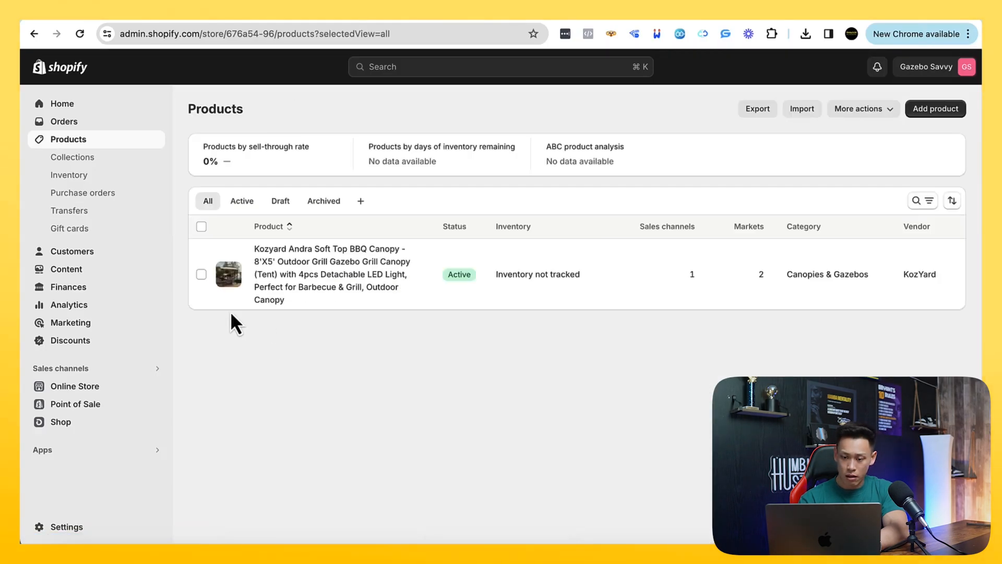
# Reopen the store's Shipping and delivery settings, look them over and open the ALL PRODUCTS custom shipping profile
pyautogui.click(66, 527)
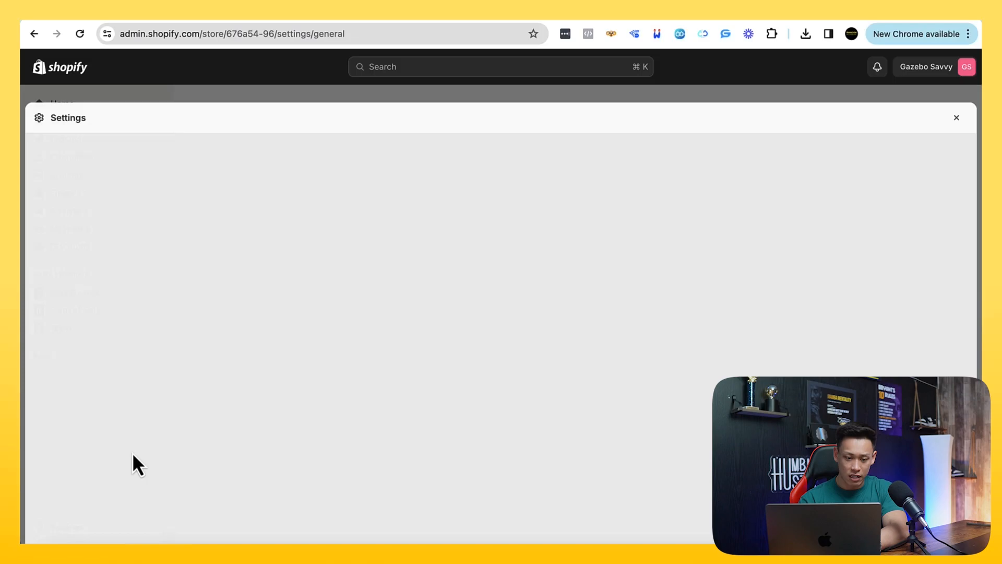
pyautogui.scroll(-2, 365, 297)
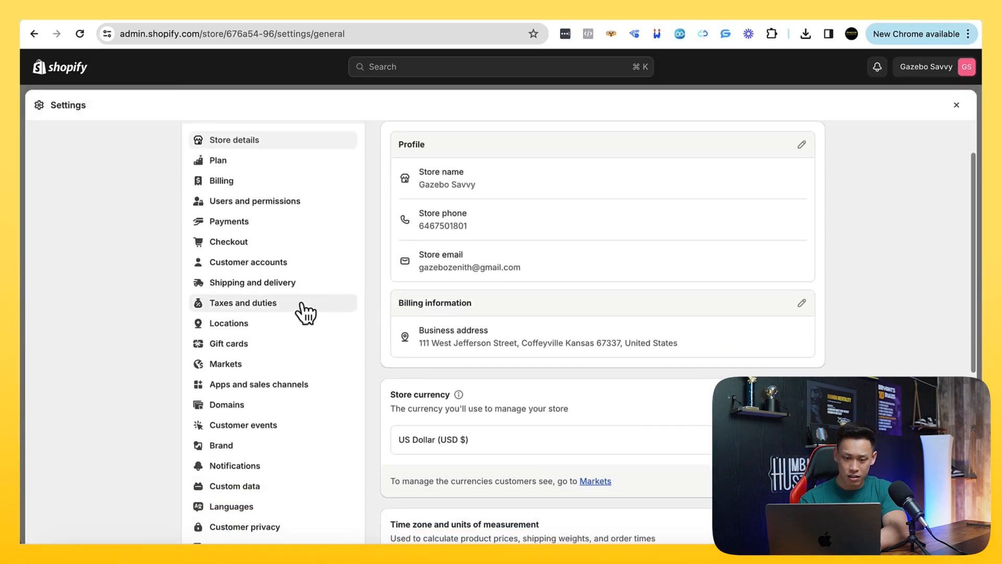
pyautogui.click(285, 284)
pyautogui.scroll(-1, 470, 327)
pyautogui.scroll(-3, 473, 326)
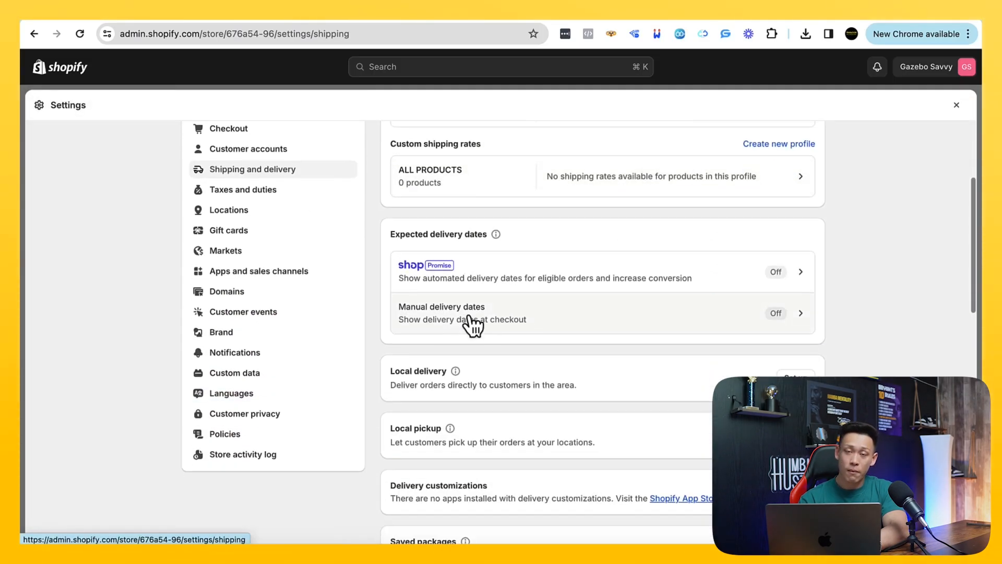
pyautogui.scroll(-1, 473, 326)
pyautogui.scroll(1, 472, 326)
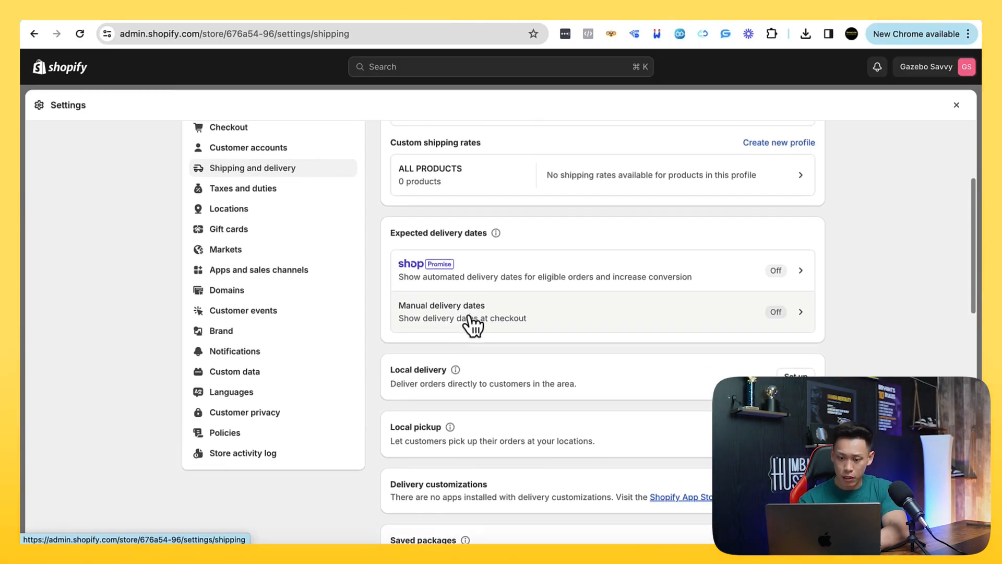
pyautogui.scroll(3, 470, 325)
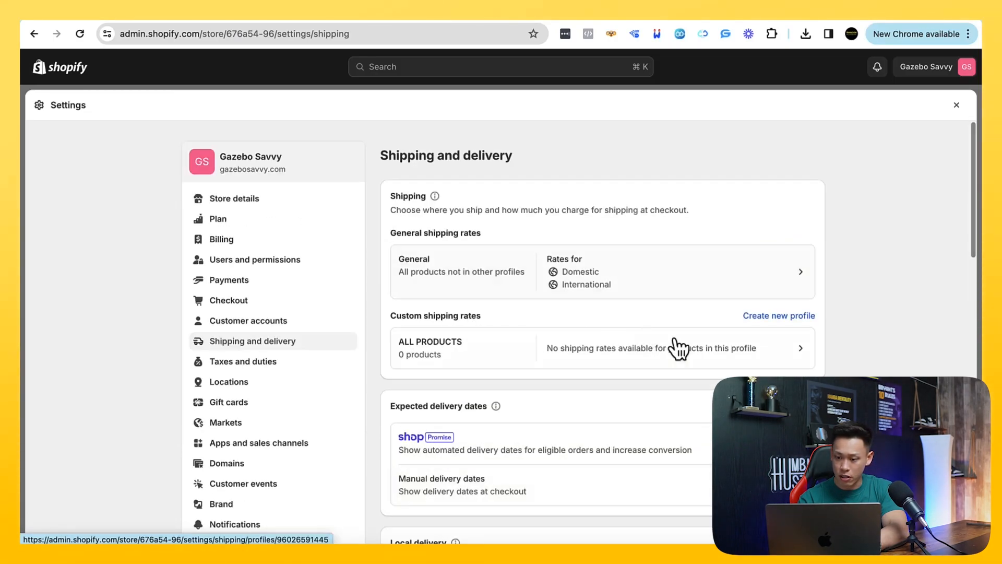
pyautogui.click(758, 317)
pyautogui.scroll(-2, 720, 341)
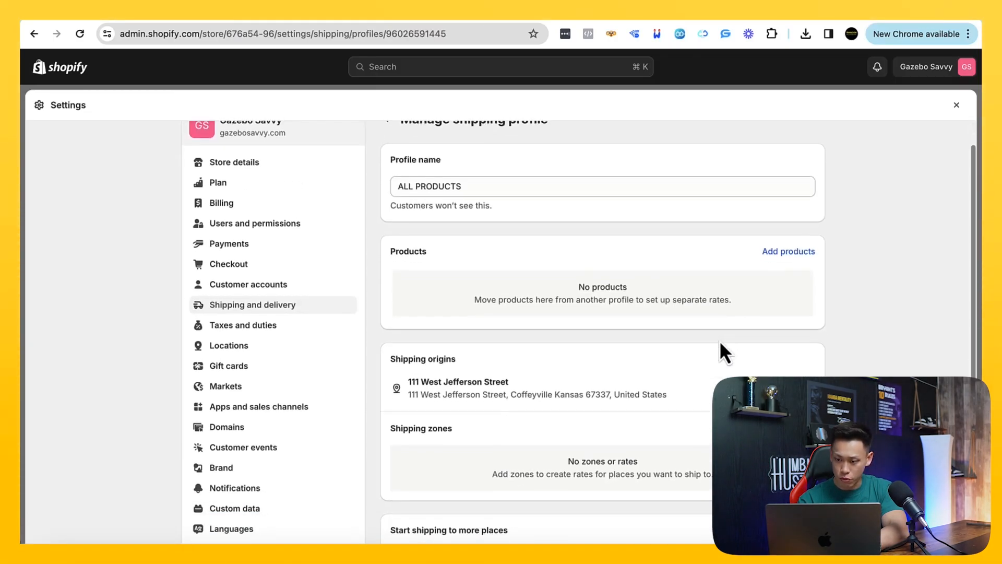
# Try again to add products to the saved ALL PRODUCTS profile and leave the settings
pyautogui.click(785, 245)
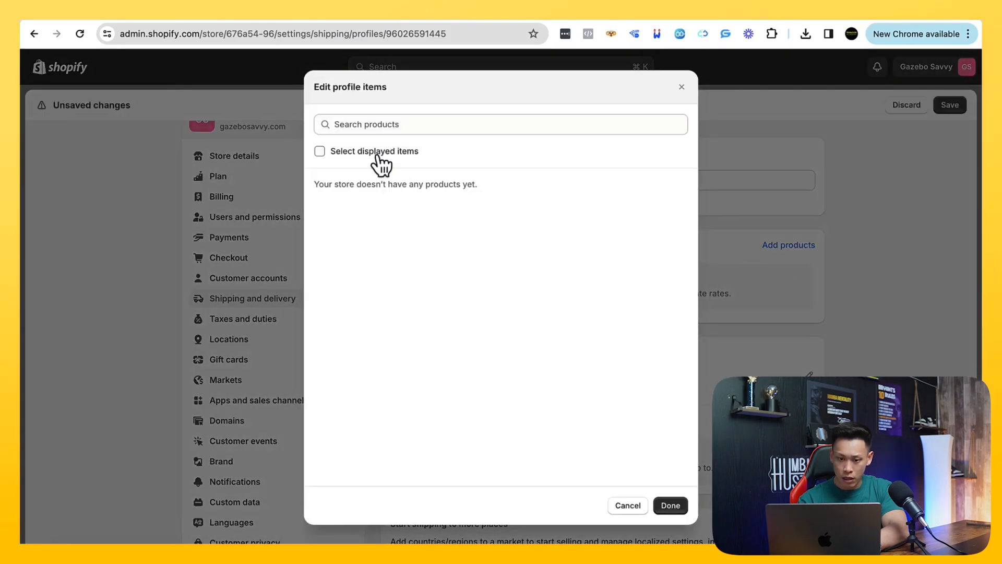
pyautogui.tripleClick(449, 233)
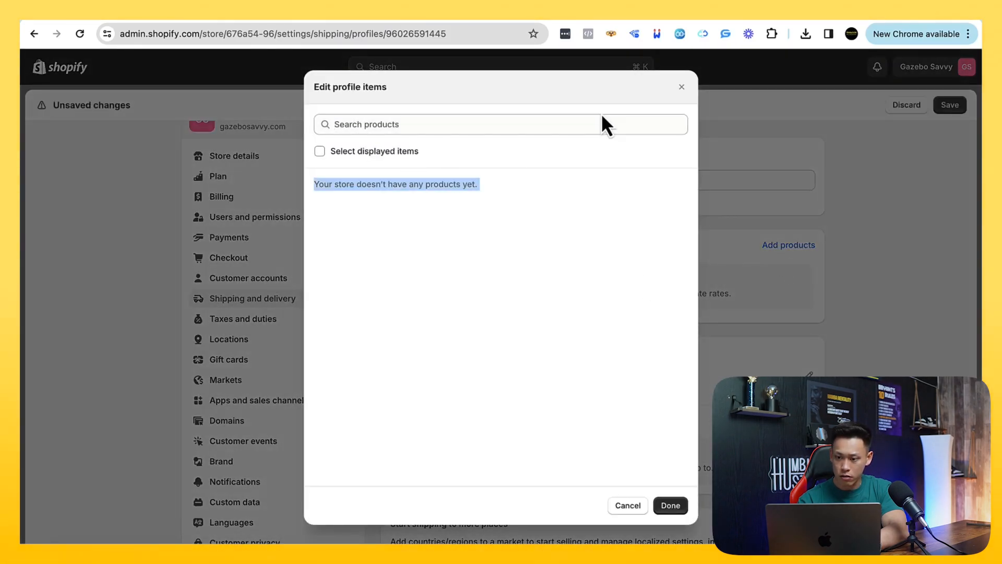
pyautogui.click(681, 87)
pyautogui.scroll(-4, 628, 290)
pyautogui.scroll(5, 633, 297)
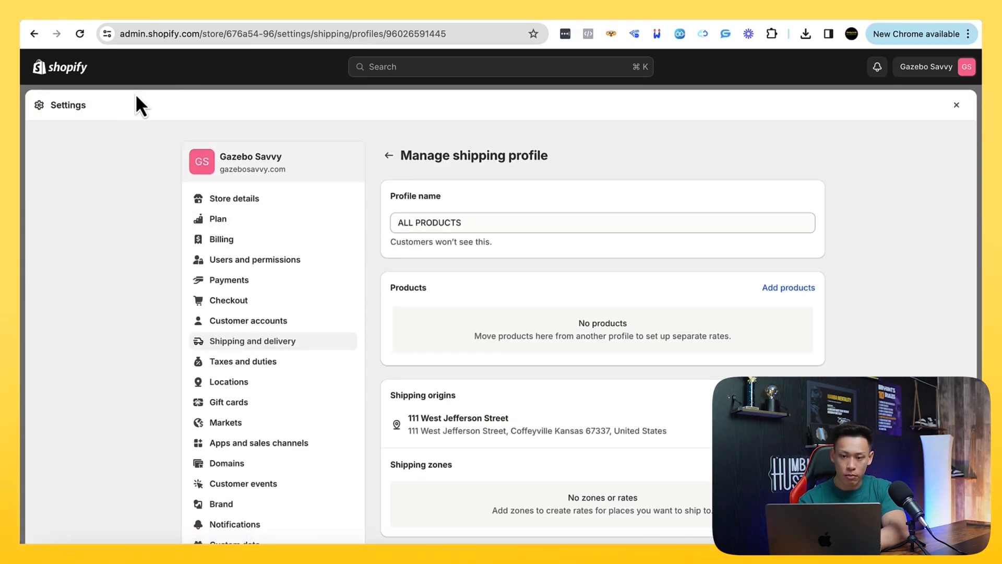
pyautogui.click(956, 114)
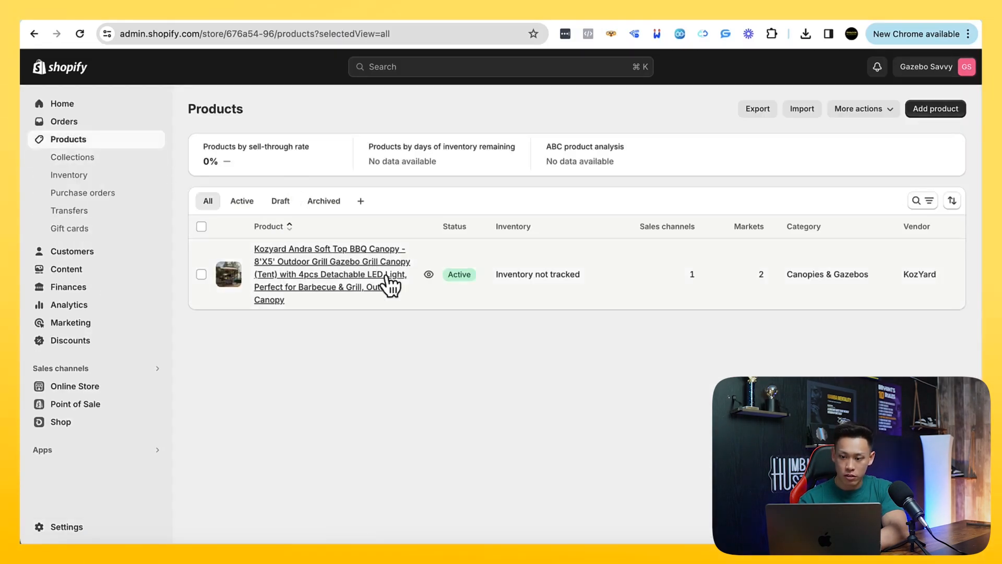
# Look over the store's collections, product list and the live BBQ canopy page on the Gazebo Savvy storefront
pyautogui.click(86, 161)
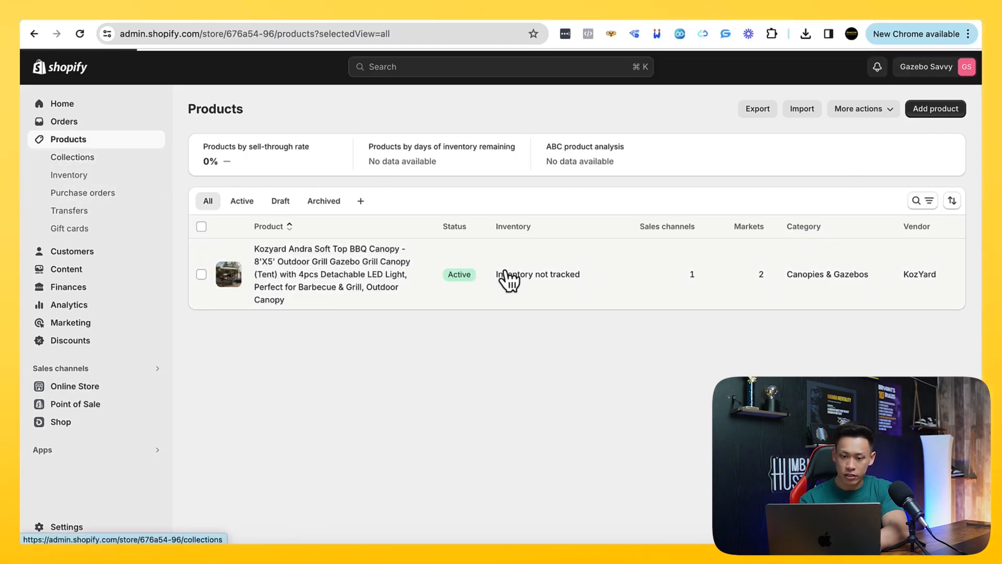
pyautogui.click(80, 142)
pyautogui.click(246, 17)
pyautogui.scroll(4, 245, 169)
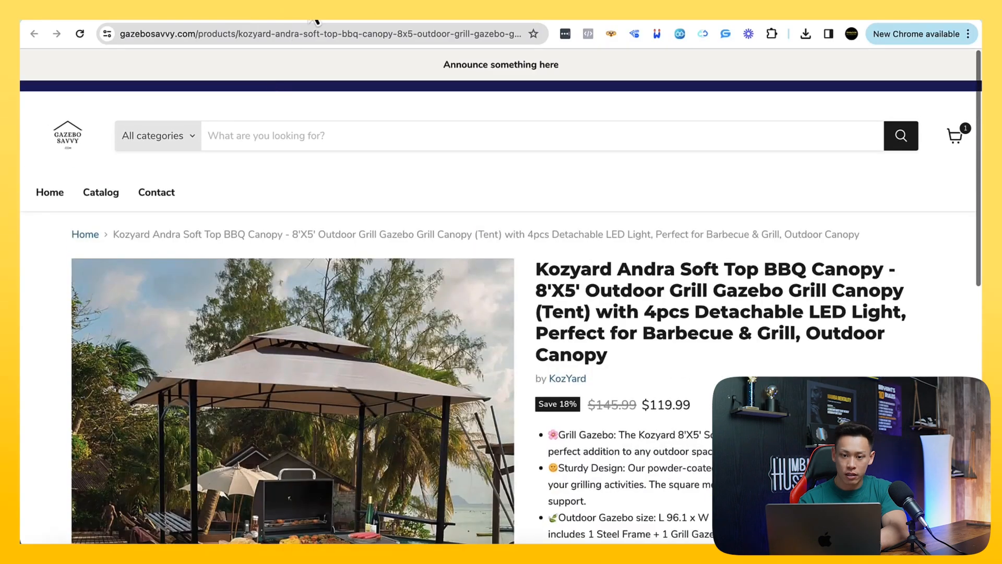
# Switch to the Kozyard supplier site and open the Rosana 10'x12' hardtop gazebo from the Single Roof gazebo collection
pyautogui.click(313, 17)
pyautogui.click(339, 21)
pyautogui.moveTo(78, 116)
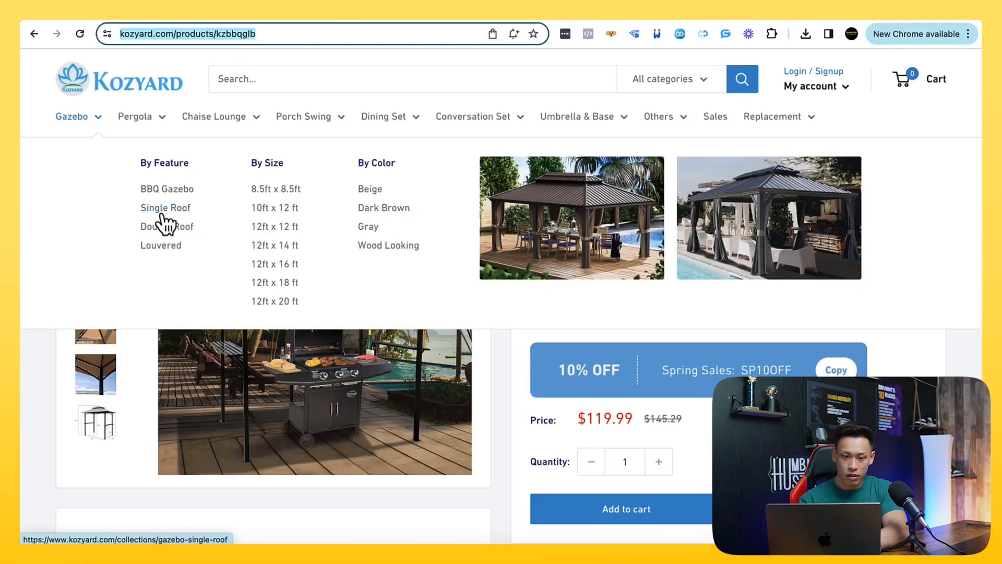
pyautogui.moveTo(163, 191); pyautogui.dragTo(159, 216)
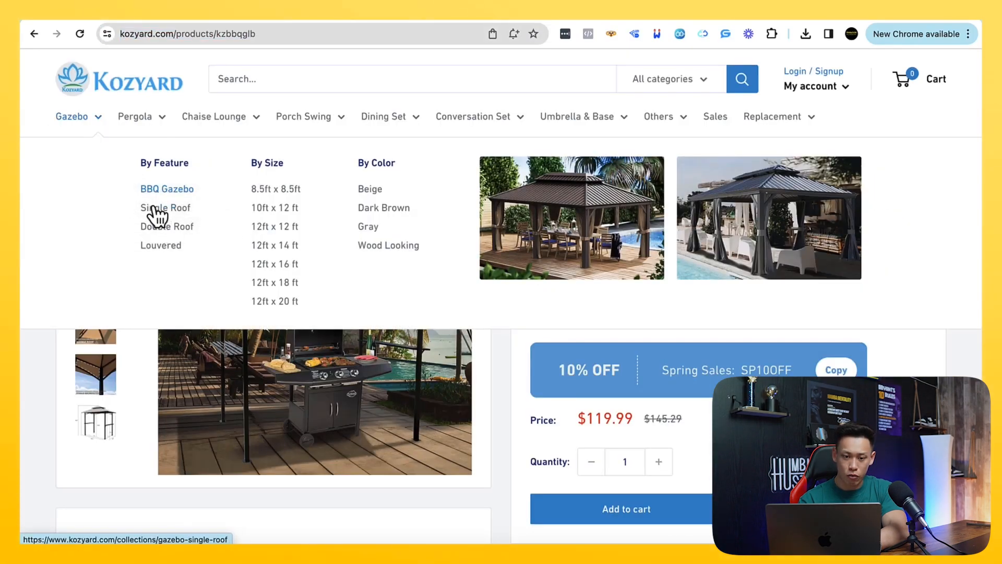
pyautogui.click(154, 209)
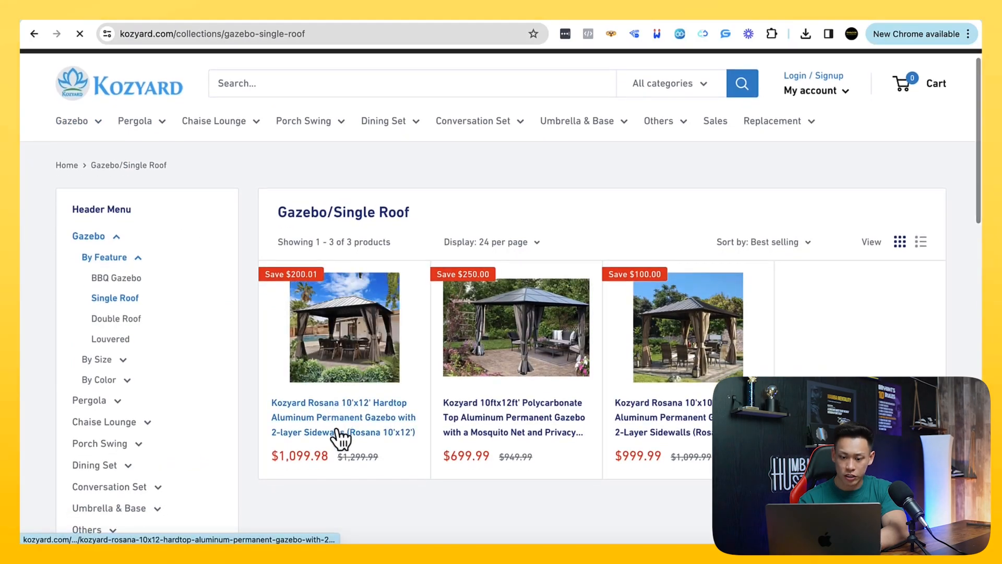
pyautogui.click(340, 437)
# Start a new Shopify product using the copied Kozyard title for the Rosana 10'x12' Hardtop Aluminum Permanent Gazebo with 2-layer Sidewalls
pyautogui.moveTo(531, 233); pyautogui.dragTo(841, 252)
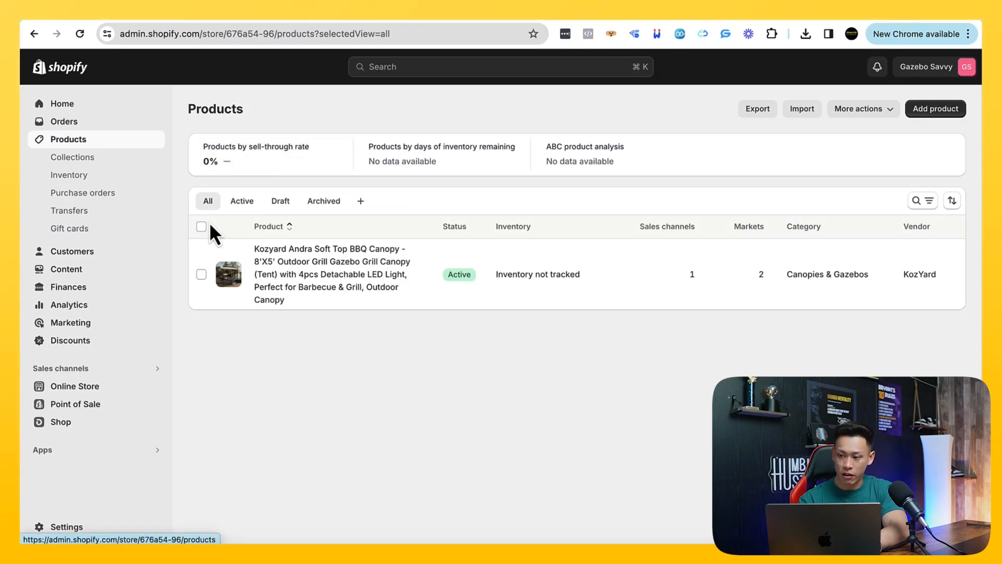
pyautogui.click(934, 110)
pyautogui.click(334, 168)
pyautogui.write("Kozyard Rosana 10'x12' Hardtop Aluminum Permanent Gazebo with 2-layer Sidewalls (Rosana 10'x12')")
# Copy the SKU KZRHG1012 from the Kozyard page and check the new product's pricing and inventory fields
pyautogui.click(324, 1)
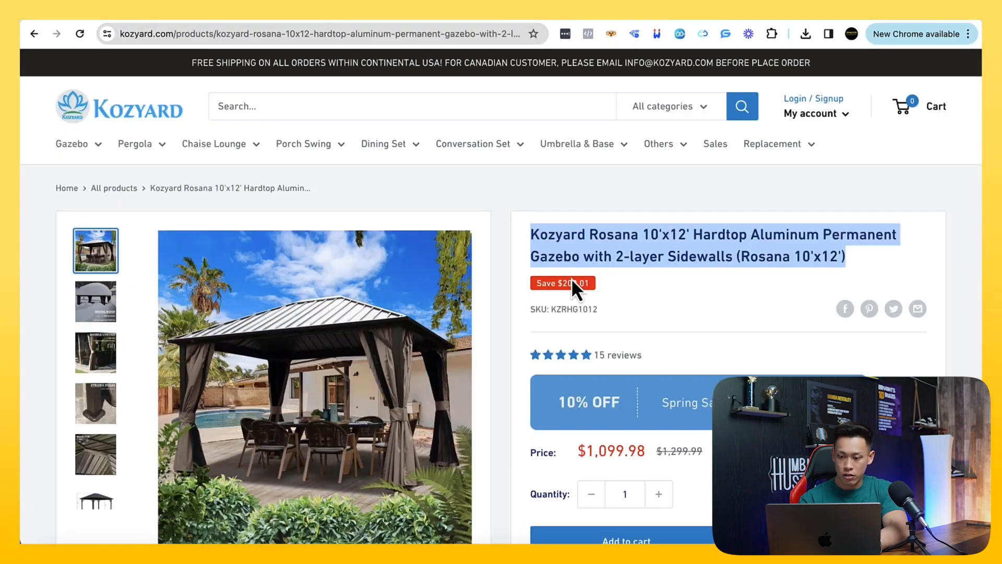
pyautogui.scroll(-1, 573, 289)
pyautogui.moveTo(599, 281); pyautogui.dragTo(553, 280)
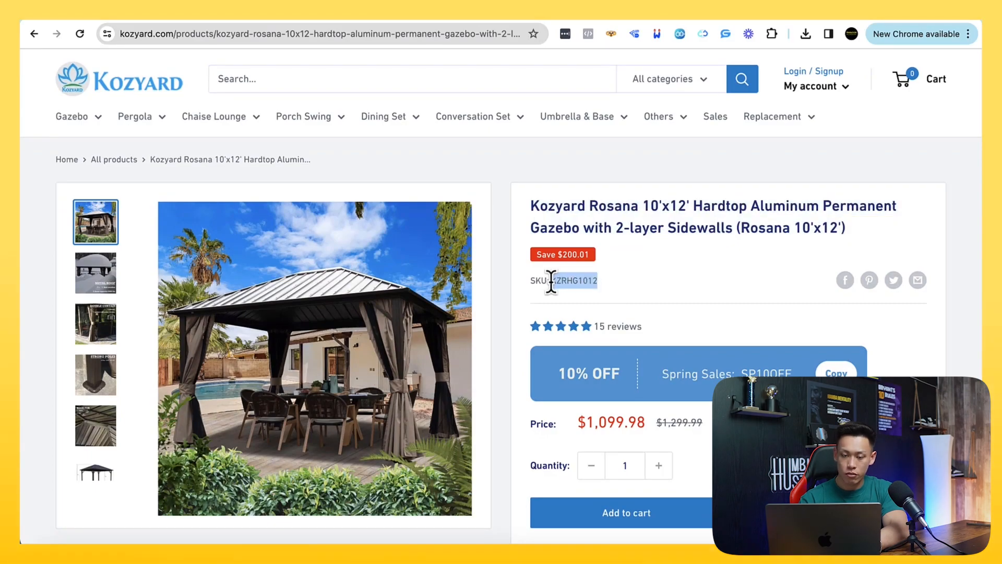
pyautogui.click(178, 2)
pyautogui.scroll(-6, 314, 323)
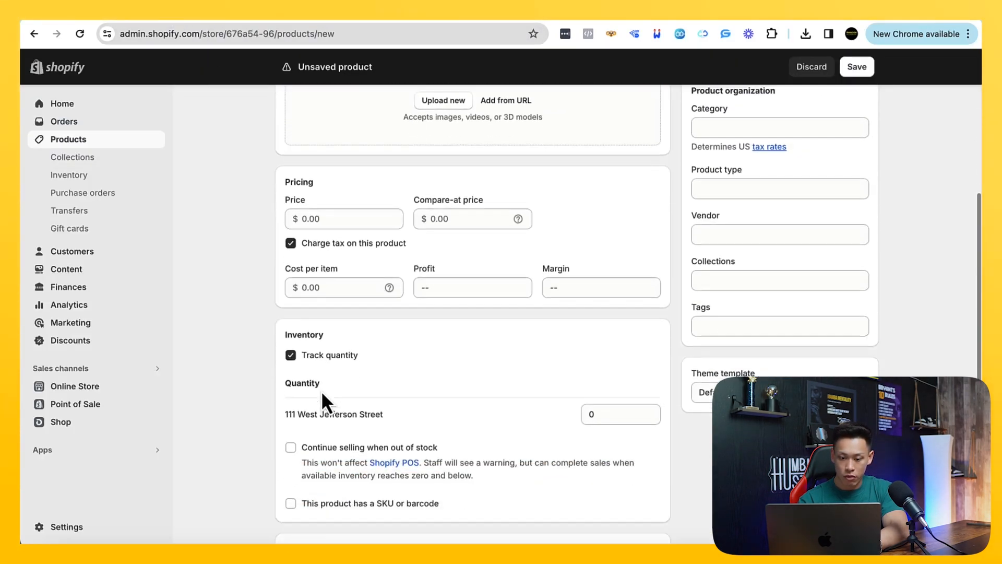
pyautogui.scroll(-6, 322, 396)
pyautogui.scroll(6, 323, 397)
pyautogui.scroll(6, 323, 394)
# Copy the Four-season Out Door Living text and specifications list from the Kozyard page into the new product's description
pyautogui.click(272, 8)
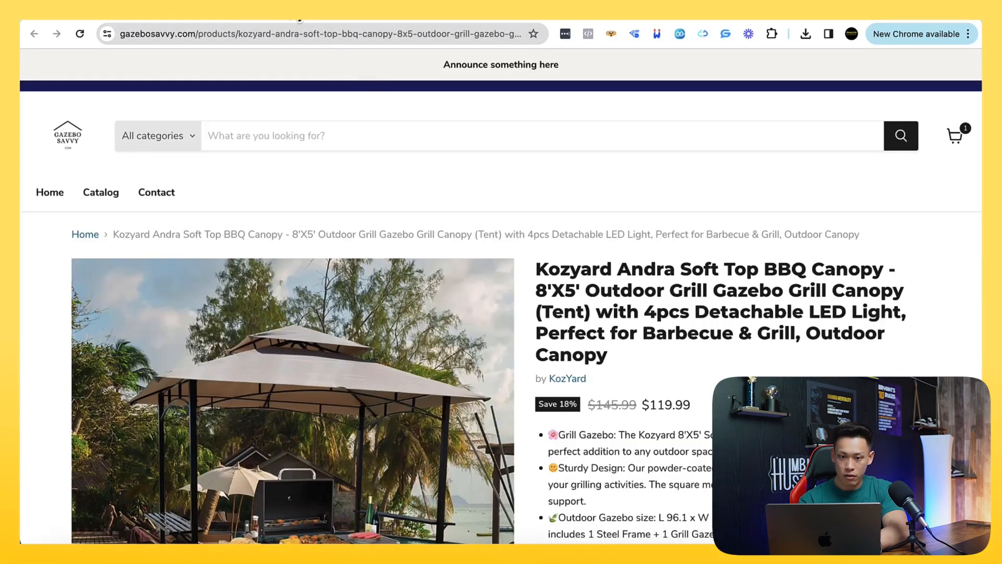
pyautogui.click(299, 21)
pyautogui.scroll(-10, 509, 441)
pyautogui.scroll(-15, 508, 453)
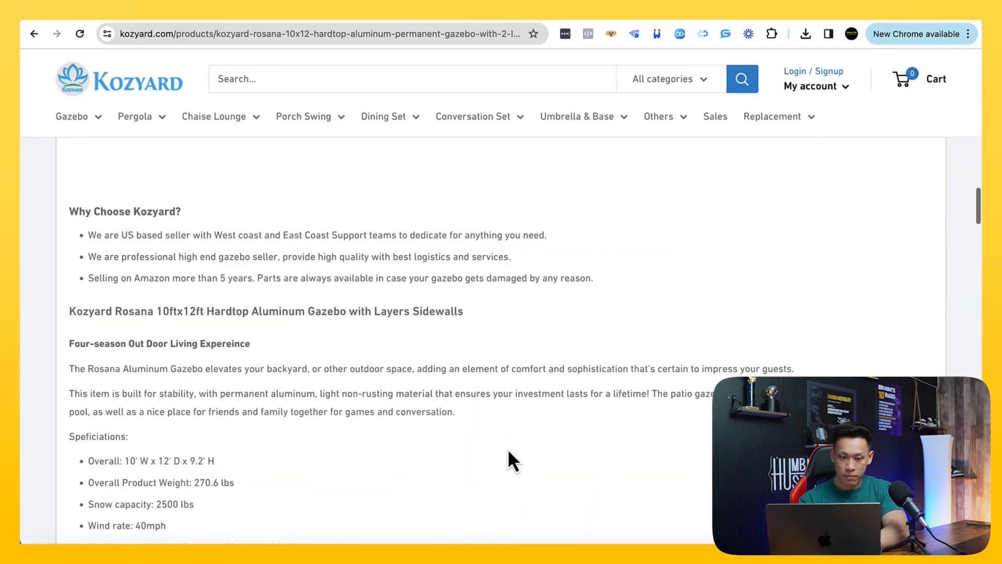
pyautogui.moveTo(68, 340); pyautogui.dragTo(342, 475)
pyautogui.hotkey('ctrl', 'c')
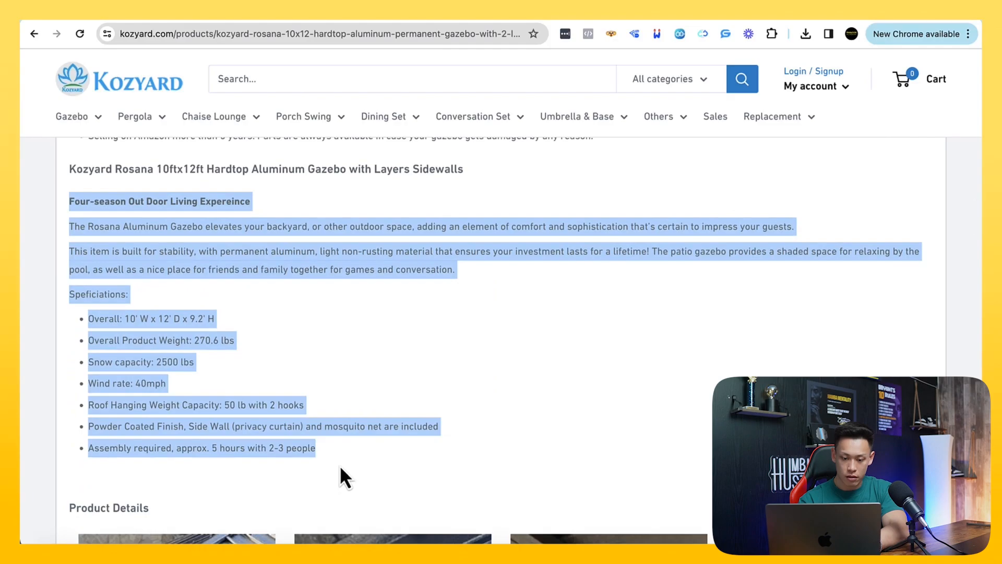
pyautogui.click(198, 21)
pyautogui.click(340, 287)
pyautogui.hotkey('ctrl', 'v')
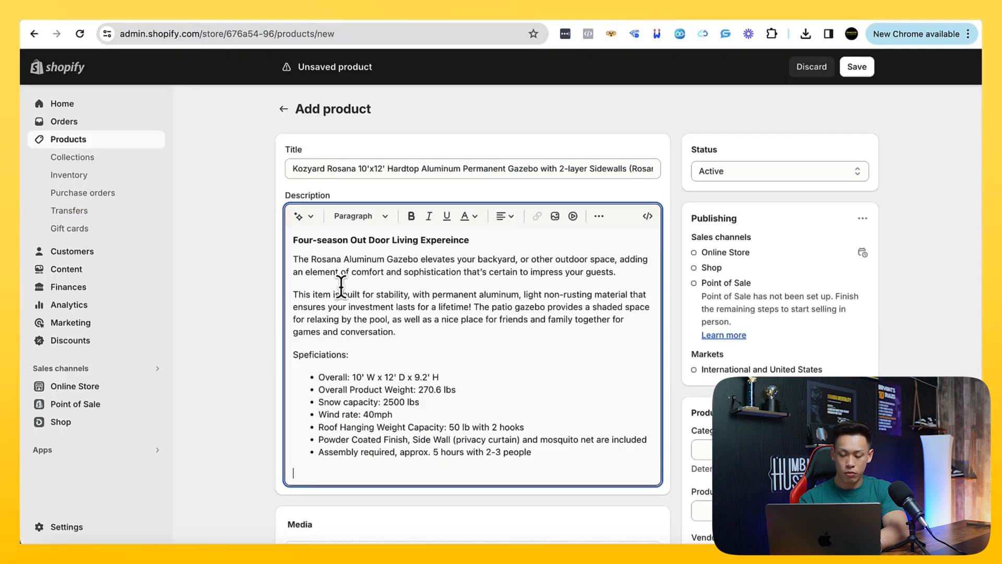
# Download the Rosana gazebo's main photo from the Kozyard page under the name photo5555
pyautogui.scroll(-4, 246, 347)
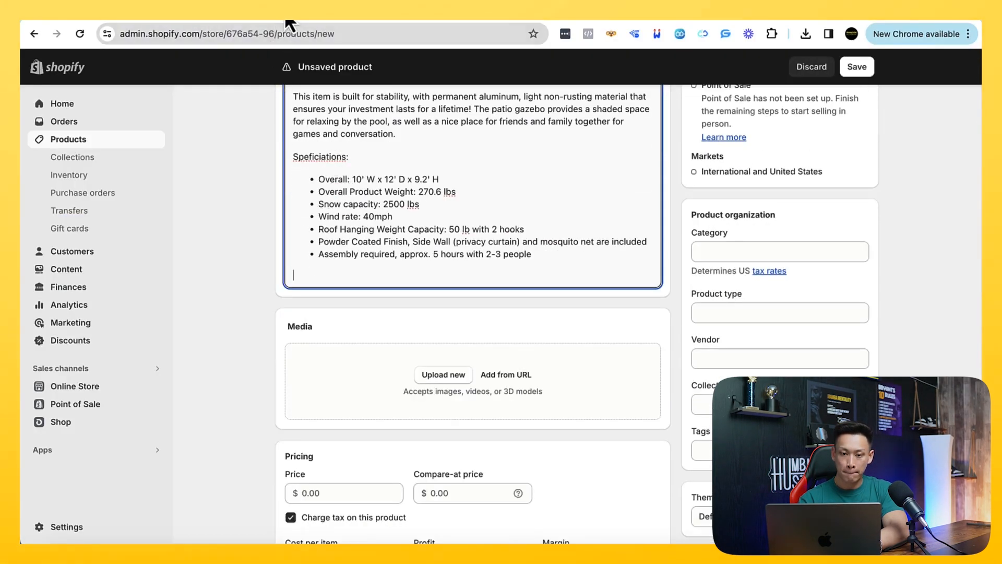
pyautogui.click(286, 20)
pyautogui.scroll(10, 291, 314)
pyautogui.rightClick(288, 303)
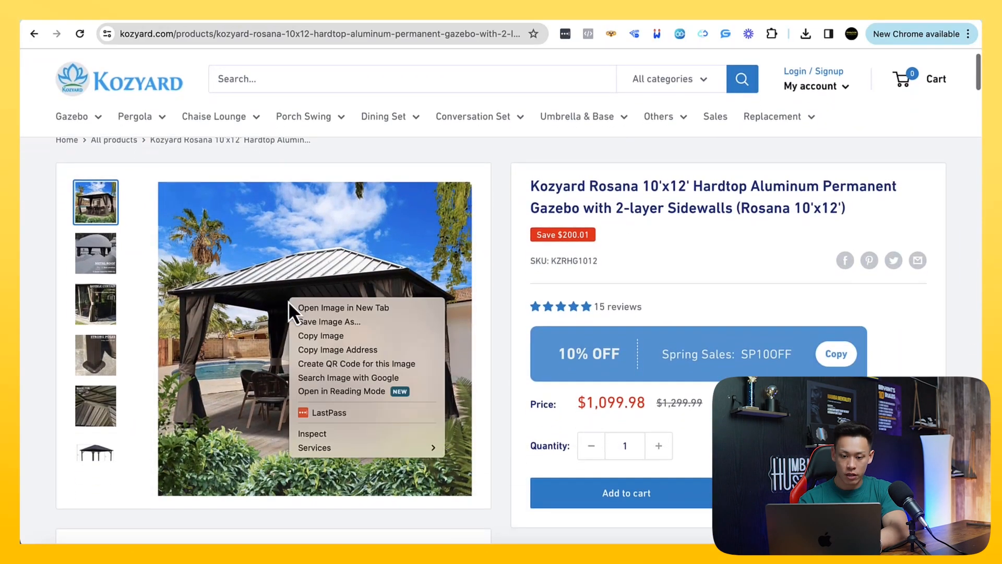
pyautogui.click(308, 321)
pyautogui.write('photo5555')
pyautogui.press('Return')
# Try to upload photo5555.webp to the new product's media
pyautogui.click(224, 21)
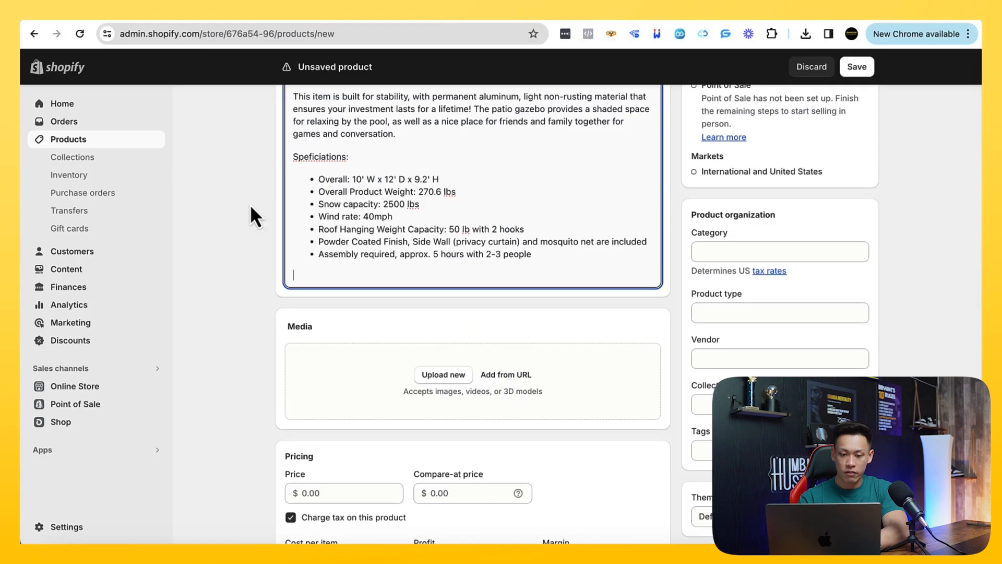
pyautogui.click(444, 375)
pyautogui.doubleClick(395, 196)
pyautogui.scroll(-1, 647, 345)
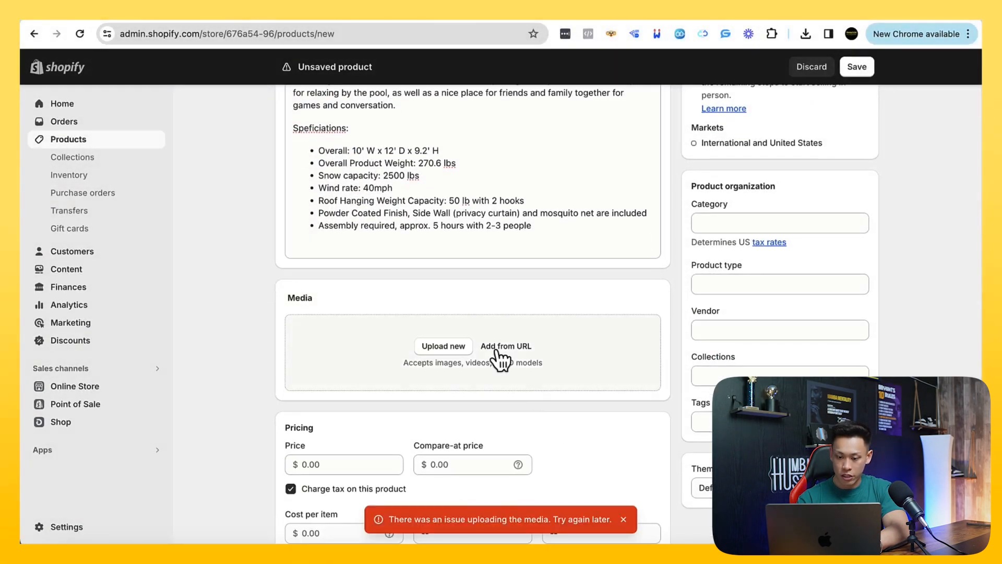
# Download the Rosana gazebo's main photo again from the Kozyard page, naming it photo121
pyautogui.click(286, 22)
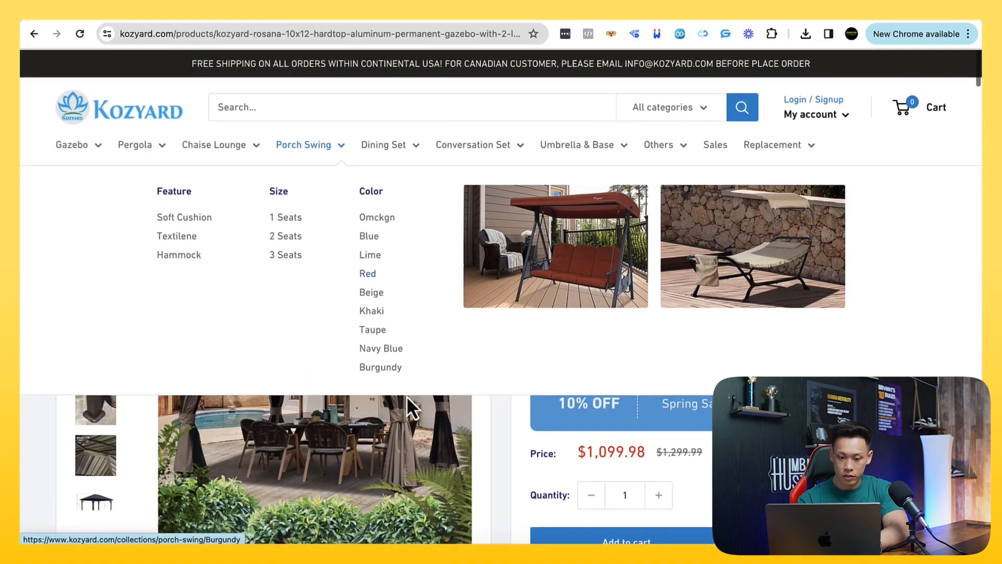
pyautogui.rightClick(390, 394)
pyautogui.click(428, 417)
pyautogui.write('photo121')
pyautogui.press('Return')
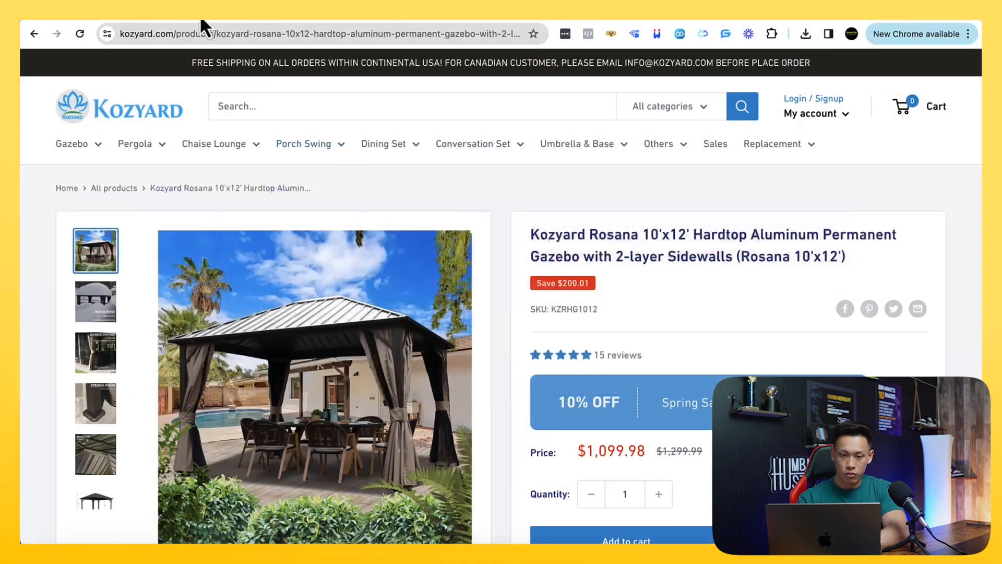
# Upload photo121.webp from Downloads to the new product's media in Shopify
pyautogui.click(200, 14)
pyautogui.click(410, 371)
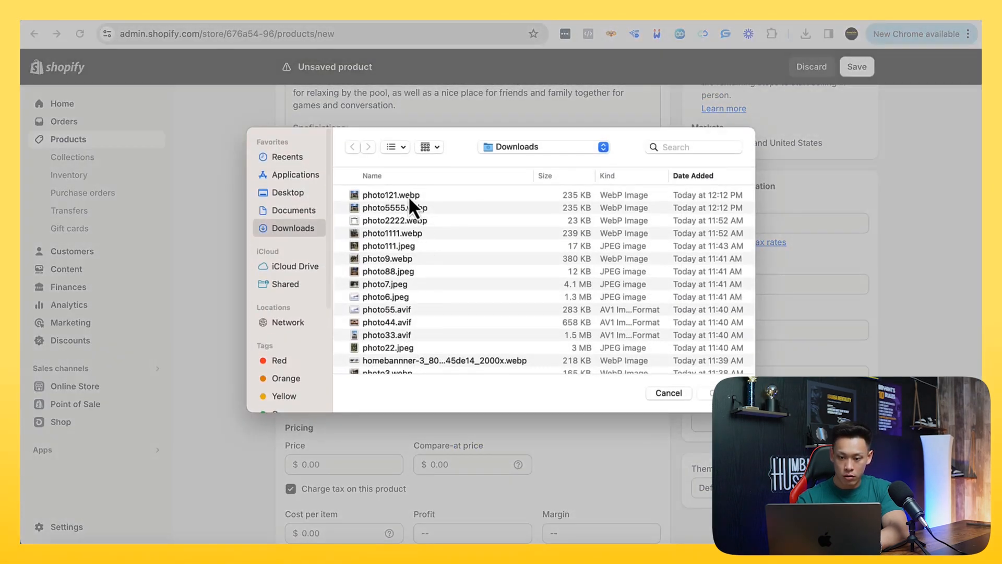
pyautogui.doubleClick(408, 195)
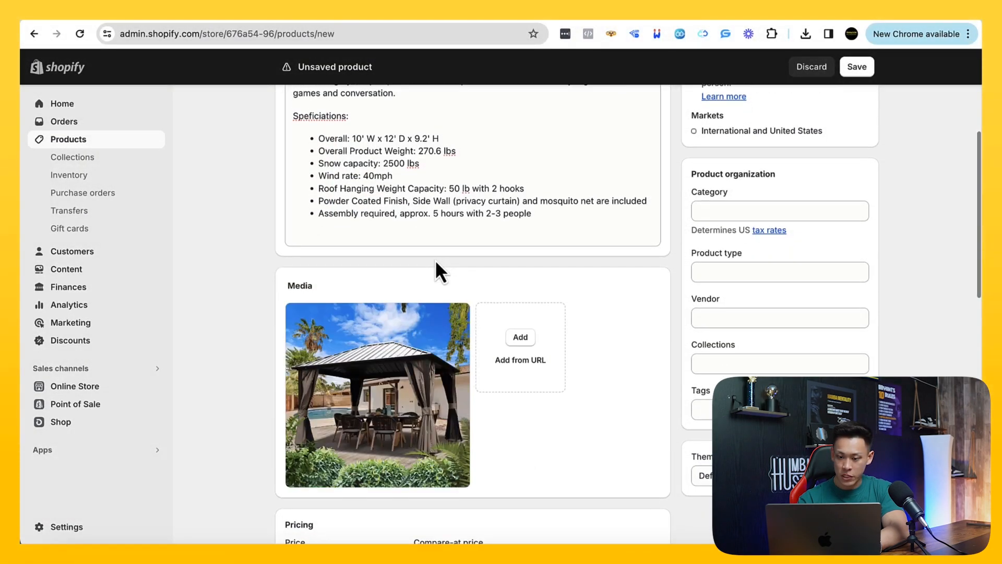
# Set the gazebo's price to 1,099.99 and its compare-at price to 1,500.00, and save the new product
pyautogui.scroll(-5, 677, 266)
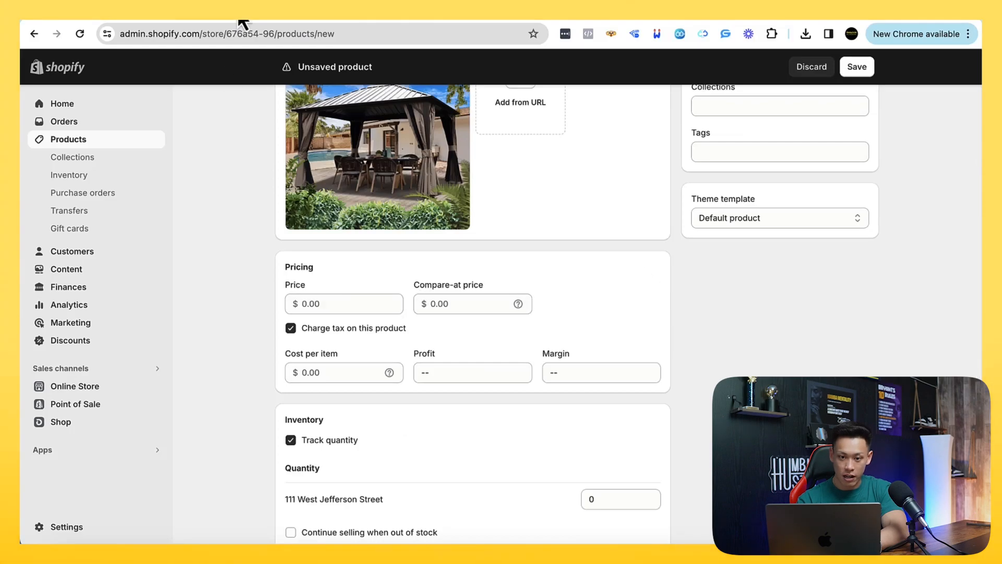
pyautogui.click(260, 15)
pyautogui.click(219, 21)
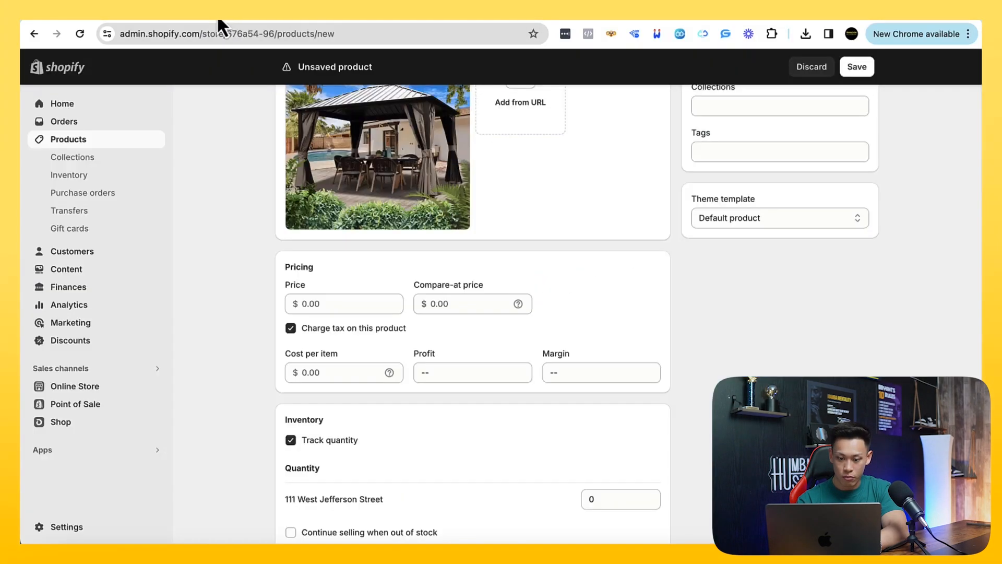
pyautogui.click(324, 303)
pyautogui.write('1,099.99')
pyautogui.press('Tab')
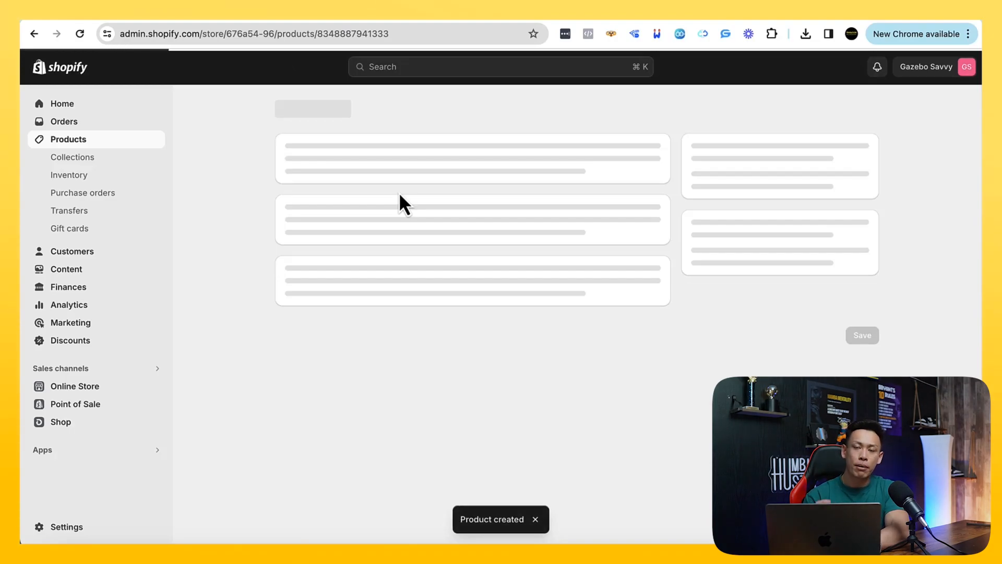
# Replace the product's suggested Home & Garden category with Canopy & Gazebo Tops
pyautogui.scroll(-4, 316, 349)
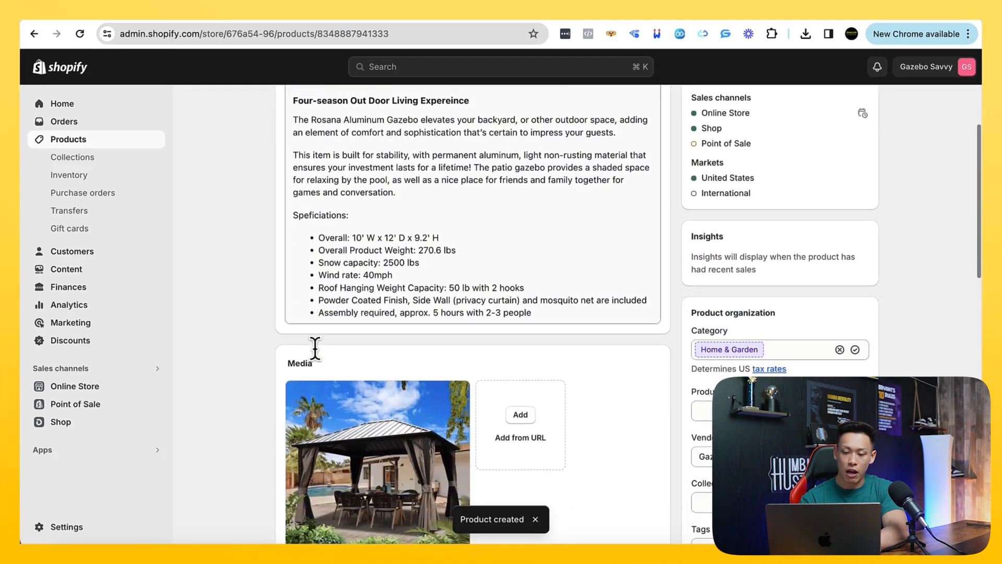
pyautogui.scroll(-1, 252, 385)
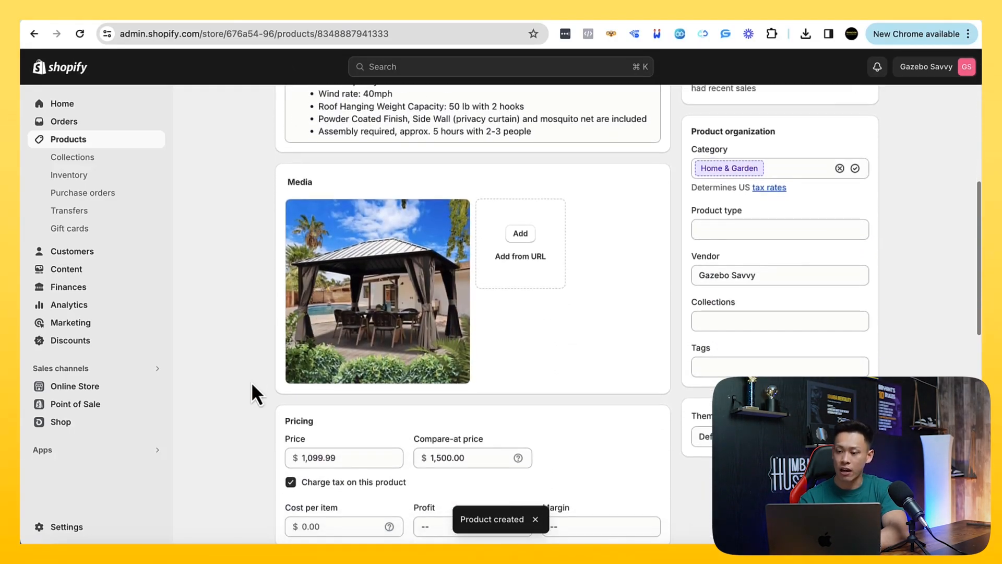
pyautogui.click(839, 168)
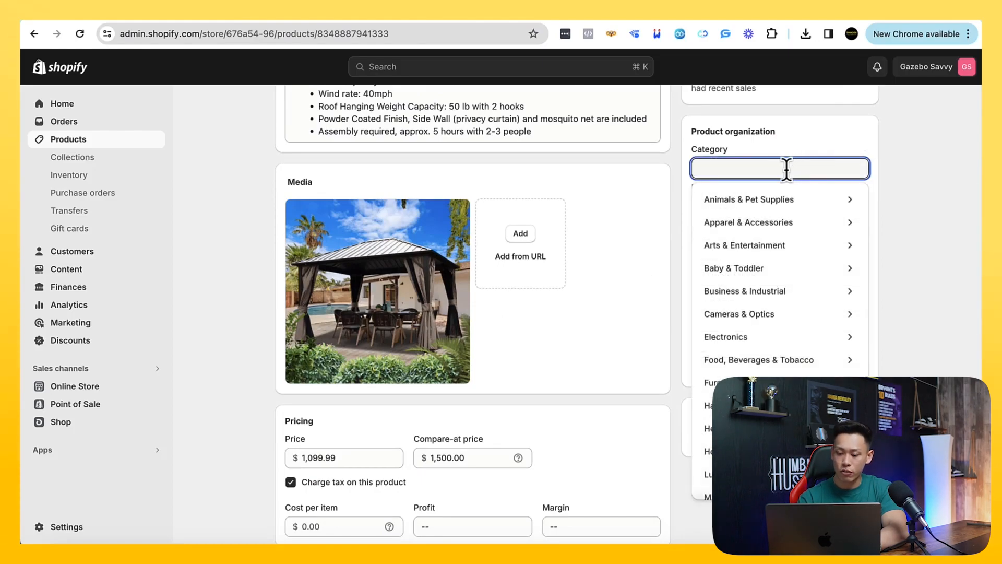
pyautogui.write('canopy')
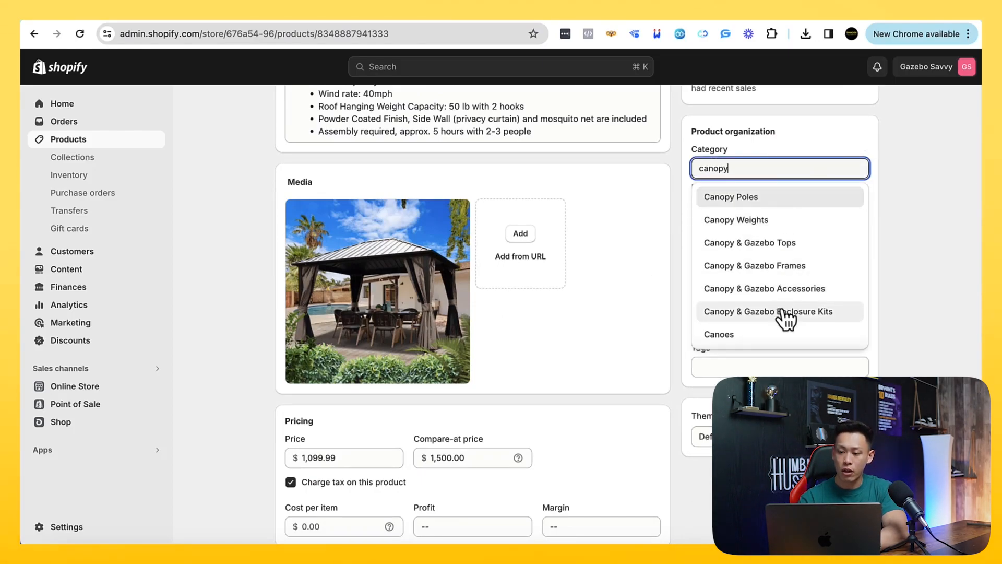
pyautogui.scroll(-1, 775, 335)
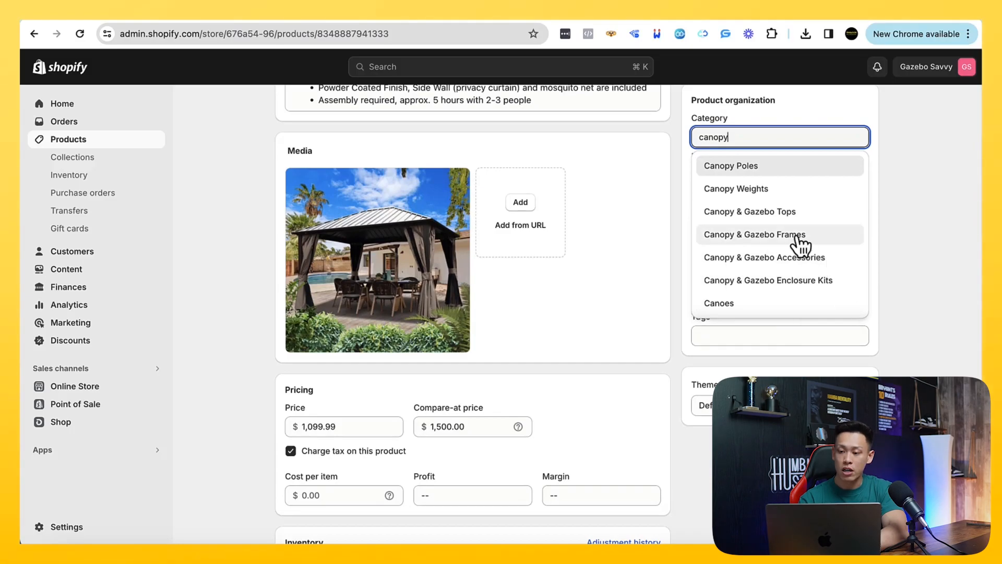
pyautogui.click(783, 212)
# Open the product type suggestions and review the product's remaining inventory and shipping fields
pyautogui.click(775, 199)
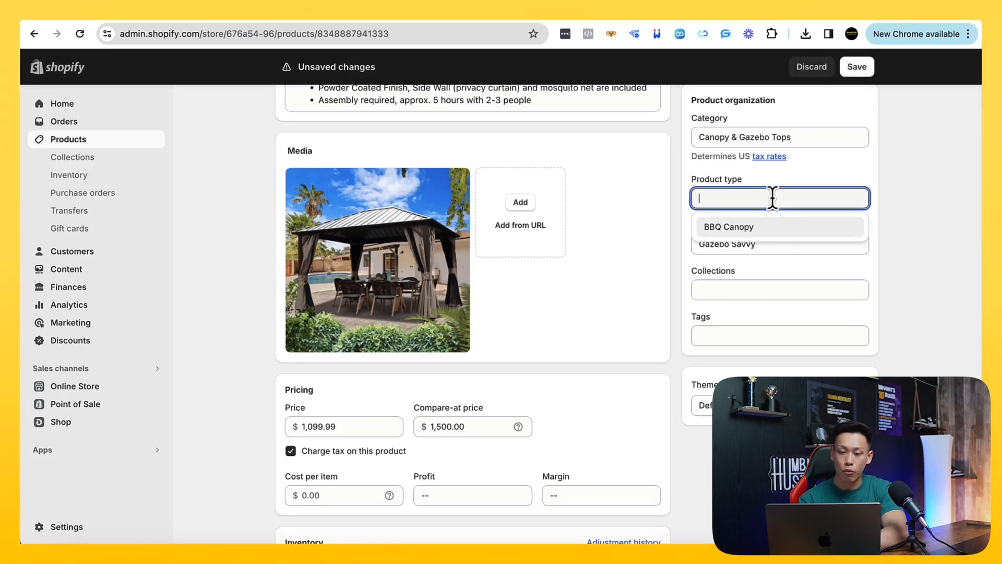
pyautogui.scroll(3, 772, 199)
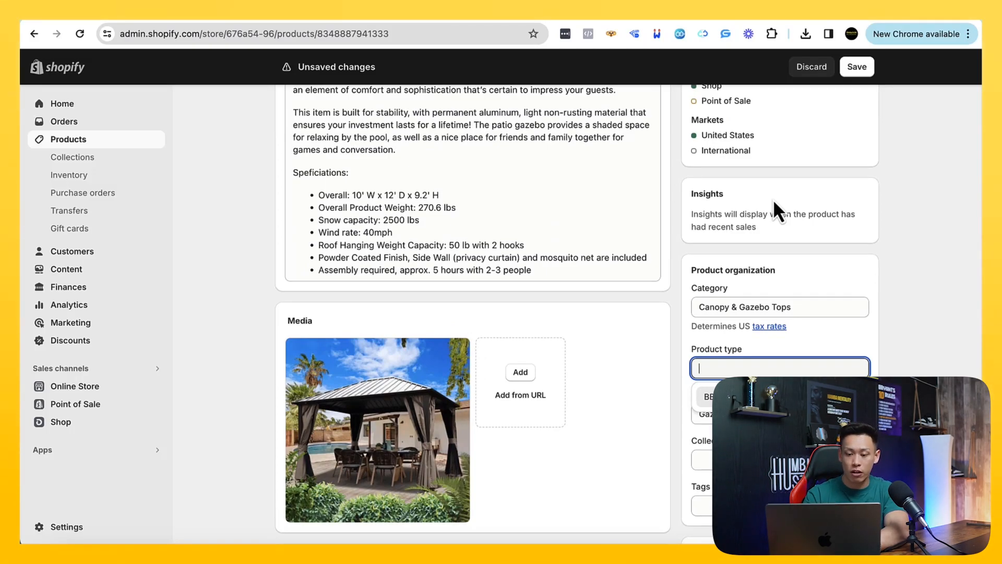
pyautogui.scroll(-4, 773, 199)
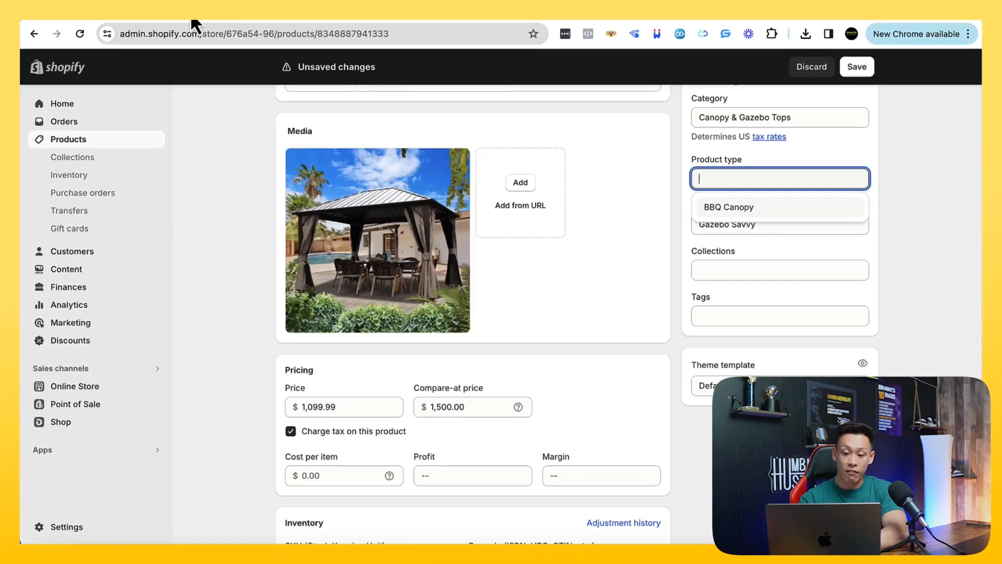
pyautogui.scroll(-8, 261, 317)
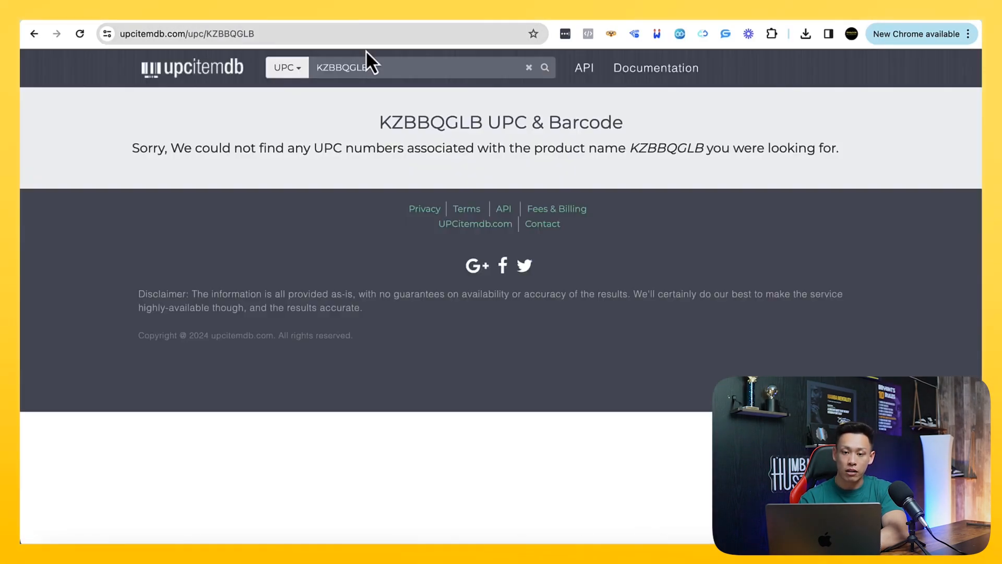
# Search Google for "MAP policy" and read the definition in the results
pyautogui.click(360, 33)
pyautogui.write('MAP policy')
pyautogui.press('Return')
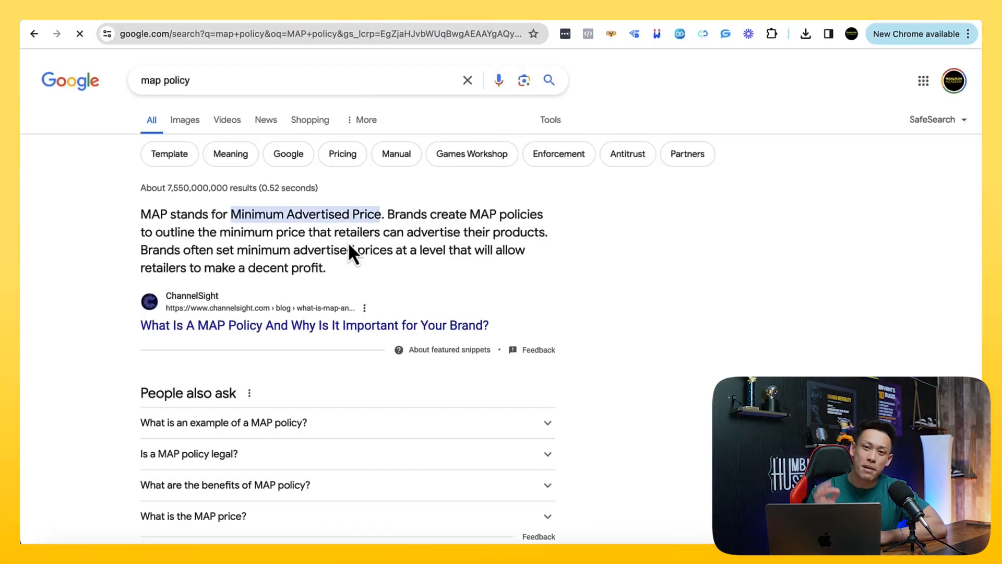
pyautogui.scroll(-1, 349, 246)
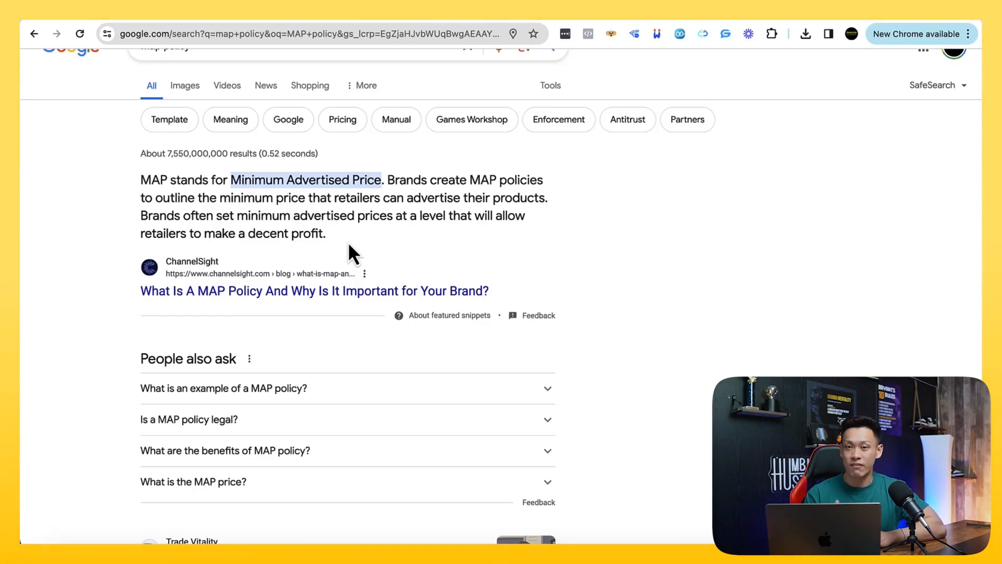
# Search Google for "electric fireplace" and examine the products, prices and stores in the sponsored listings
pyautogui.click(334, 36)
pyautogui.write('e')
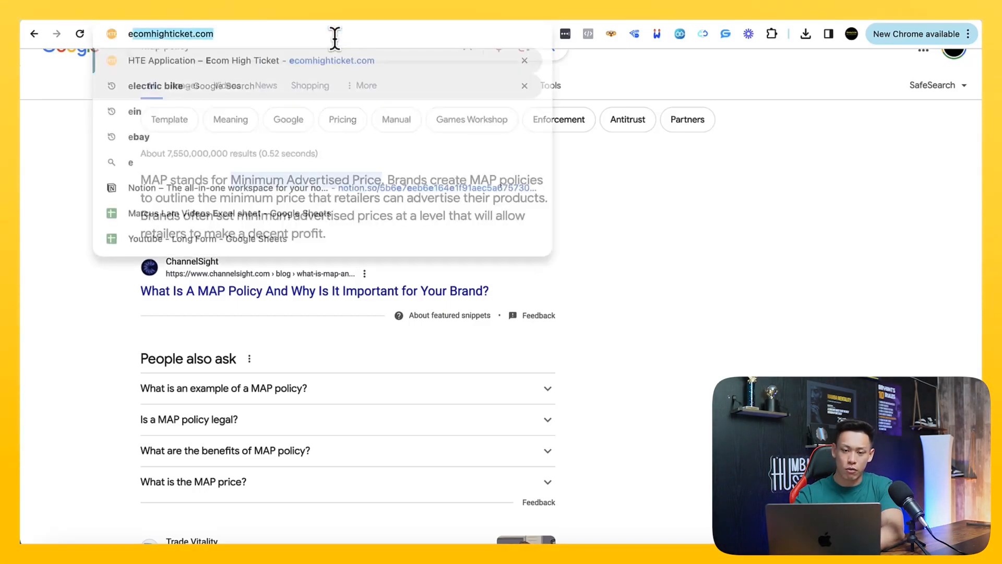
pyautogui.write('lectric fire')
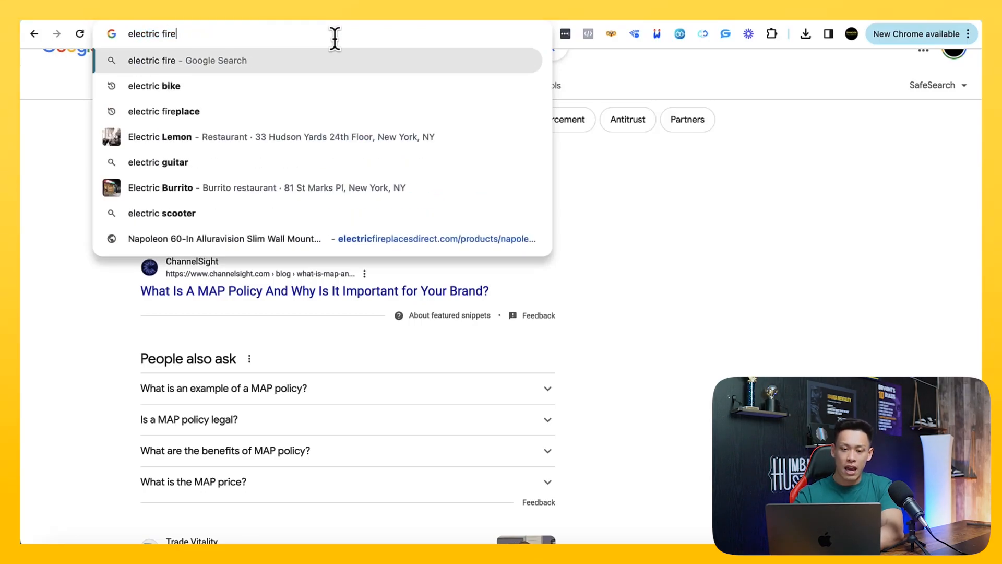
pyautogui.write('place')
pyautogui.press('Return')
pyautogui.scroll(-2, 391, 223)
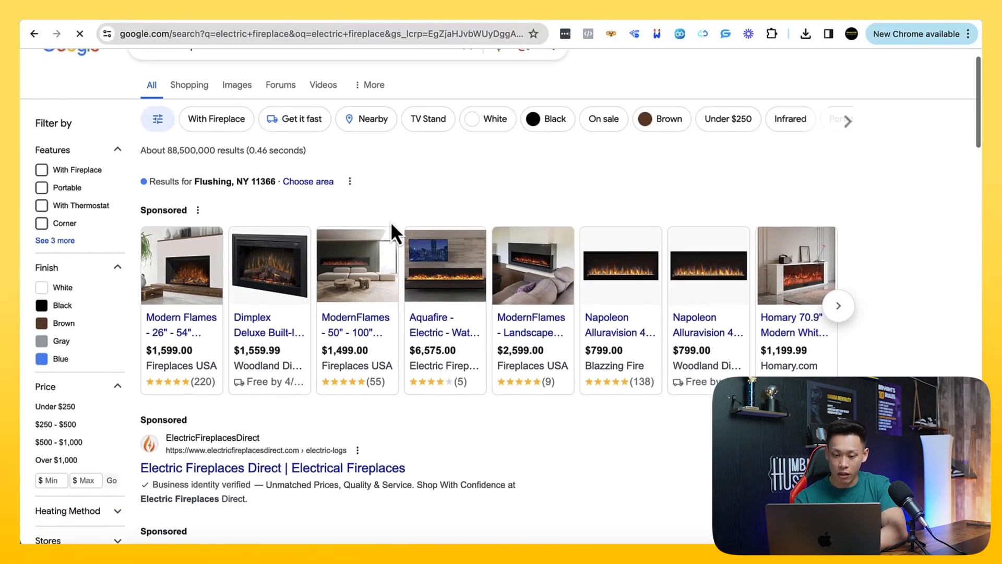
pyautogui.scroll(-1, 393, 227)
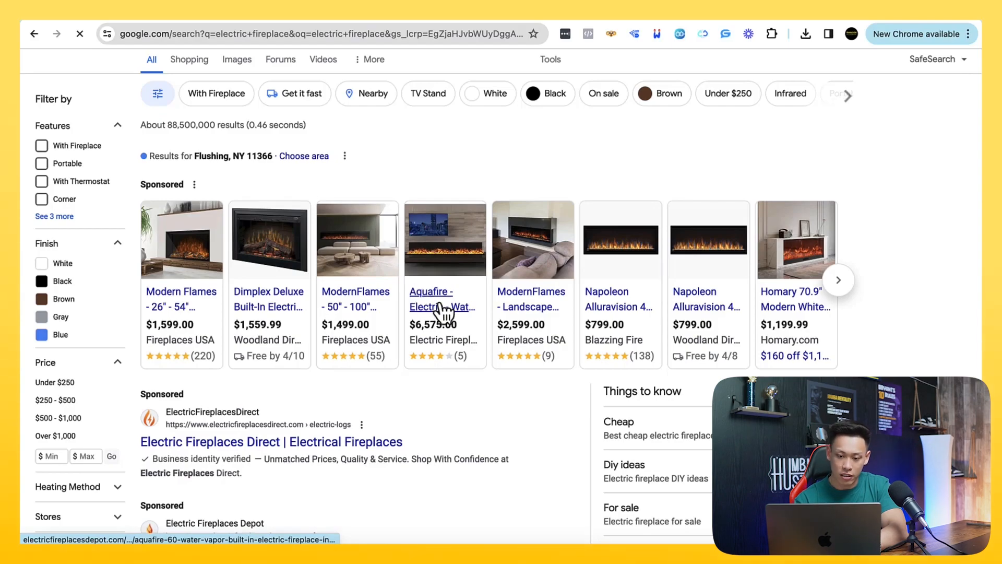
pyautogui.moveTo(276, 310)
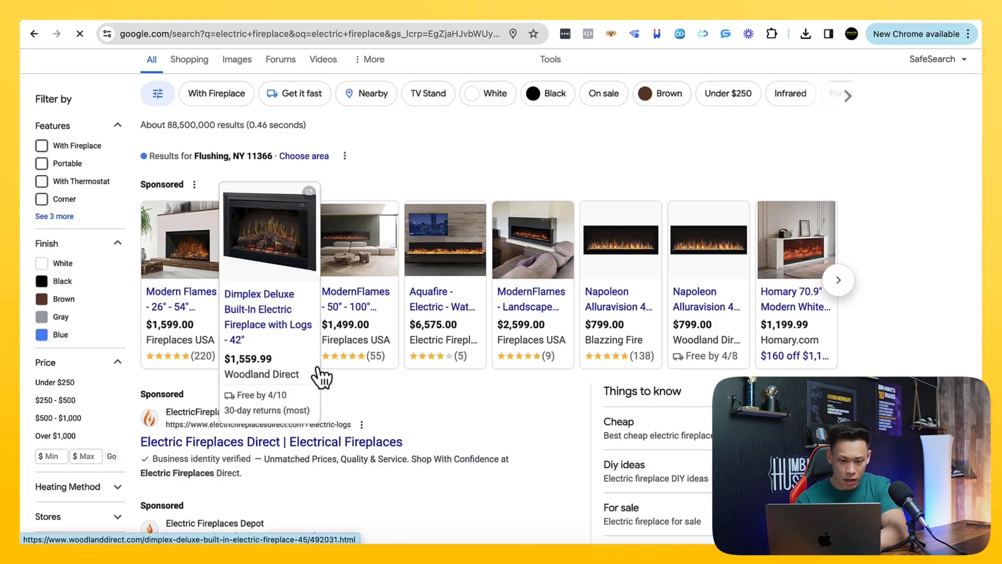
pyautogui.scroll(-1, 323, 380)
pyautogui.moveTo(172, 303)
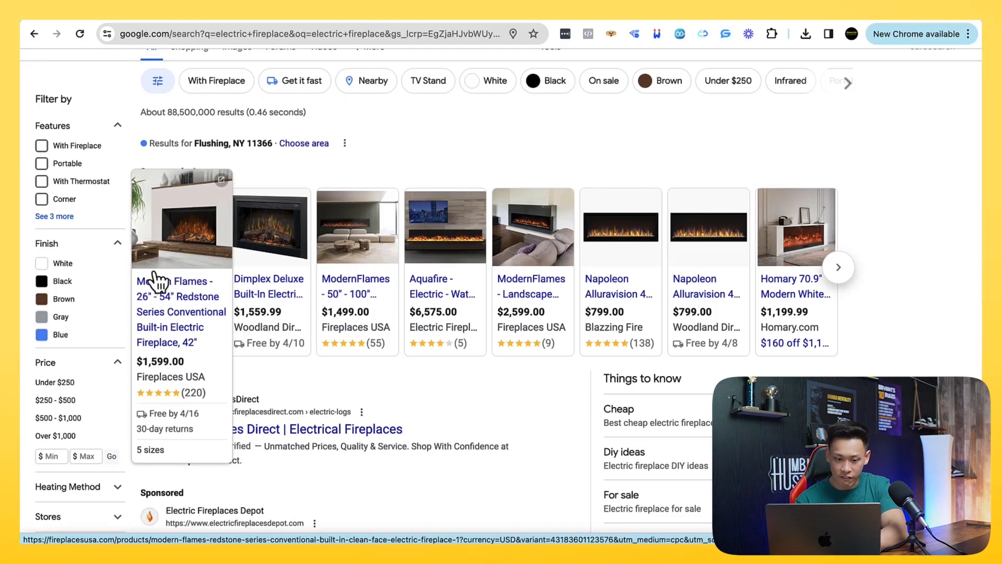
pyautogui.scroll(2, 177, 314)
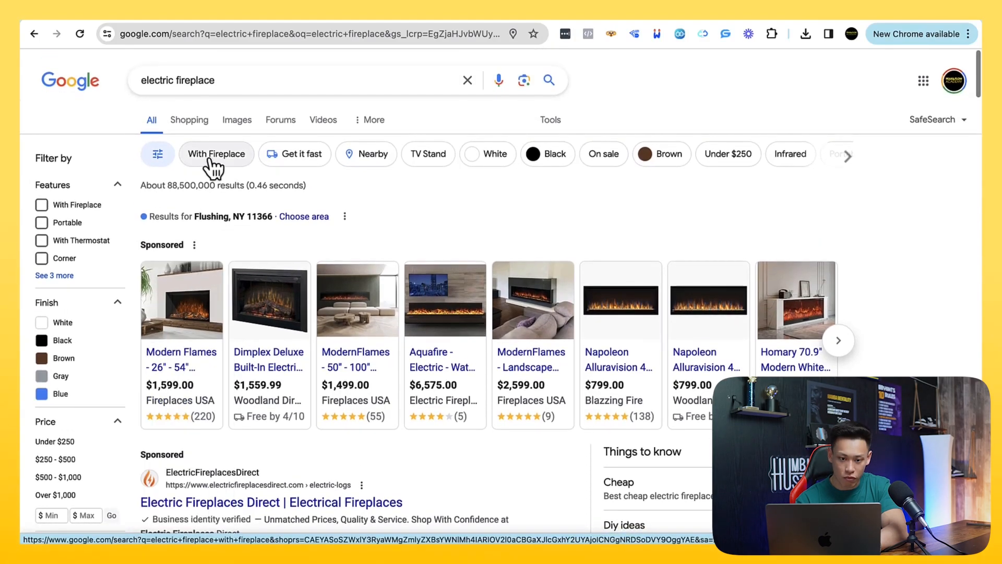
# Search Google for "modern flame redstone 54" and look over the sponsored listings and product summary
pyautogui.click(232, 82)
pyautogui.press('super+a')
pyautogui.write('modern fla')
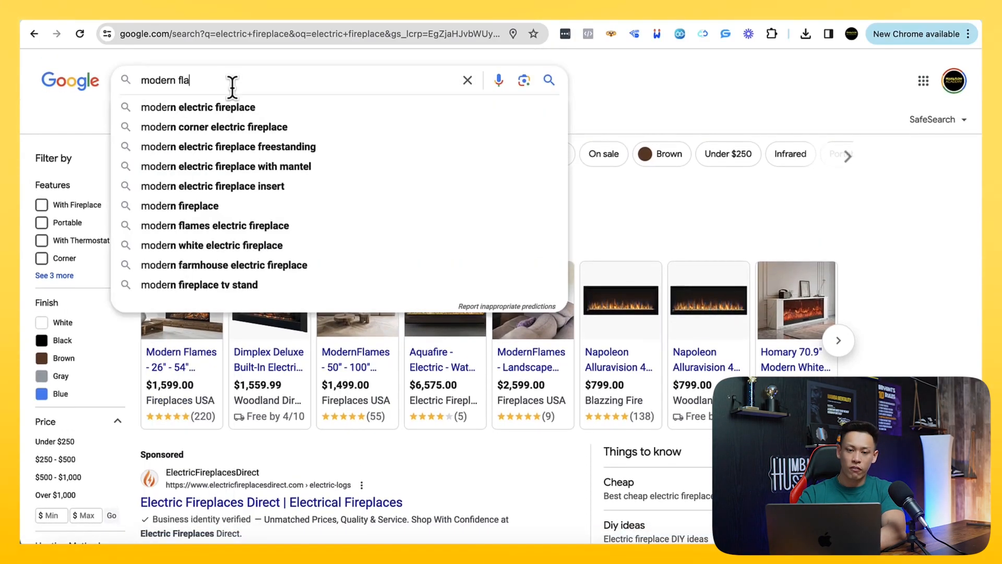
pyautogui.write('me redstone 54')
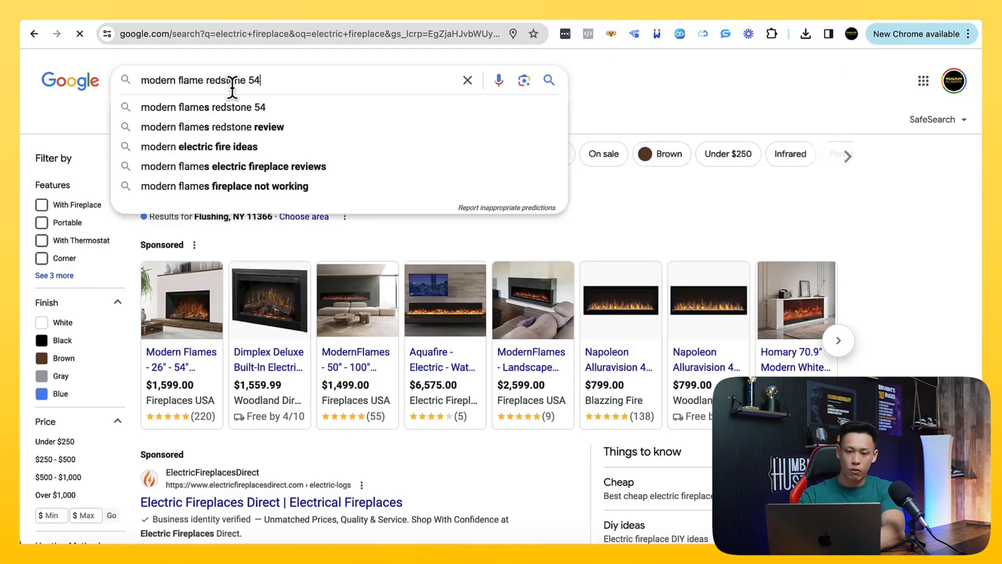
pyautogui.press('Return')
pyautogui.scroll(-3, 577, 349)
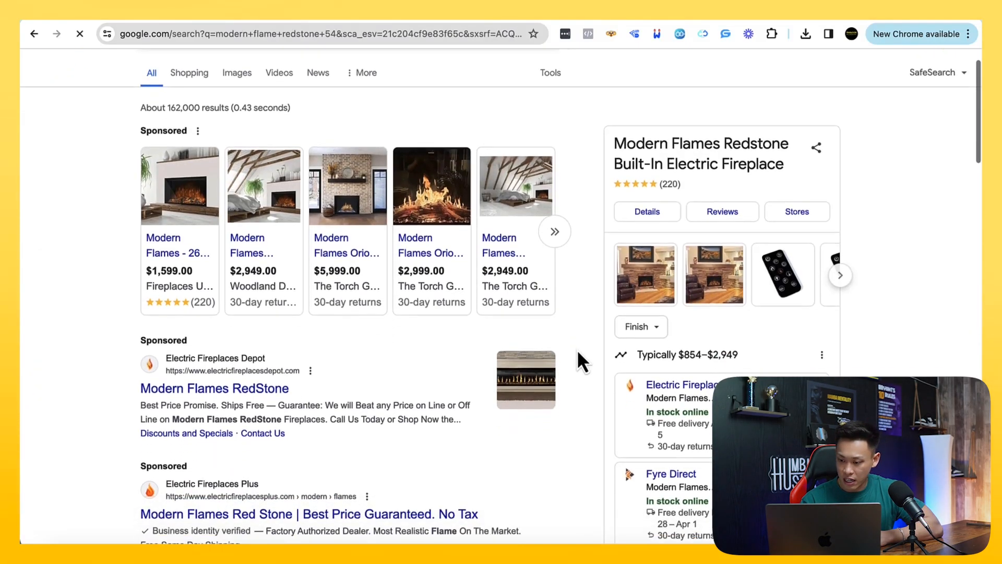
pyautogui.scroll(3, 577, 349)
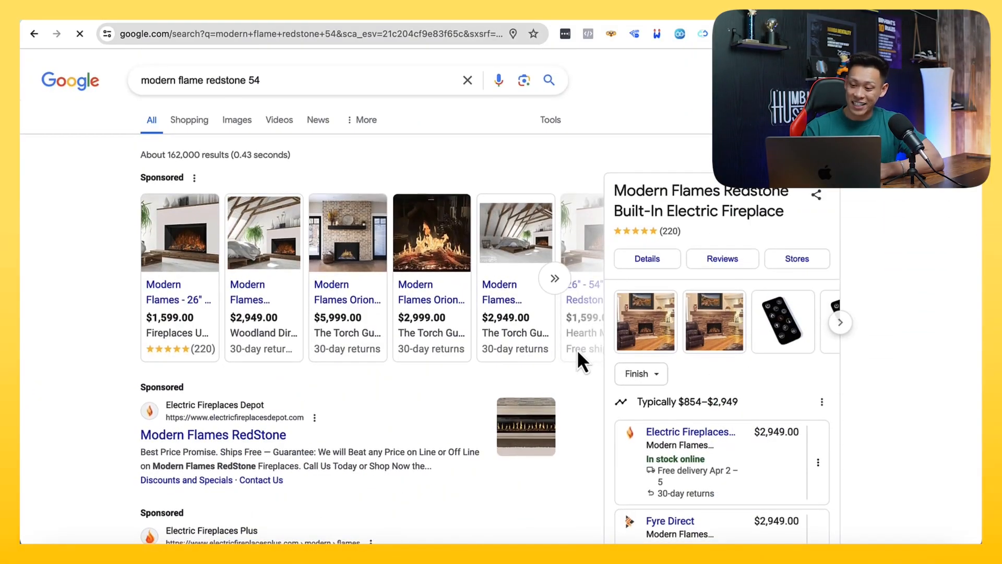
pyautogui.scroll(-1, 577, 350)
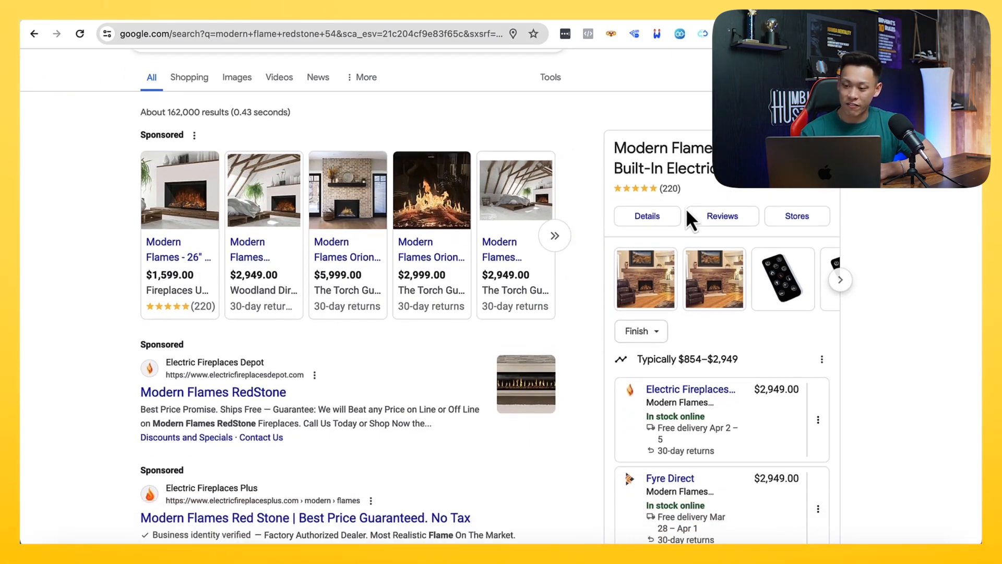
pyautogui.scroll(-2, 686, 208)
pyautogui.scroll(3, 694, 219)
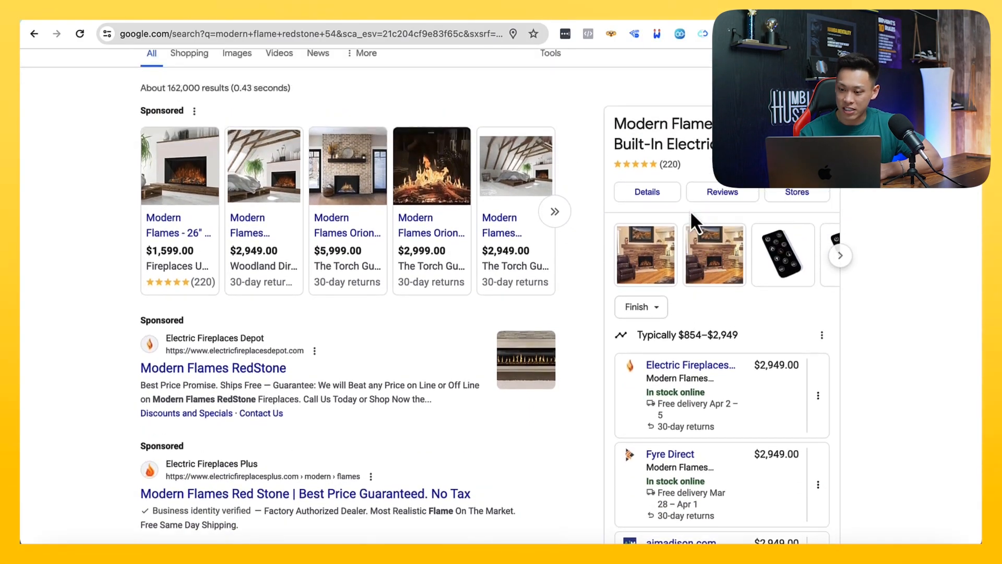
# Compare the prices that the different stores advertise for the Modern Flames Redstone 54" fireplace
pyautogui.moveTo(265, 87); pyautogui.dragTo(126, 83)
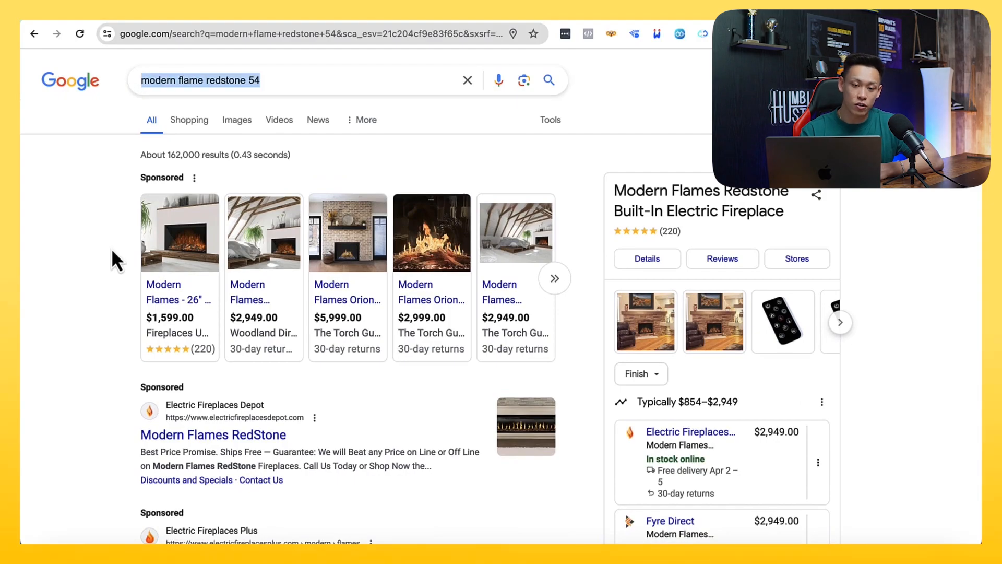
pyautogui.scroll(-3, 111, 249)
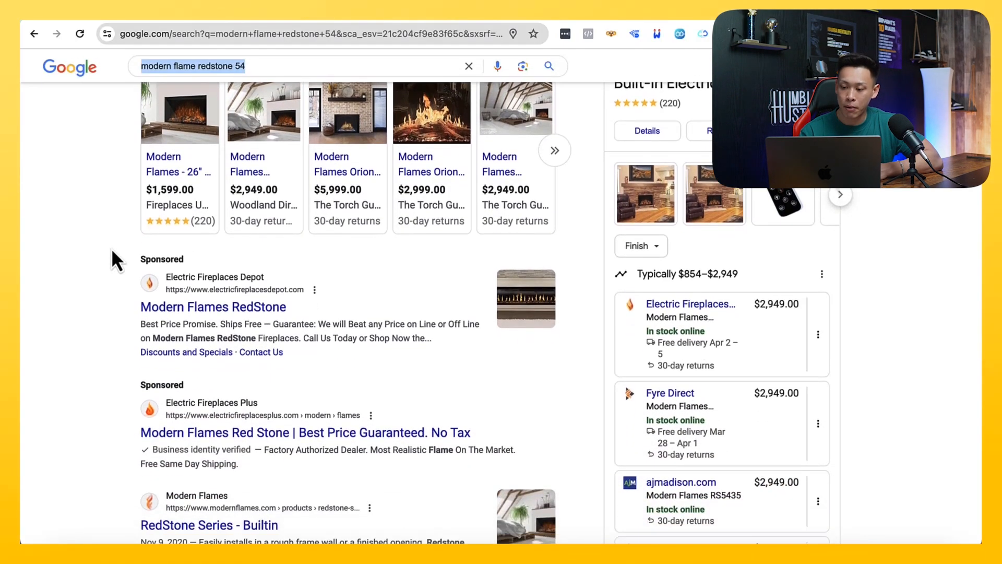
pyautogui.scroll(-3, 789, 338)
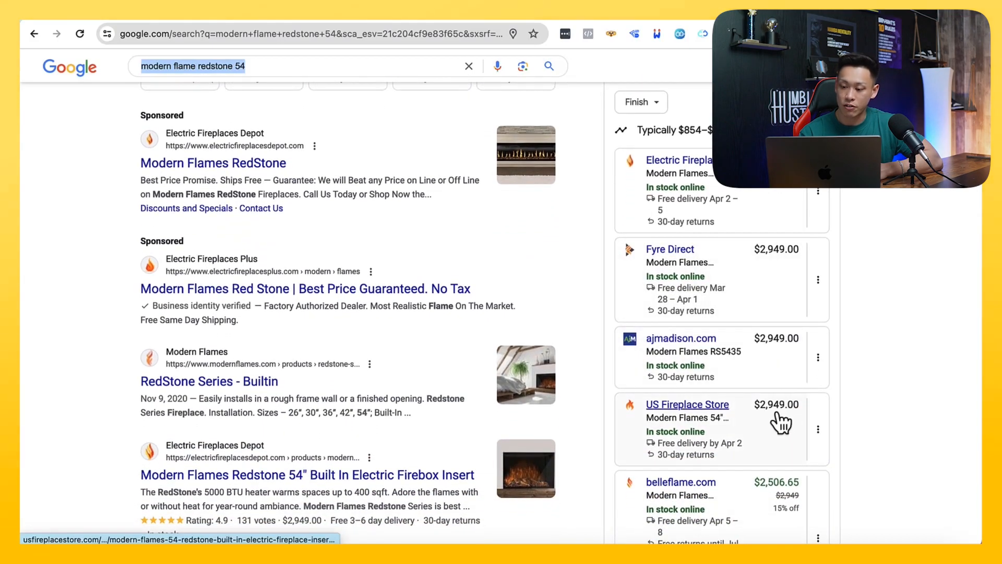
pyautogui.scroll(-2, 763, 428)
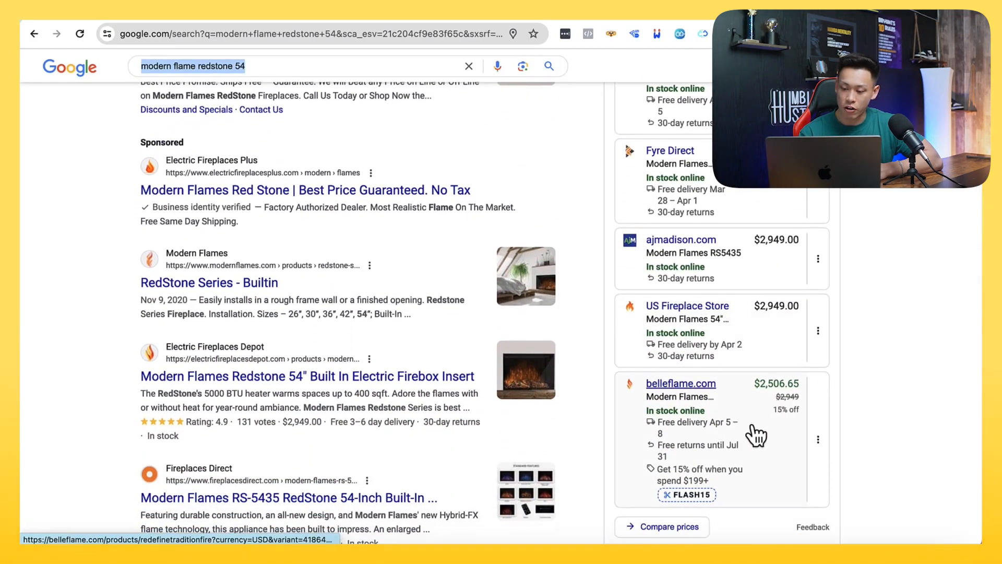
pyautogui.scroll(-1, 762, 435)
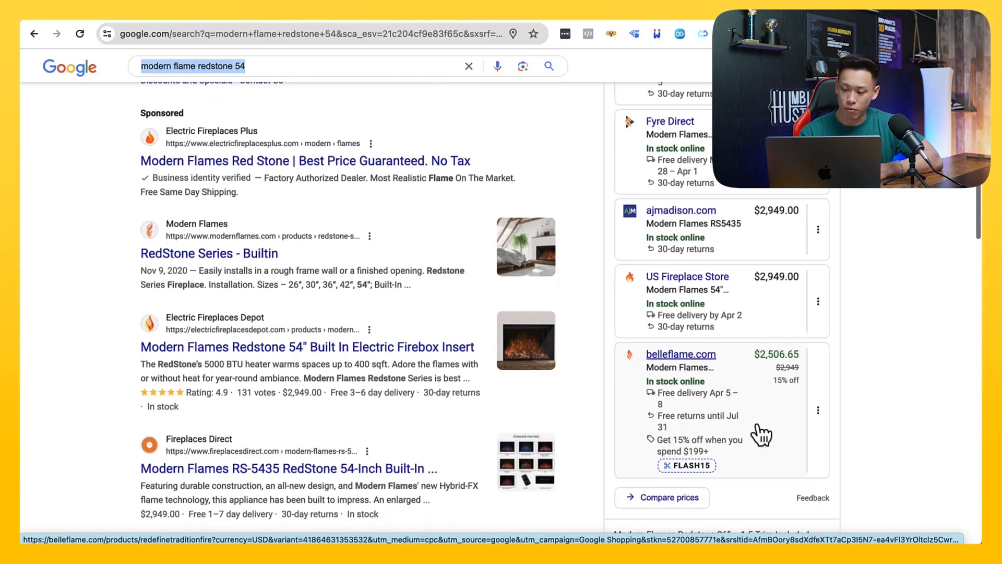
pyautogui.scroll(1, 761, 435)
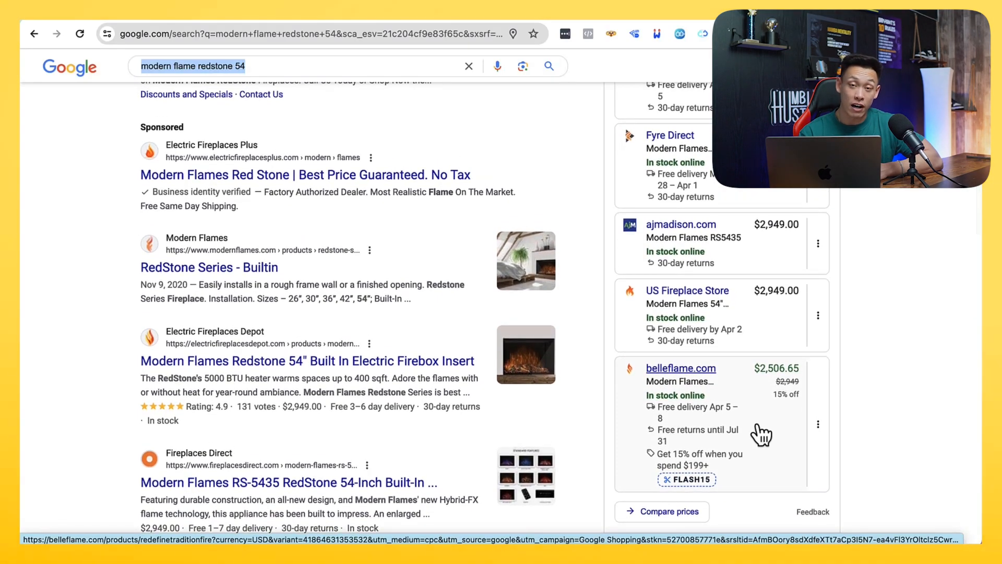
pyautogui.scroll(3, 761, 433)
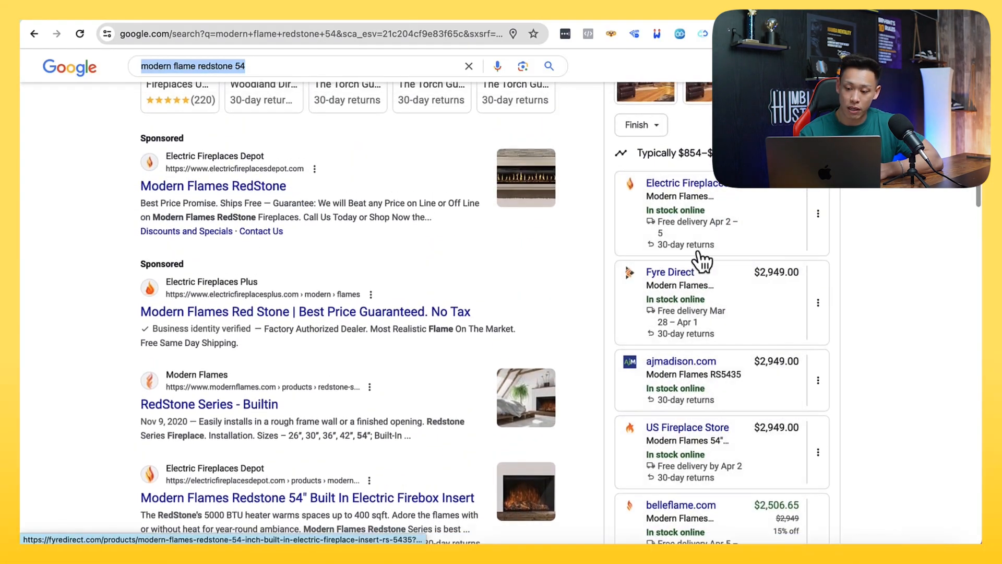
pyautogui.scroll(-4, 717, 360)
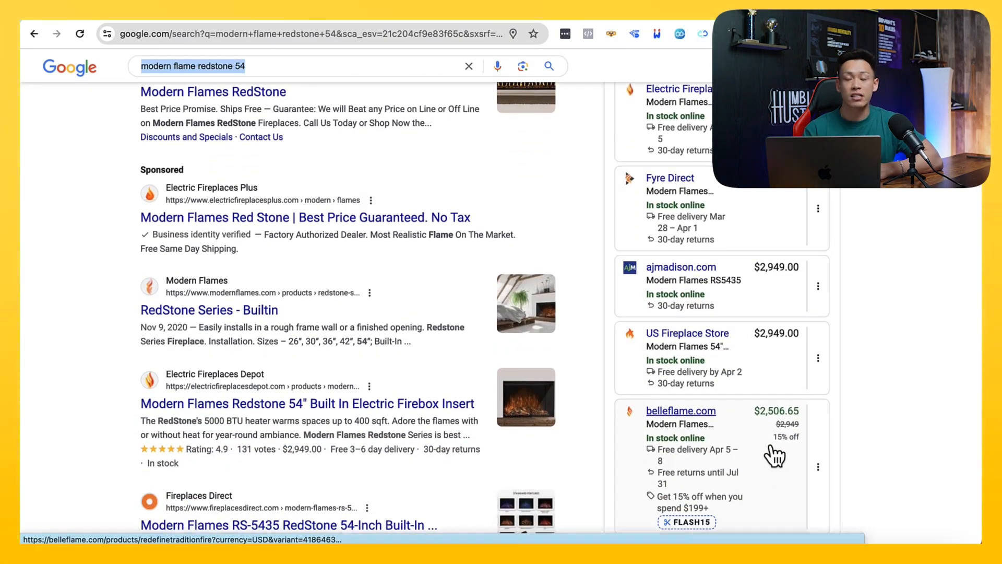
# Examine belleflame.com's discounted listing against the other stores' advertised prices for the Modern Flames Redstone 54 fireplace
pyautogui.scroll(1, 775, 456)
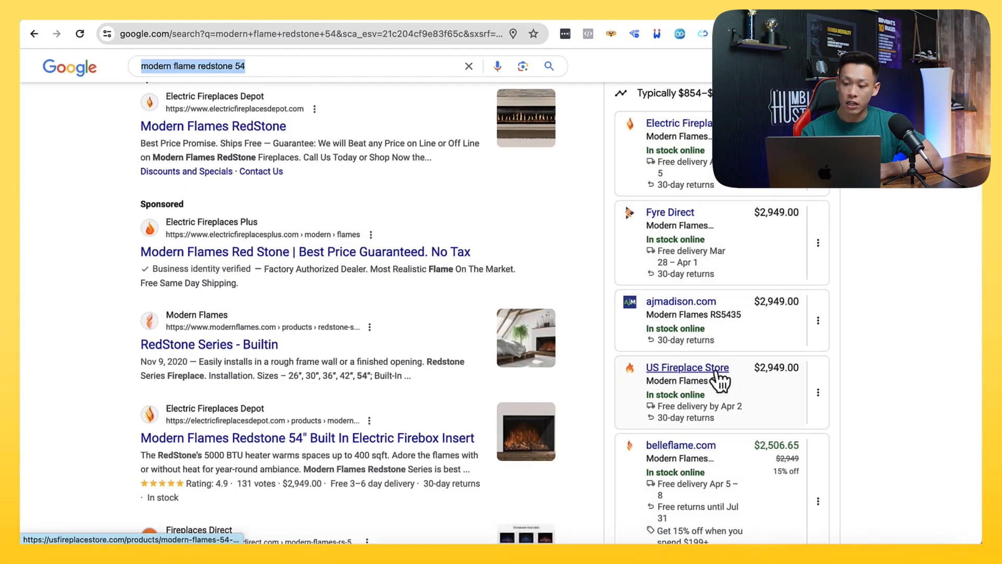
pyautogui.scroll(-1, 752, 312)
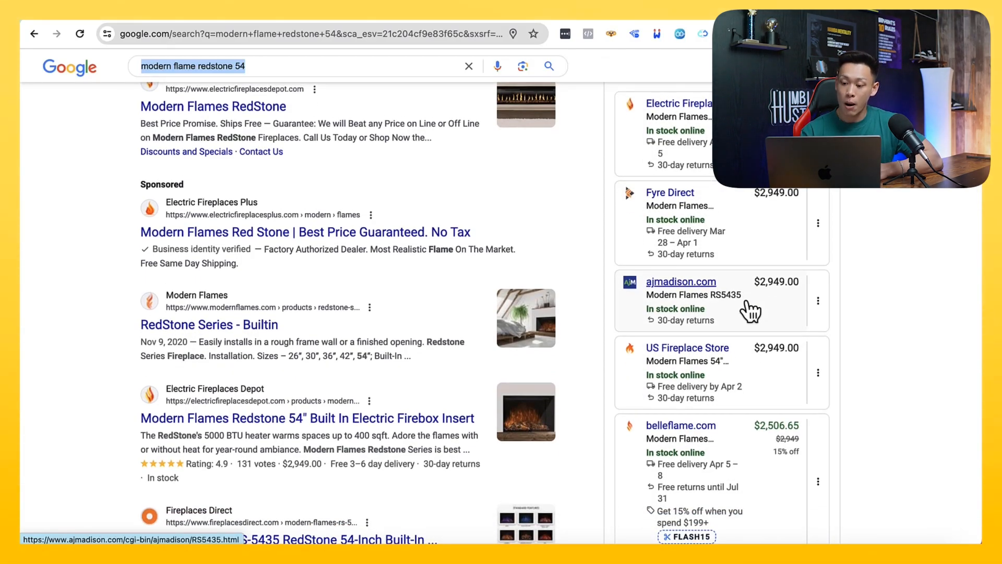
pyautogui.scroll(-1, 750, 312)
pyautogui.scroll(1, 765, 424)
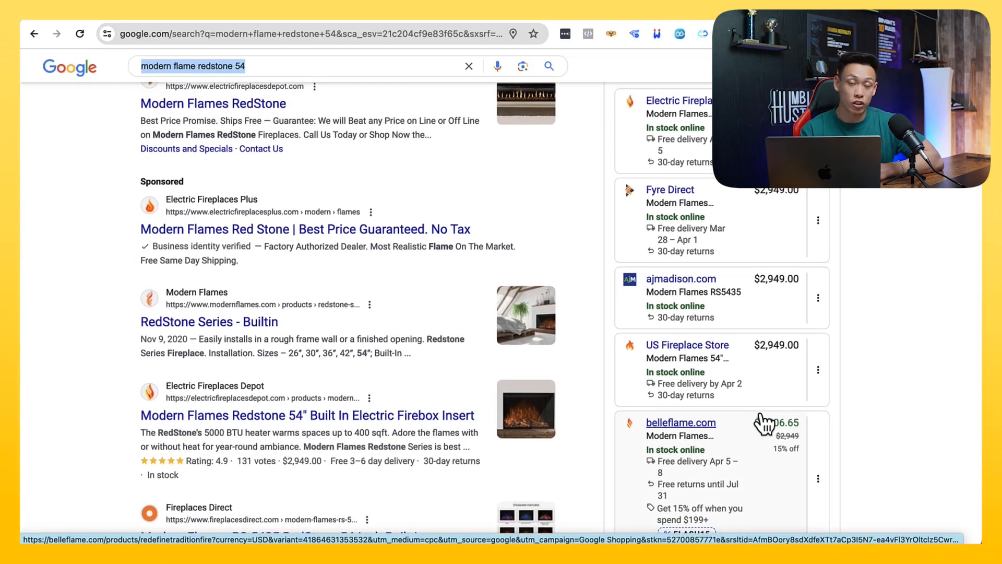
pyautogui.scroll(1, 763, 423)
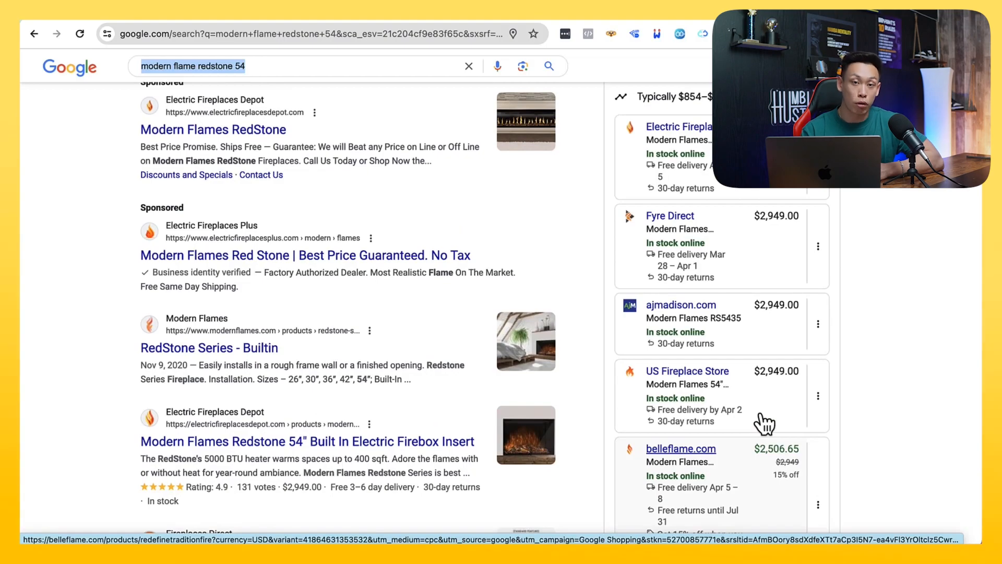
pyautogui.scroll(5, 763, 422)
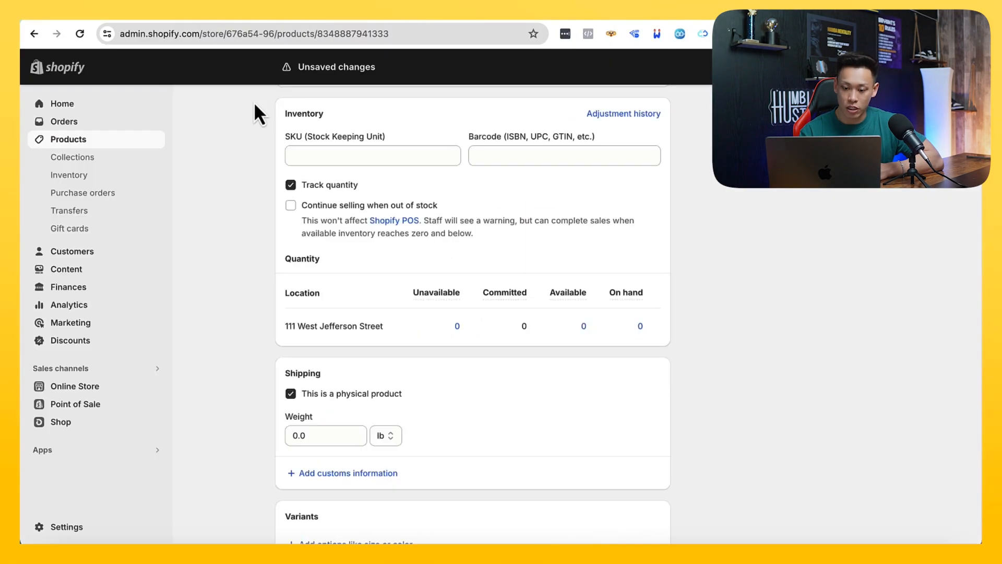
pyautogui.scroll(2, 340, 283)
pyautogui.scroll(4, 340, 283)
# Copy the SKU KZRHG1012 from the Kozyard product page into the Rosana gazebo's SKU field in Shopify
pyautogui.scroll(-3, 345, 289)
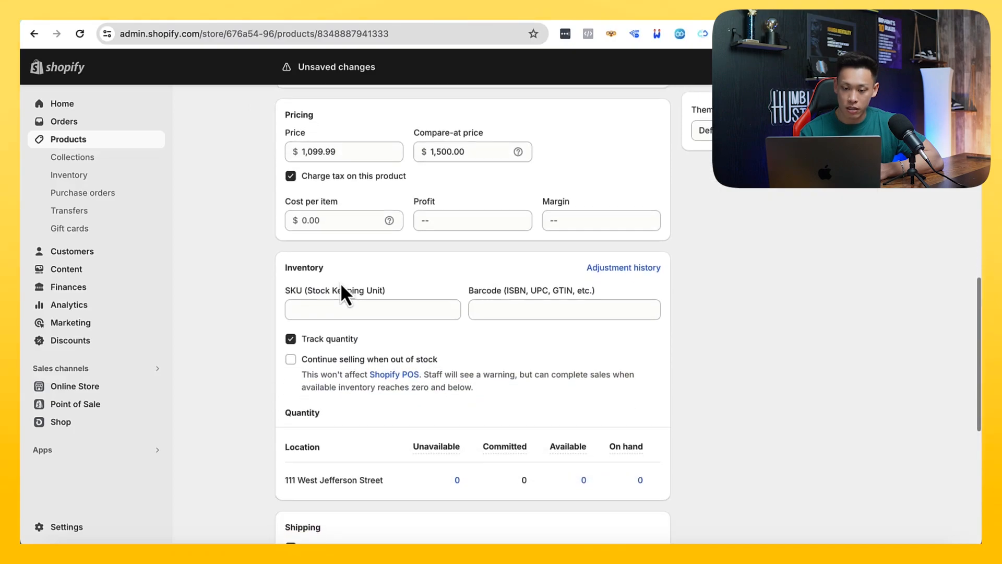
pyautogui.click(329, 219)
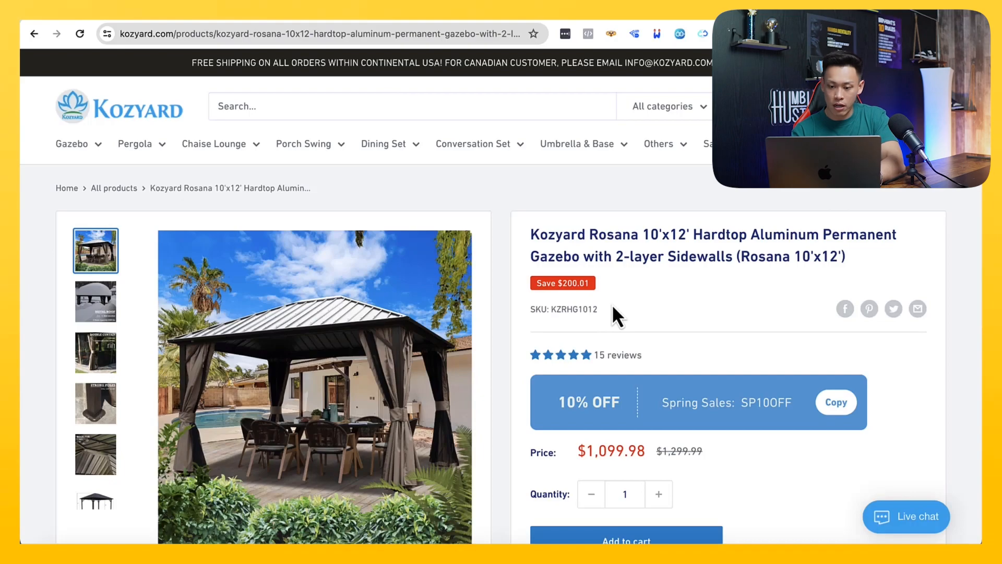
pyautogui.moveTo(613, 308); pyautogui.dragTo(556, 308)
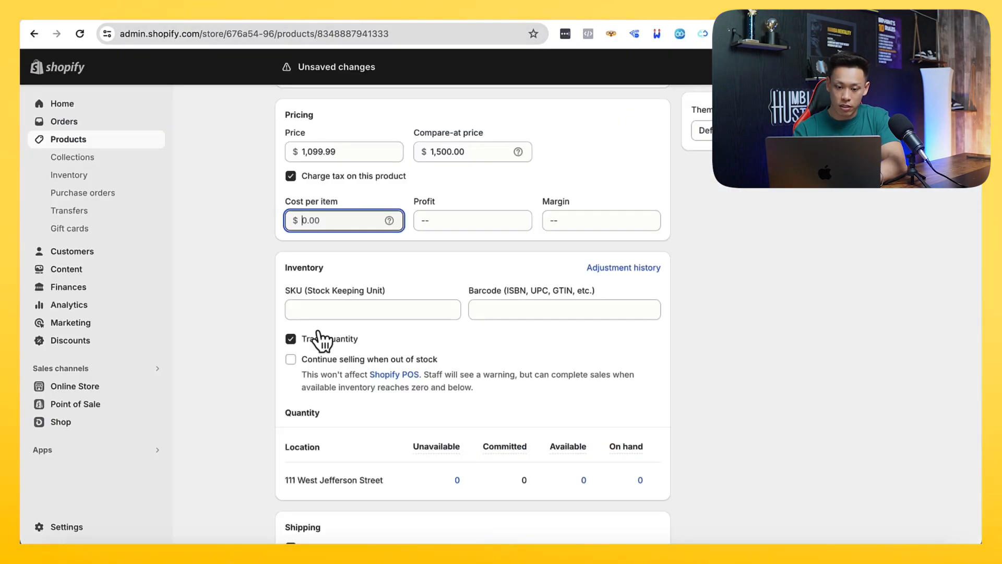
pyautogui.click(313, 306)
pyautogui.scroll(-10, 305, 308)
pyautogui.scroll(15, 308, 316)
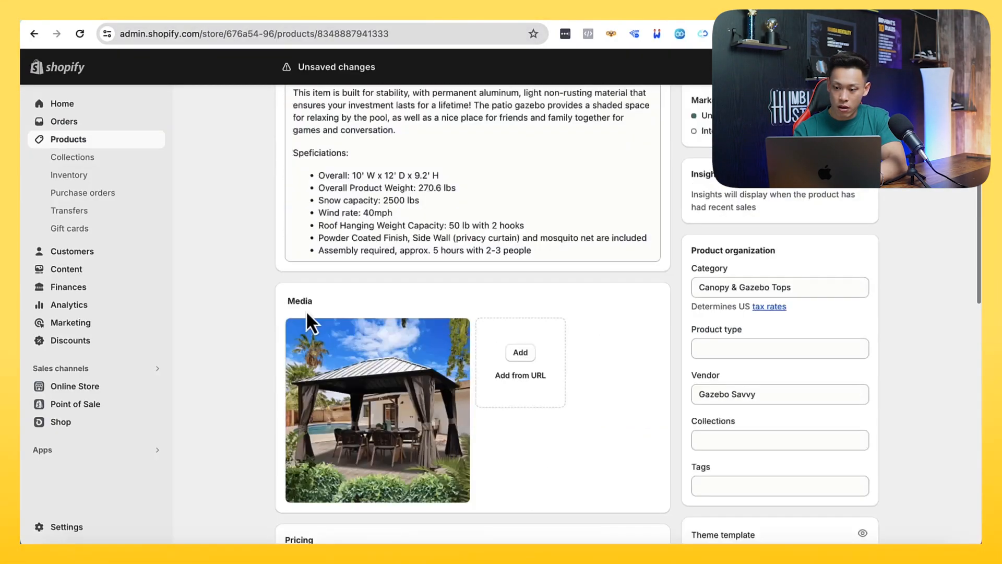
pyautogui.scroll(-3, 305, 308)
# Check the gazebo categories on the Kozyard site and set the product type to "single roof"
pyautogui.click(737, 266)
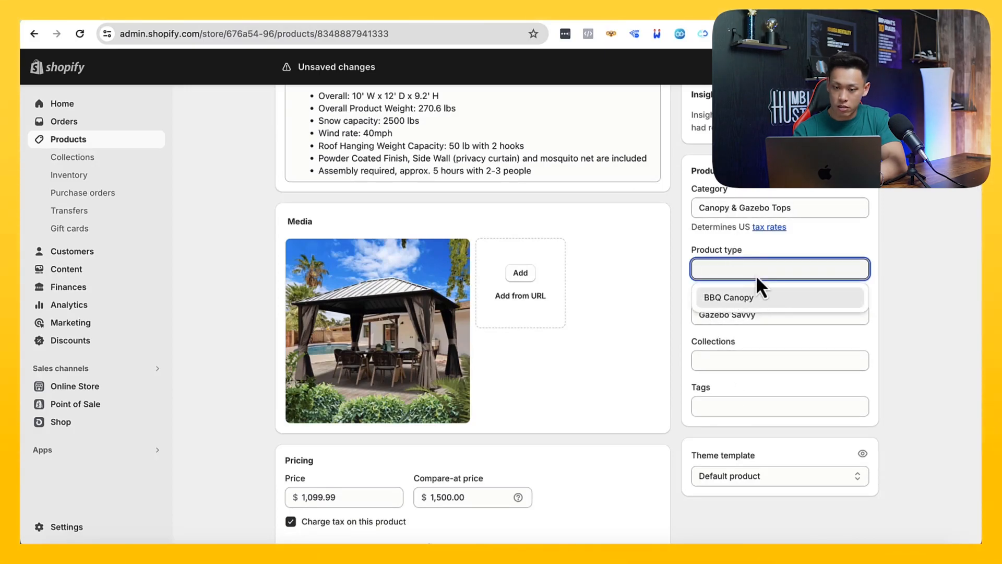
pyautogui.click(279, 13)
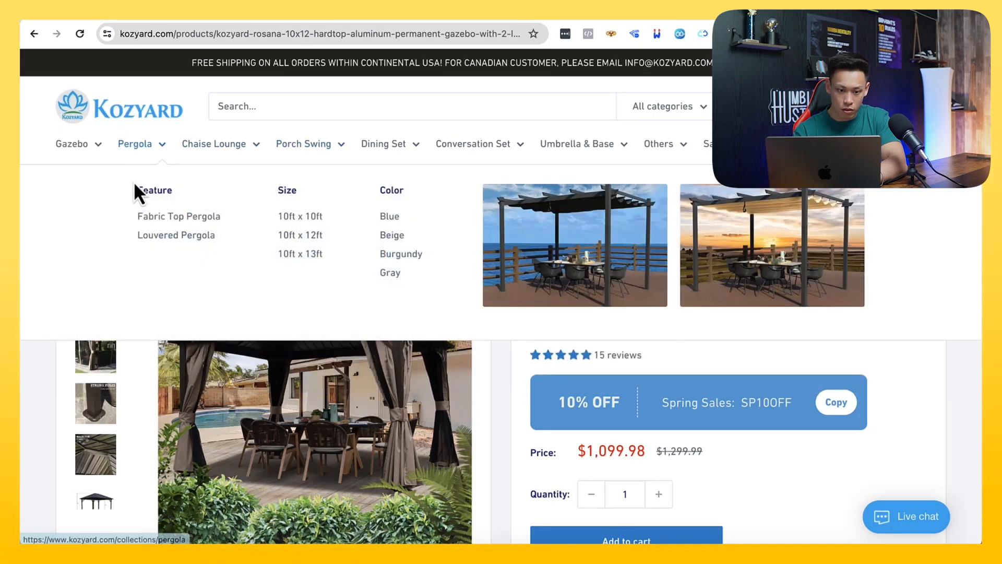
pyautogui.moveTo(101, 217)
pyautogui.click(207, 17)
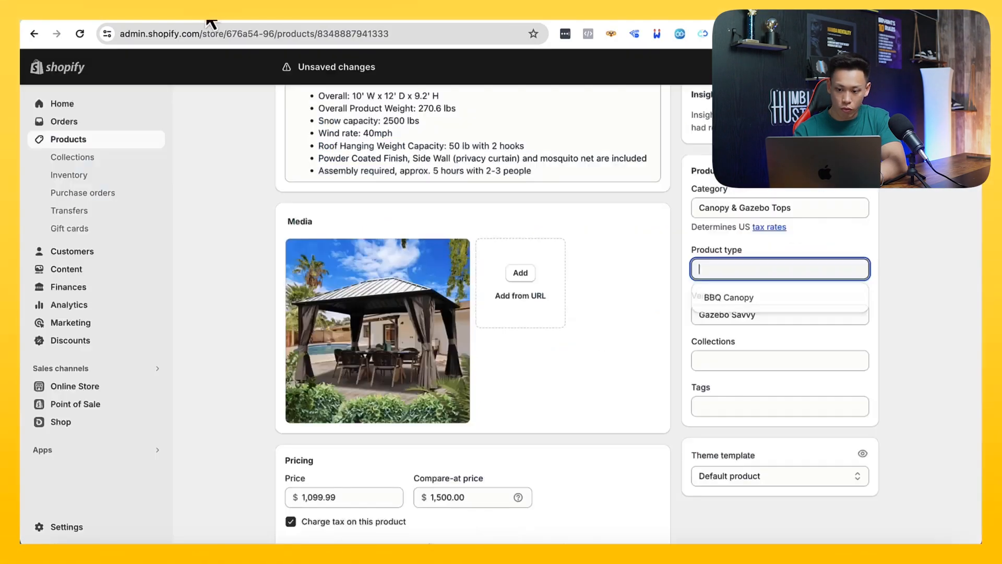
pyautogui.write('single roof')
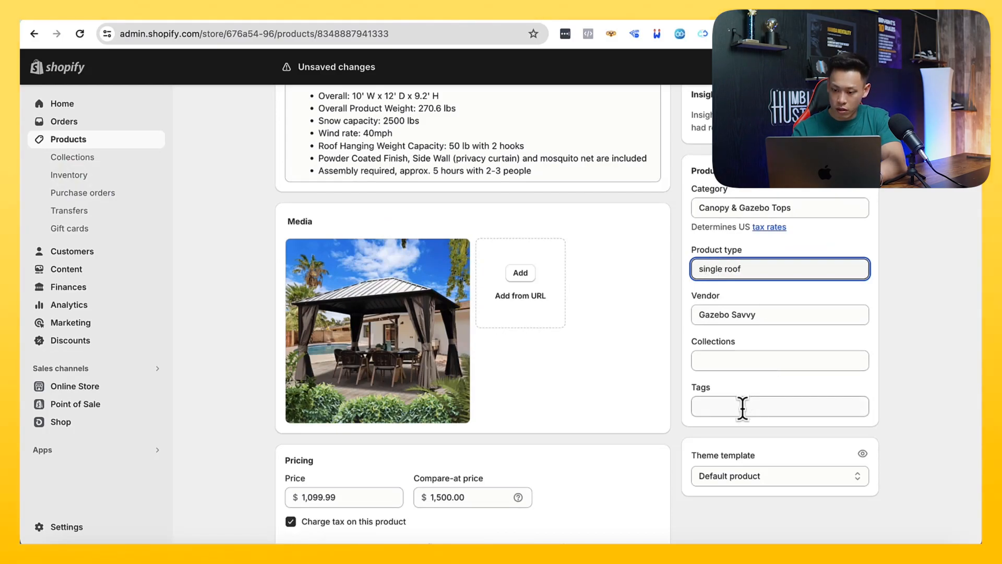
# Add the tag "singleroof" to the Rosana gazebo
pyautogui.click(743, 407)
pyautogui.write('single')
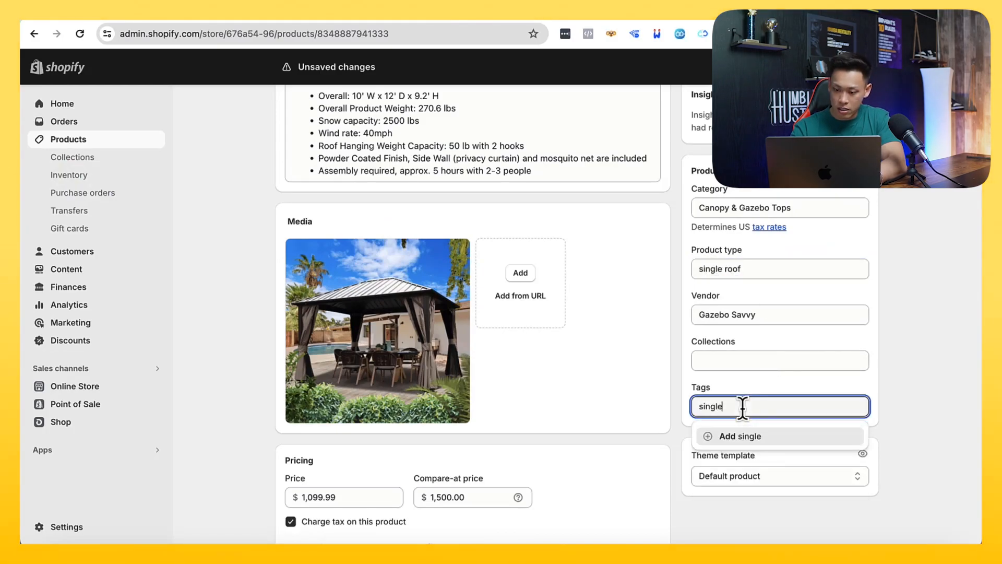
pyautogui.write('roof')
pyautogui.press('Return')
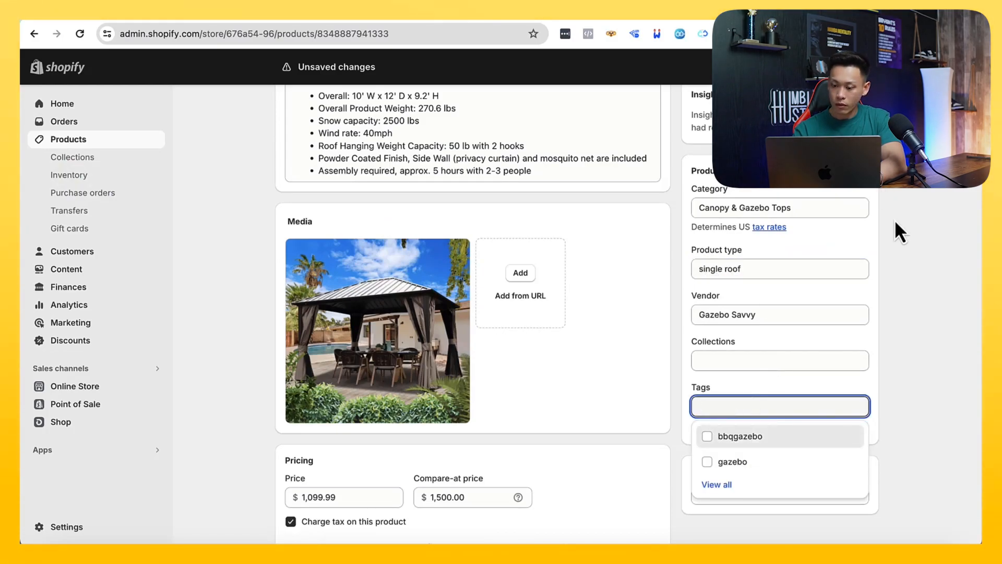
pyautogui.click(913, 282)
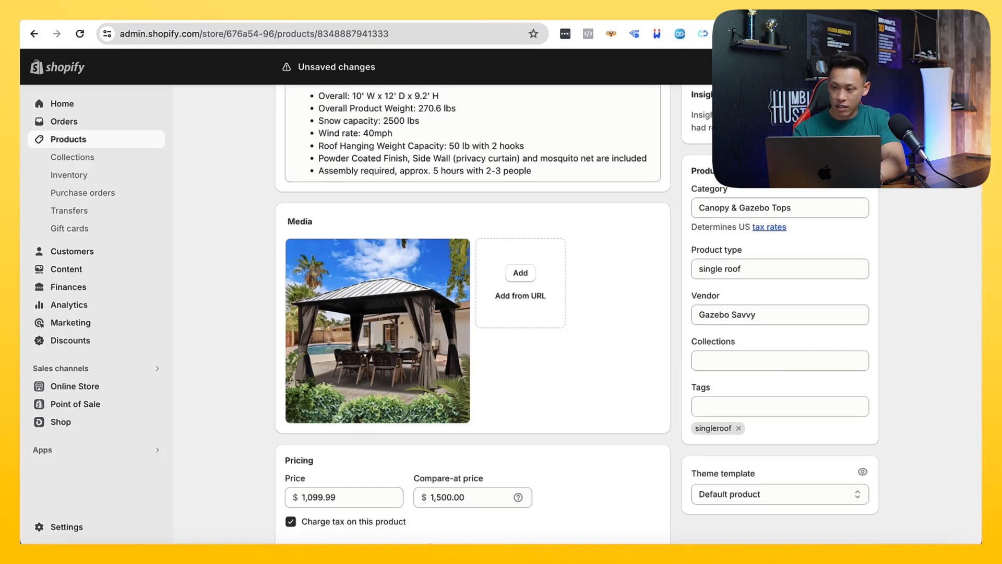
# Browse the Double Roof gazebo collection on the Kozyard site to pick the Alexander 10'x12' gazebo
pyautogui.scroll(6, 826, 252)
pyautogui.scroll(2, 296, 123)
pyautogui.click(292, 12)
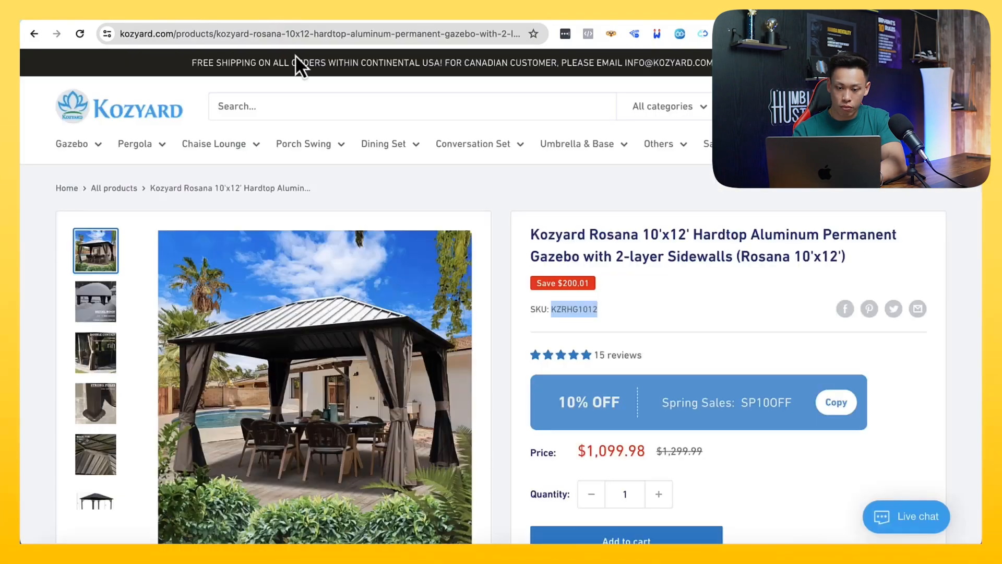
pyautogui.click(33, 34)
pyautogui.moveTo(96, 128)
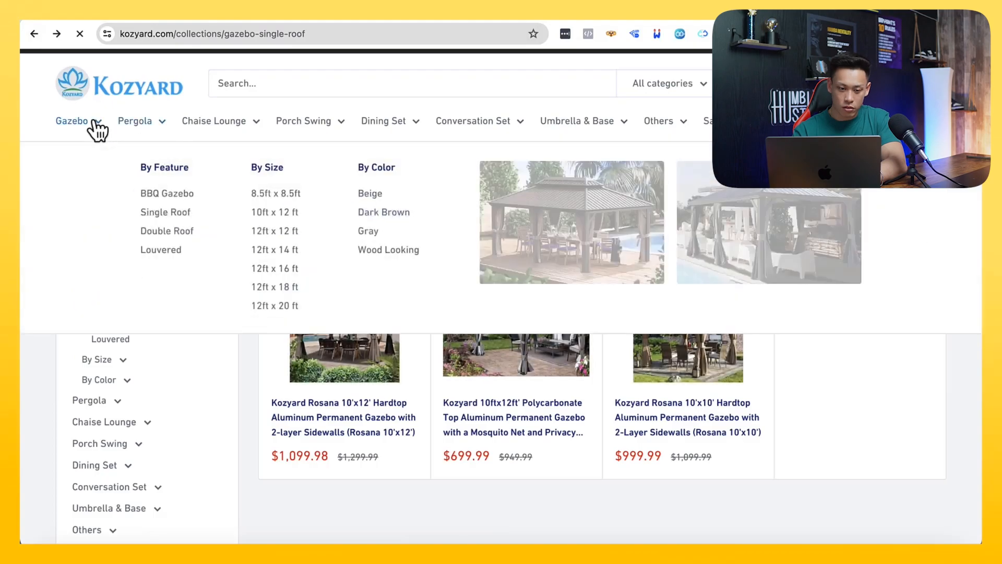
pyautogui.click(162, 233)
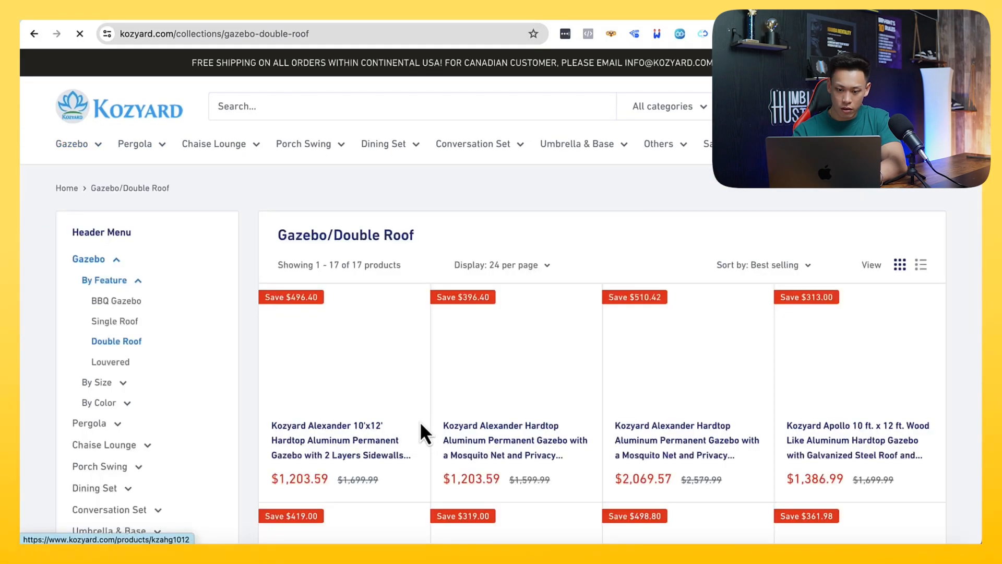
pyautogui.scroll(-1, 400, 399)
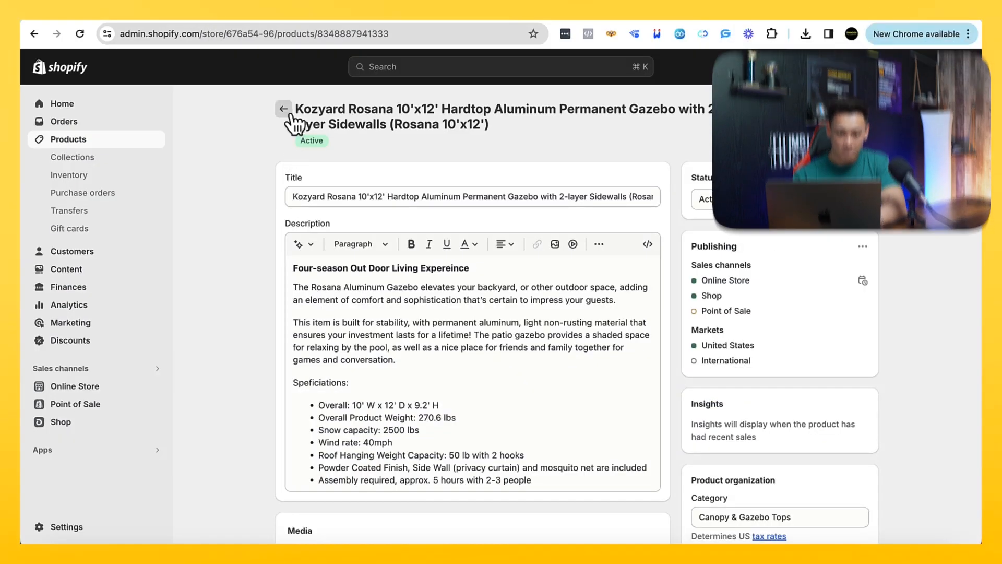
pyautogui.click(282, 105)
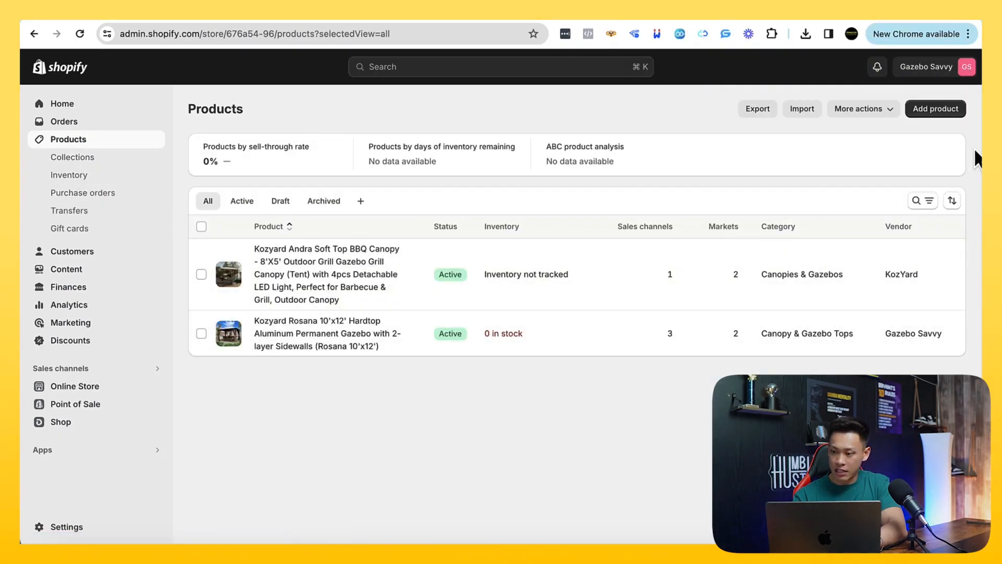
# Create a new Shopify product titled with the full name of the Kozyard Alexander 10'x12' gazebo, copied from its supplier page
pyautogui.click(940, 112)
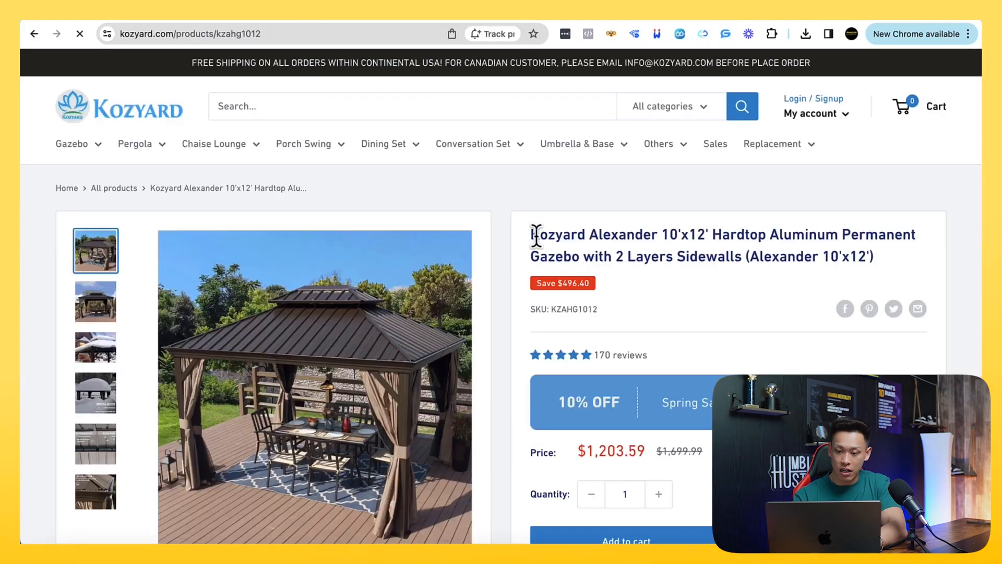
pyautogui.moveTo(530, 235); pyautogui.dragTo(911, 271)
pyautogui.press('super+c')
pyautogui.click(209, 16)
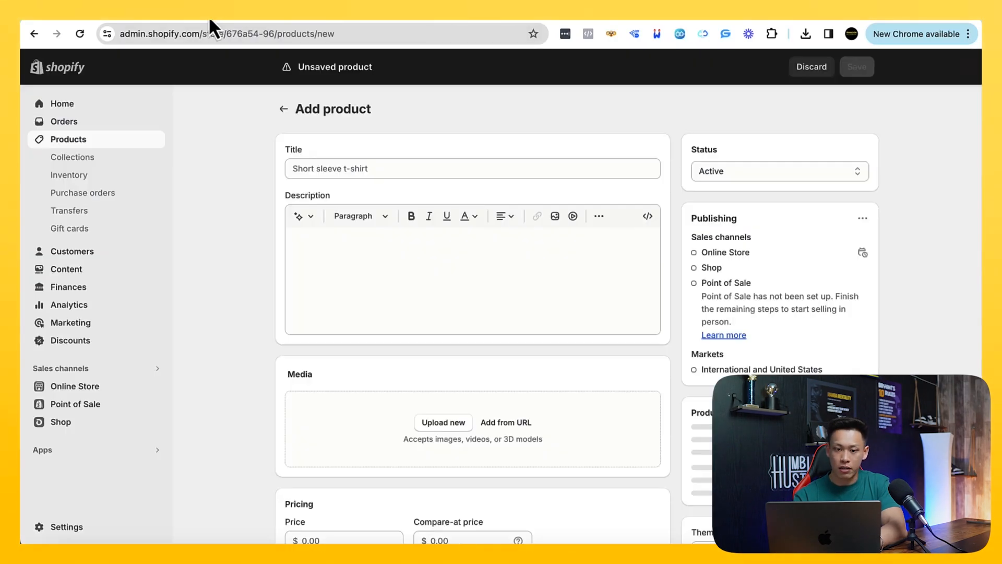
pyautogui.click(354, 164)
pyautogui.press('super+v')
# Copy the short description bullets from the Kozyard Alexander page into the new product's description
pyautogui.click(297, 17)
pyautogui.scroll(-5, 502, 272)
pyautogui.scroll(-2, 503, 276)
pyautogui.scroll(2, 503, 276)
pyautogui.moveTo(156, 433); pyautogui.dragTo(85, 207)
pyautogui.press('super+c')
pyautogui.click(203, 16)
pyautogui.click(372, 291)
pyautogui.press('super+v')
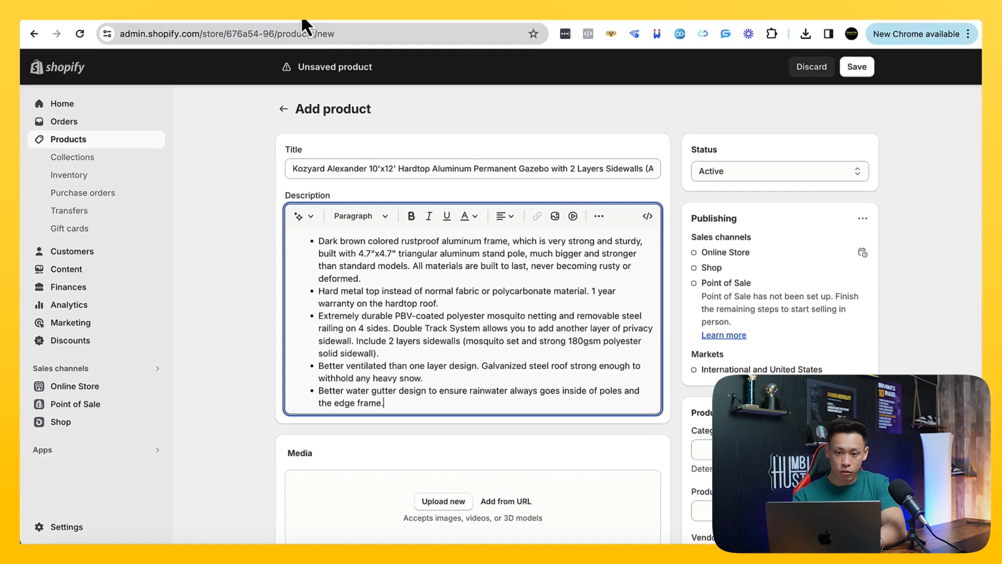
# Copy the SKU KZAHG1012 from the Kozyard page and locate the SKU option in the new product's inventory section
pyautogui.click(300, 14)
pyautogui.scroll(5, 516, 283)
pyautogui.moveTo(599, 255); pyautogui.dragTo(553, 256)
pyautogui.press('super+c')
pyautogui.click(196, 13)
pyautogui.scroll(-8, 331, 317)
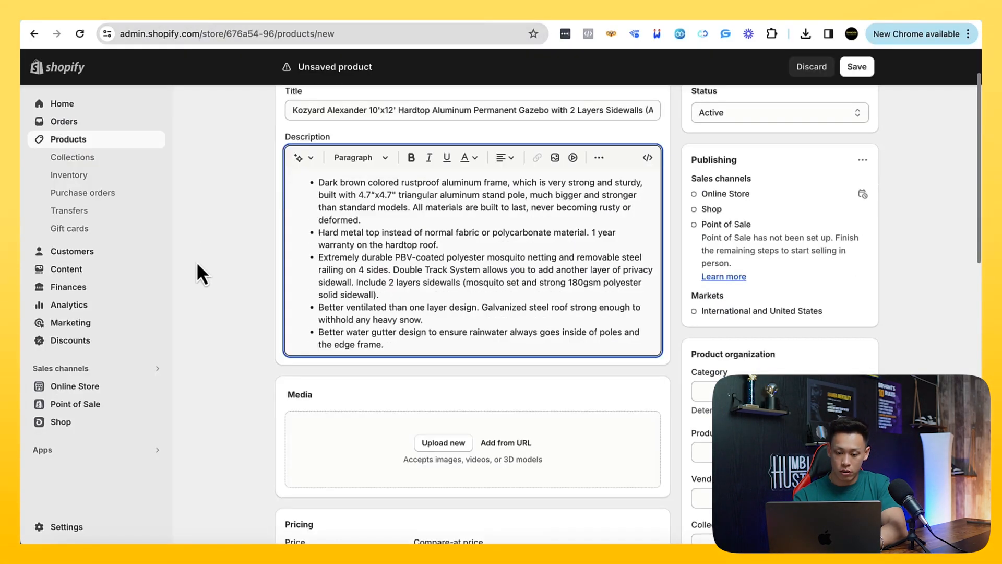
pyautogui.scroll(-8, 321, 368)
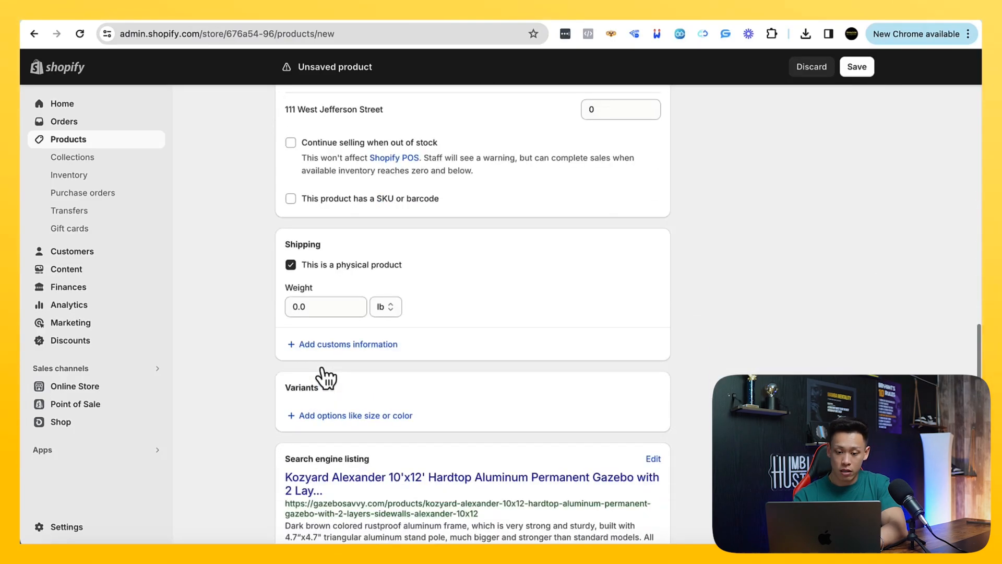
pyautogui.scroll(7, 321, 368)
pyautogui.scroll(2, 321, 368)
pyautogui.scroll(-5, 321, 367)
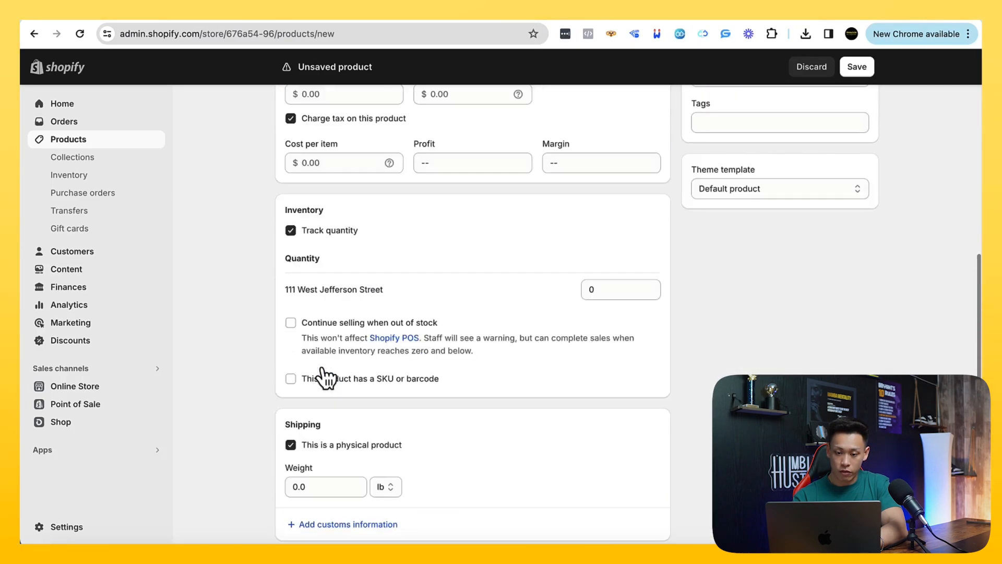
pyautogui.scroll(4, 321, 368)
# Set the Alexander gazebo's price to $1,203.99 and compare-at price to $1,350.99, and save the product
pyautogui.click(302, 21)
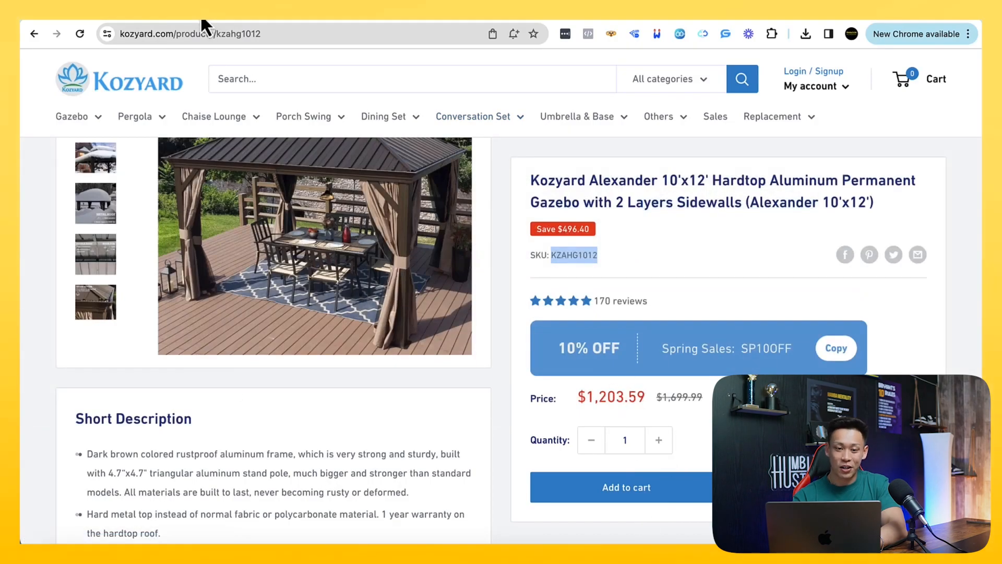
pyautogui.click(206, 21)
pyautogui.click(314, 329)
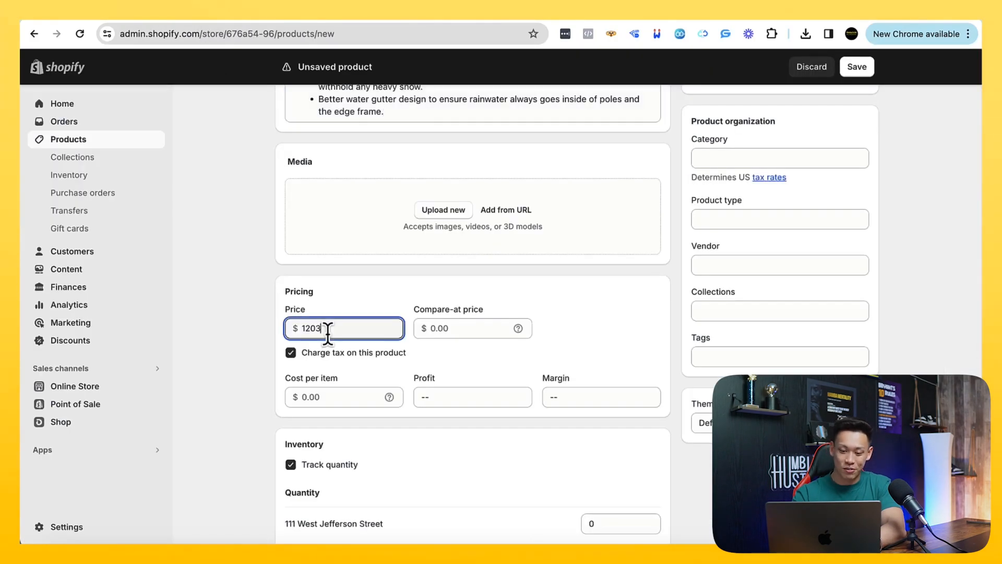
pyautogui.press('Tab')
pyautogui.write('12')
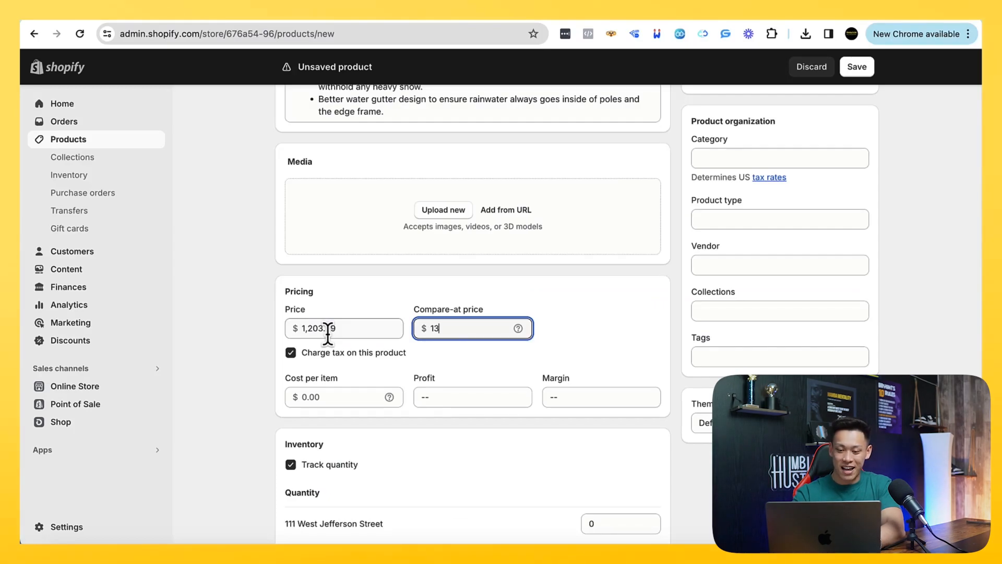
pyautogui.write('50')
pyautogui.scroll(-1, 328, 340)
pyautogui.write('.00')
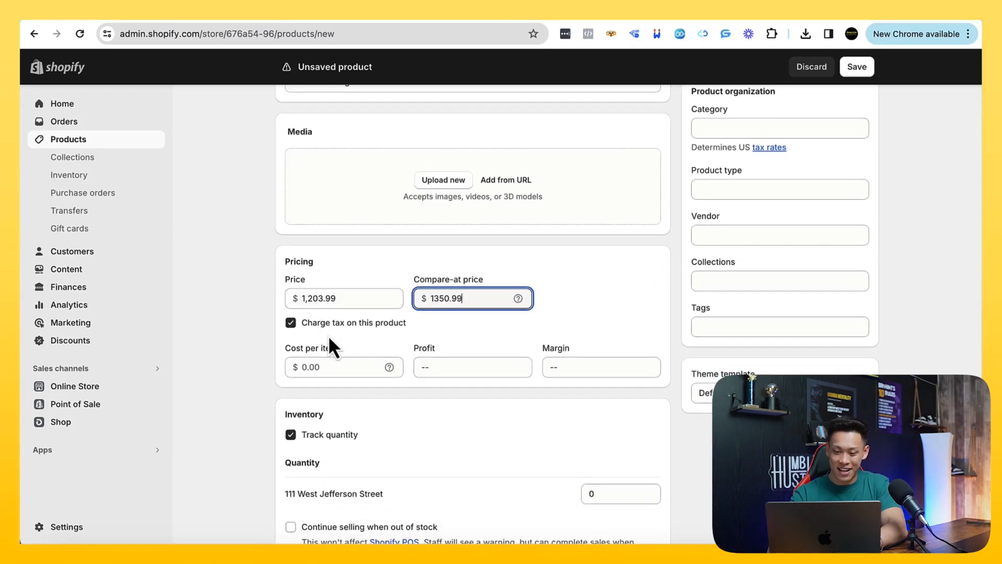
pyautogui.scroll(-9, 330, 345)
pyautogui.scroll(9, 330, 336)
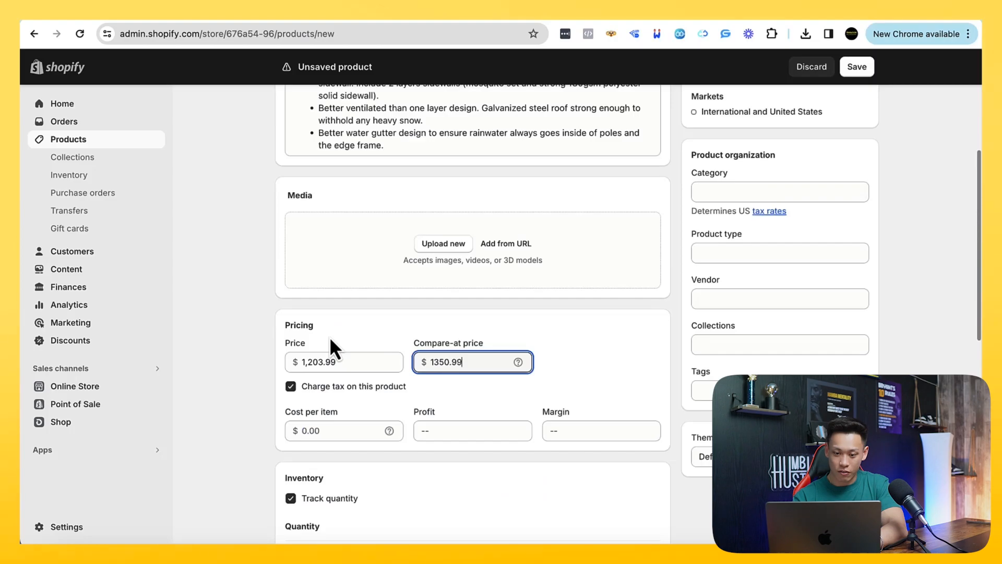
pyautogui.click(856, 67)
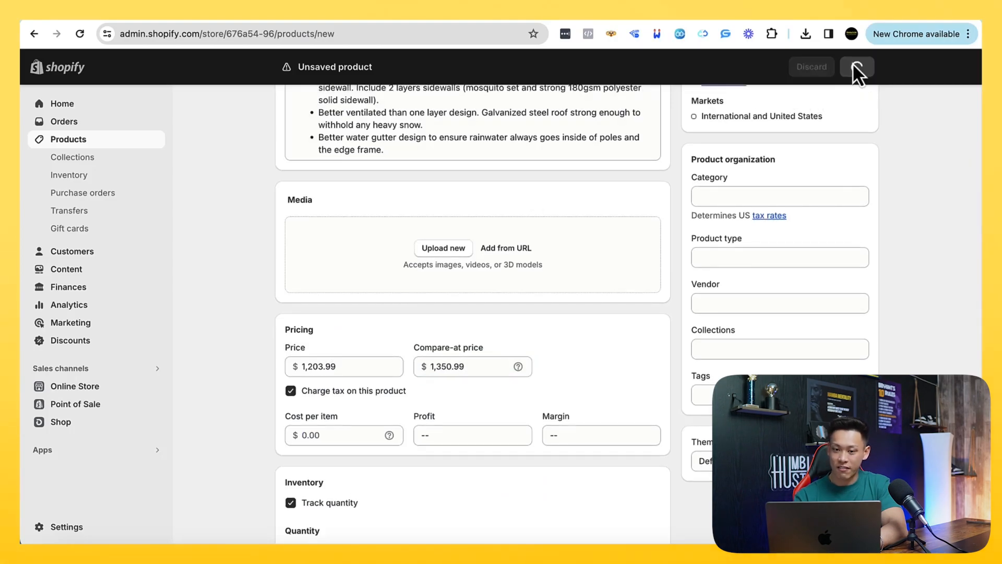
# Save the main Alexander gazebo image from the Kozyard page to the Downloads folder as photo7777
pyautogui.click(326, 21)
pyautogui.scroll(4, 346, 245)
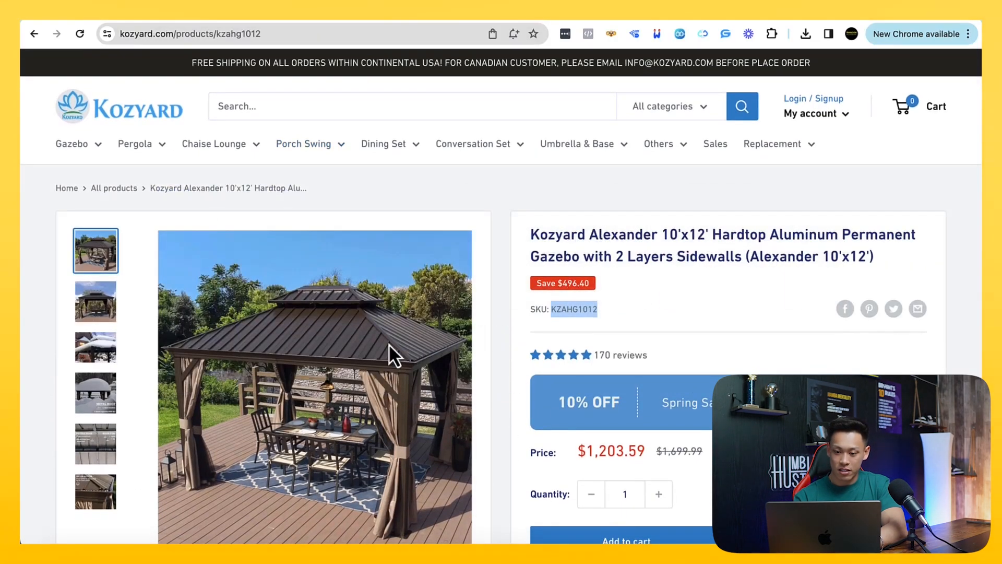
pyautogui.rightClick(389, 344)
pyautogui.click(429, 348)
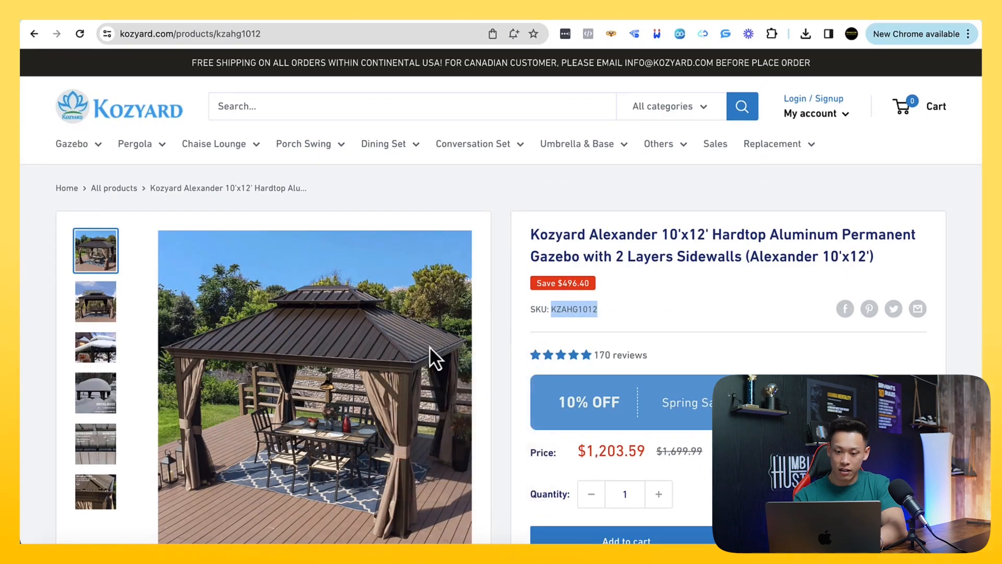
pyautogui.write('photo7777')
pyautogui.press('Return')
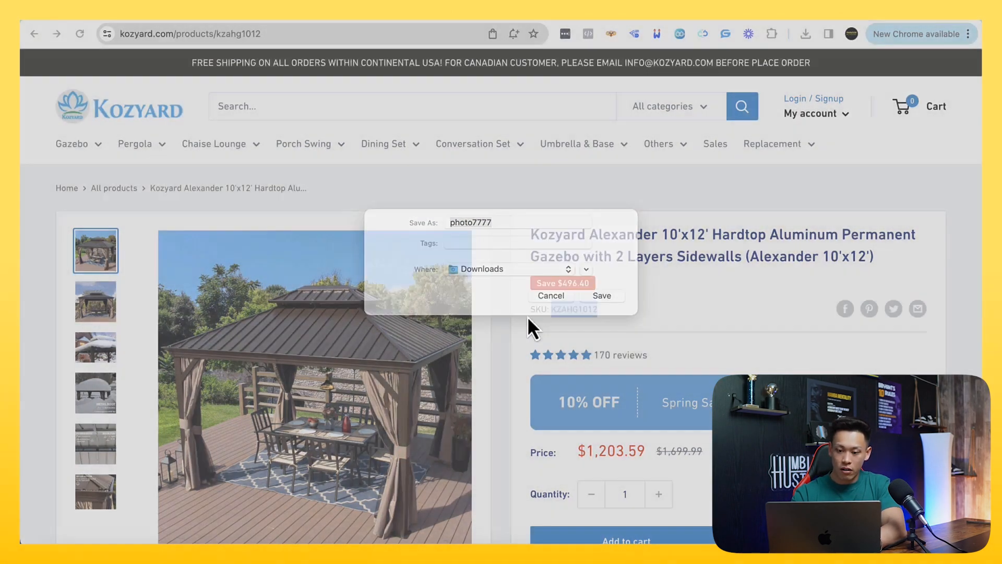
# Upload the saved Alexander gazebo photo to the Shopify product's media
pyautogui.click(209, 21)
pyautogui.scroll(-8, 335, 325)
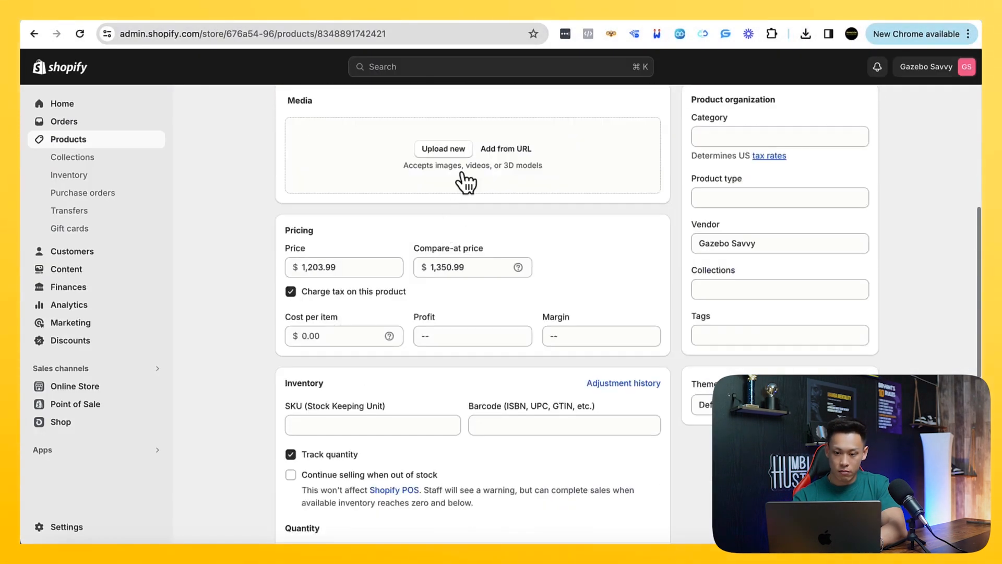
pyautogui.click(466, 182)
pyautogui.doubleClick(386, 201)
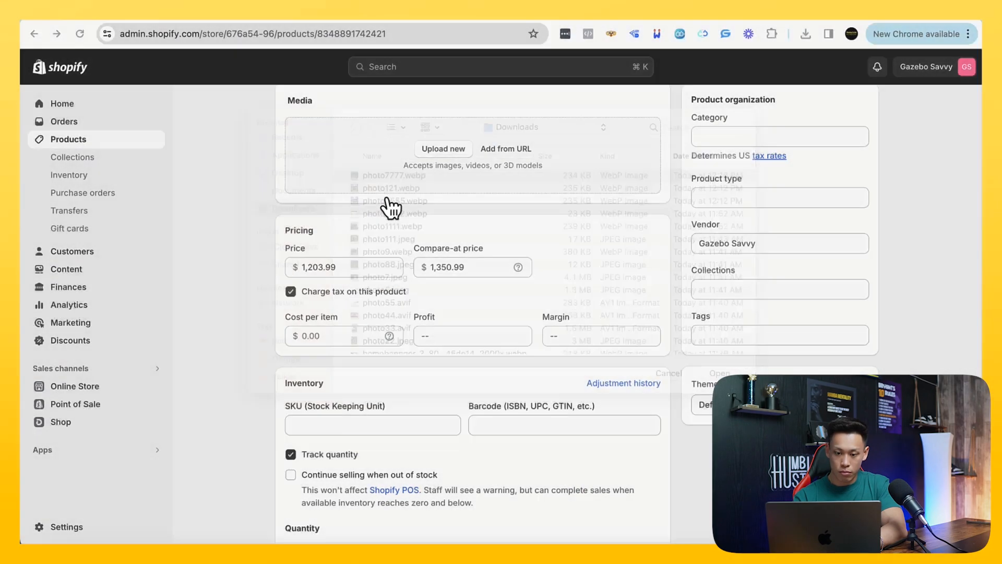
# Enter the copied SKU KZAHG1012 in the Alexander product's inventory details
pyautogui.scroll(-5, 374, 284)
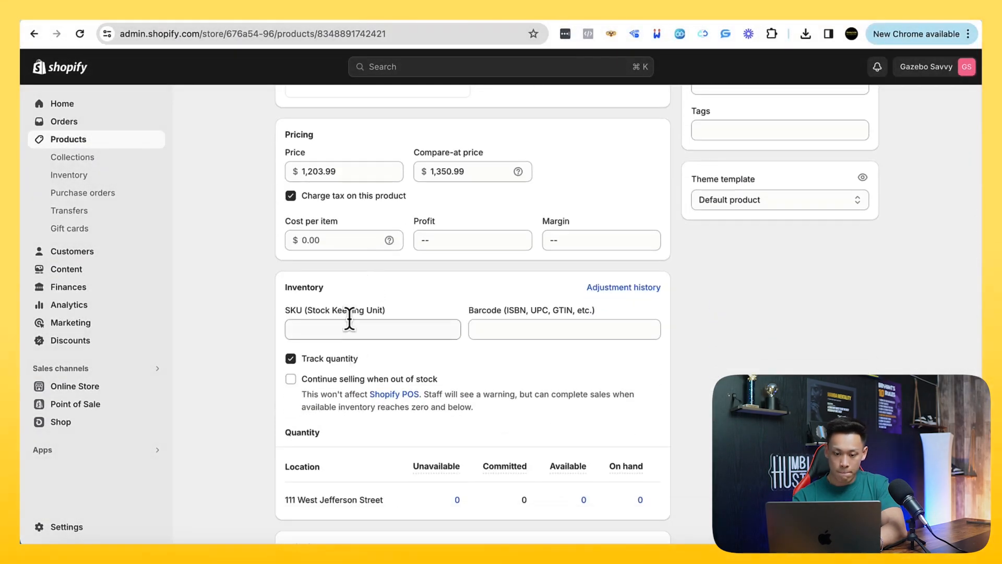
pyautogui.click(349, 320)
pyautogui.press('super+v')
# Search the product categories for gazebo and assign Canopies & Gazebos to the Alexander product
pyautogui.scroll(-5, 415, 376)
pyautogui.scroll(10, 721, 274)
pyautogui.click(721, 274)
pyautogui.write('caz')
pyautogui.press('BackSpace')
pyautogui.press('BackSpace')
pyautogui.write('anopy')
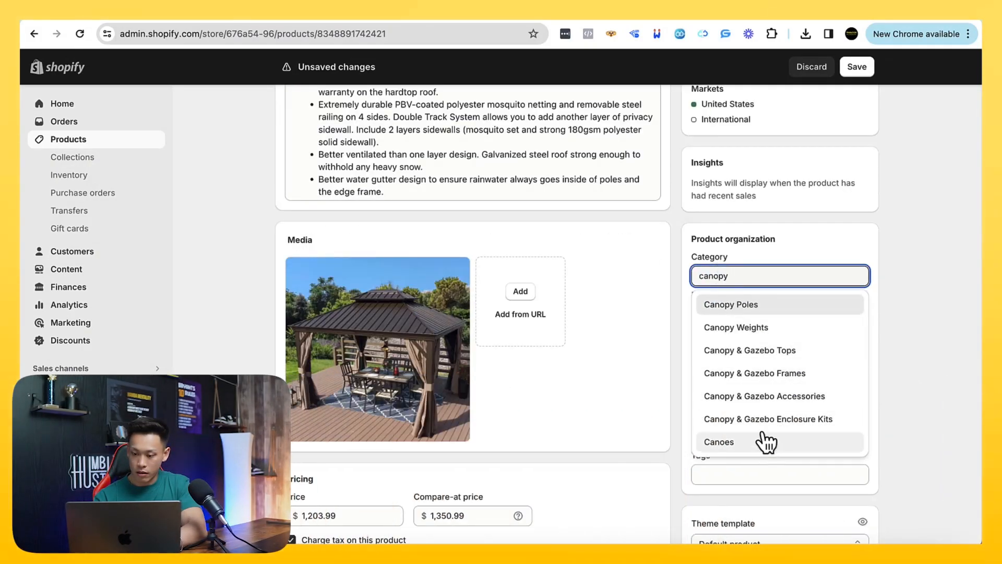
pyautogui.write('gazebo')
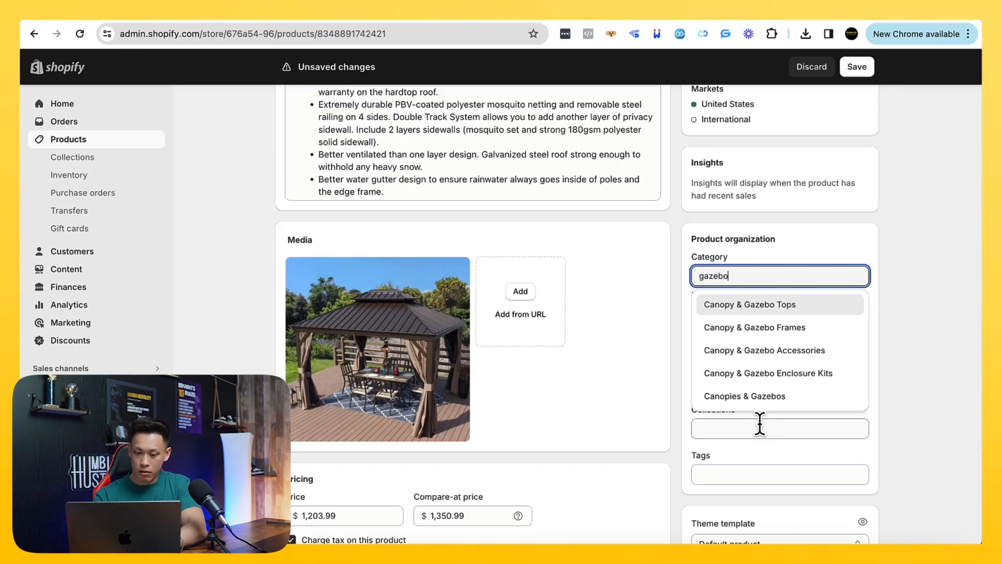
pyautogui.click(711, 395)
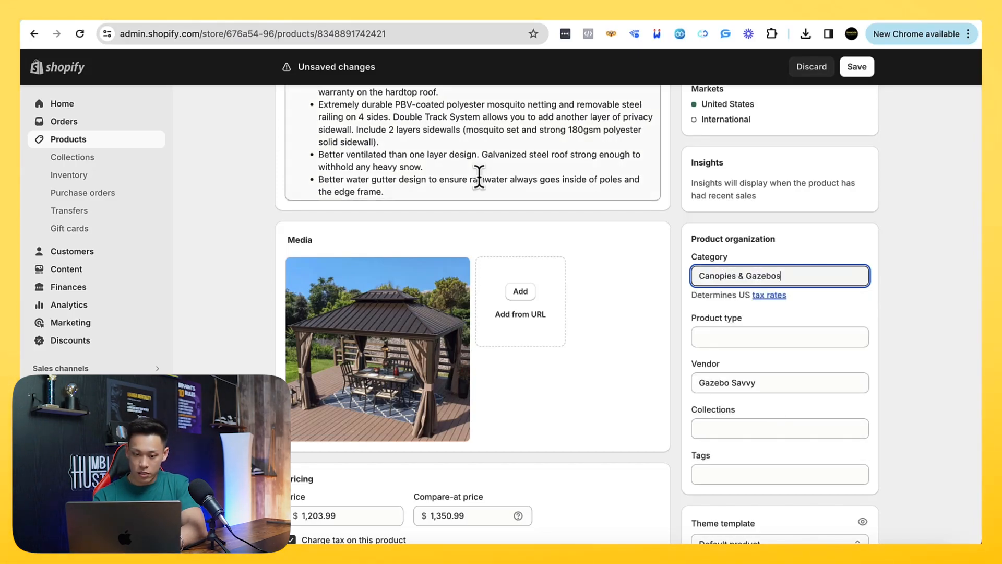
# Check the gazebo's roof style on the Kozyard page, enter double roof as the product type, and save the product
pyautogui.click(293, 15)
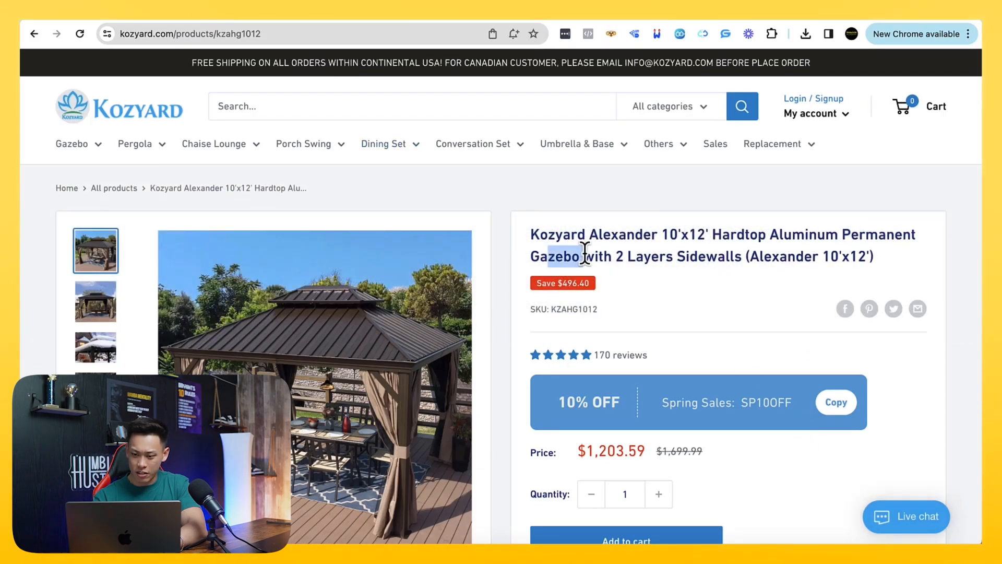
pyautogui.scroll(-2, 739, 284)
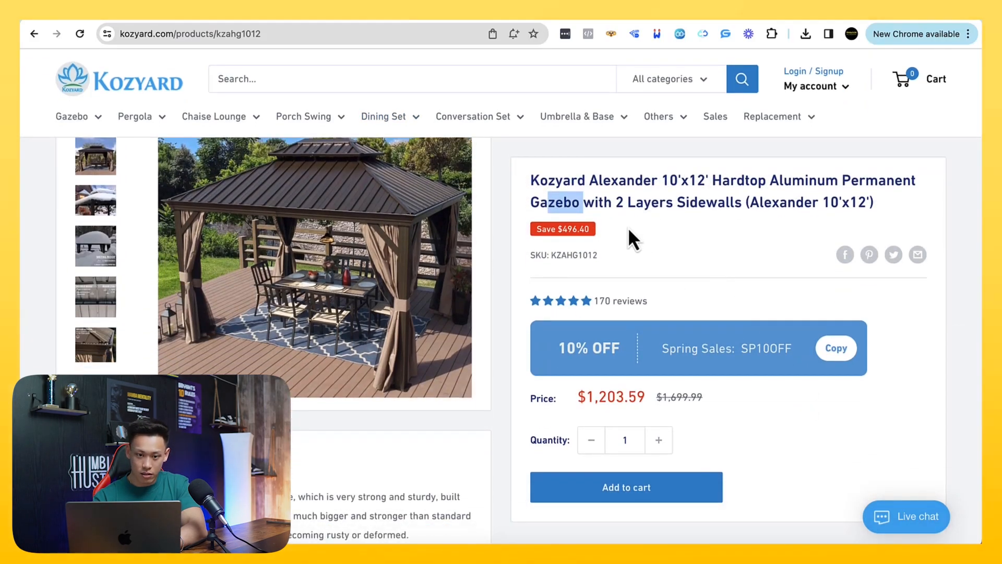
pyautogui.click(184, 15)
pyautogui.click(950, 372)
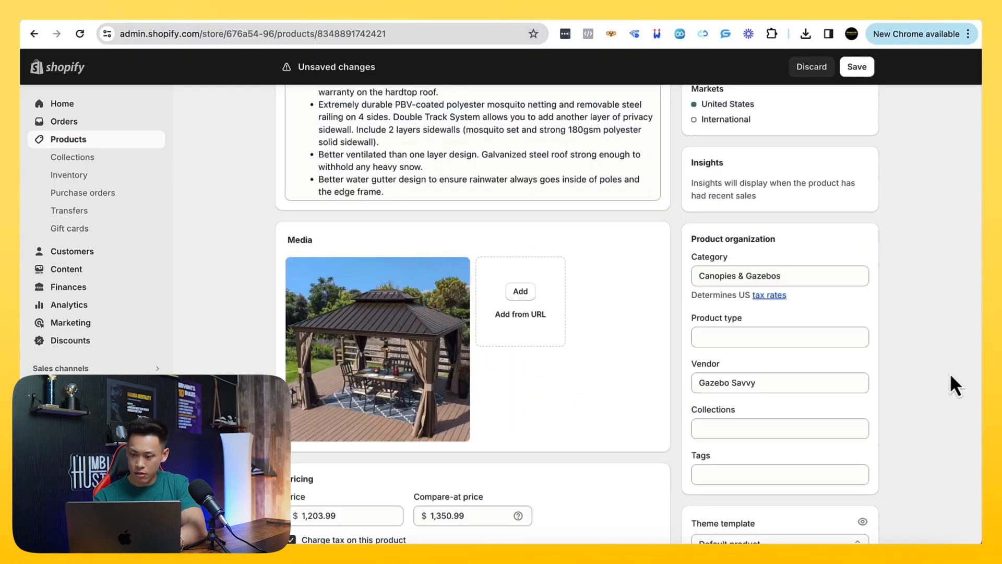
pyautogui.click(314, 15)
pyautogui.scroll(3, 264, 224)
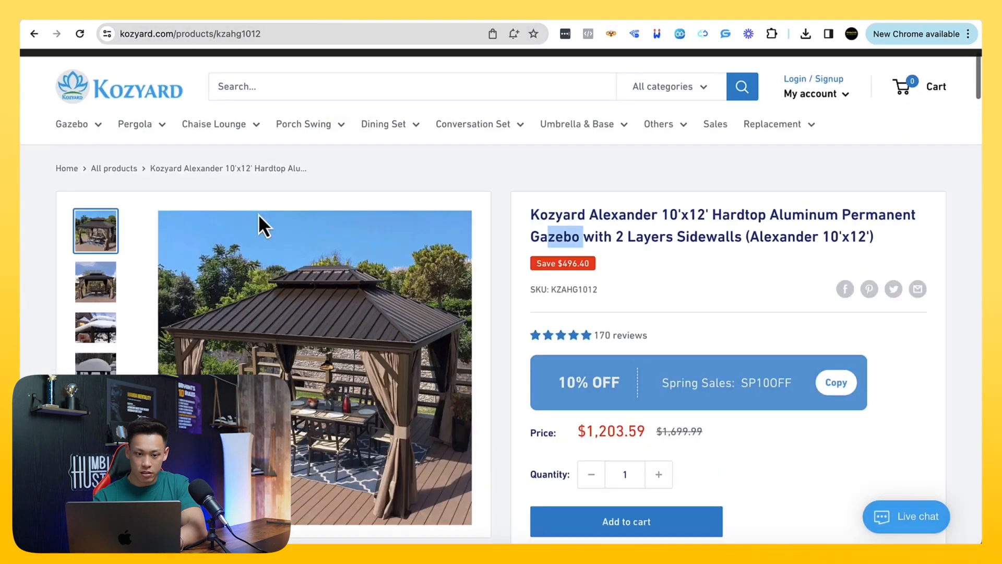
pyautogui.moveTo(79, 150)
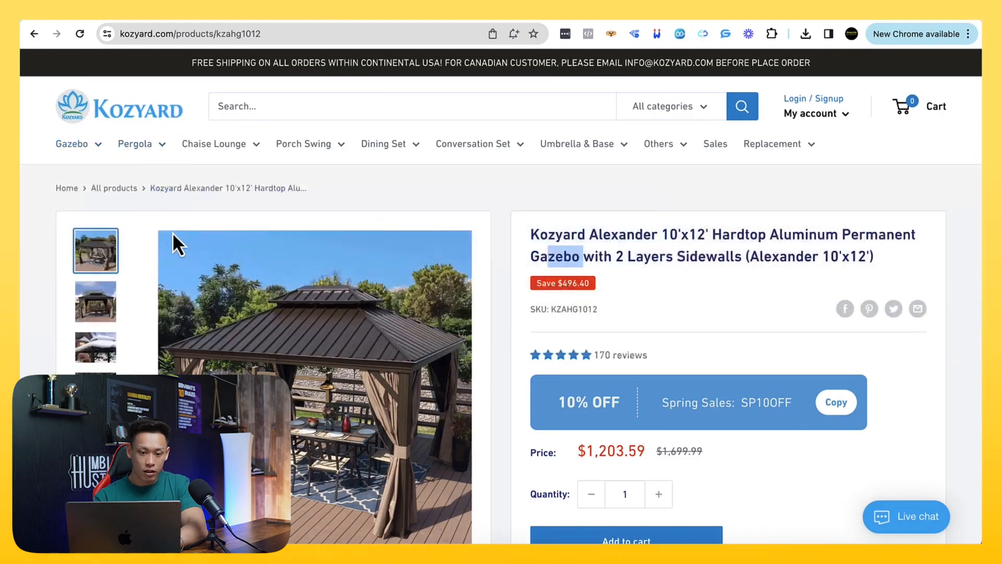
pyautogui.click(214, 16)
pyautogui.click(746, 337)
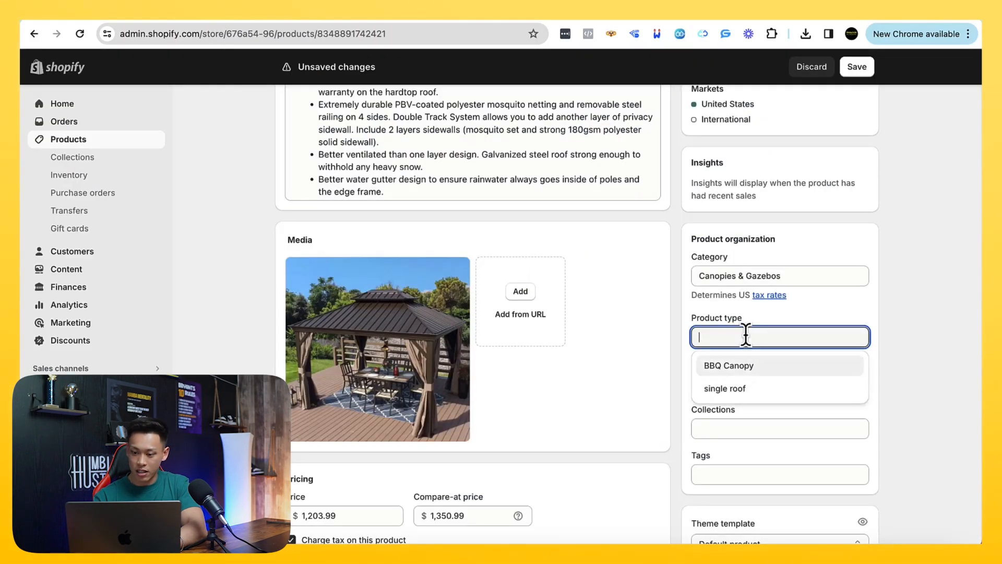
pyautogui.write('dou')
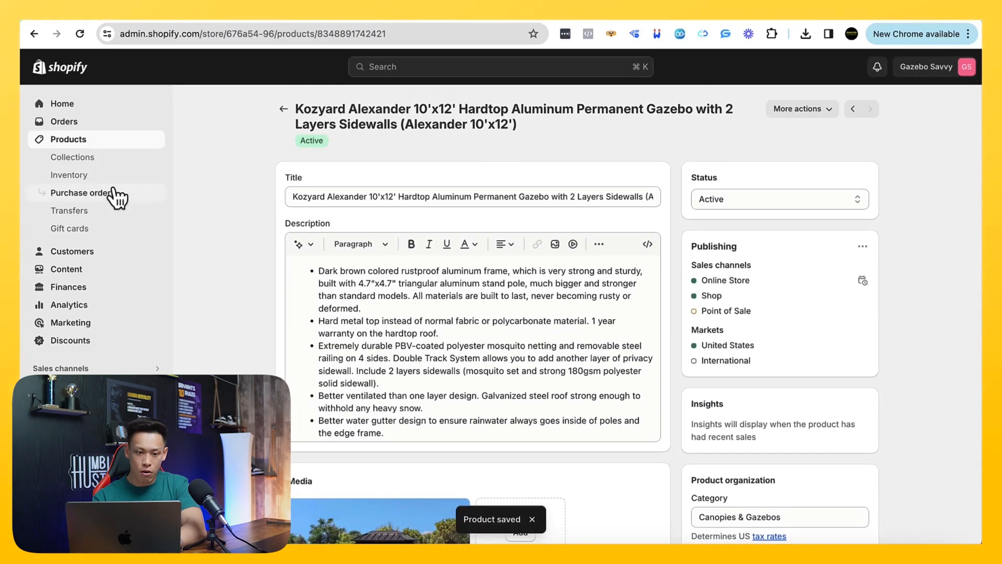
# Start a new collection and title it BBQ Gazebo, after the first feature in Kozyard's gazebo categories
pyautogui.click(78, 159)
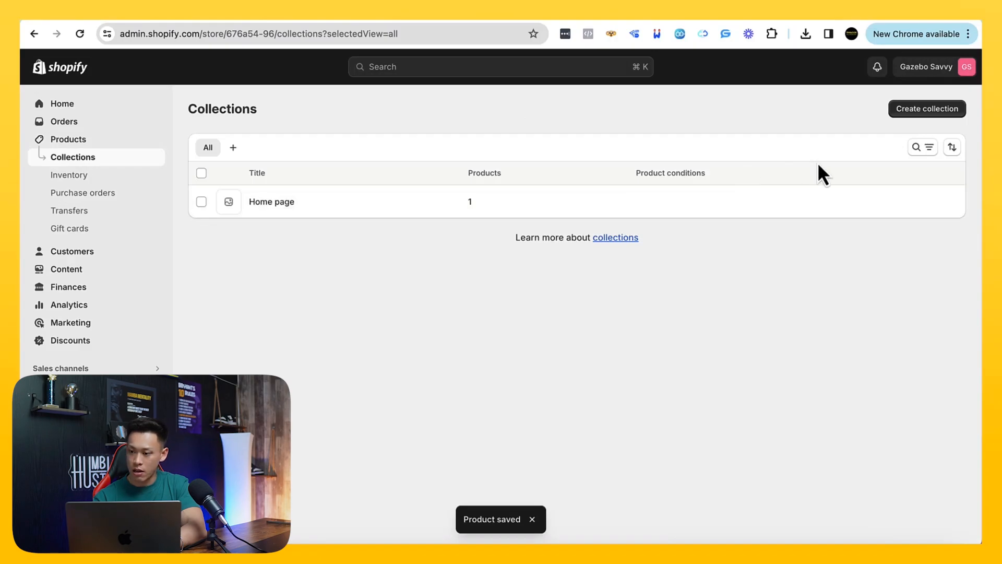
pyautogui.click(901, 113)
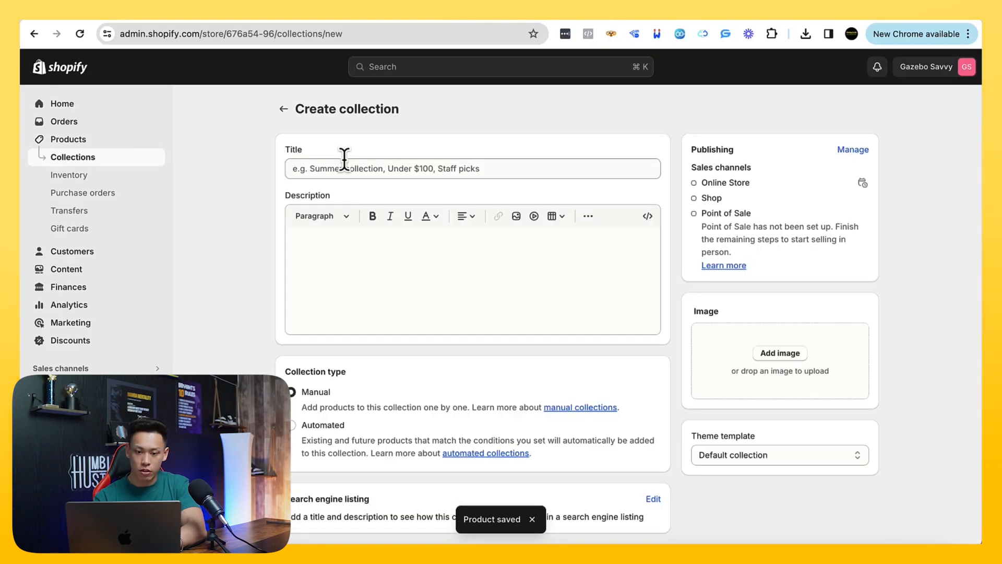
pyautogui.click(345, 163)
pyautogui.click(285, 14)
pyautogui.moveTo(97, 151)
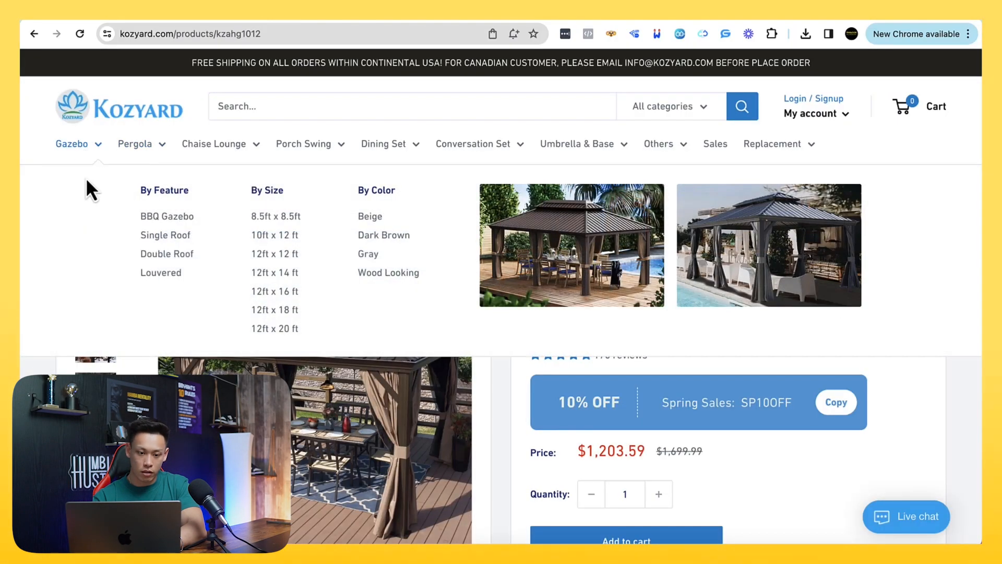
pyautogui.click(246, 15)
pyautogui.write('BBQ')
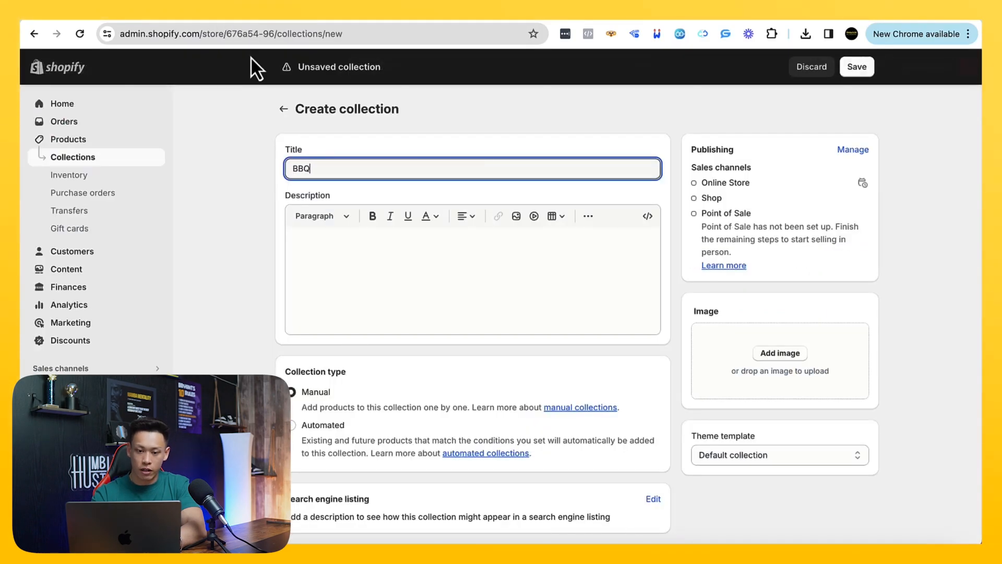
pyautogui.write(' Gazebo')
# Make the collection automated with the condition that the product title contains gazebo, and save it
pyautogui.scroll(-1, 295, 351)
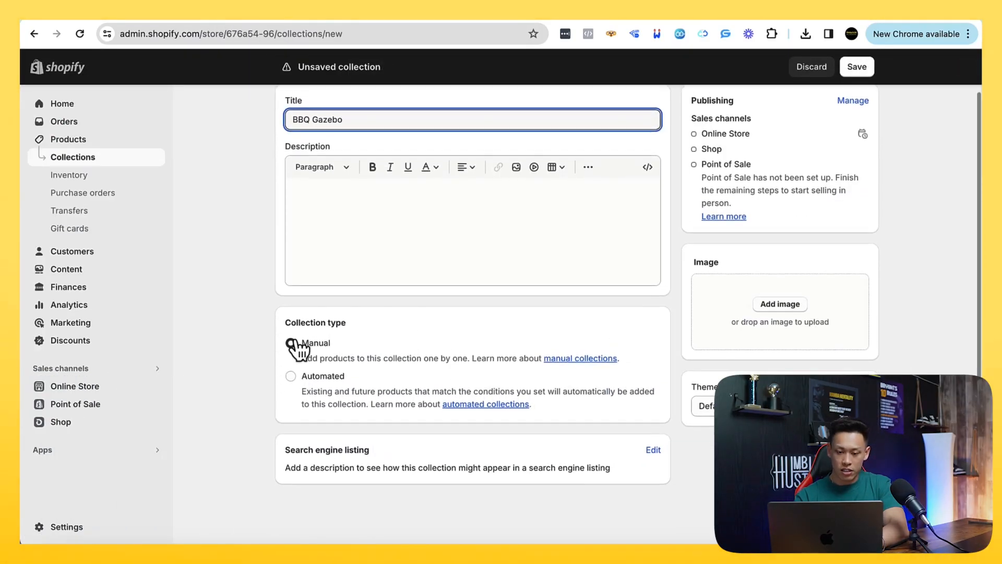
pyautogui.click(316, 379)
pyautogui.scroll(-1, 340, 407)
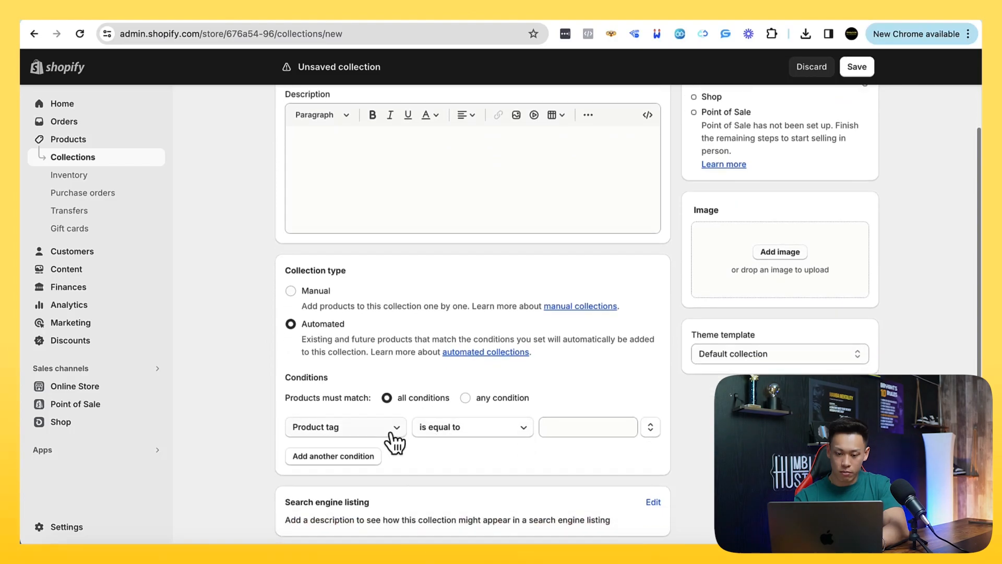
pyautogui.click(367, 434)
pyautogui.click(375, 428)
pyautogui.click(339, 194)
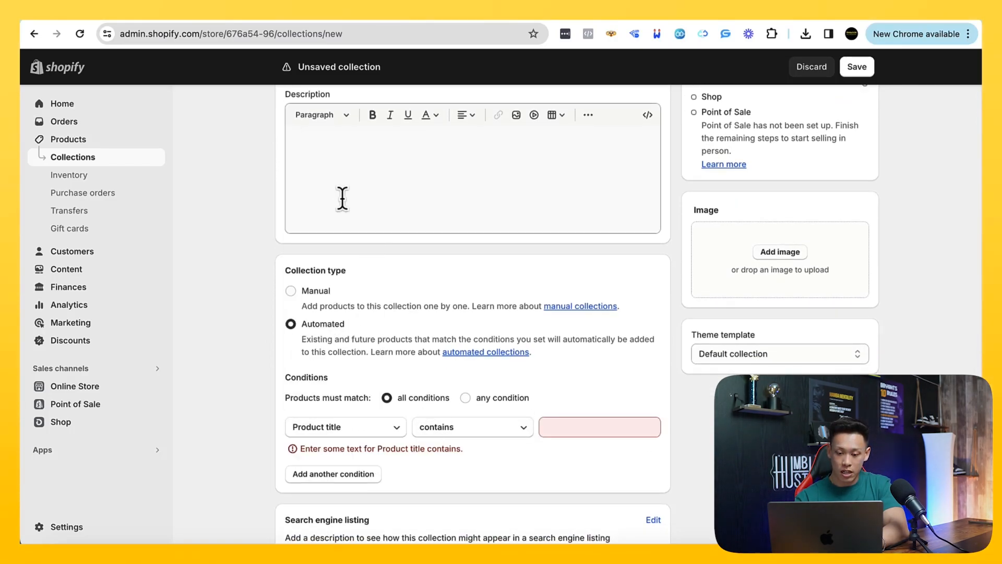
pyautogui.click(576, 427)
pyautogui.write('gazebo')
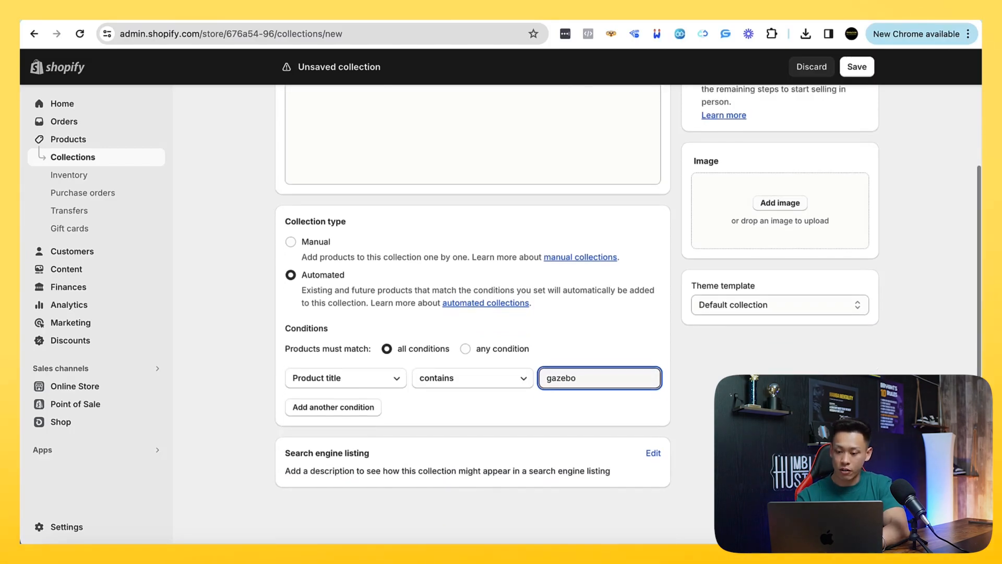
pyautogui.press('Return')
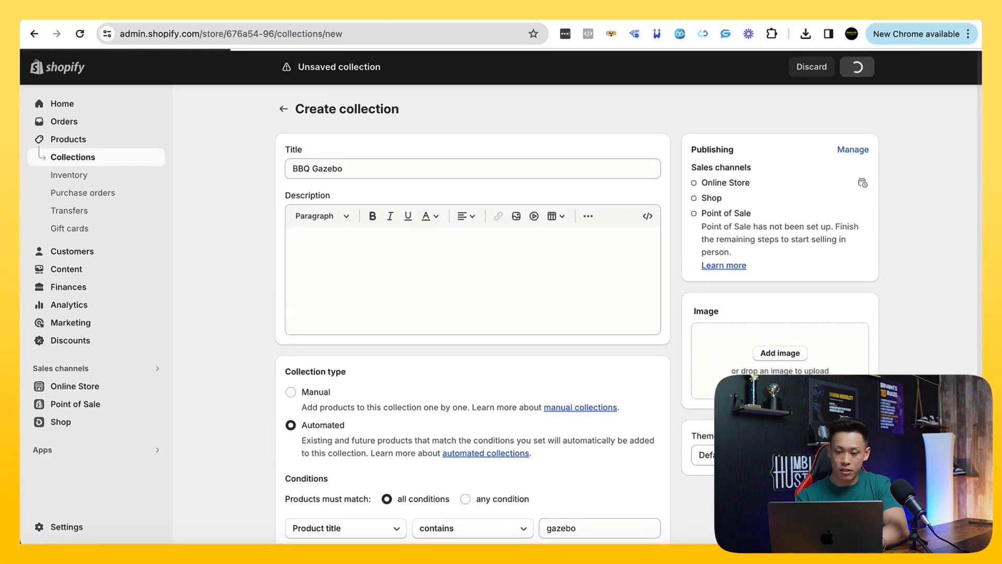
# Rename the saved collection to Gazebo, review its matched products, and save the change
pyautogui.click(317, 172)
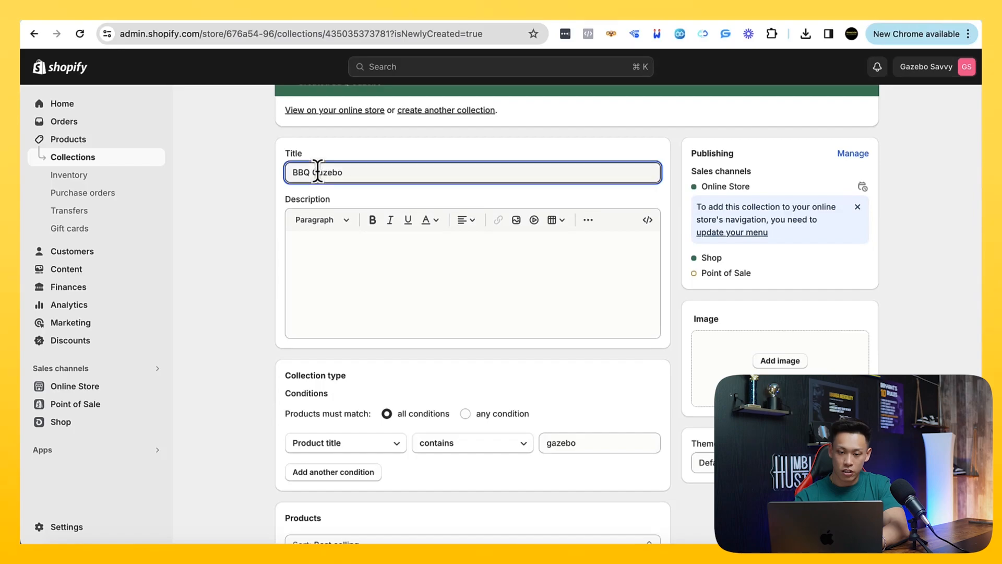
pyautogui.press('BackSpace')
pyautogui.scroll(-5, 720, 284)
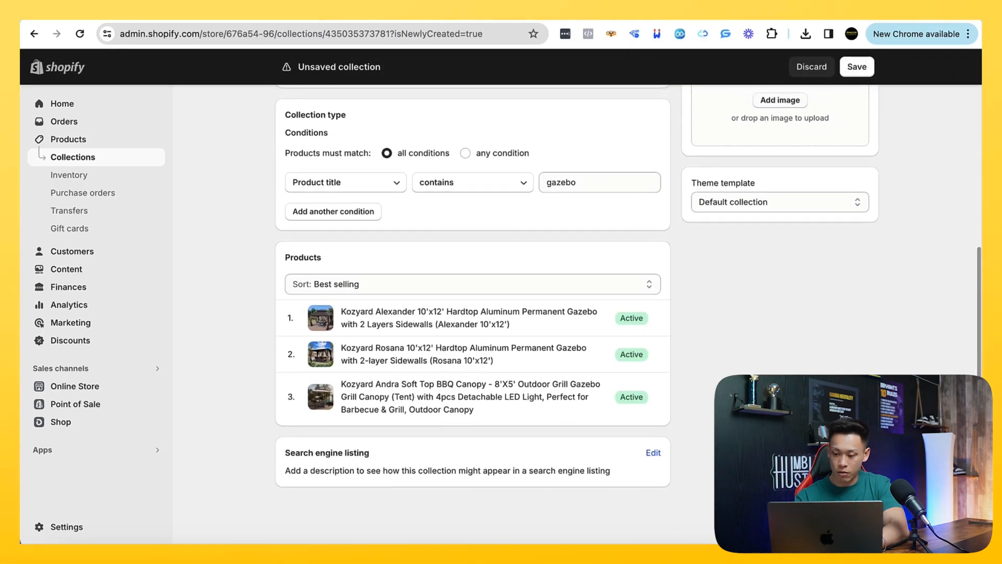
pyautogui.press('Return')
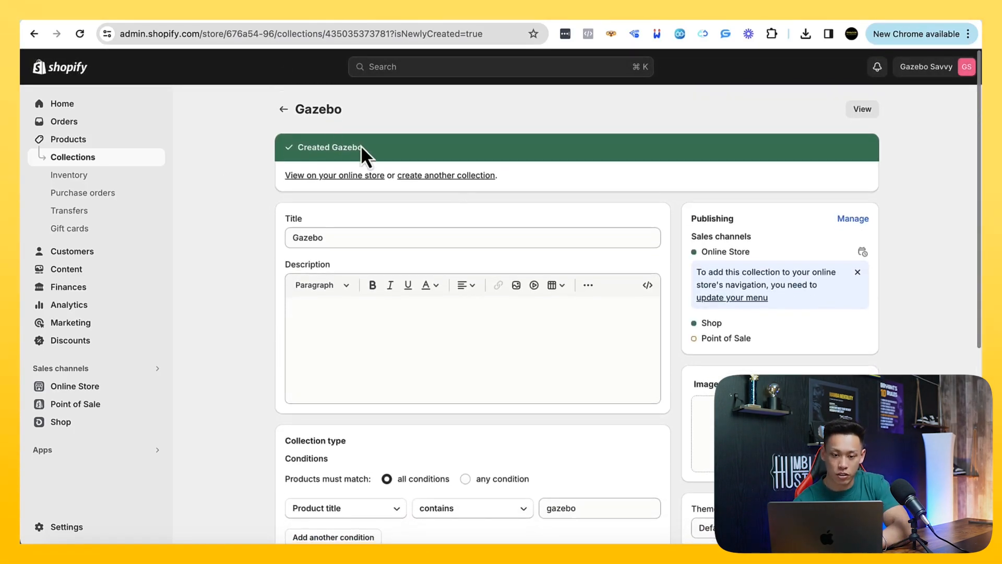
# Return to the collections list and start another collection titled BBQ Gazebo
pyautogui.click(284, 107)
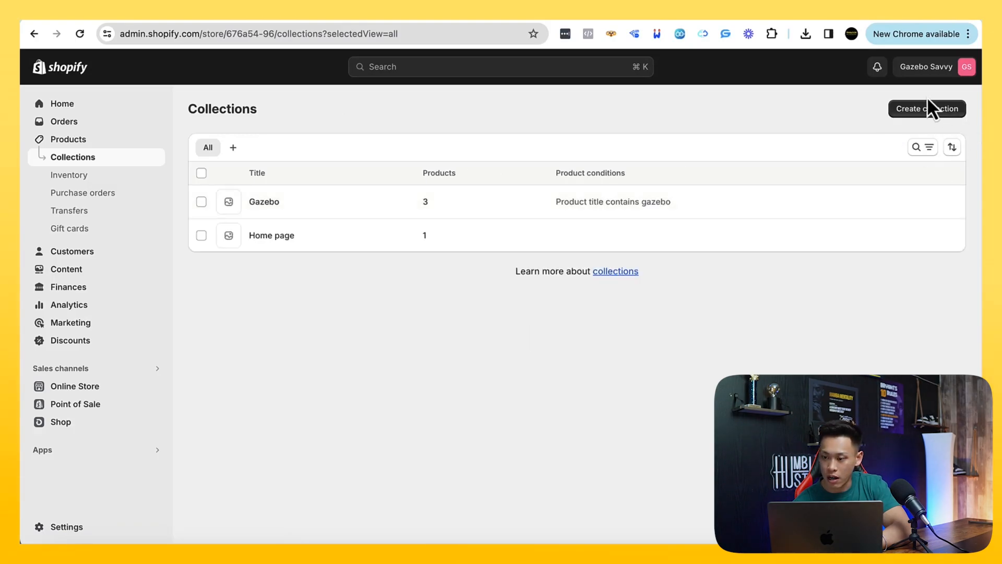
pyautogui.click(932, 110)
pyautogui.click(342, 163)
pyautogui.write('BBQ G')
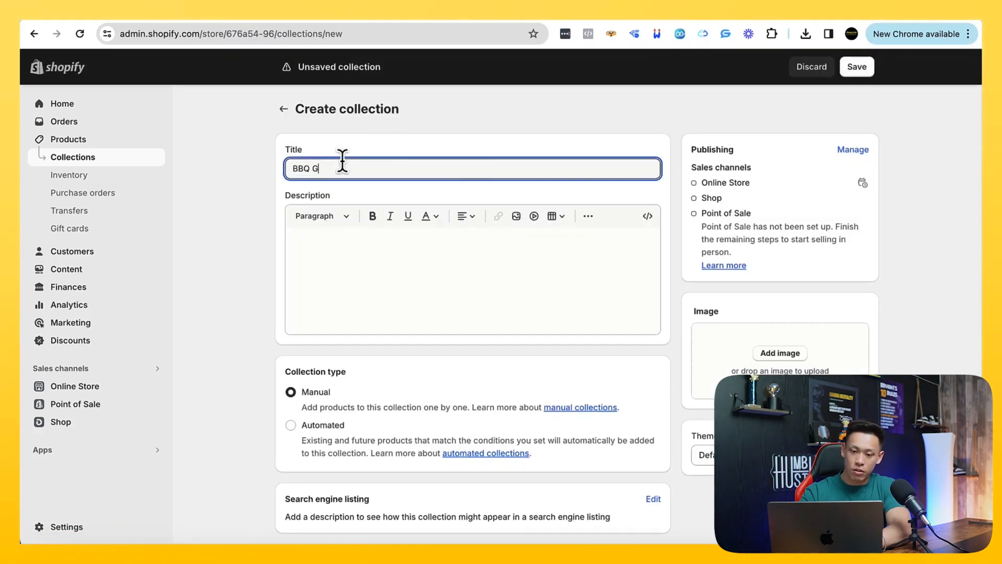
# Make the BBQ Gazebo collection automated with the condition that the product title contains bbq, and save it
pyautogui.scroll(-1, 313, 303)
pyautogui.click(324, 387)
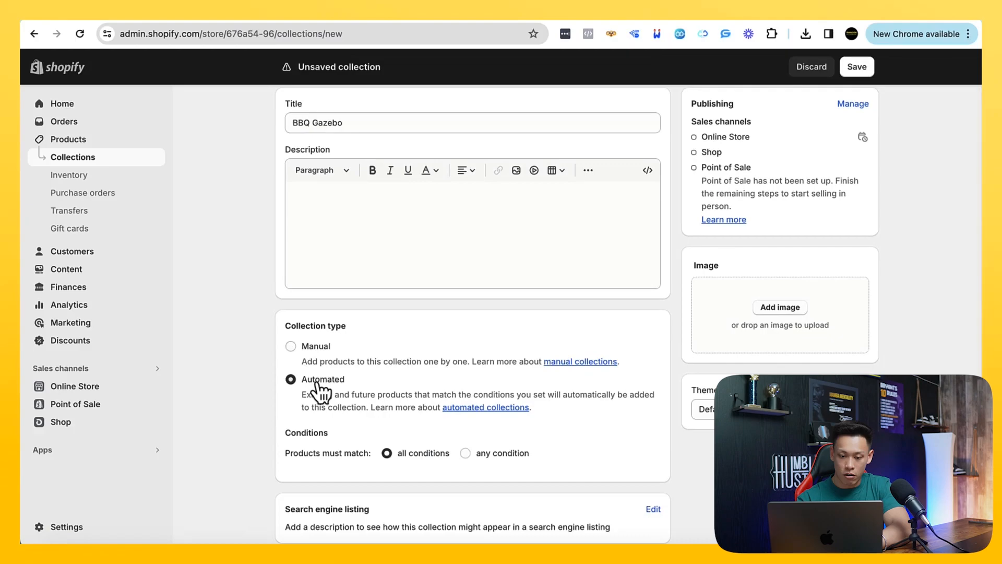
pyautogui.scroll(-2, 344, 387)
pyautogui.click(340, 388)
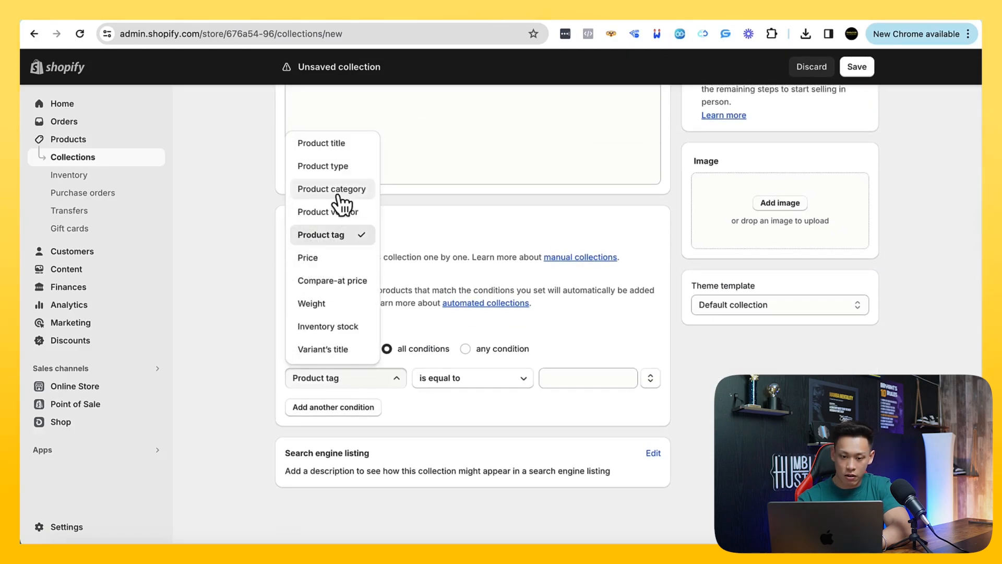
pyautogui.click(333, 146)
pyautogui.click(575, 377)
pyautogui.write('vbq')
pyautogui.click(857, 67)
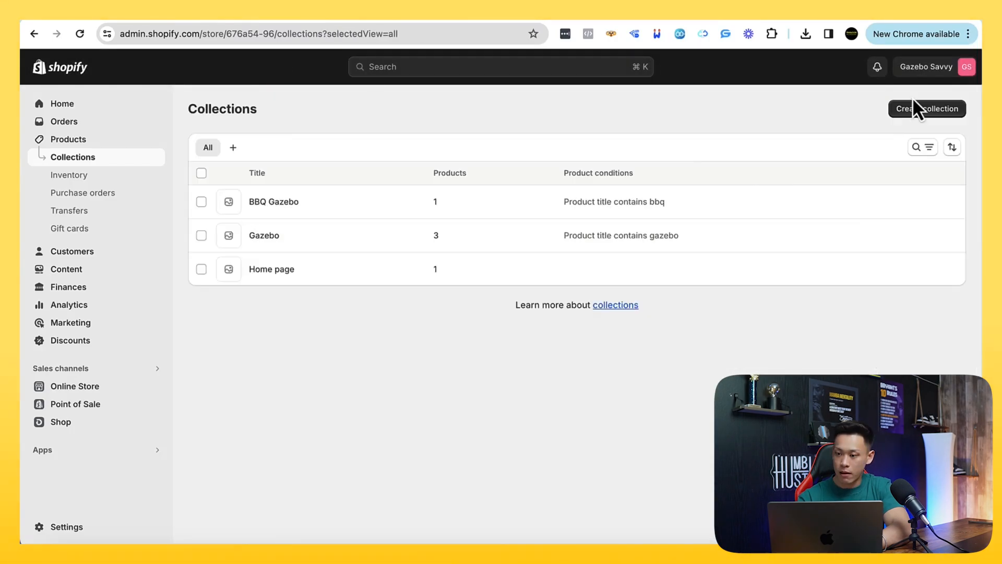
# Start another new collection and title it Single Roof
pyautogui.click(917, 106)
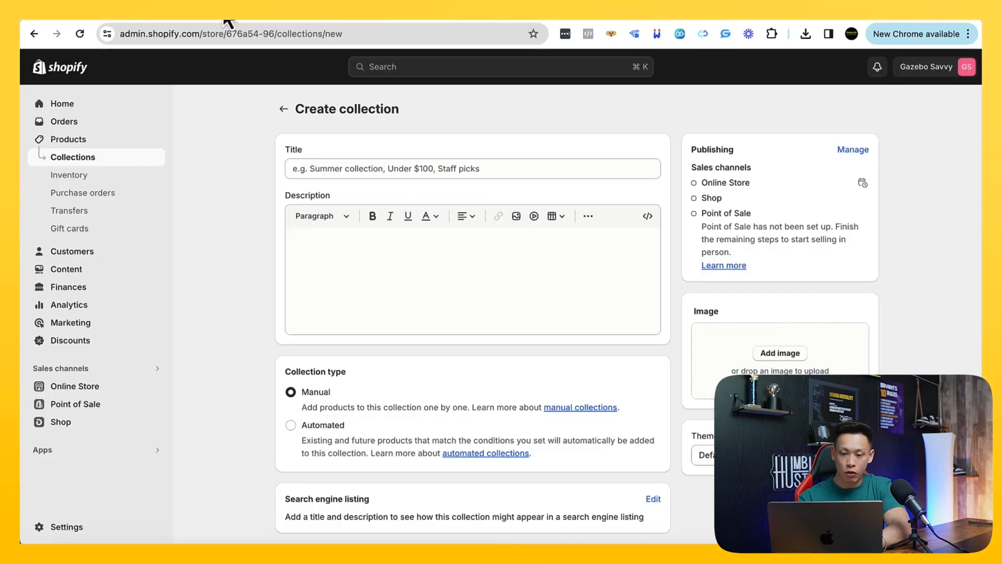
pyautogui.click(331, 167)
pyautogui.write('Single Roof')
pyautogui.scroll(-2, 250, 318)
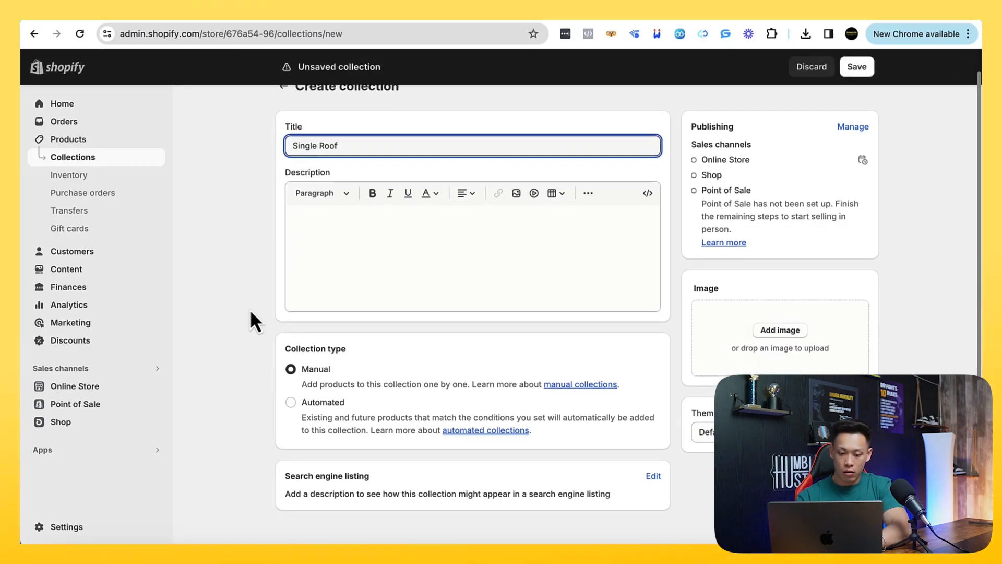
# Make the Single Roof collection automated with the condition that the product tag is equal to single, and save it
pyautogui.click(331, 378)
pyautogui.scroll(-2, 405, 422)
pyautogui.click(346, 381)
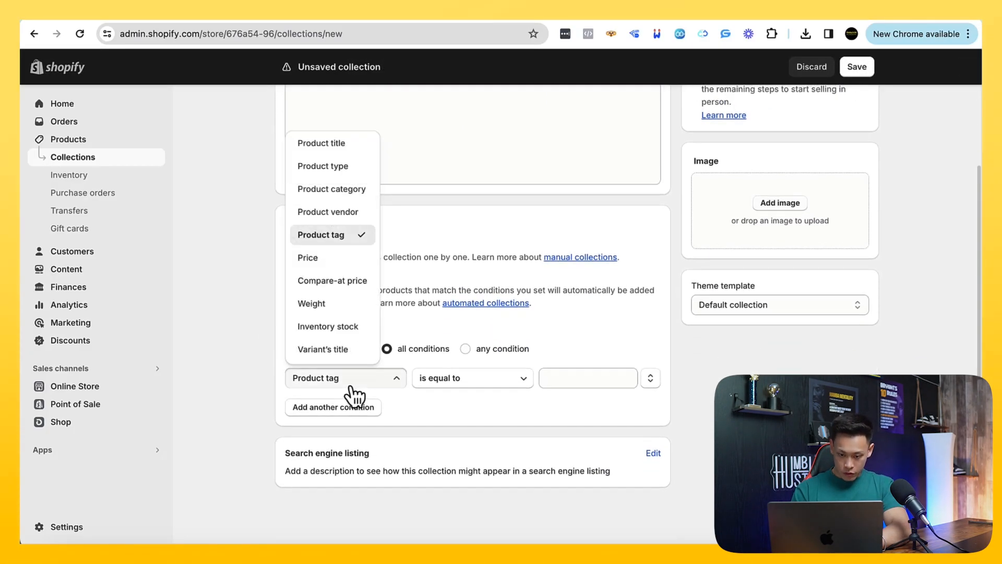
pyautogui.click(578, 381)
pyautogui.write('single')
pyautogui.click(850, 525)
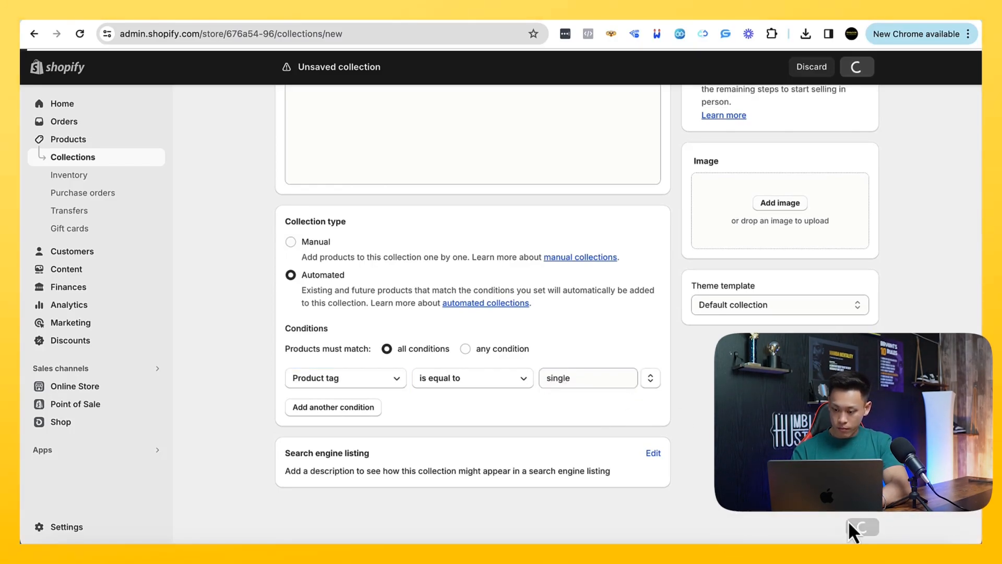
# Change the Single Roof collection's condition to product title contains single, and save the collection
pyautogui.scroll(-6, 638, 398)
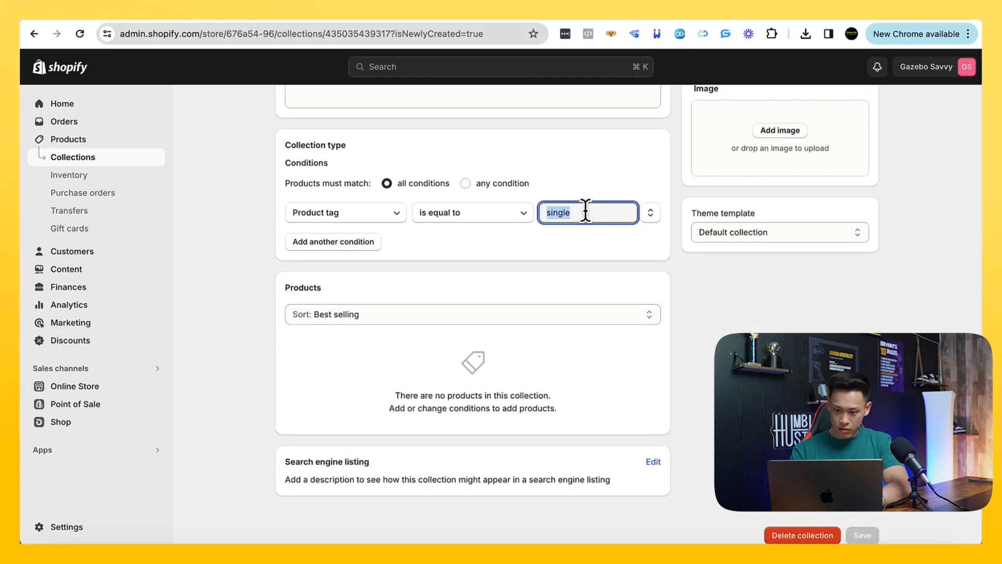
pyautogui.press('BackSpace')
pyautogui.click(372, 214)
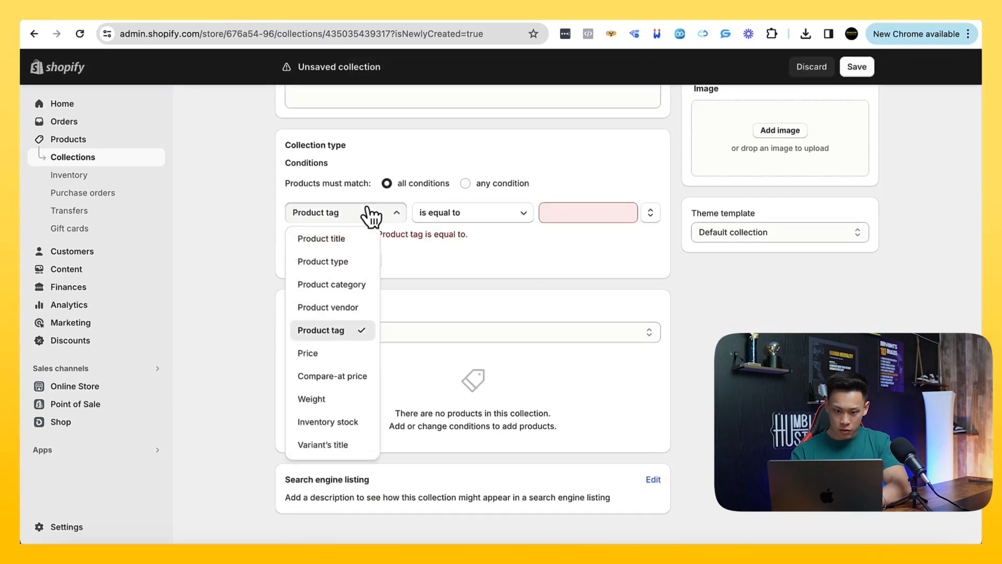
pyautogui.click(365, 239)
pyautogui.click(606, 213)
pyautogui.write('single')
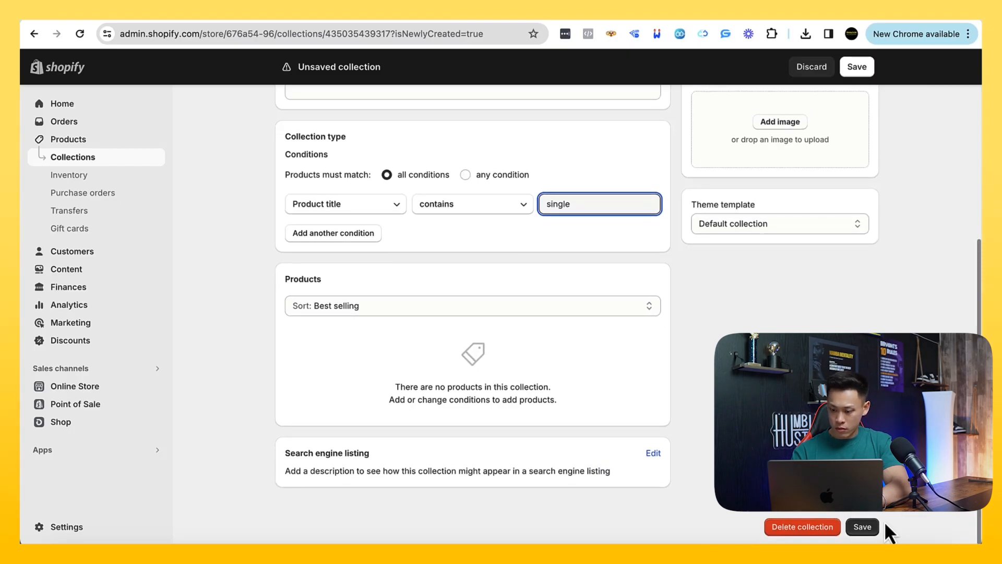
pyautogui.click(867, 533)
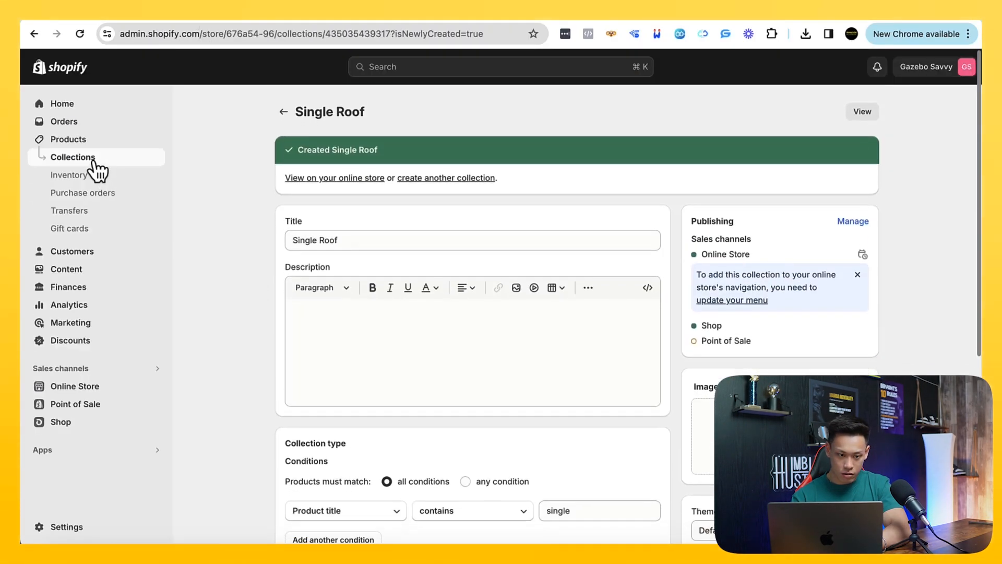
# Open the Kozyard Andra Soft Top BBQ Canopy product from the product list and add the tag bbq
pyautogui.click(78, 140)
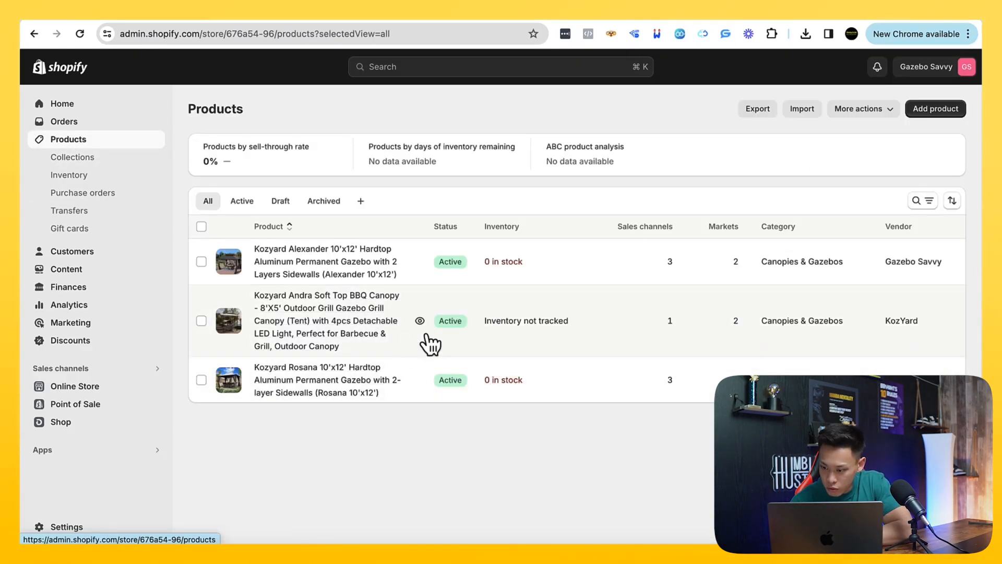
pyautogui.click(386, 333)
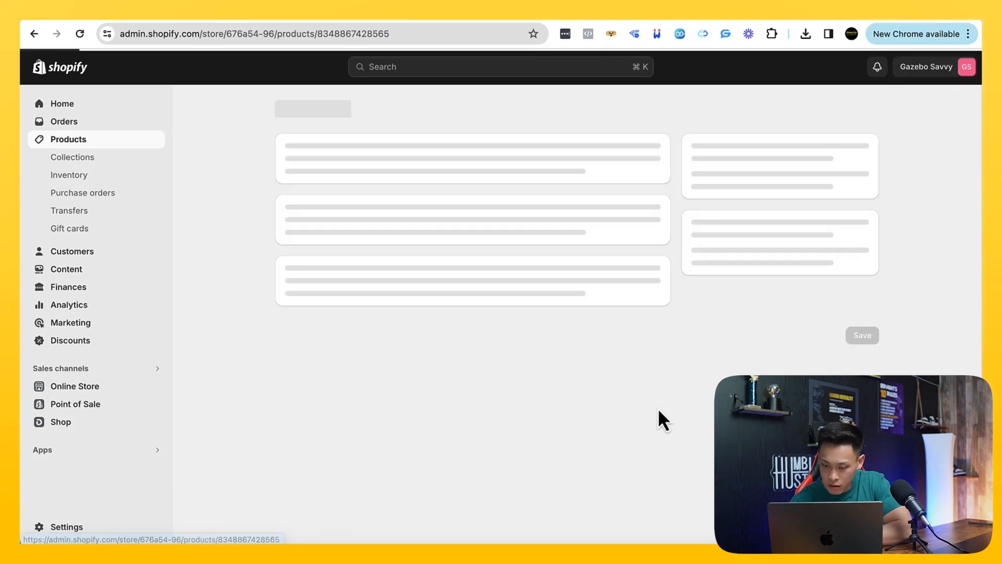
pyautogui.scroll(-2, 722, 369)
pyautogui.scroll(-3, 722, 370)
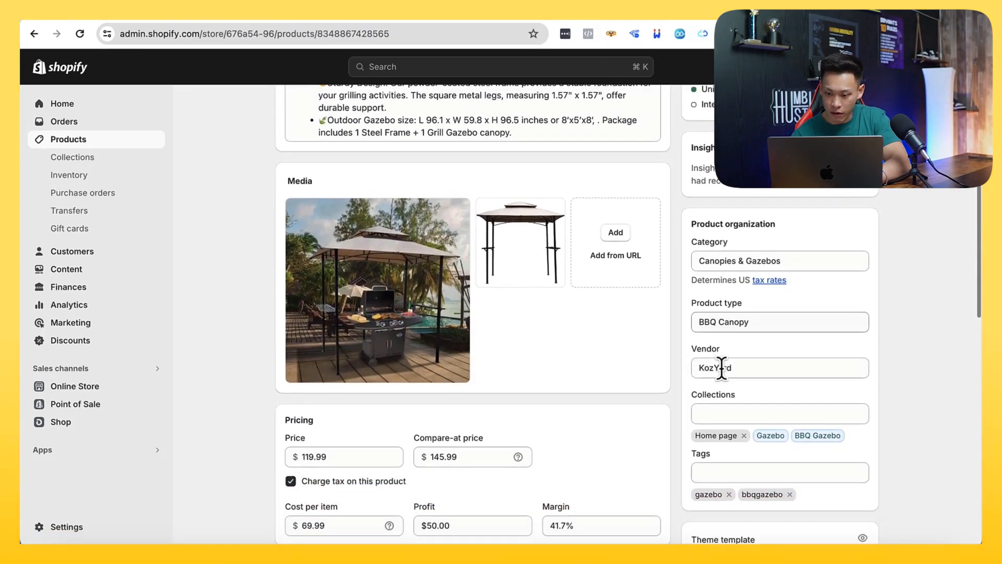
pyautogui.scroll(-2, 753, 293)
pyautogui.click(745, 310)
pyautogui.write('bbq')
pyautogui.click(751, 342)
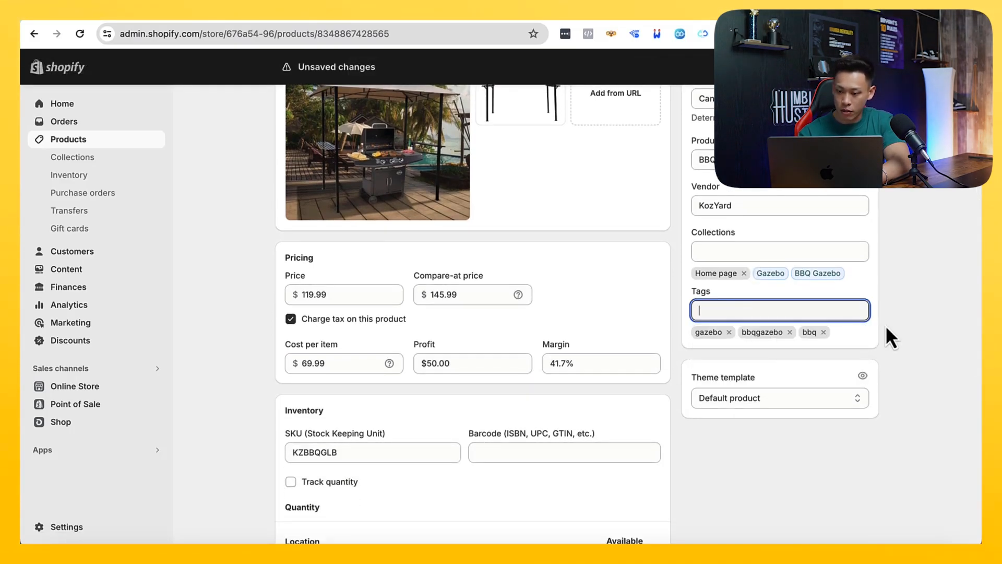
# Set the BBQ canopy's vendor to Kozyard and save the product
pyautogui.scroll(3, 886, 324)
pyautogui.click(742, 372)
pyautogui.press('BackSpace')
pyautogui.press('BackSpace')
pyautogui.press('BackSpace')
pyautogui.press('BackSpace')
pyautogui.press('BackSpace')
pyautogui.press('BackSpace')
pyautogui.press('BackSpace')
pyautogui.click(792, 399)
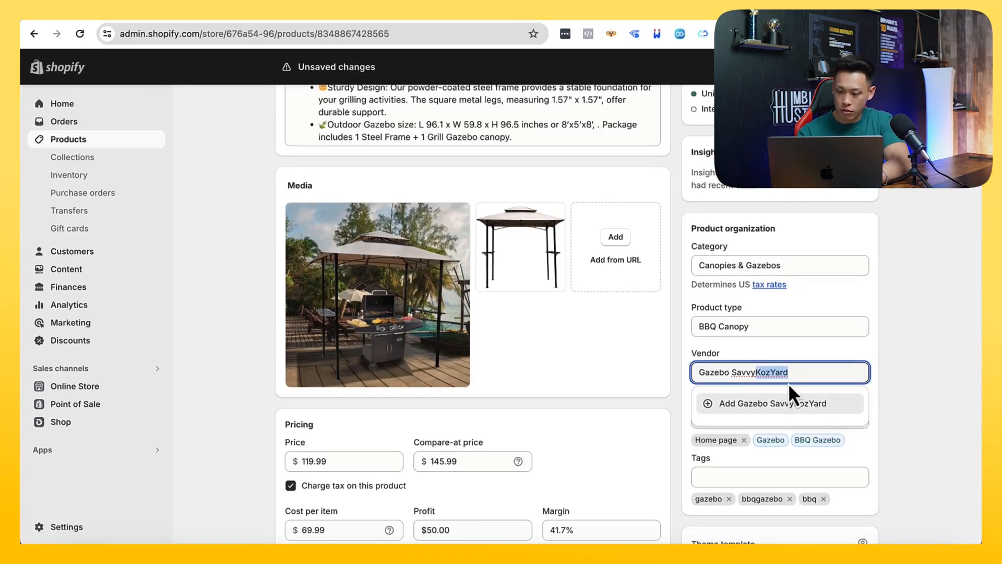
pyautogui.press('BackSpace')
pyautogui.write('Kozyard')
pyautogui.click(857, 66)
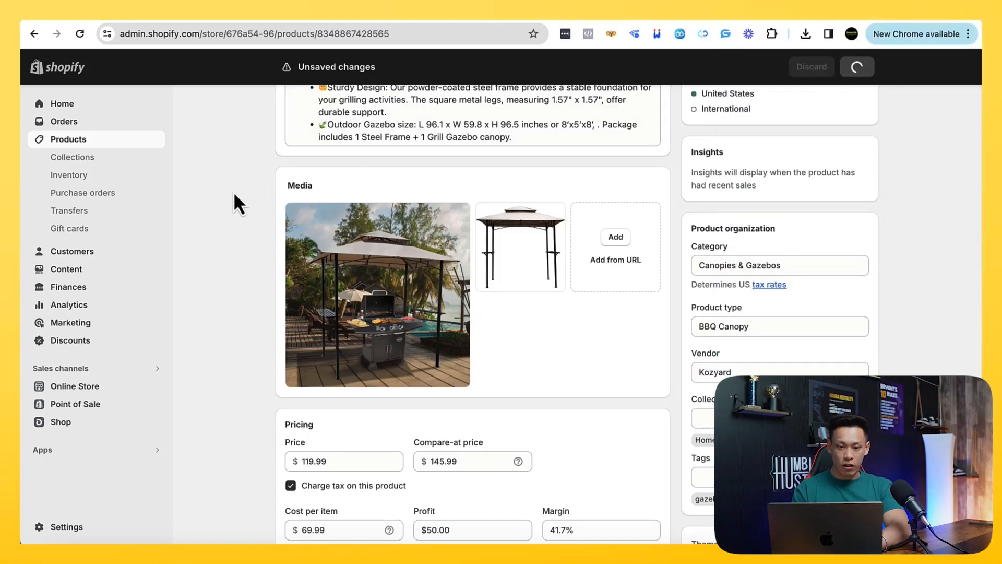
# Return to the product list, open the Kozyard Alexander 10'x12' gazebo, and limit its sales channels to Online Store
pyautogui.scroll(5, 239, 204)
pyautogui.click(278, 109)
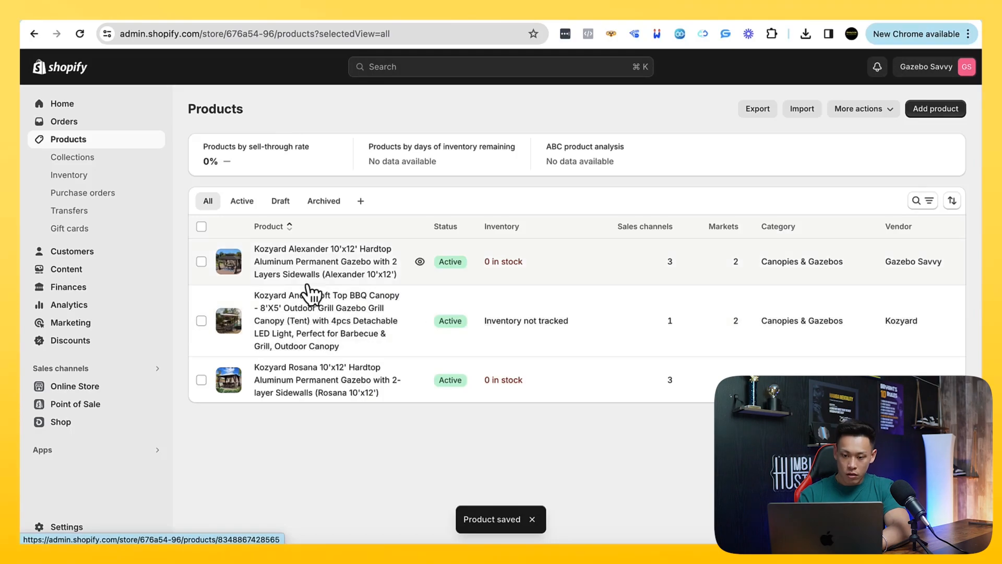
pyautogui.click(310, 274)
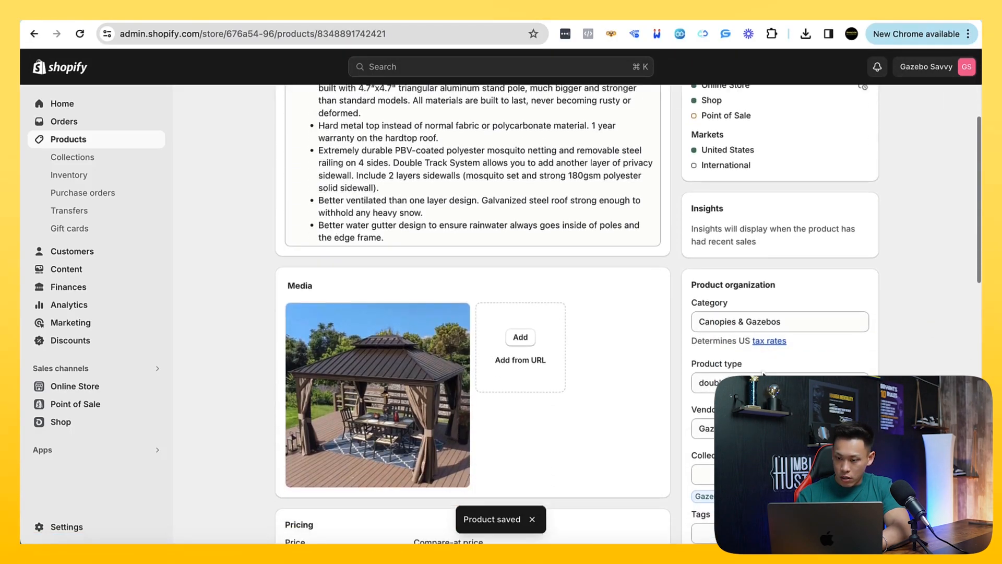
pyautogui.click(814, 219)
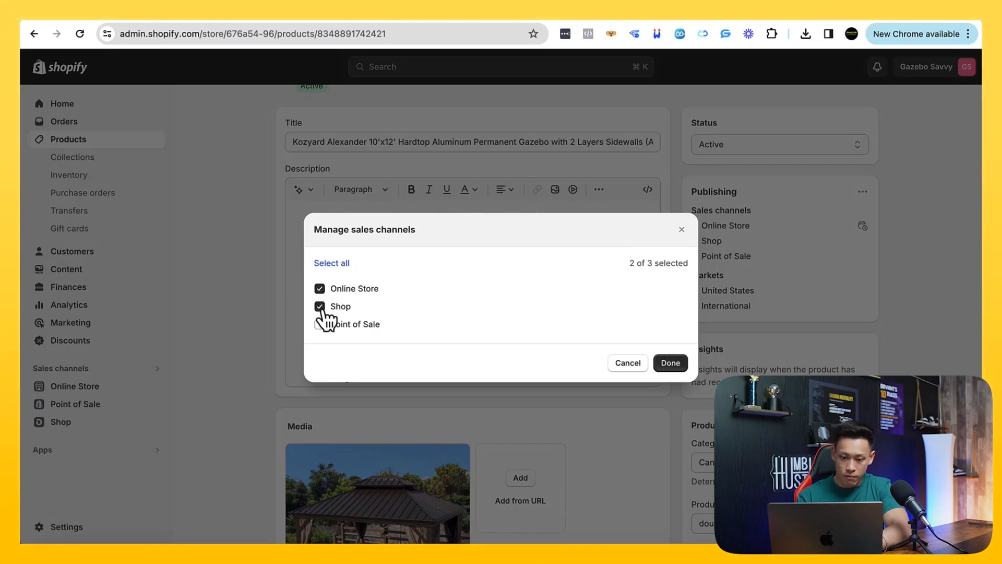
pyautogui.click(670, 363)
# Add the tag doubleroof to the Alexander gazebo and save the product
pyautogui.scroll(-5, 743, 335)
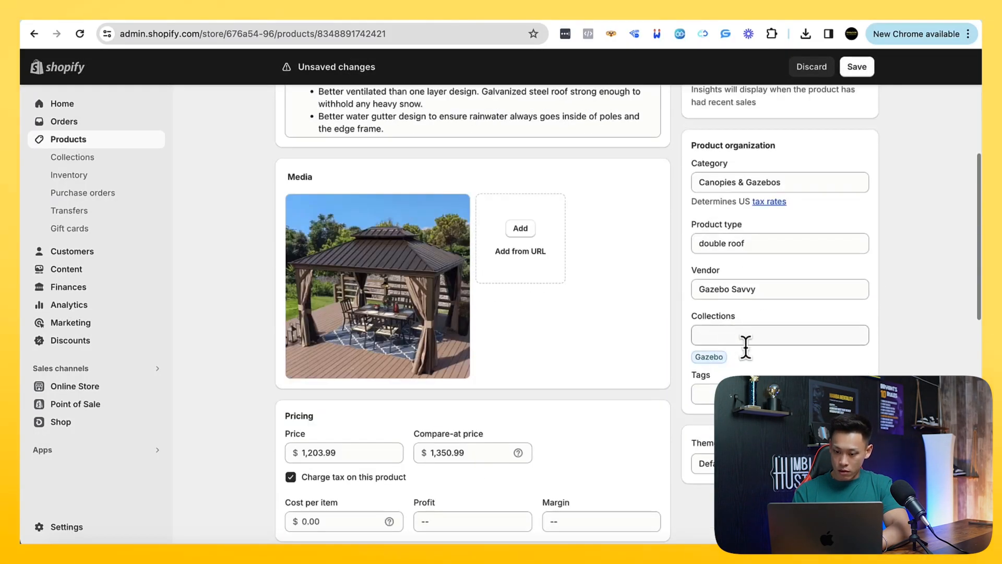
pyautogui.scroll(5, 473, 313)
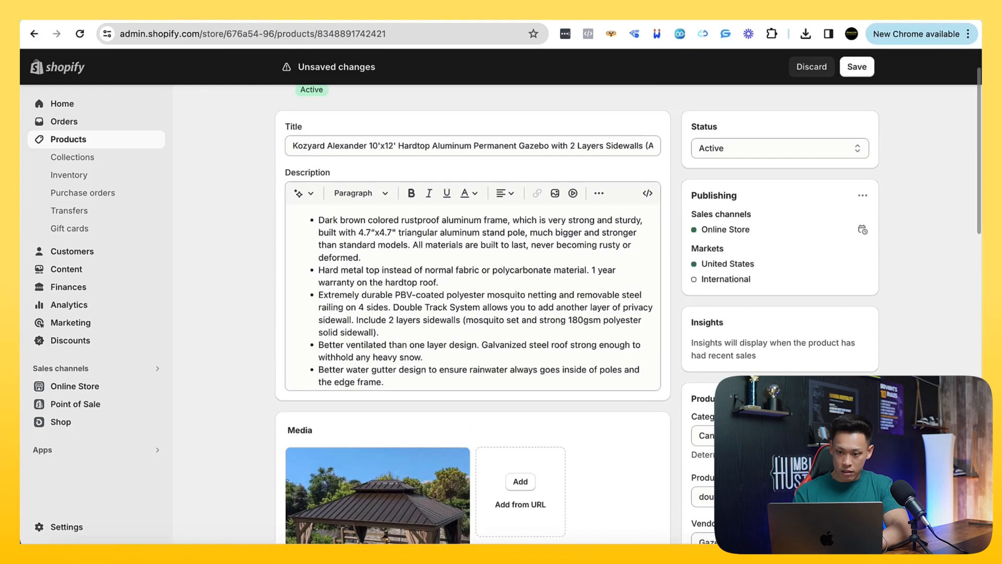
pyautogui.write('doubleroof')
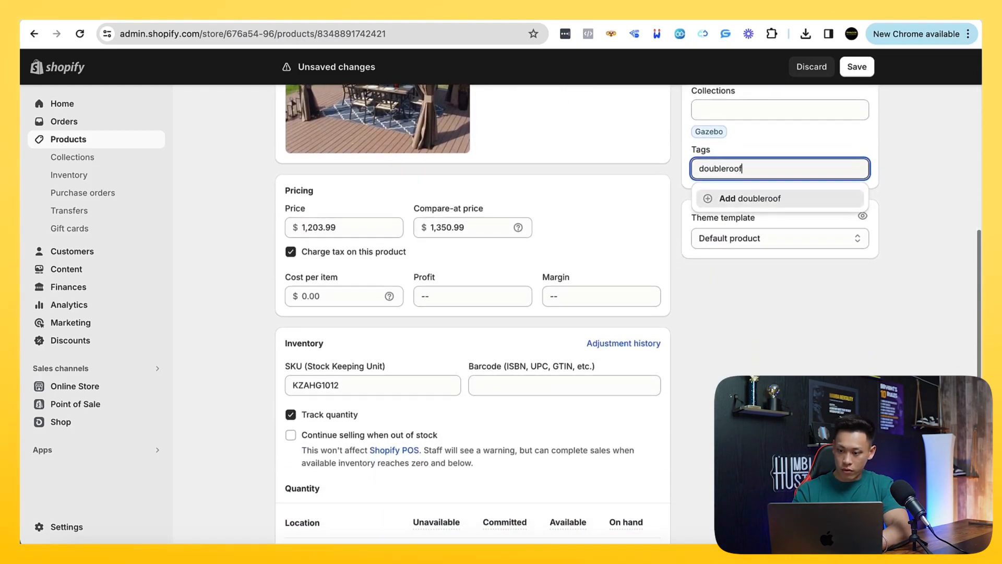
pyautogui.press('Return')
pyautogui.click(852, 65)
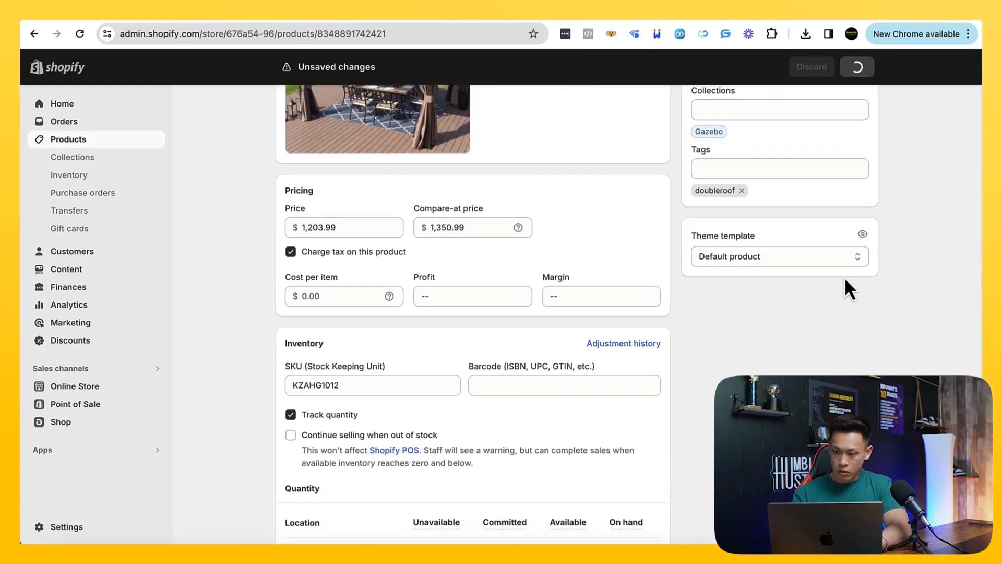
# Set the Alexander gazebo's vendor to Kozyard and save the product
pyautogui.scroll(5, 844, 276)
pyautogui.click(769, 308)
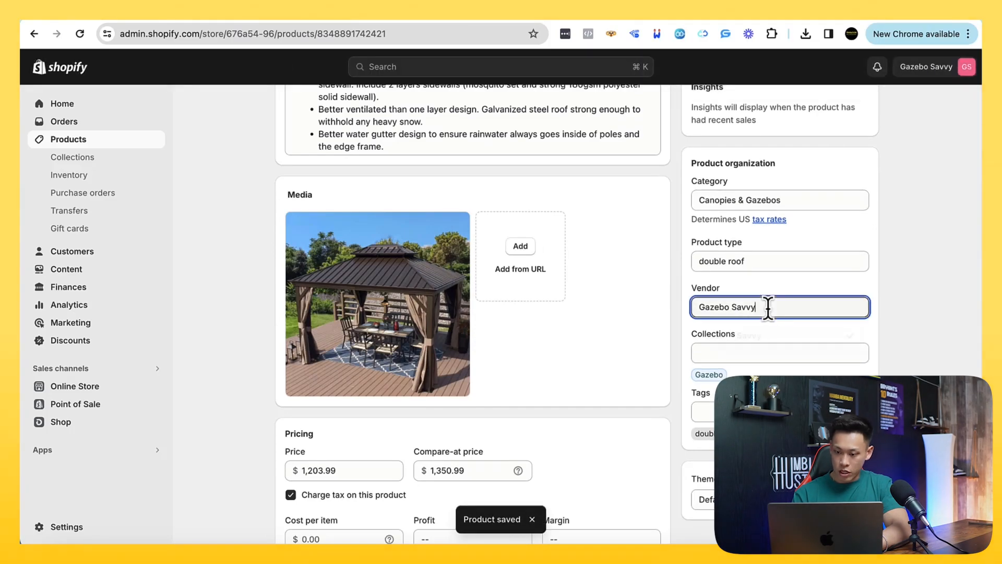
pyautogui.hotkey('ctrl', 'a')
pyautogui.press('BackSpace')
pyautogui.click(760, 357)
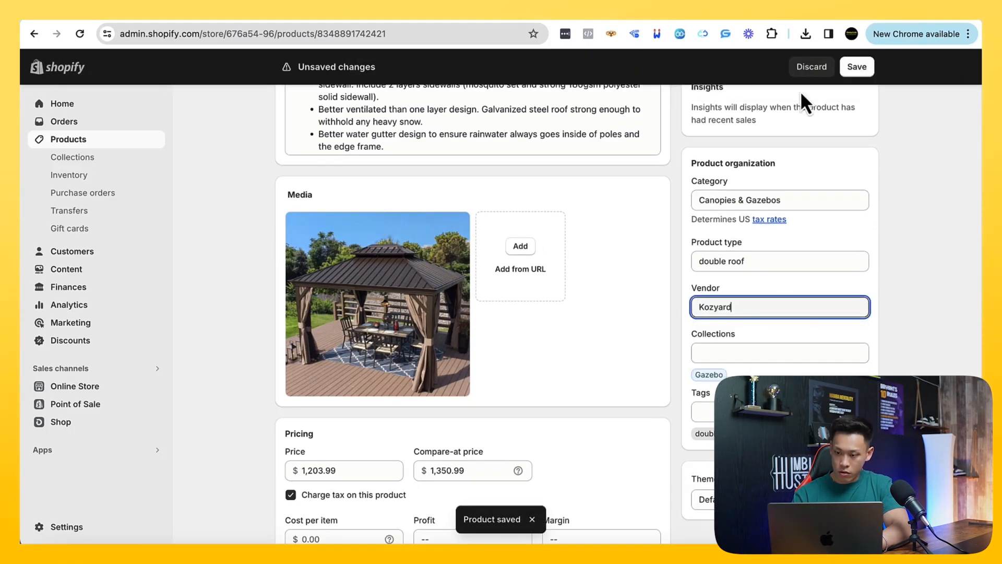
pyautogui.scroll(6, 265, 193)
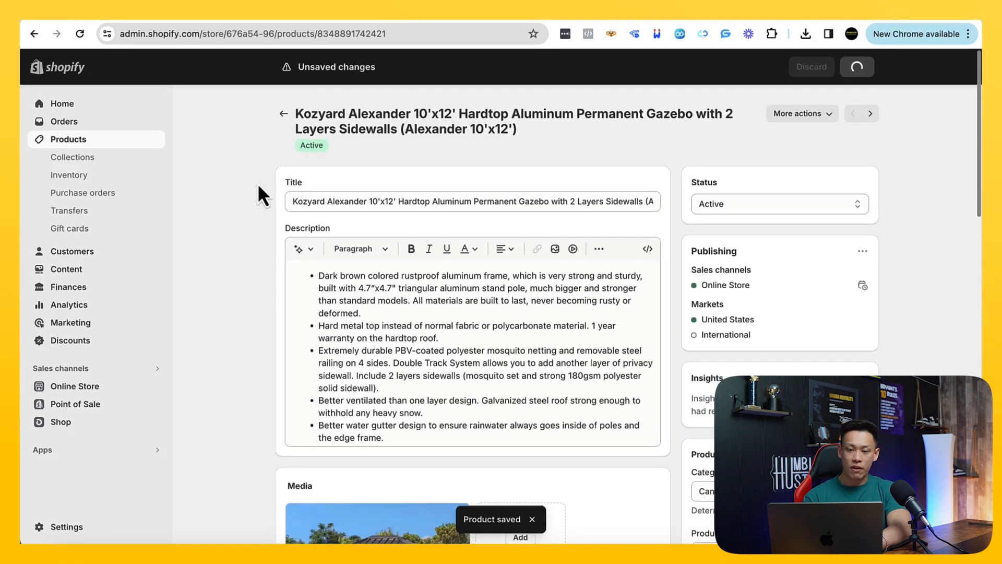
# Open the Kozyard Rosana 10'x12' gazebo from the product list and set its vendor to Kozyard
pyautogui.click(282, 107)
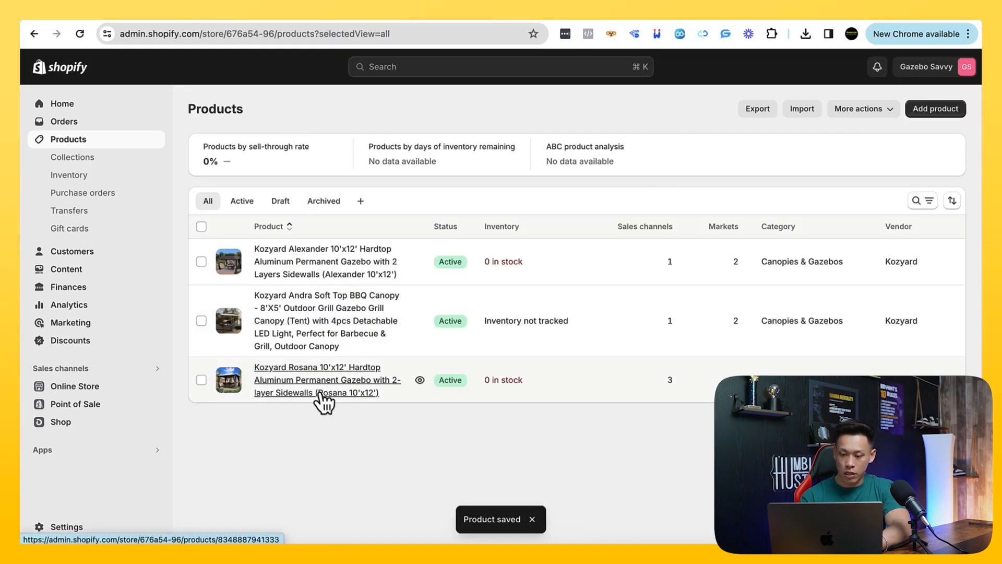
pyautogui.click(324, 359)
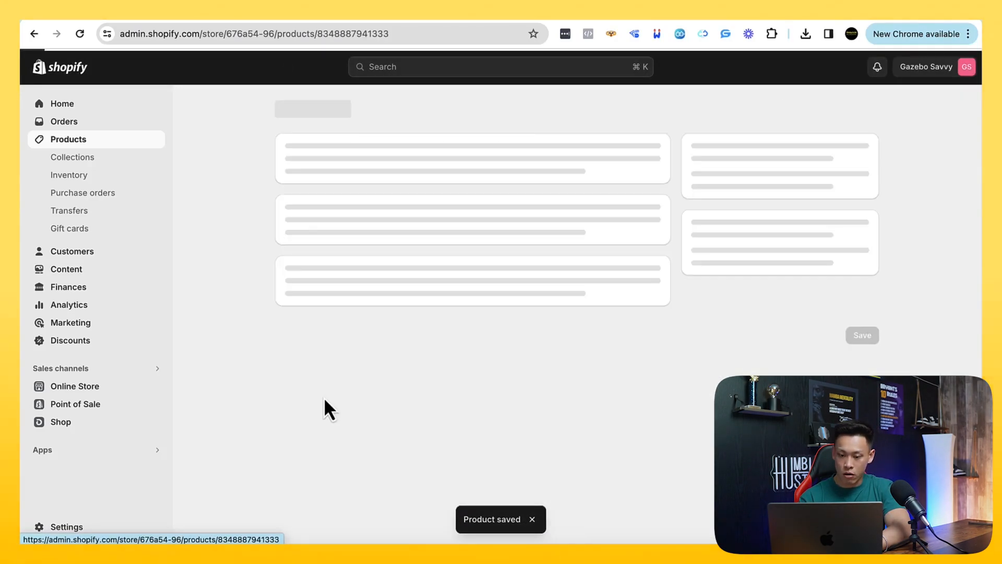
pyautogui.scroll(-3, 687, 283)
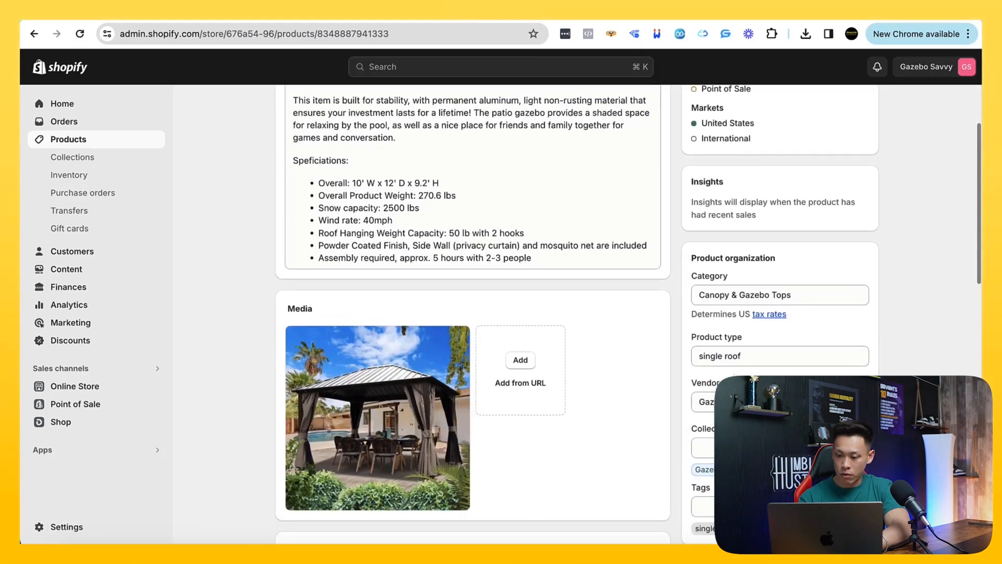
pyautogui.tripleClick(747, 403)
pyautogui.press('BackSpace')
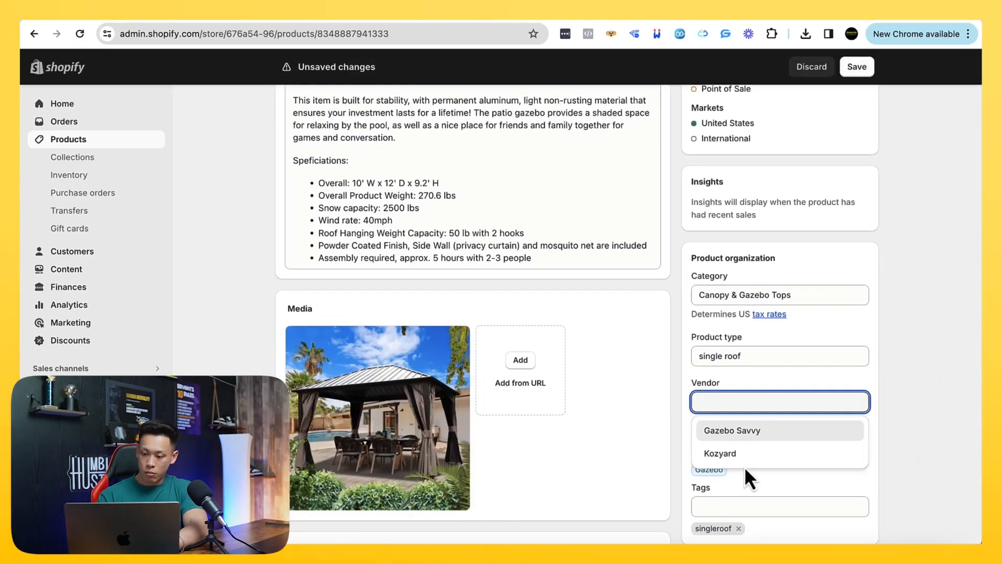
pyautogui.click(741, 454)
# Add the tag single to the Rosana gazebo and save the product
pyautogui.scroll(-3, 749, 392)
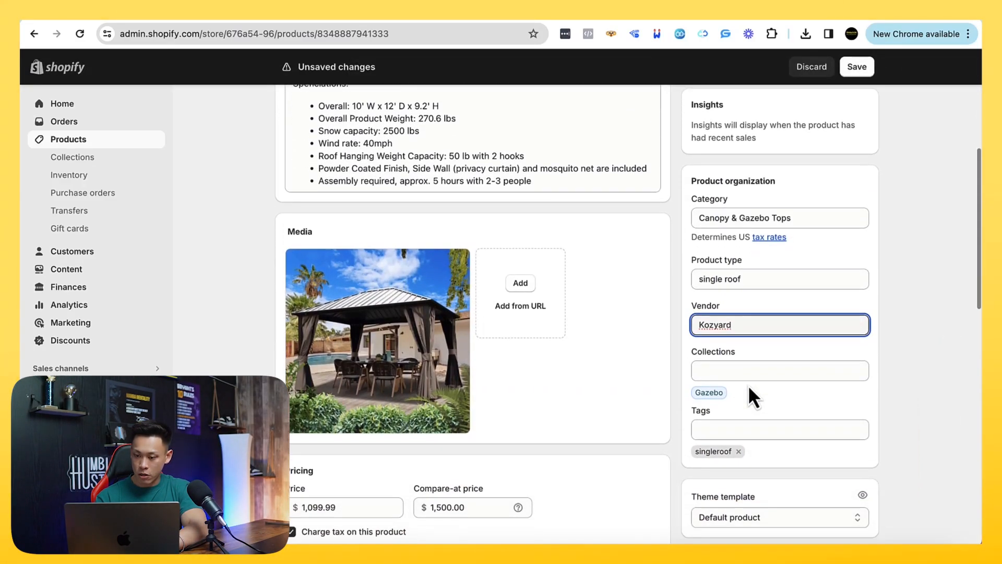
pyautogui.scroll(-1, 806, 421)
pyautogui.click(771, 406)
pyautogui.write('single')
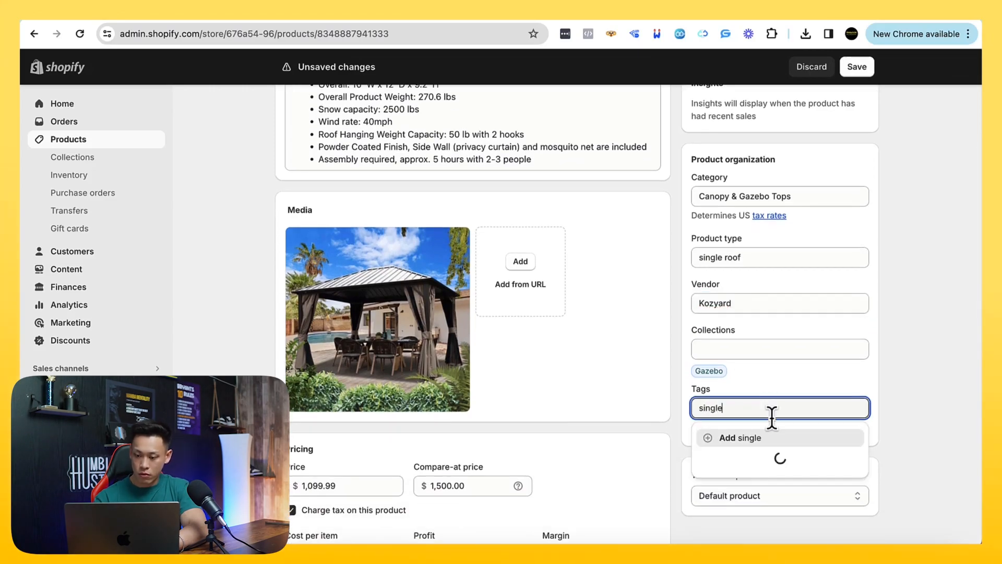
pyautogui.click(764, 439)
pyautogui.click(855, 65)
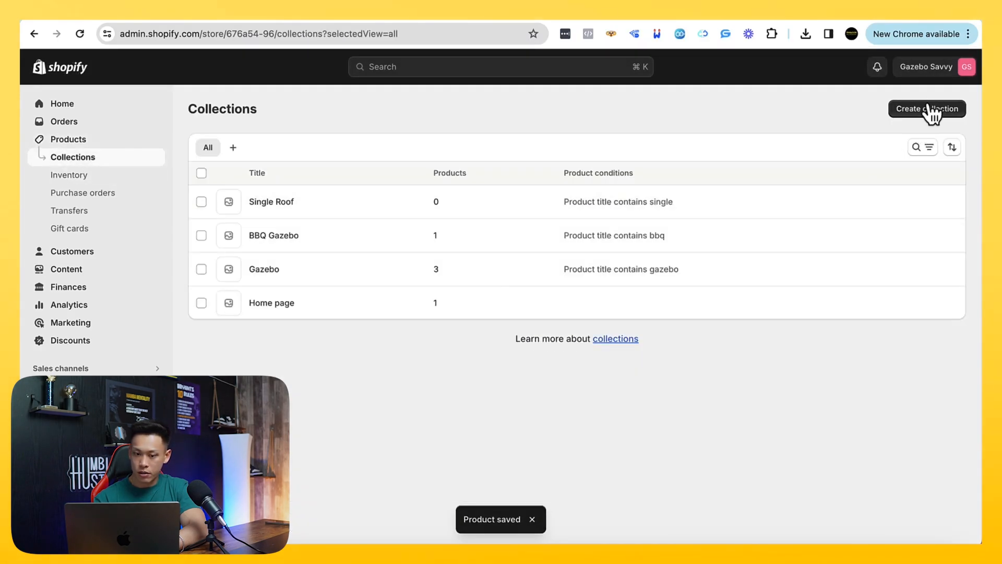
# Create a new collection from the collections list and title it Double Roof
pyautogui.click(931, 112)
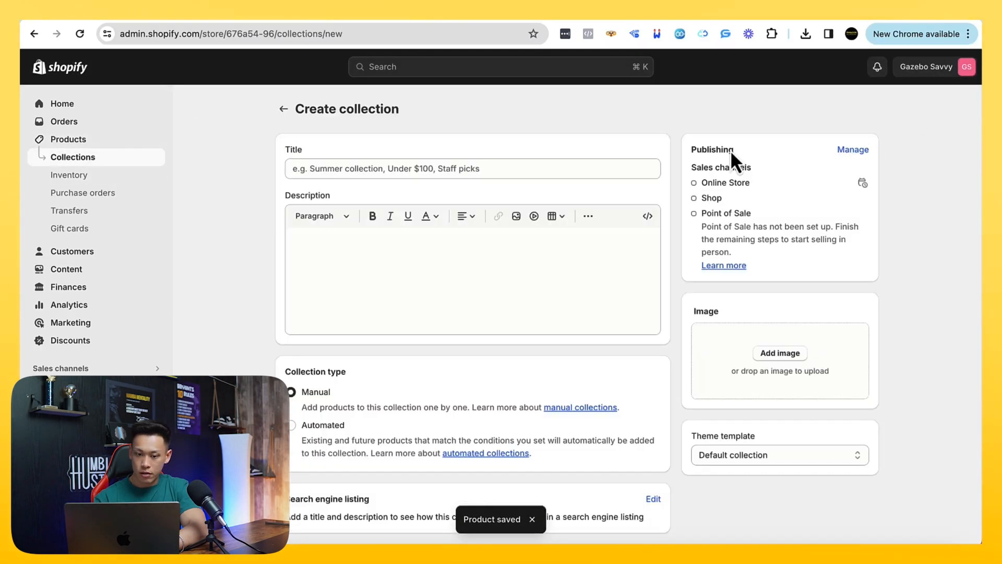
pyautogui.click(291, 168)
pyautogui.write('Double')
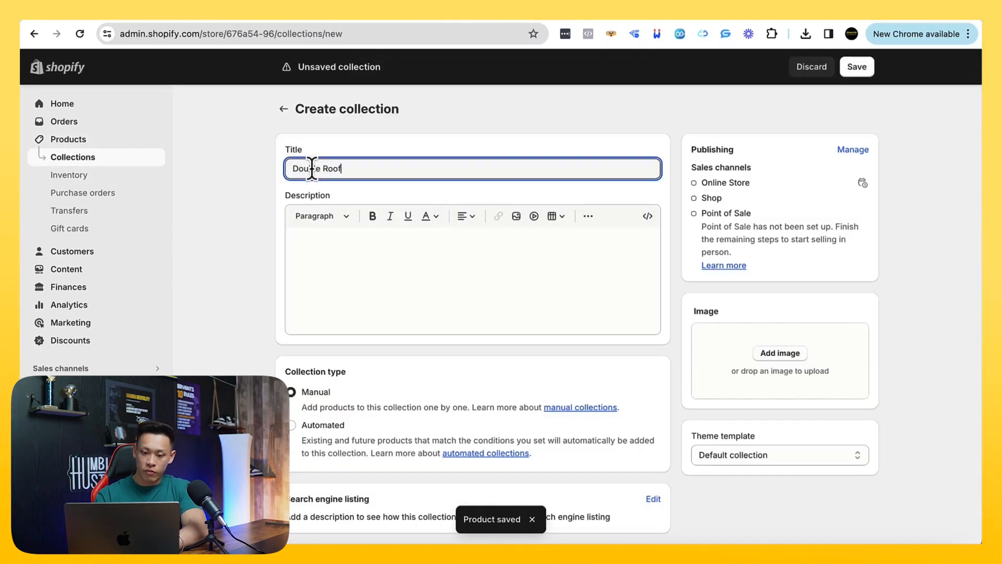
pyautogui.write(' Roof')
# Make the Double Roof collection automated with the condition product tag is equal to double, and save it
pyautogui.scroll(-1, 331, 376)
pyautogui.click(334, 379)
pyautogui.scroll(-2, 365, 387)
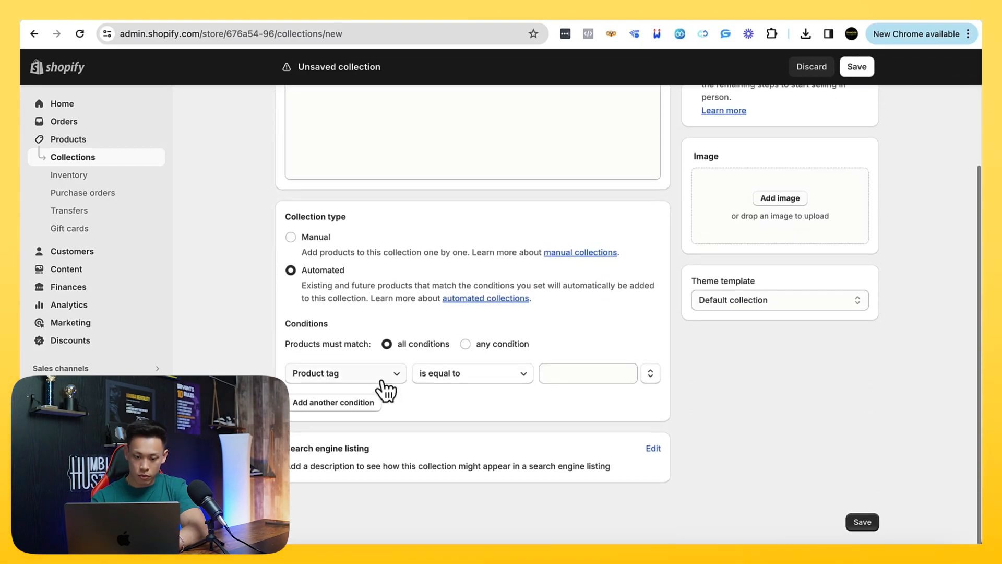
pyautogui.click(544, 377)
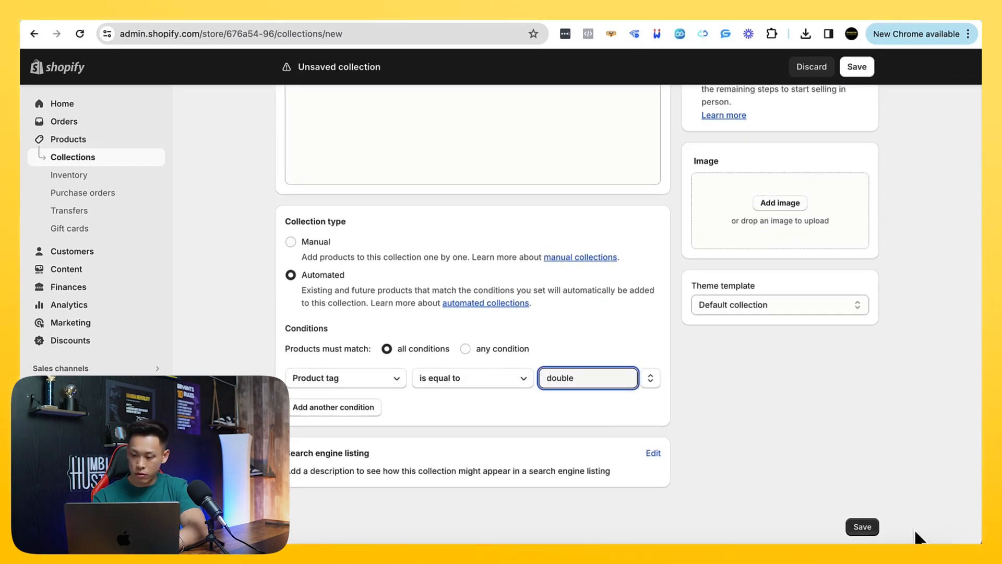
pyautogui.click(863, 526)
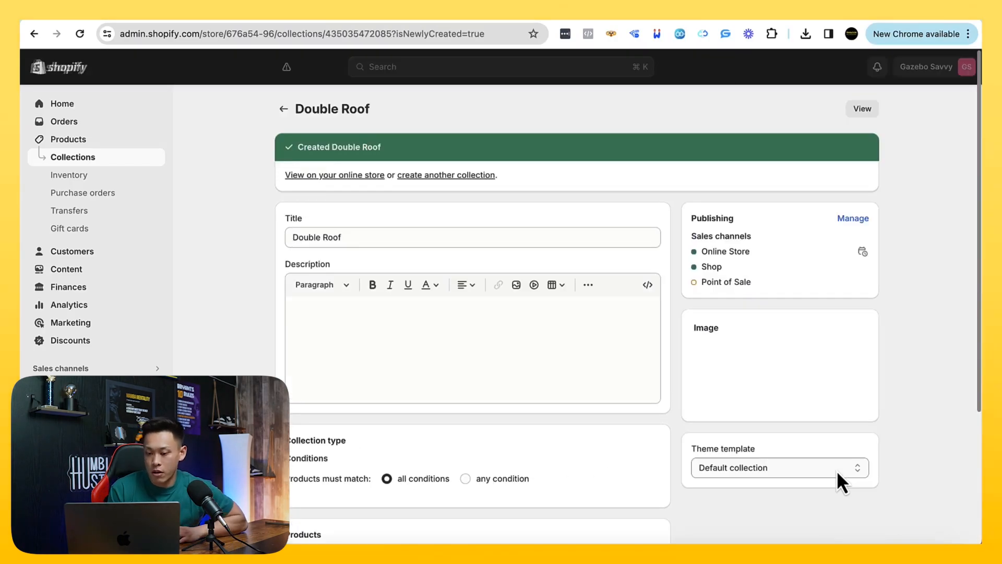
# Check the conditions and products of the Double Roof and Single Roof collections, and return to the collections list
pyautogui.scroll(-5, 468, 349)
pyautogui.scroll(1, 468, 349)
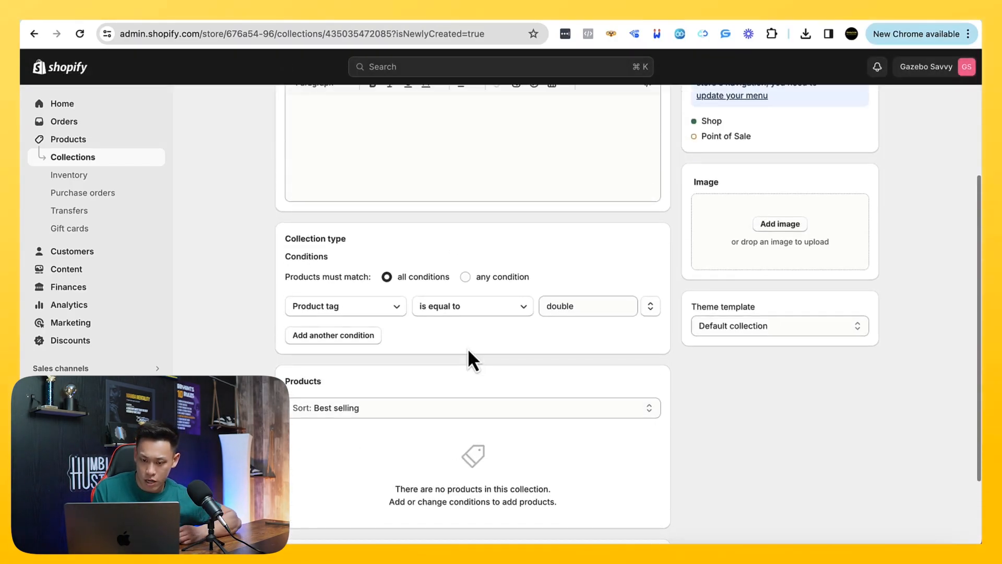
pyautogui.scroll(1, 467, 348)
pyautogui.scroll(5, 358, 327)
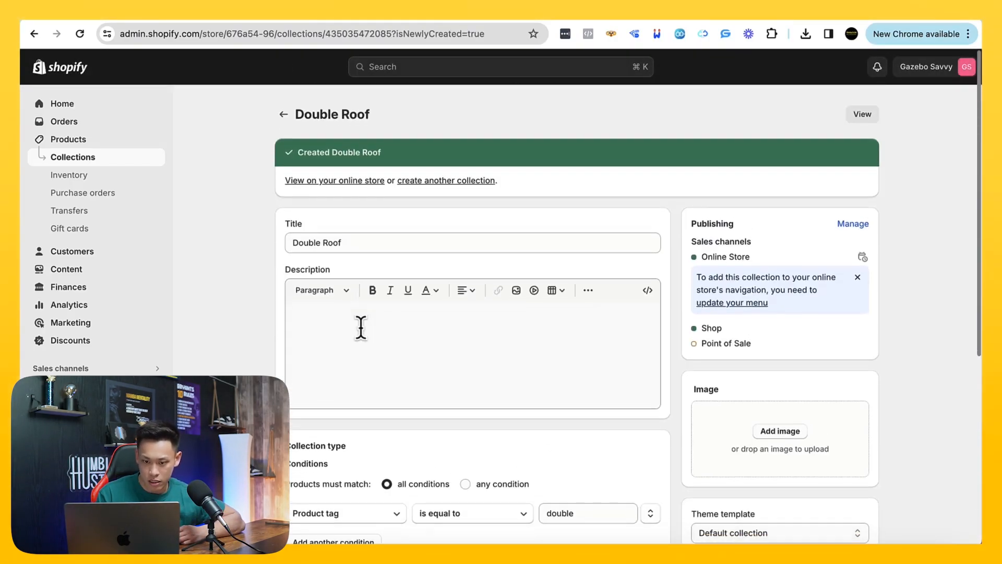
pyautogui.scroll(-2, 256, 149)
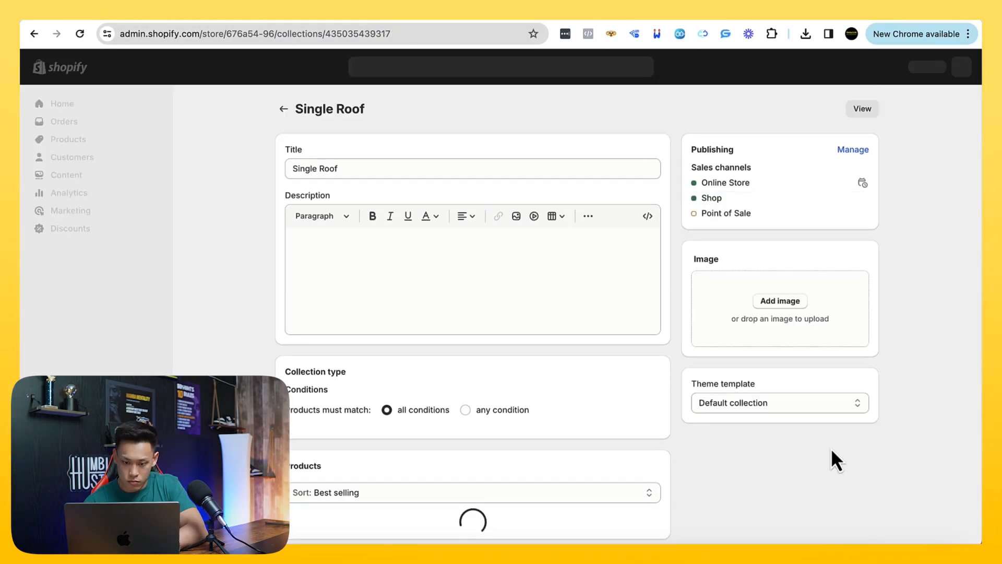
pyautogui.scroll(-3, 831, 447)
pyautogui.scroll(3, 810, 450)
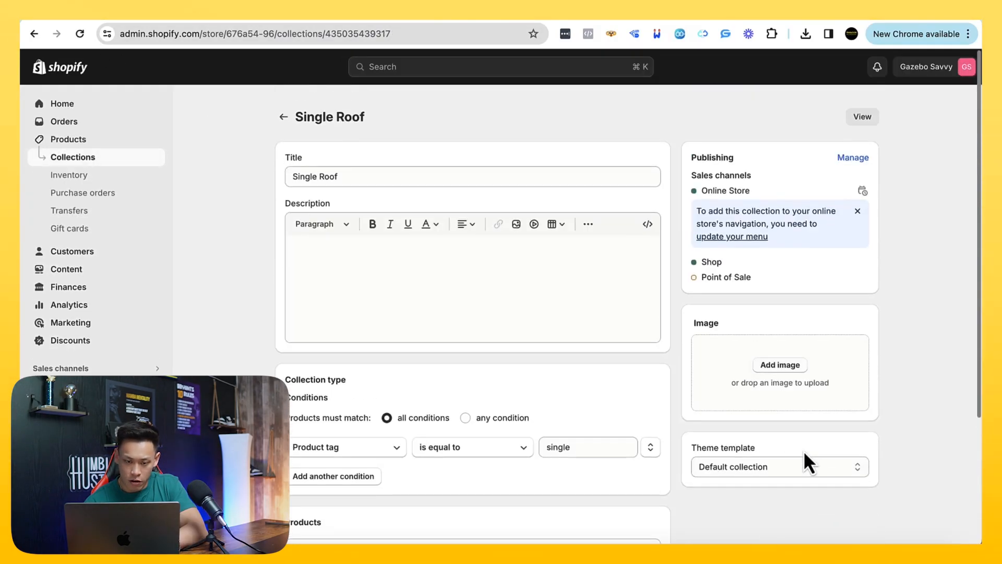
pyautogui.click(285, 116)
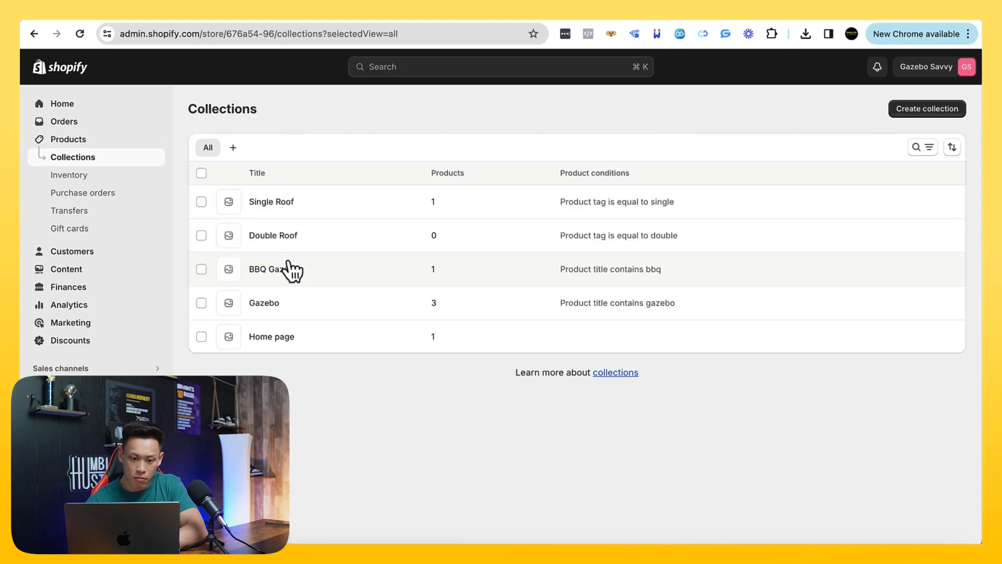
# Open the Double Roof collection and clear its tag condition value to check which existing tags are offered
pyautogui.click(269, 234)
pyautogui.scroll(-1, 357, 298)
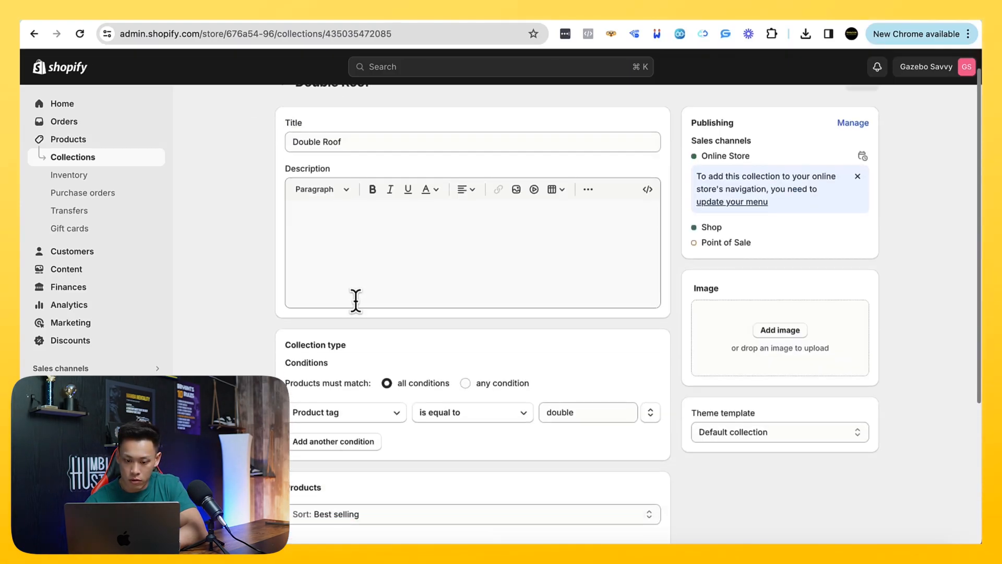
pyautogui.scroll(-3, 356, 301)
pyautogui.click(575, 268)
pyautogui.press('super+a')
pyautogui.press('BackSpace')
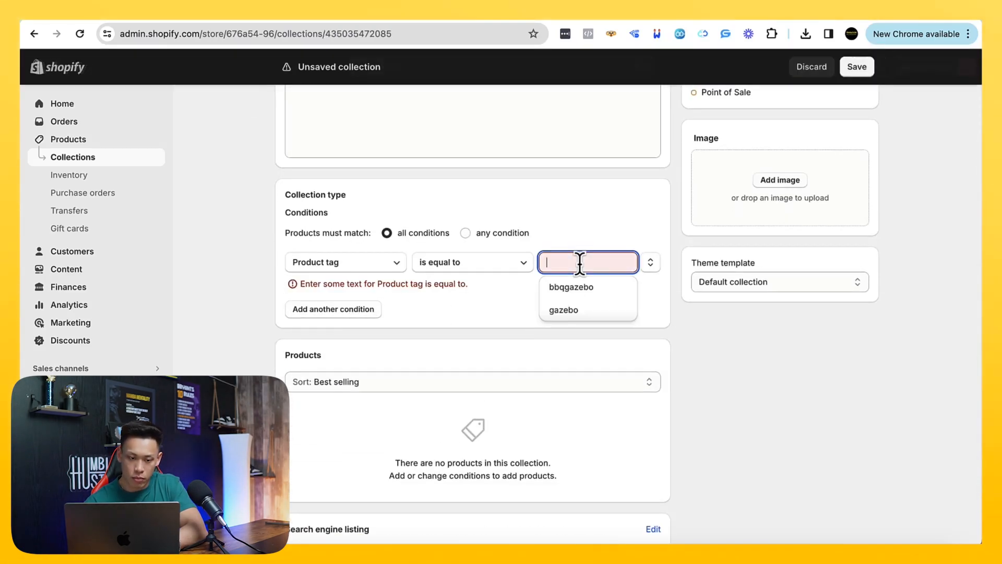
# Add the tag doubleroof to the Kozyard Alexander gazebo, save the product, and reopen the Double Roof collection
pyautogui.click(72, 141)
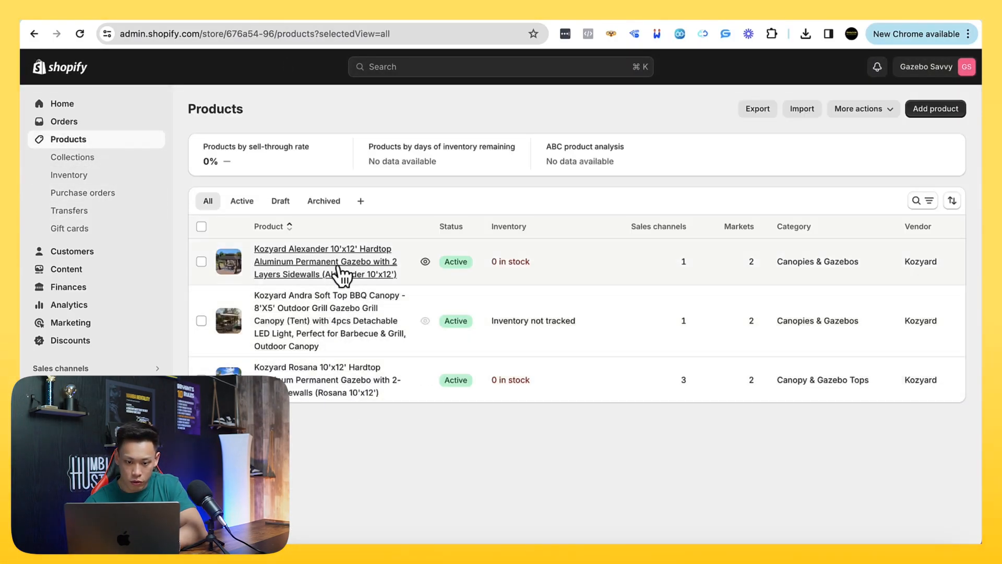
pyautogui.click(337, 269)
pyautogui.scroll(-10, 713, 396)
pyautogui.click(733, 405)
pyautogui.write('double')
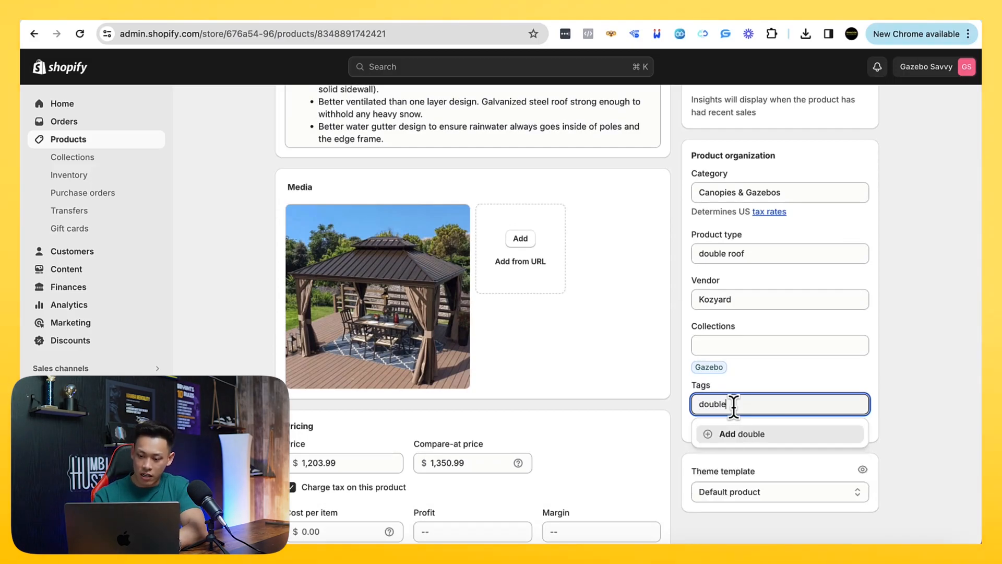
pyautogui.click(741, 435)
pyautogui.click(857, 68)
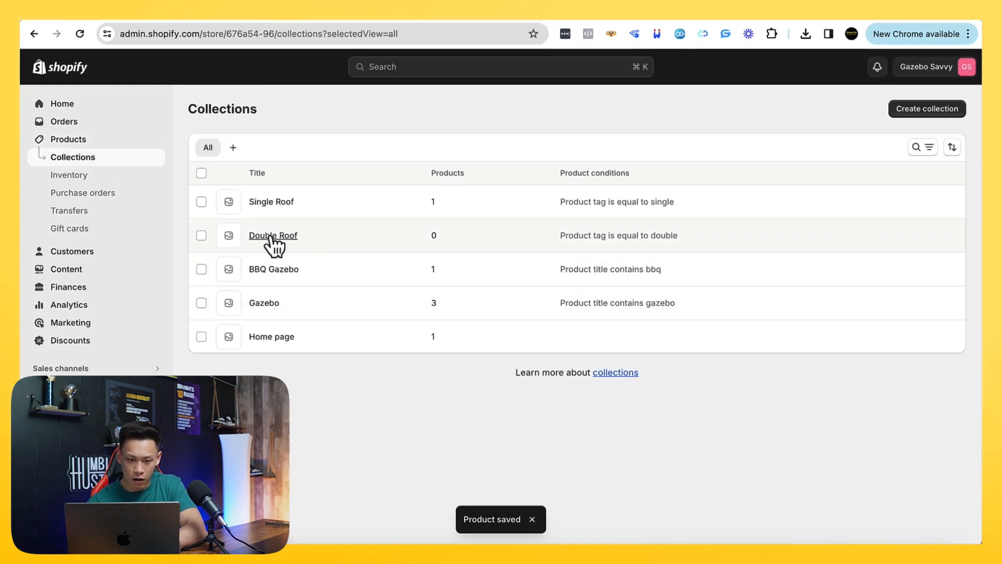
pyautogui.click(275, 233)
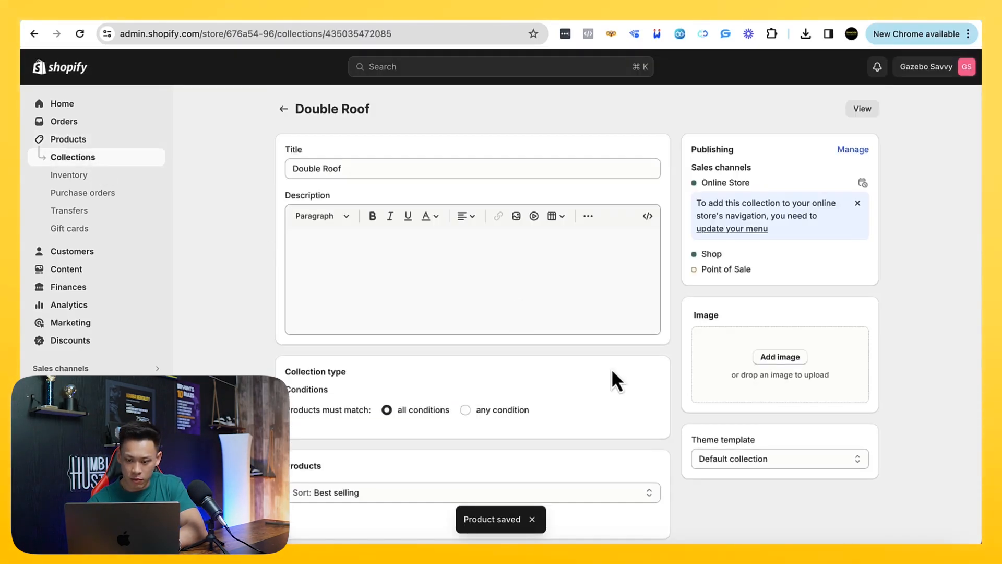
# Re-enter double as the product tag in the Double Roof collection's condition and save the collection
pyautogui.scroll(-2, 626, 376)
pyautogui.click(599, 378)
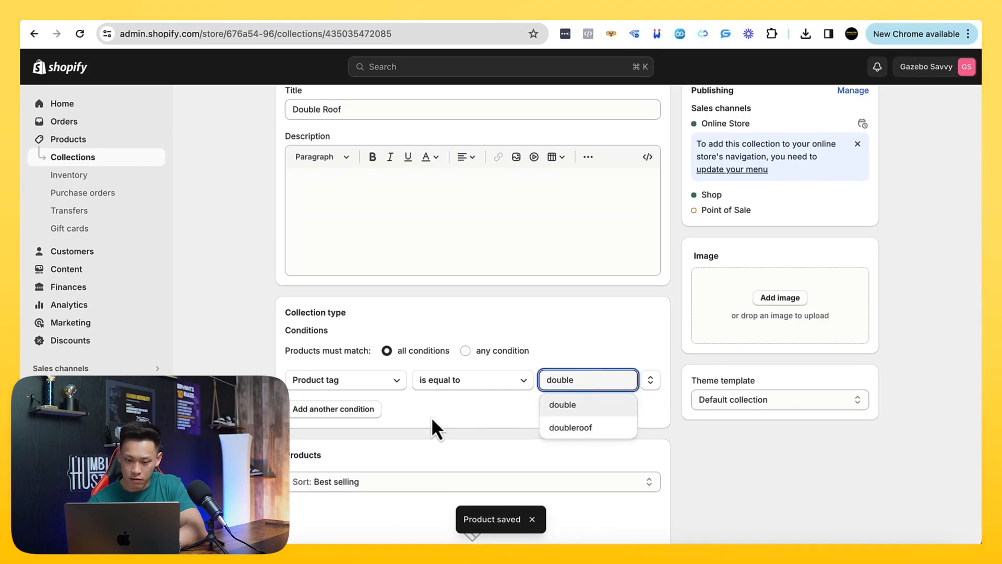
pyautogui.press('BackSpace')
pyautogui.press('BackSpace')
pyautogui.press('BackSpace')
pyautogui.press('BackSpace')
pyautogui.press('BackSpace')
pyautogui.write('ouble')
pyautogui.click(622, 403)
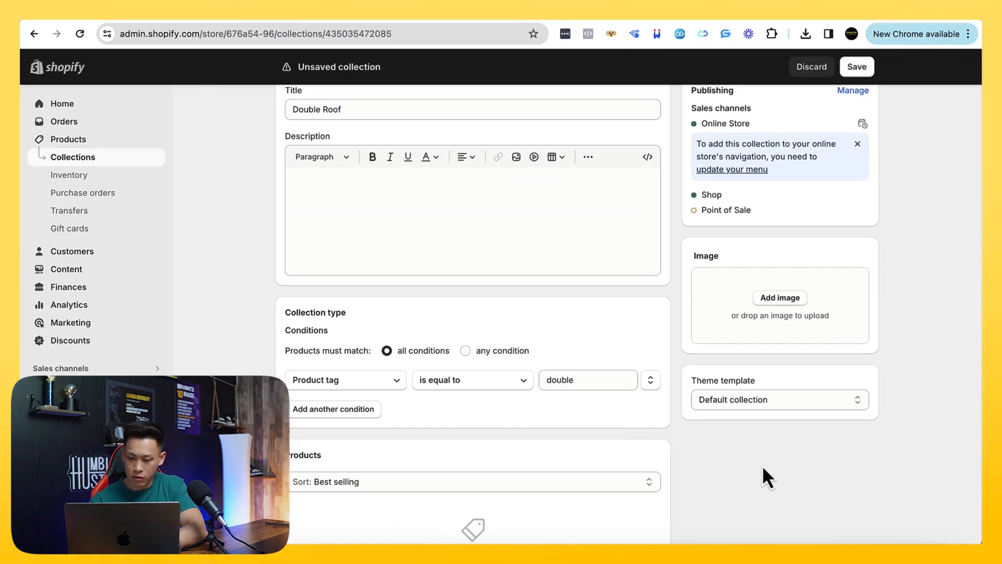
pyautogui.scroll(-3, 794, 480)
pyautogui.click(860, 527)
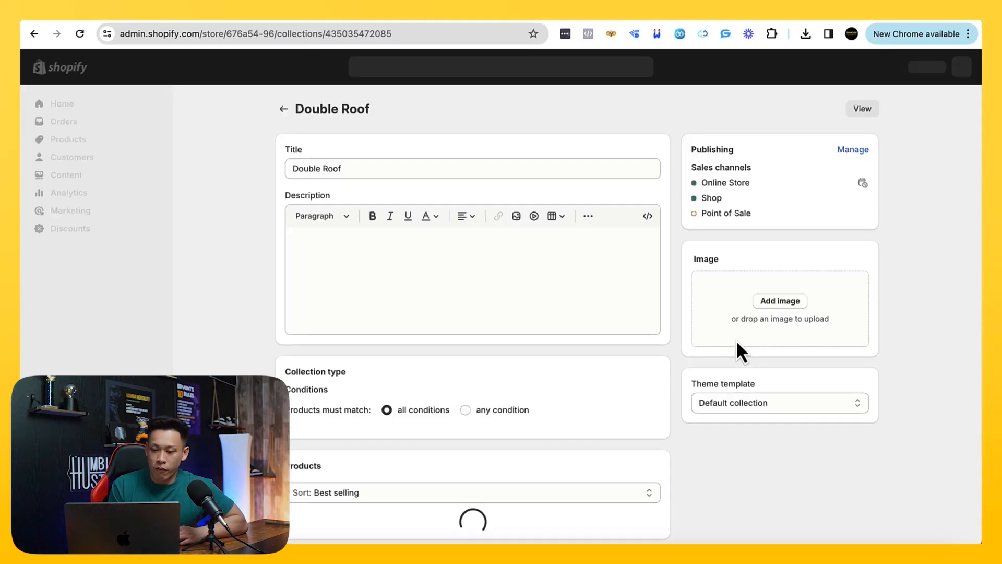
# Set the Double Roof collection's product tag condition to doubleroof, save and reload it, and return to the collections list
pyautogui.scroll(-3, 737, 342)
pyautogui.click(578, 275)
pyautogui.click(574, 327)
pyautogui.scroll(-2, 794, 470)
pyautogui.click(863, 527)
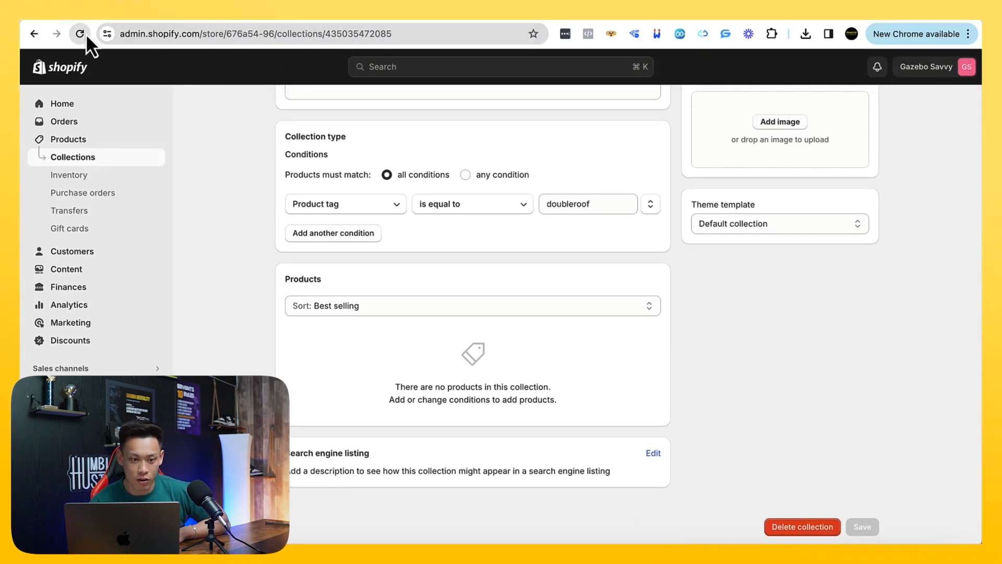
pyautogui.press('super+r')
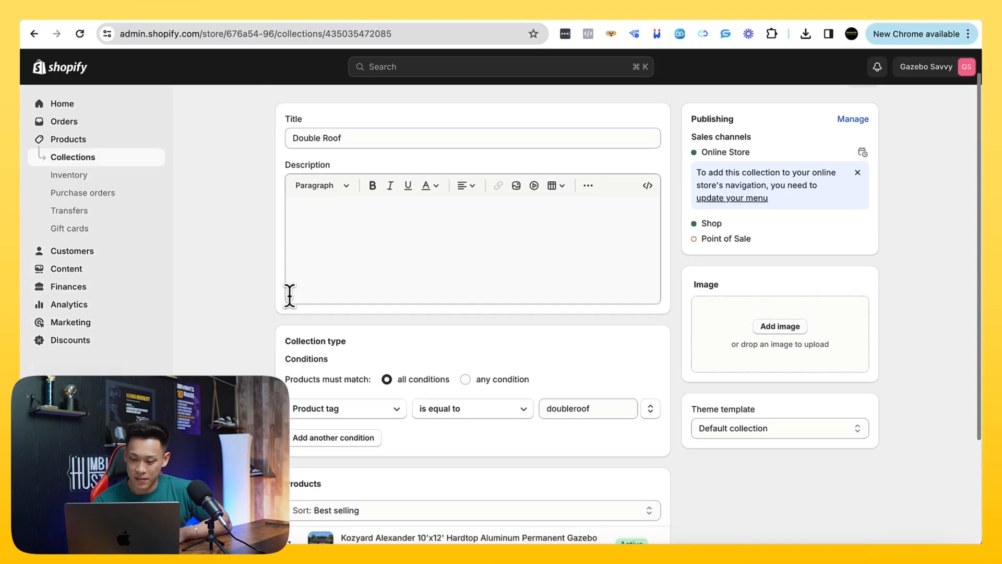
pyautogui.scroll(5, 324, 145)
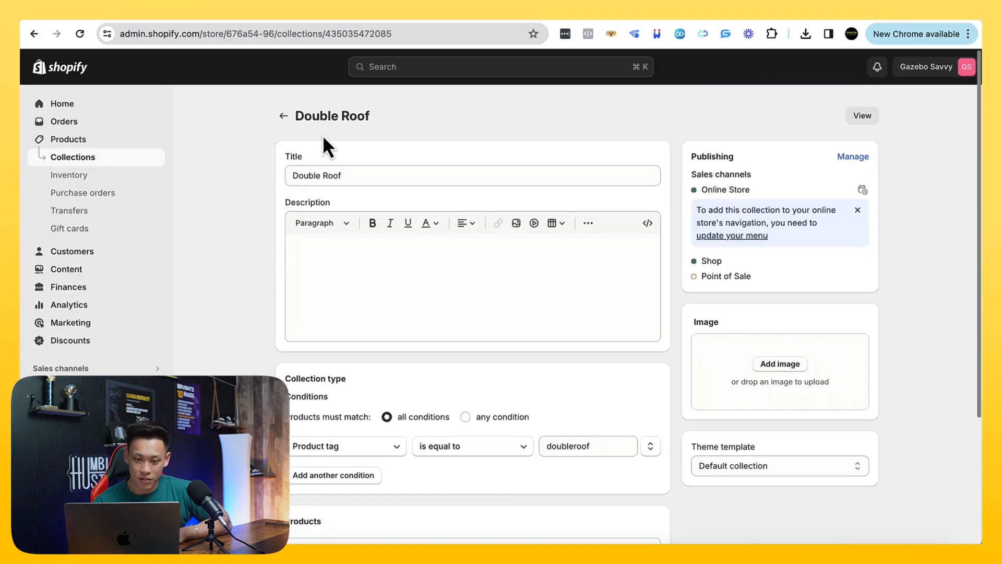
pyautogui.click(289, 115)
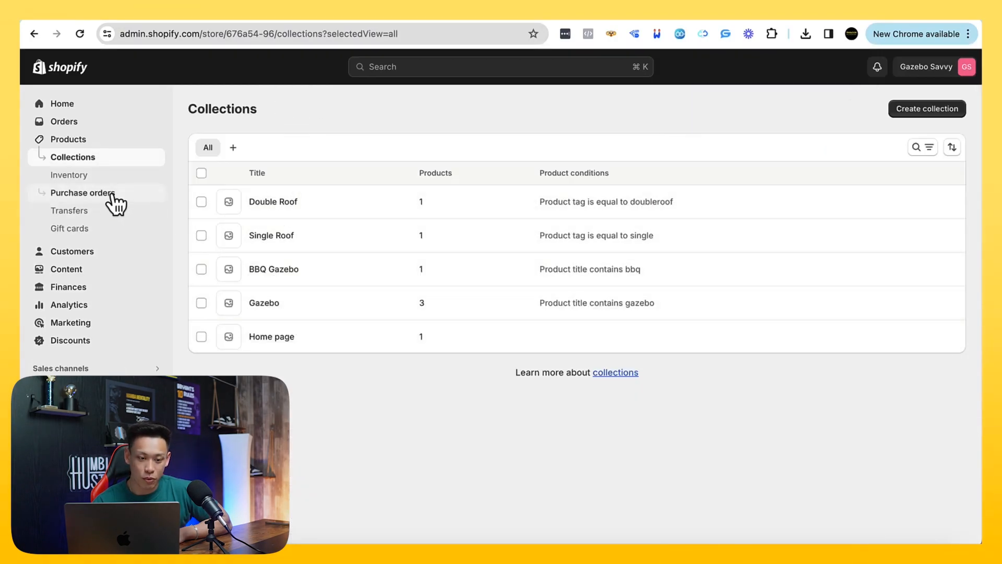
# Go to the store's shipping and delivery settings and open the ALL PRODUCTS custom shipping profile
pyautogui.click(99, 140)
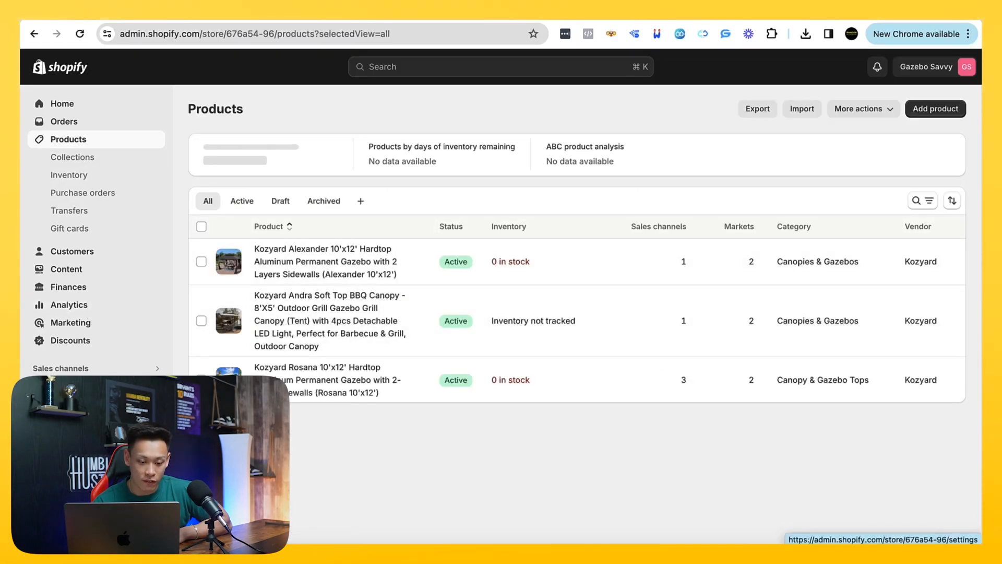
pyautogui.click(68, 528)
pyautogui.scroll(-2, 269, 286)
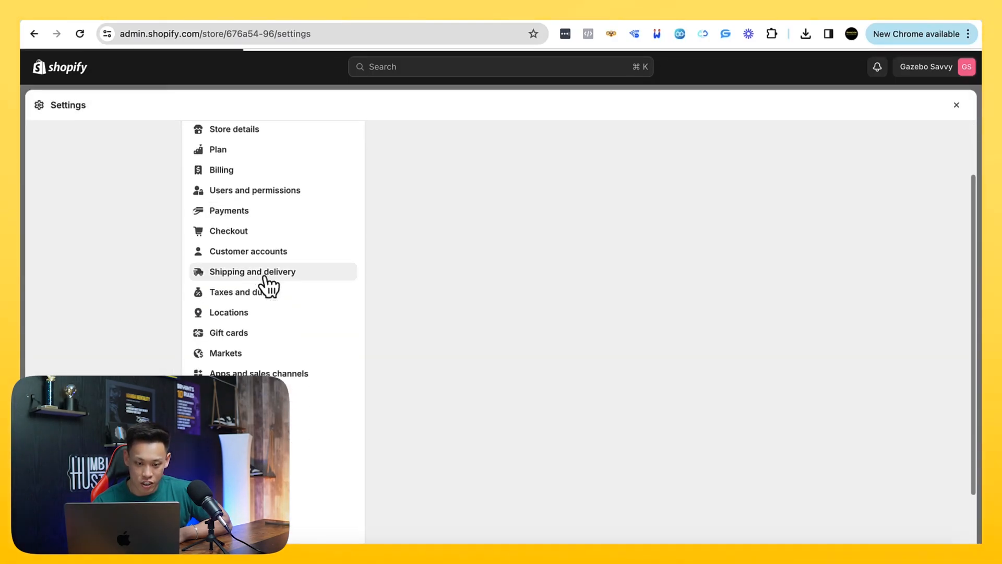
pyautogui.click(264, 278)
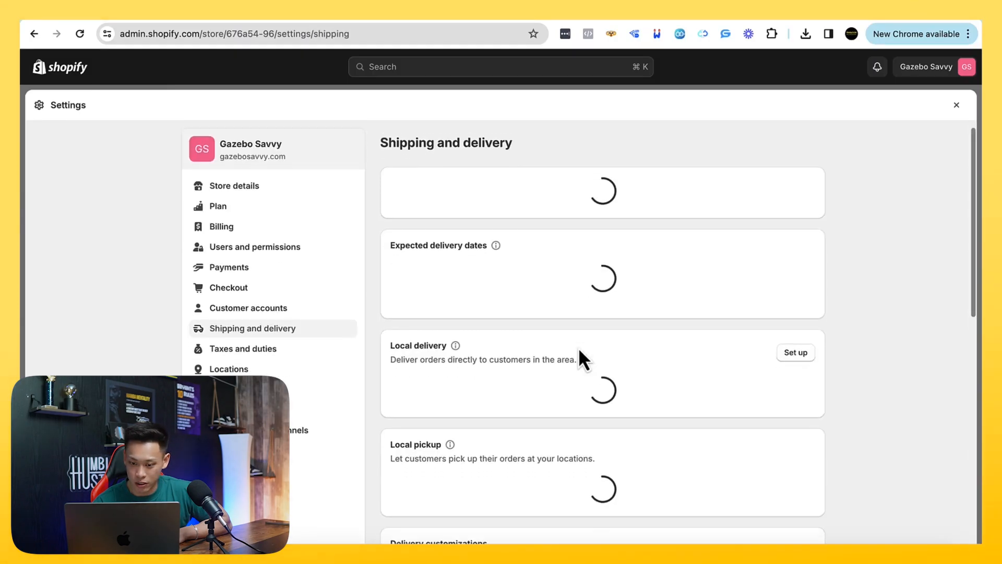
pyautogui.scroll(-1, 579, 347)
pyautogui.scroll(-3, 578, 348)
pyautogui.scroll(4, 522, 329)
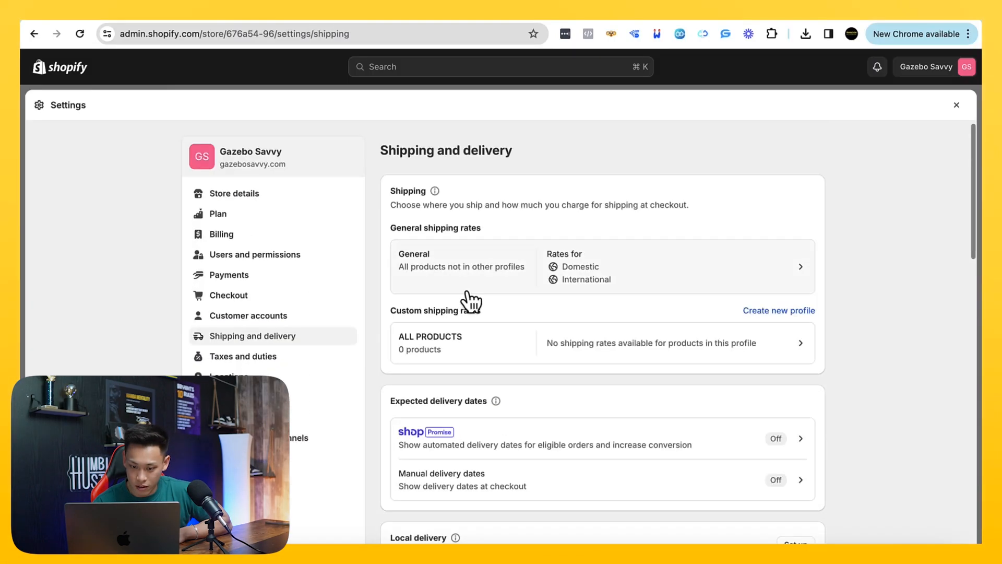
pyautogui.click(598, 349)
# Add all three Kozyard products to the ALL PRODUCTS shipping profile and save the profile
pyautogui.scroll(-2, 800, 360)
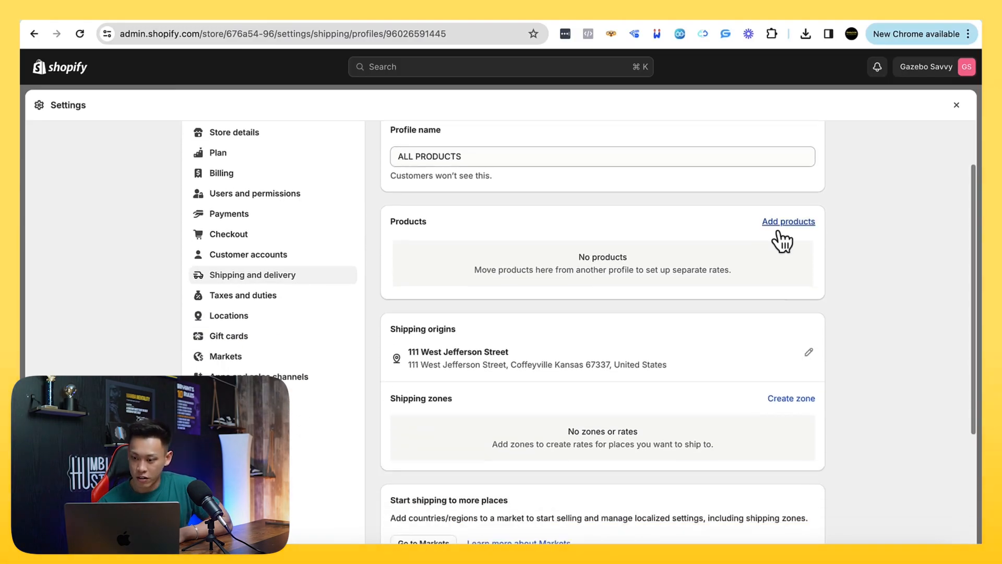
pyautogui.click(779, 230)
pyautogui.click(315, 151)
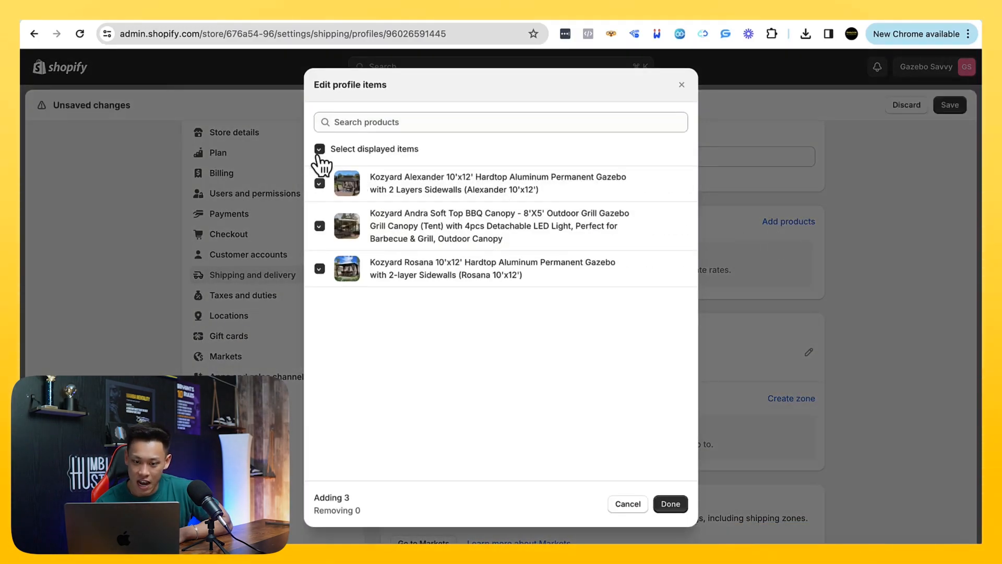
pyautogui.click(674, 504)
pyautogui.scroll(-5, 674, 500)
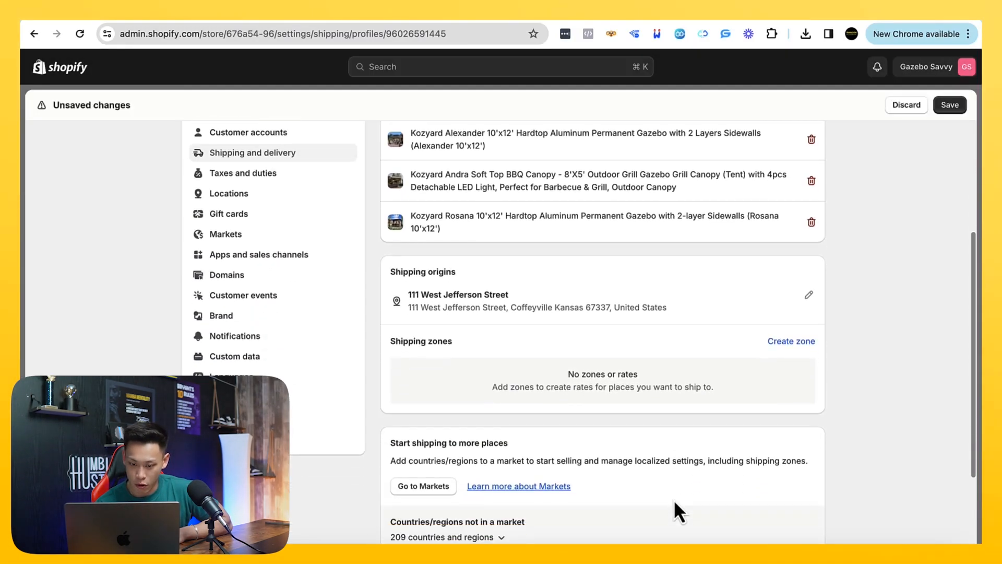
pyautogui.click(809, 475)
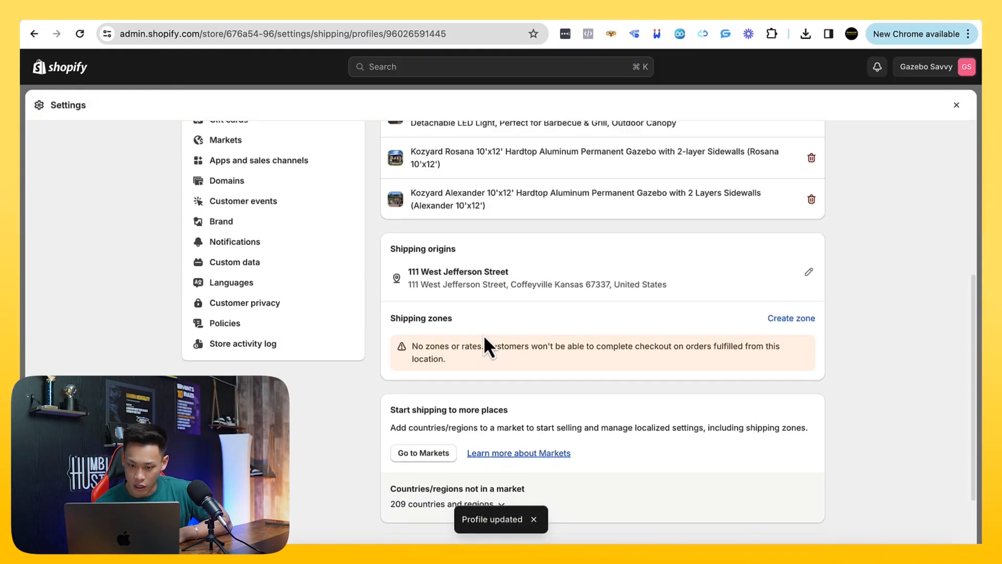
# Create a shipping zone named United States in the profile that covers the whole United States
pyautogui.moveTo(464, 324); pyautogui.dragTo(350, 305)
pyautogui.click(435, 340)
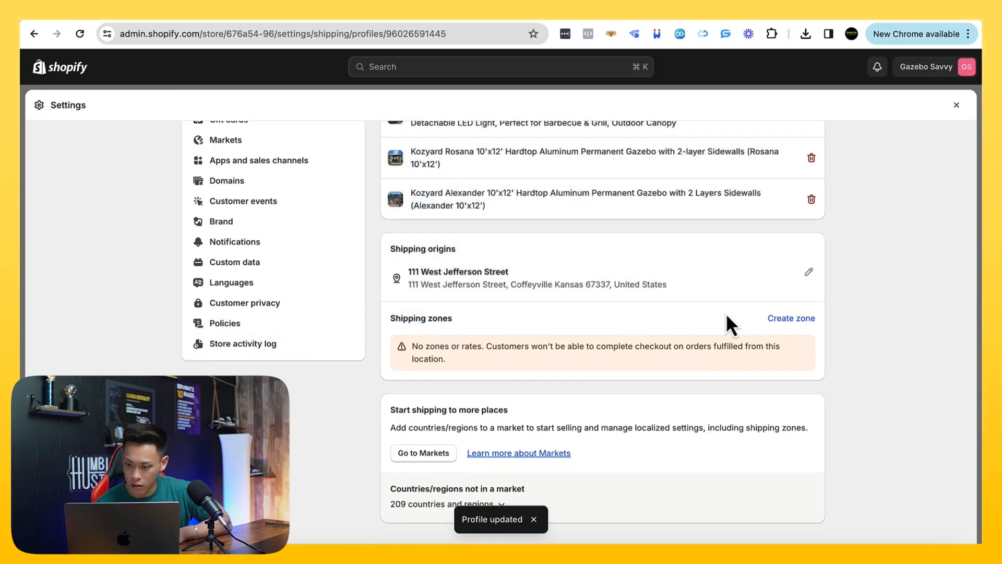
pyautogui.click(772, 319)
pyautogui.scroll(-1, 493, 299)
pyautogui.scroll(1, 493, 299)
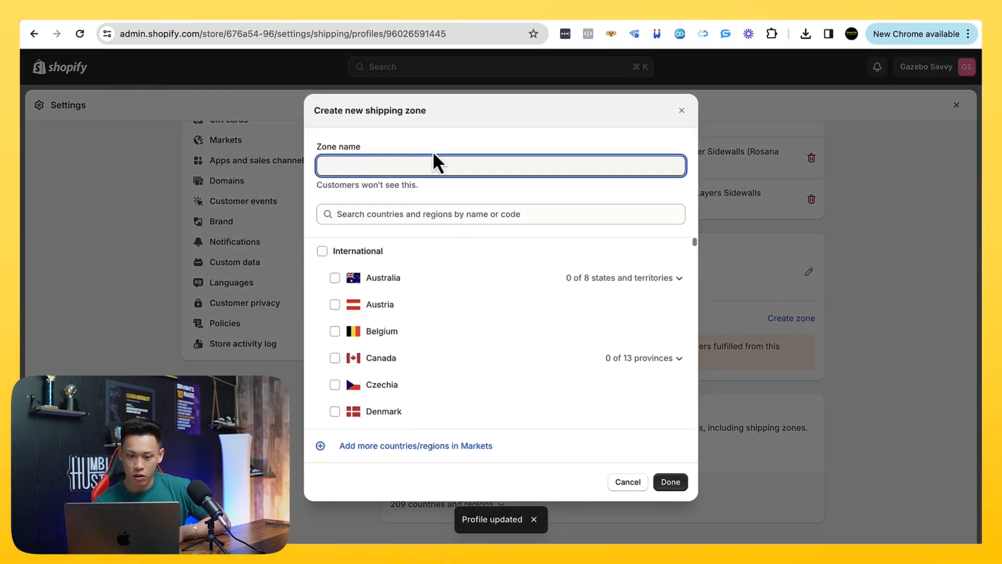
pyautogui.write('United States')
pyautogui.click(526, 212)
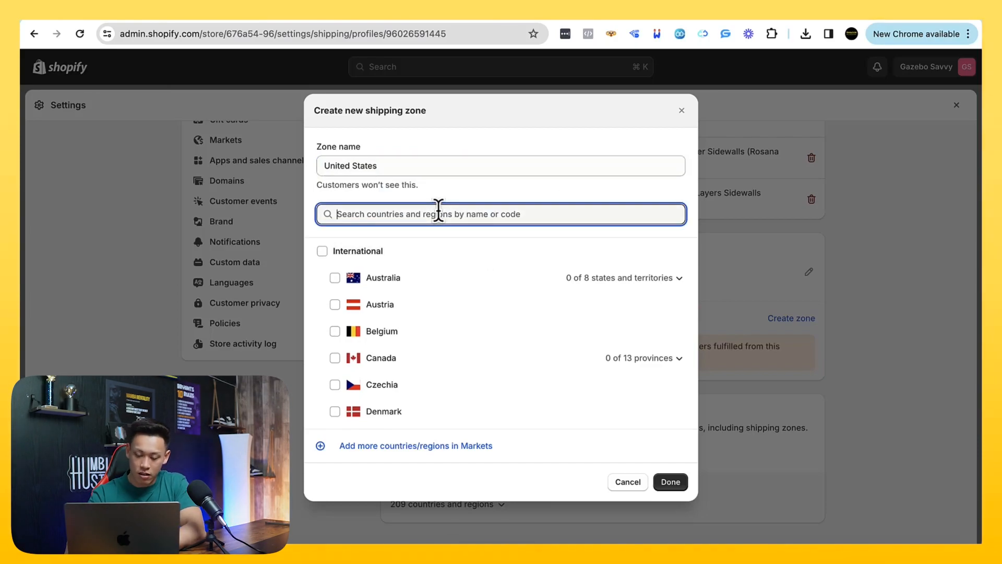
pyautogui.write('iunted states')
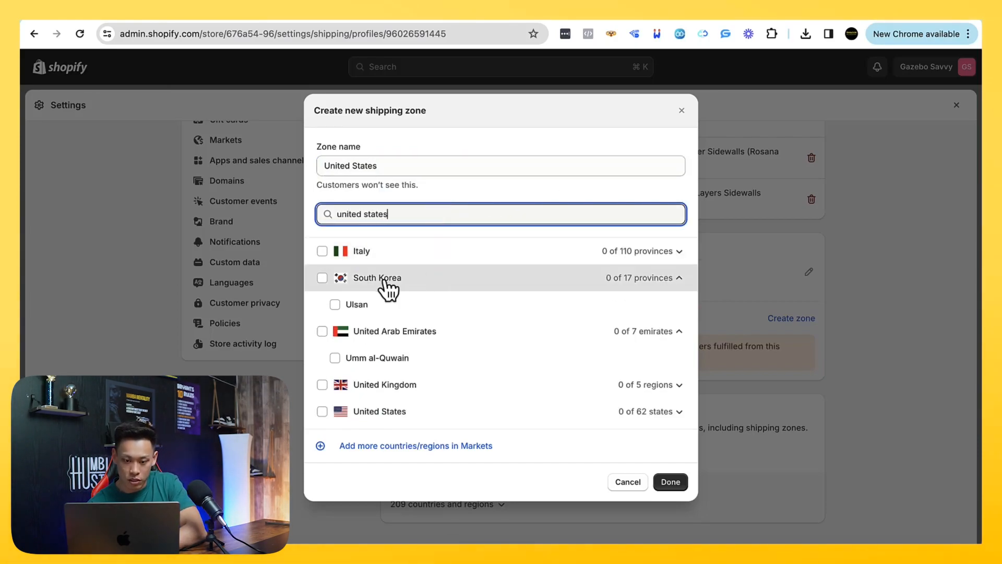
pyautogui.click(322, 251)
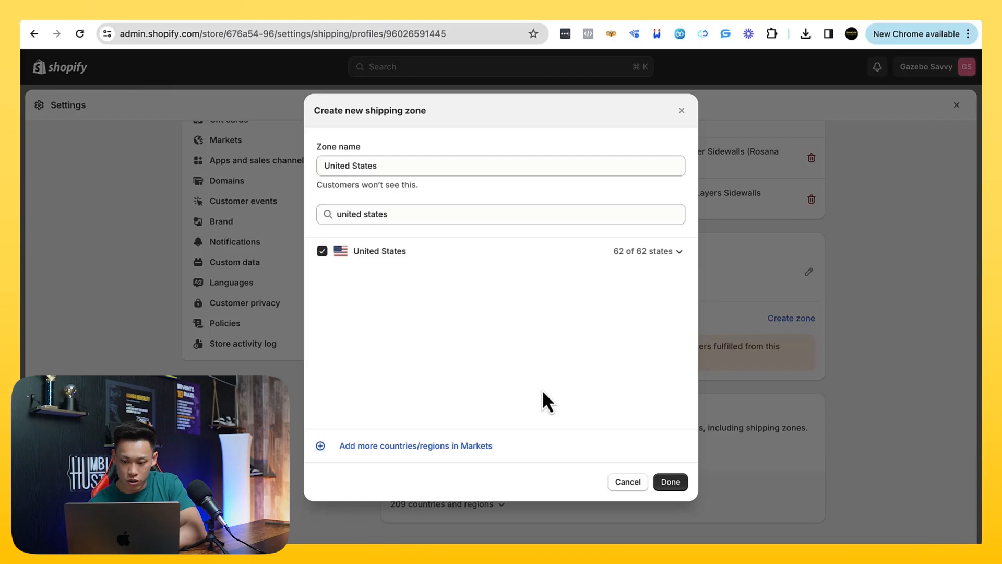
pyautogui.click(674, 488)
# Add a custom flat rate named FREE SHIPPING at $0.00 to the United States shipping zone
pyautogui.scroll(-1, 656, 374)
pyautogui.click(417, 375)
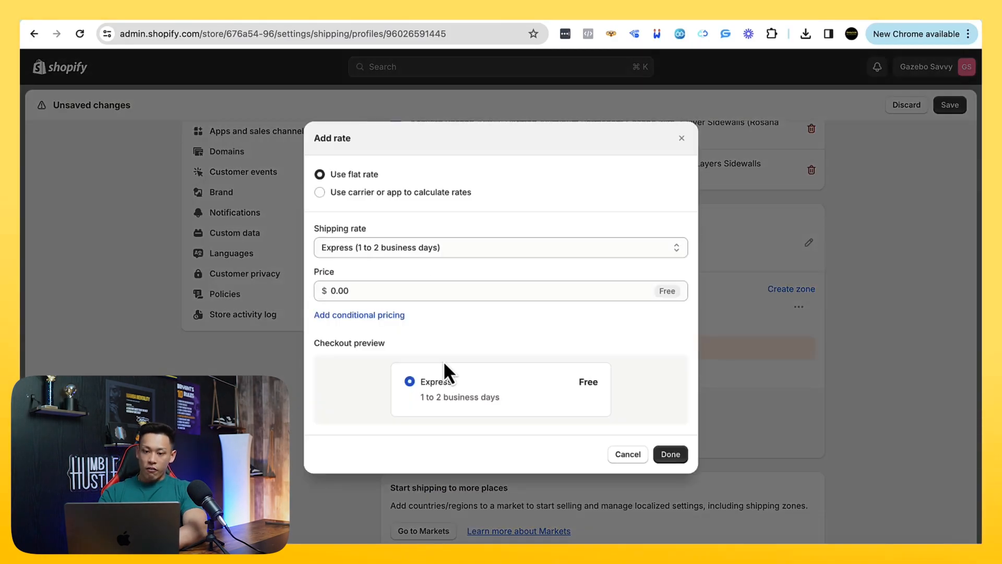
pyautogui.click(369, 251)
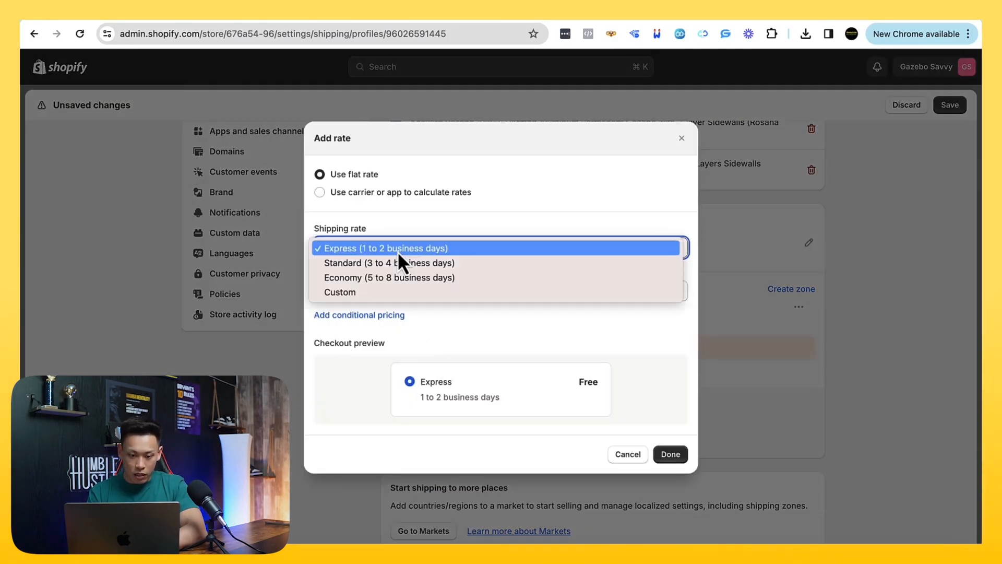
pyautogui.click(375, 291)
pyautogui.click(345, 256)
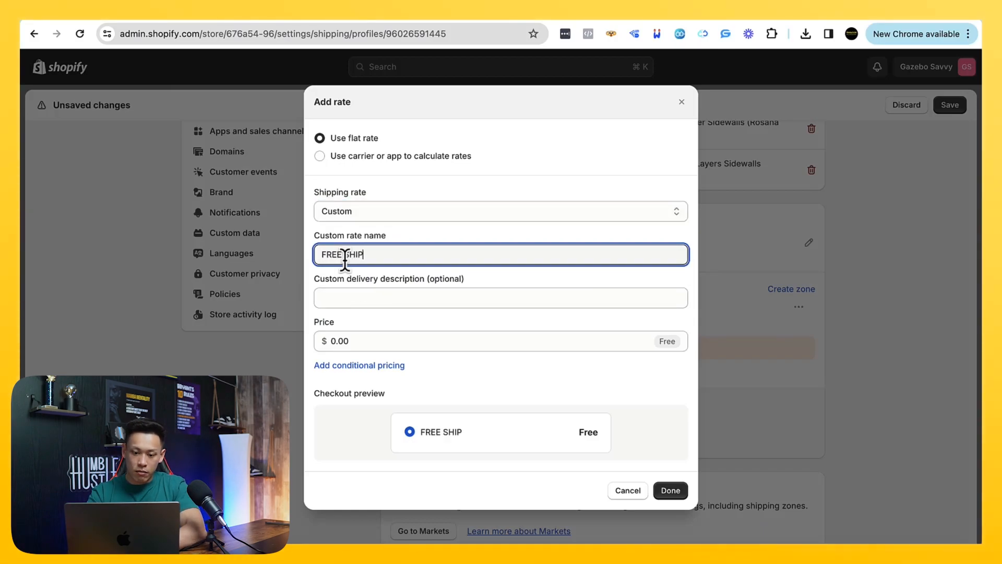
pyautogui.click(674, 490)
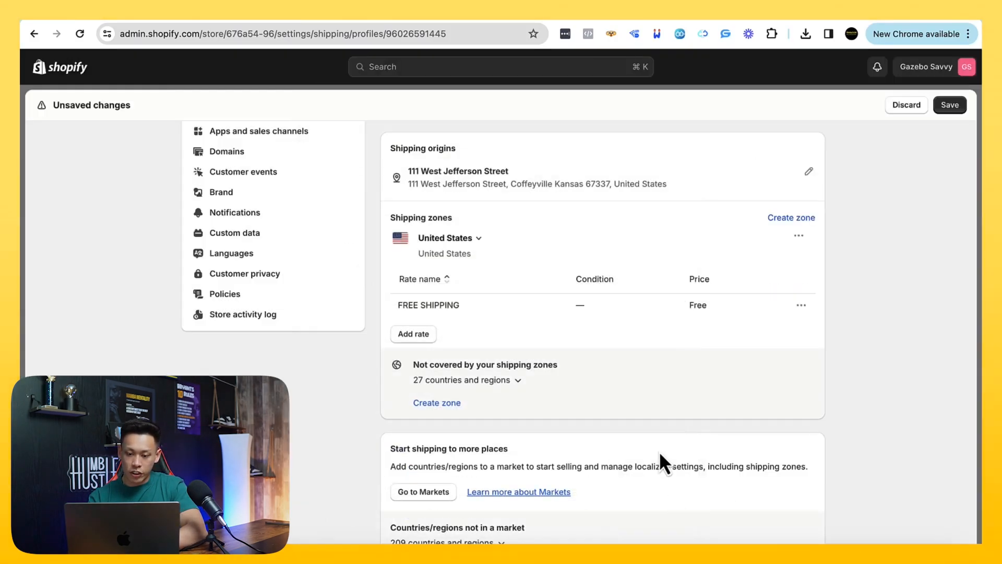
# Examine the item-weight and order-price conditional pricing options of the FREE SHIPPING rate and cancel the edit
pyautogui.scroll(-1, 660, 459)
pyautogui.click(801, 250)
pyautogui.click(778, 276)
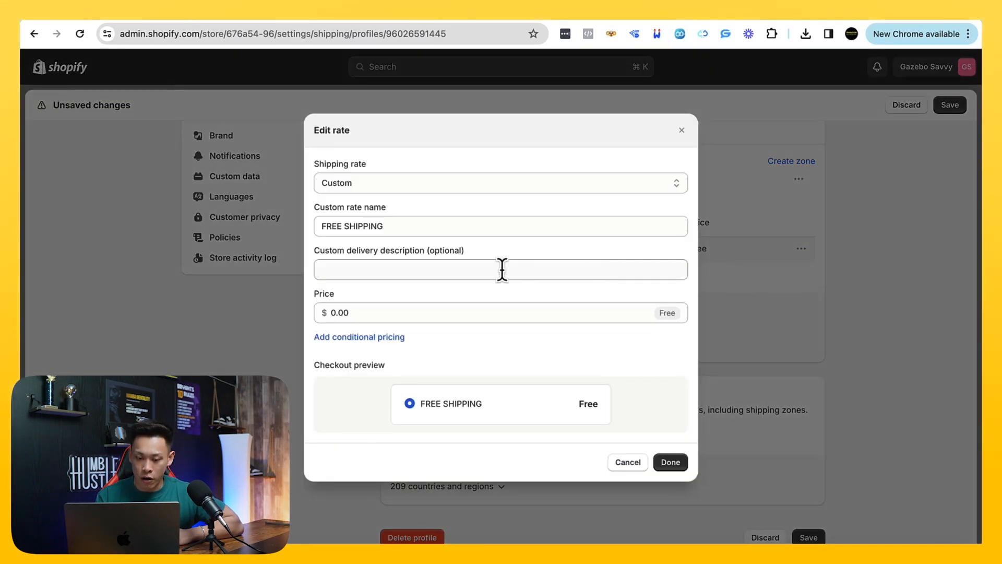
pyautogui.click(379, 338)
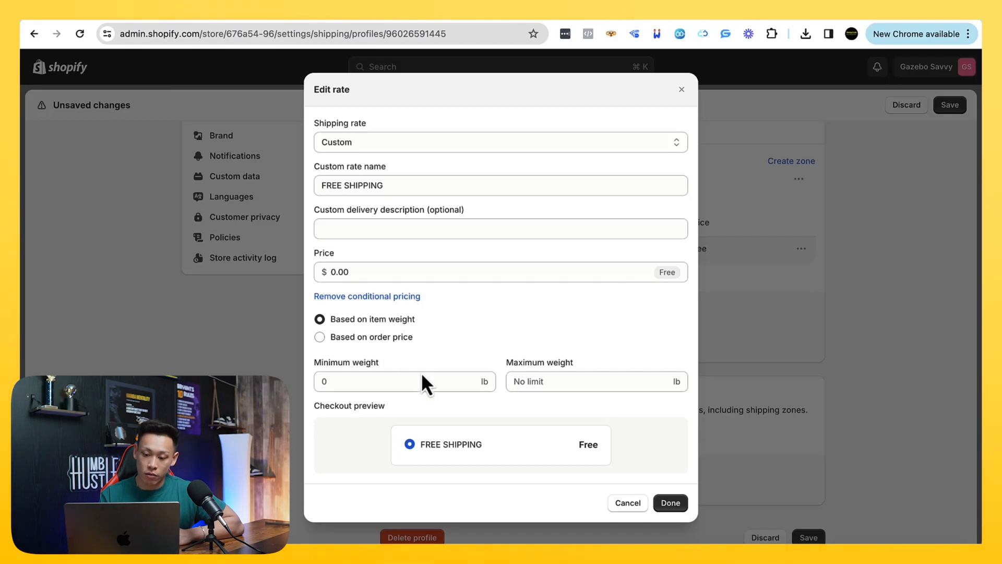
pyautogui.click(320, 337)
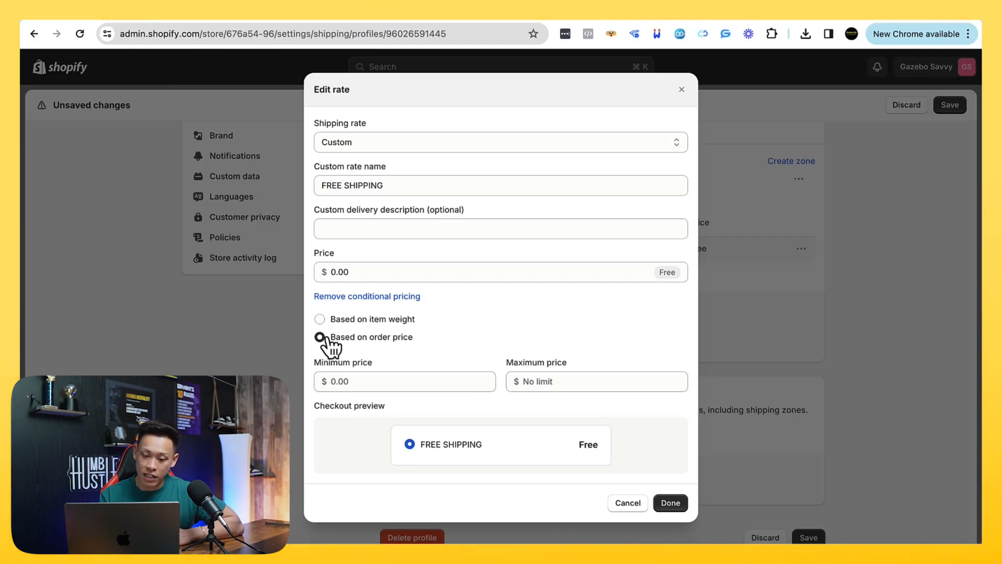
pyautogui.click(368, 321)
pyautogui.click(616, 501)
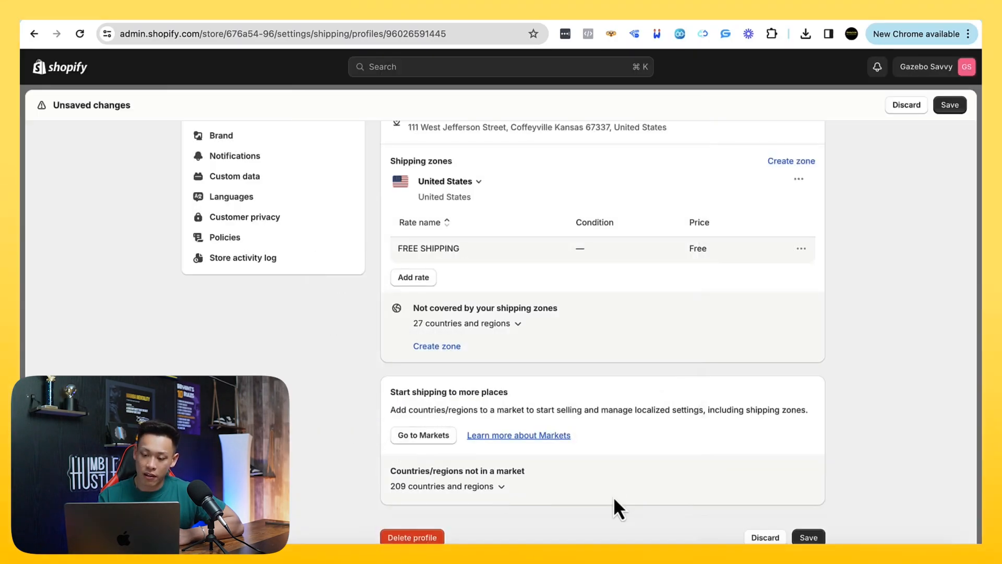
pyautogui.scroll(-1, 612, 444)
pyautogui.scroll(2, 612, 444)
pyautogui.scroll(3, 612, 444)
pyautogui.scroll(-2, 612, 443)
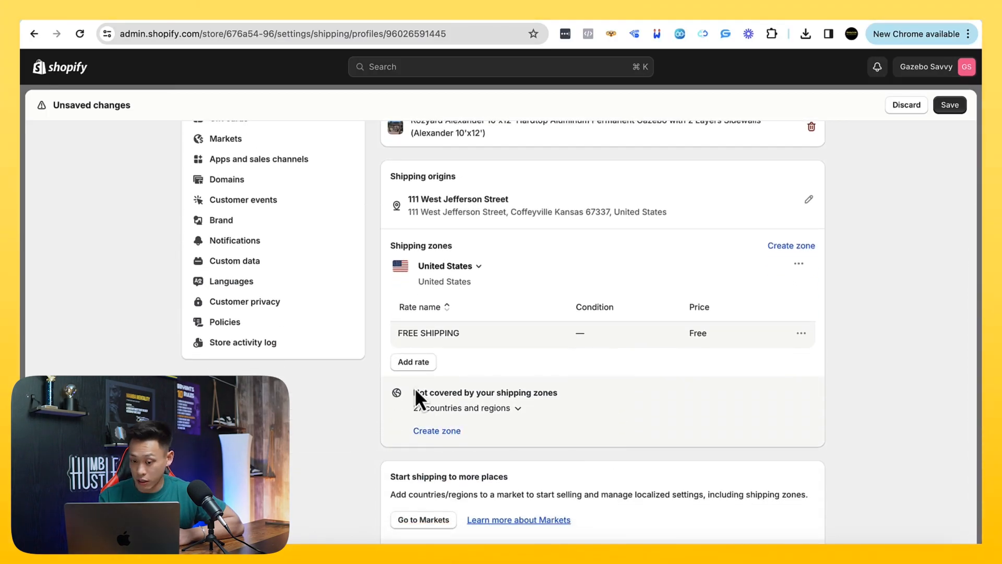
pyautogui.click(411, 364)
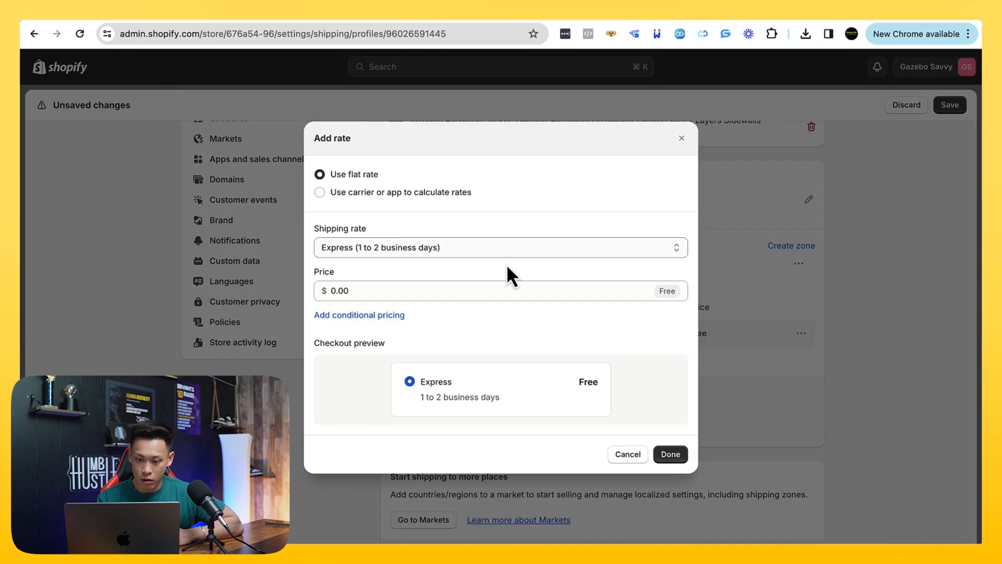
pyautogui.click(626, 452)
# Save the ALL PRODUCTS shipping profile and return to the shipping and delivery overview
pyautogui.click(950, 105)
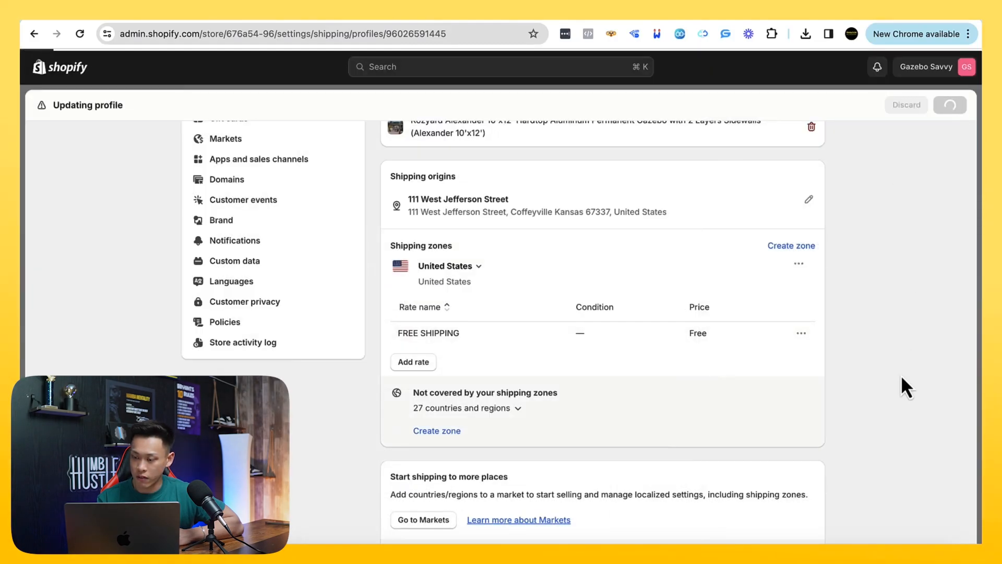
pyautogui.scroll(-3, 901, 378)
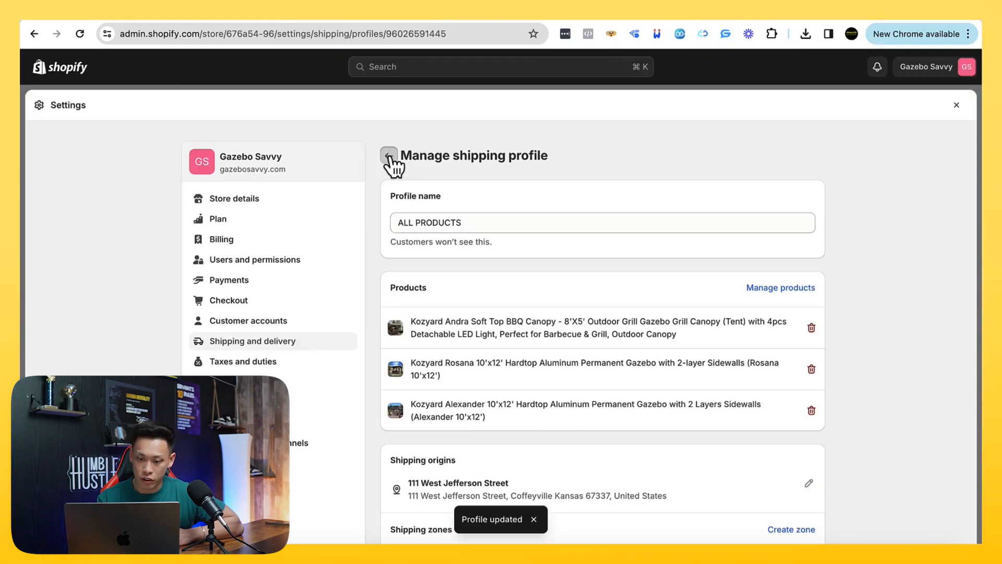
pyautogui.click(391, 158)
# Start a new custom shipping profile and name it International
pyautogui.scroll(-3, 488, 309)
pyautogui.scroll(3, 533, 365)
pyautogui.click(793, 318)
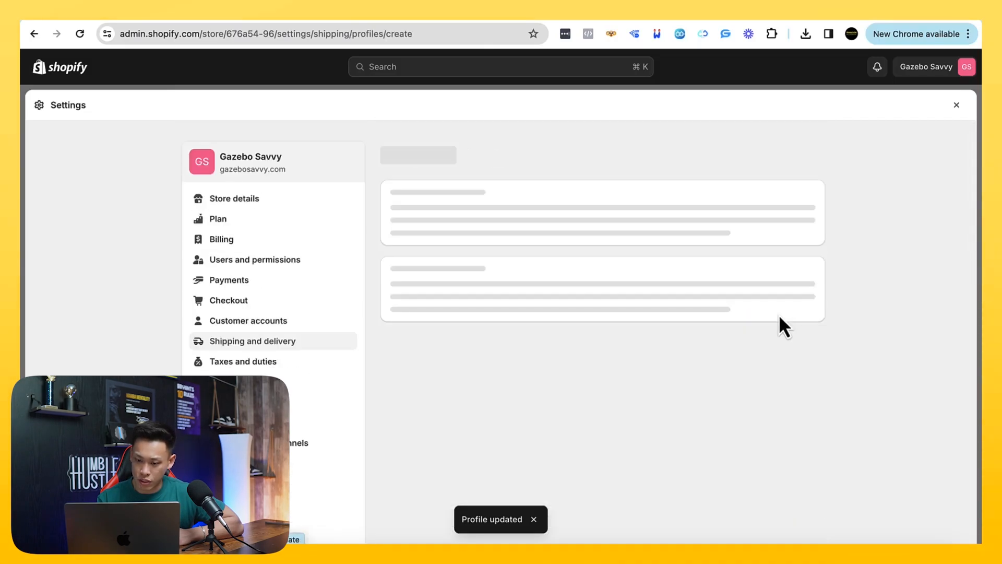
pyautogui.click(450, 224)
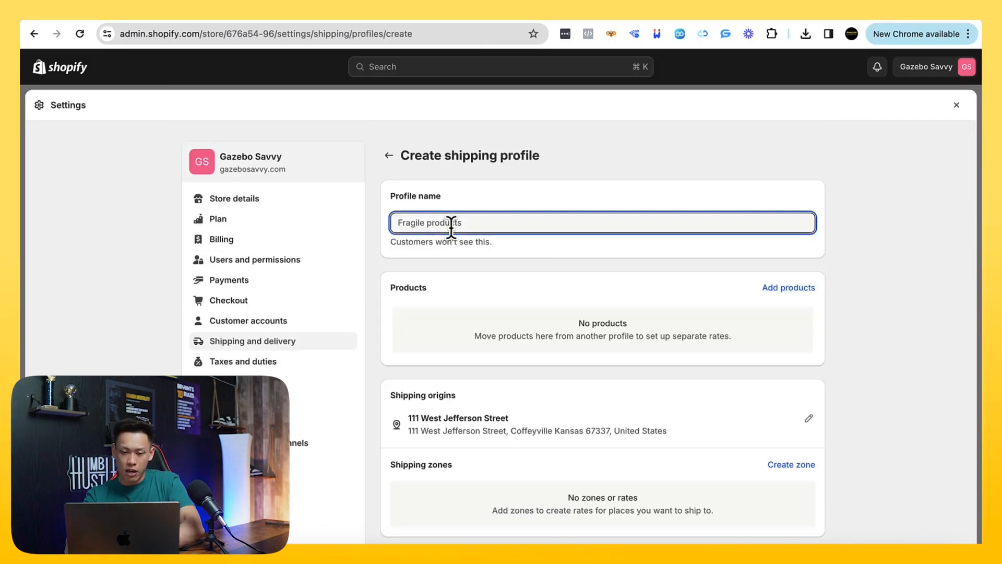
pyautogui.write('International')
# Add all three Kozyard products to the International shipping profile
pyautogui.click(788, 287)
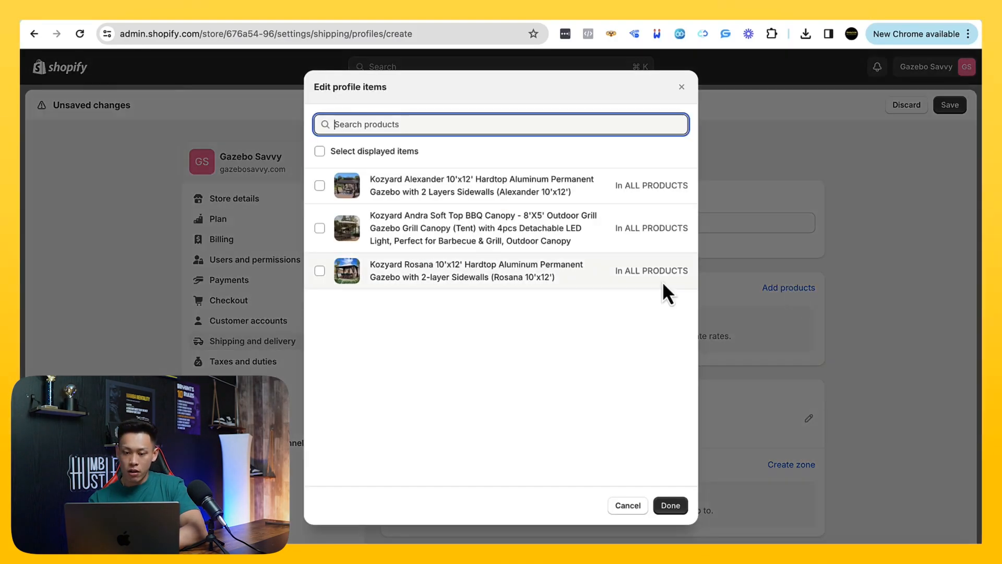
pyautogui.click(388, 154)
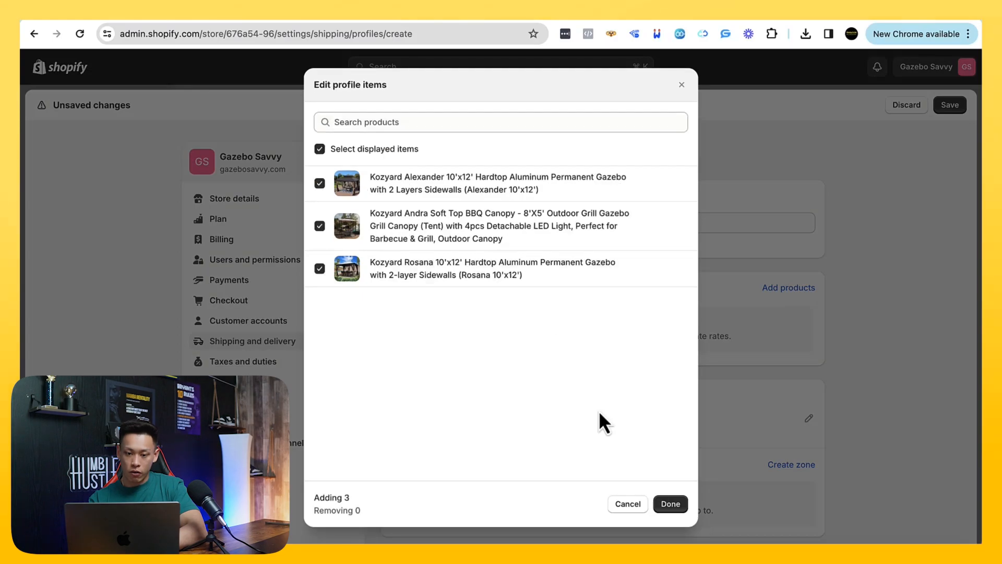
pyautogui.click(669, 504)
# Create a shipping zone named International covering all International countries but not the United States, and save the profile
pyautogui.scroll(-5, 679, 472)
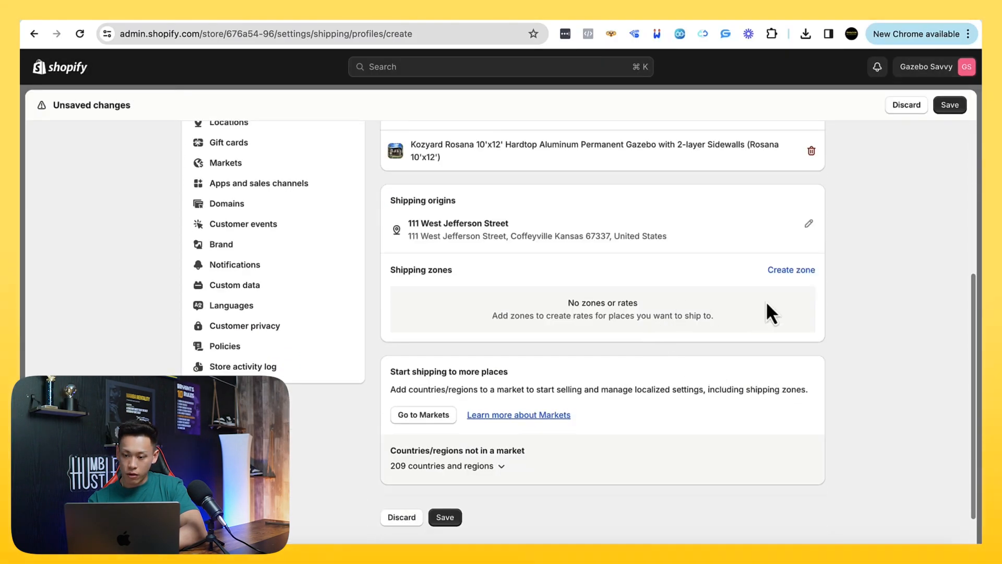
pyautogui.click(789, 271)
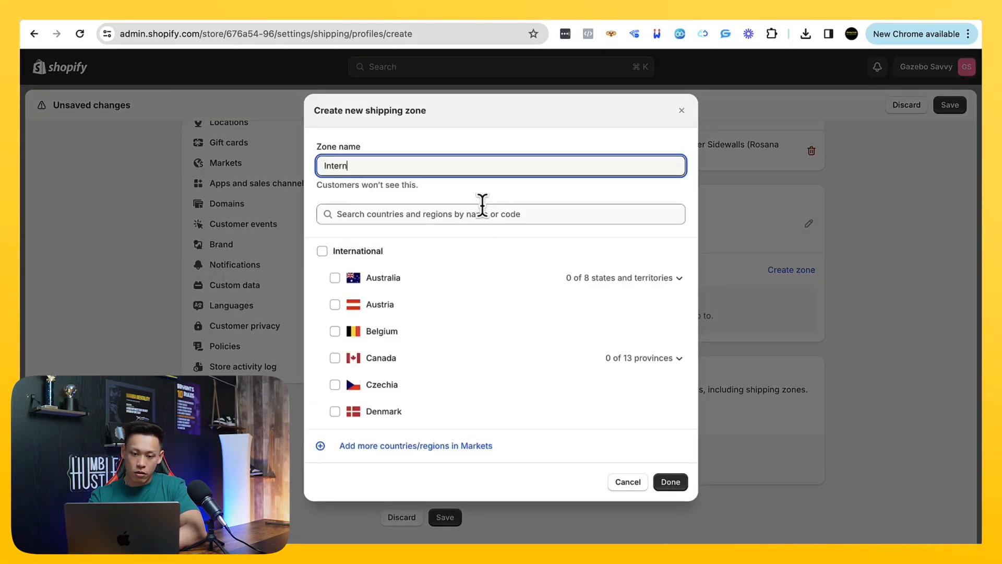
pyautogui.click(374, 255)
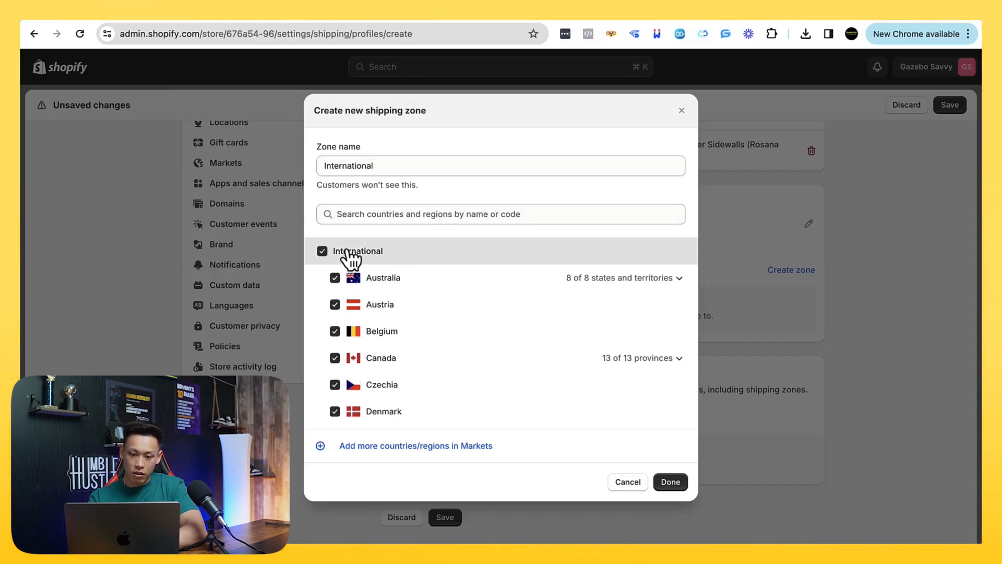
pyautogui.click(353, 216)
pyautogui.write('united states')
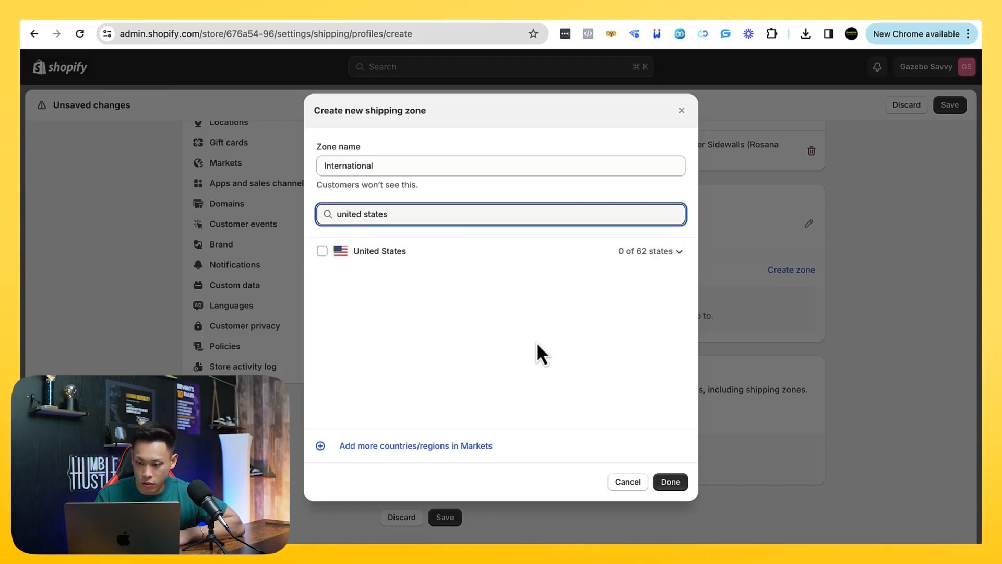
pyautogui.click(668, 483)
pyautogui.scroll(-2, 666, 368)
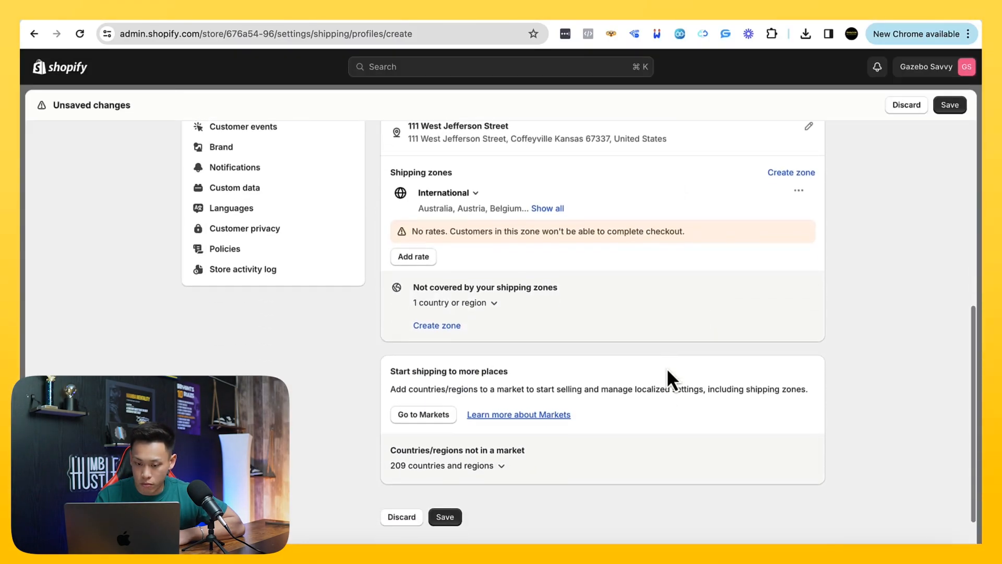
pyautogui.scroll(2, 667, 367)
pyautogui.click(950, 105)
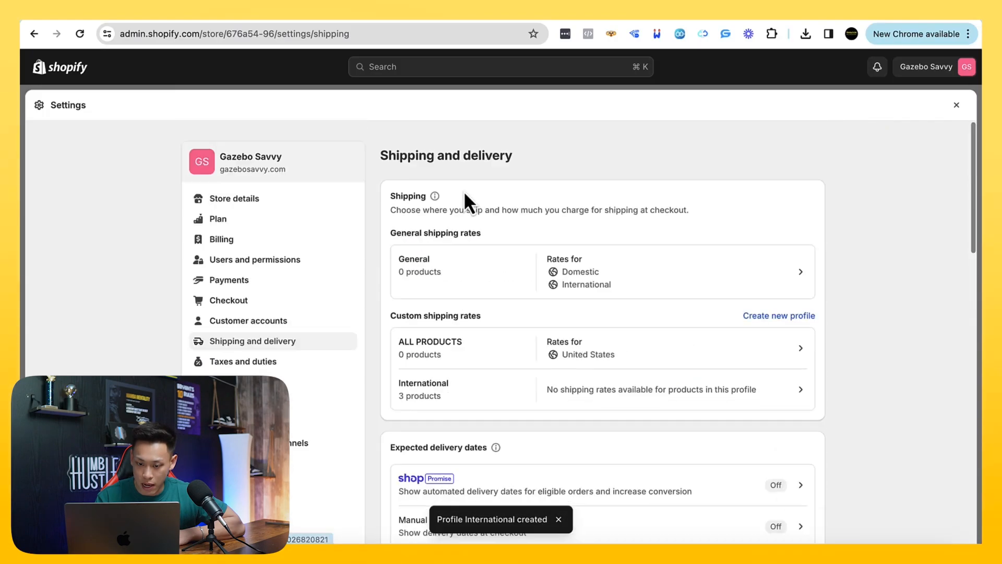
# Add a custom flat rate named FREE SHIPPING at $0.00 to the International profile's zone and save the profile
pyautogui.scroll(-5, 418, 178)
pyautogui.scroll(3, 522, 219)
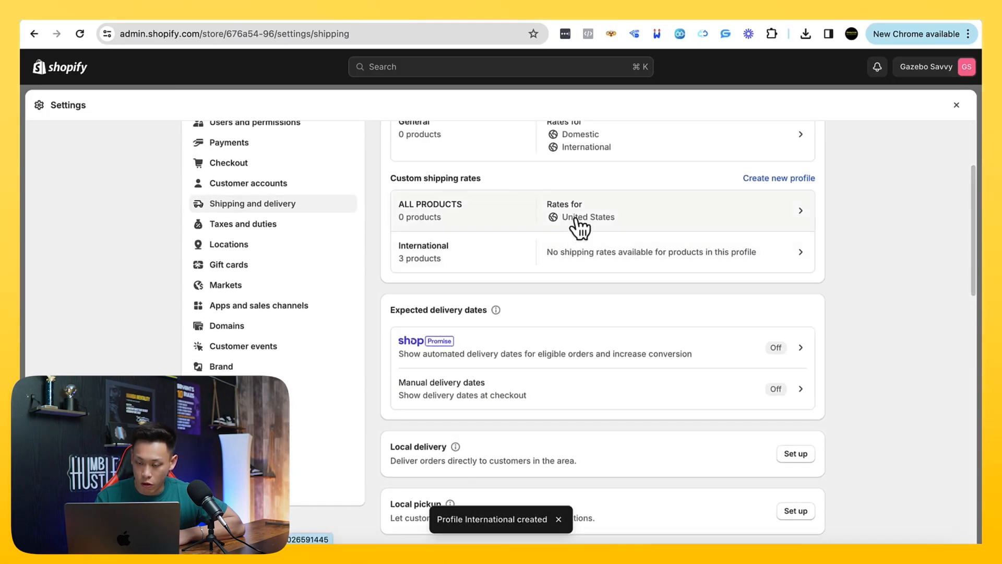
pyautogui.click(597, 253)
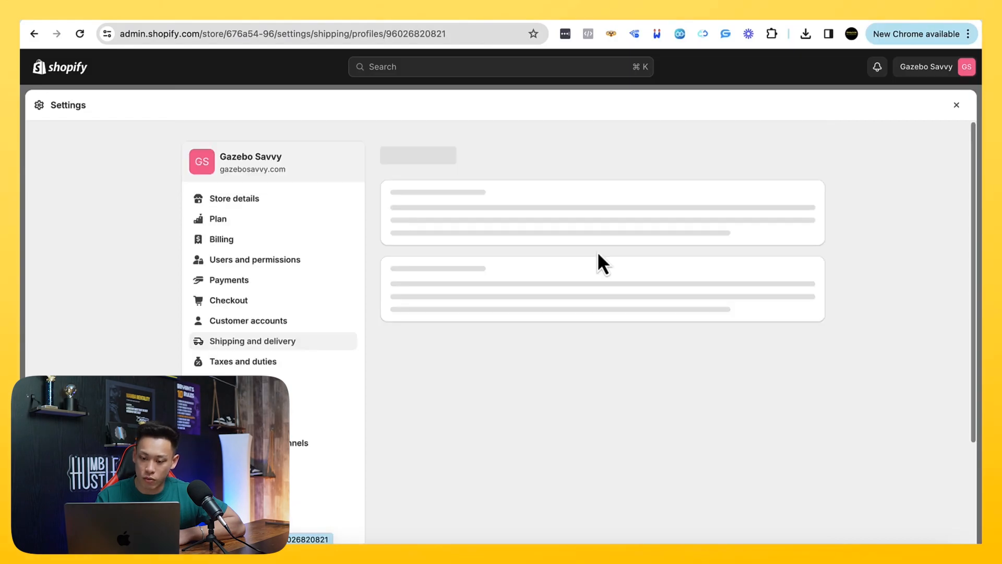
pyautogui.scroll(-3, 530, 358)
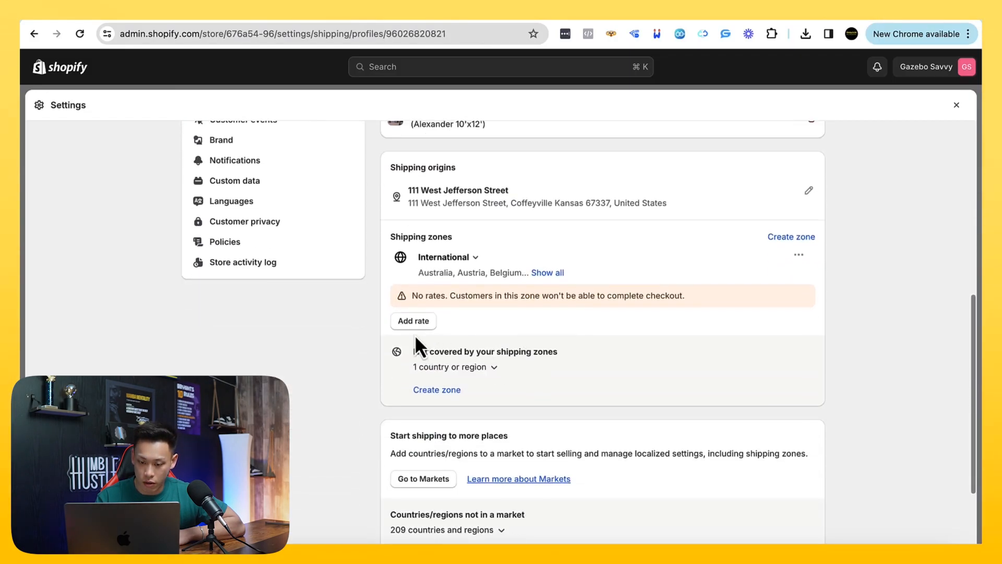
pyautogui.click(416, 323)
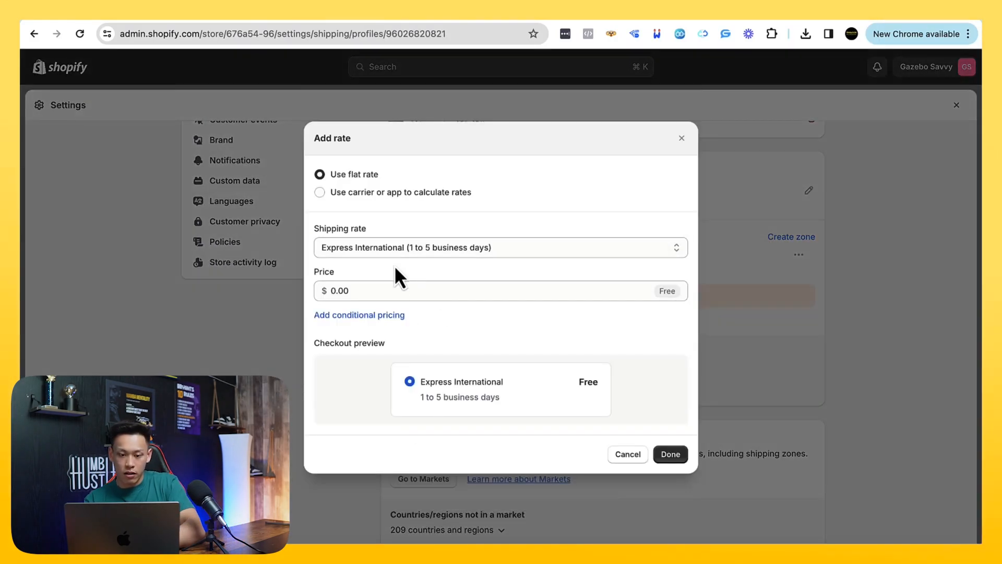
pyautogui.click(392, 249)
pyautogui.click(389, 297)
pyautogui.click(383, 254)
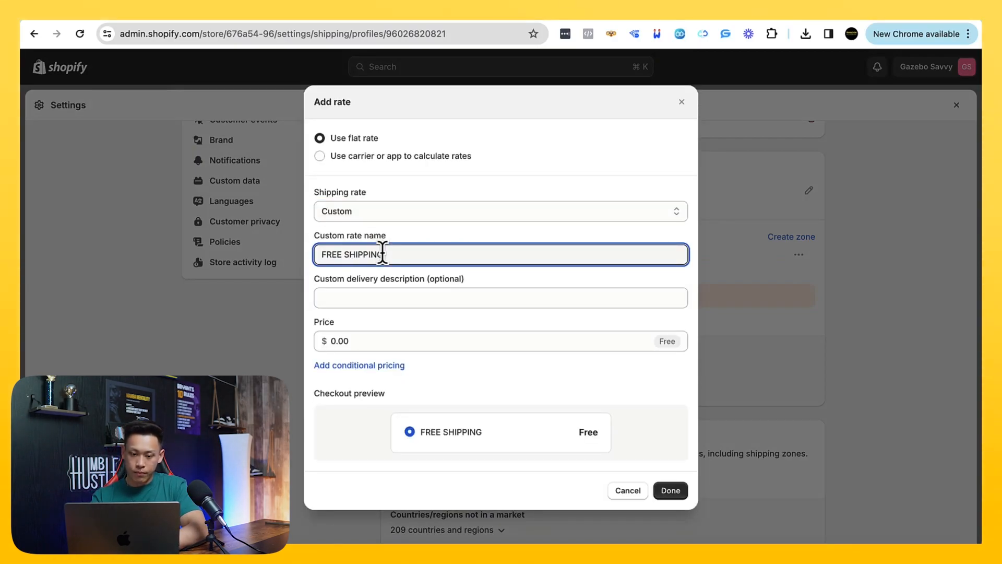
pyautogui.click(671, 490)
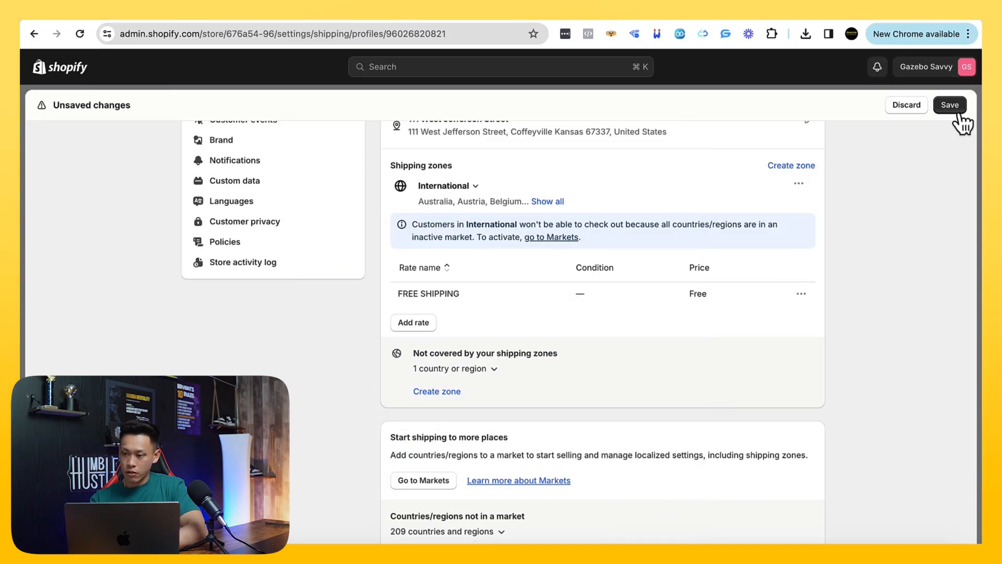
pyautogui.click(950, 107)
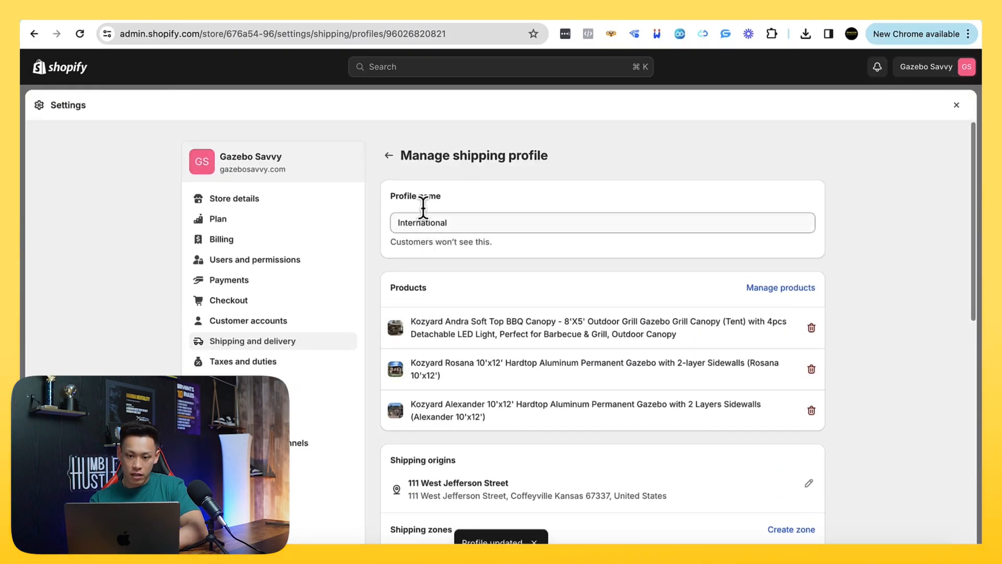
# Return to the shipping overview and open the ALL PRODUCTS profile's United States zone for editing
pyautogui.click(389, 155)
pyautogui.scroll(-3, 447, 327)
pyautogui.scroll(2, 447, 327)
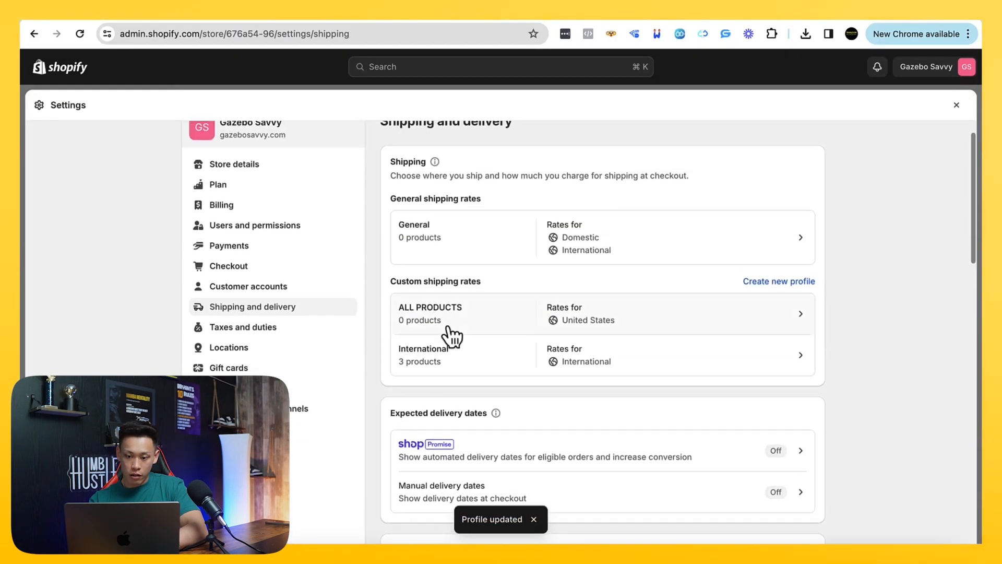
pyautogui.click(660, 314)
pyautogui.scroll(-5, 660, 311)
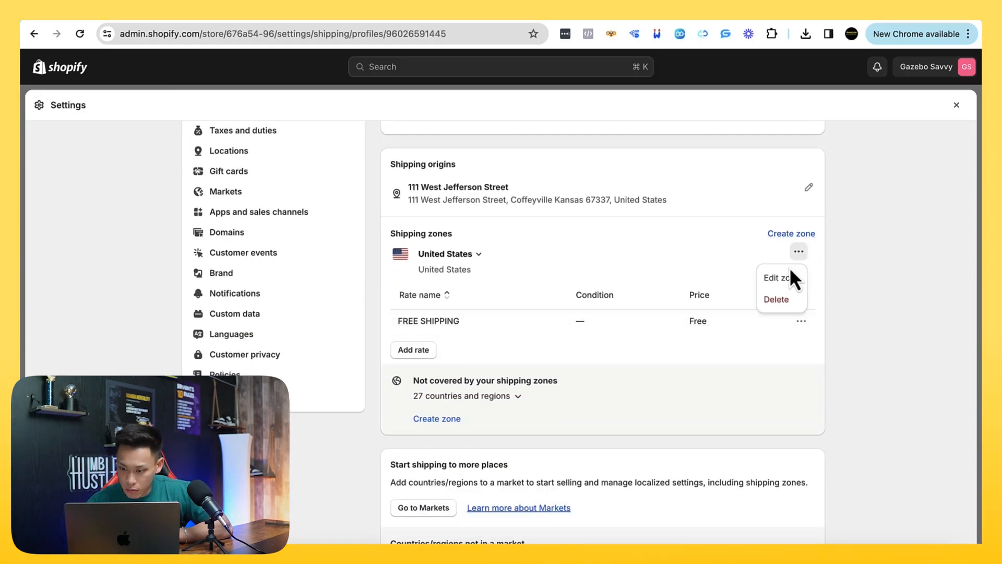
pyautogui.click(789, 275)
# Find United States in the shipping zone's country list and exclude Alaska from its states
pyautogui.click(401, 212)
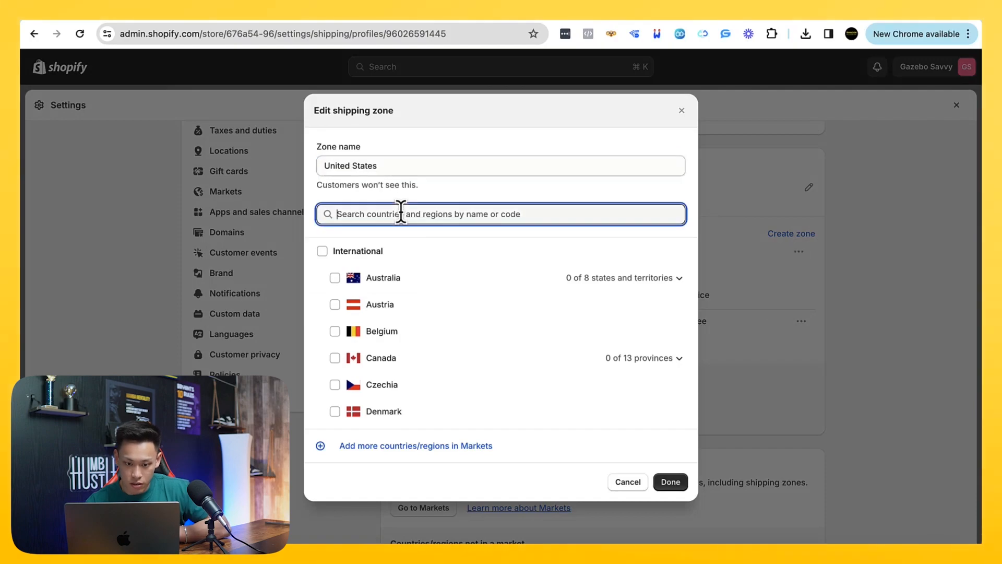
pyautogui.write('united states')
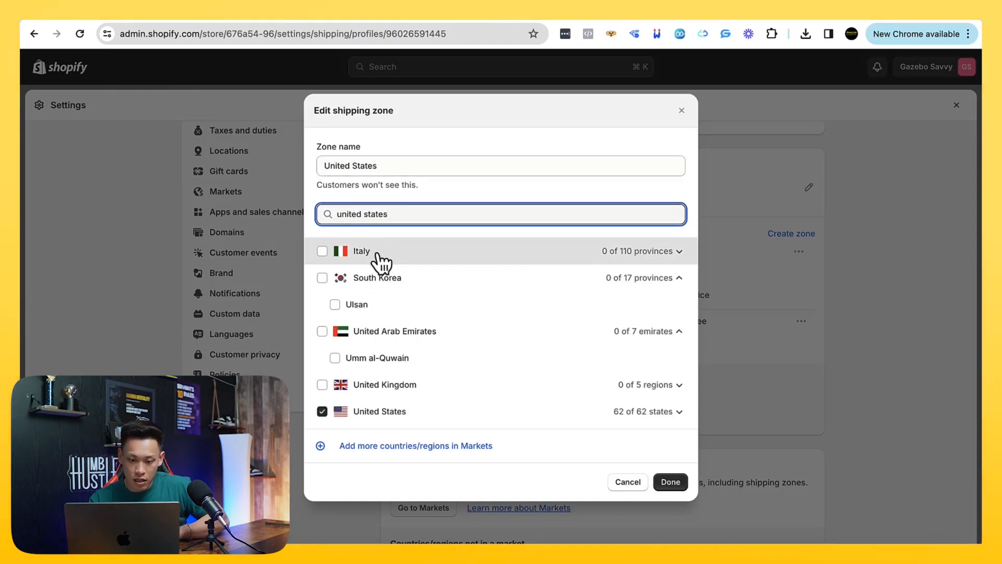
pyautogui.click(676, 256)
pyautogui.scroll(-5, 472, 394)
pyautogui.scroll(-5, 472, 393)
pyautogui.scroll(10, 472, 393)
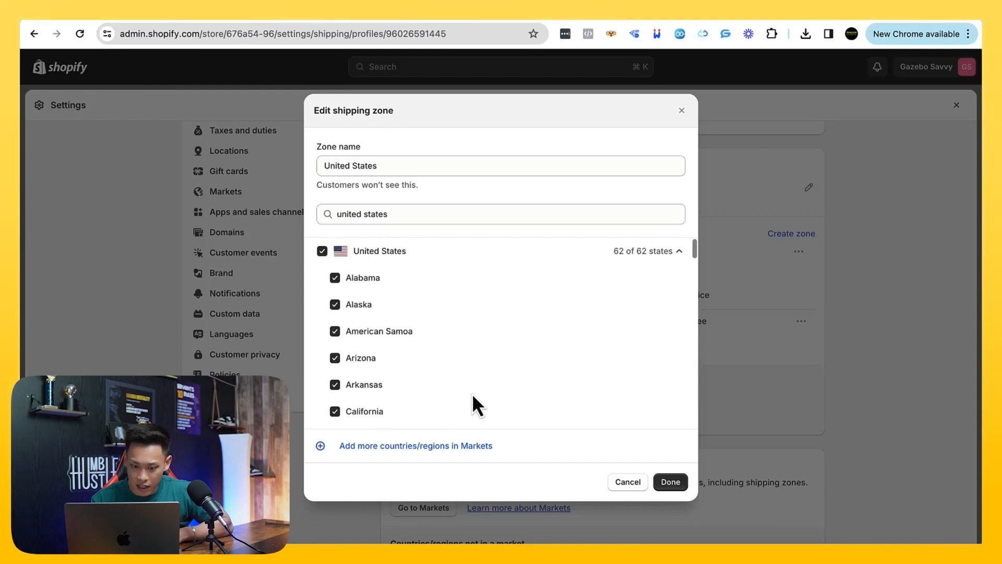
pyautogui.click(335, 306)
# Exclude Hawaii from the United States zone as well, confirm the zone changes and save the ALL PRODUCTS profile
pyautogui.scroll(-15, 450, 369)
pyautogui.scroll(7, 450, 369)
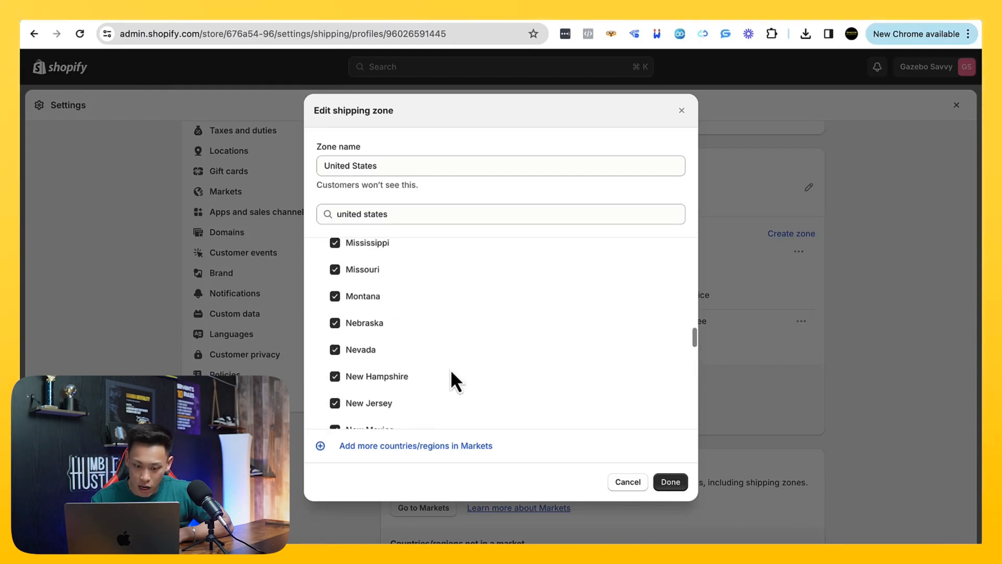
pyautogui.scroll(4, 450, 369)
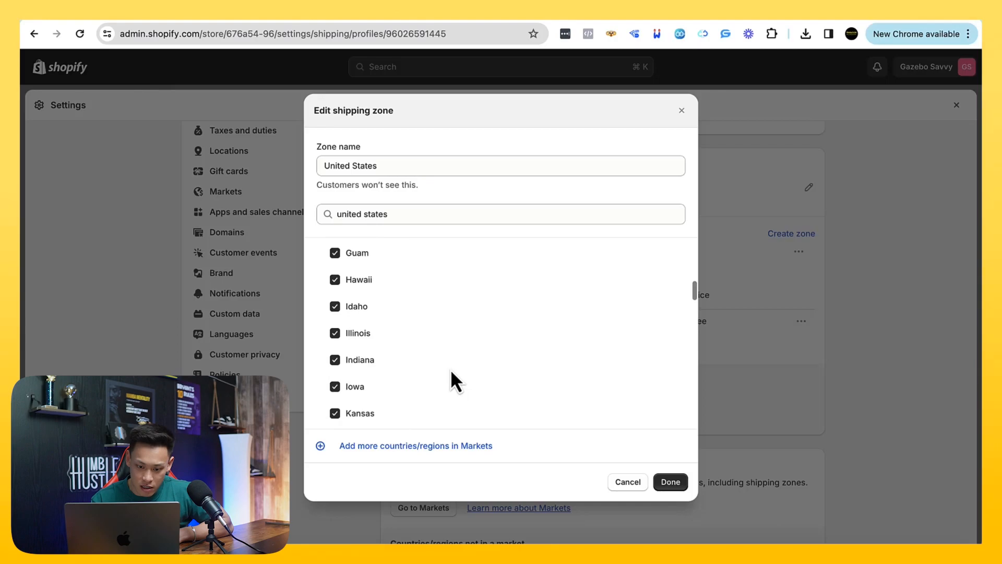
pyautogui.click(336, 304)
pyautogui.click(665, 480)
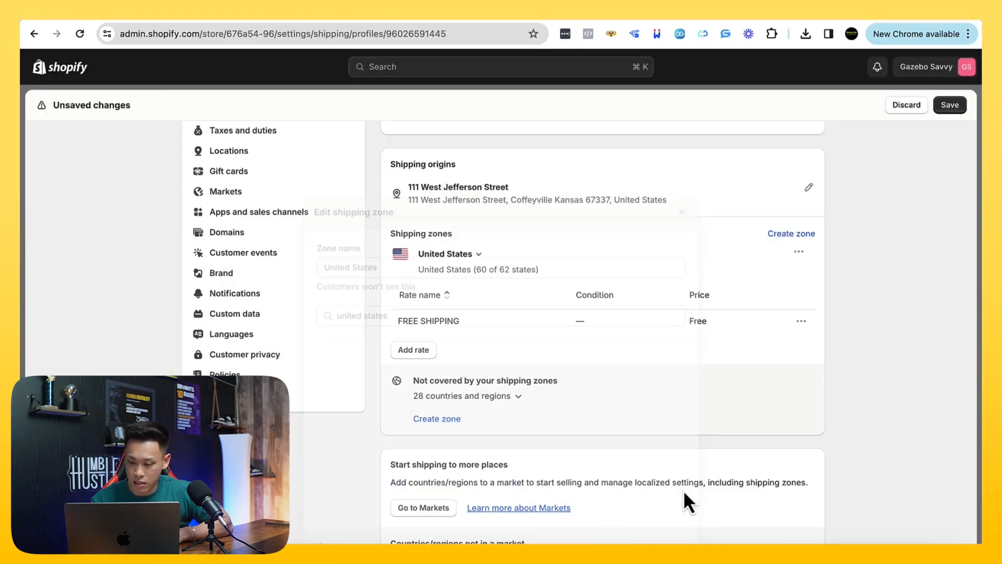
pyautogui.click(949, 105)
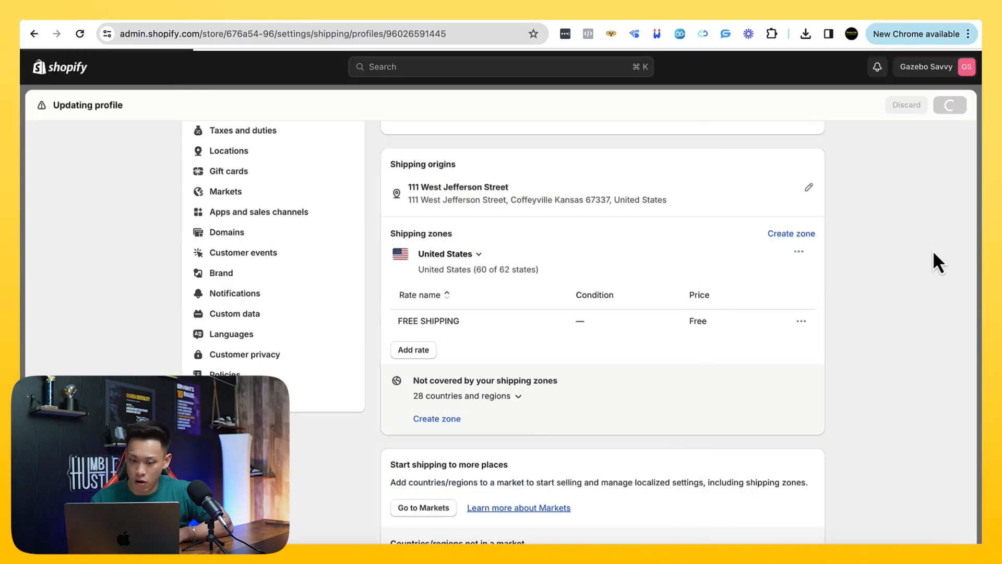
# Open the store's Taxes and duties settings and review the regional tax collection list
pyautogui.scroll(-5, 557, 284)
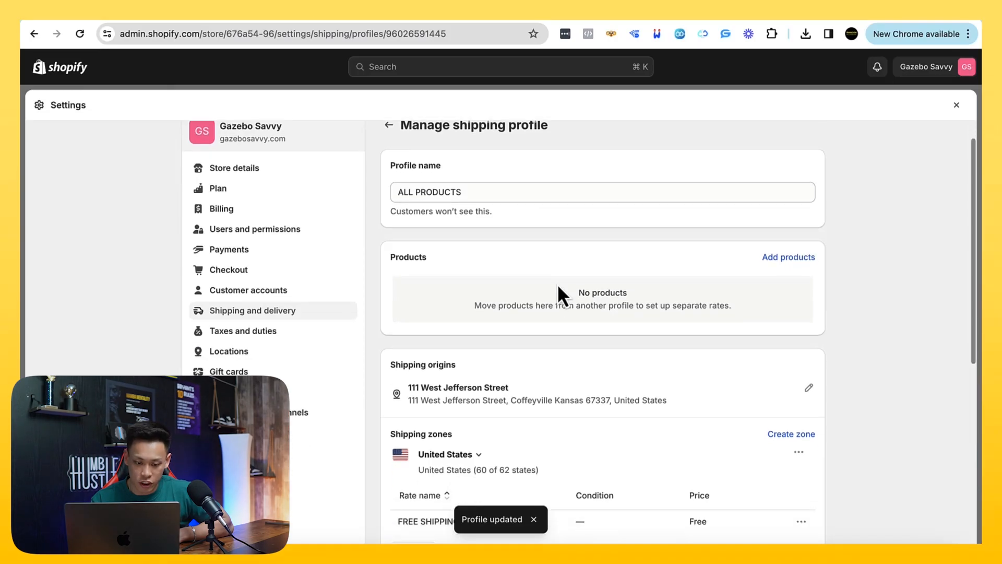
pyautogui.click(262, 180)
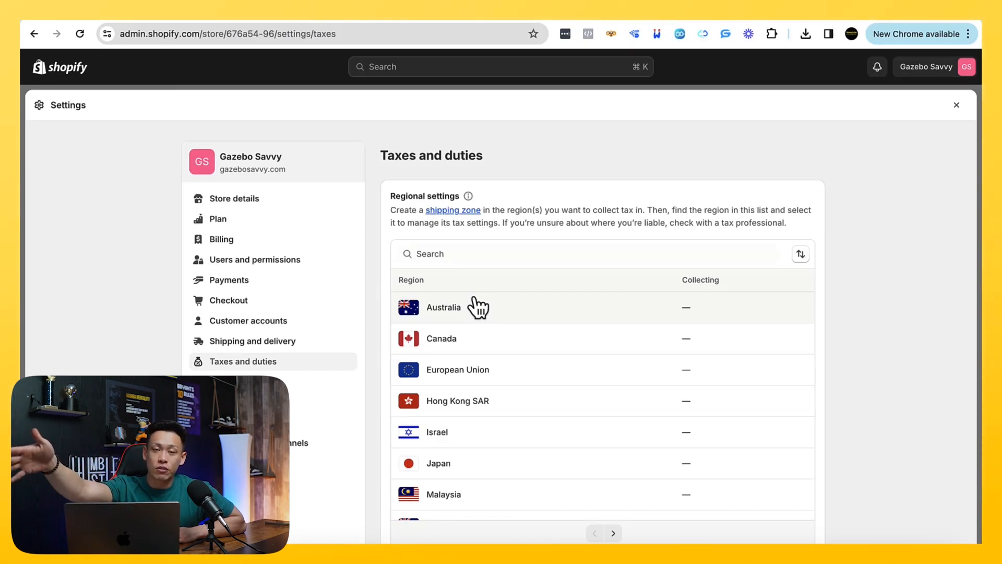
pyautogui.scroll(-3, 477, 308)
pyautogui.scroll(3, 478, 308)
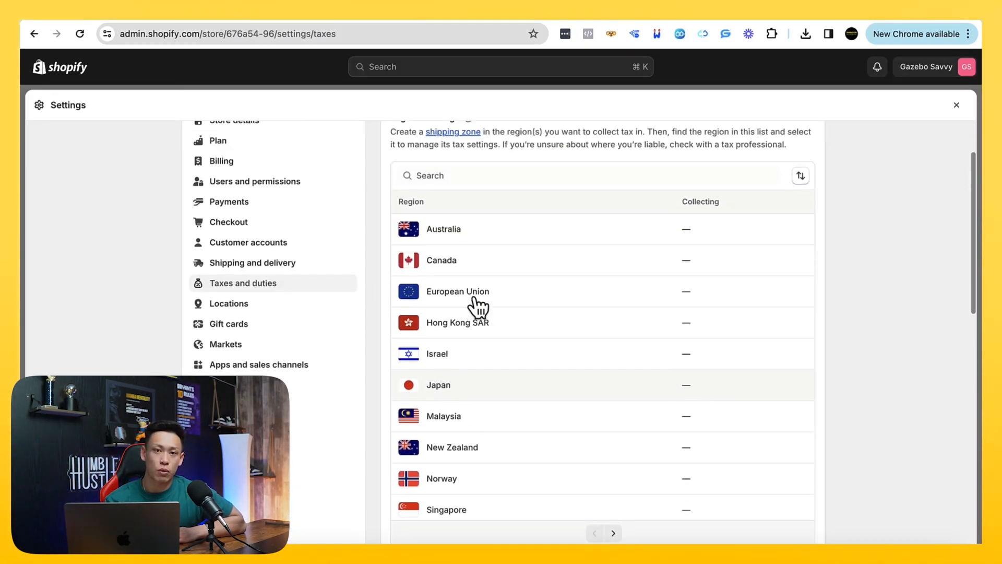
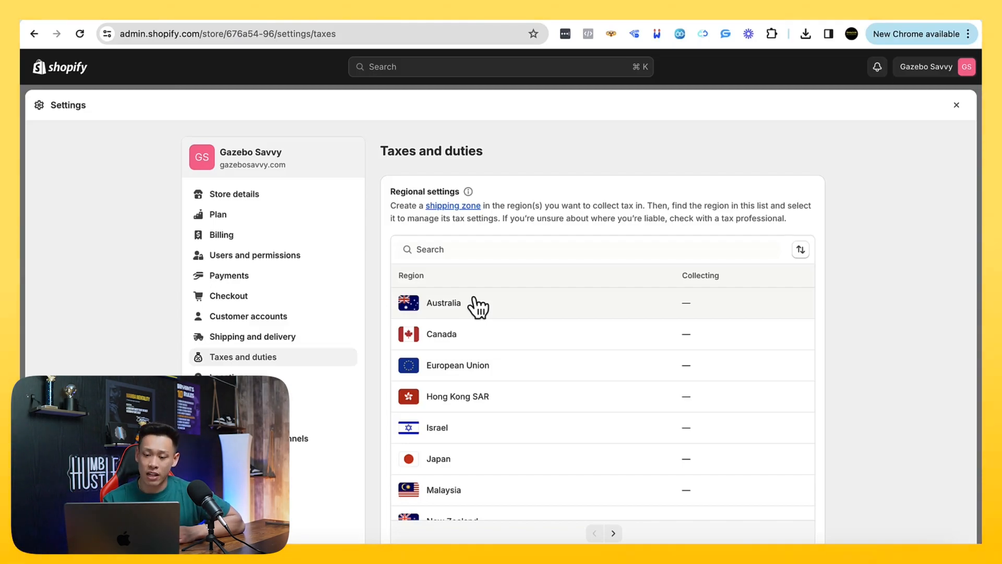
# Look through the regional tax list for the United States and open its tax settings
pyautogui.scroll(-3, 477, 307)
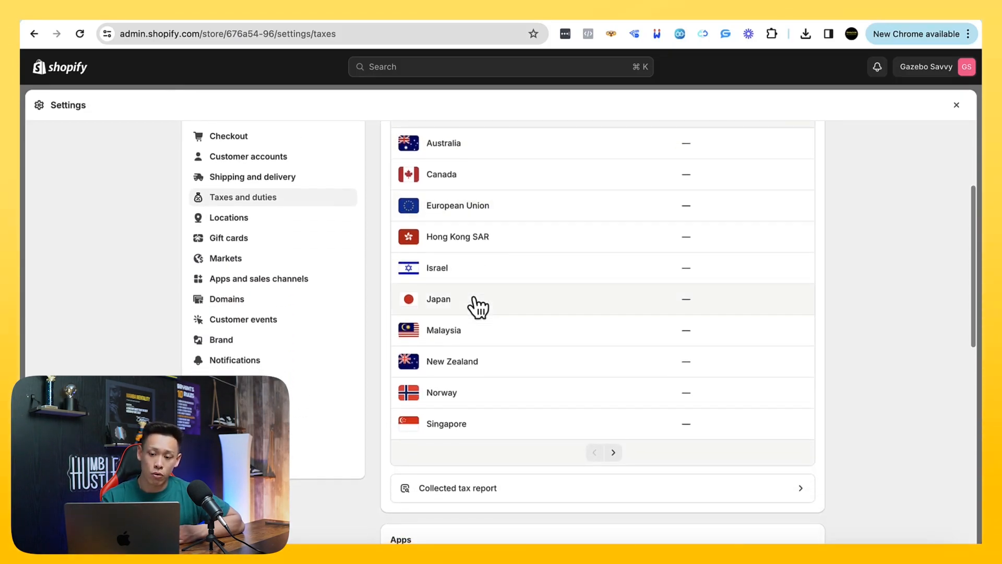
pyautogui.scroll(-1, 477, 307)
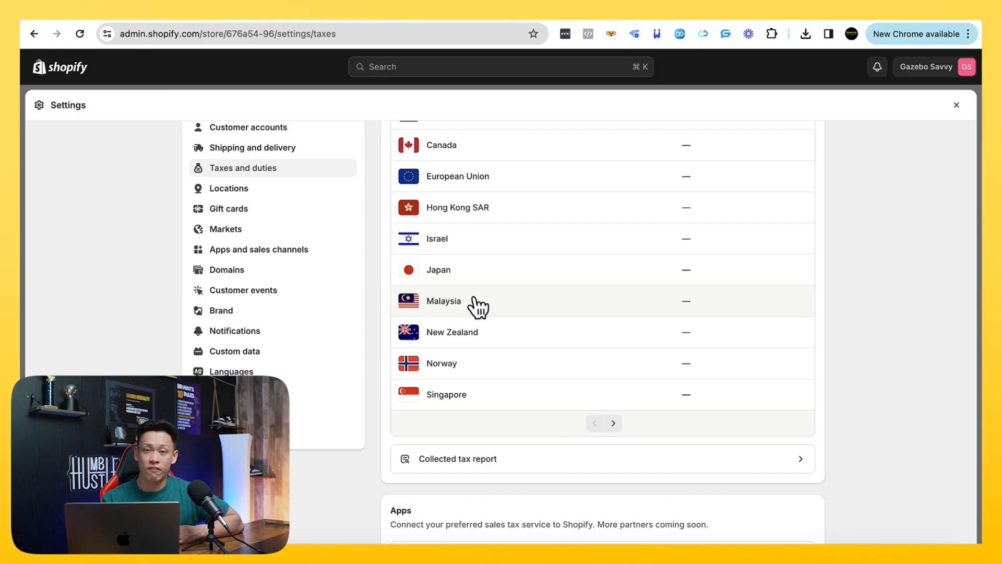
pyautogui.scroll(5, 478, 307)
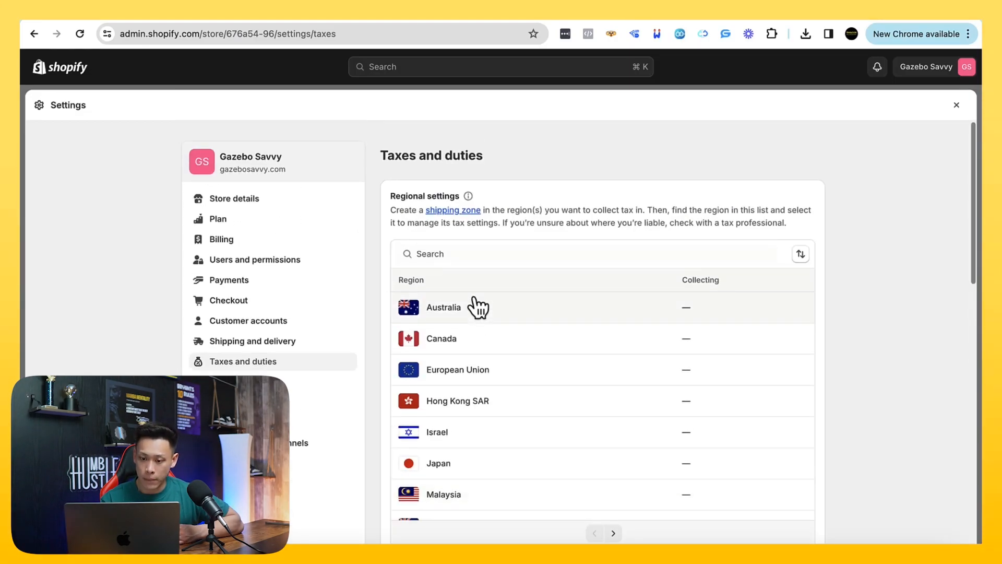
pyautogui.scroll(-5, 476, 306)
pyautogui.scroll(1, 611, 428)
pyautogui.click(612, 424)
pyautogui.scroll(1, 610, 432)
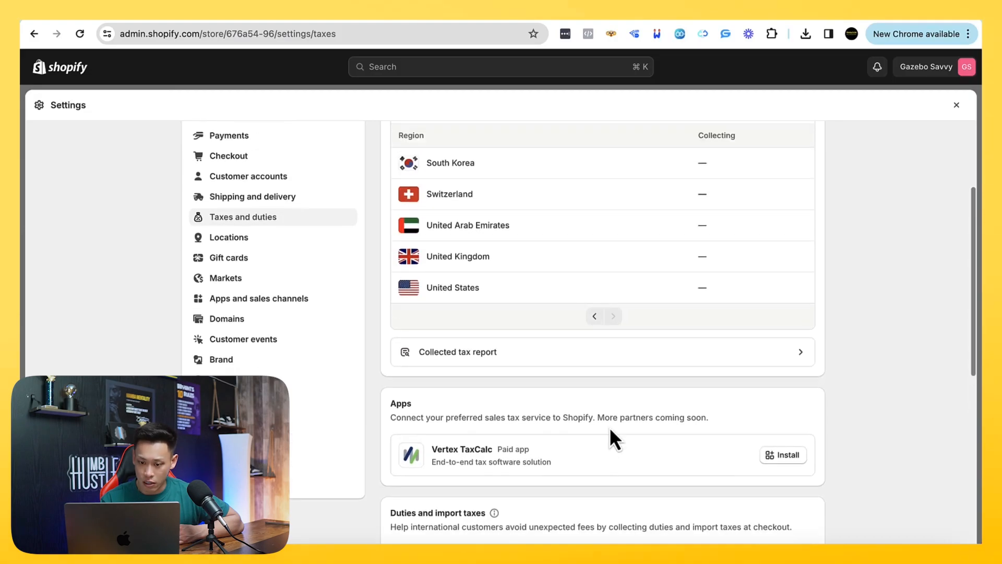
pyautogui.scroll(1, 610, 427)
pyautogui.click(684, 327)
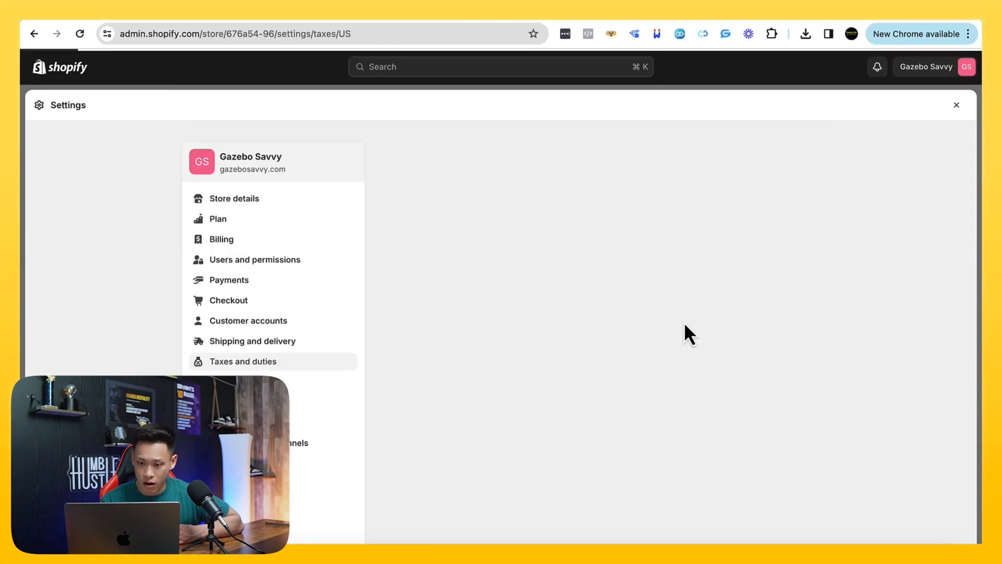
# Review the United States tax settings, compare the Shopify, Basic and Manual tax services, and return to the United States page
pyautogui.scroll(-3, 684, 325)
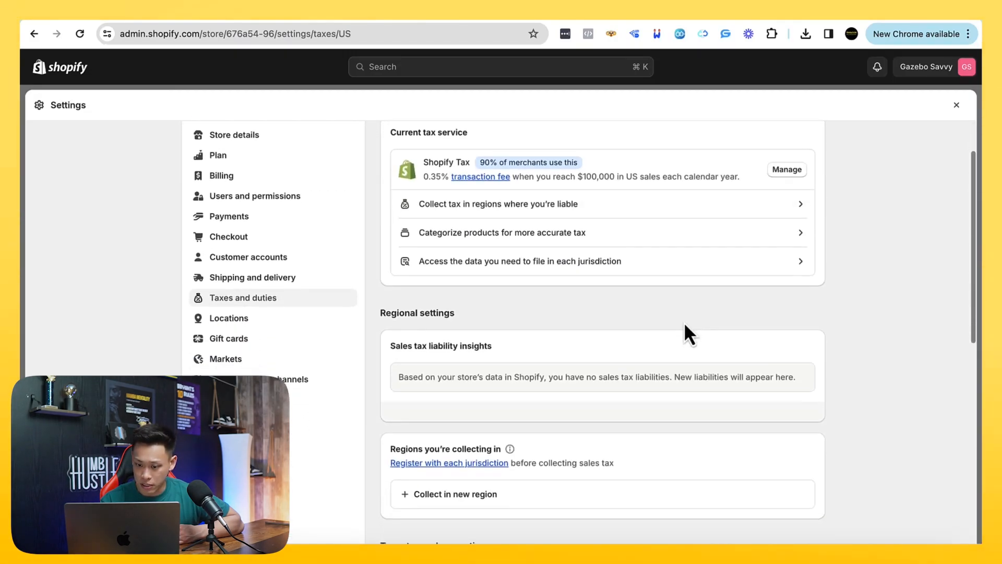
pyautogui.scroll(-8, 685, 327)
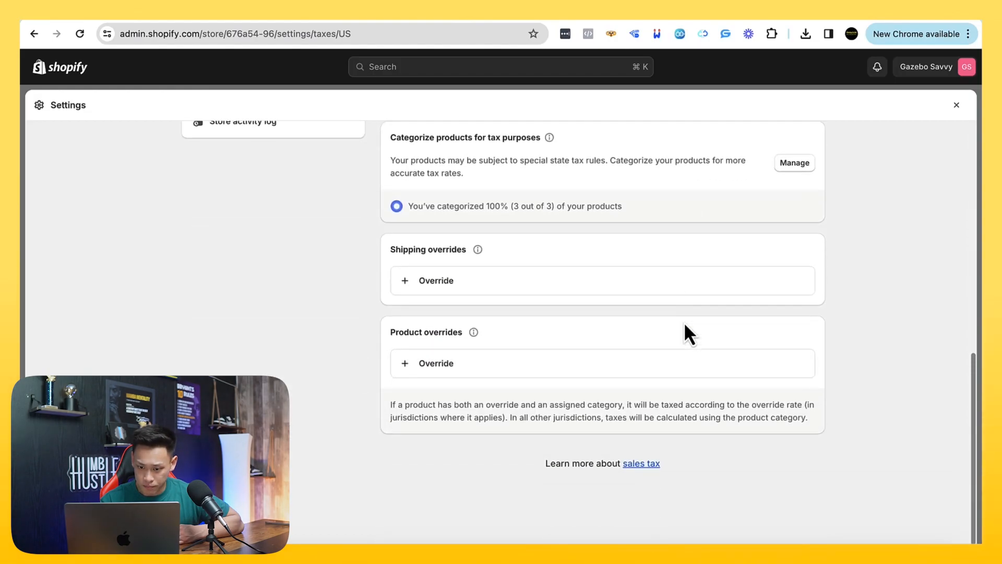
pyautogui.scroll(10, 683, 322)
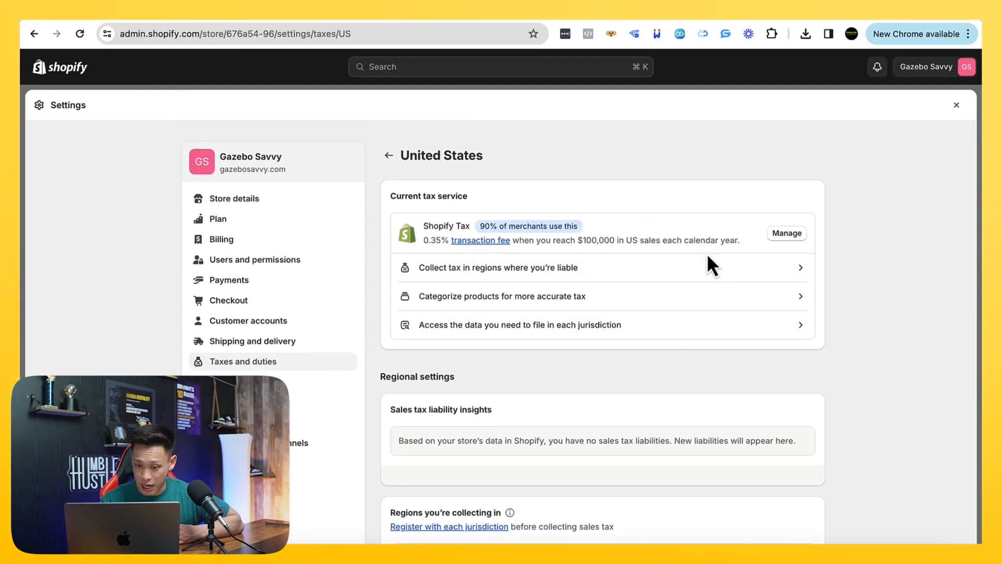
pyautogui.scroll(-1, 707, 258)
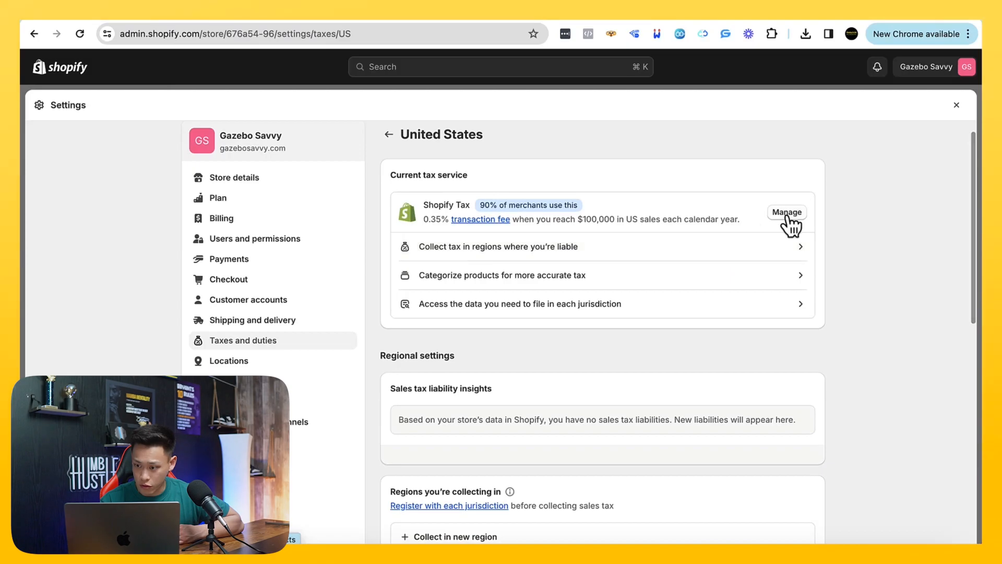
pyautogui.click(789, 218)
pyautogui.scroll(-5, 707, 267)
pyautogui.scroll(5, 710, 271)
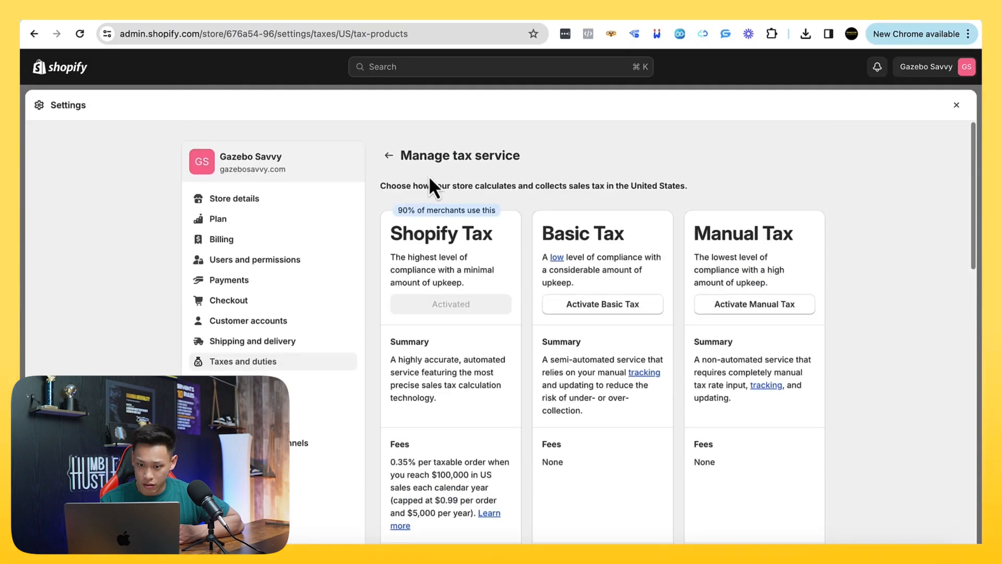
pyautogui.click(391, 155)
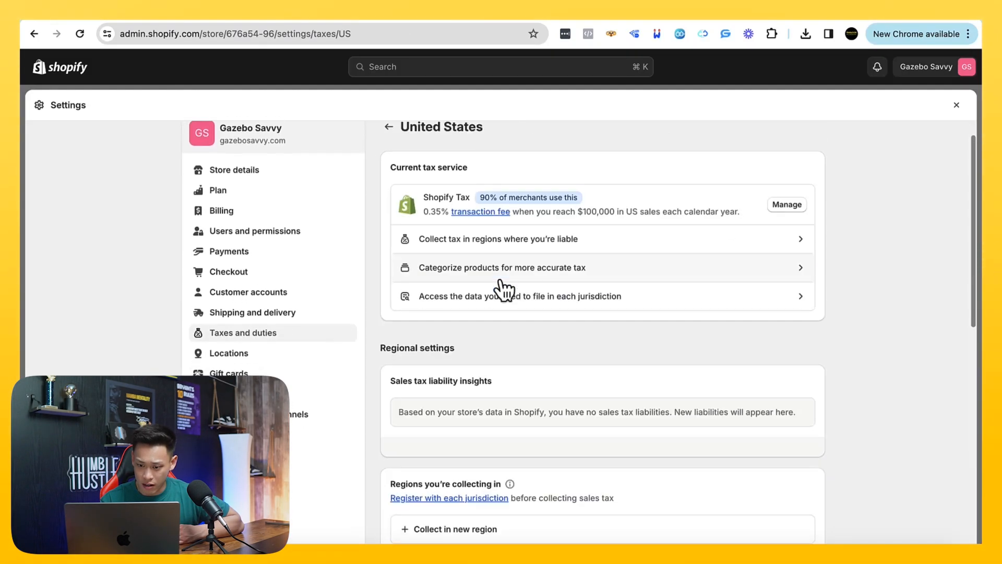
# Check the regions where tax is liable, including those needing no action, and return to the United States tax settings
pyautogui.scroll(-2, 501, 266)
pyautogui.click(503, 219)
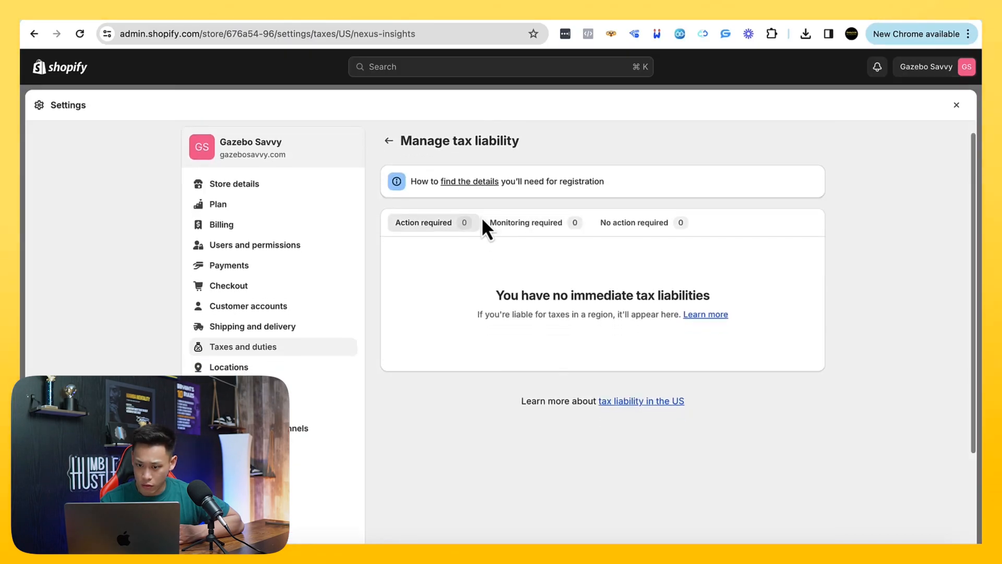
pyautogui.click(634, 224)
pyautogui.click(389, 142)
# Try adding New York as a sales tax collection region up to its Sales tax ID, and cancel the entry
pyautogui.scroll(-7, 412, 298)
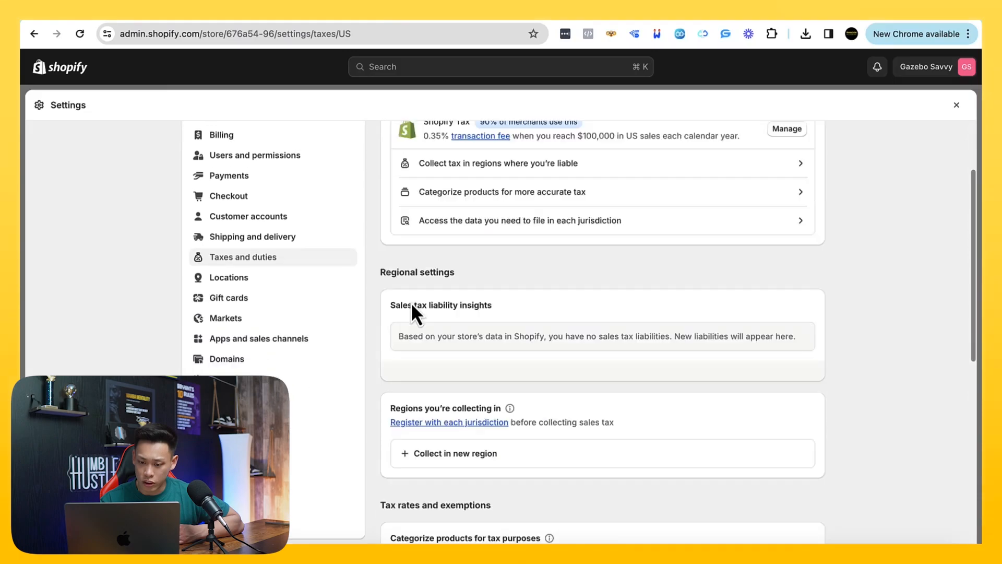
pyautogui.click(426, 214)
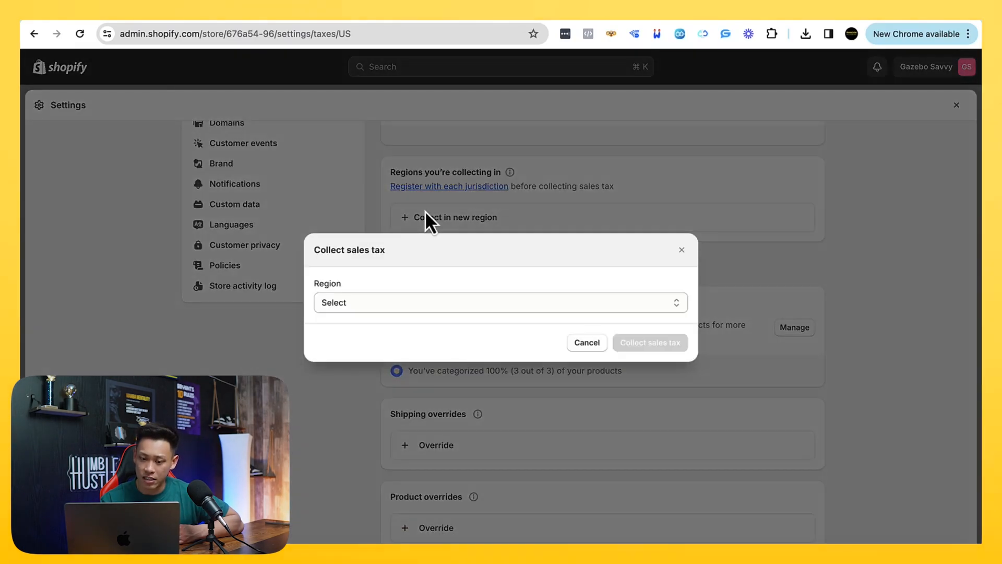
pyautogui.click(426, 307)
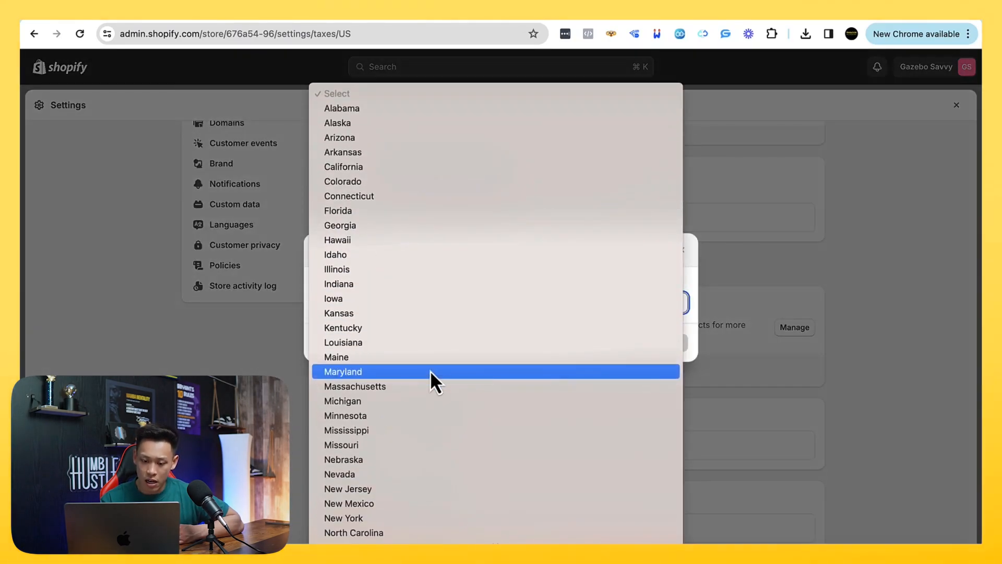
pyautogui.click(370, 517)
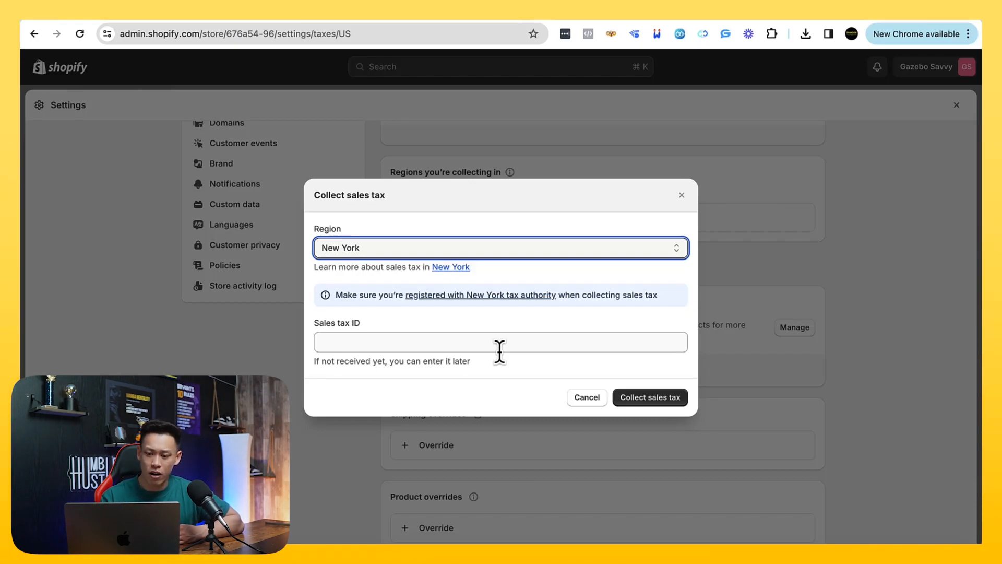
pyautogui.click(470, 347)
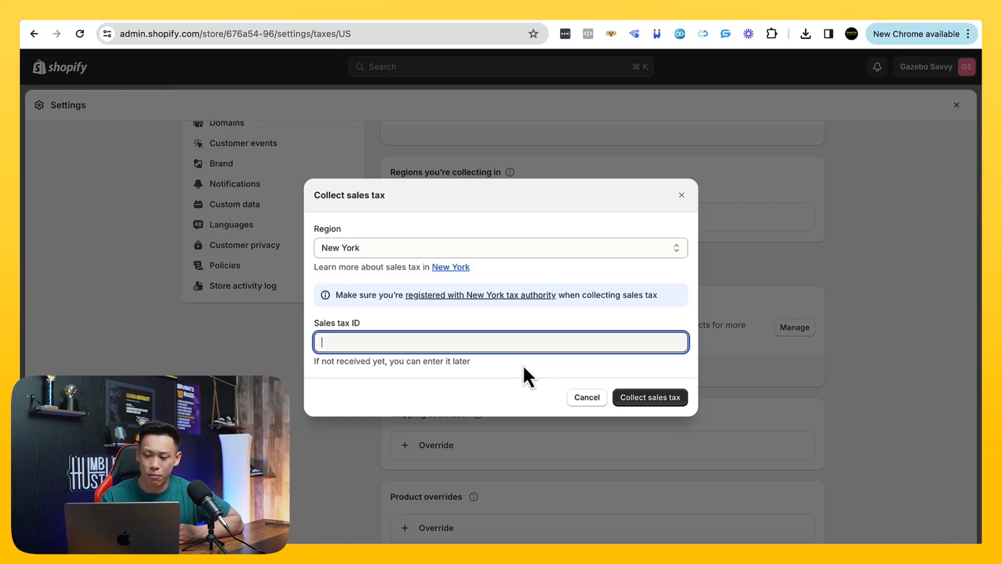
pyautogui.moveTo(363, 322); pyautogui.dragTo(324, 323)
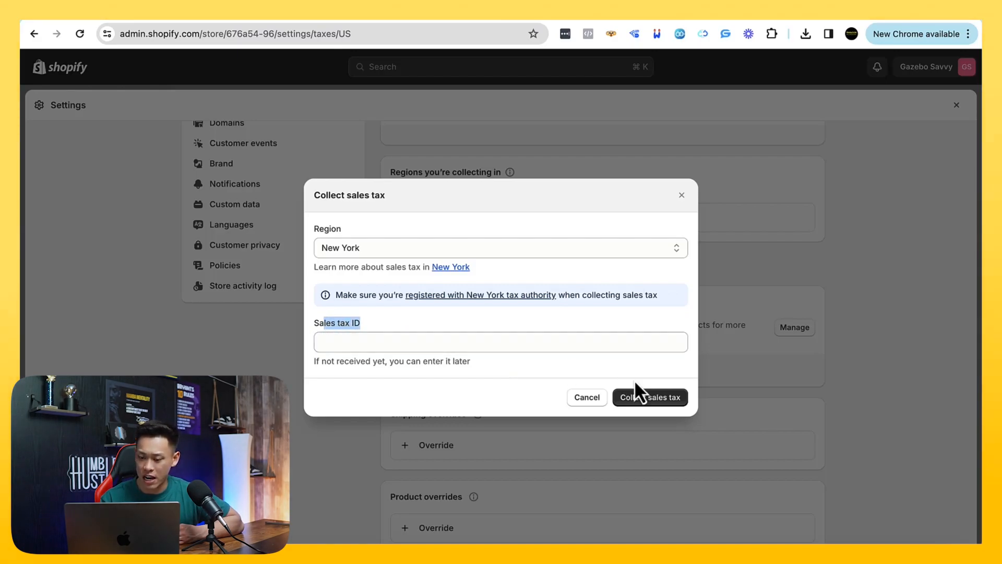
pyautogui.click(583, 402)
# Return to the Taxes and duties overview and examine the tax apps, duties and import taxes, and global settings
pyautogui.scroll(-3, 510, 406)
pyautogui.scroll(10, 510, 405)
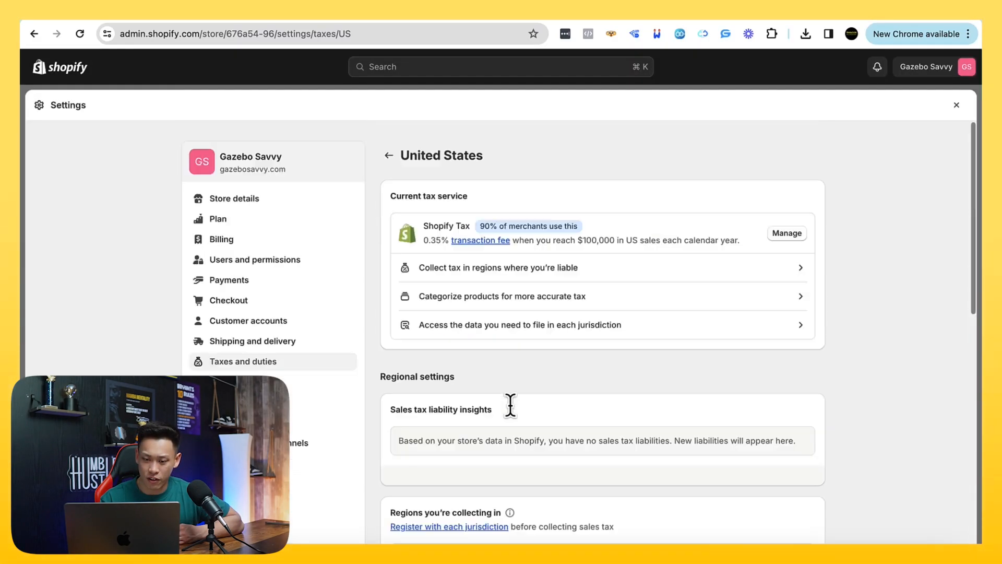
pyautogui.click(388, 156)
pyautogui.scroll(-4, 470, 344)
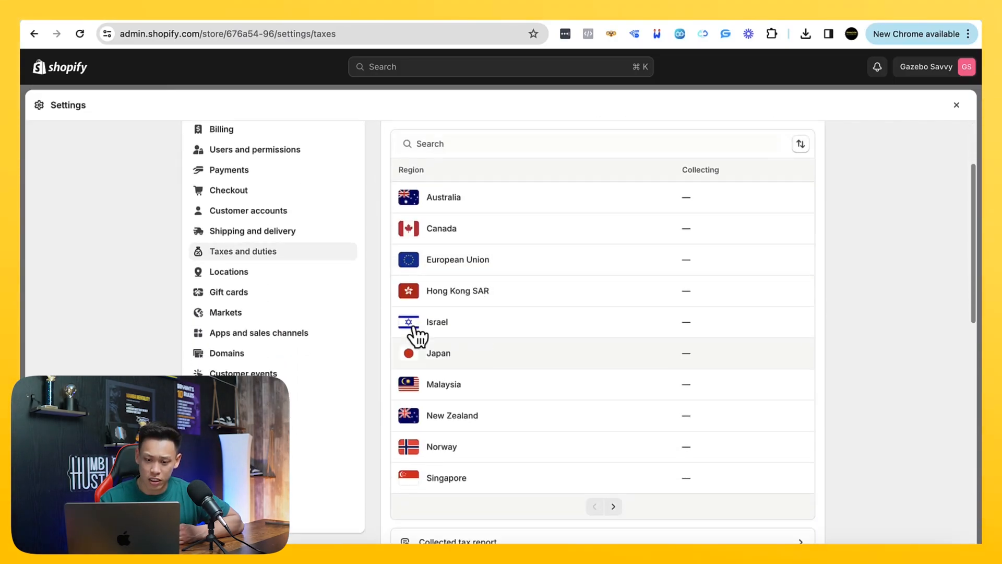
pyautogui.scroll(-10, 443, 350)
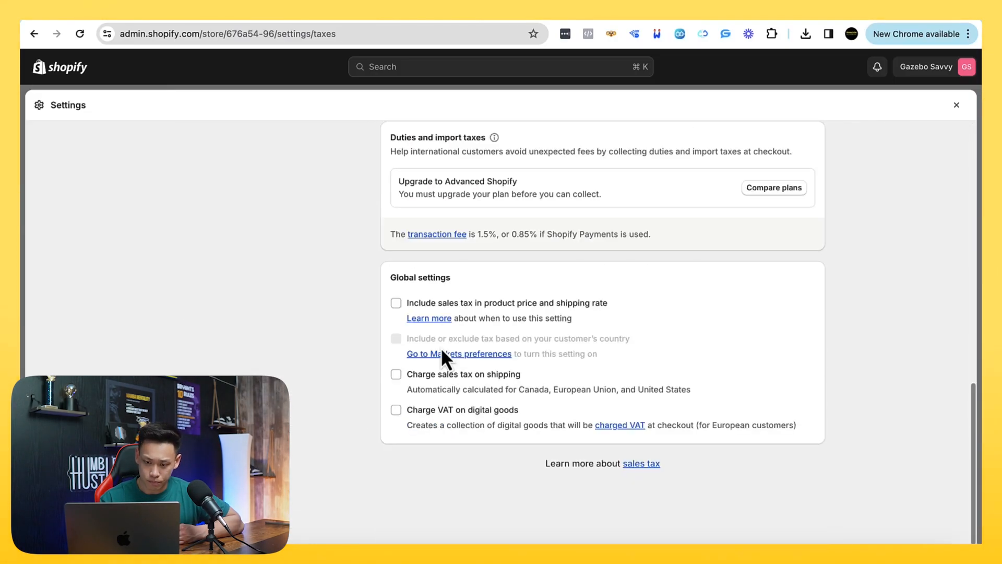
pyautogui.scroll(5, 443, 354)
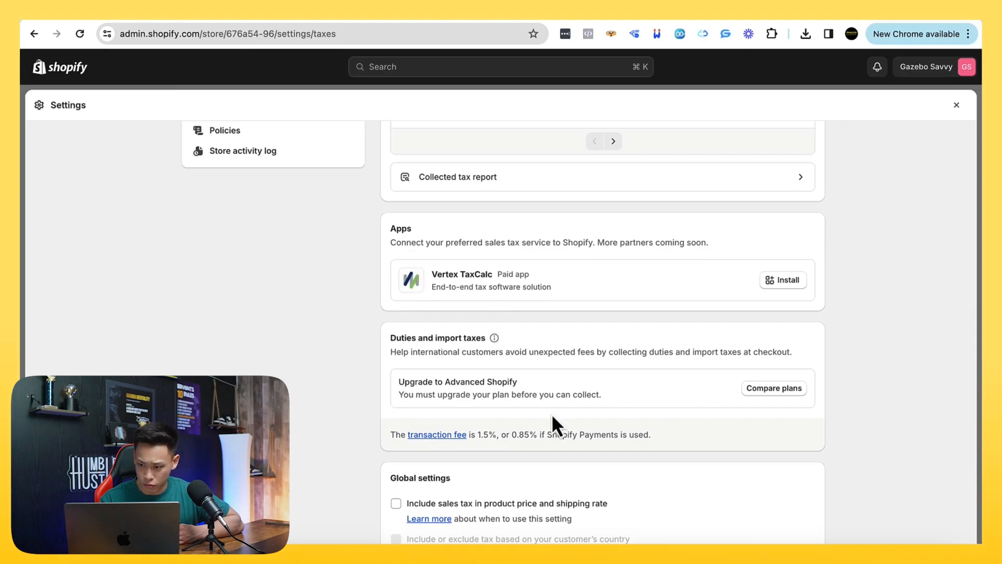
pyautogui.scroll(-2, 554, 425)
pyautogui.scroll(-1, 551, 414)
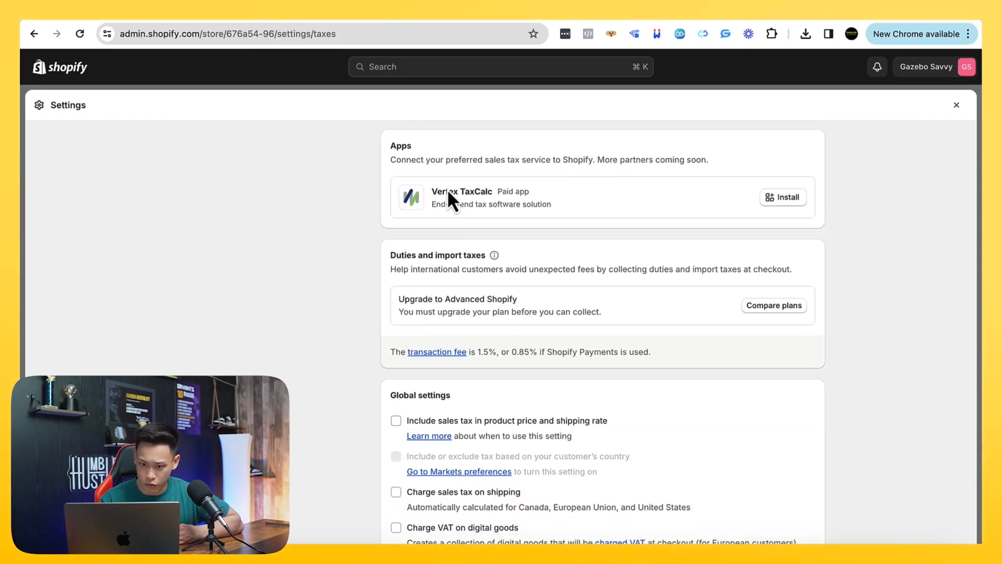
pyautogui.scroll(-3, 467, 278)
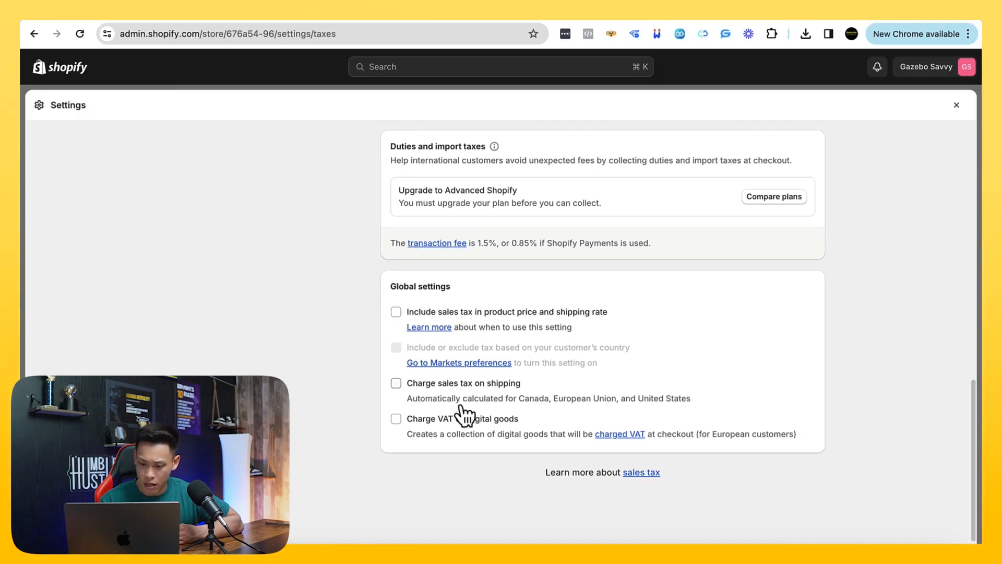
pyautogui.scroll(8, 463, 414)
pyautogui.scroll(10, 464, 415)
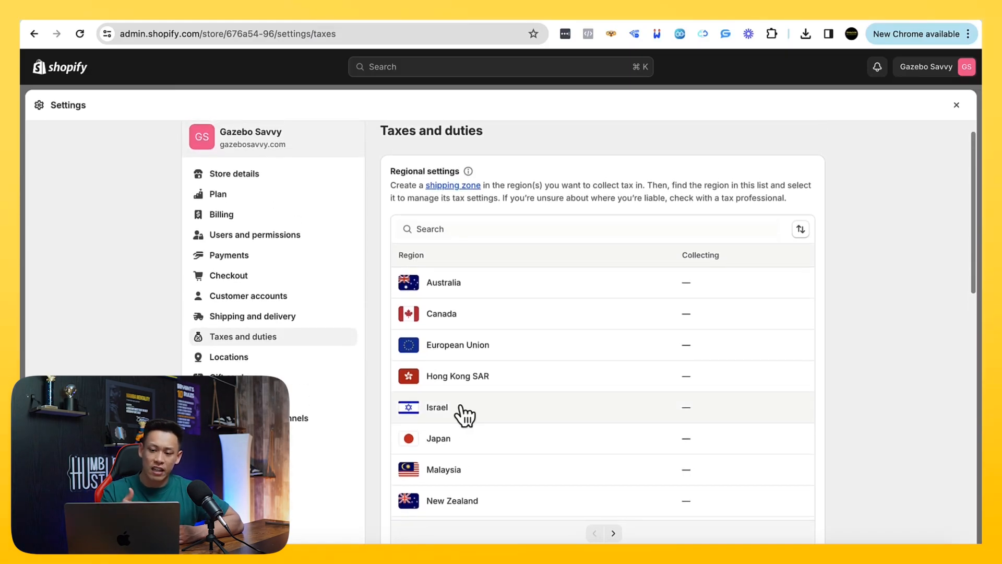
pyautogui.scroll(-1, 320, 373)
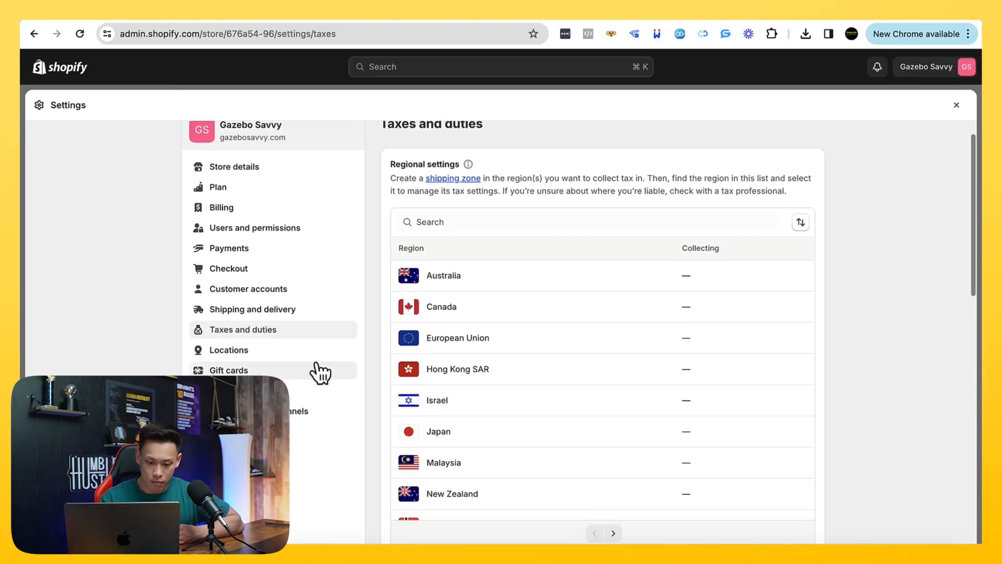
# Review the store's Locations settings, and switch to the iPostal1 website to examine its digital mailbox plans
pyautogui.click(286, 351)
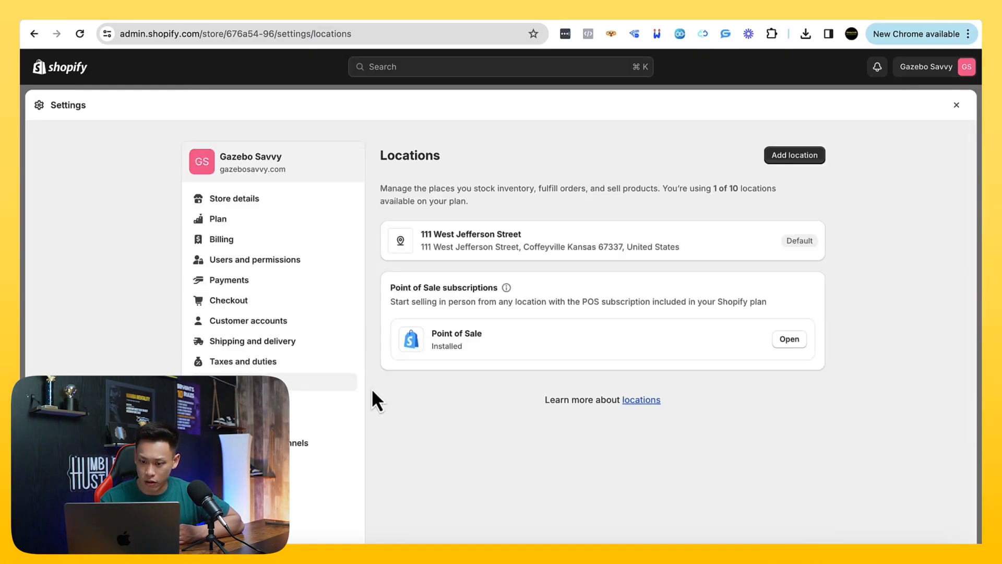
pyautogui.scroll(-1, 372, 390)
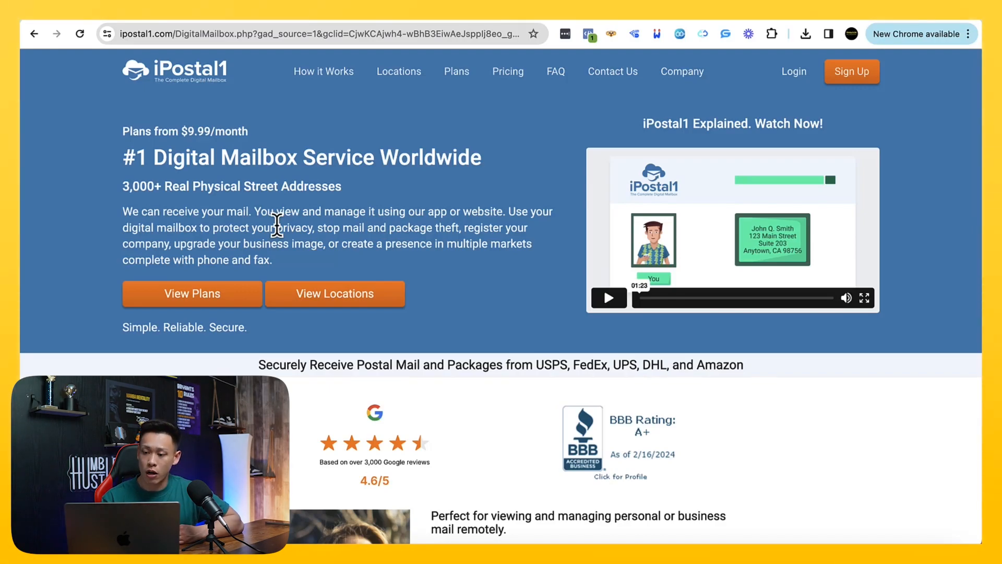
pyautogui.scroll(-10, 277, 226)
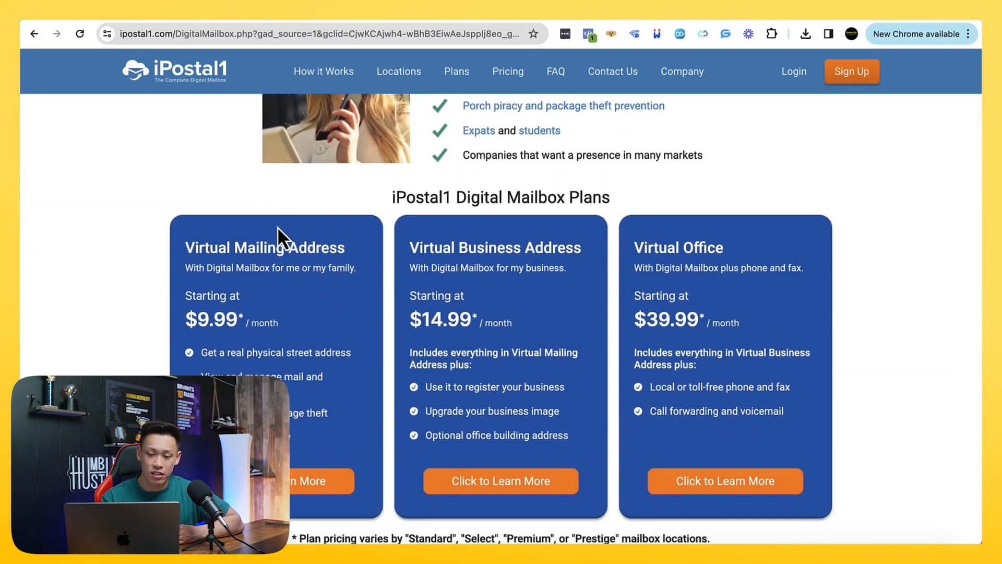
pyautogui.scroll(8, 277, 227)
pyautogui.scroll(-9, 277, 227)
pyautogui.scroll(-9, 278, 225)
pyautogui.scroll(15, 277, 227)
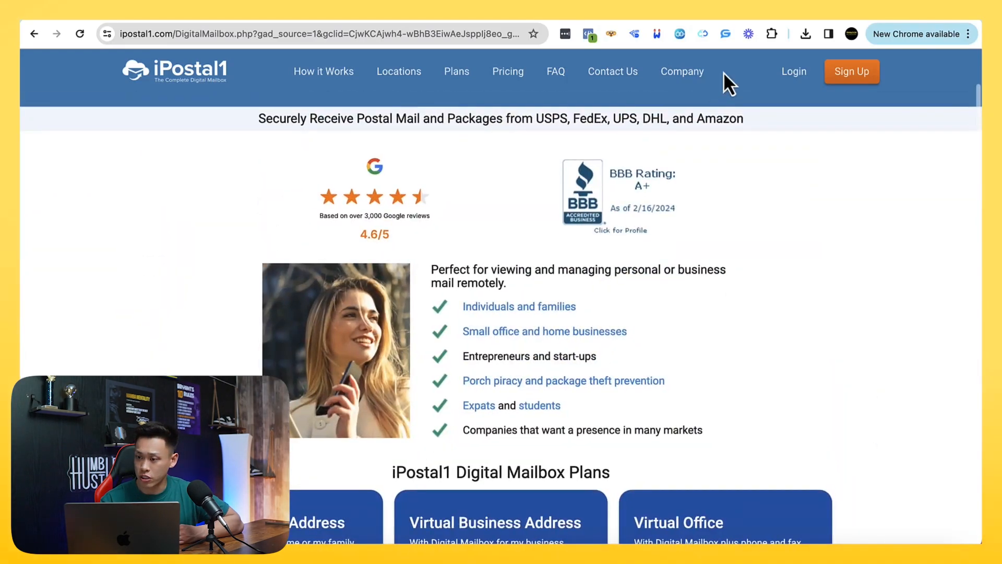
# Switch back to the Shopify store settings and look at the Gift cards and Markets settings
pyautogui.click(893, 20)
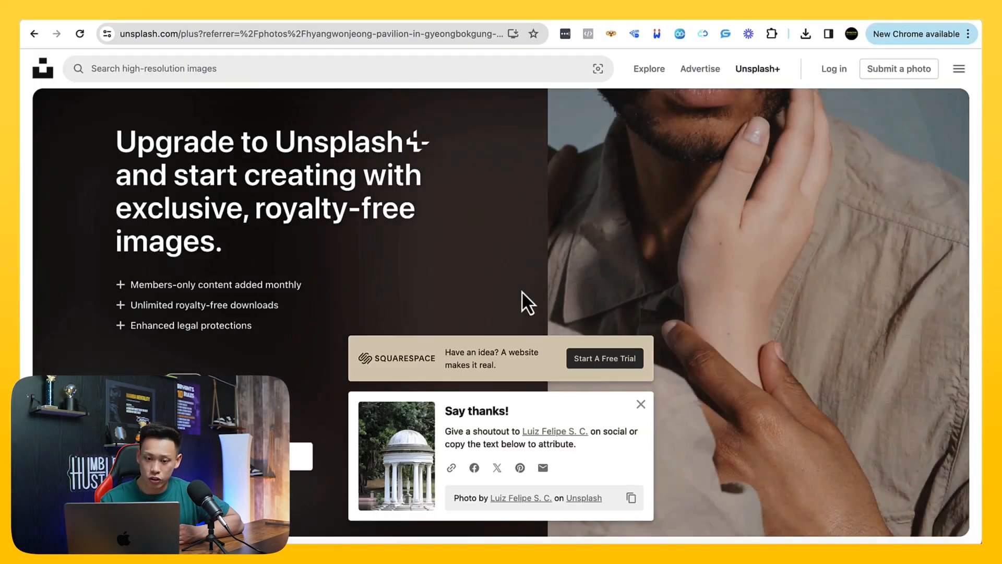
pyautogui.click(209, 21)
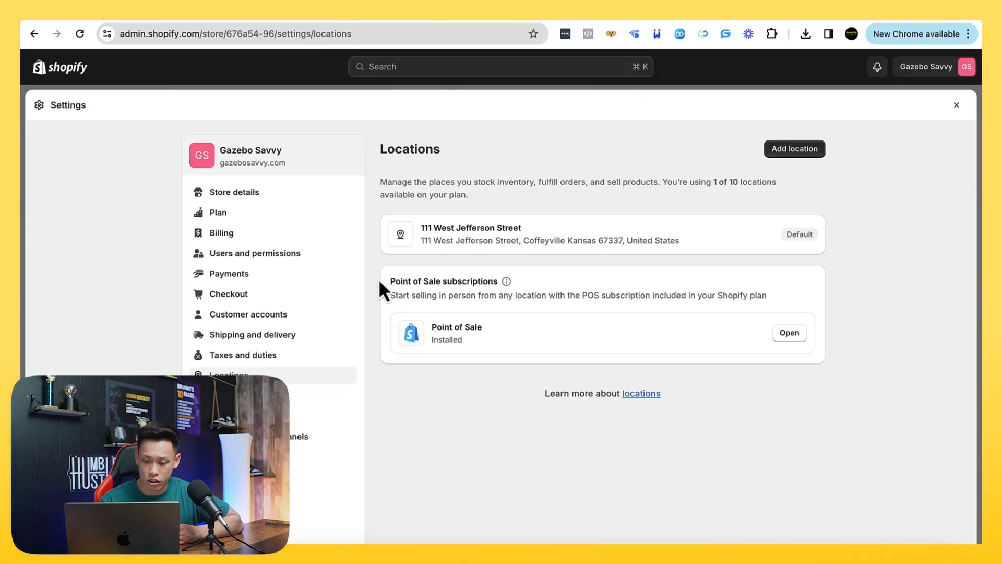
pyautogui.scroll(-3, 285, 342)
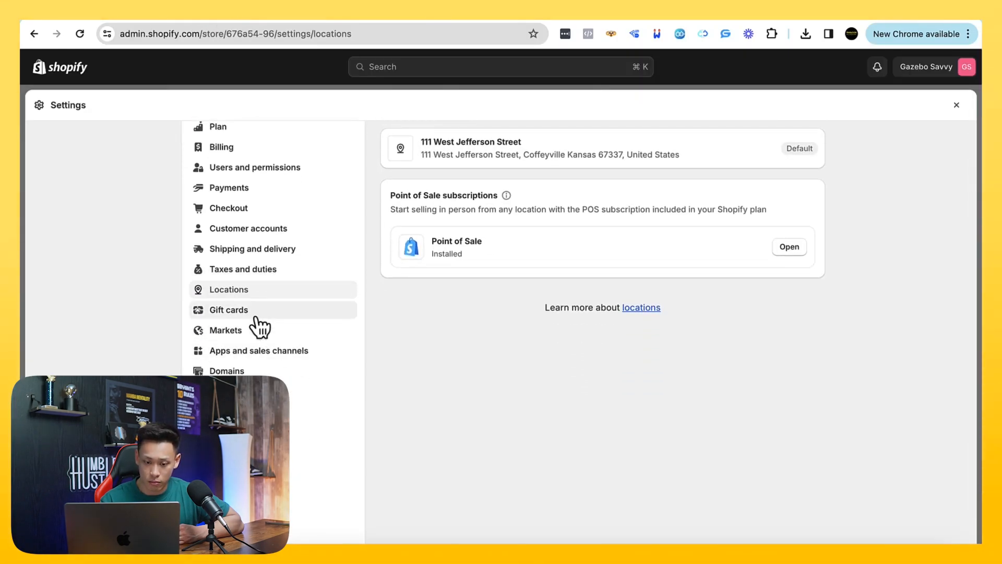
pyautogui.click(258, 312)
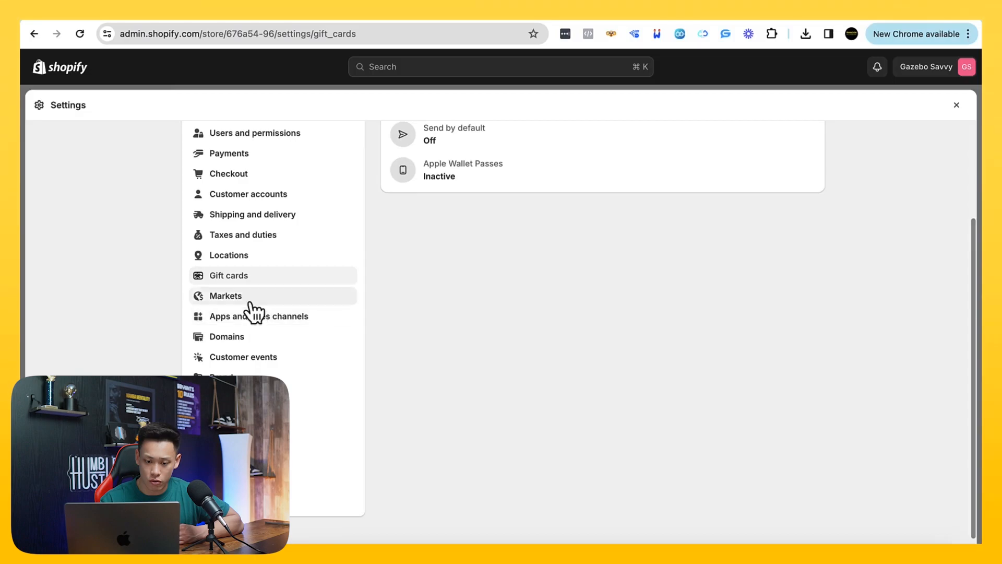
pyautogui.click(249, 303)
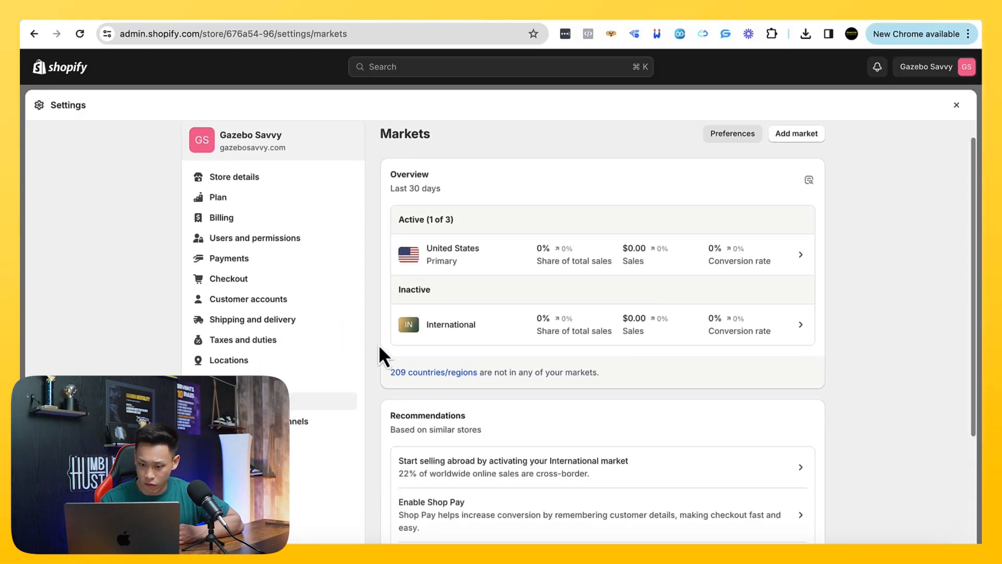
# Look over the Markets overview and review the installed entries in the Apps and sales channels settings
pyautogui.scroll(-3, 380, 350)
pyautogui.scroll(4, 380, 350)
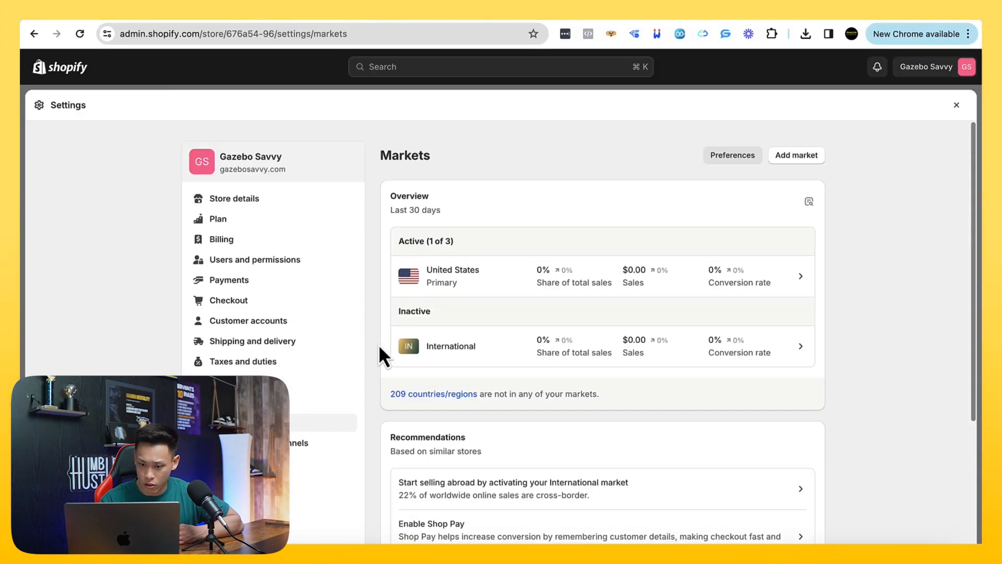
pyautogui.scroll(-2, 313, 360)
pyautogui.click(295, 353)
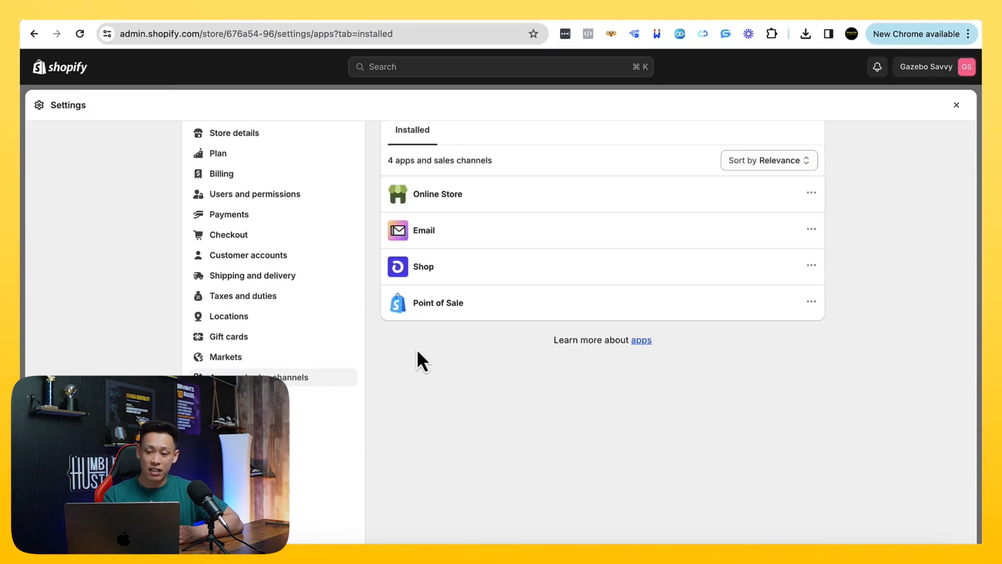
pyautogui.scroll(1, 417, 352)
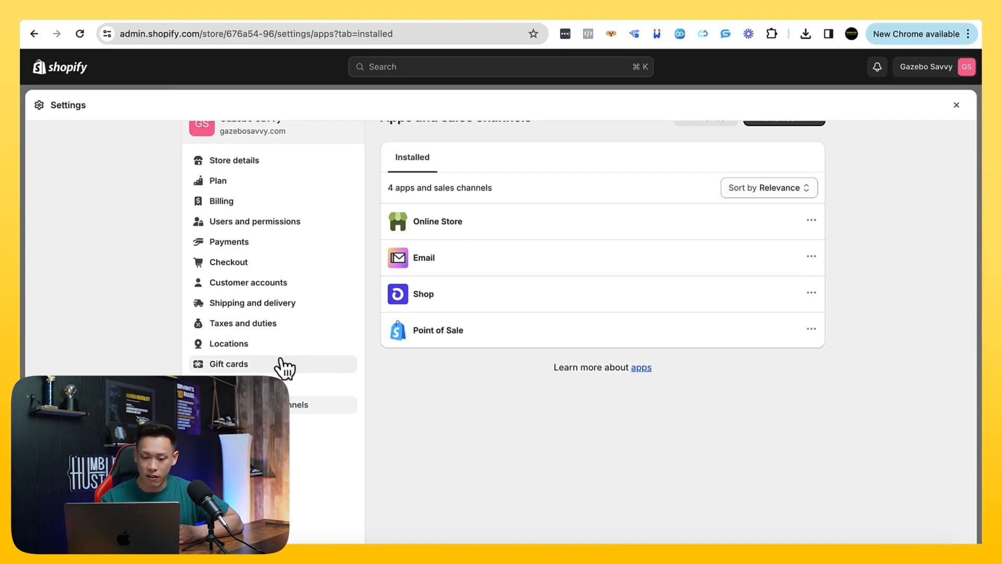
# Open the Domains settings and review the domains connected to the store
pyautogui.scroll(-3, 284, 368)
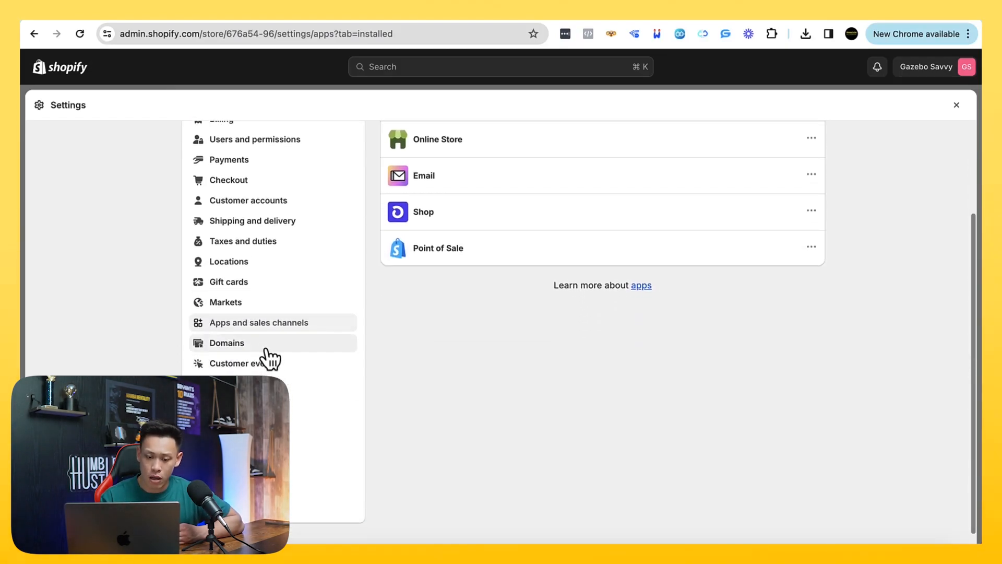
pyautogui.click(257, 345)
pyautogui.scroll(-2, 385, 350)
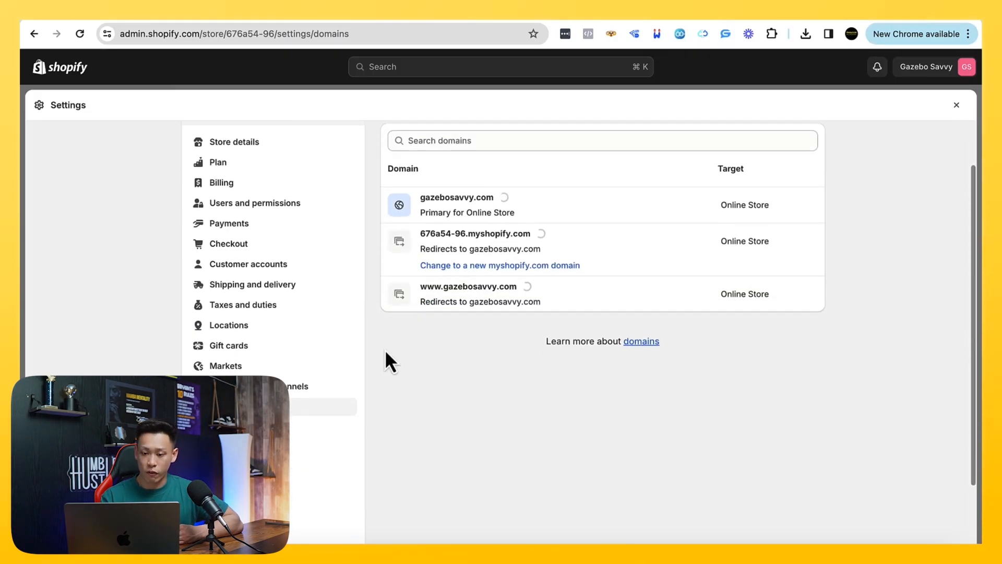
pyautogui.scroll(1, 385, 350)
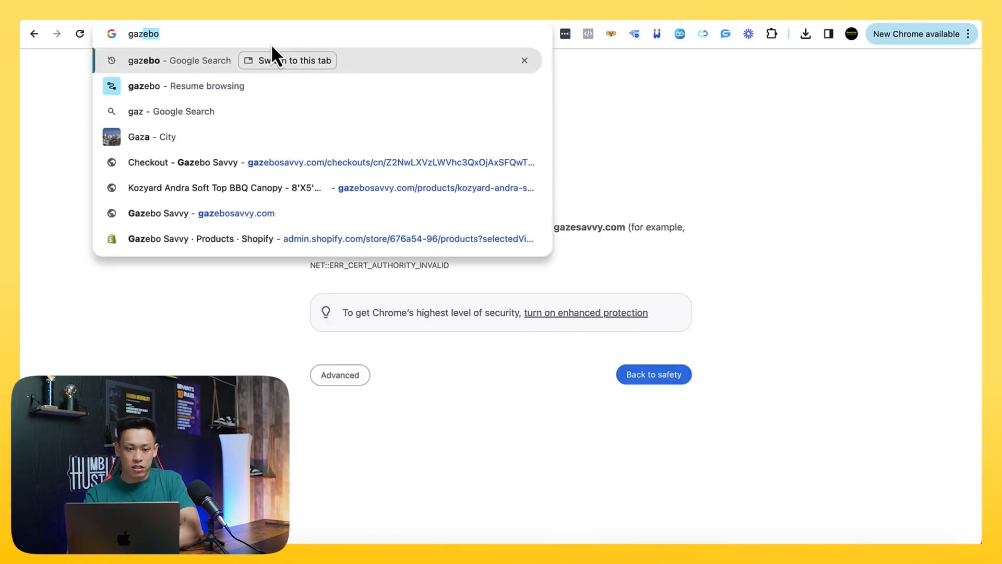
# Load the live storefront at gazebosavvy.com and look over its home page
pyautogui.write('ebosavvy.com')
pyautogui.press('Return')
pyautogui.scroll(-1, 365, 212)
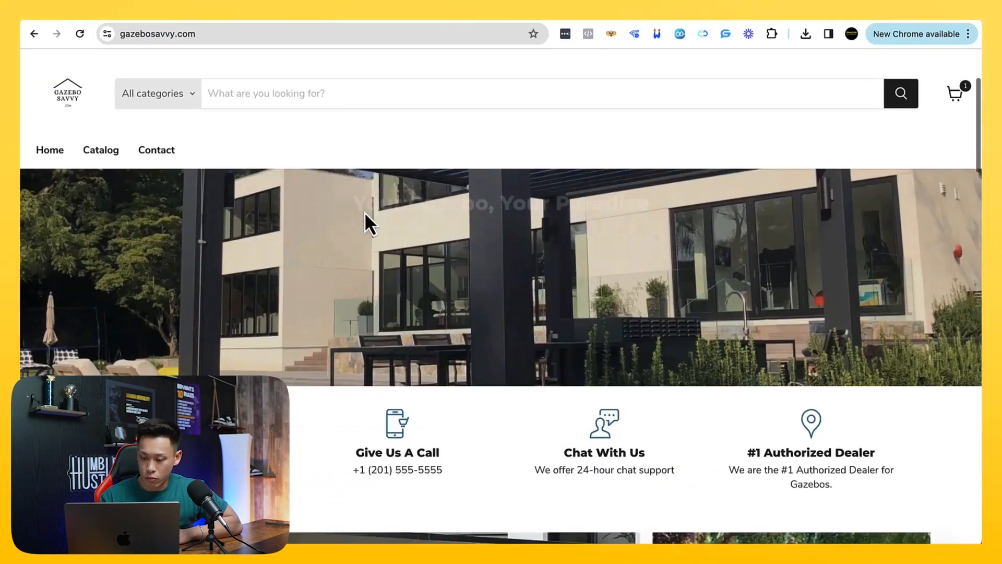
pyautogui.scroll(-1, 364, 212)
# Open the storefront's catalog and examine the Kozyard Alexander 10'x12' Hardtop Aluminum Permanent Gazebo product page down to the footer
pyautogui.click(92, 189)
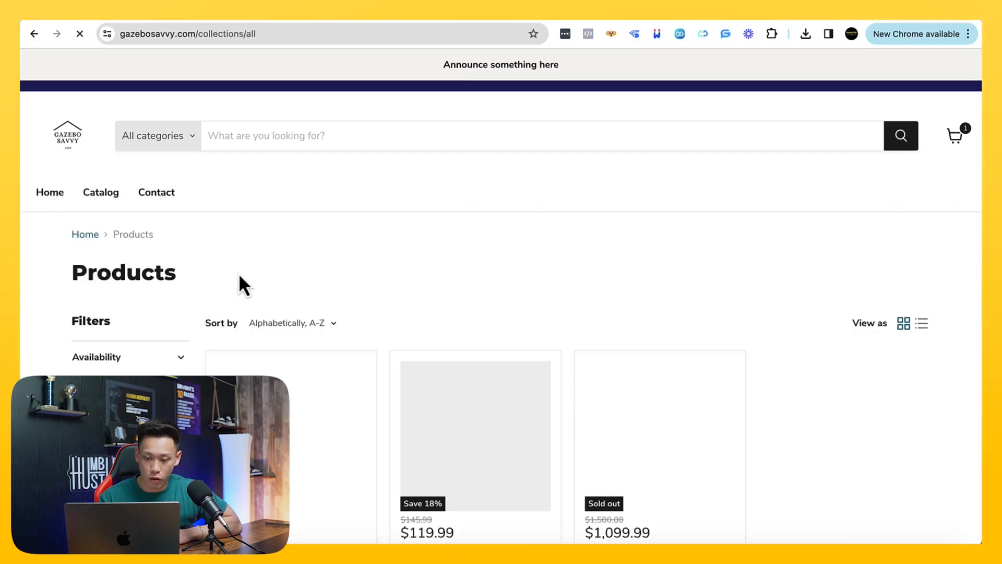
pyautogui.scroll(-3, 239, 274)
pyautogui.click(292, 452)
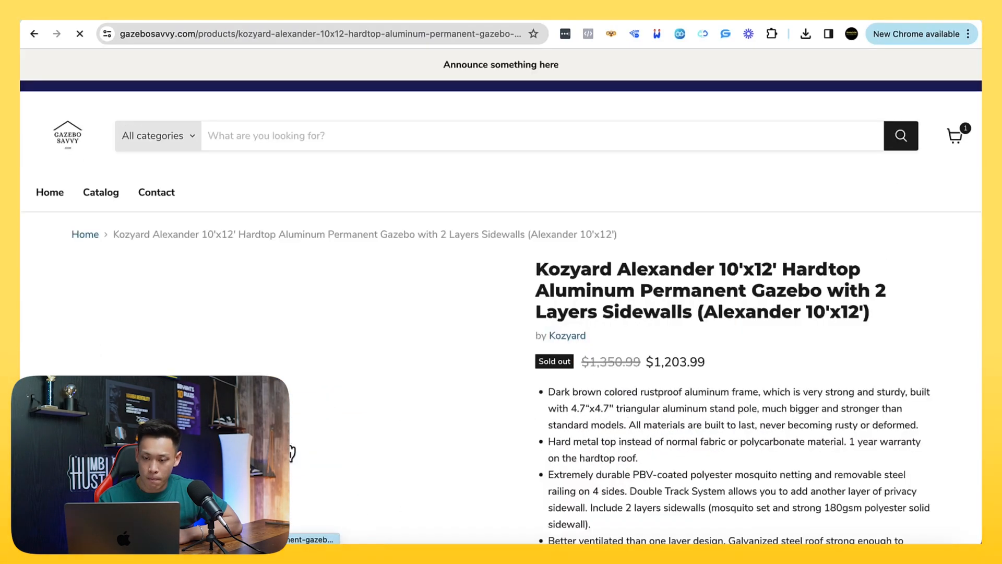
pyautogui.scroll(-7, 291, 452)
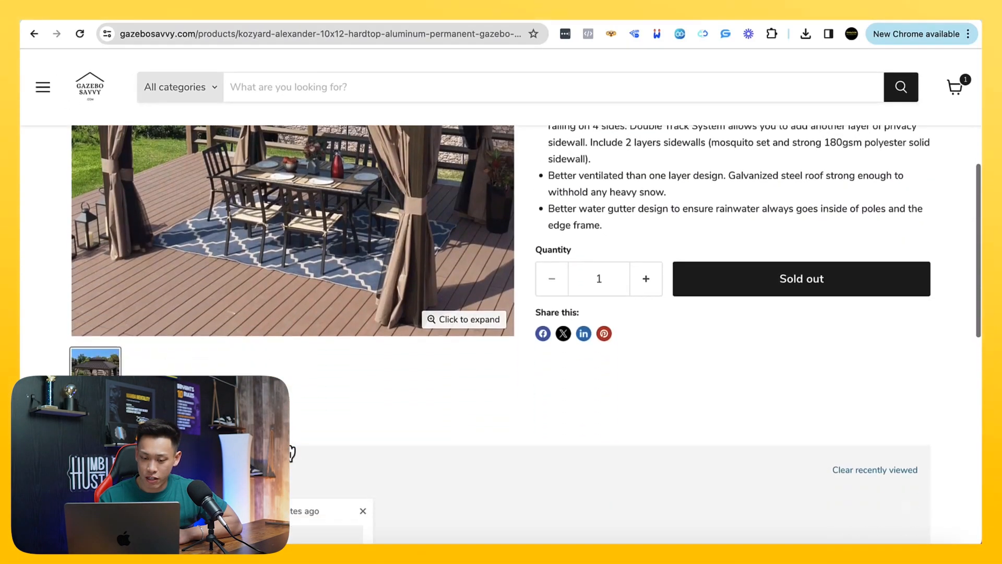
pyautogui.scroll(7, 291, 453)
pyautogui.scroll(-14, 291, 453)
pyautogui.scroll(6, 292, 453)
pyautogui.scroll(-9, 291, 453)
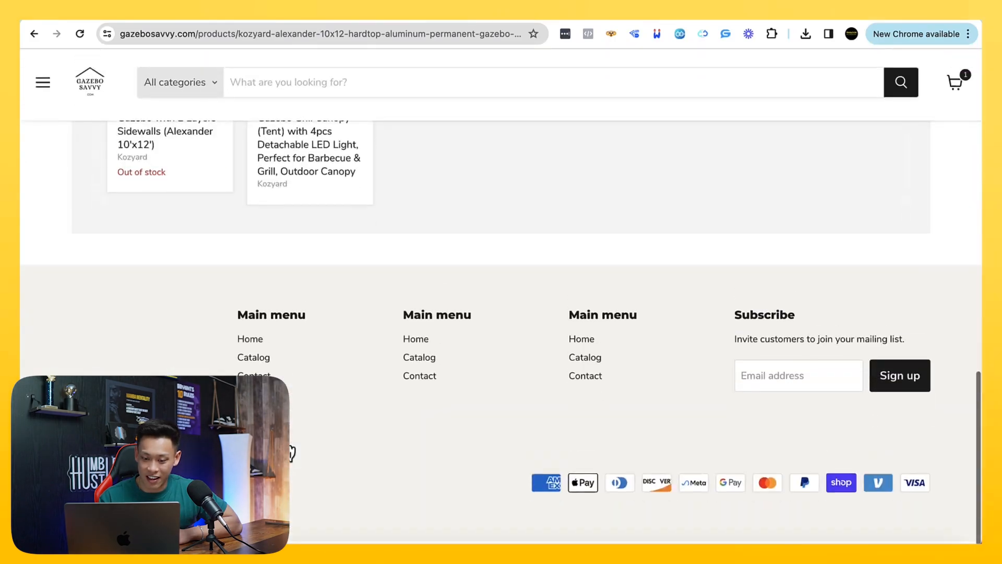
pyautogui.scroll(15, 291, 453)
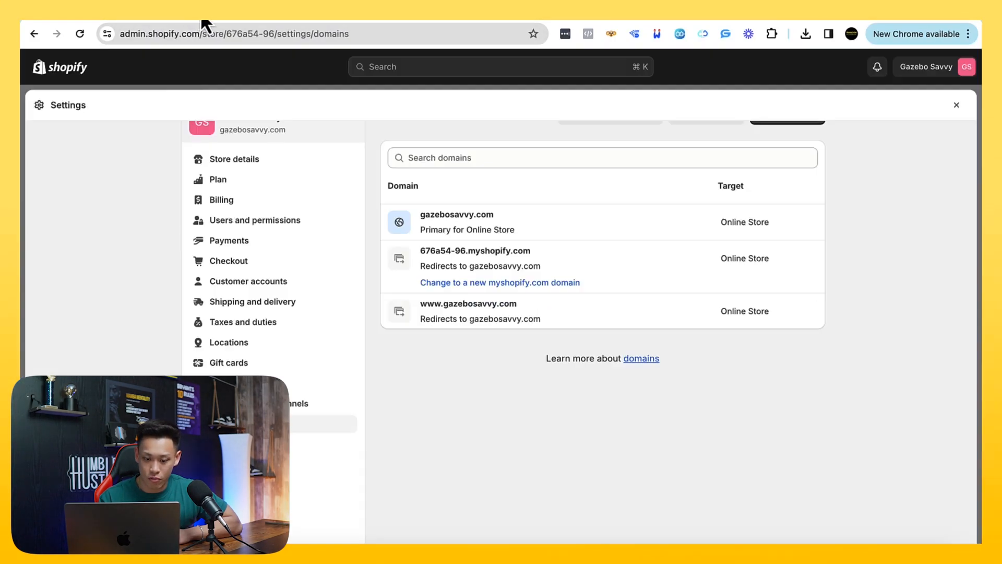
# Return to the Shopify store settings and review the Customer events page for managing pixels
pyautogui.scroll(-4, 289, 304)
pyautogui.click(264, 349)
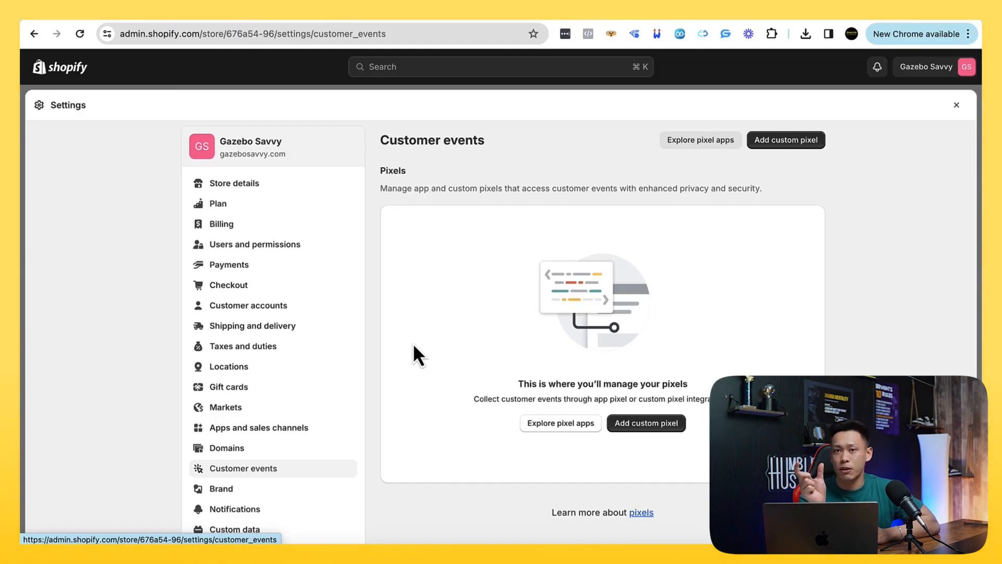
pyautogui.scroll(-1, 414, 345)
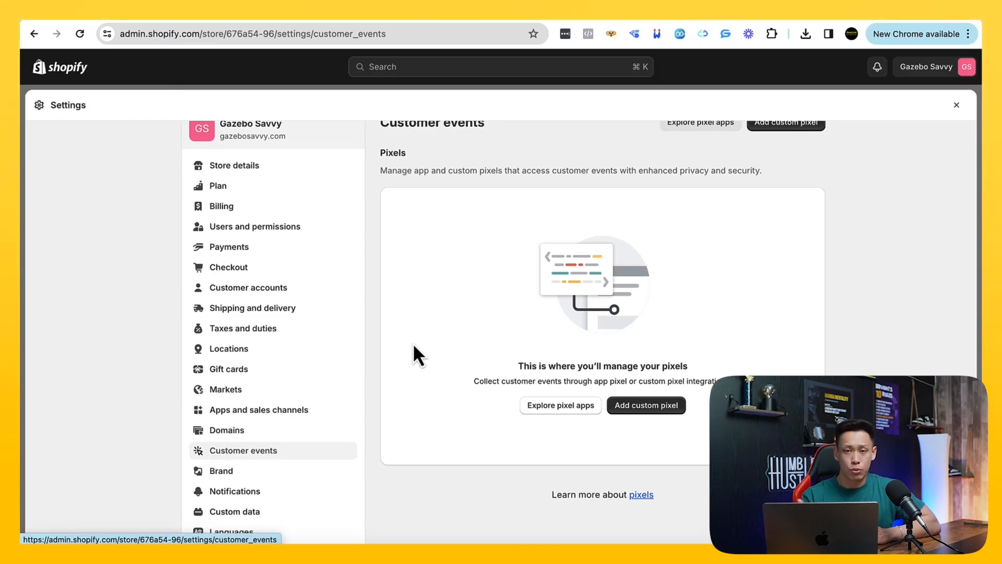
pyautogui.scroll(-2, 413, 355)
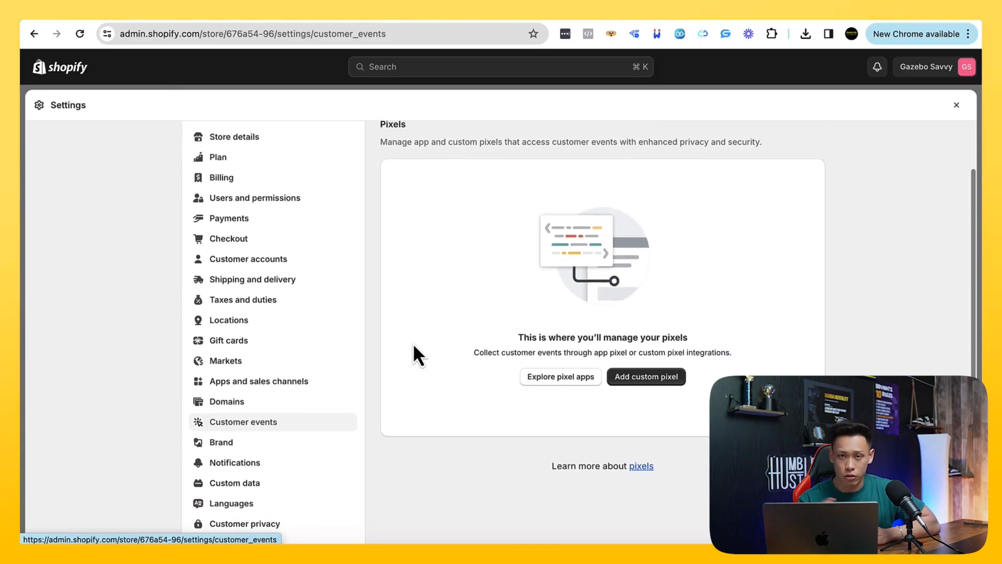
# Open the Brand settings and examine the logo, color, cover image, slogan, short description and social link sections
pyautogui.scroll(-2, 414, 348)
pyautogui.click(262, 401)
pyautogui.scroll(-4, 422, 400)
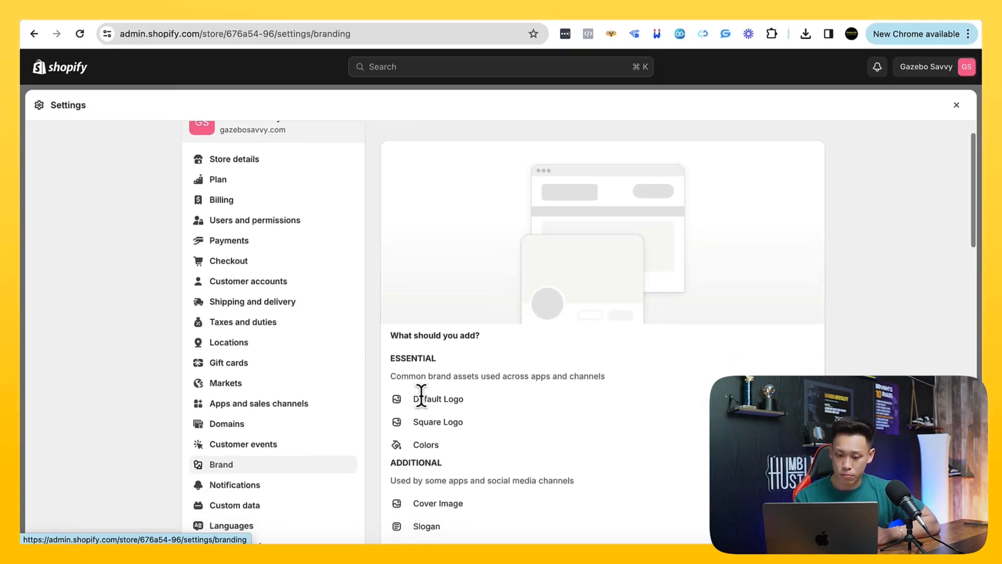
pyautogui.scroll(-10, 449, 403)
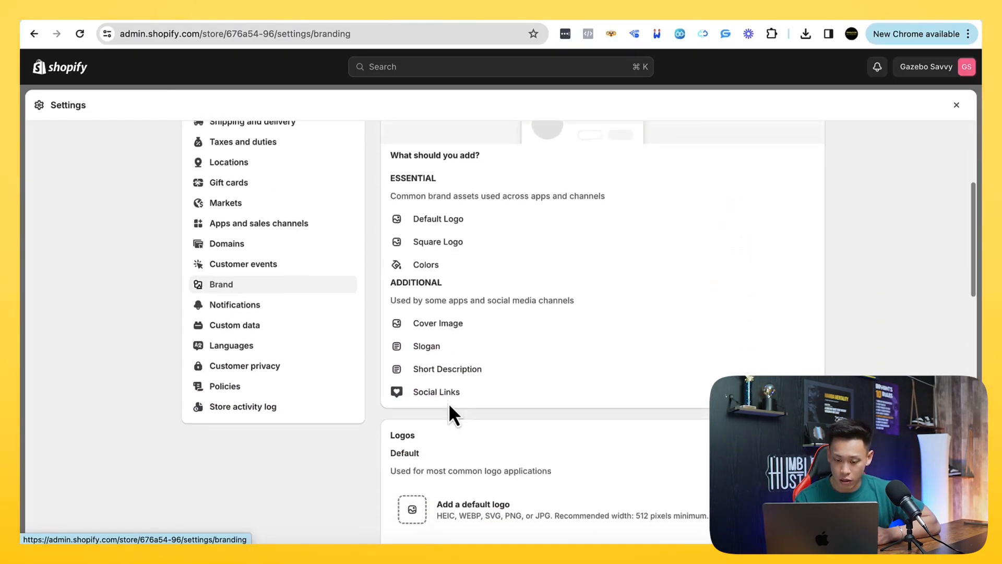
pyautogui.scroll(-15, 449, 402)
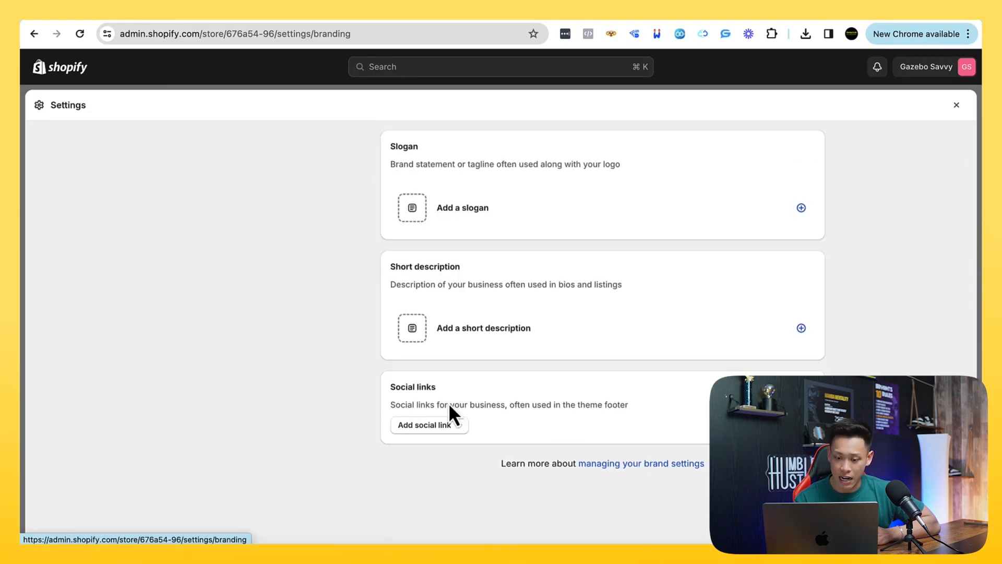
pyautogui.scroll(16, 448, 402)
pyautogui.scroll(12, 448, 402)
pyautogui.scroll(-6, 347, 368)
pyautogui.scroll(3, 293, 368)
# Look through the store's Notifications, Policies and Customer privacy settings
pyautogui.click(282, 360)
pyautogui.scroll(-5, 418, 366)
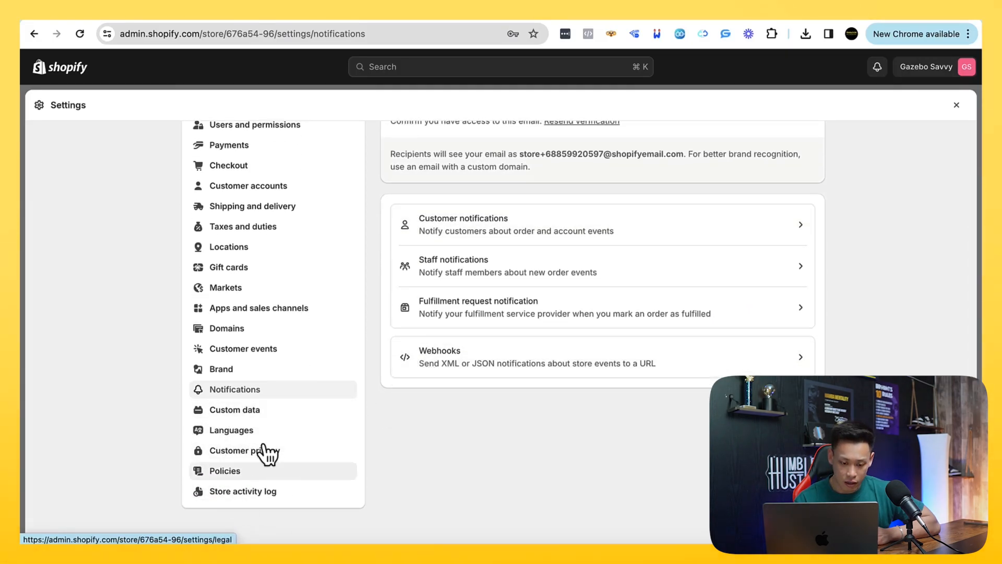
pyautogui.click(235, 473)
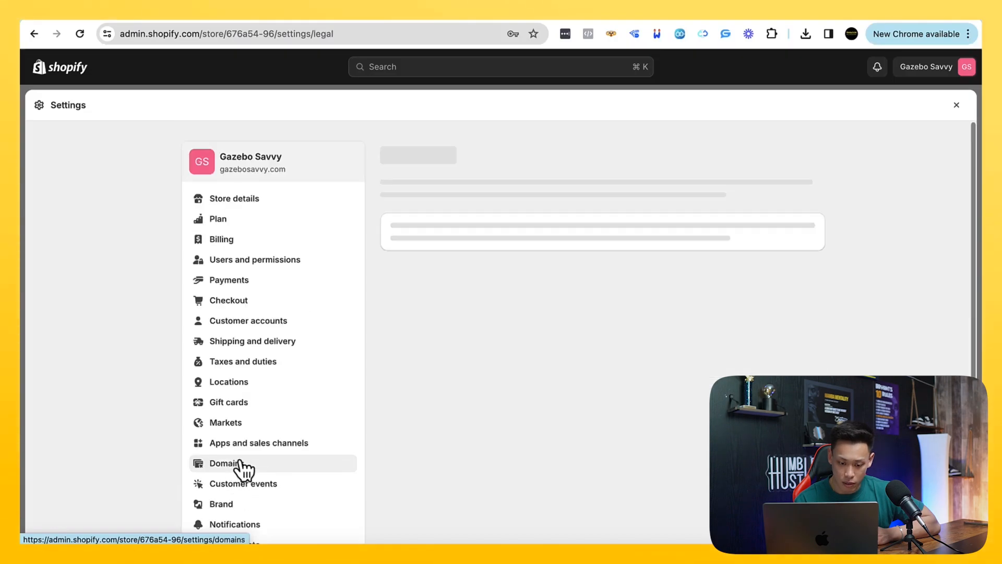
pyautogui.click(242, 453)
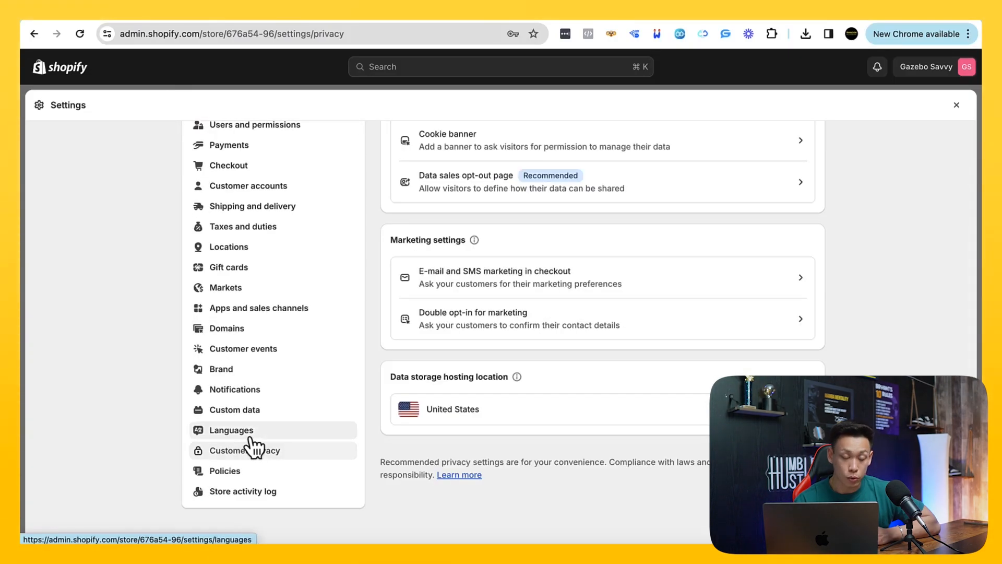
# Review the Languages settings and the Store activity log, and close the store settings
pyautogui.click(250, 433)
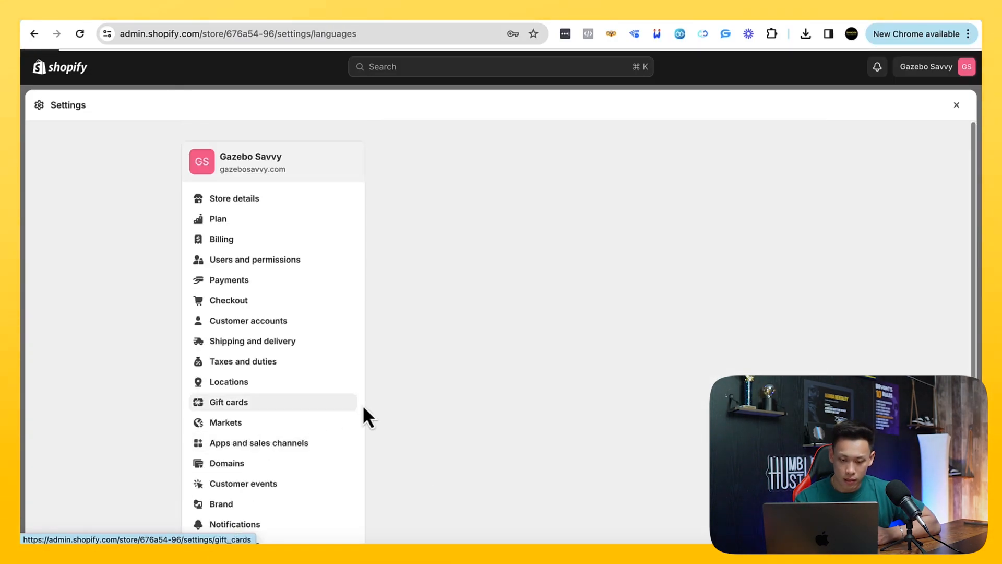
pyautogui.scroll(-3, 368, 406)
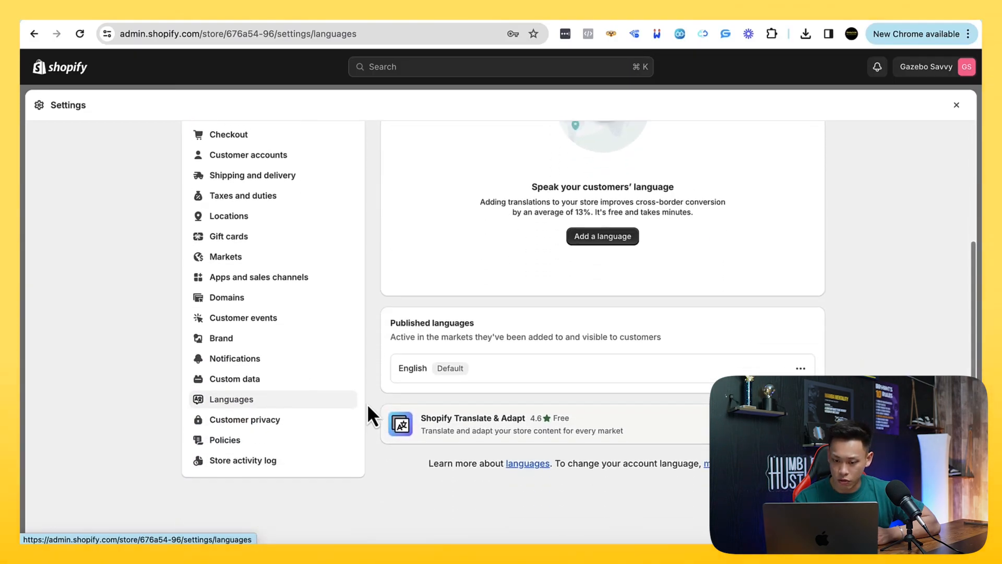
pyautogui.click(281, 463)
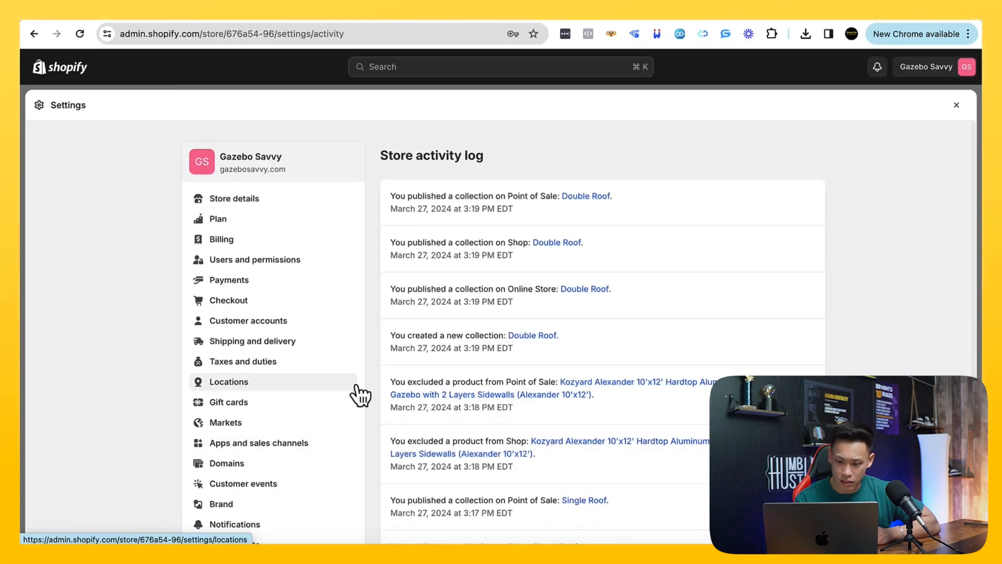
pyautogui.scroll(-4, 292, 413)
pyautogui.scroll(4, 293, 412)
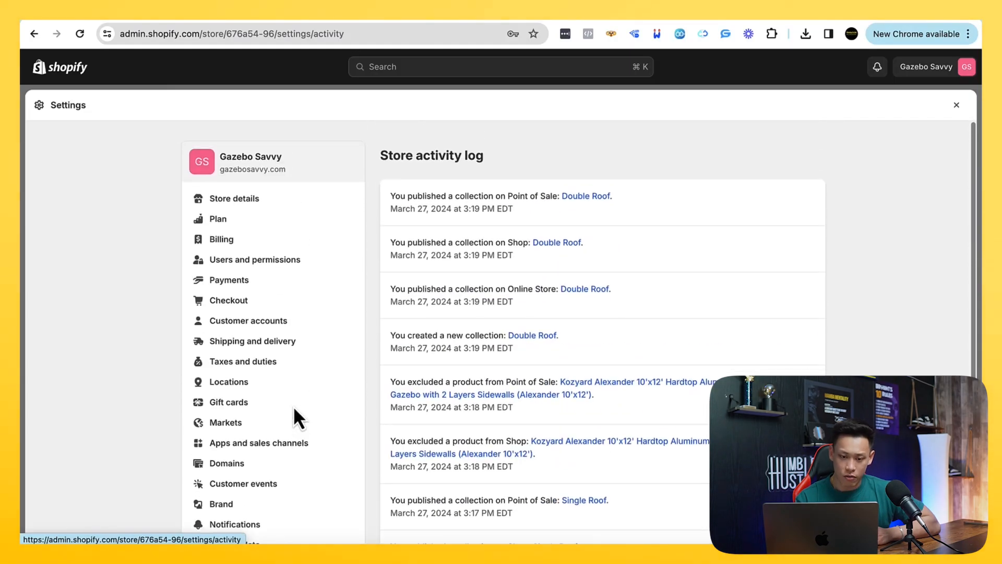
pyautogui.click(956, 105)
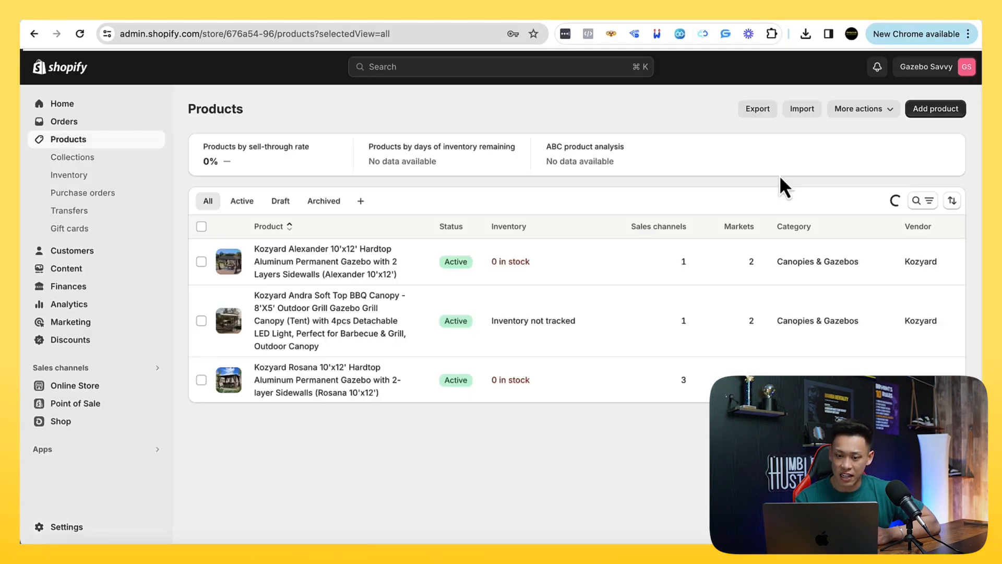
# Switch to the Notion course page, delete the empty block inside "2.5.8: Build Your Product Pages" and collapse that toggle
pyautogui.click(99, 20)
pyautogui.click(307, 261)
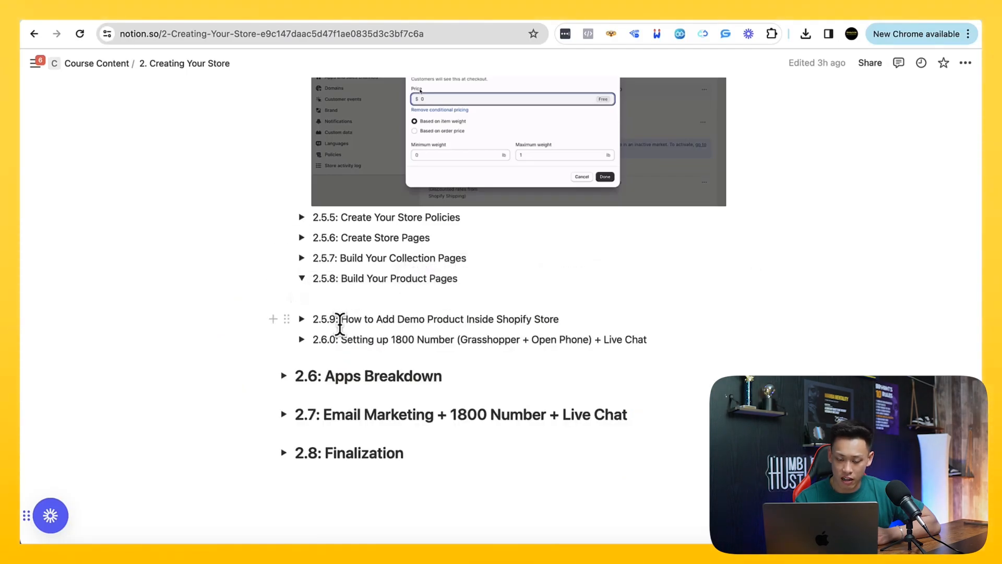
pyautogui.click(304, 298)
pyautogui.click(342, 298)
pyautogui.press('BackSpace')
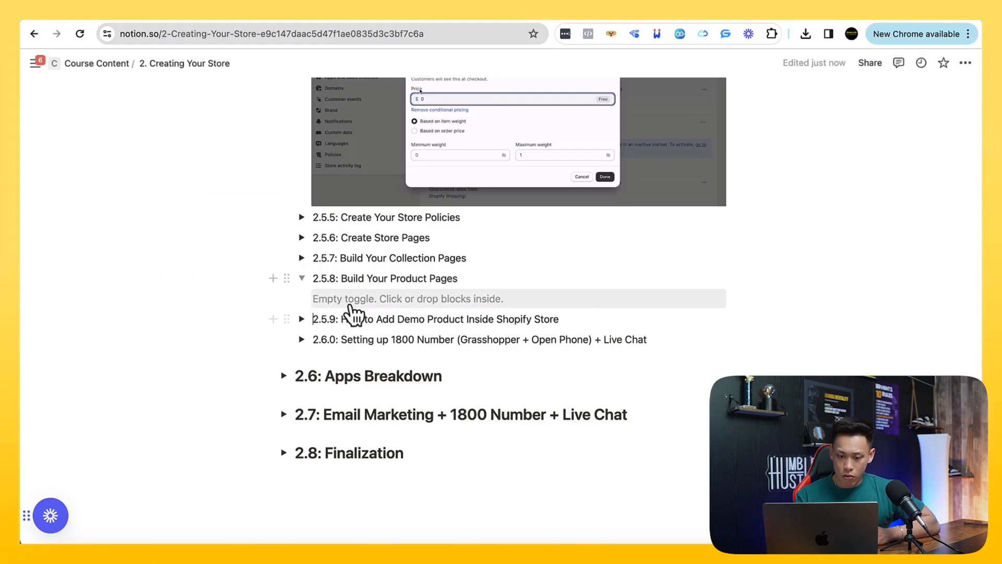
pyautogui.click(347, 302)
pyautogui.click(302, 280)
# Collapse the "2.5.4: Shopify Settings" section and reopen it to look through its settings screenshots
pyautogui.scroll(15, 358, 286)
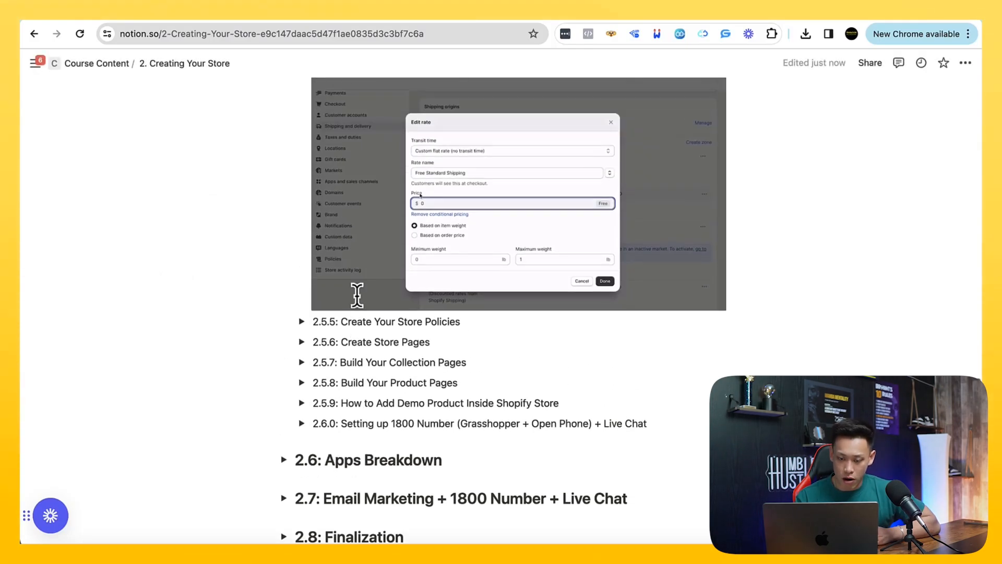
pyautogui.scroll(3, 357, 300)
pyautogui.click(302, 275)
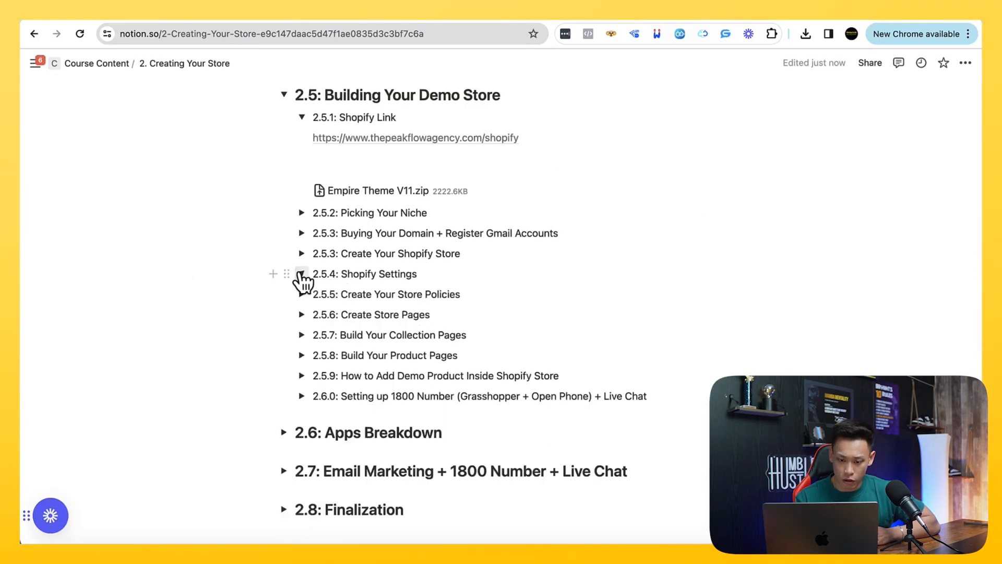
pyautogui.scroll(-1, 329, 282)
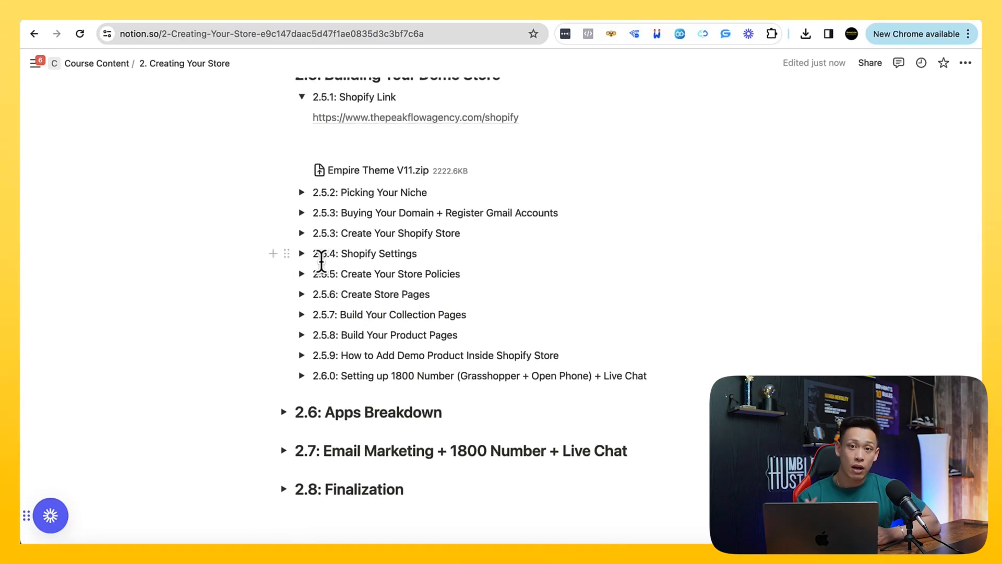
pyautogui.click(303, 254)
pyautogui.scroll(-12, 313, 277)
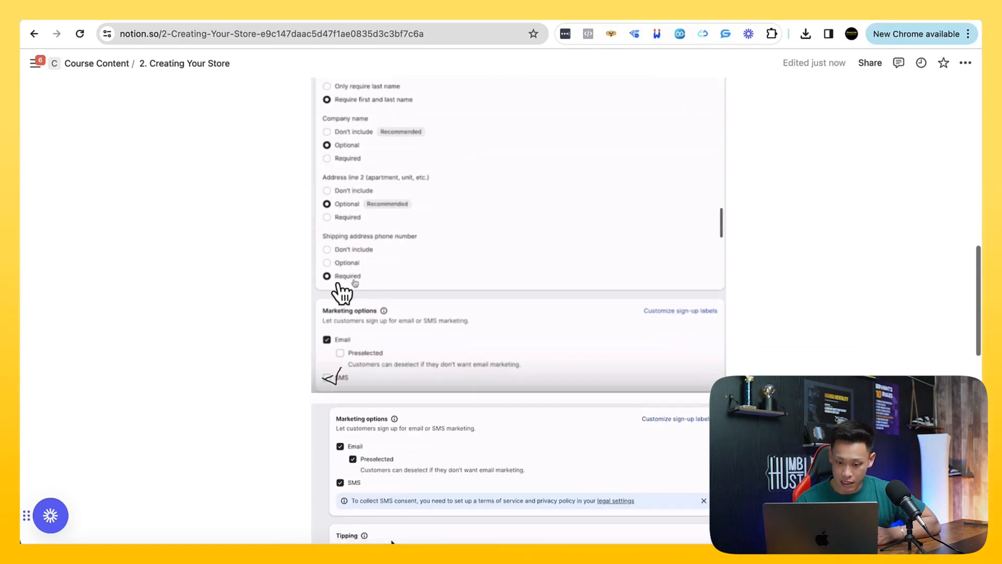
pyautogui.scroll(-4, 342, 294)
# Expand "2.5.5: Create Your Store Policies" and "2.5.6: Create Store Pages" and highlight the list of store pages
pyautogui.click(301, 236)
pyautogui.scroll(-1, 352, 270)
pyautogui.moveTo(360, 263)
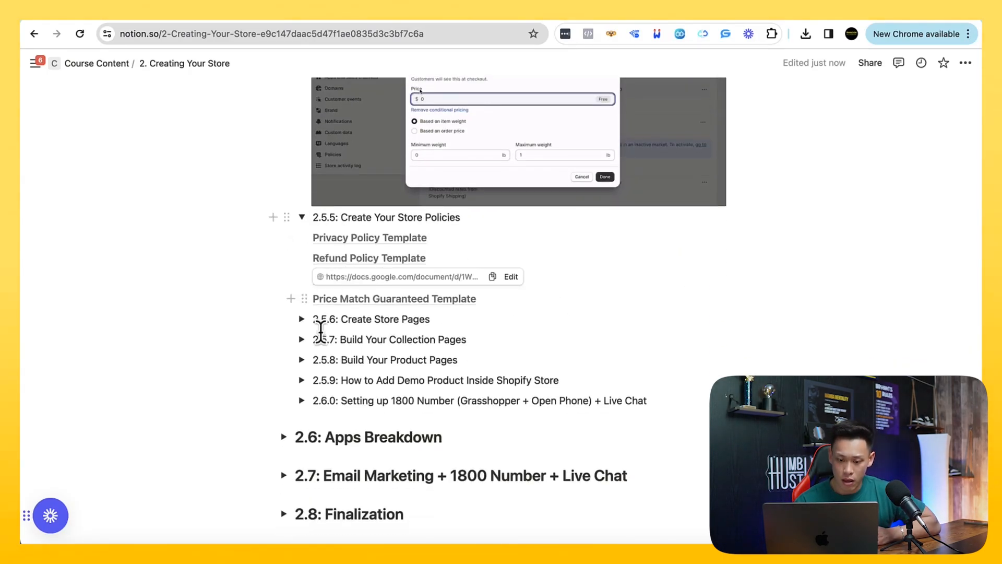
pyautogui.click(302, 320)
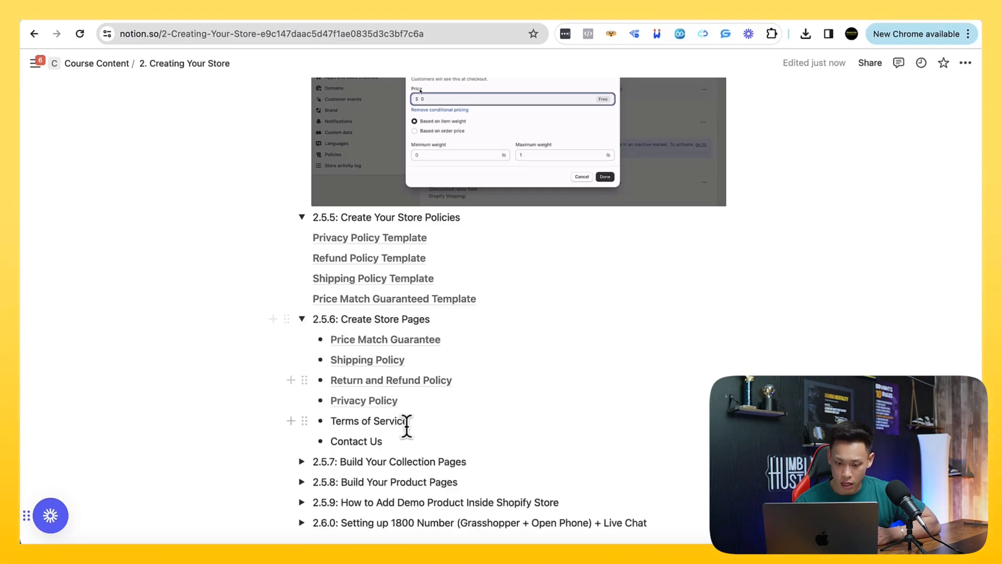
pyautogui.moveTo(391, 441); pyautogui.dragTo(314, 319)
pyautogui.scroll(-3, 432, 364)
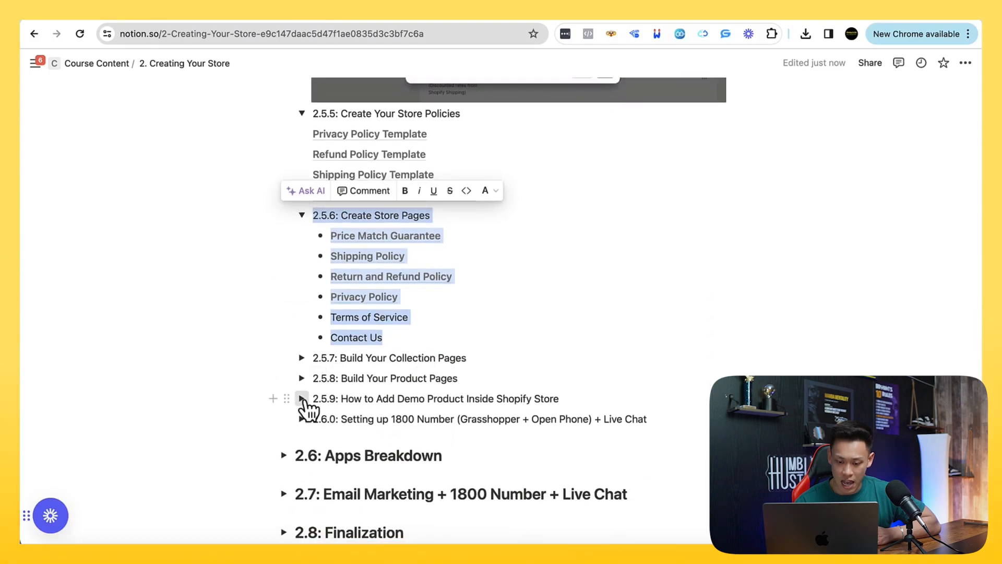
# Expand "2.5.9: How to Add Demo Product Inside Shopify Store" to look through it, and toggle the "2.6.0" section on the 1800 number
pyautogui.click(303, 399)
pyautogui.scroll(-4, 302, 399)
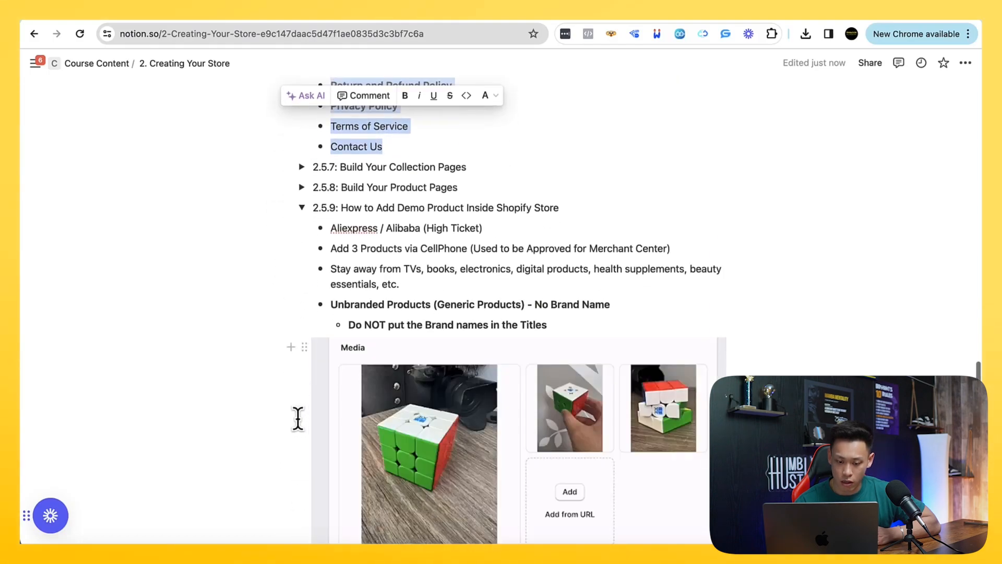
pyautogui.scroll(-8, 297, 418)
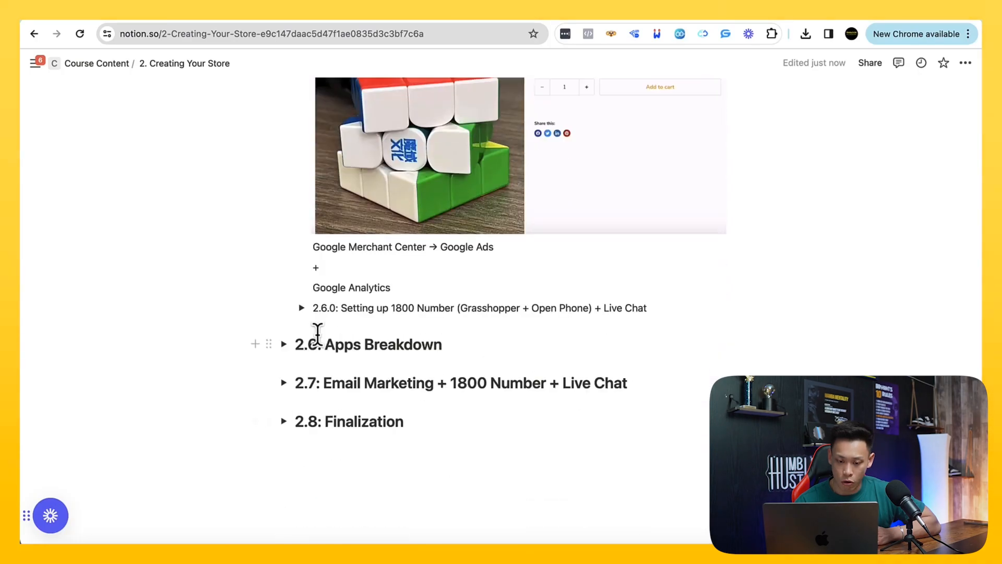
pyautogui.click(301, 308)
# Return to the "2.5.4: Shopify Settings" section of the outline and collapse it
pyautogui.scroll(10, 319, 334)
pyautogui.scroll(15, 320, 341)
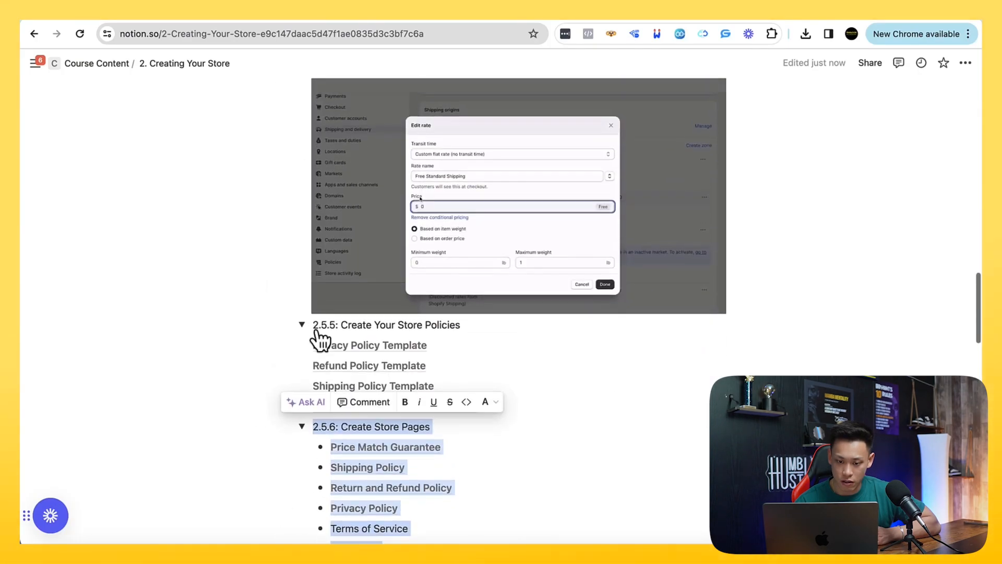
pyautogui.scroll(10, 320, 341)
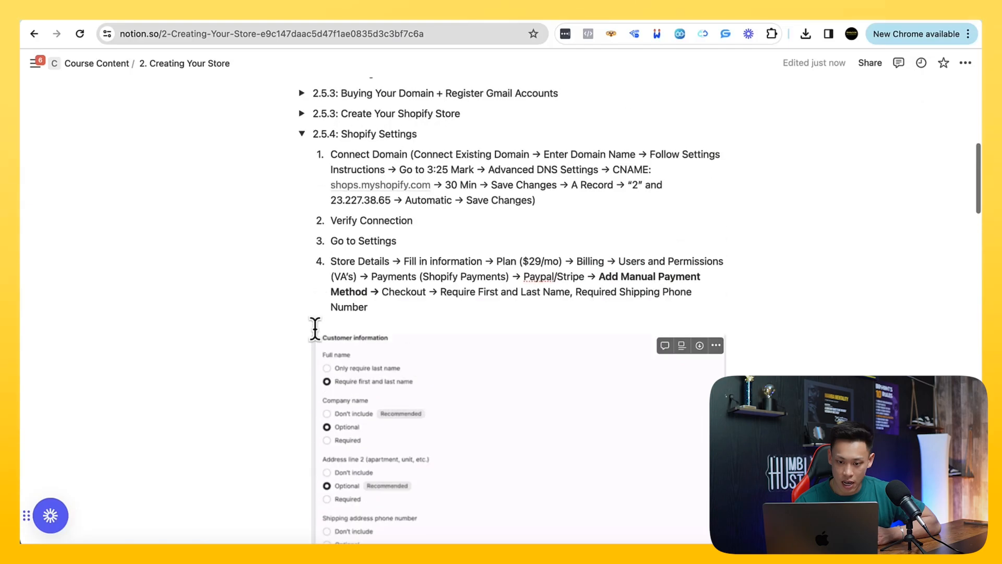
pyautogui.click(302, 157)
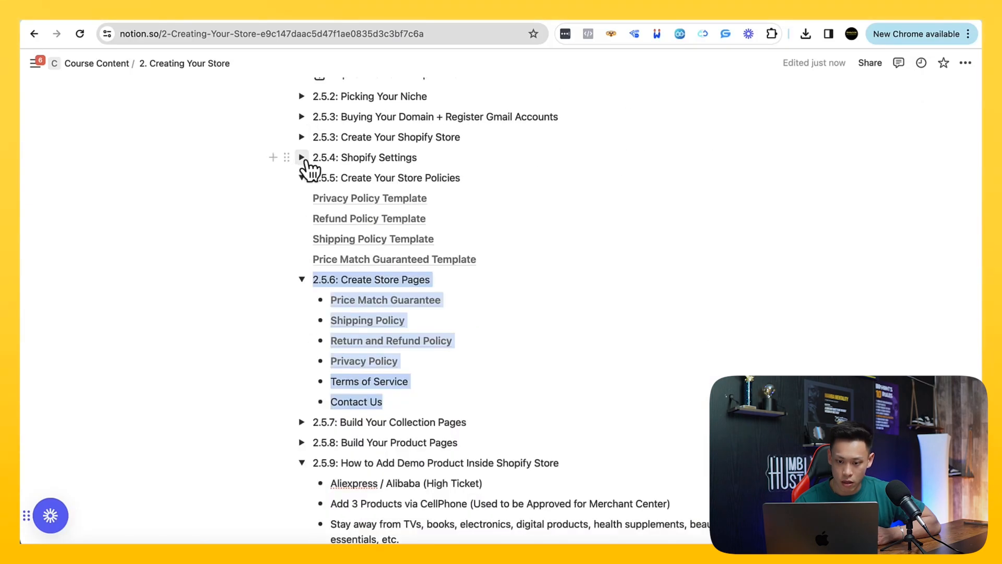
# Switch to the Shopify admin, open the store's Policies settings and look through the policy sections
pyautogui.click(225, 19)
pyautogui.click(89, 525)
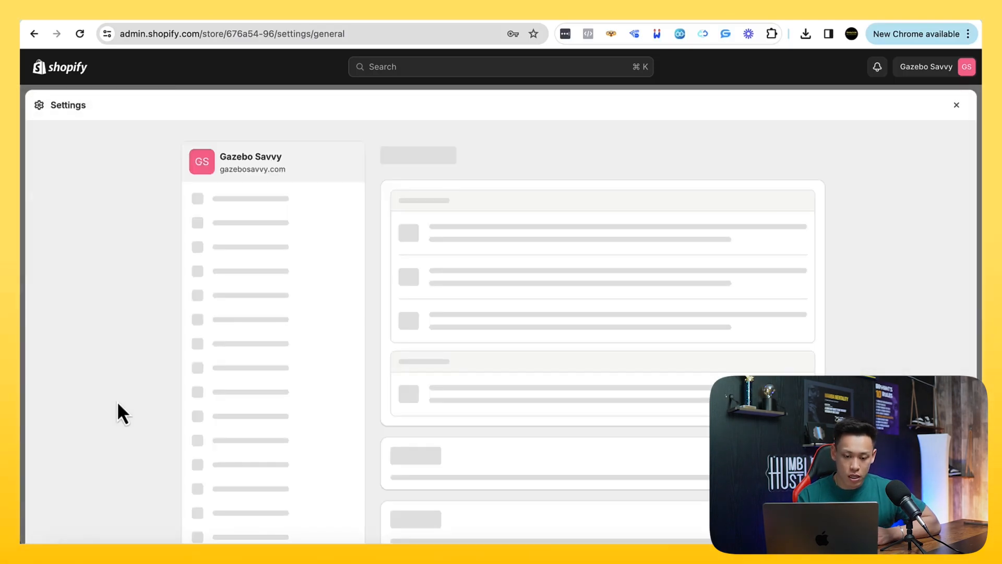
pyautogui.scroll(-3, 158, 410)
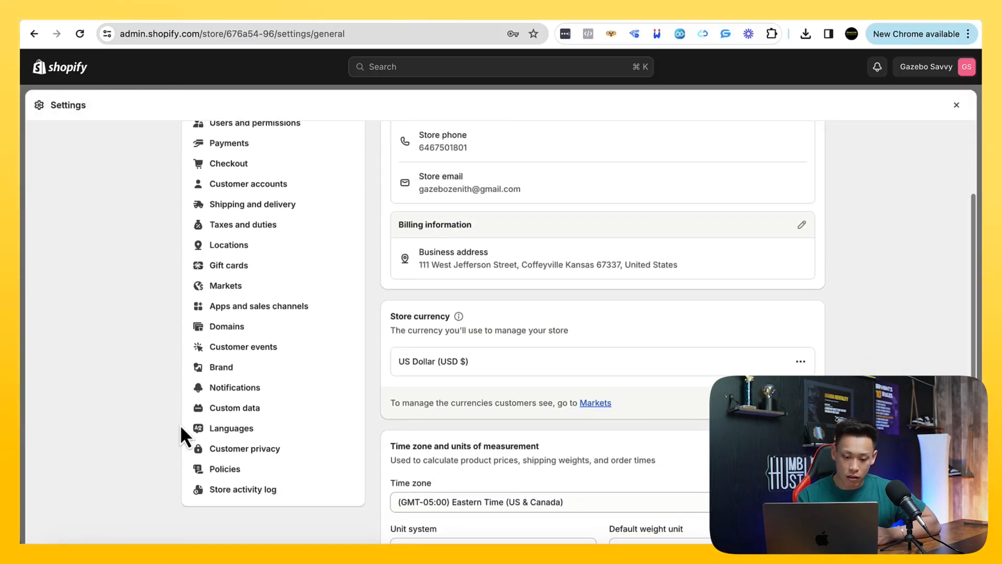
pyautogui.click(225, 469)
pyautogui.scroll(-4, 156, 412)
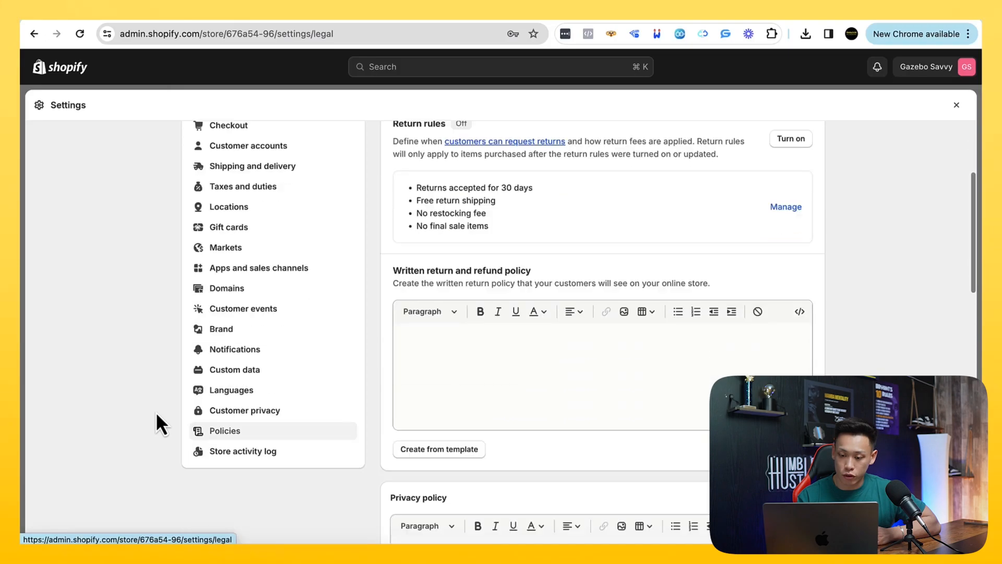
pyautogui.scroll(-3, 155, 412)
pyautogui.scroll(2, 156, 412)
pyautogui.scroll(-3, 155, 411)
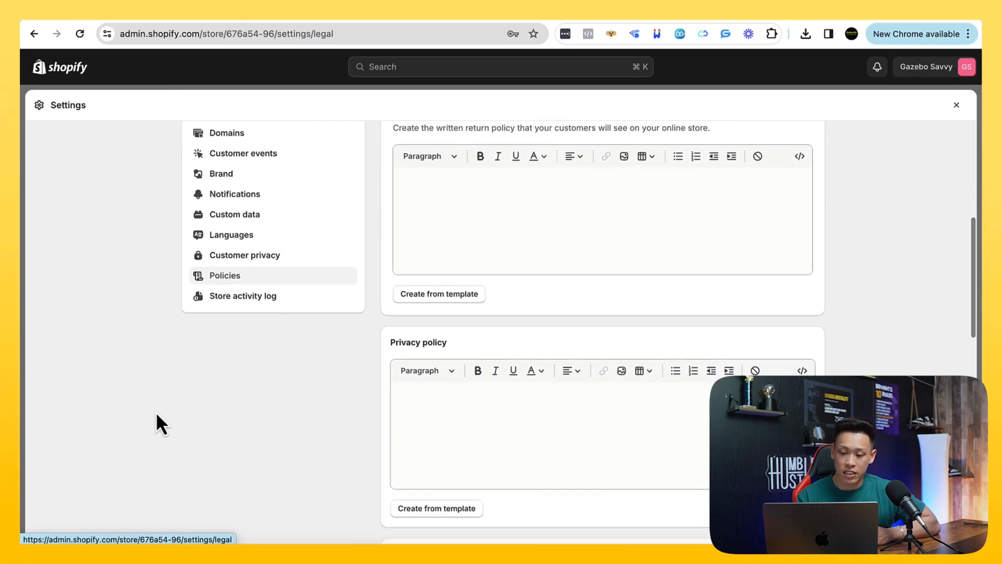
pyautogui.scroll(-5, 155, 411)
pyautogui.scroll(10, 156, 411)
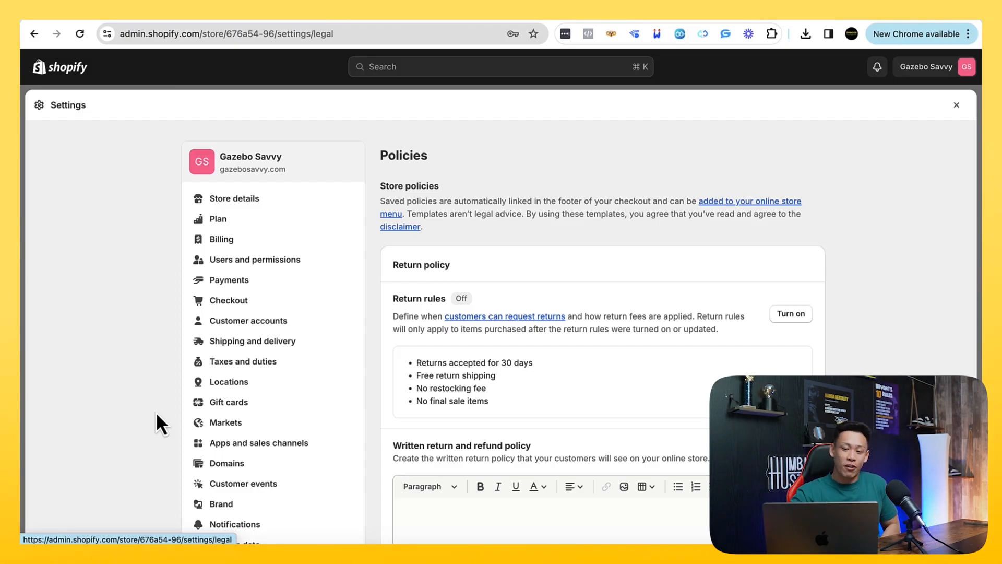
# Create the written return and refund policy from the built-in template
pyautogui.scroll(-3, 156, 414)
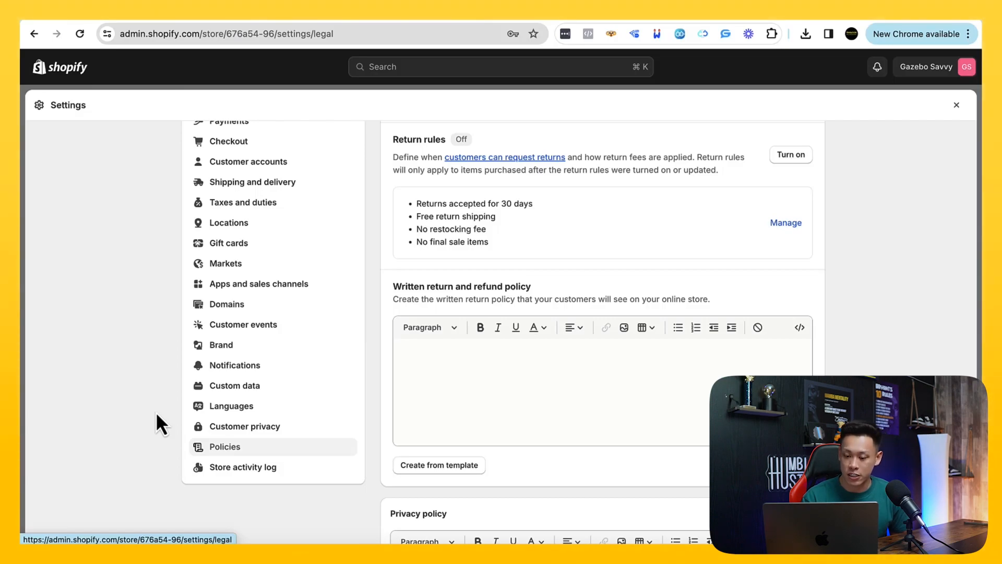
pyautogui.scroll(-1, 155, 412)
pyautogui.click(437, 458)
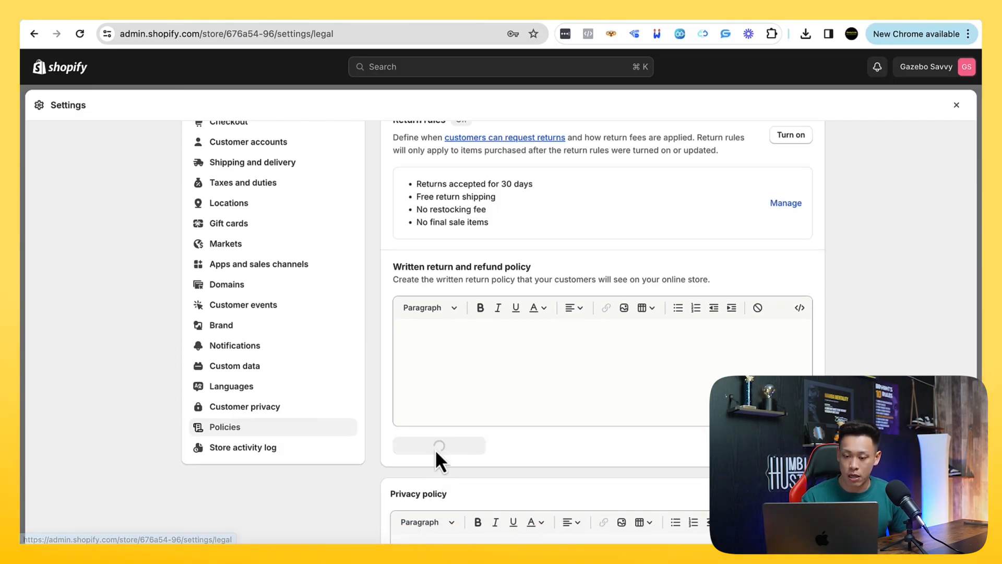
# Create the Terms of service policy from the built-in template
pyautogui.scroll(-6, 365, 459)
pyautogui.scroll(-10, 353, 456)
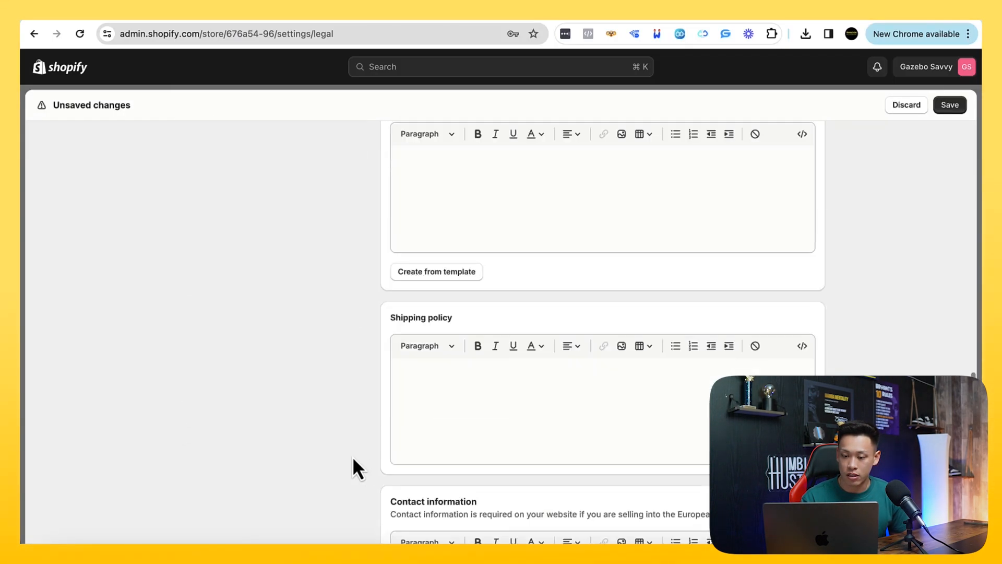
pyautogui.scroll(2, 427, 419)
pyautogui.click(412, 369)
pyautogui.scroll(-7, 367, 414)
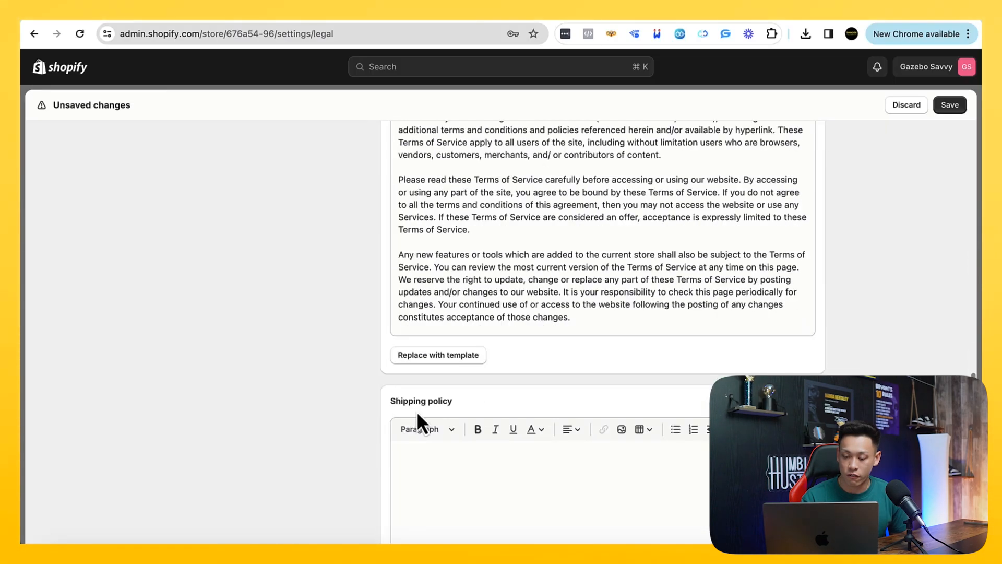
# Fill the Contact information policy from its template, clear all of its text and highlight the European Union note
pyautogui.scroll(-2, 418, 321)
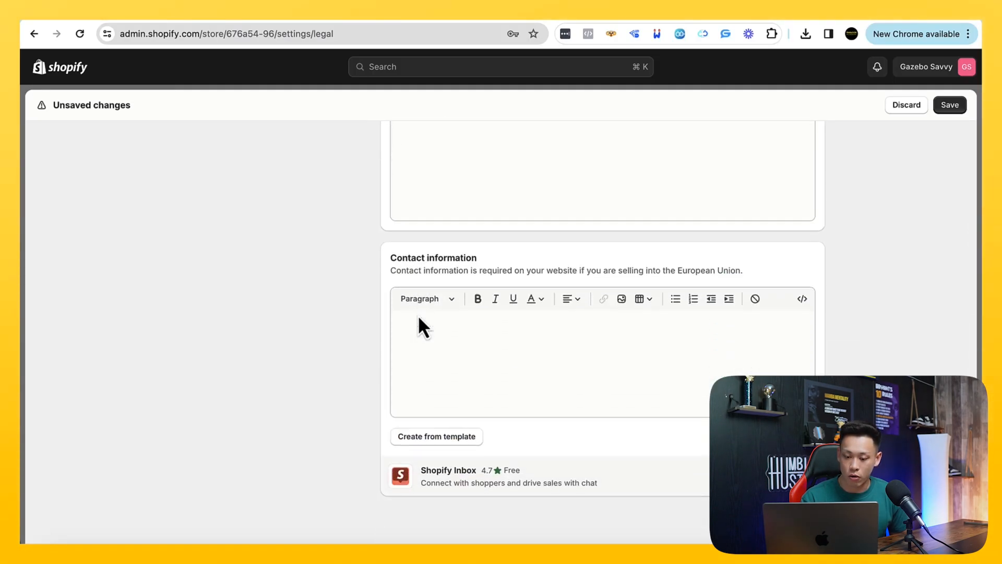
pyautogui.click(418, 411)
pyautogui.scroll(4, 370, 409)
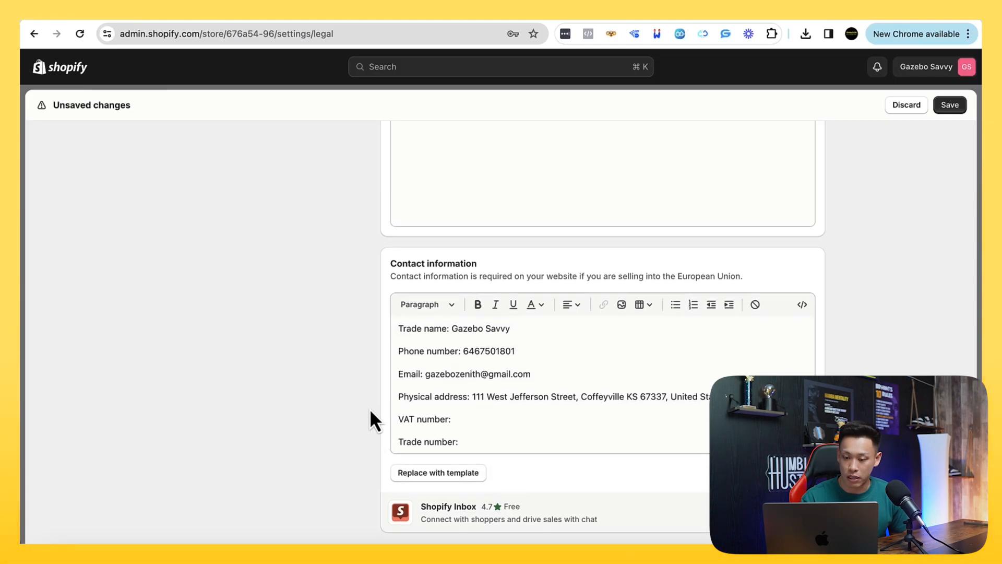
pyautogui.scroll(-3, 370, 408)
pyautogui.click(456, 437)
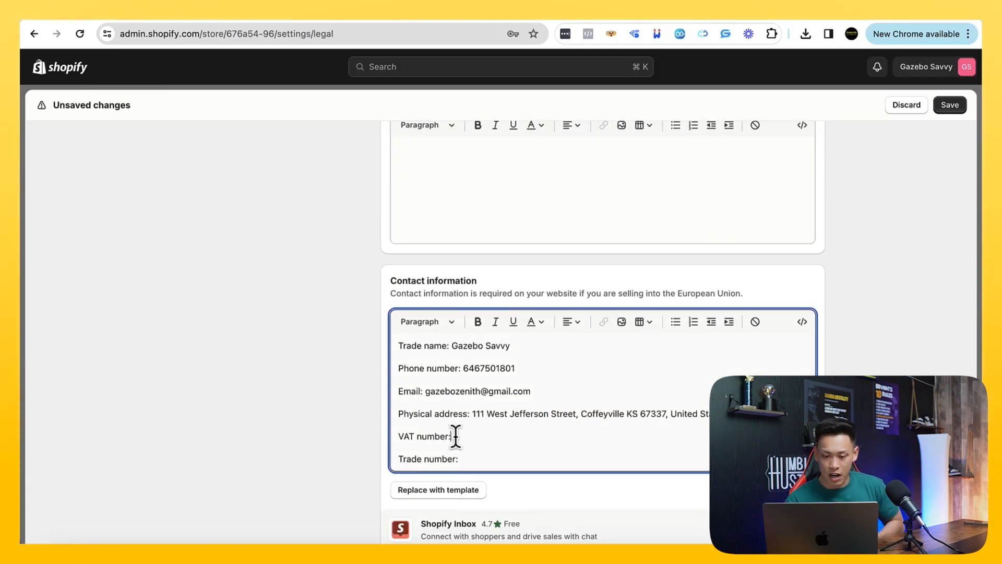
pyautogui.press('super+a')
pyautogui.press('BackSpace')
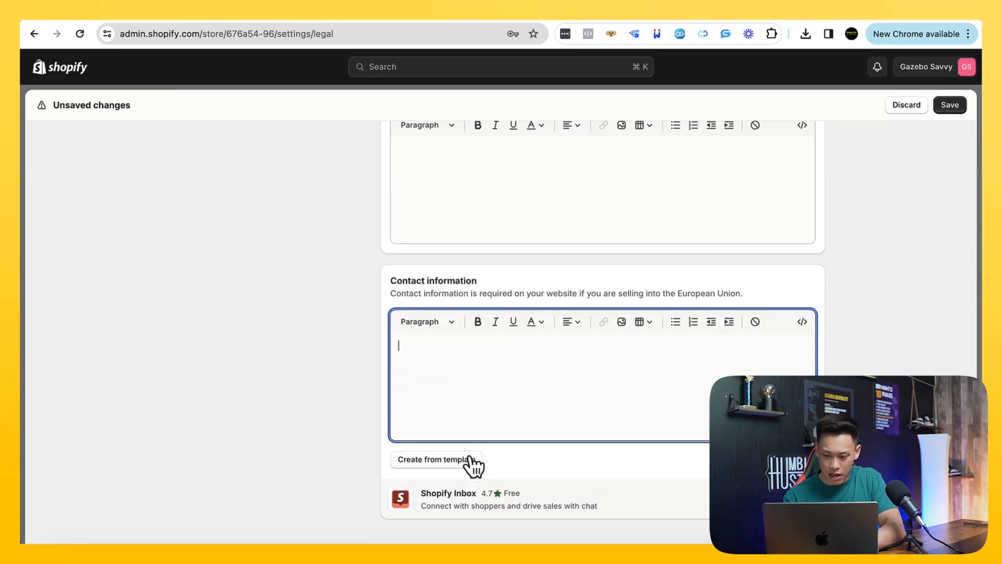
pyautogui.moveTo(597, 293); pyautogui.dragTo(734, 290)
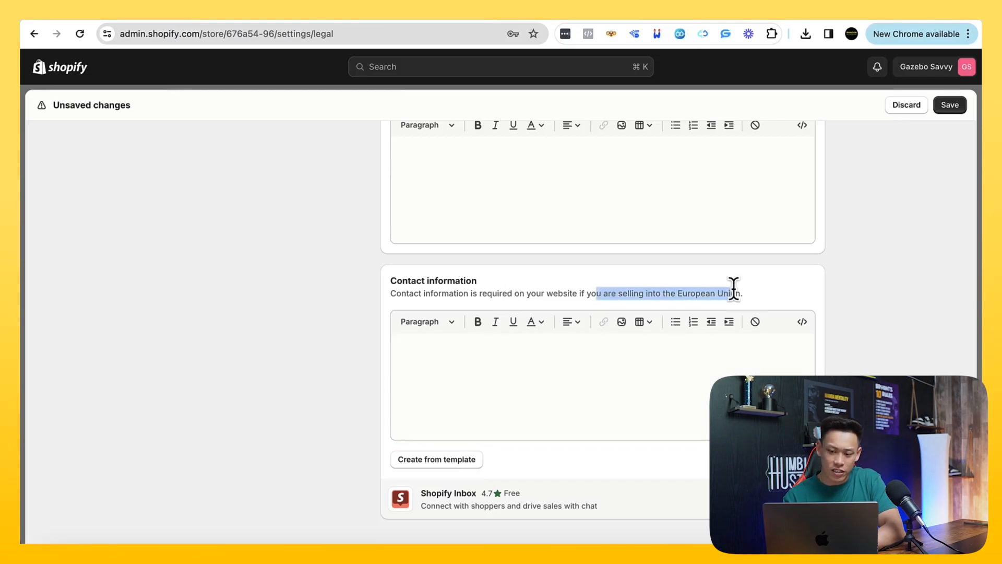
# Create the Privacy policy from the built-in template
pyautogui.scroll(5, 733, 287)
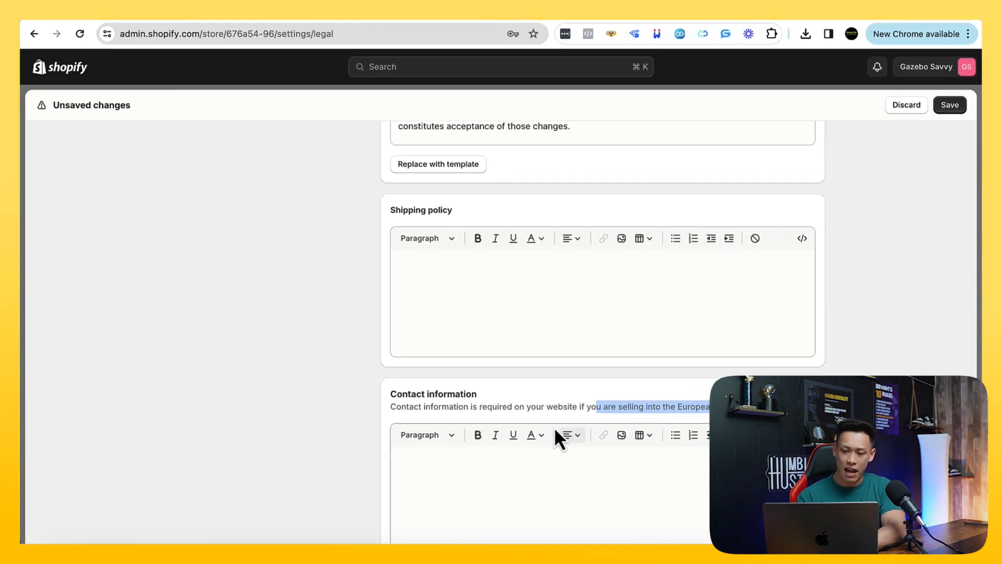
pyautogui.click(466, 397)
pyautogui.scroll(7, 447, 425)
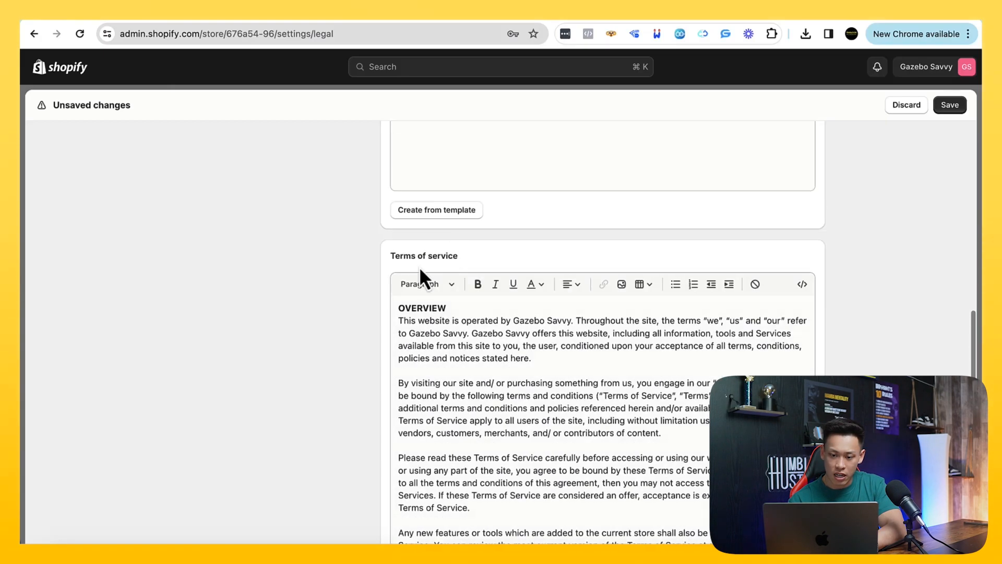
pyautogui.scroll(5, 377, 274)
pyautogui.click(418, 397)
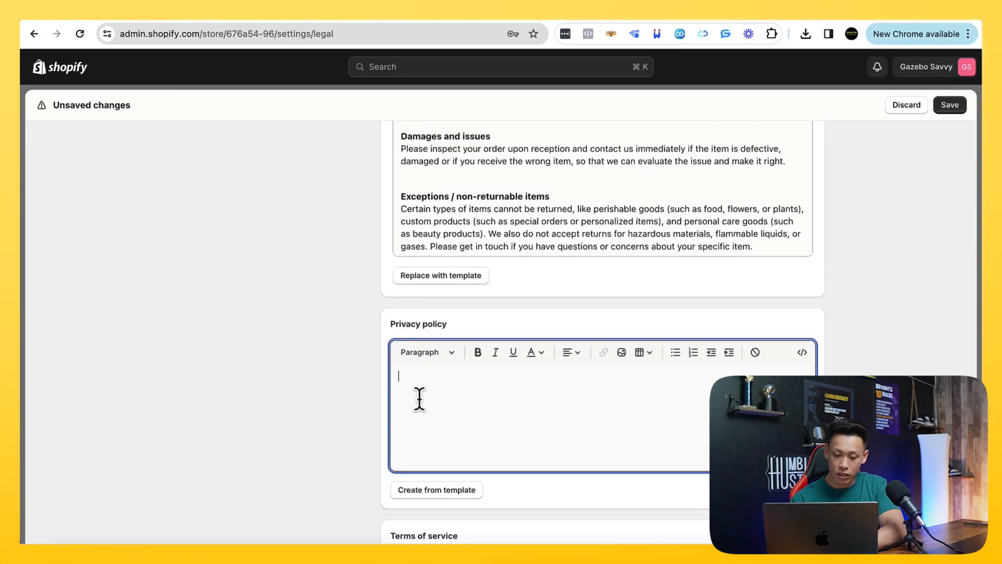
pyautogui.click(416, 491)
# Look over the inserted policy templates and save the store policies
pyautogui.scroll(3, 378, 422)
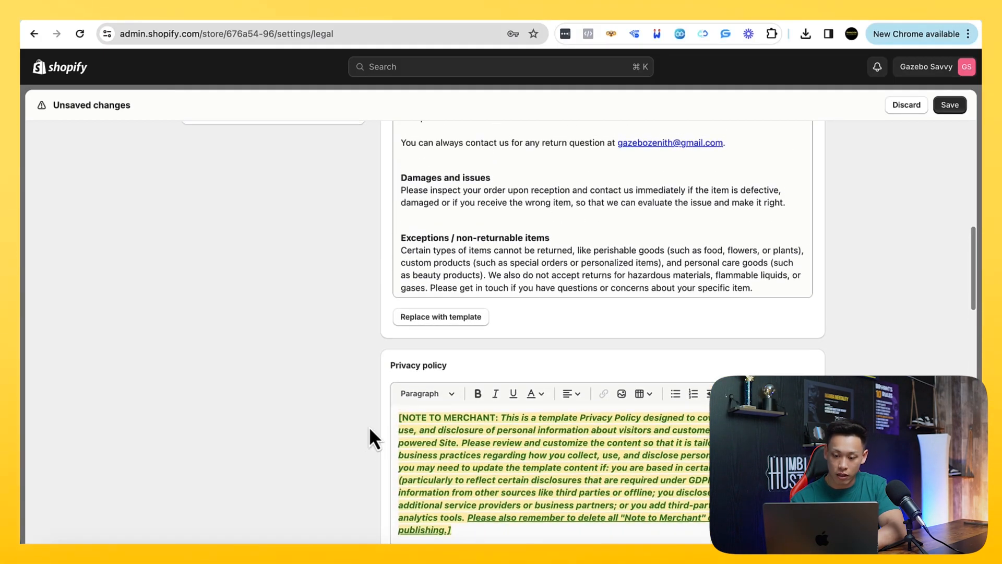
pyautogui.scroll(4, 365, 428)
pyautogui.scroll(-15, 454, 406)
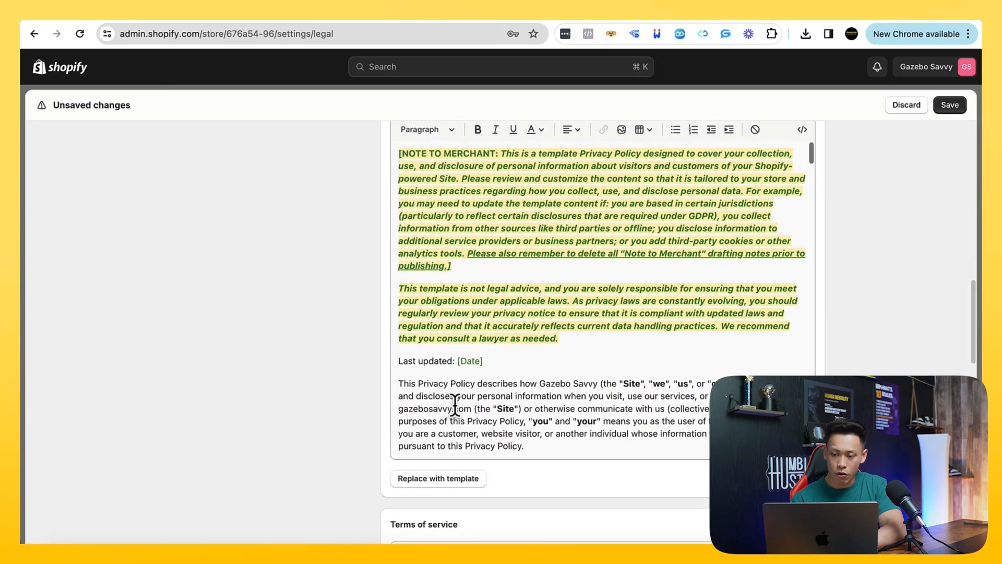
pyautogui.scroll(-15, 322, 380)
pyautogui.scroll(20, 323, 392)
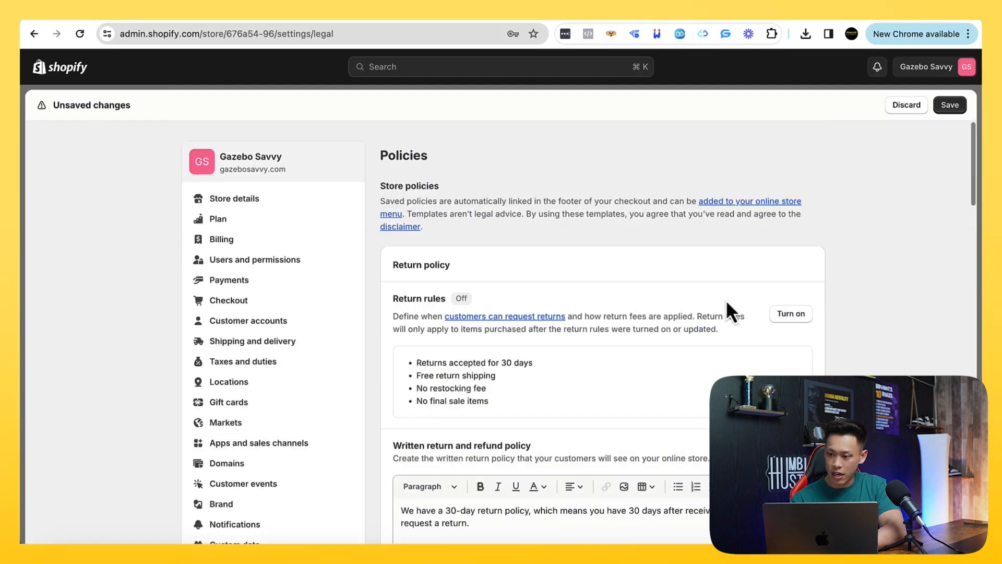
pyautogui.click(949, 107)
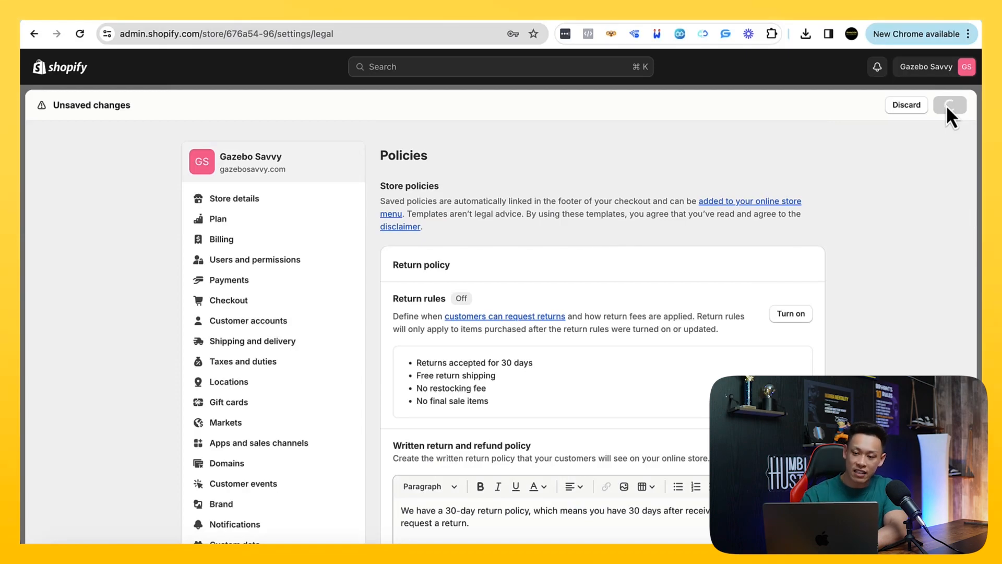
pyautogui.scroll(-3, 833, 240)
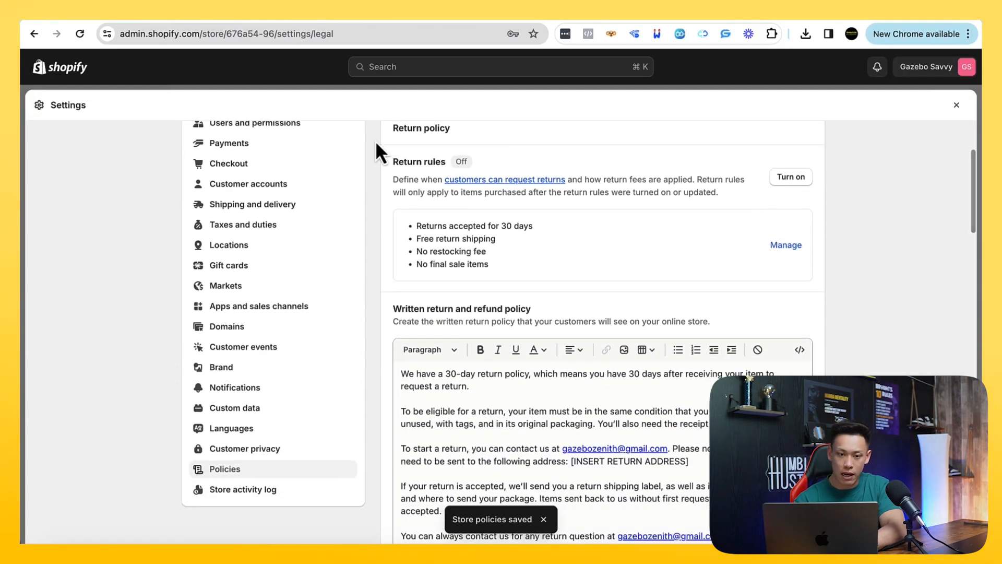
# Switch to the Notion course page, expand "2.5.3: Buying Your Domain + Register Gmail Accounts" and highlight the Gmail accounts part of its heading
pyautogui.click(143, 20)
pyautogui.scroll(2, 375, 263)
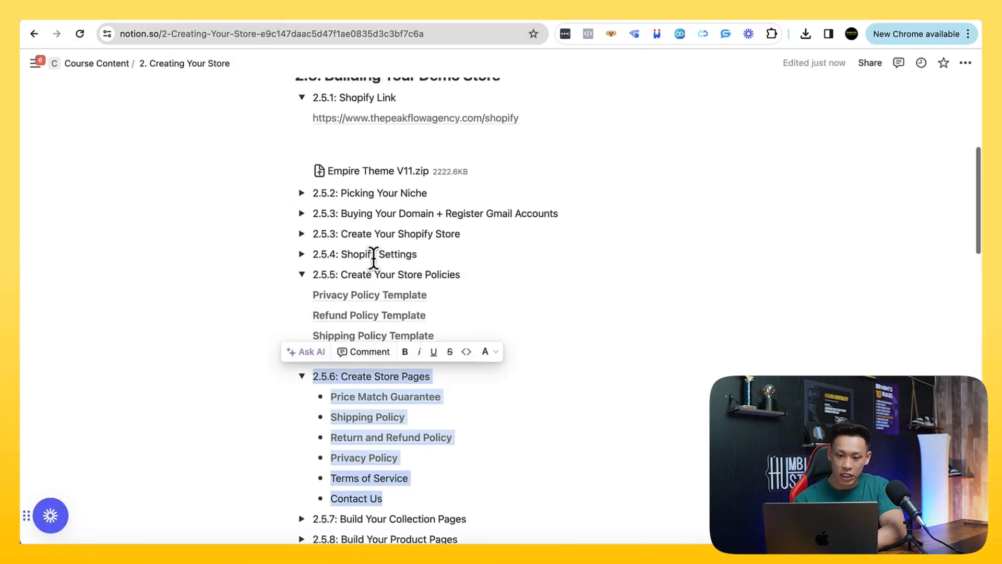
pyautogui.click(302, 213)
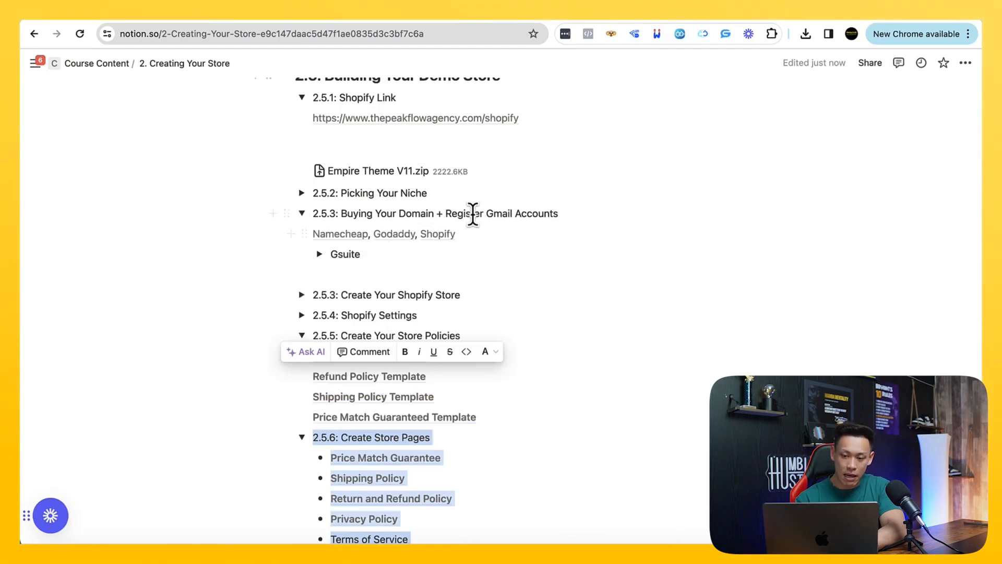
pyautogui.click(520, 213)
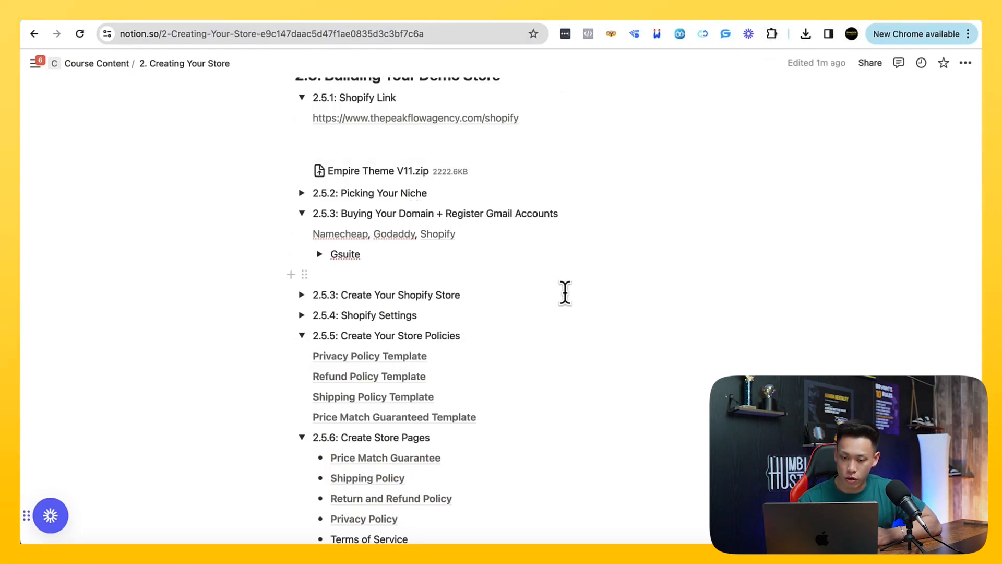
pyautogui.moveTo(450, 213); pyautogui.dragTo(527, 213)
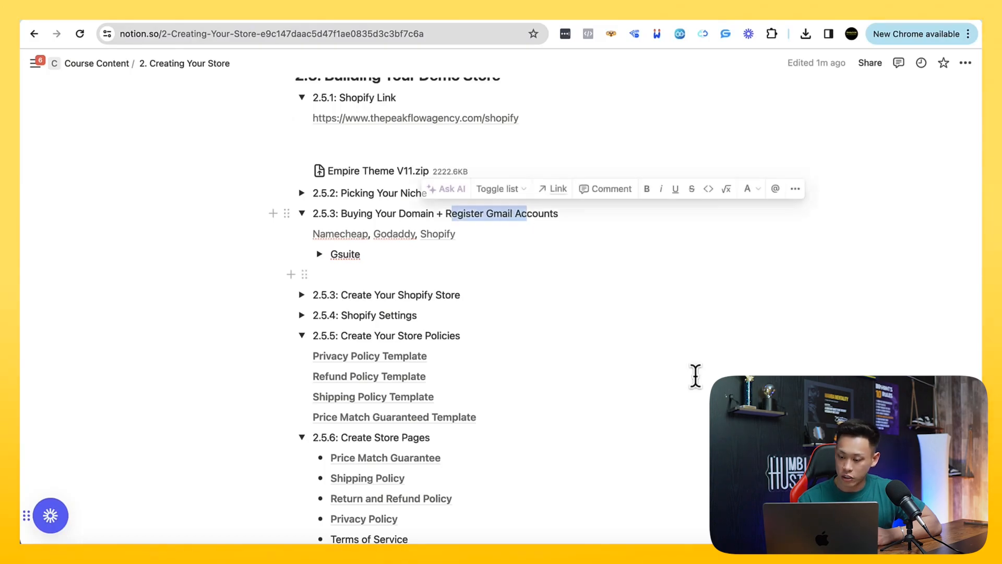
pyautogui.scroll(-1, 538, 368)
# Return to the Shopify admin, open a new browser tab and search Google for "gsuite"
pyautogui.click(217, 15)
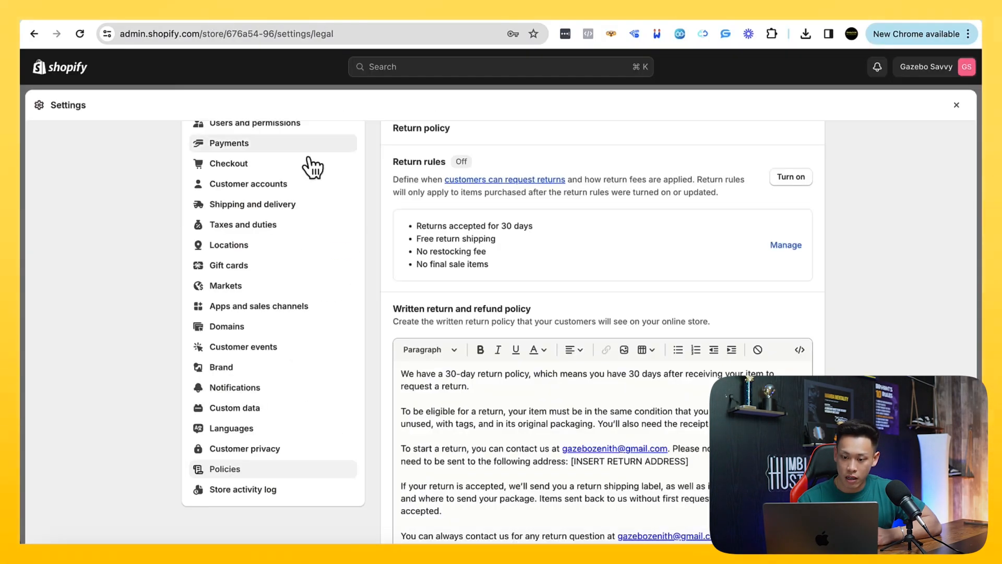
pyautogui.scroll(-2, 362, 272)
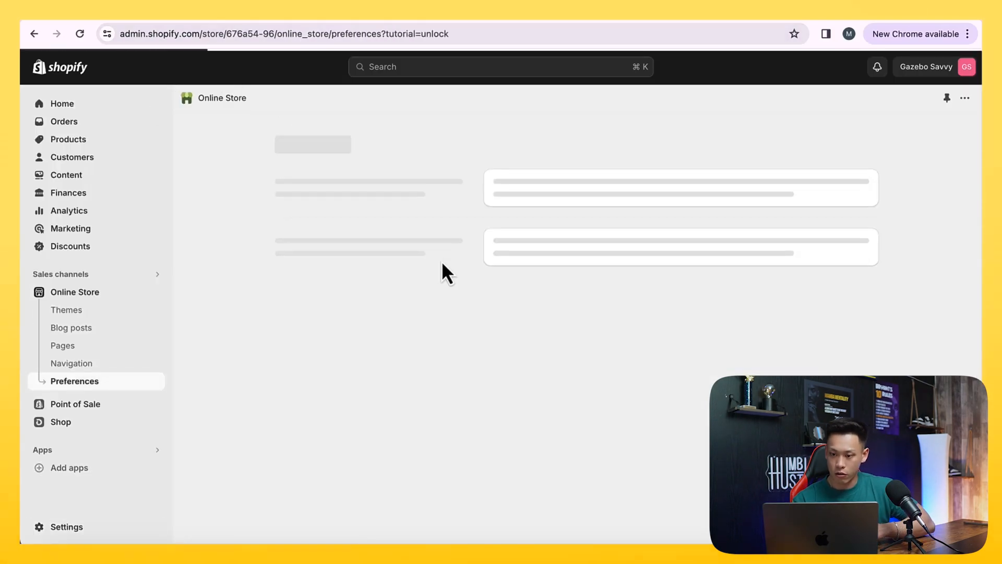
pyautogui.press('super+t')
pyautogui.write('gmail.com')
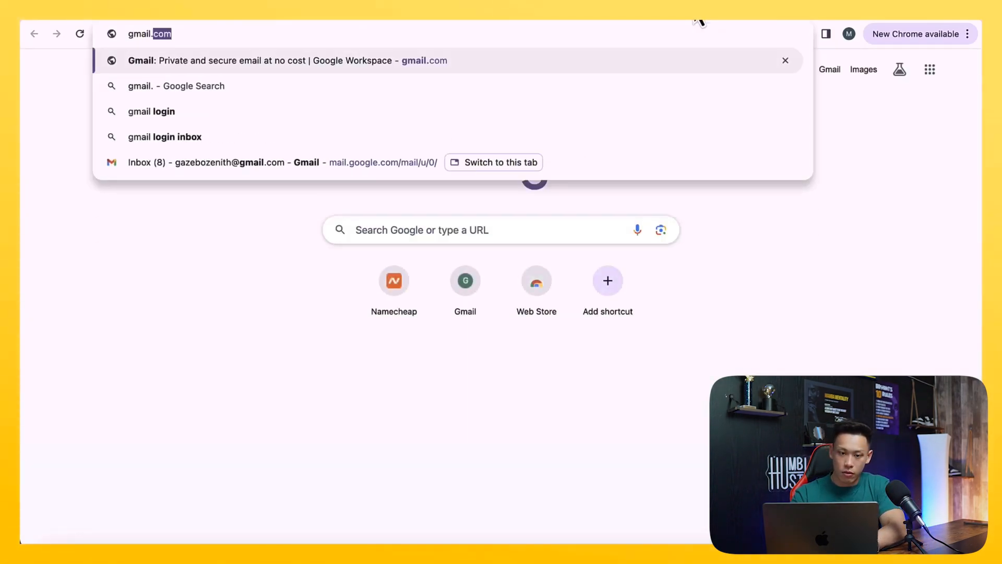
pyautogui.write('gsuite')
pyautogui.press('Return')
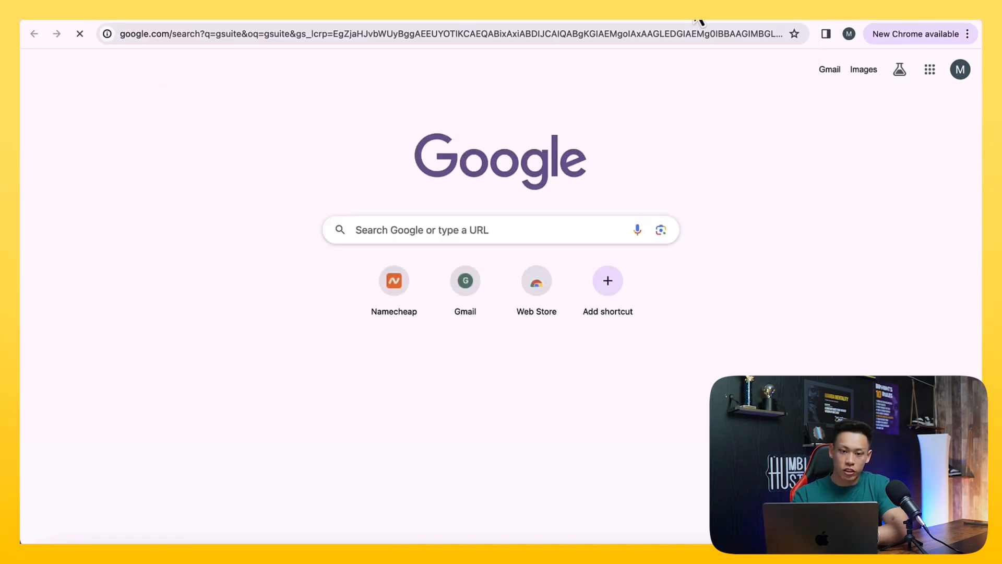
# Open the official Google Workspace site from the search results and start the sign-up
pyautogui.scroll(-6, 245, 254)
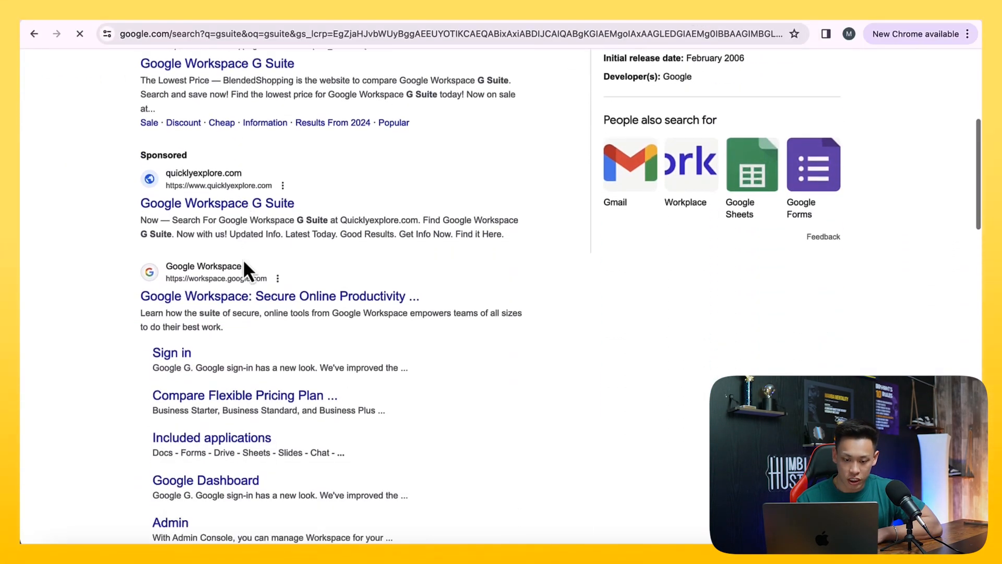
pyautogui.click(236, 300)
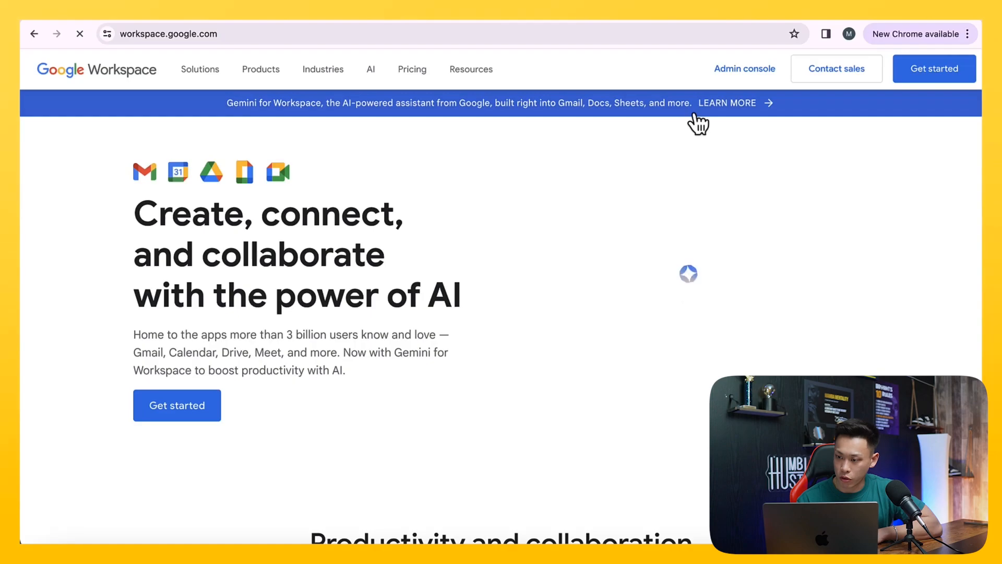
pyautogui.click(920, 62)
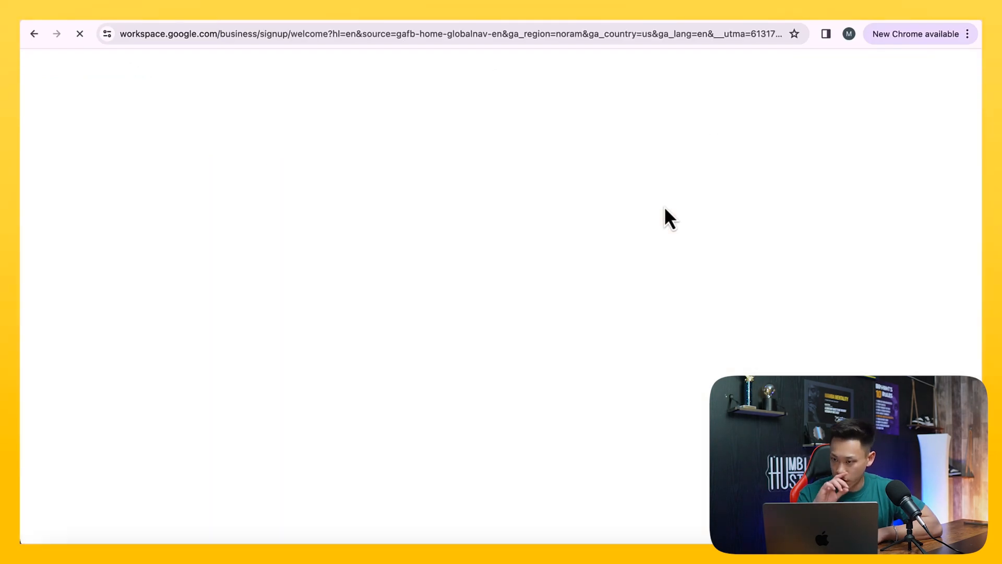
# Enter "Gazebo Savvy" as the business name, choose 2 - 9 employees and continue with the sign-up
pyautogui.click(303, 172)
pyautogui.write('Gazebo Savvy')
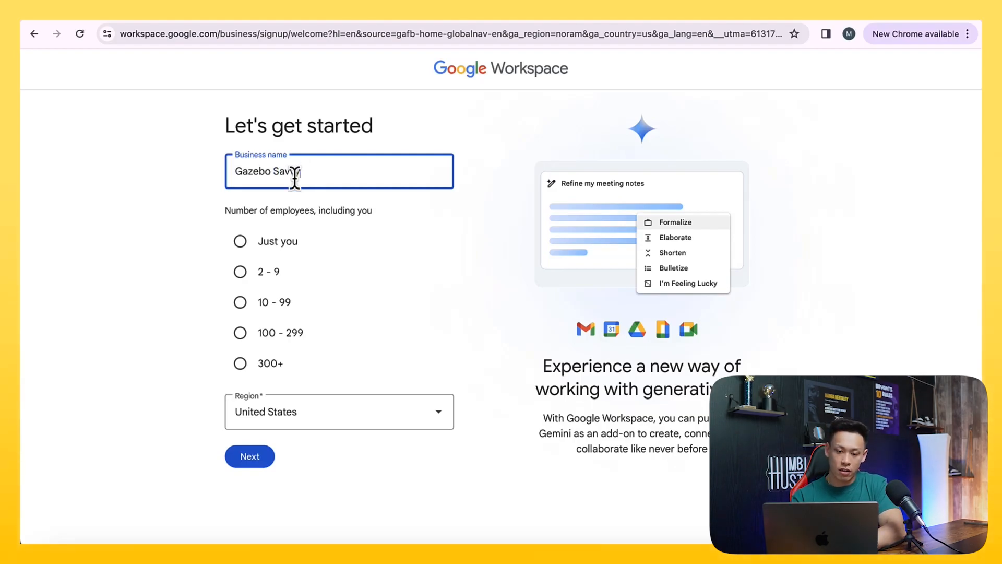
pyautogui.click(240, 272)
pyautogui.click(250, 458)
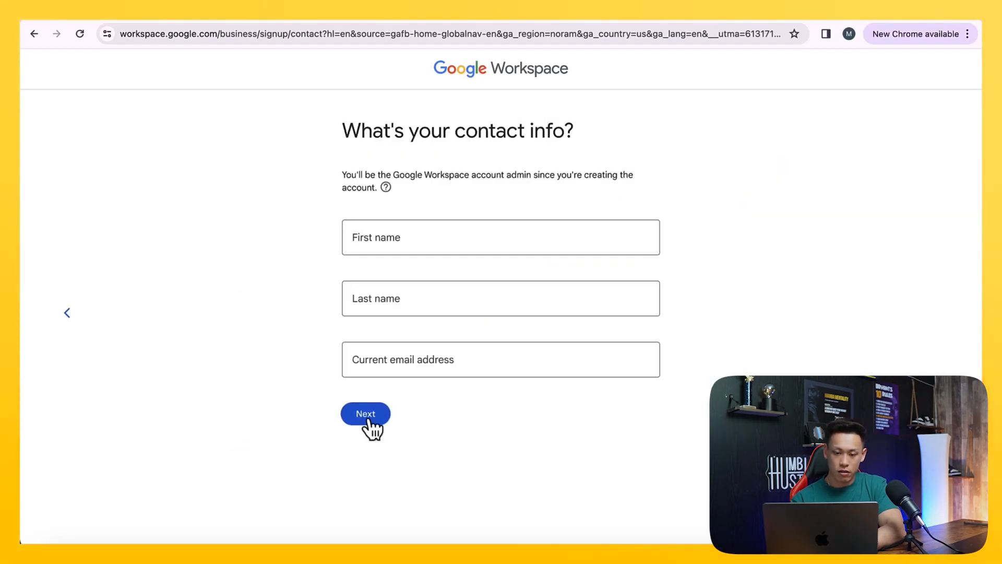
# Fill in the account admin's first name, last name and current email address, and submit the contact info
pyautogui.click(377, 241)
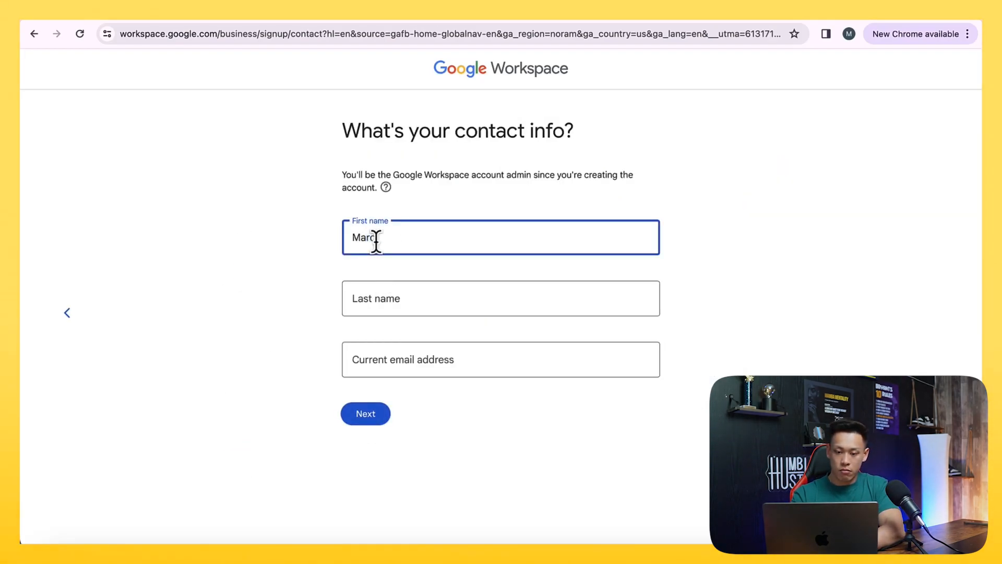
pyautogui.press('Tab')
pyautogui.press('Tab')
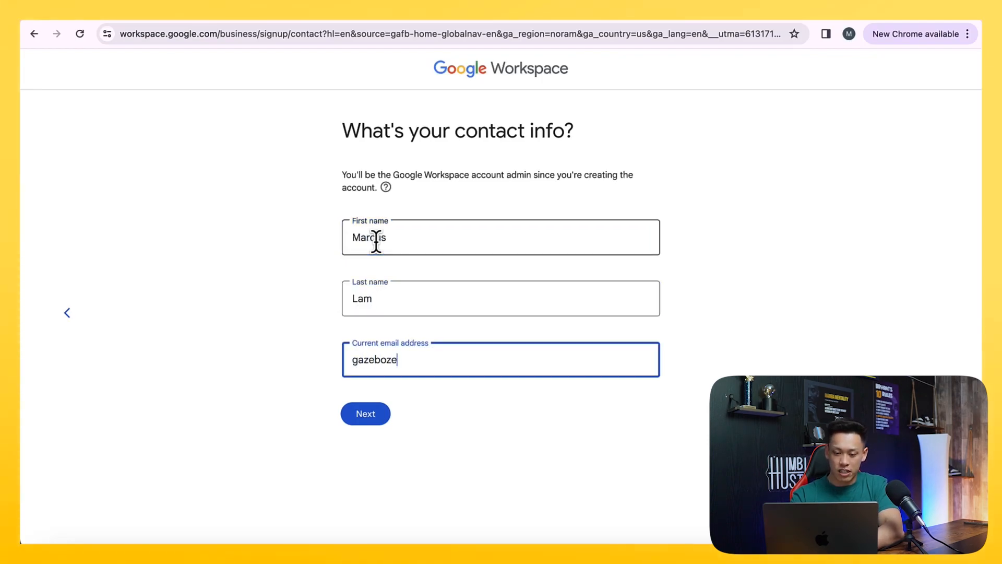
pyautogui.click(351, 418)
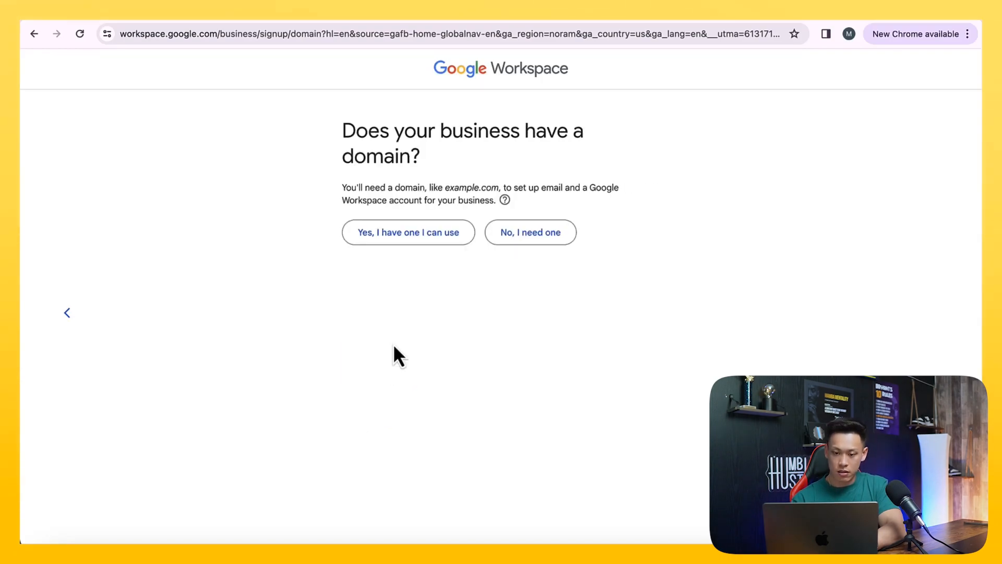
# Answer that the business already has a domain it can use and start entering its name
pyautogui.moveTo(405, 133); pyautogui.dragTo(421, 157)
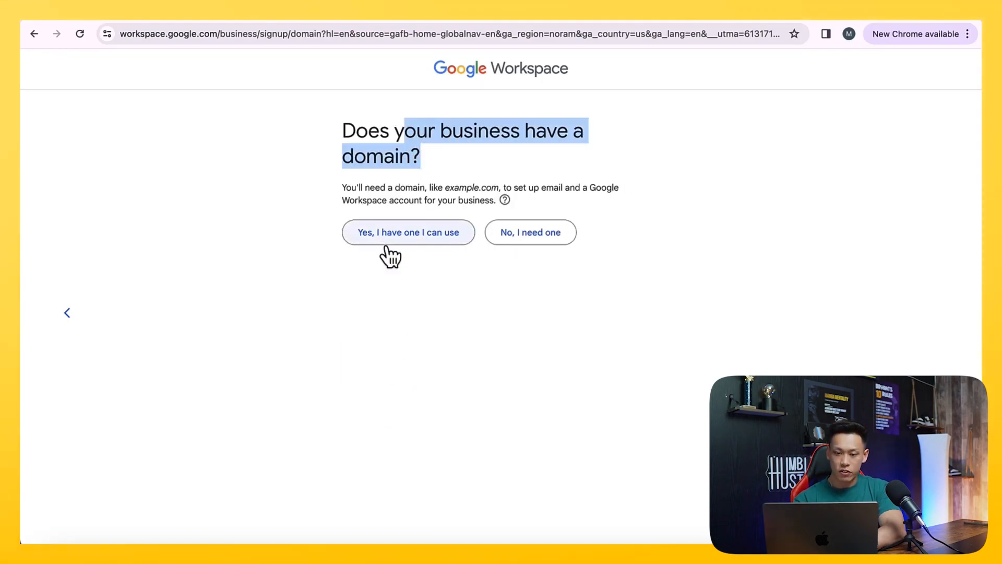
pyautogui.click(389, 236)
pyautogui.click(391, 264)
pyautogui.write('ga')
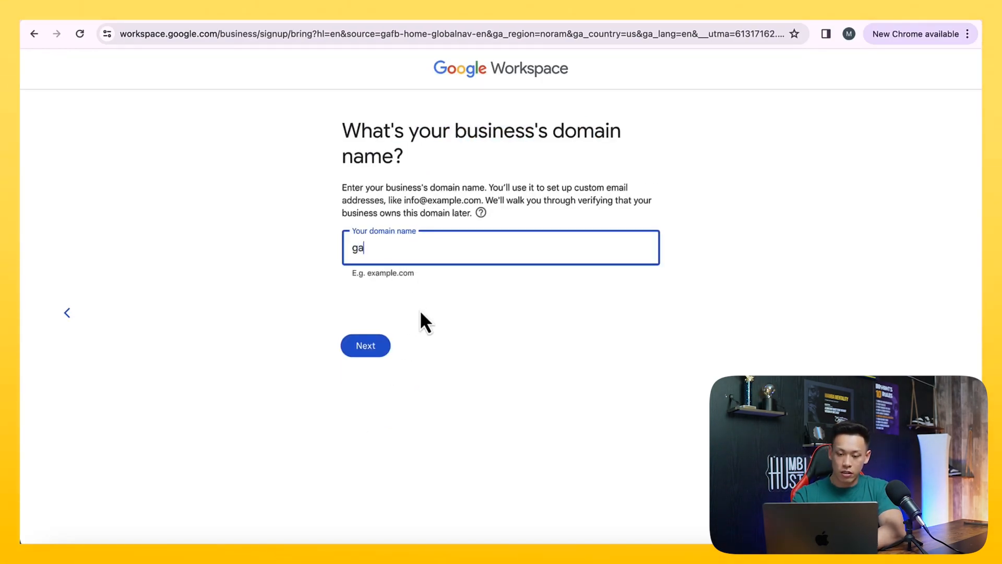
pyautogui.write('zzebosavvy.com')
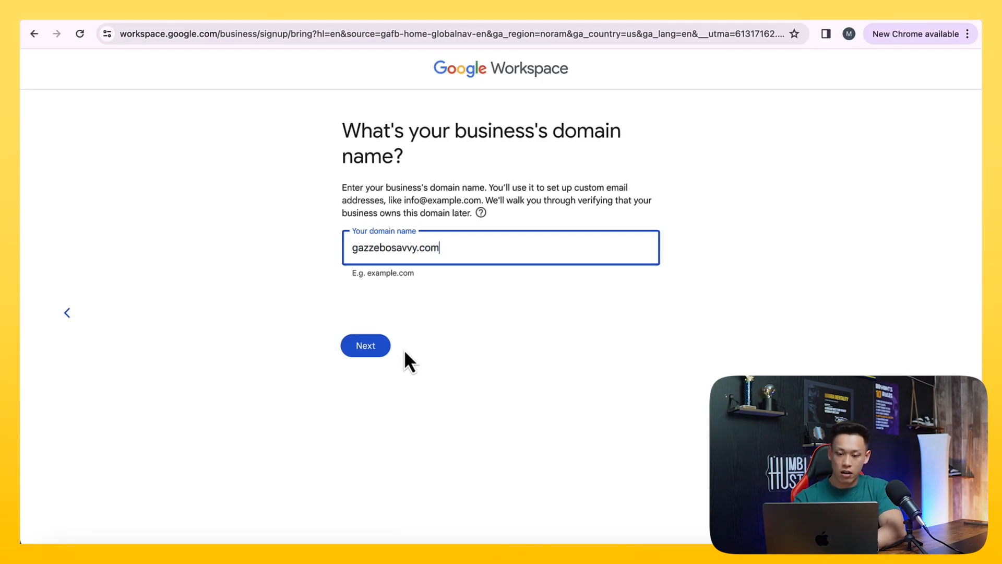
pyautogui.click(365, 348)
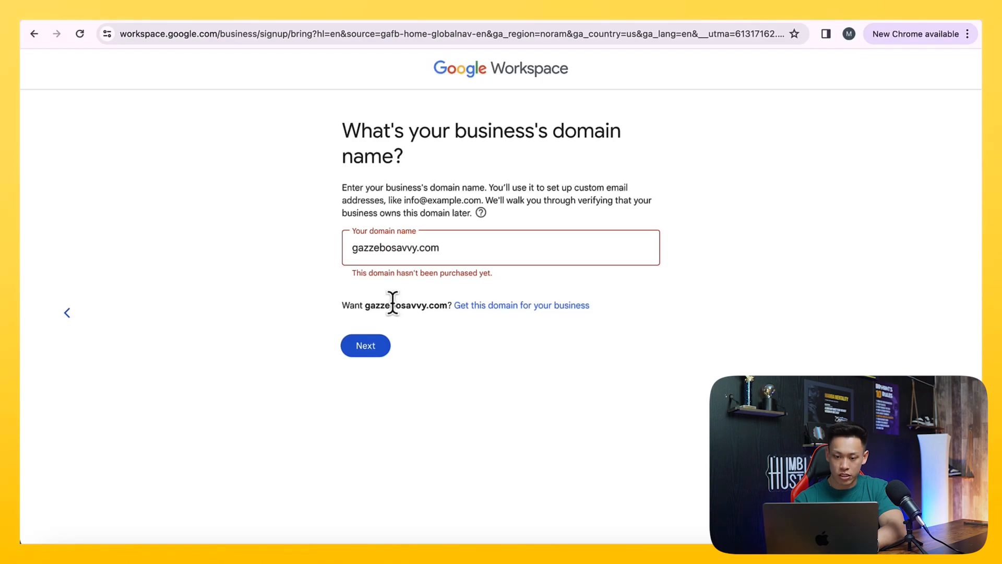
pyautogui.click(352, 248)
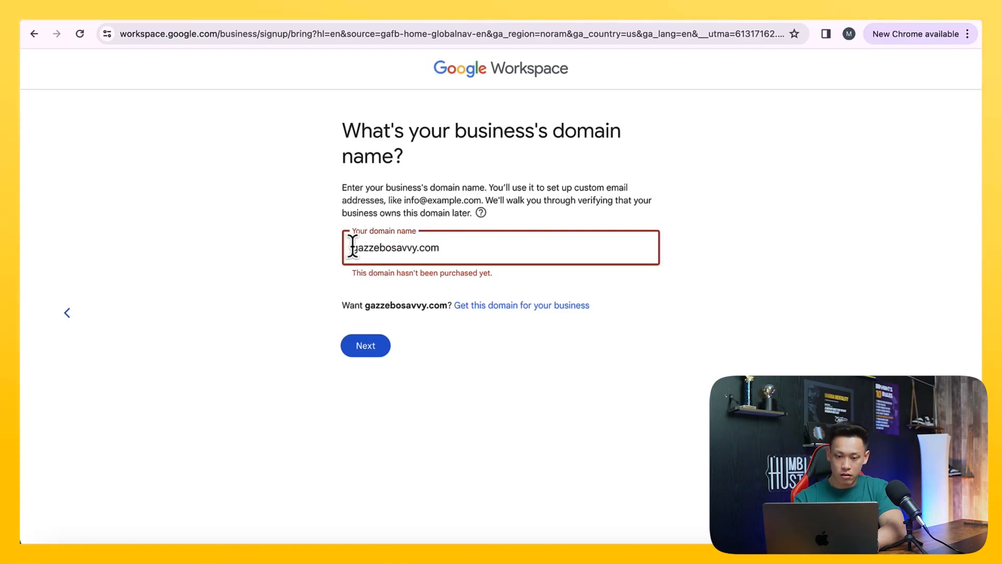
pyautogui.write('www.')
pyautogui.click(360, 353)
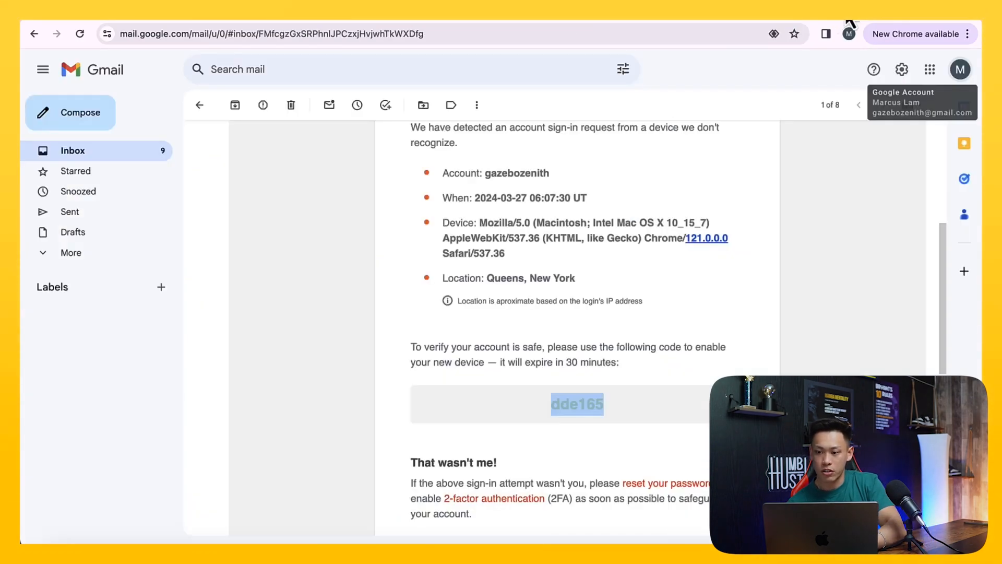
# Search for "gazebosavvy" in a new browser tab, then load the store's live site at gazebosavvy.com
pyautogui.hotkey('ctrl', 't')
pyautogui.write('ga')
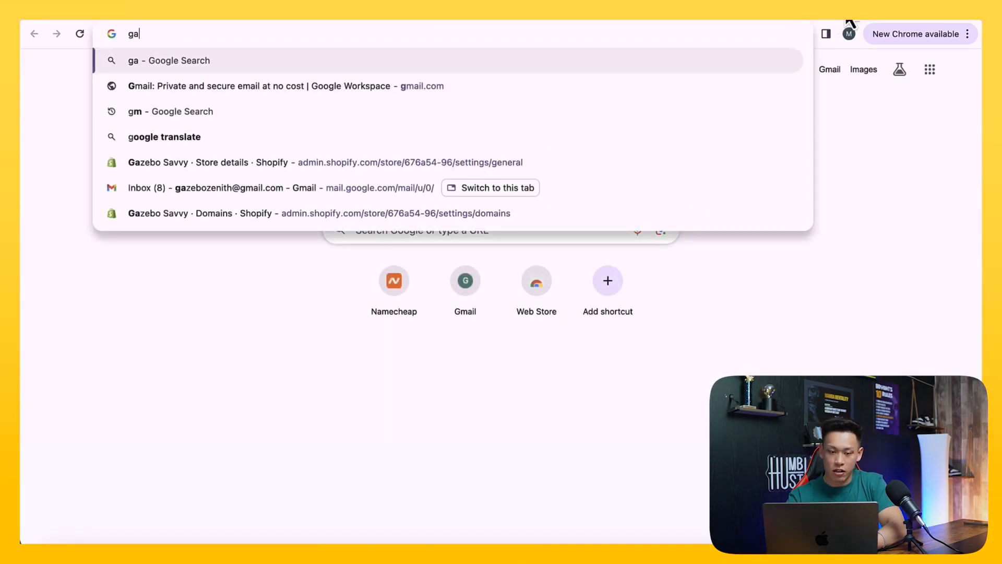
pyautogui.write('zebosavvy')
pyautogui.press('Return')
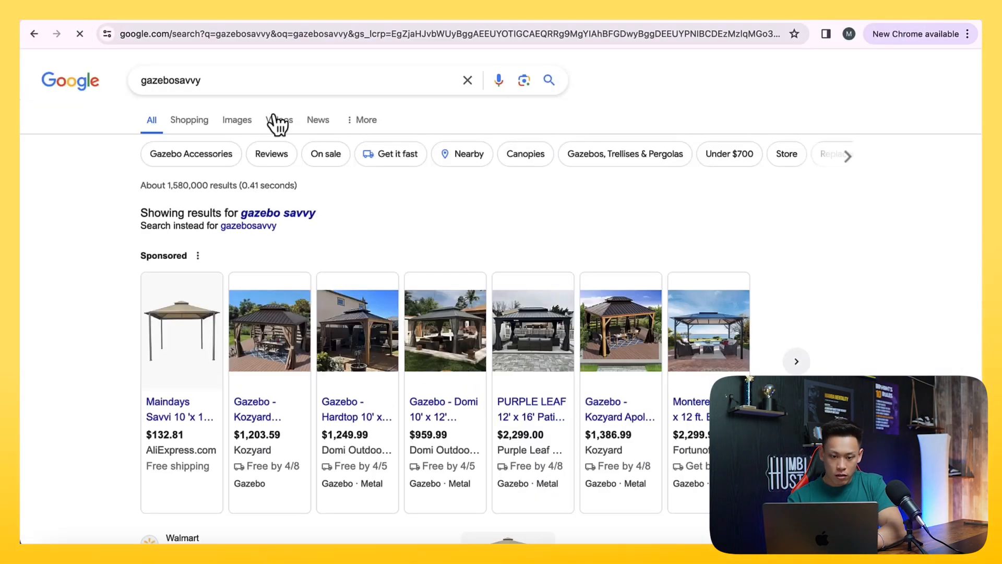
pyautogui.click(249, 34)
pyautogui.write('gazebosavvy.com')
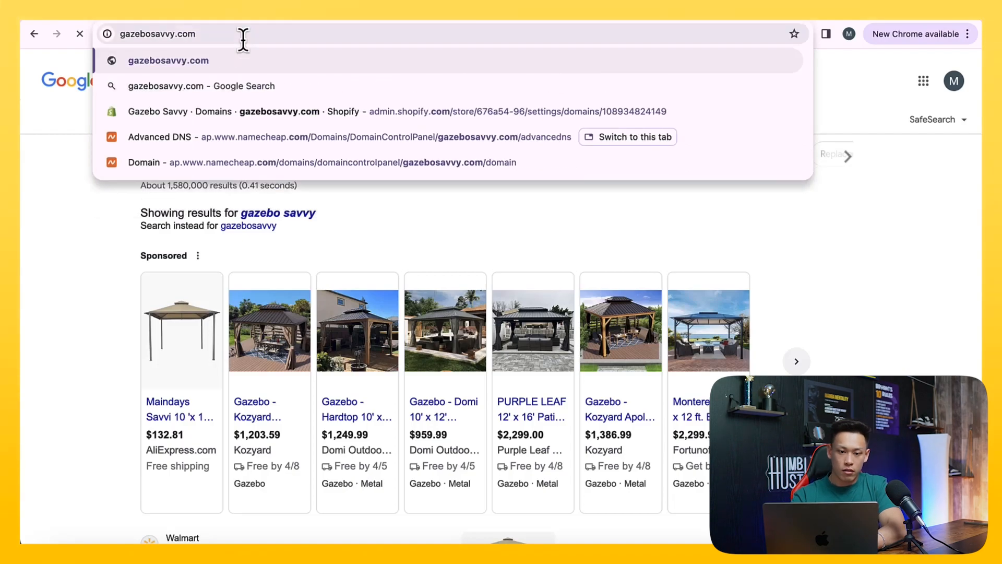
pyautogui.press('Return')
# Copy the store site's address into the Google Workspace domain name field and confirm gazebosavvy.com as the account's domain
pyautogui.click(243, 34)
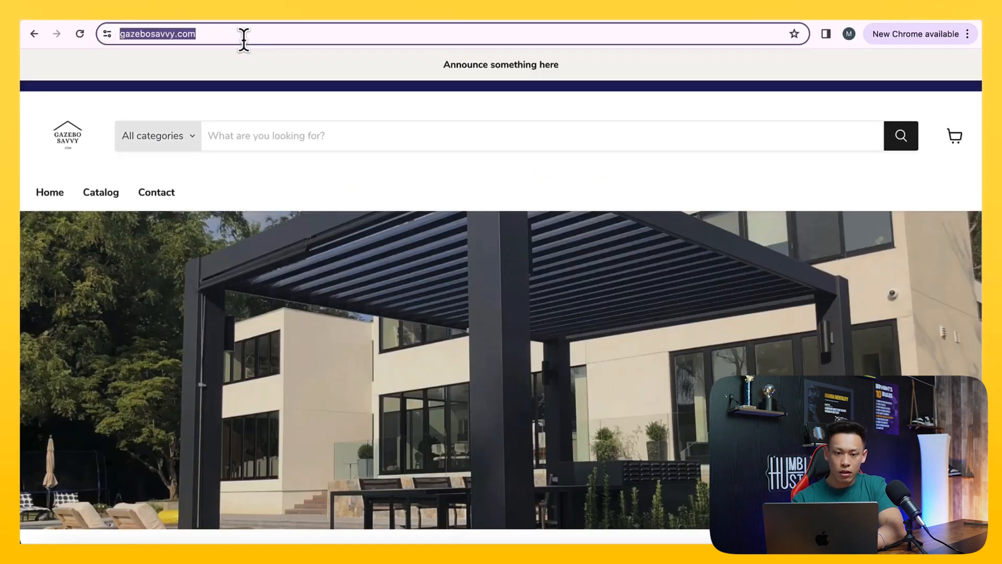
pyautogui.press('super+c')
pyautogui.click(640, 11)
pyautogui.doubleClick(408, 256)
pyautogui.press('super+v')
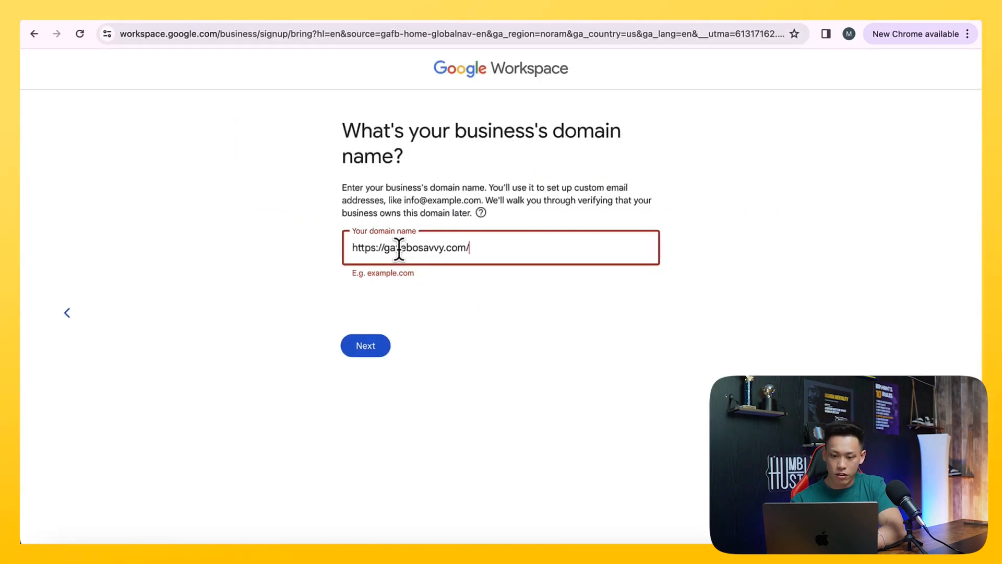
pyautogui.click(360, 351)
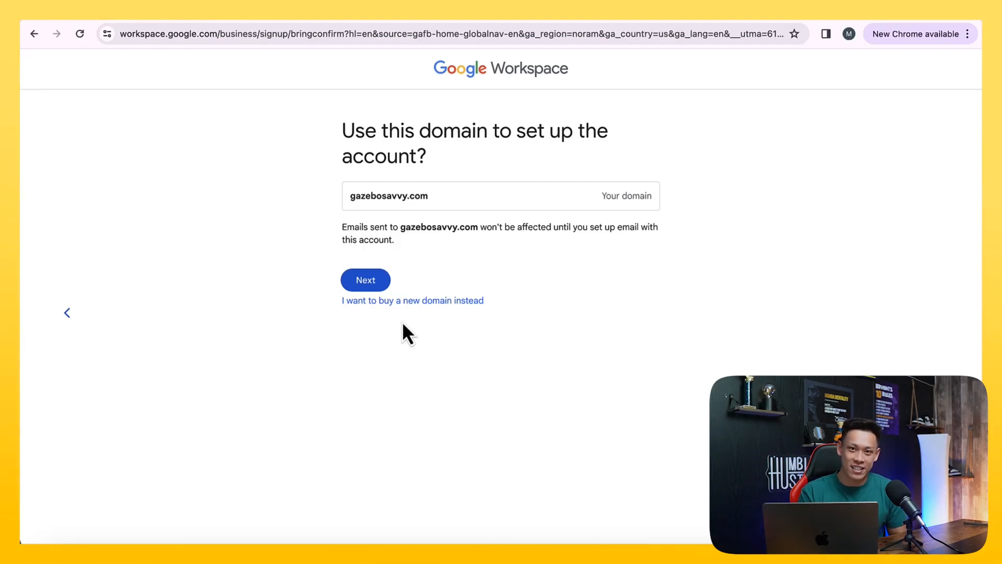
pyautogui.click(381, 282)
# Set the sign-in username to "support" and enter the account password
pyautogui.click(392, 229)
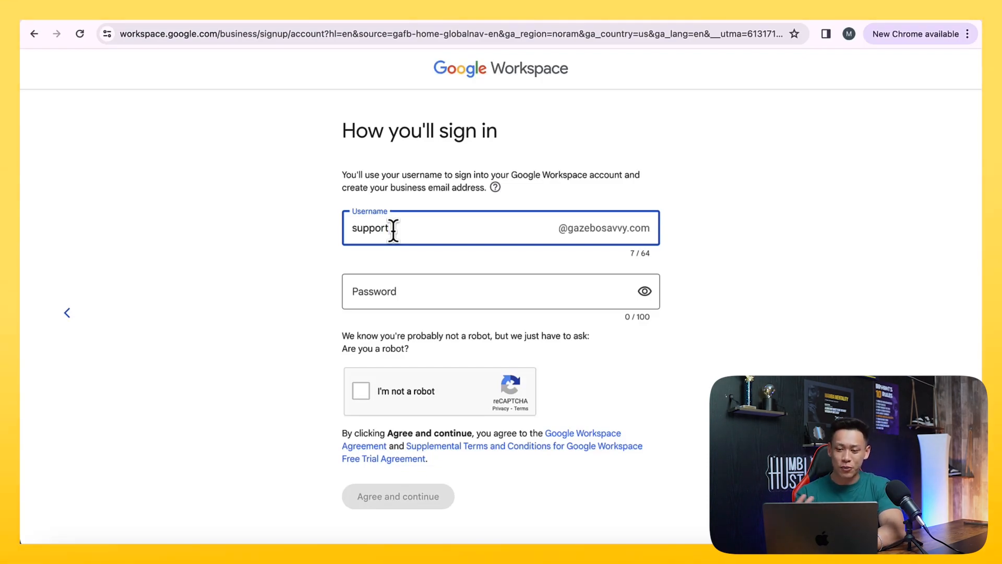
pyautogui.click(299, 295)
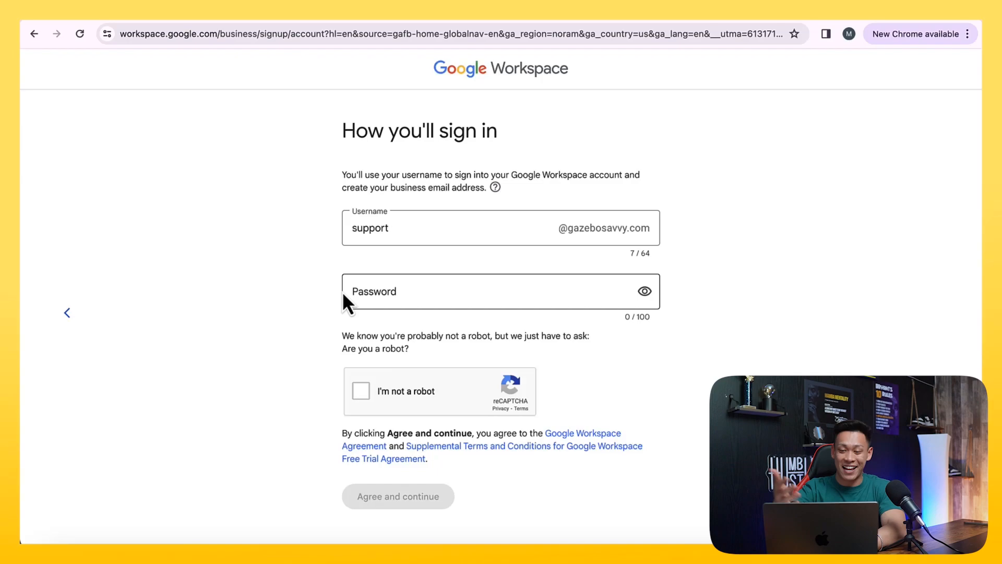
pyautogui.click(374, 296)
pyautogui.click(312, 305)
pyautogui.click(368, 305)
pyautogui.write('••••')
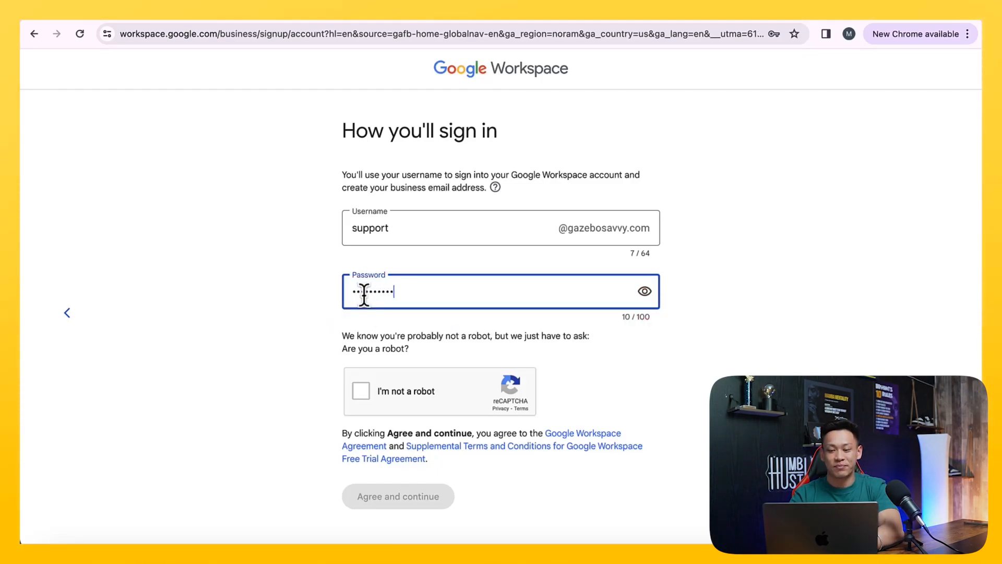
pyautogui.write('•••••••')
# Start the "I'm not a robot" check, select the bicycle squares and submit the selection
pyautogui.click(360, 390)
pyautogui.click(463, 350)
pyautogui.click(472, 405)
pyautogui.click(413, 405)
pyautogui.click(412, 345)
pyautogui.click(525, 345)
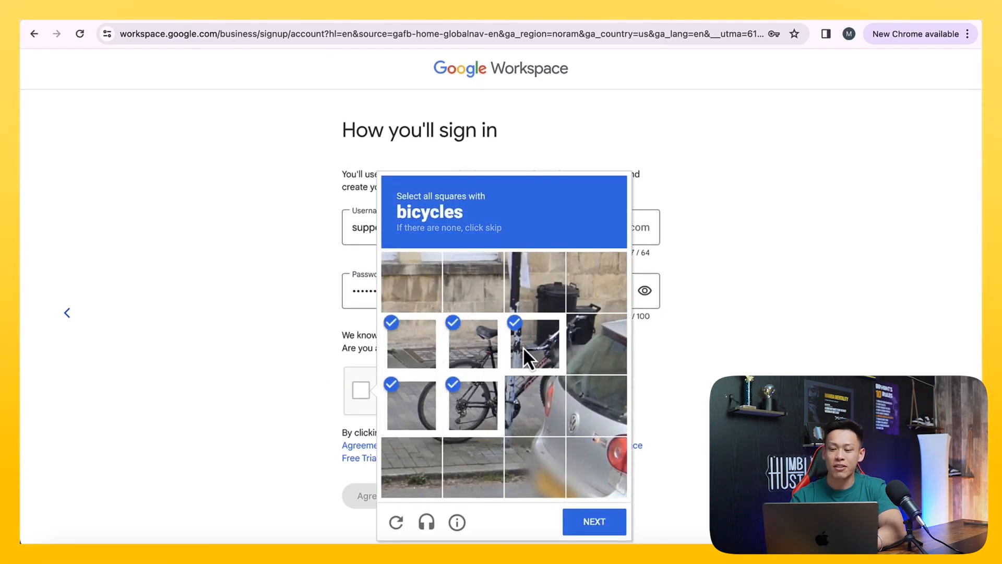
pyautogui.click(593, 345)
pyautogui.click(552, 384)
pyautogui.click(591, 524)
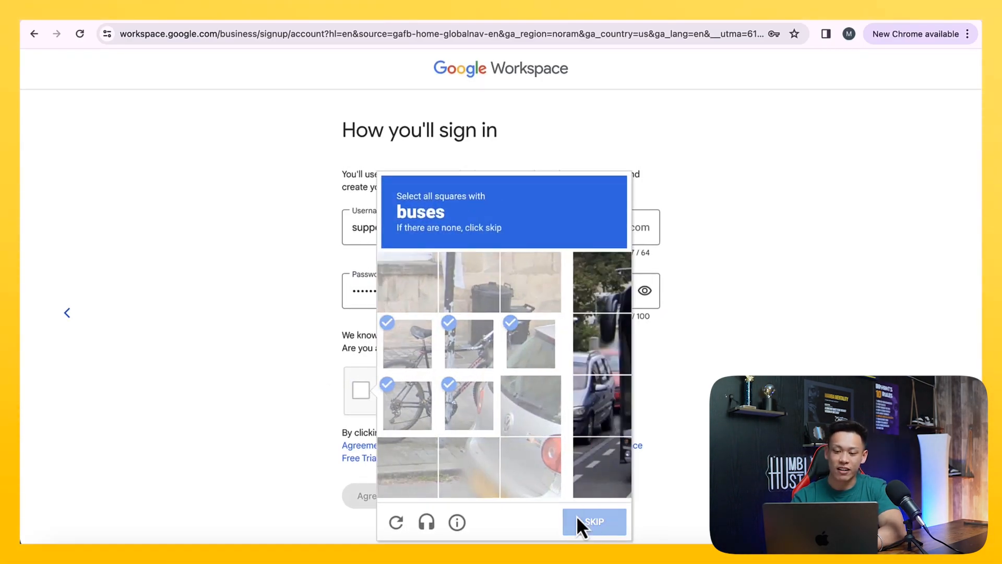
# Select all sixteen squares of the buses challenge and submit them for verification
pyautogui.click(493, 300)
pyautogui.click(521, 303)
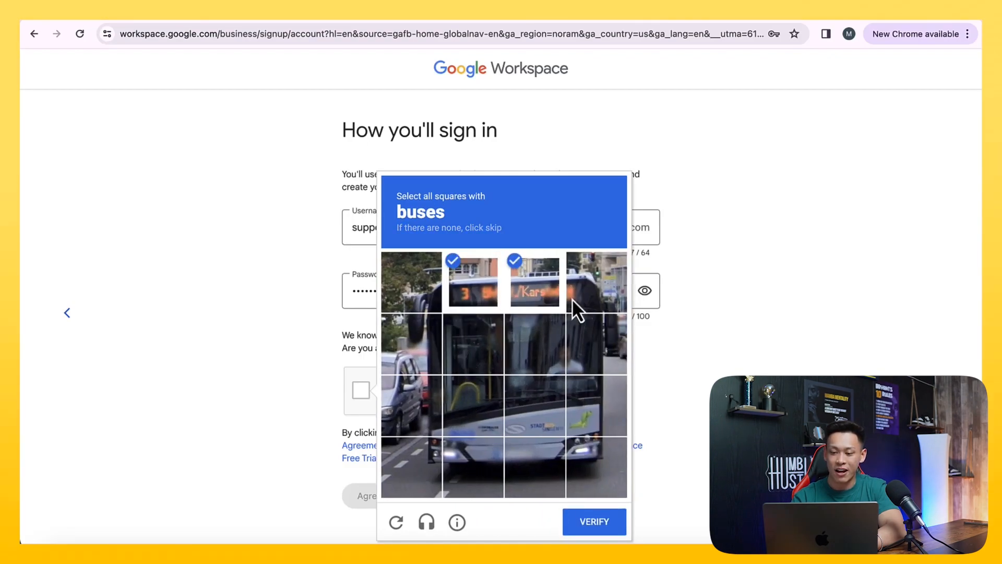
pyautogui.click(572, 301)
pyautogui.click(590, 345)
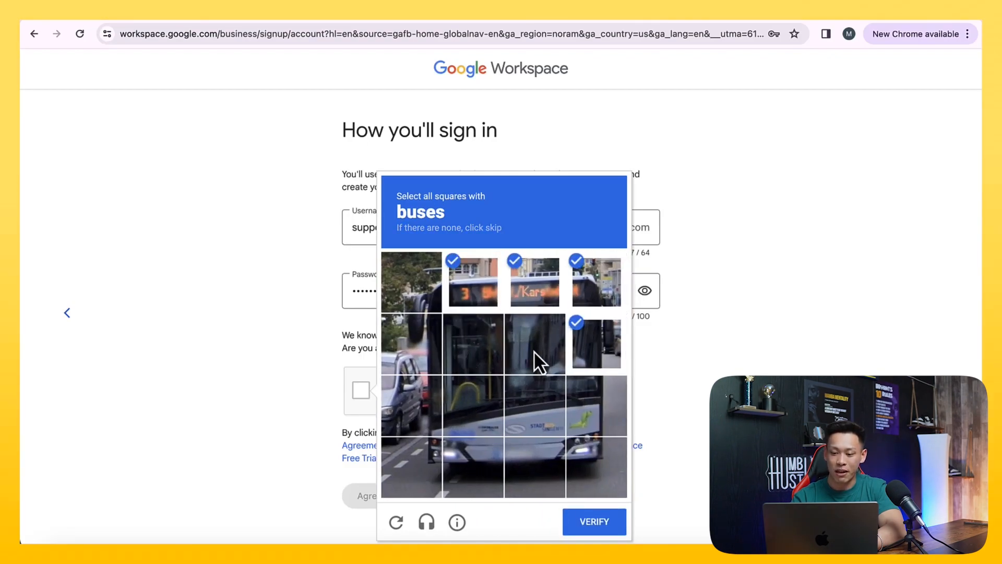
pyautogui.click(413, 421)
pyautogui.click(455, 419)
pyautogui.click(521, 421)
pyautogui.click(559, 421)
pyautogui.click(580, 421)
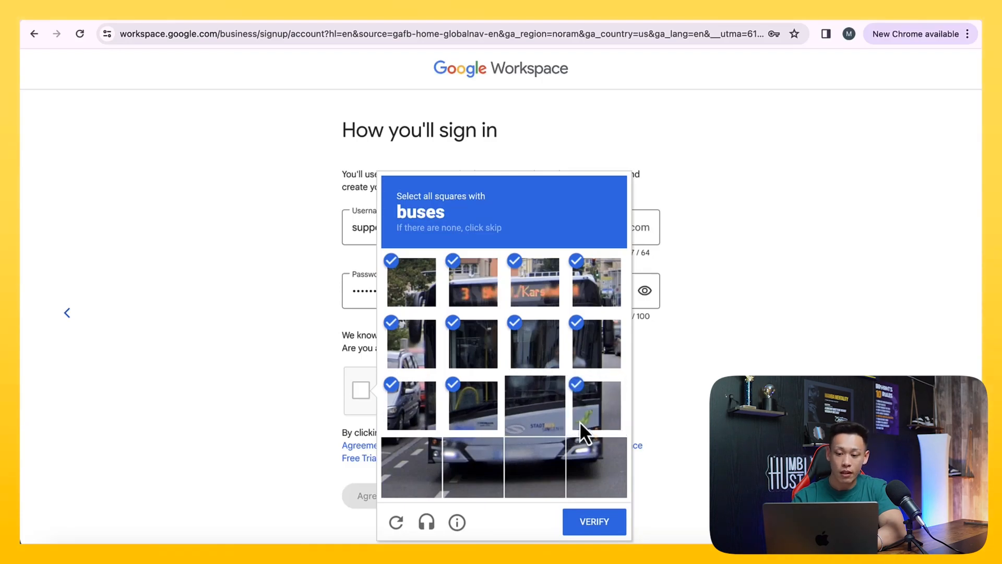
pyautogui.click(538, 410)
pyautogui.click(527, 471)
pyautogui.click(412, 477)
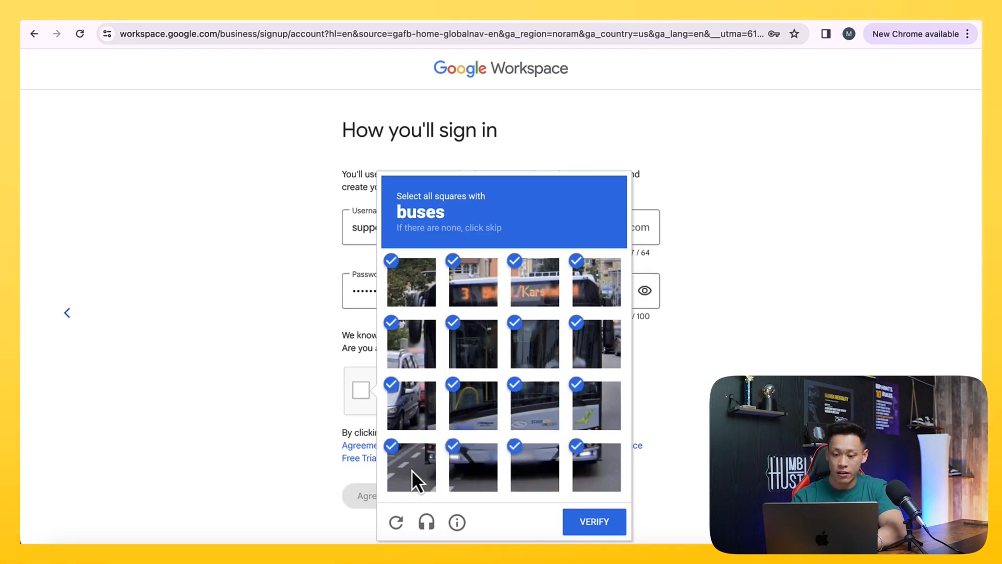
pyautogui.click(598, 521)
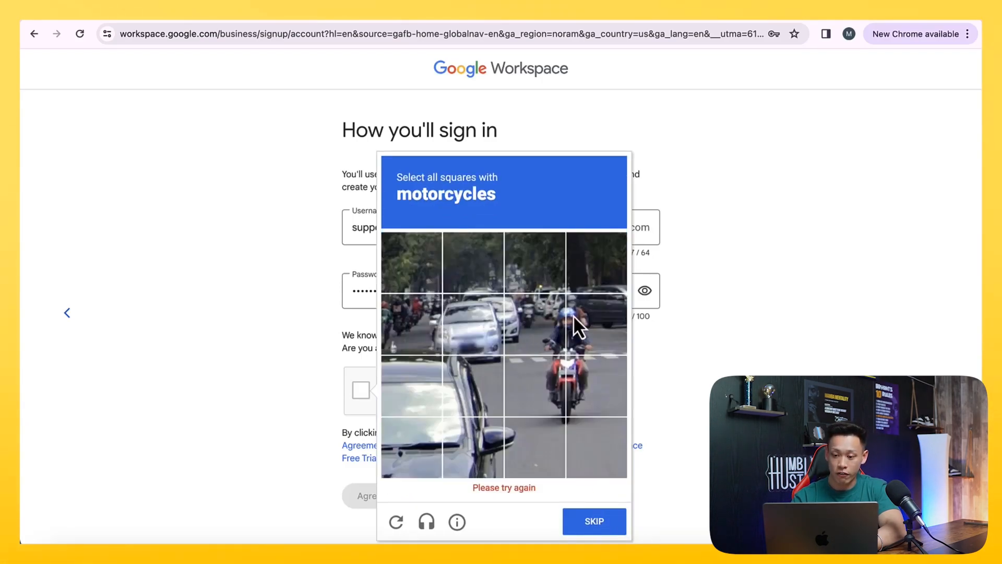
# Select the four squares with the nearest motorcycle, verify them, and agree to the Google Workspace terms
pyautogui.click(580, 337)
pyautogui.click(544, 327)
pyautogui.click(556, 403)
pyautogui.click(593, 405)
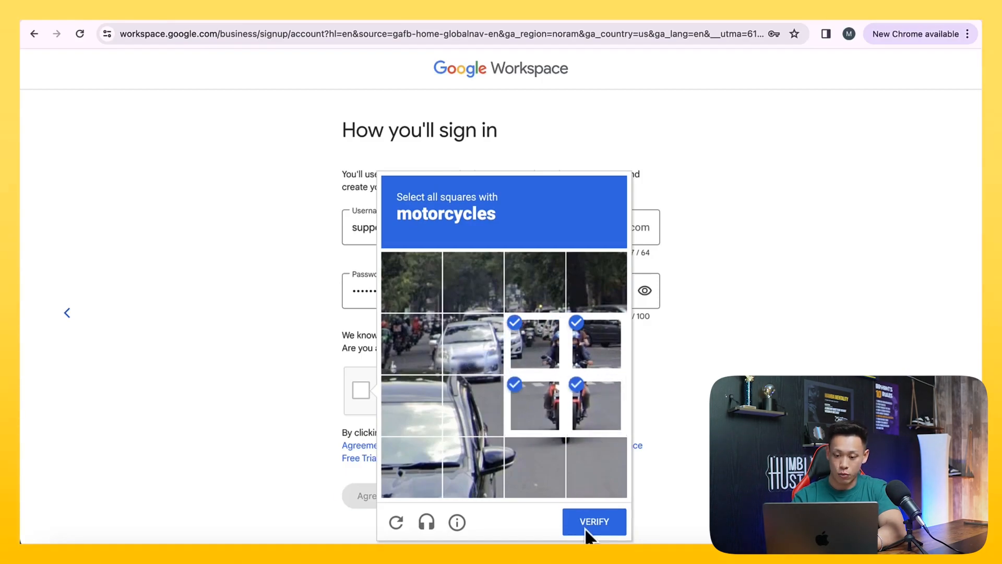
pyautogui.click(586, 522)
pyautogui.click(398, 495)
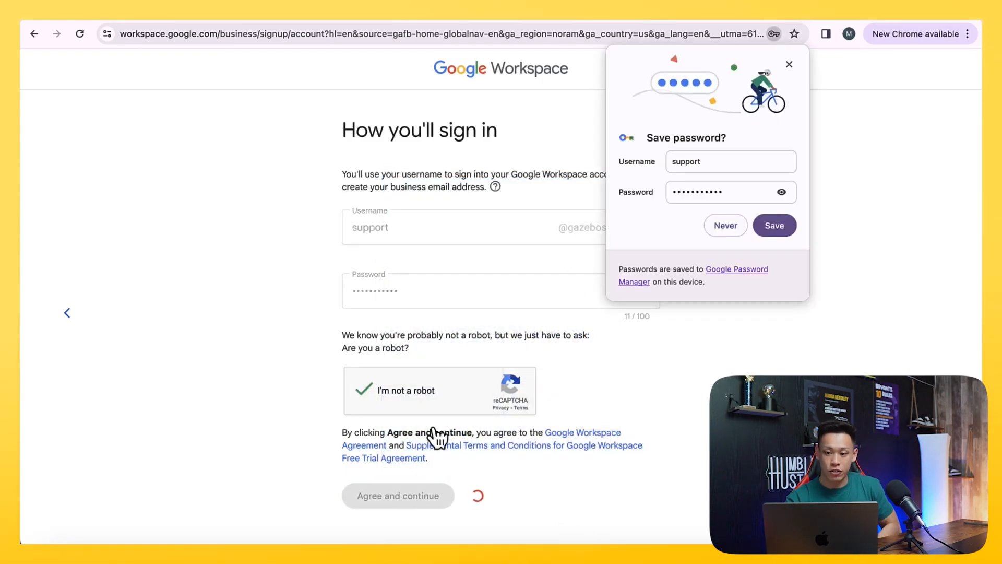
# Complete the username with the store's domain, save the password in the browser, and dismiss the offer to store it in the Google Account
pyautogui.click(729, 156)
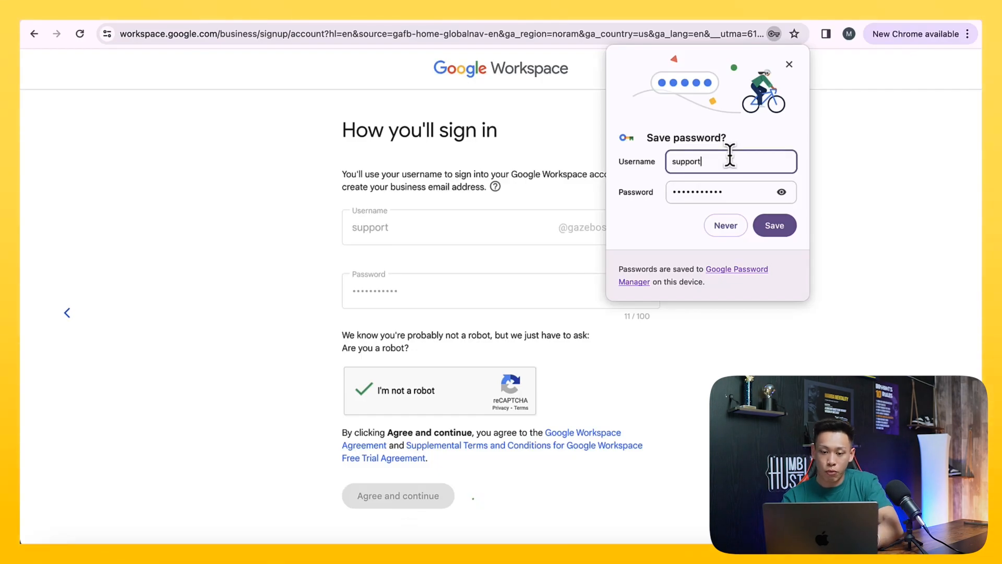
pyautogui.click(776, 234)
pyautogui.click(776, 234)
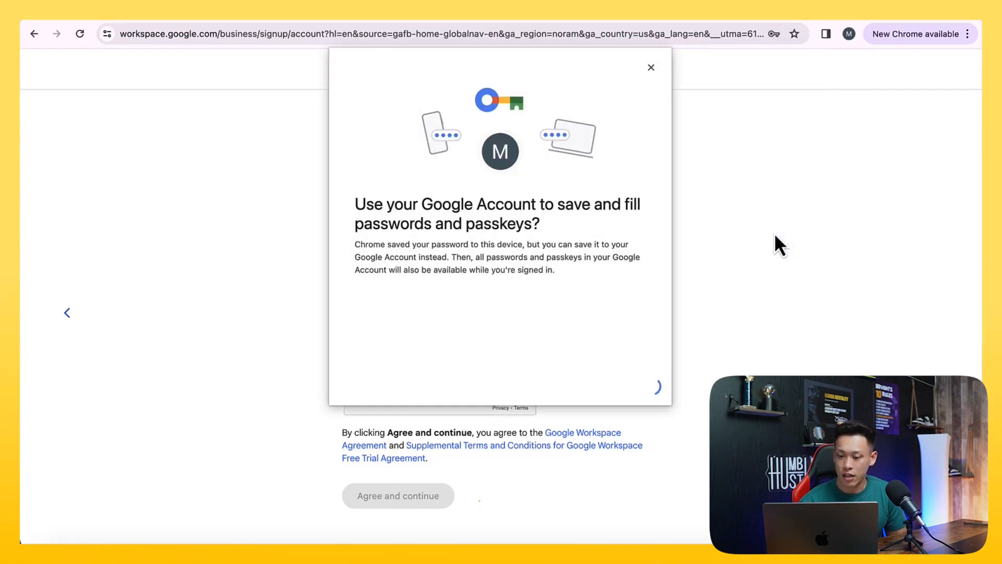
pyautogui.click(650, 65)
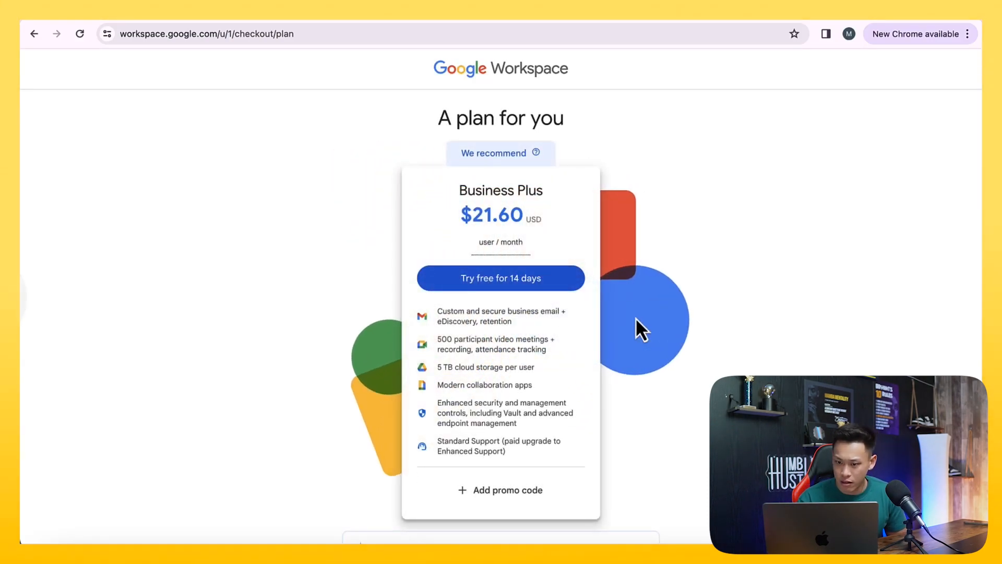
# Choose the 14-day free trial of the Business Plus plan and agree to the Google Workspace trial terms
pyautogui.click(500, 286)
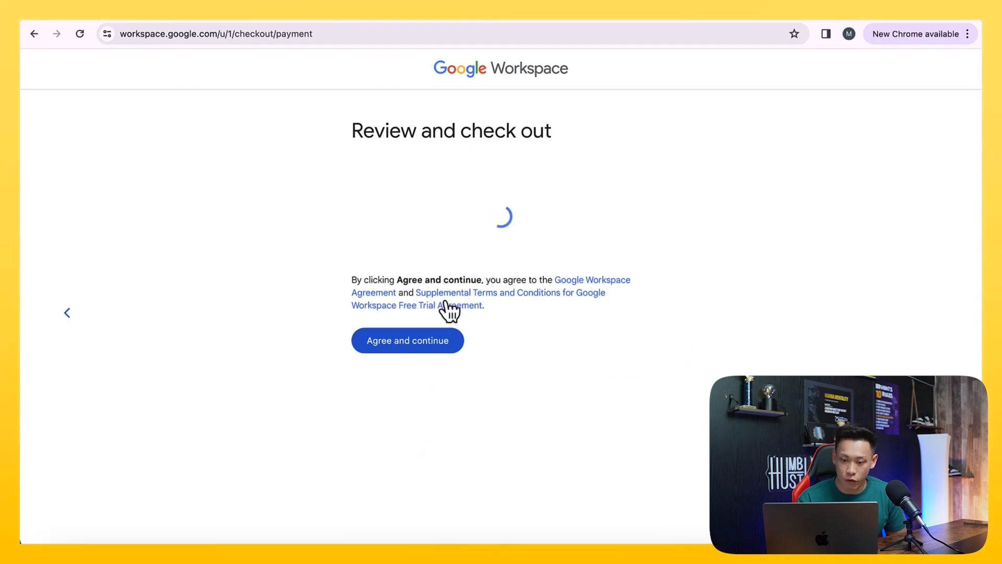
pyautogui.click(403, 345)
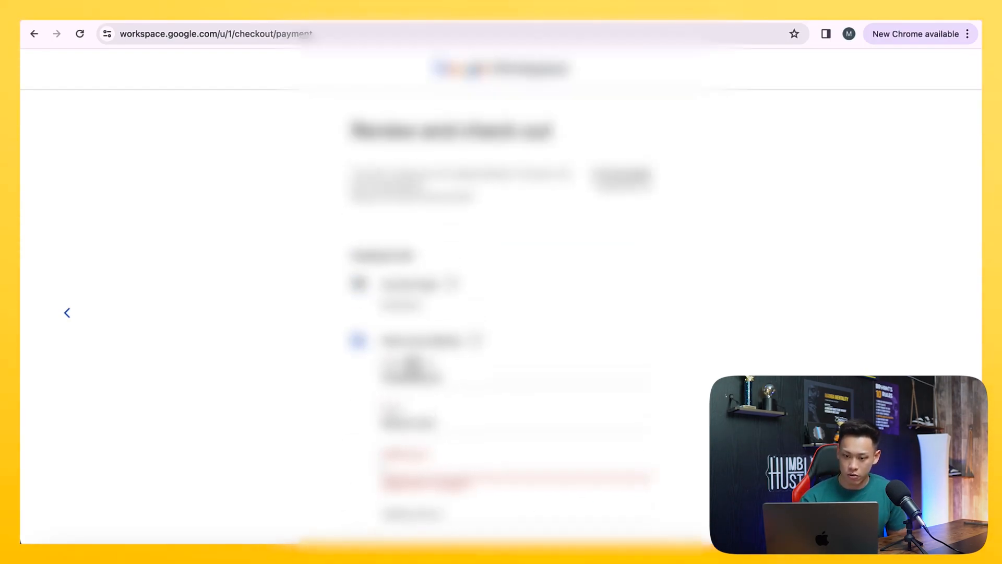
# Fill in the billing address and payment card details, and submit the Google Workspace order
pyautogui.scroll(-3, 417, 383)
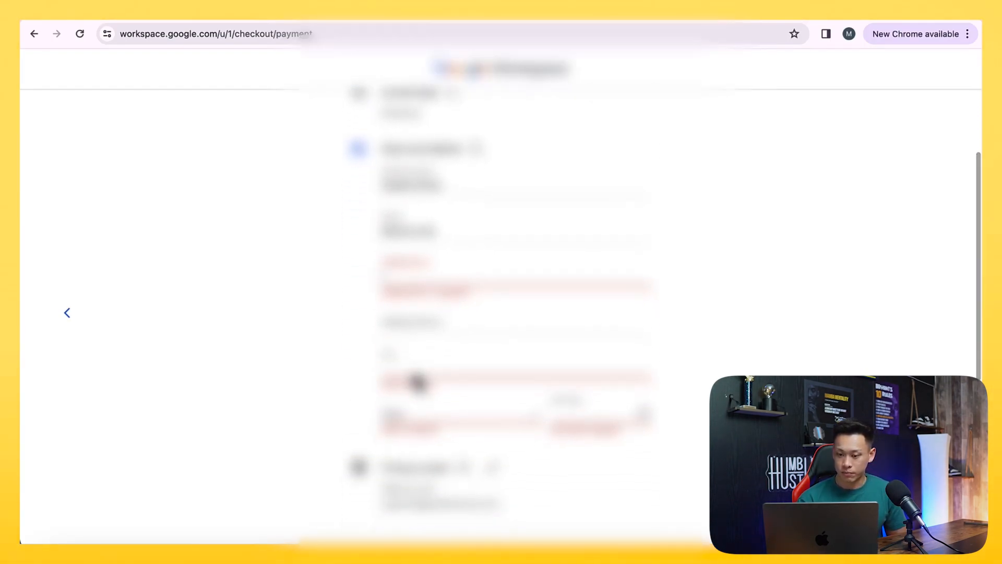
pyautogui.scroll(-1, 418, 382)
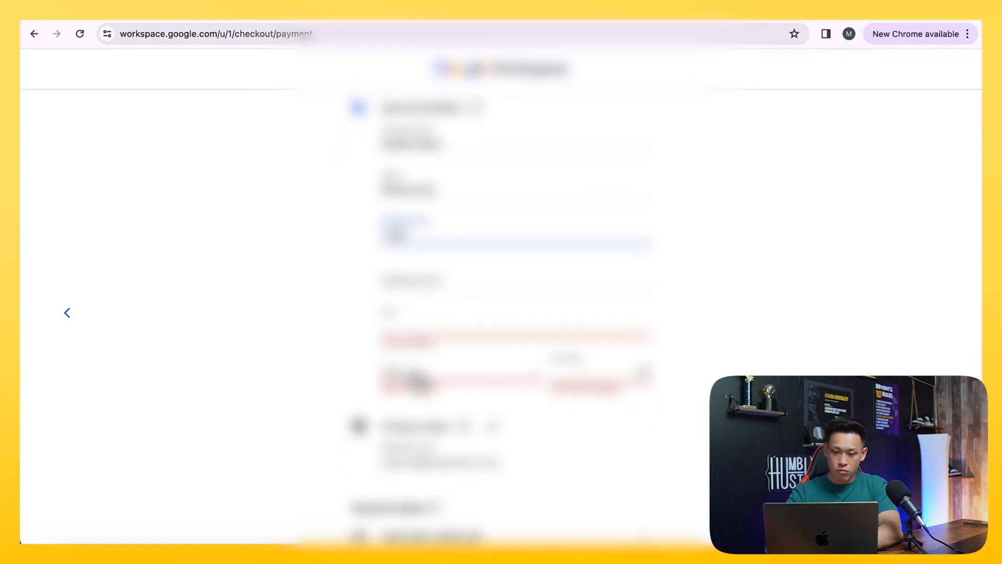
pyautogui.write('...')
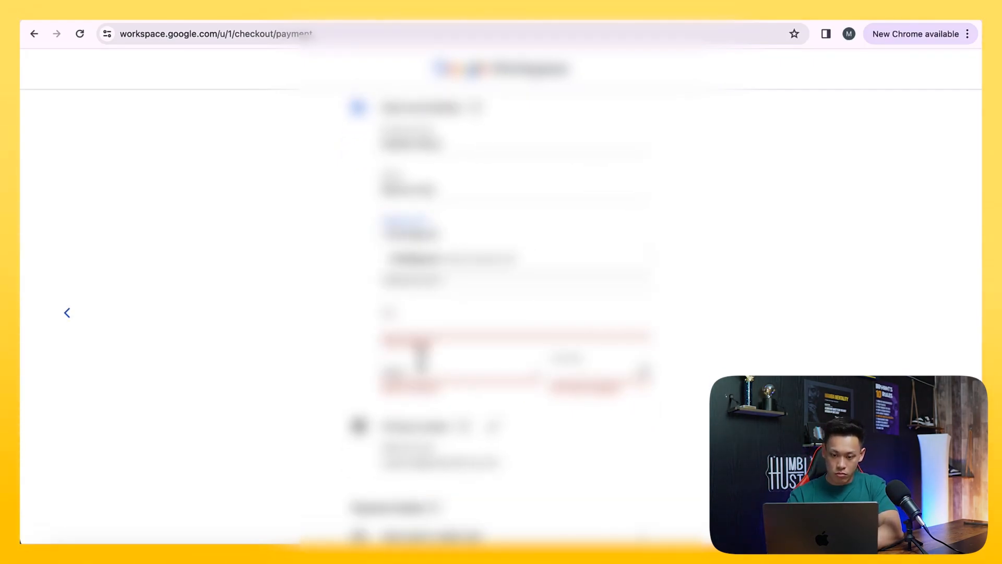
pyautogui.click(477, 277)
pyautogui.scroll(-6, 501, 313)
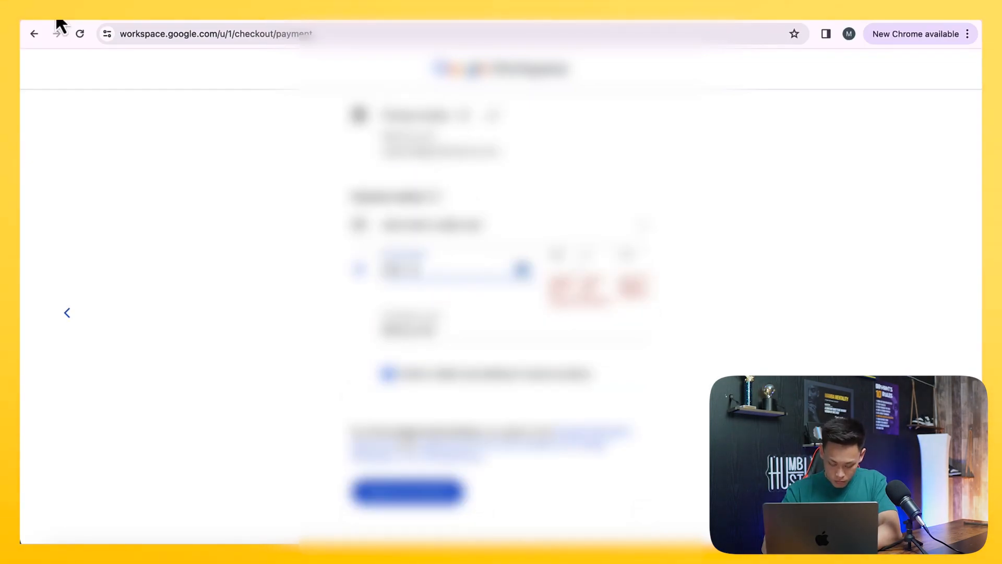
pyautogui.click(389, 501)
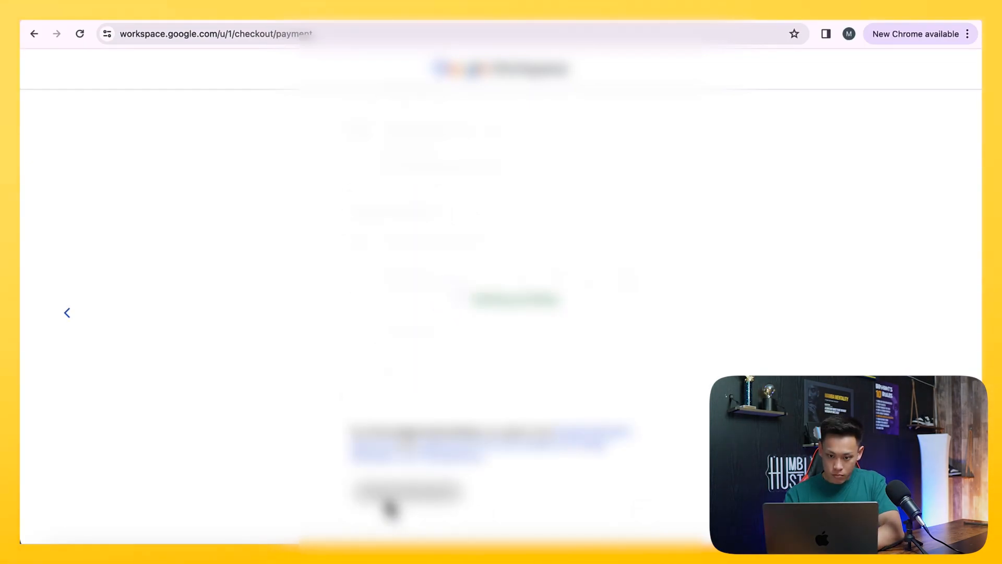
# Decline the checkout add-on offer and accept the welcome notice for the new Google account
pyautogui.scroll(-2, 391, 508)
pyautogui.scroll(1, 391, 508)
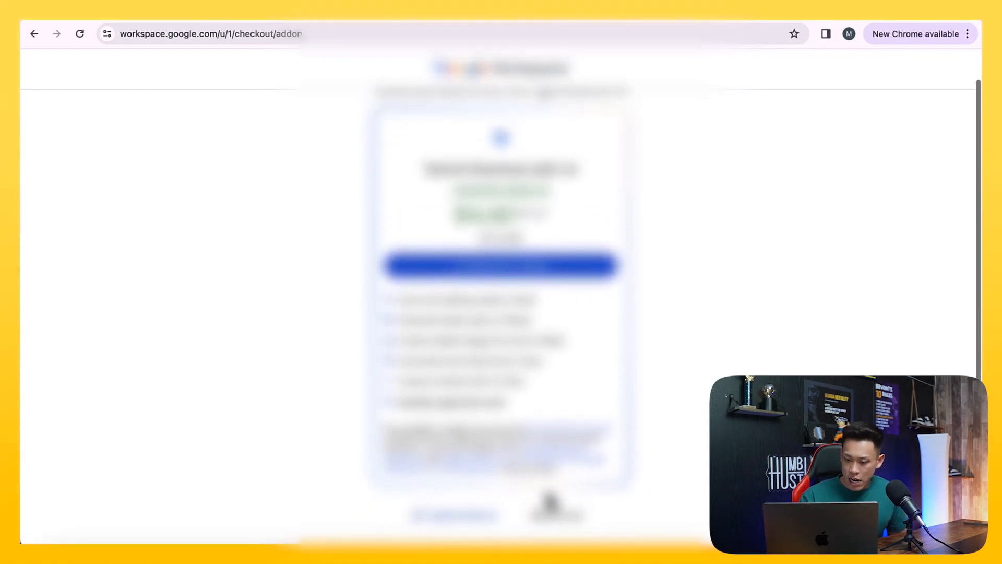
pyautogui.click(558, 514)
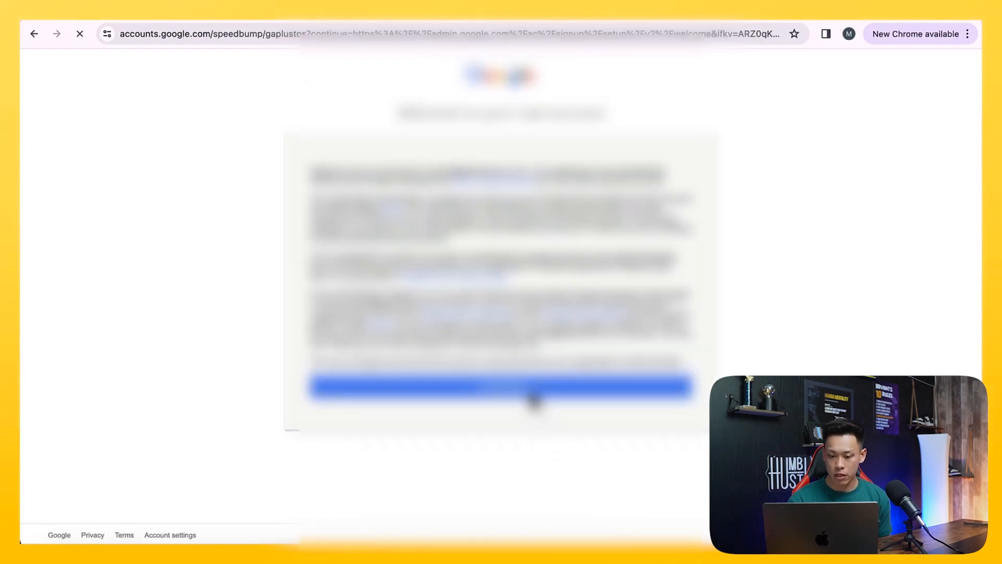
pyautogui.click(533, 398)
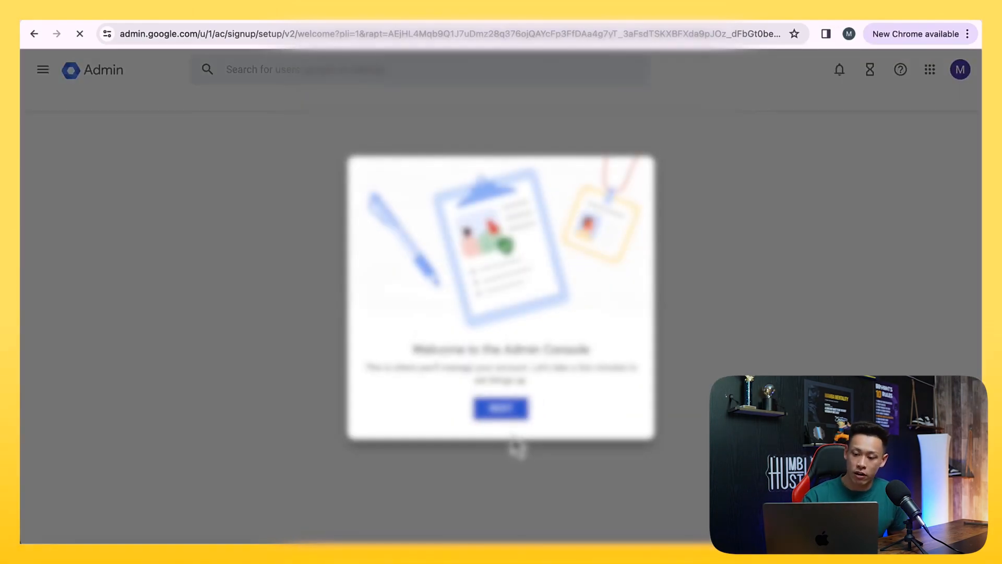
# Get past the Admin Console welcome messages and open the console's Home page
pyautogui.click(493, 408)
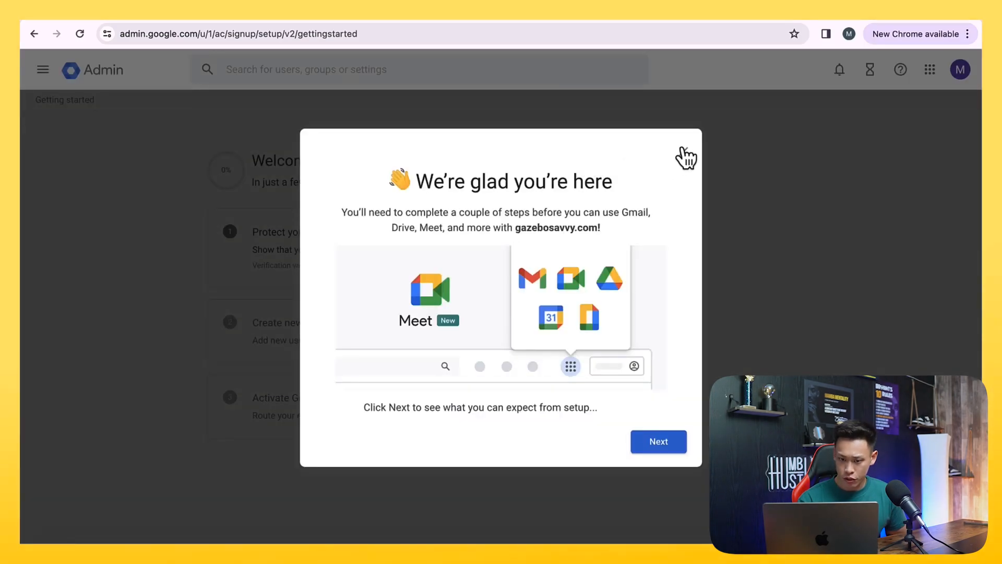
pyautogui.click(684, 154)
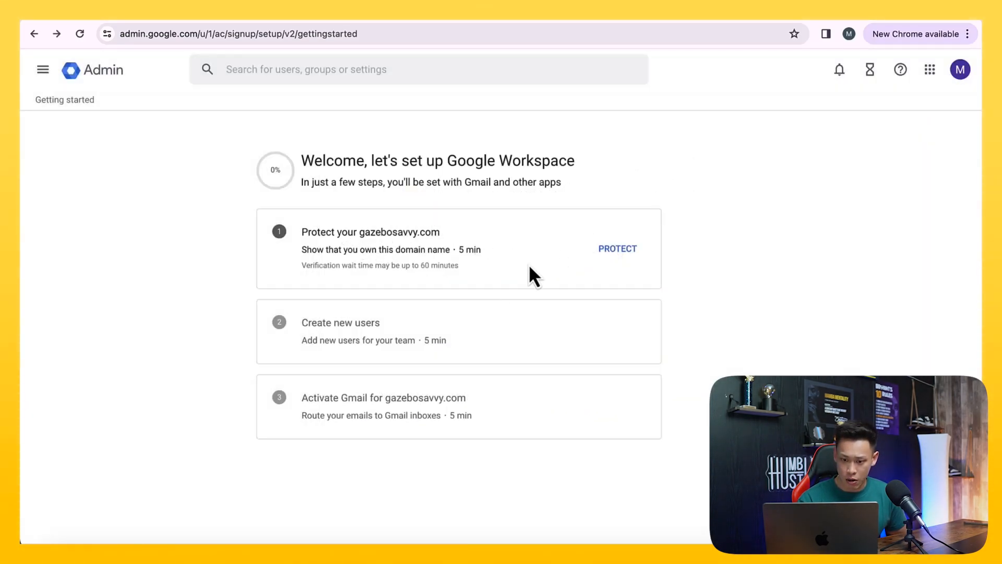
pyautogui.click(42, 69)
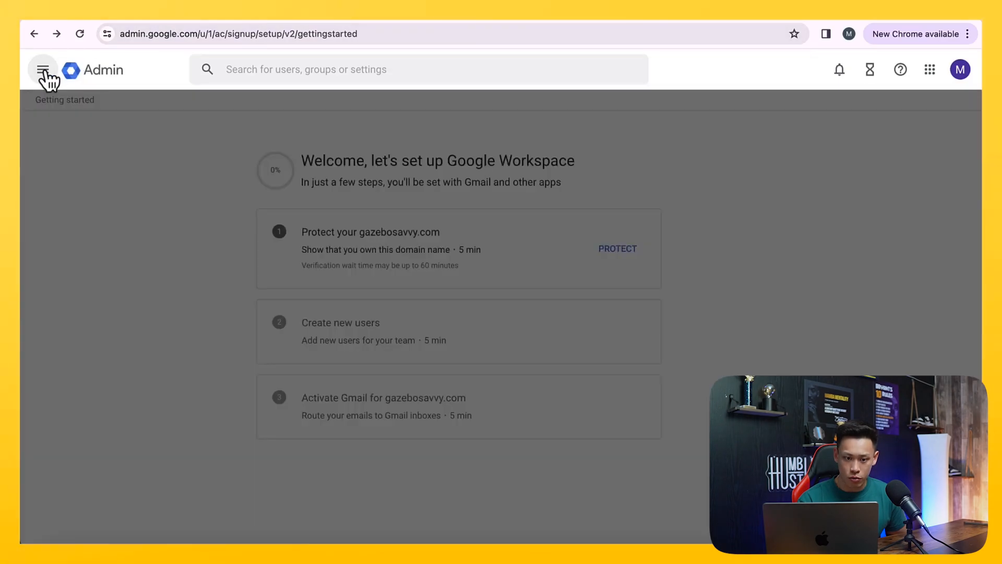
pyautogui.click(83, 112)
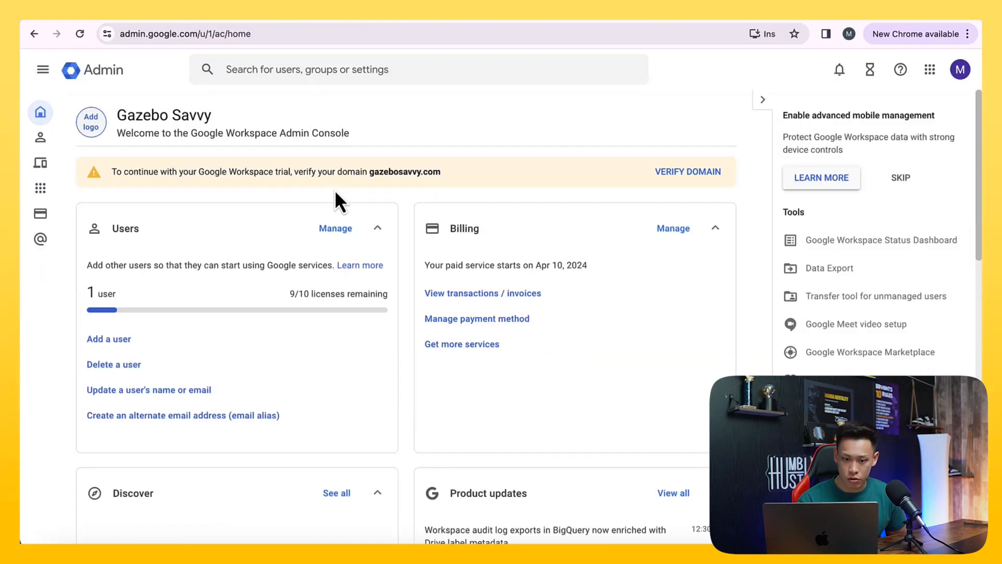
# Start the domain verification for gazebosavvy.com and proceed to the TXT record instructions for Namecheap
pyautogui.moveTo(257, 172); pyautogui.dragTo(325, 173)
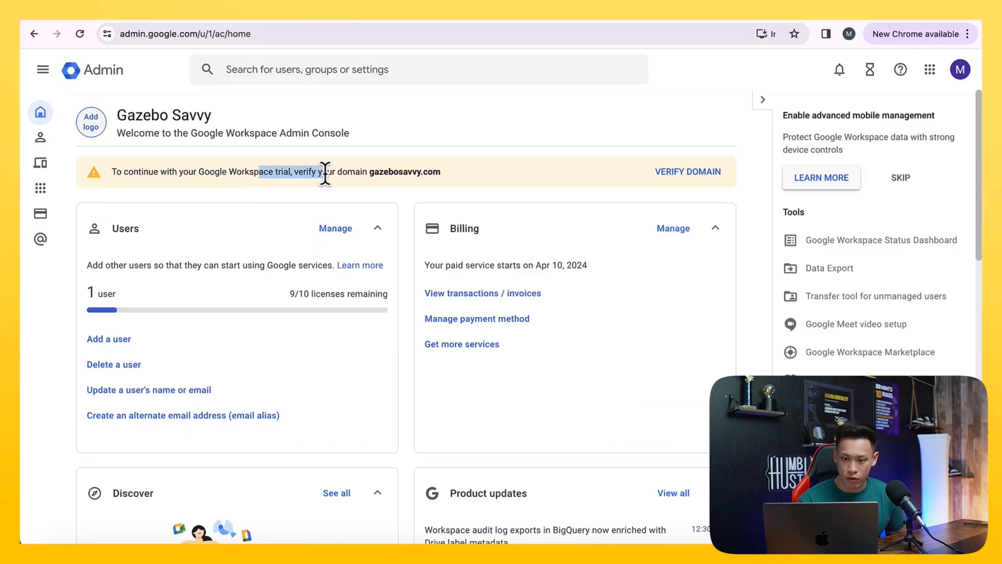
pyautogui.click(680, 177)
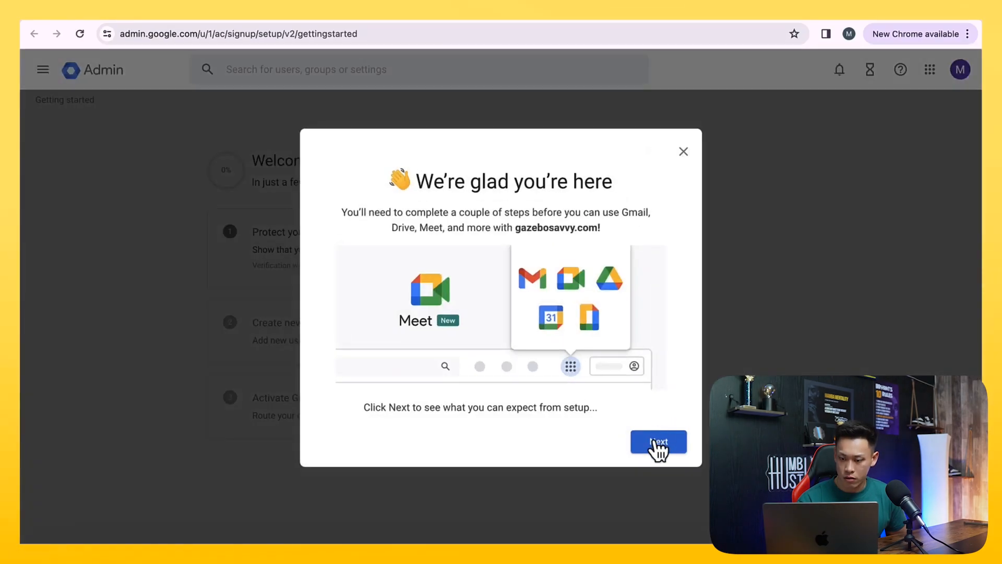
pyautogui.click(659, 443)
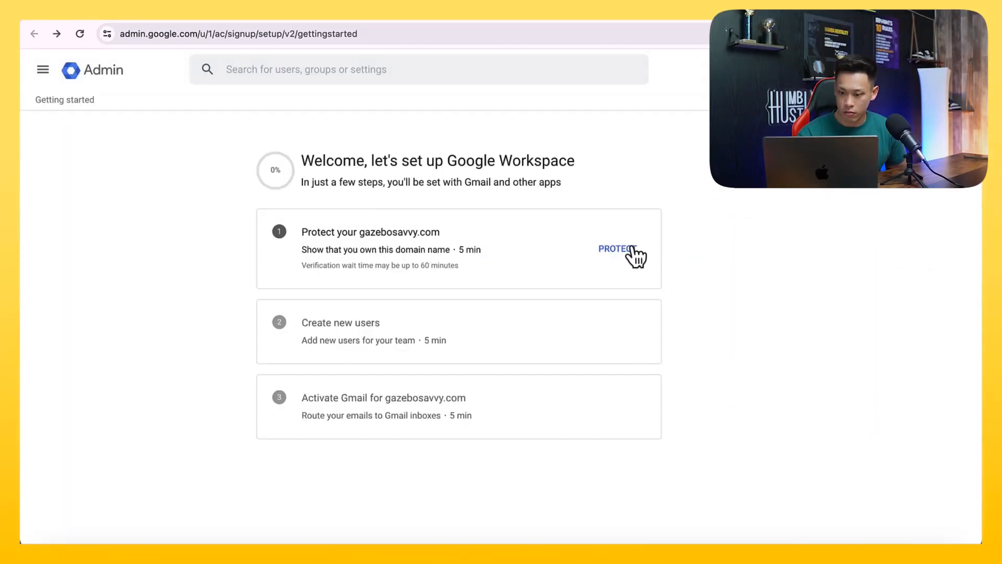
pyautogui.click(628, 253)
pyautogui.click(579, 421)
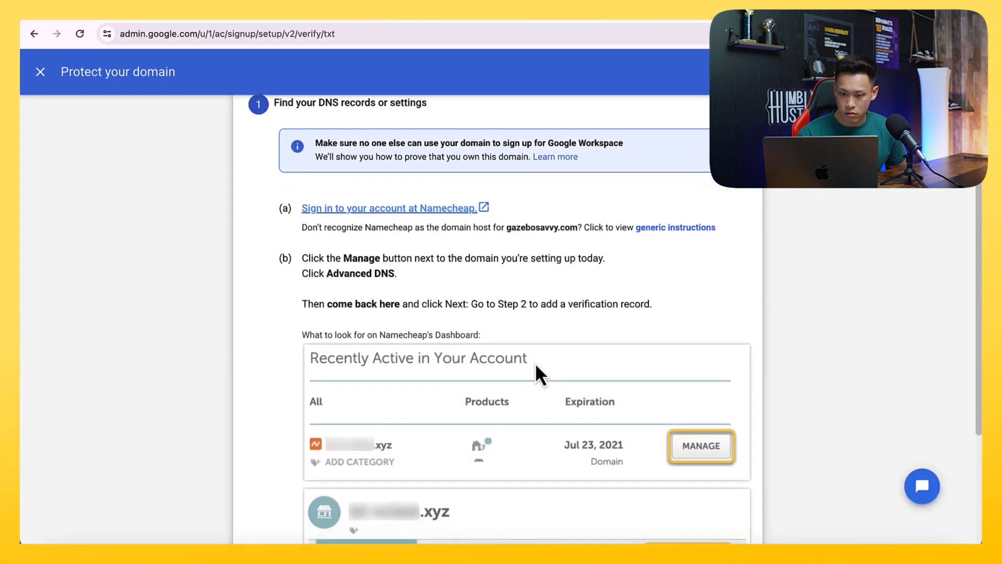
# Review the DNS instructions, open the linked Namecheap site and go to the account's Domain List
pyautogui.scroll(-3, 537, 366)
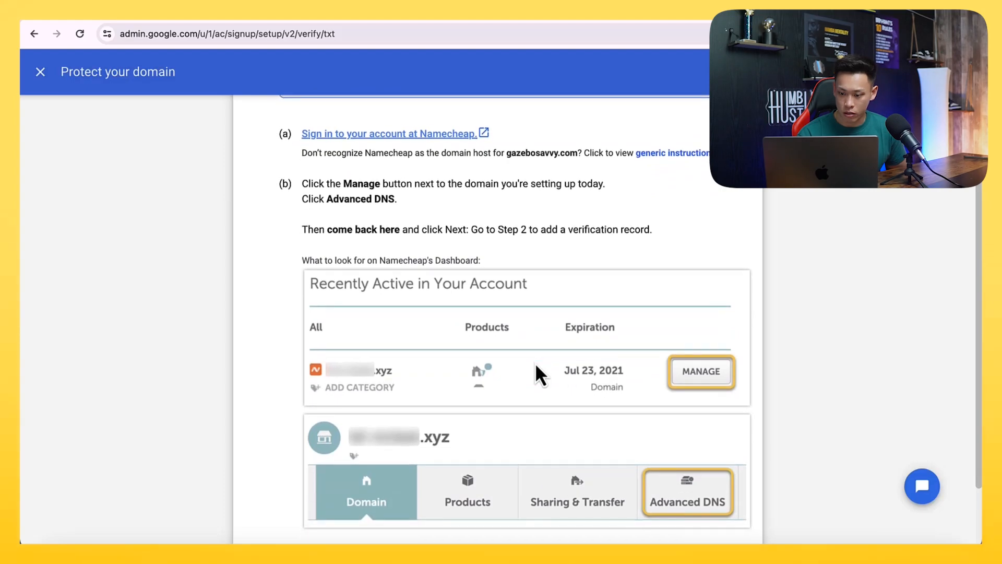
pyautogui.scroll(-3, 537, 365)
pyautogui.scroll(3, 536, 365)
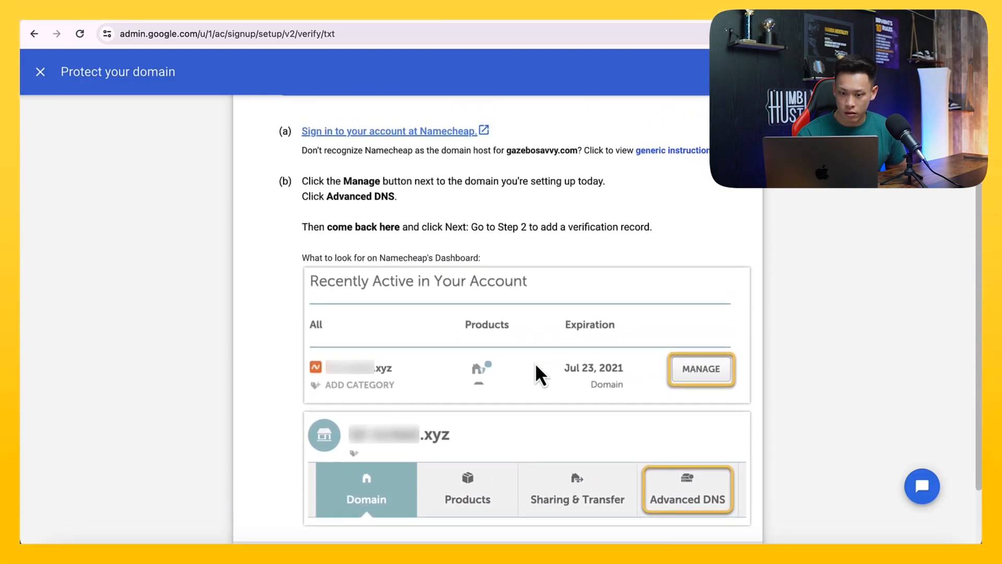
pyautogui.click(416, 131)
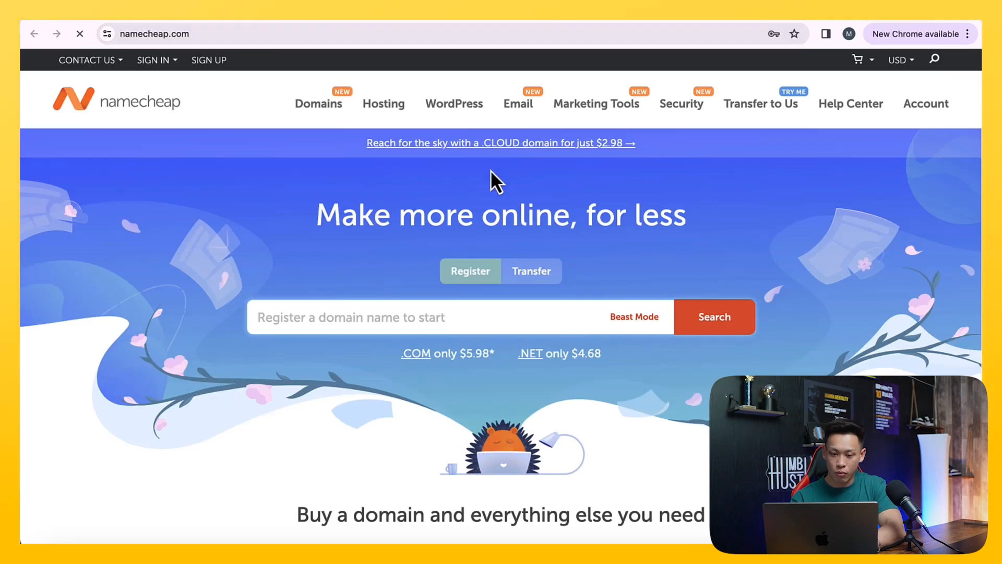
pyautogui.moveTo(924, 107)
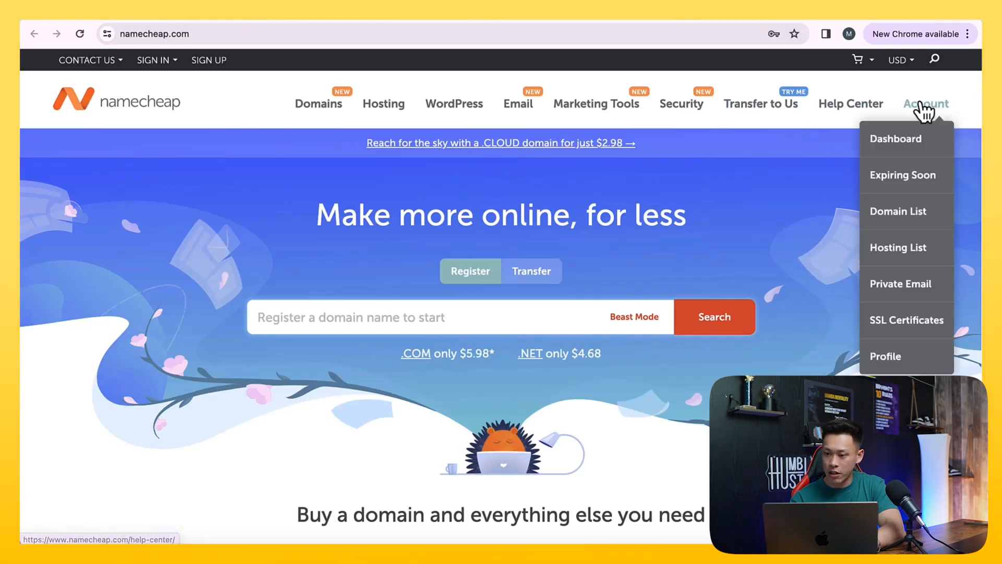
pyautogui.click(889, 210)
# Return to the Google domain instructions, read how to reach the DNS settings, and advance to the verification record step
pyautogui.click(624, 11)
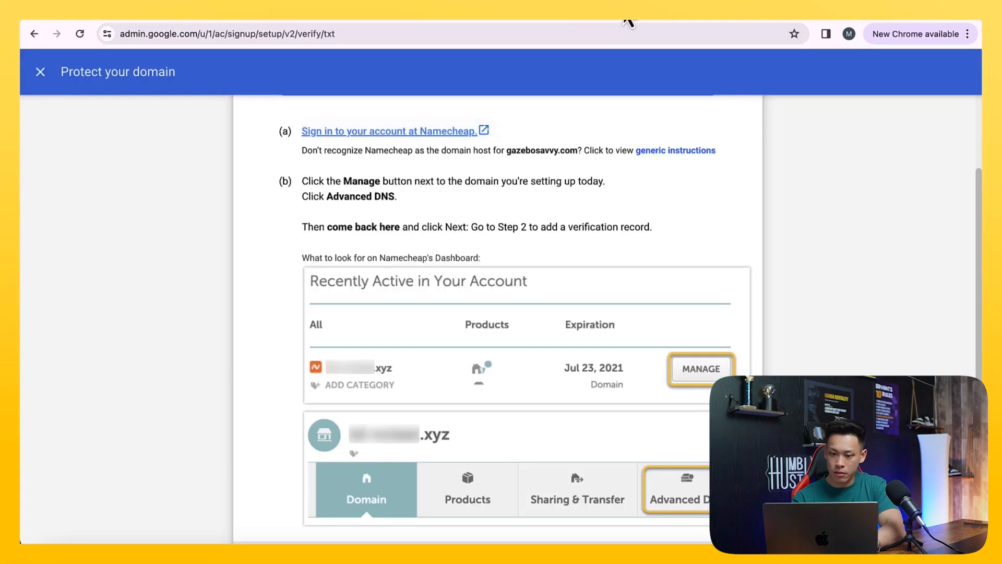
pyautogui.scroll(-1, 598, 262)
pyautogui.scroll(1, 599, 264)
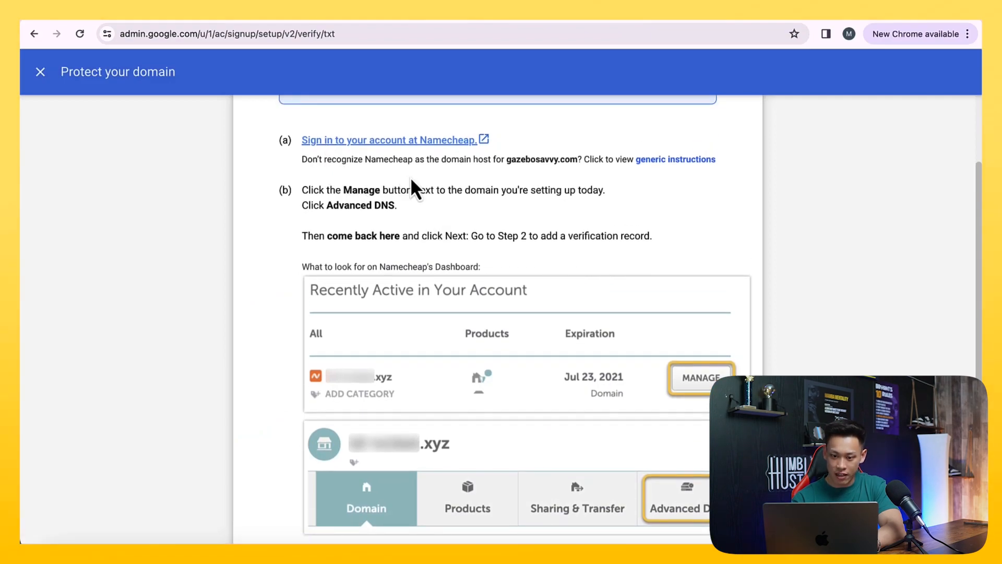
pyautogui.moveTo(340, 190); pyautogui.dragTo(433, 238)
pyautogui.scroll(-2, 436, 246)
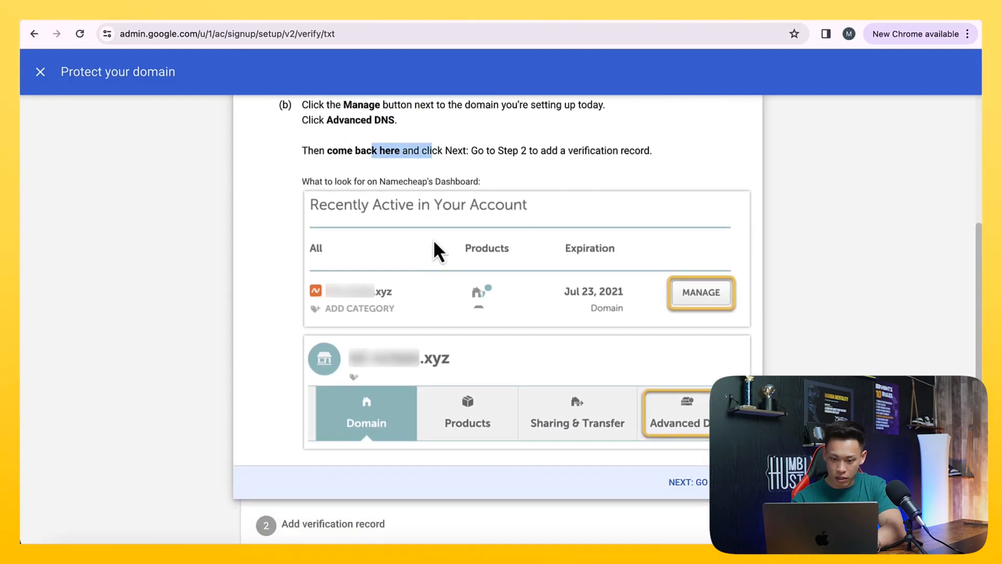
pyautogui.click(689, 484)
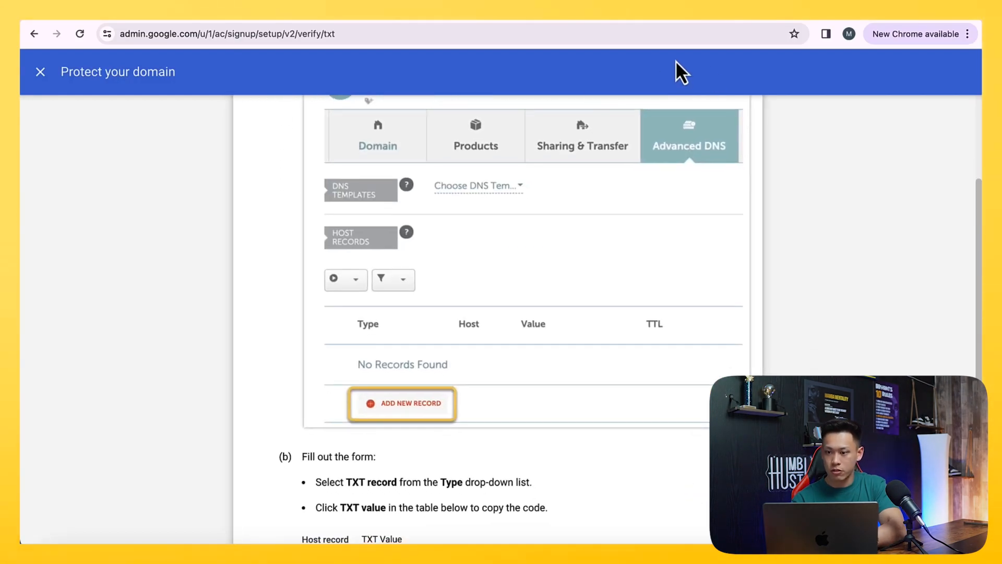
# Switch back to Namecheap's Domain List and open the management page for gazebosavvy.com
pyautogui.click(719, 19)
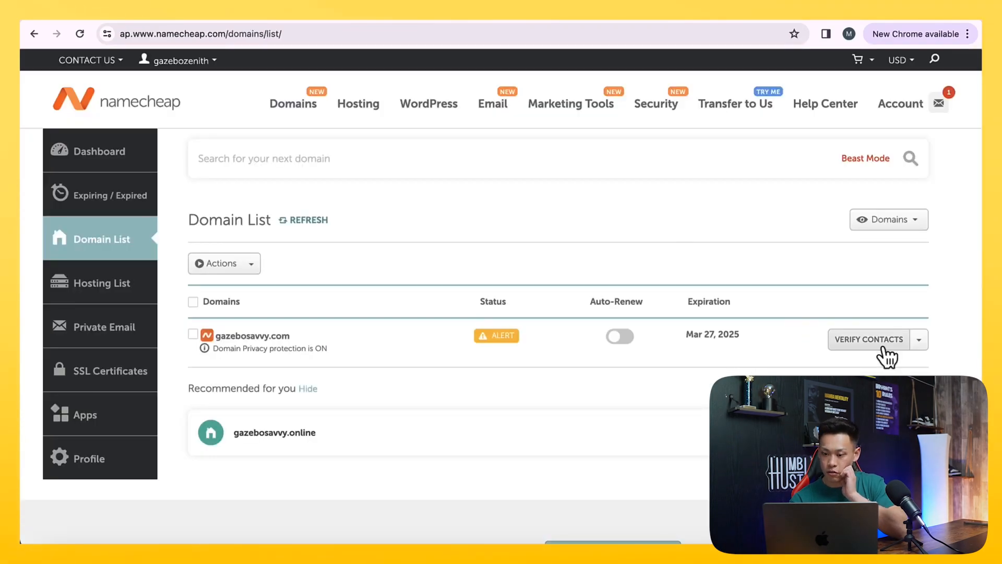
pyautogui.click(919, 339)
pyautogui.click(856, 357)
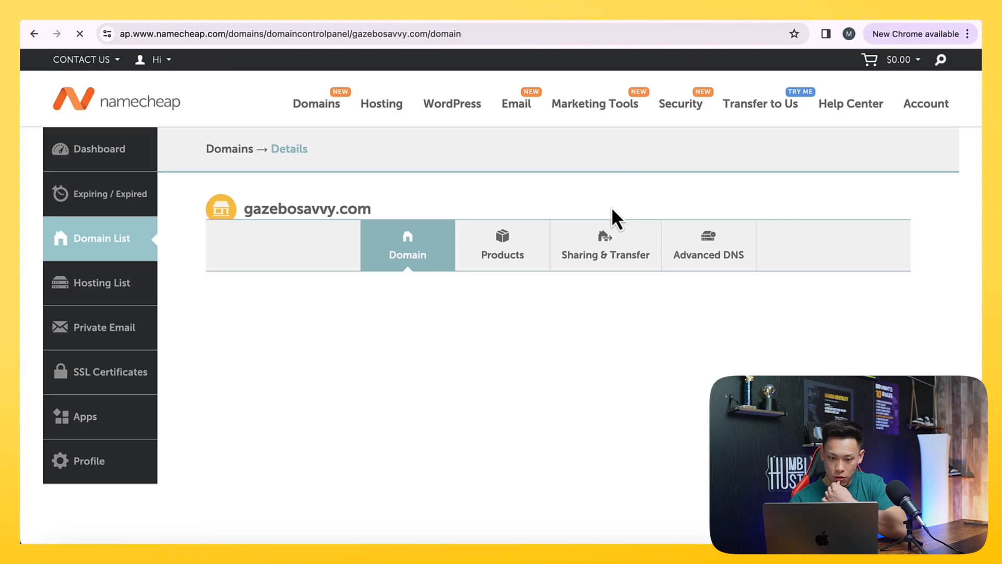
# Look through the domain details of gazebosavvy.com and open its Advanced DNS host records
pyautogui.scroll(-4, 603, 231)
pyautogui.scroll(1, 603, 232)
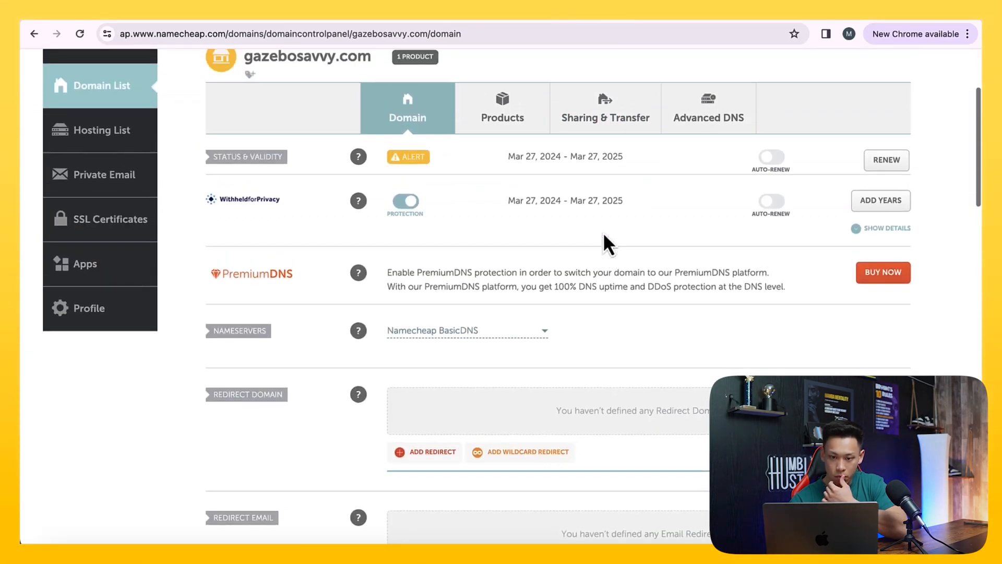
pyautogui.scroll(1, 603, 232)
pyautogui.scroll(-3, 603, 232)
pyautogui.scroll(6, 603, 232)
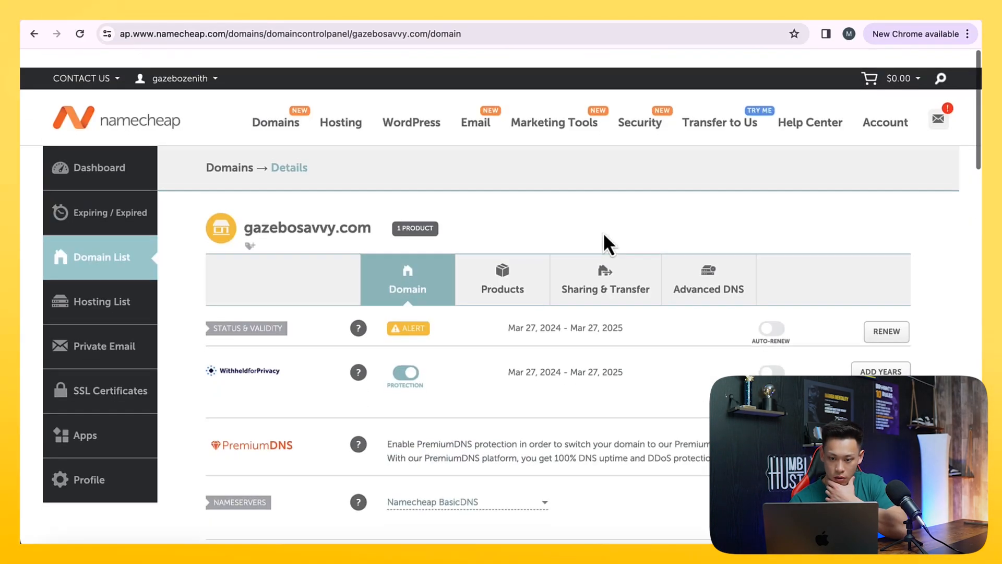
pyautogui.scroll(-4, 604, 235)
pyautogui.scroll(3, 605, 235)
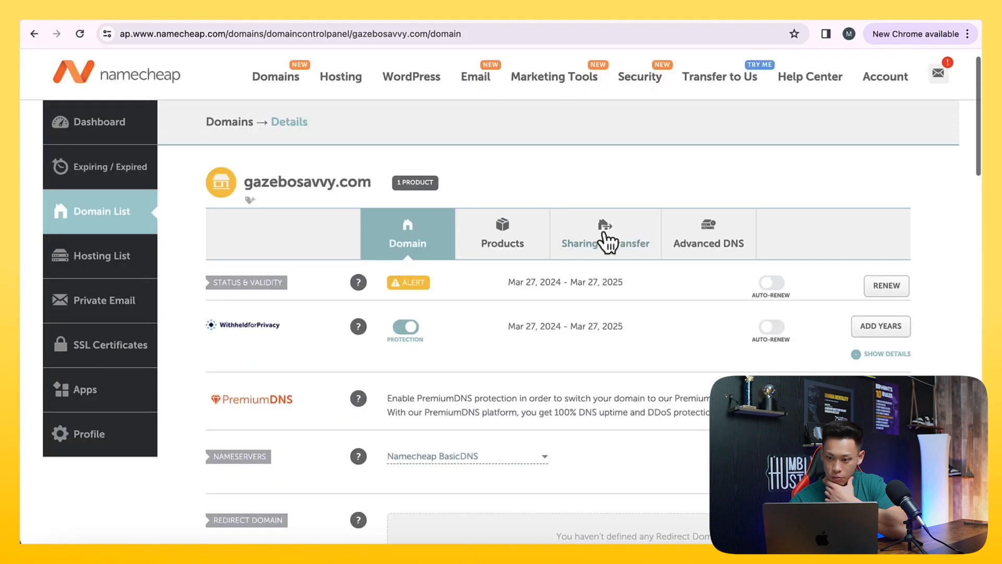
pyautogui.click(699, 239)
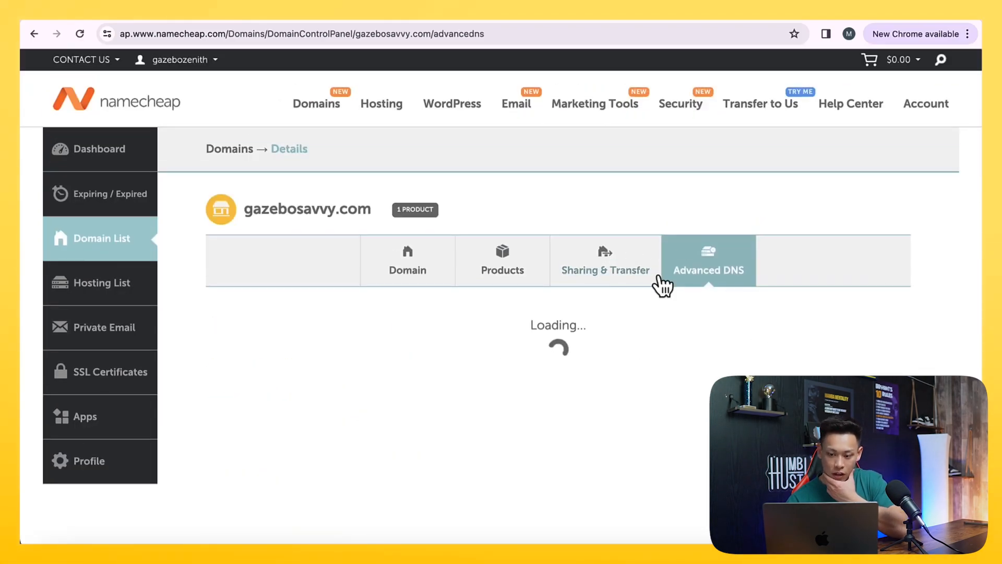
pyautogui.scroll(-4, 659, 276)
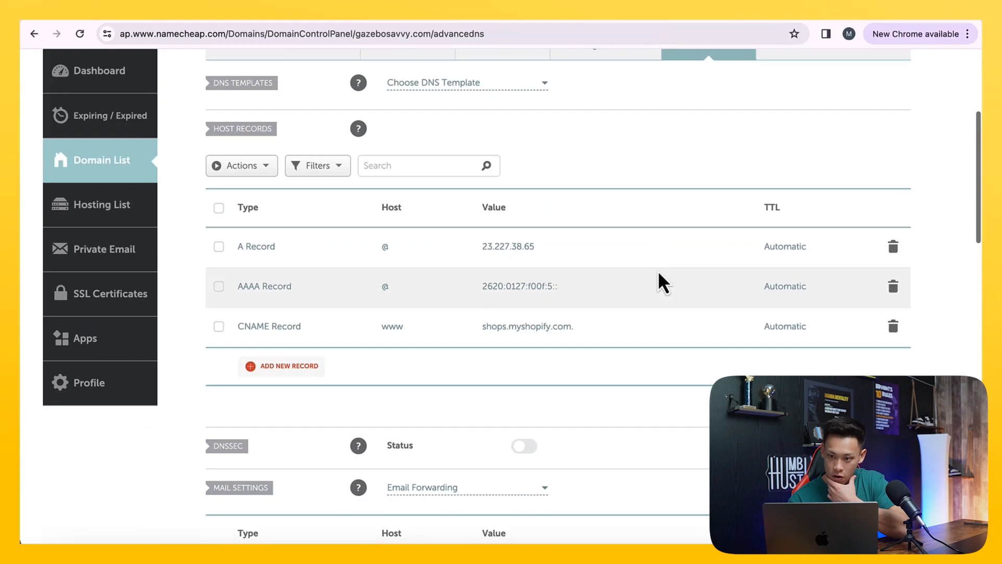
# Return to the Google verification instructions, review the record setup, and copy the TXT verification value
pyautogui.click(640, 21)
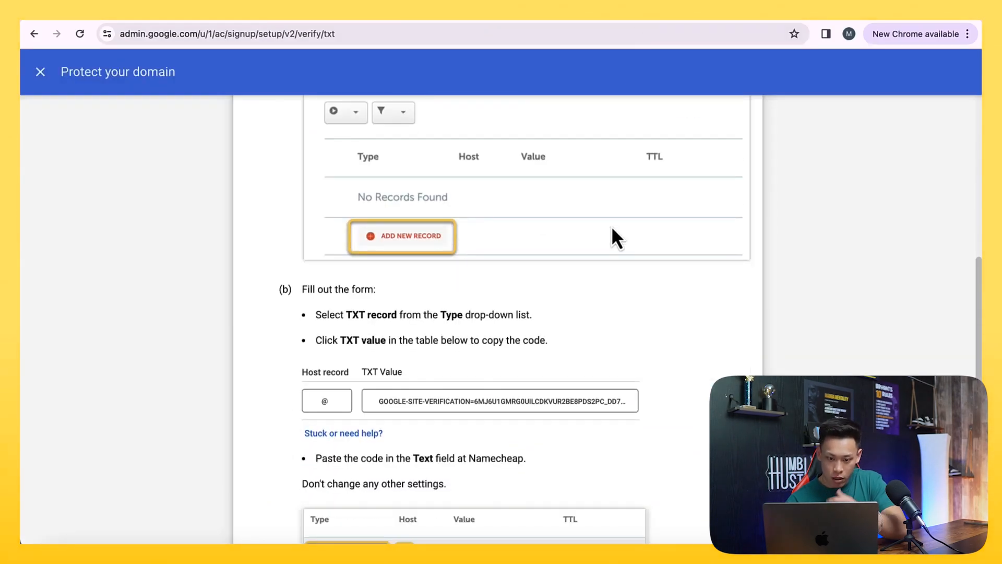
pyautogui.scroll(-3, 613, 235)
pyautogui.scroll(8, 613, 235)
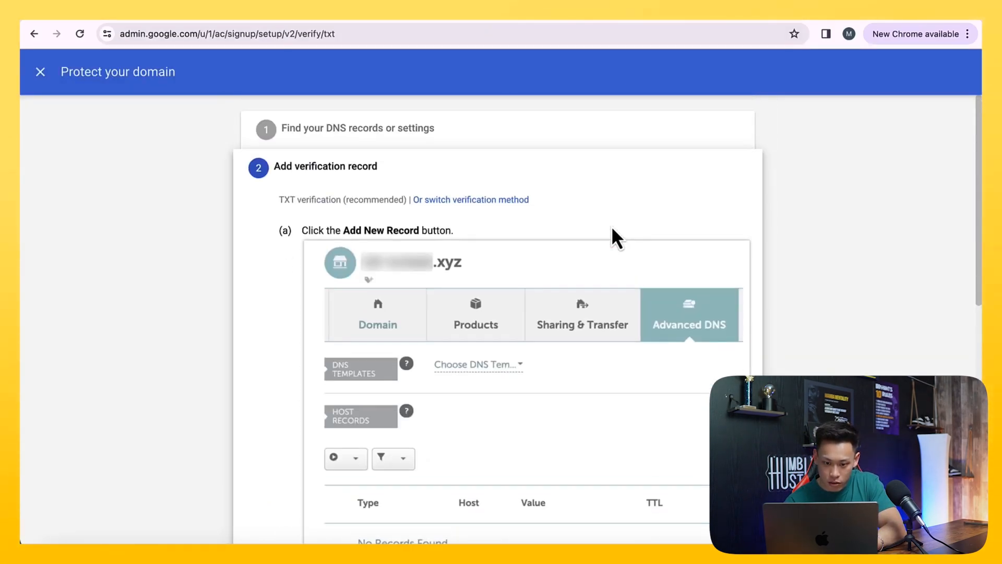
pyautogui.scroll(-8, 459, 242)
pyautogui.click(399, 302)
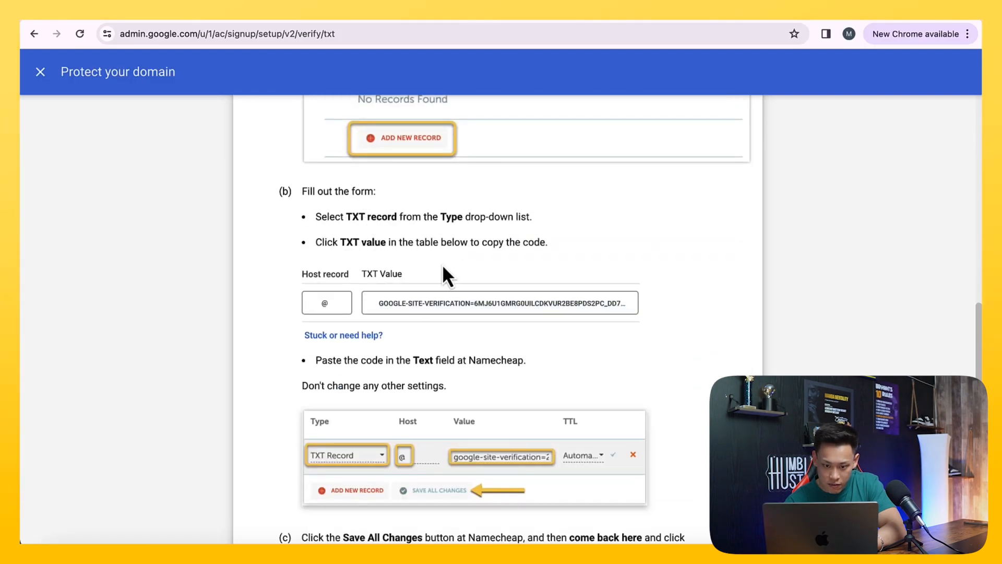
# Copy the TXT verification value from Google's domain instructions and return to the Namecheap Advanced DNS page
pyautogui.scroll(-1, 443, 264)
pyautogui.click(396, 272)
pyautogui.click(417, 268)
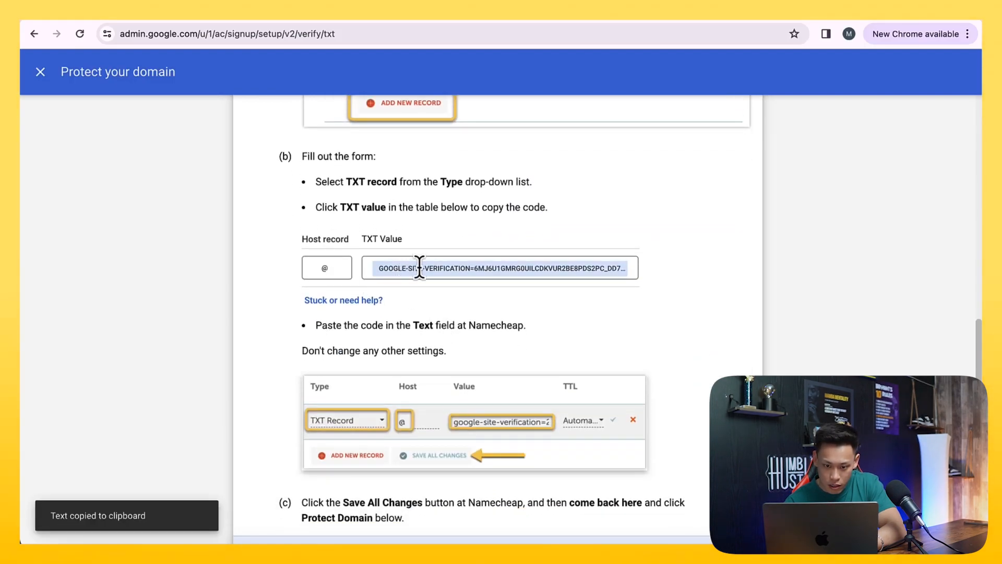
pyautogui.click(754, 21)
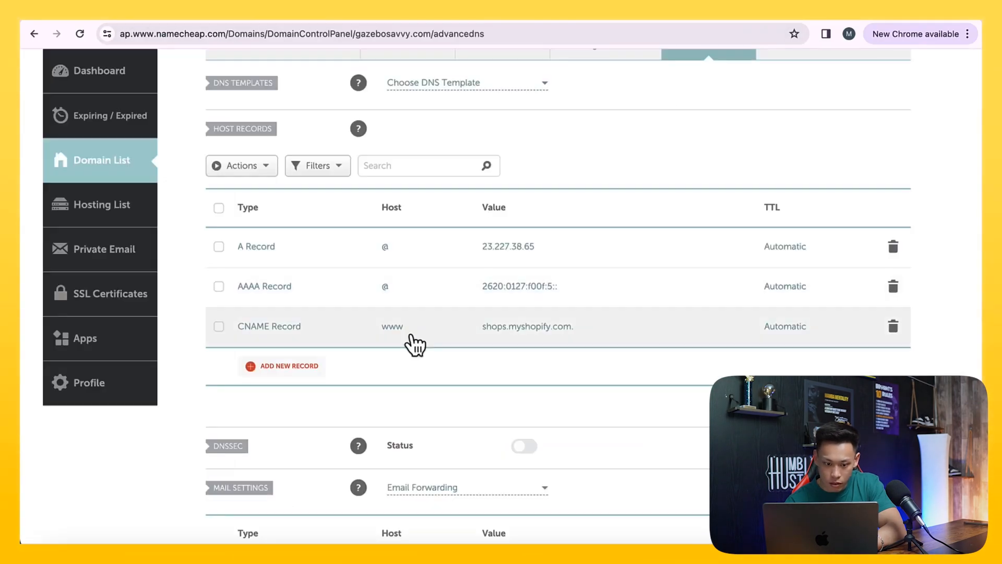
# Add a new TXT record to the gazebosavvy.com host records and paste the Google site verification value into it
pyautogui.scroll(-1, 360, 373)
pyautogui.click(292, 353)
pyautogui.scroll(-3, 313, 315)
pyautogui.click(305, 307)
pyautogui.click(526, 214)
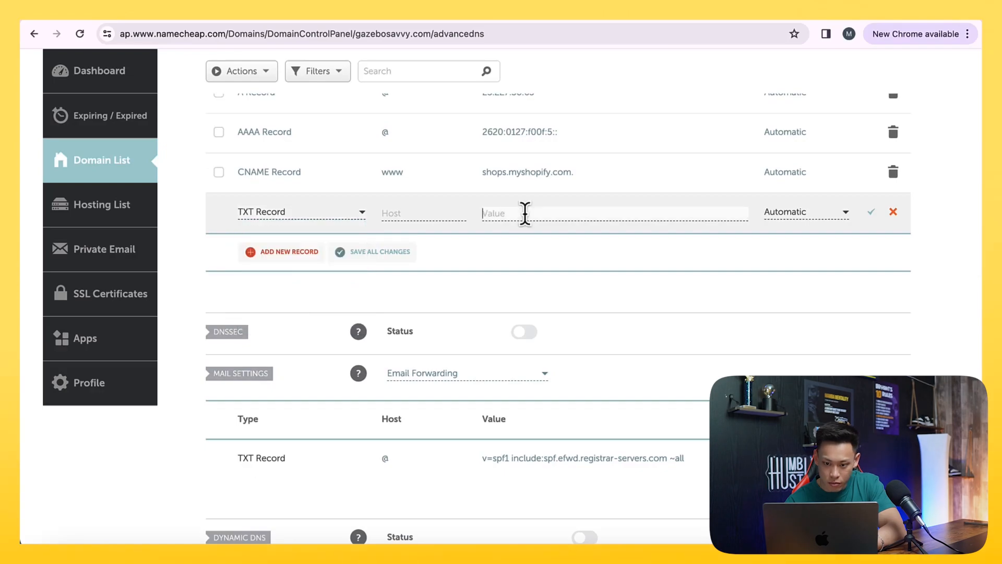
pyautogui.press('super+v')
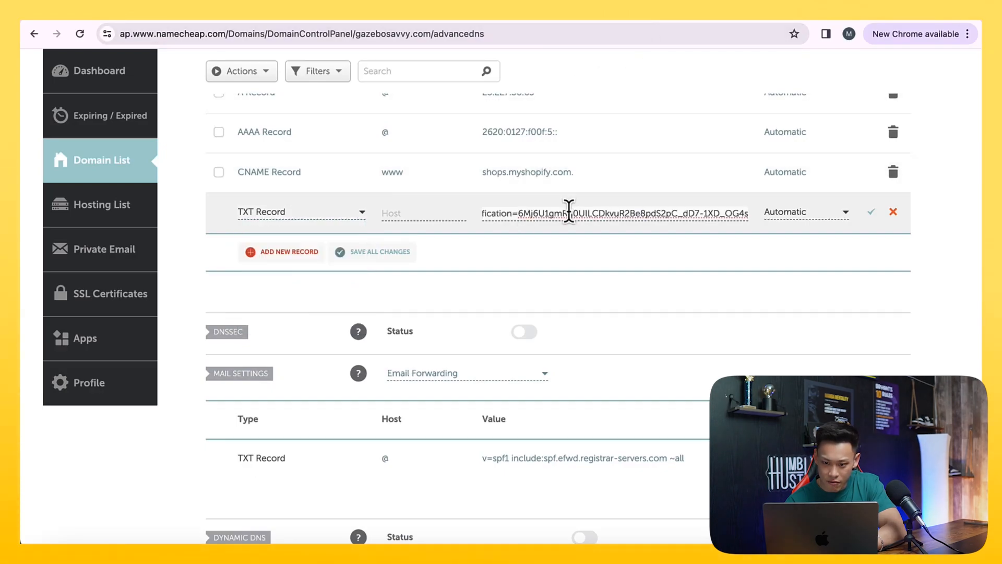
# Set the TXT record's host to @ as given in Google's instructions and save the record
pyautogui.moveTo(568, 212); pyautogui.dragTo(381, 223)
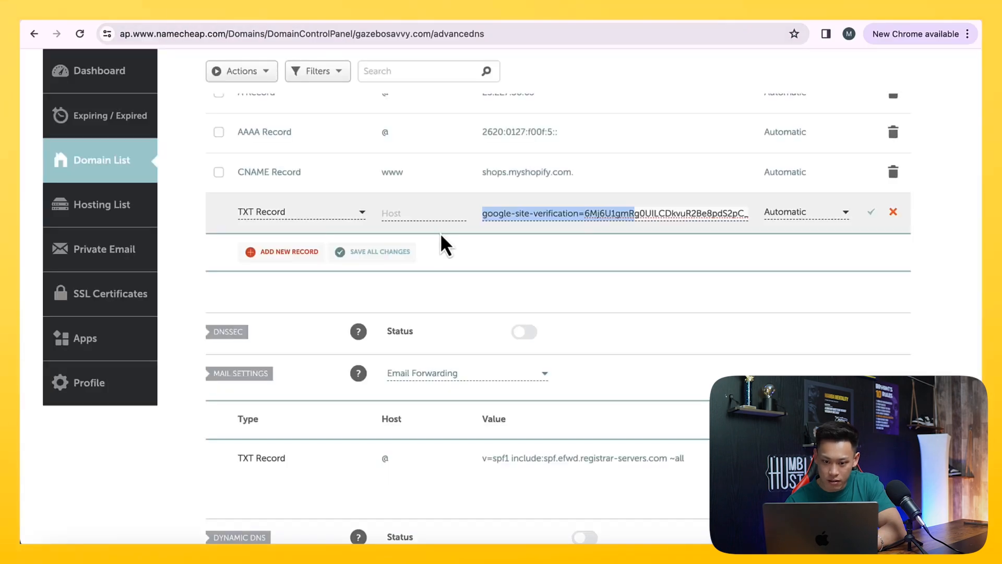
pyautogui.click(413, 213)
pyautogui.write('@')
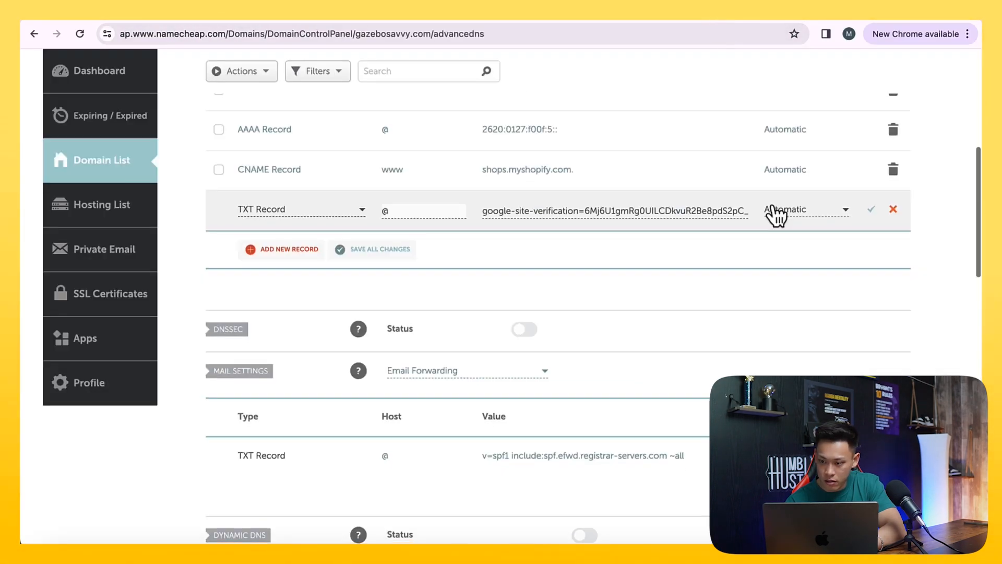
pyautogui.click(872, 209)
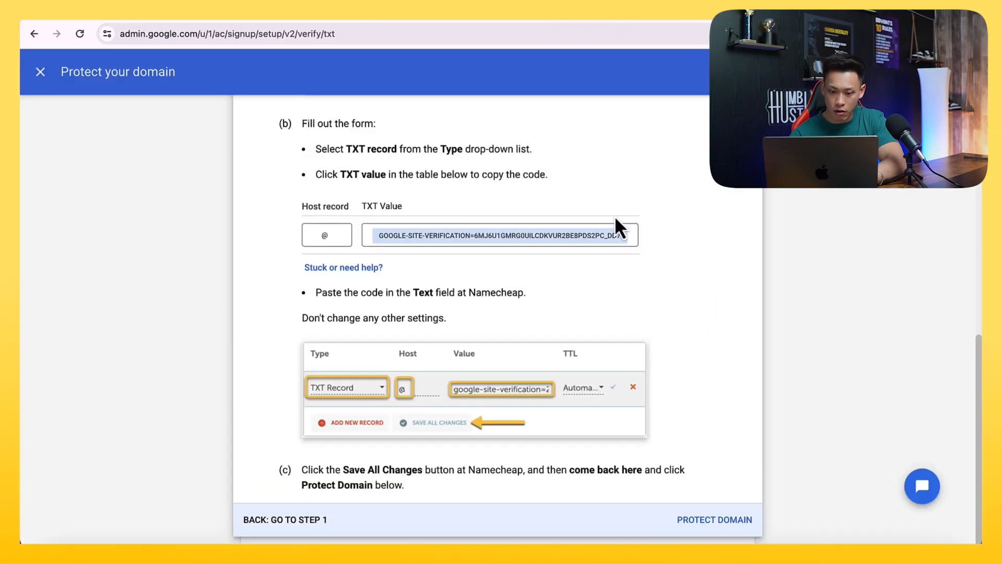
# Start Google's domain protection check for gazebosavvy.com, reload the Admin console home page, and check the verification progress
pyautogui.click(717, 519)
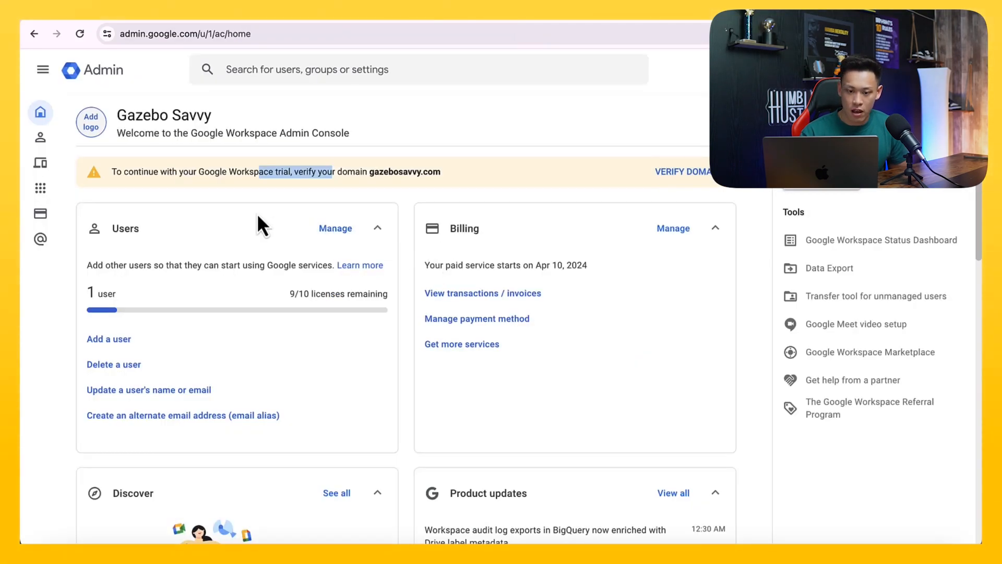
pyautogui.click(80, 33)
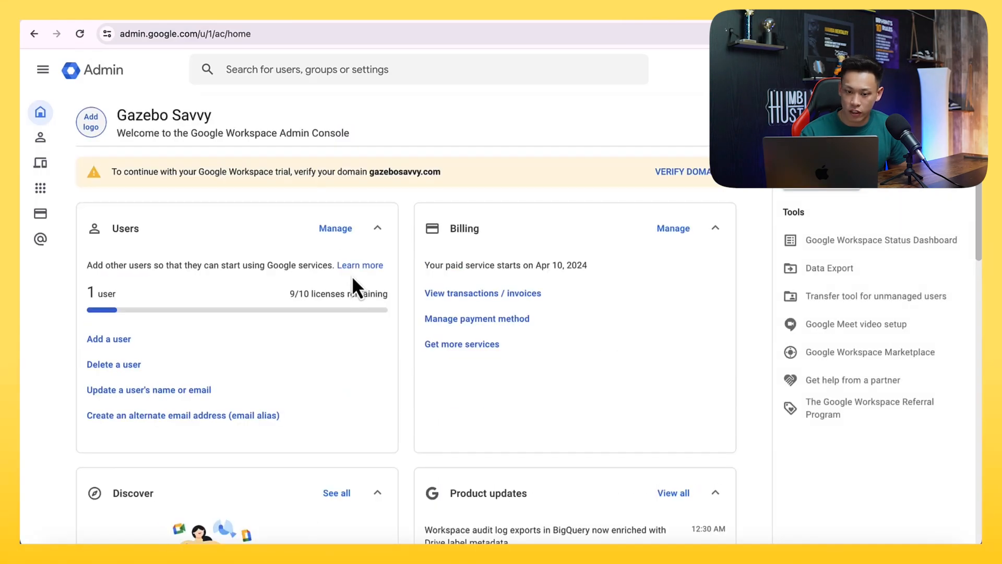
pyautogui.click(631, 10)
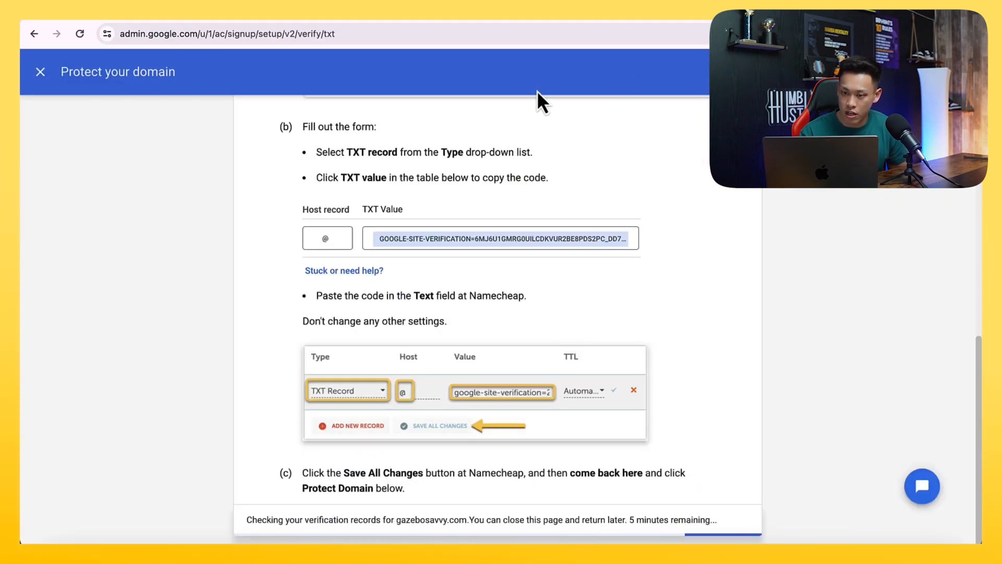
# Open the user list from the Admin console home page and begin a new user entry
pyautogui.click(549, 20)
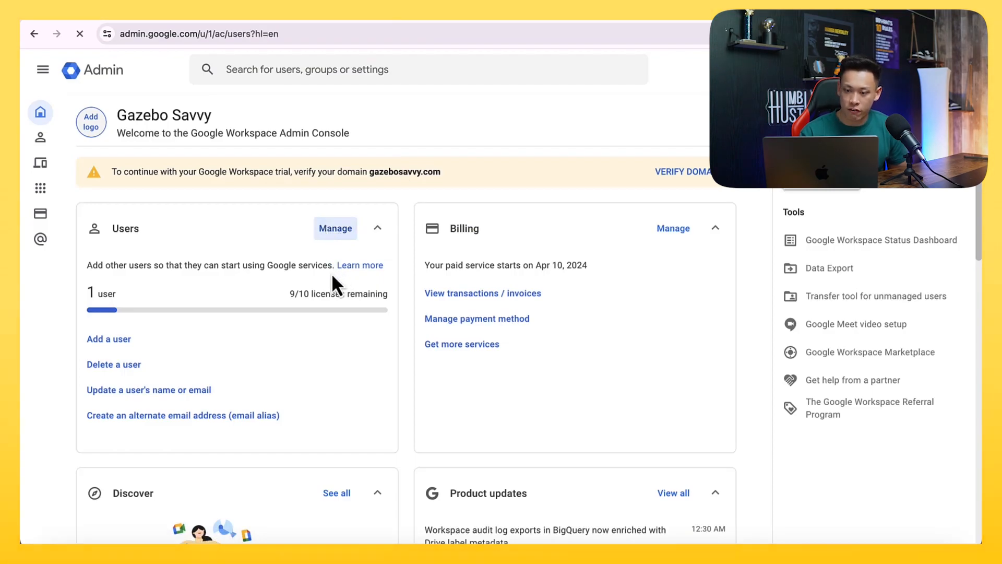
pyautogui.moveTo(295, 245); pyautogui.dragTo(394, 245)
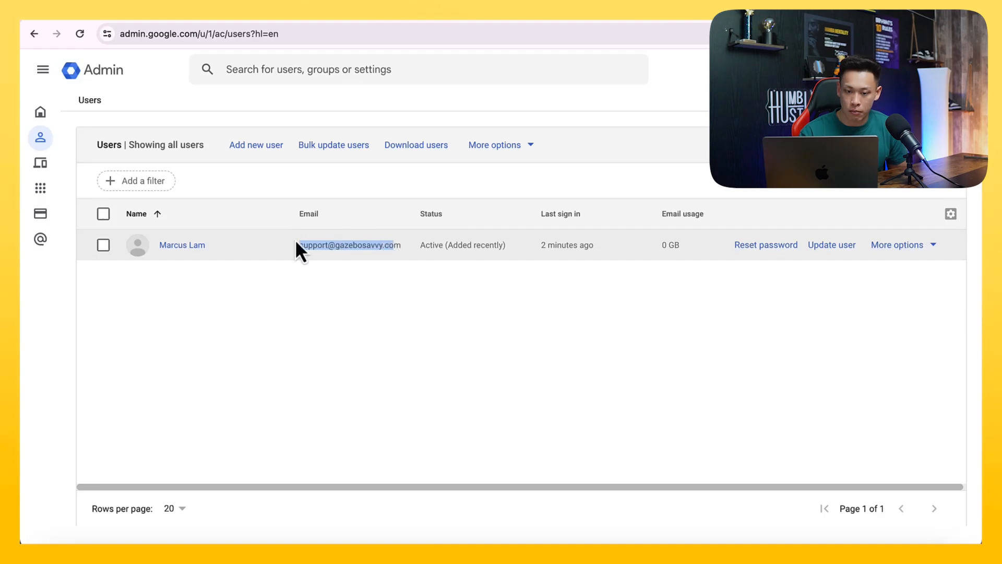
pyautogui.click(256, 145)
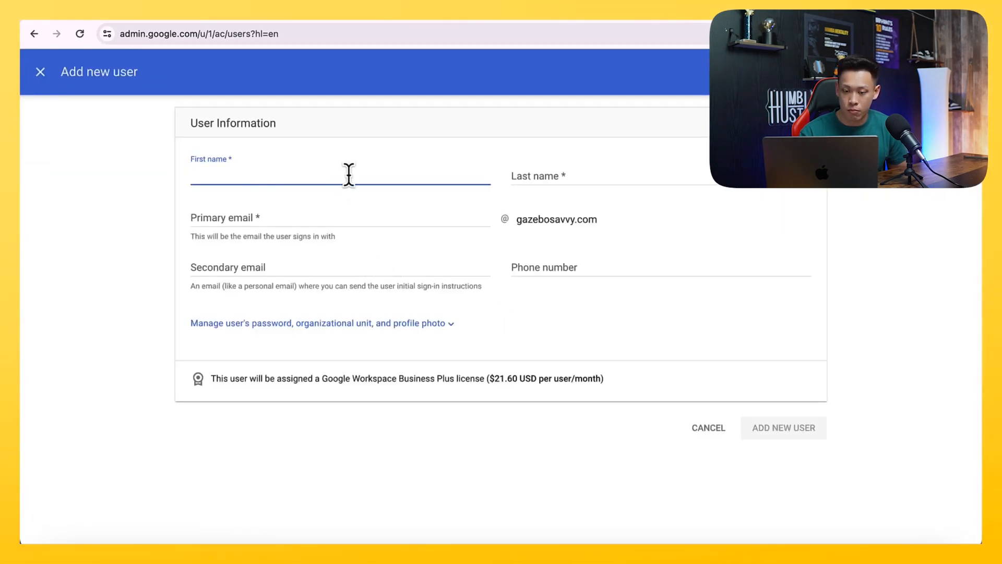
pyautogui.click(358, 214)
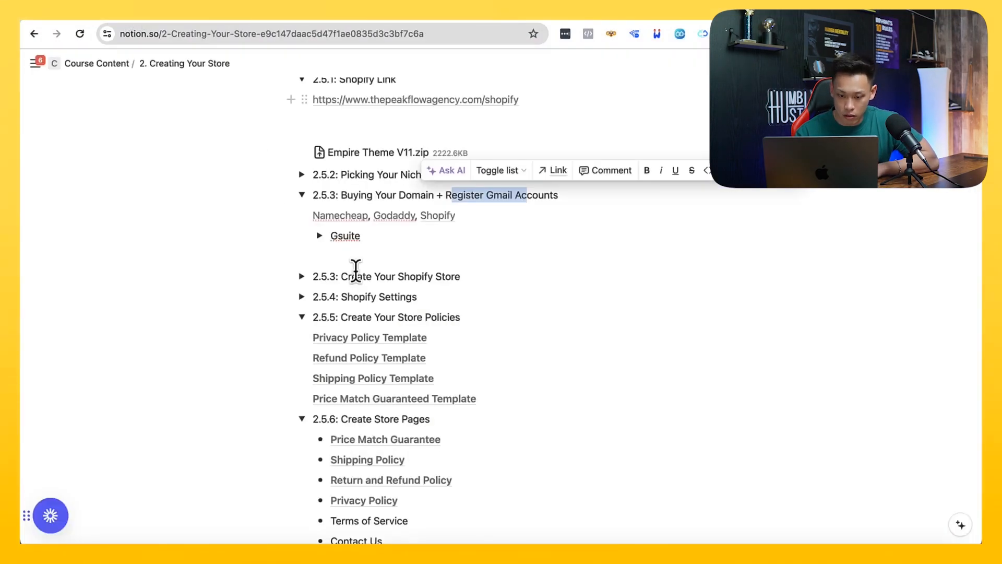
# Switch to the Notion course notes and examine the Gsuite email addresses for the CEO, customer and supplier roles
pyautogui.scroll(2, 291, 191)
pyautogui.click(319, 344)
pyautogui.scroll(-1, 353, 346)
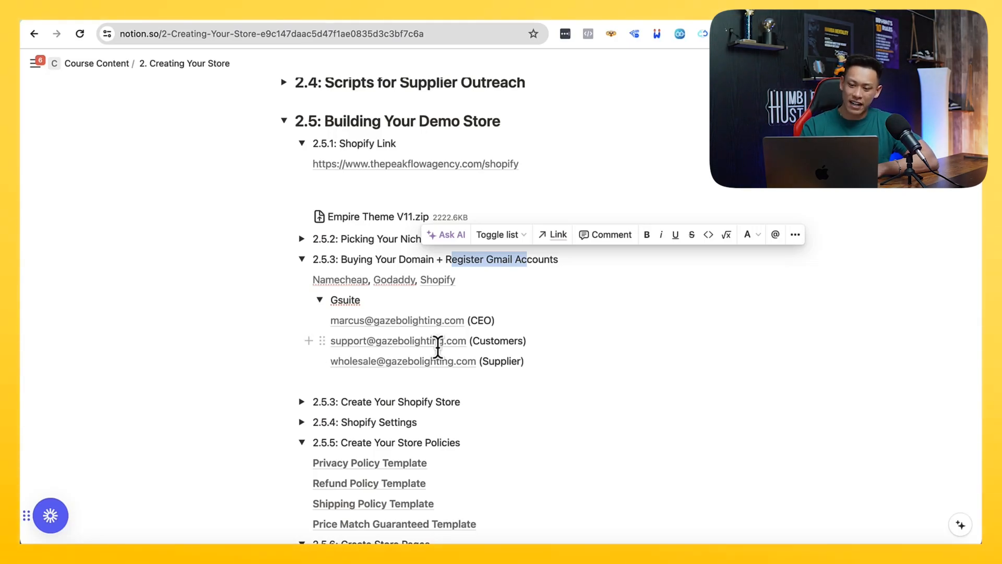
pyautogui.scroll(1, 438, 347)
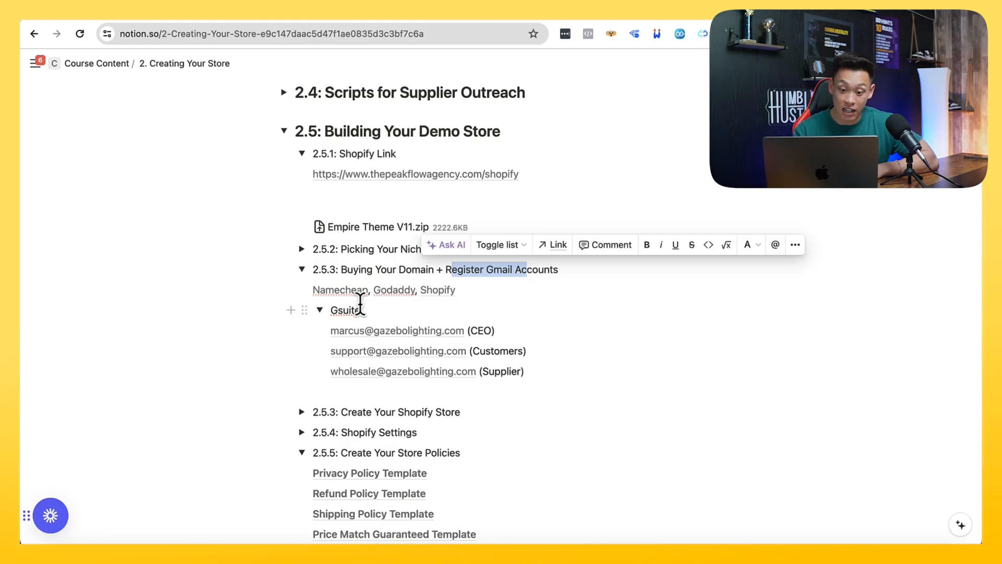
pyautogui.click(320, 311)
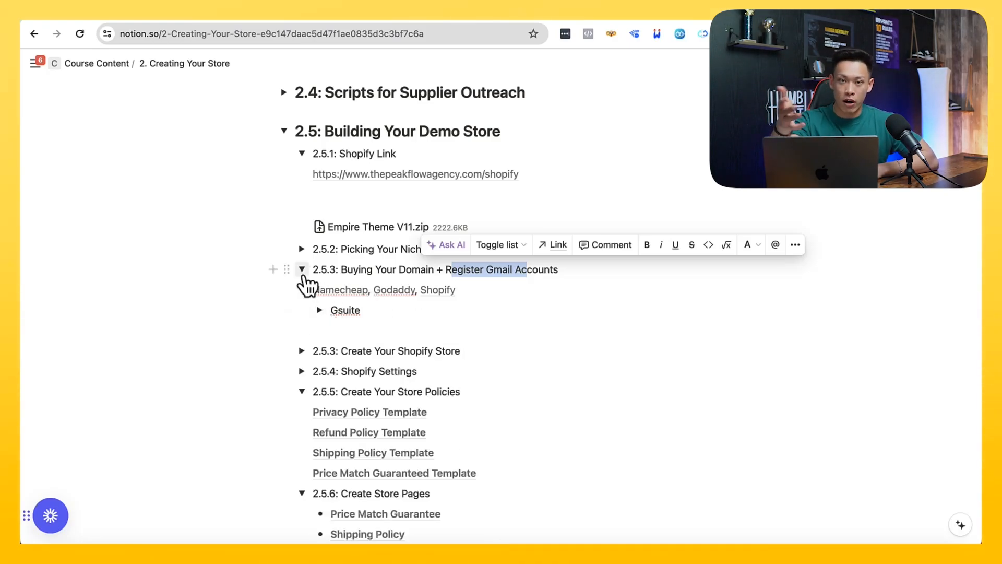
pyautogui.click(302, 275)
pyautogui.click(302, 276)
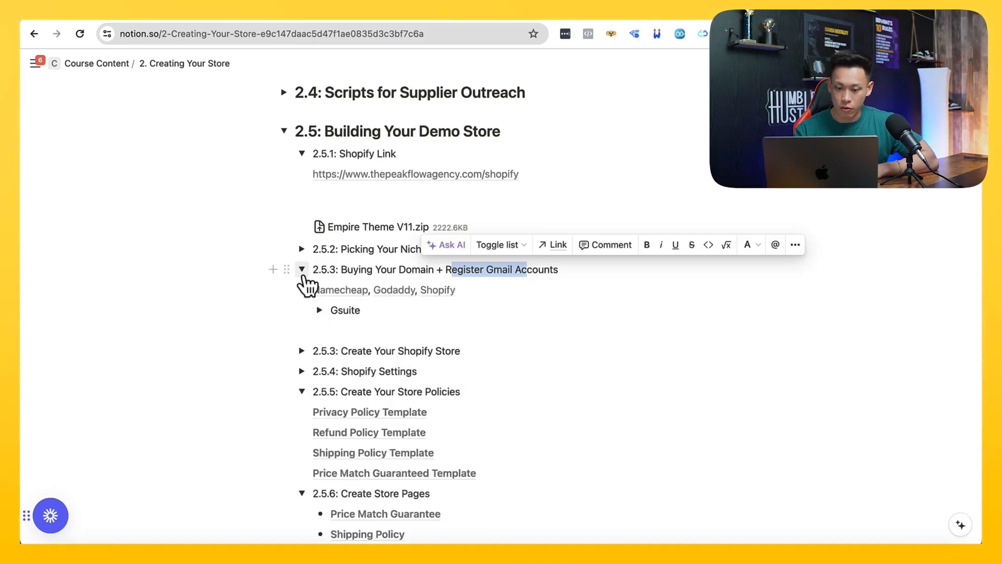
pyautogui.click(319, 311)
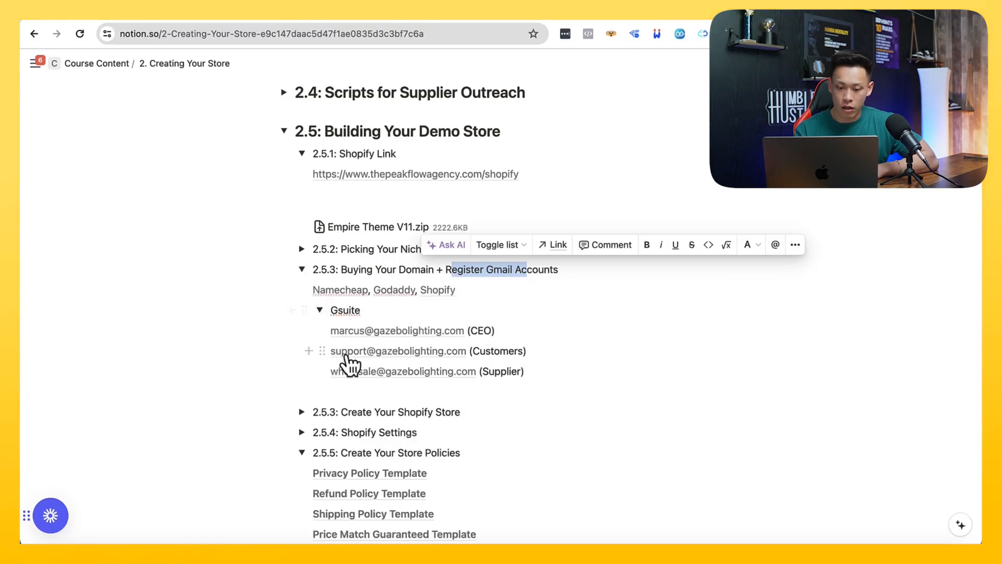
pyautogui.moveTo(359, 356)
pyautogui.moveTo(480, 352); pyautogui.dragTo(508, 374)
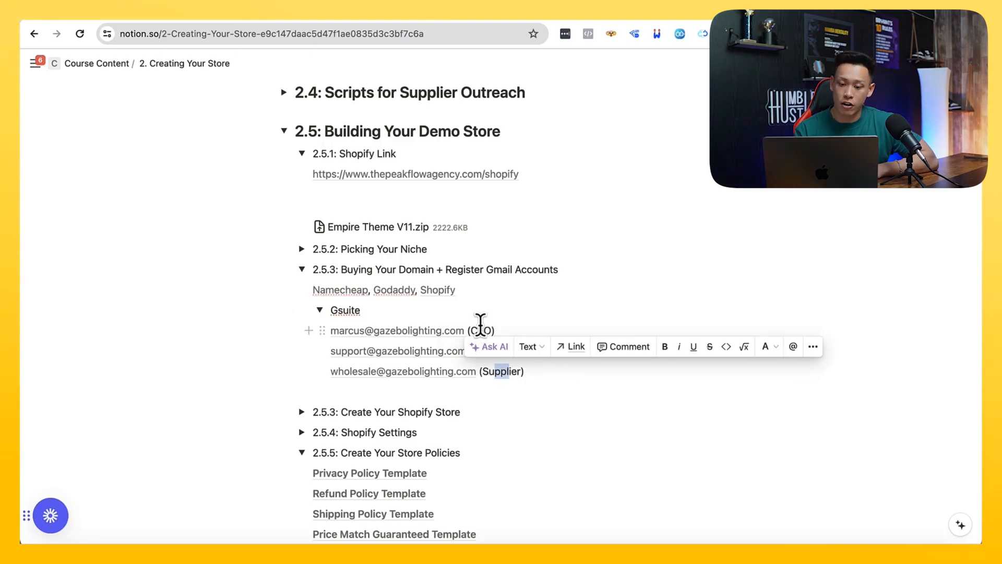
pyautogui.keyDown('shift'); pyautogui.click(483, 329); pyautogui.keyUp('shift')
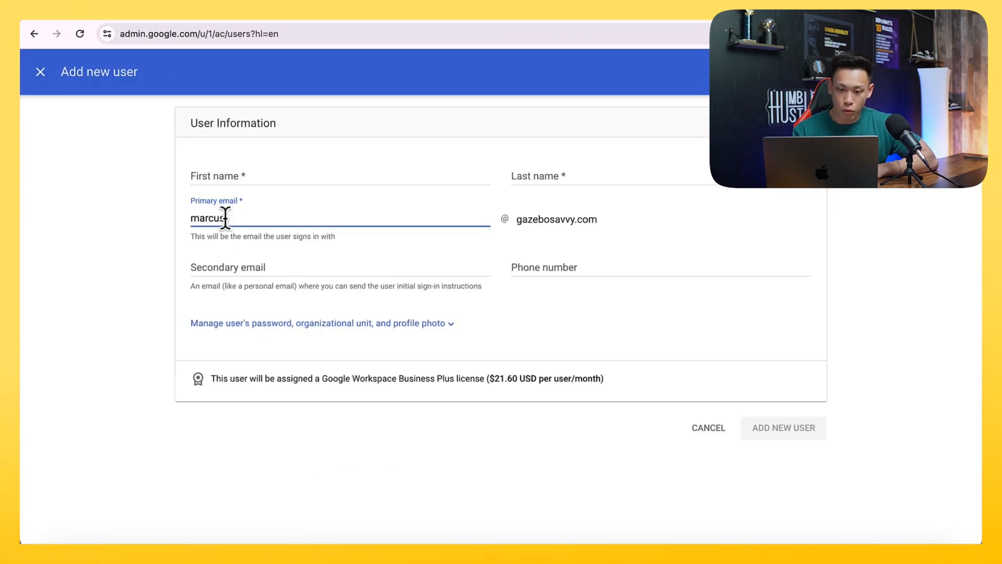
# Discard the new user form and continue from the domain protection page to the Google Workspace setup checklist
pyautogui.click(40, 71)
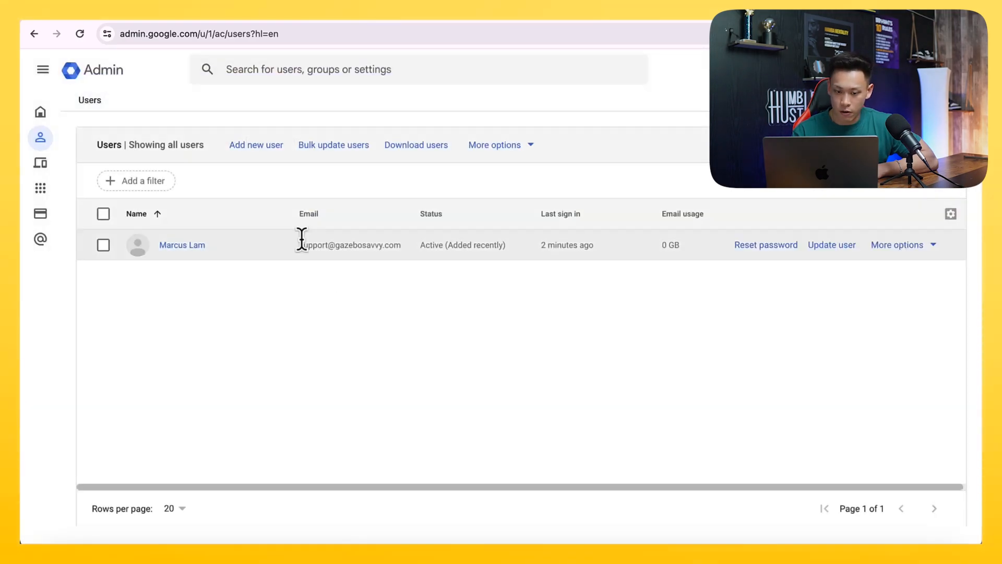
pyautogui.click(645, 14)
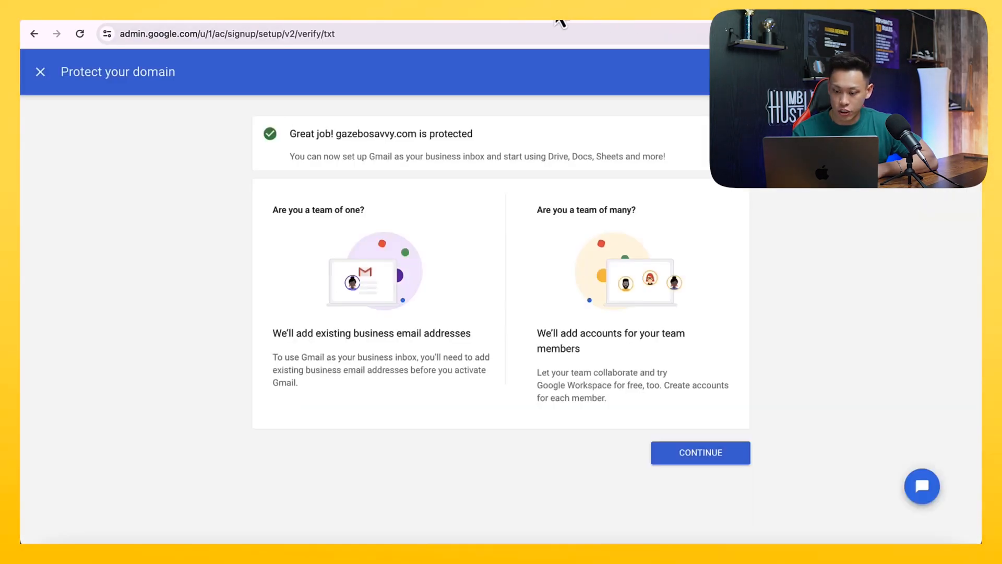
pyautogui.click(679, 454)
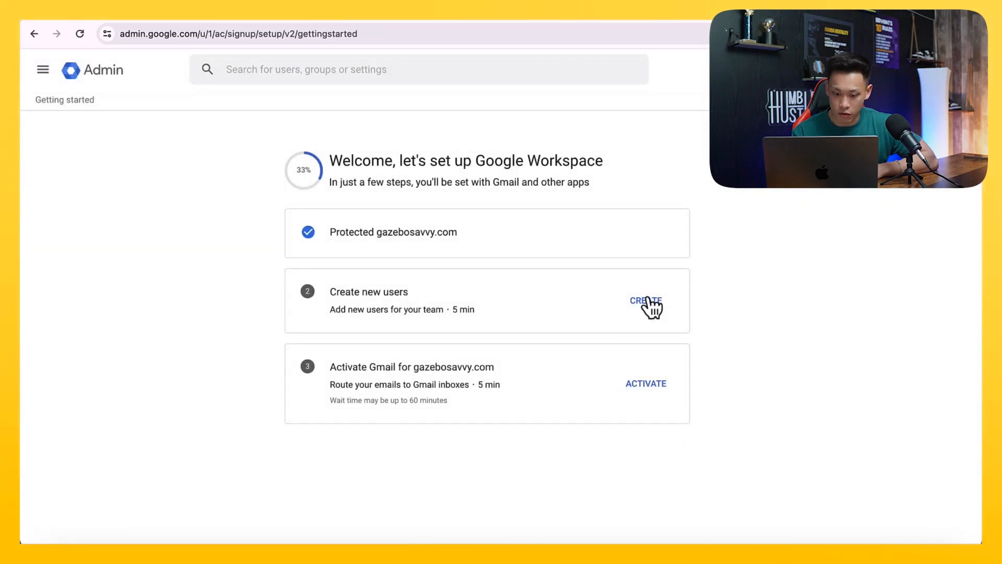
# Open the Gmail activation dialog for gazebosavvy.com and cancel it
pyautogui.click(647, 386)
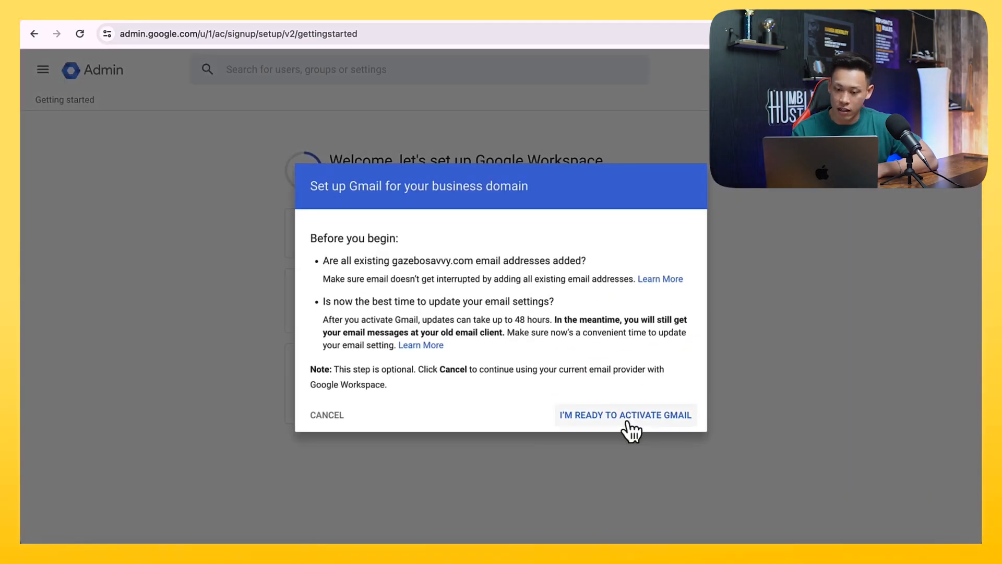
pyautogui.click(327, 415)
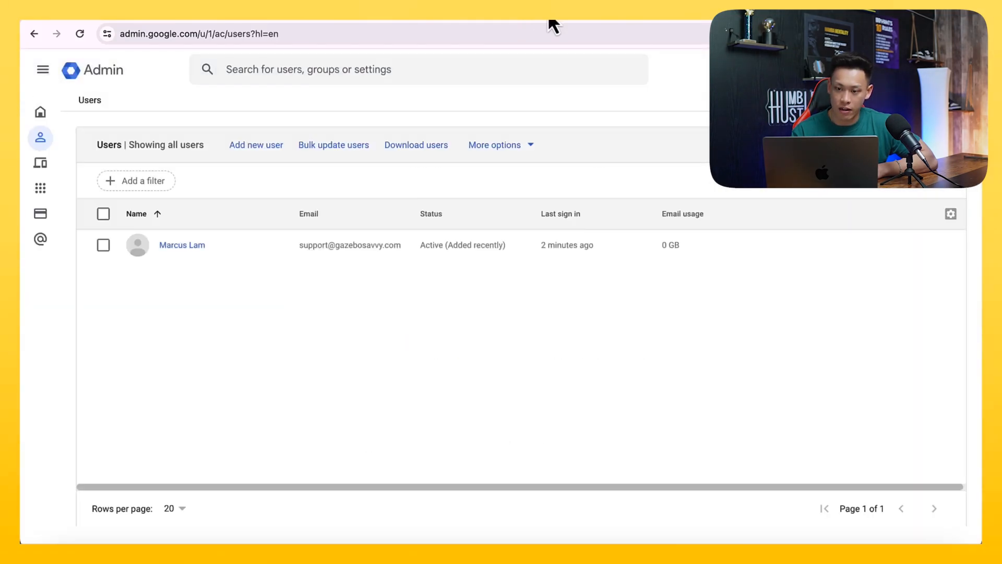
# Return to the Workspace user list, check the account switcher, and copy the user's business support email
pyautogui.moveTo(294, 245); pyautogui.dragTo(443, 244)
pyautogui.click(951, 69)
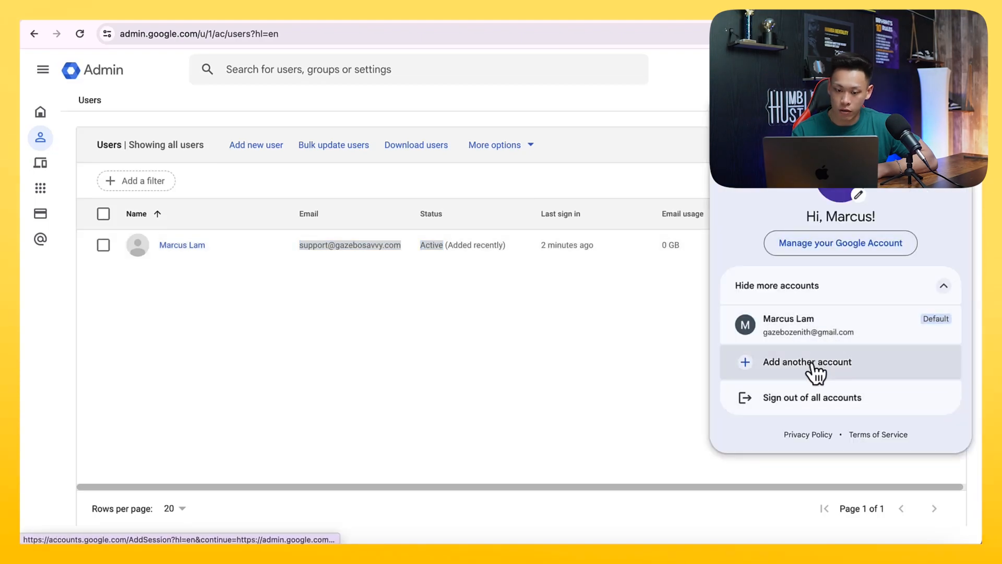
pyautogui.click(538, 323)
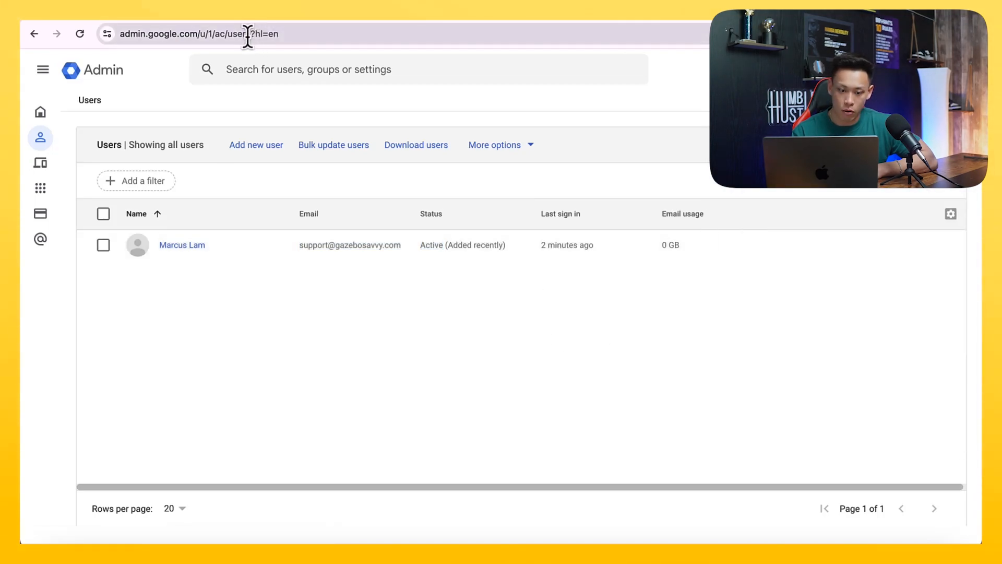
pyautogui.moveTo(401, 245)
pyautogui.mouseDown()
pyautogui.moveTo(310, 240)
pyautogui.moveTo(405, 244)
pyautogui.mouseUp()
pyautogui.press('super+c')
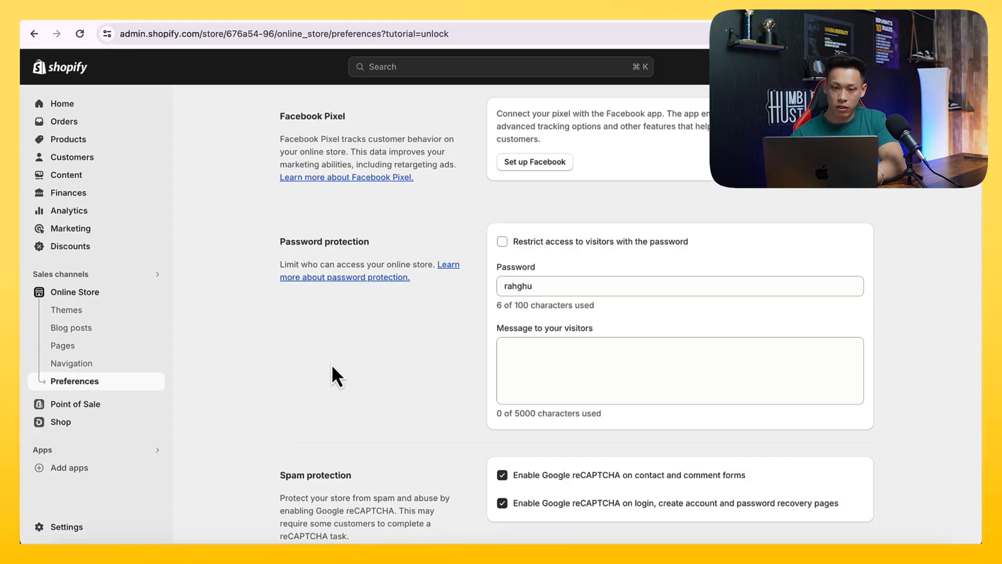
# Switch to the Shopify admin and open the Policies page in the store settings
pyautogui.scroll(3, 332, 367)
pyautogui.click(204, 16)
pyautogui.click(144, 22)
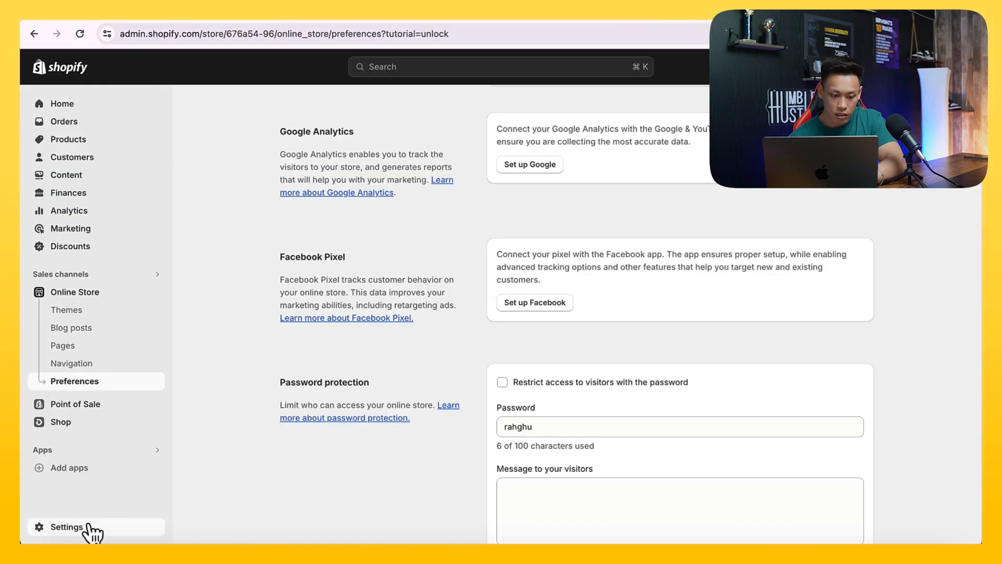
pyautogui.click(89, 530)
pyautogui.scroll(-5, 235, 349)
pyautogui.scroll(4, 251, 381)
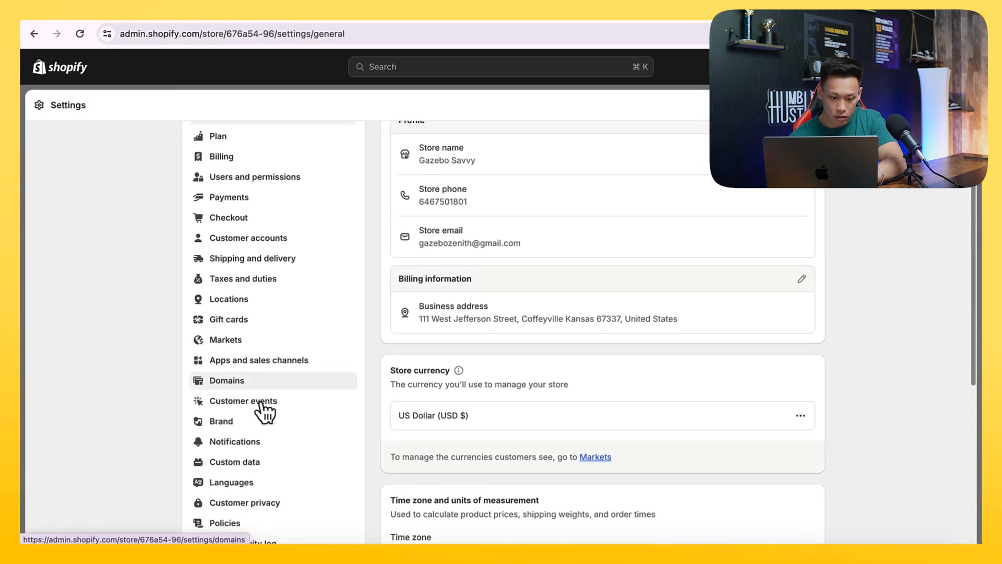
pyautogui.scroll(-4, 264, 409)
pyautogui.click(255, 423)
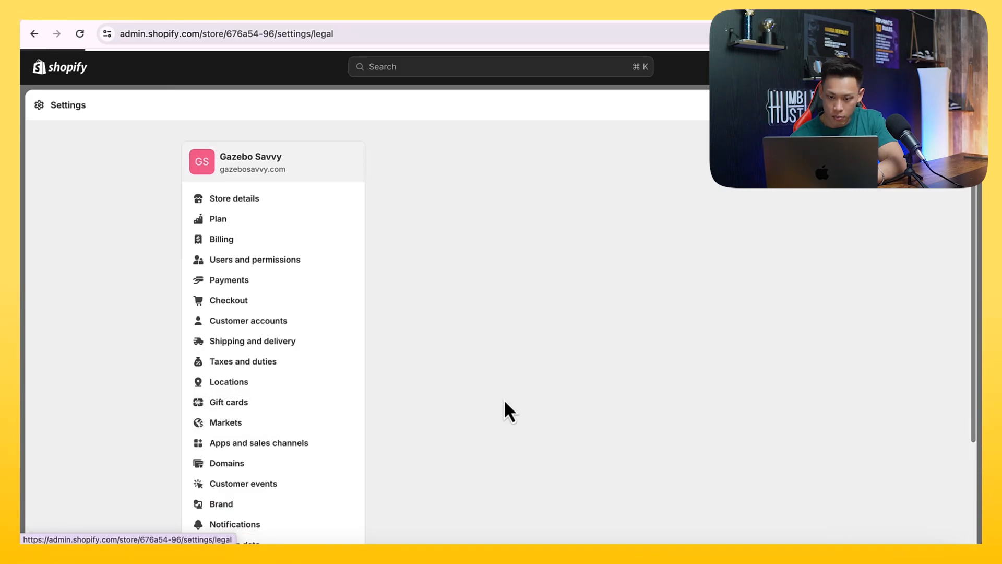
# Replace the contact email in the return policy's start-a-return paragraph with the copied business support email
pyautogui.scroll(-5, 566, 292)
pyautogui.moveTo(564, 294); pyautogui.dragTo(667, 293)
pyautogui.press('super+v')
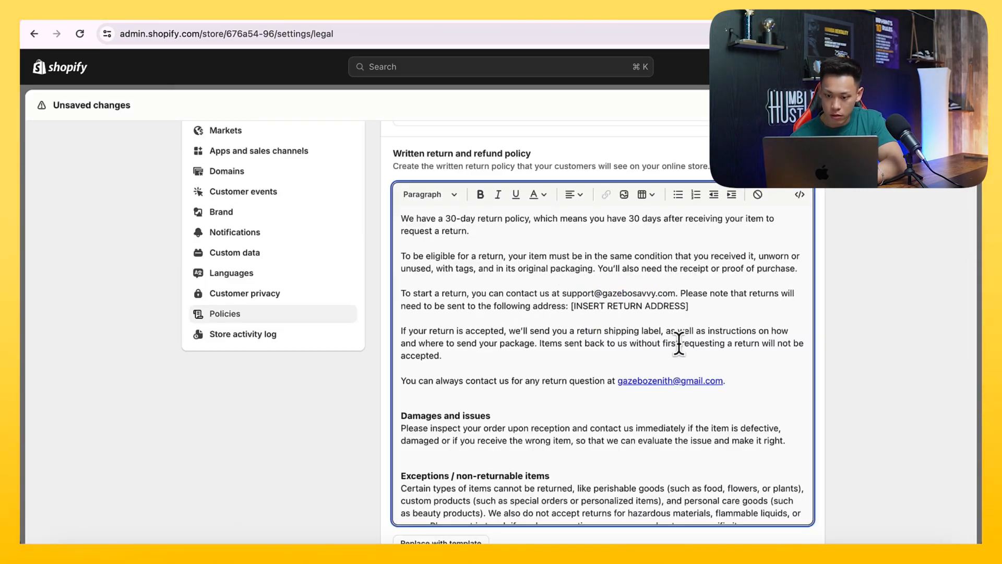
# Search the policies page for the old Gmail address and replace it in the return-questions line with the business support email
pyautogui.press('super+f')
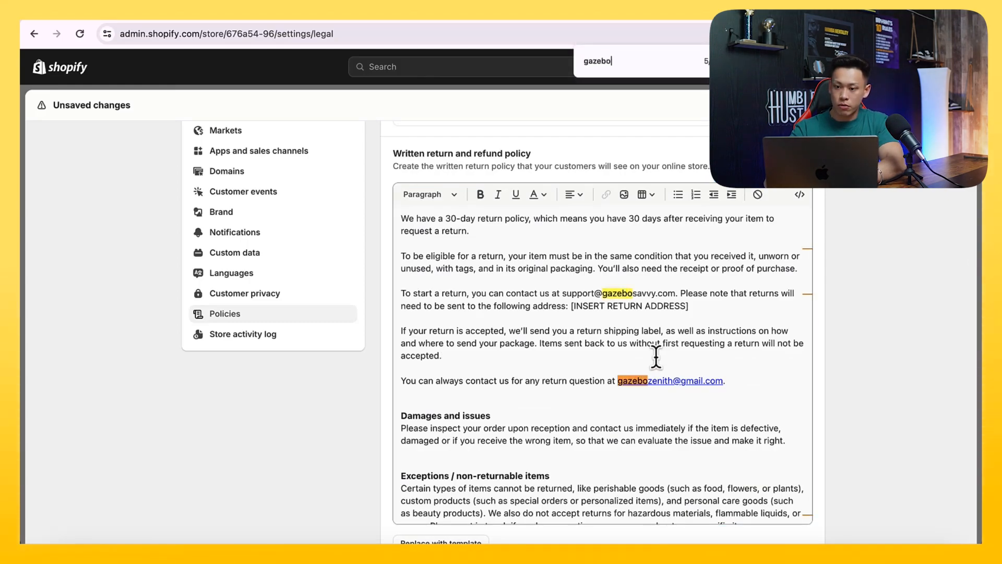
pyautogui.moveTo(619, 381); pyautogui.dragTo(727, 375)
pyautogui.hotkey('ctrl', 'v')
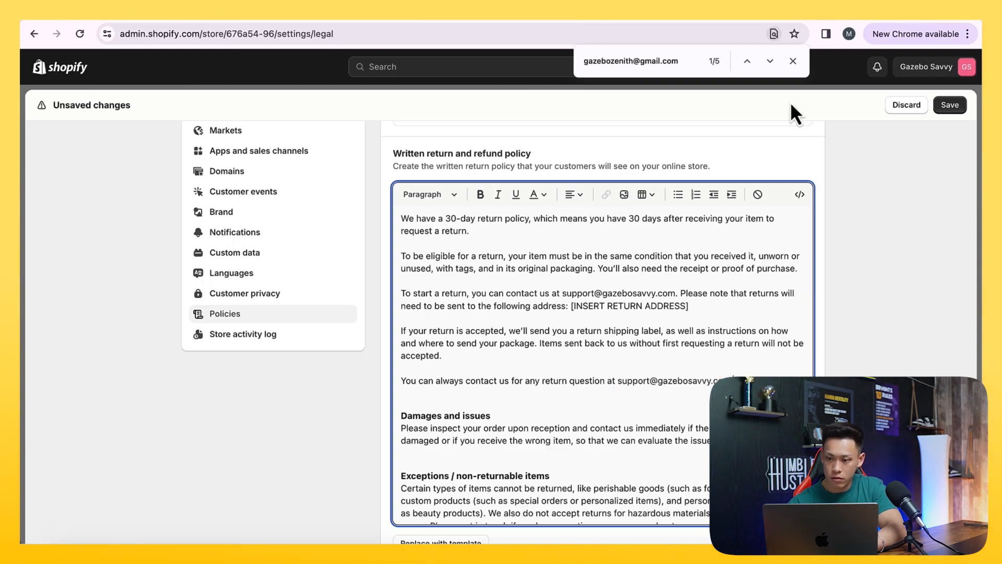
# Replace the old Gmail address in the return policy's Refunds section with the business support email
pyautogui.click(769, 61)
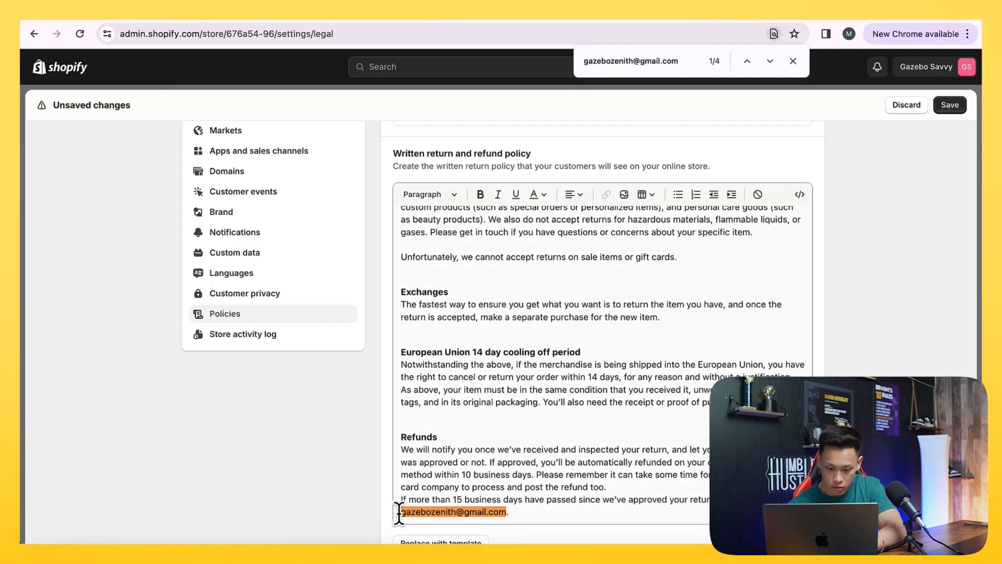
pyautogui.moveTo(401, 511); pyautogui.dragTo(498, 512)
pyautogui.hotkey('ctrl', 'v')
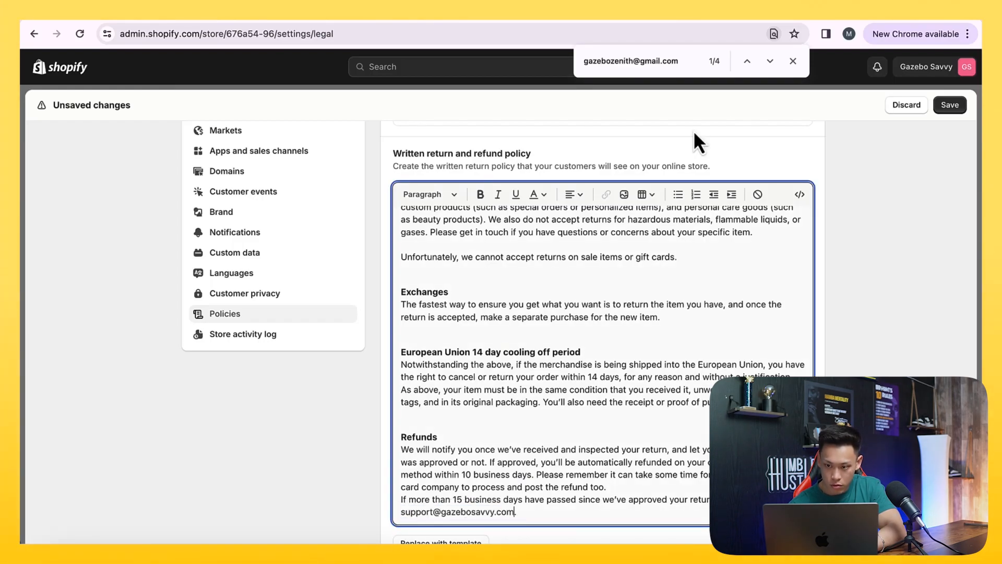
# Replace the old Gmail address in the privacy policy's Contact section with the business support email
pyautogui.click(773, 60)
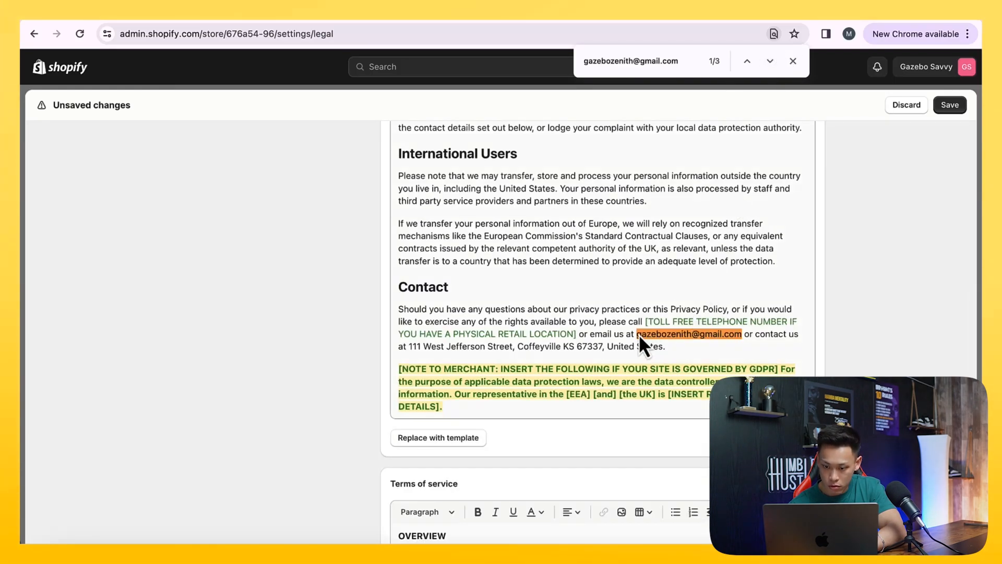
pyautogui.moveTo(637, 334); pyautogui.dragTo(714, 333)
pyautogui.click(744, 334)
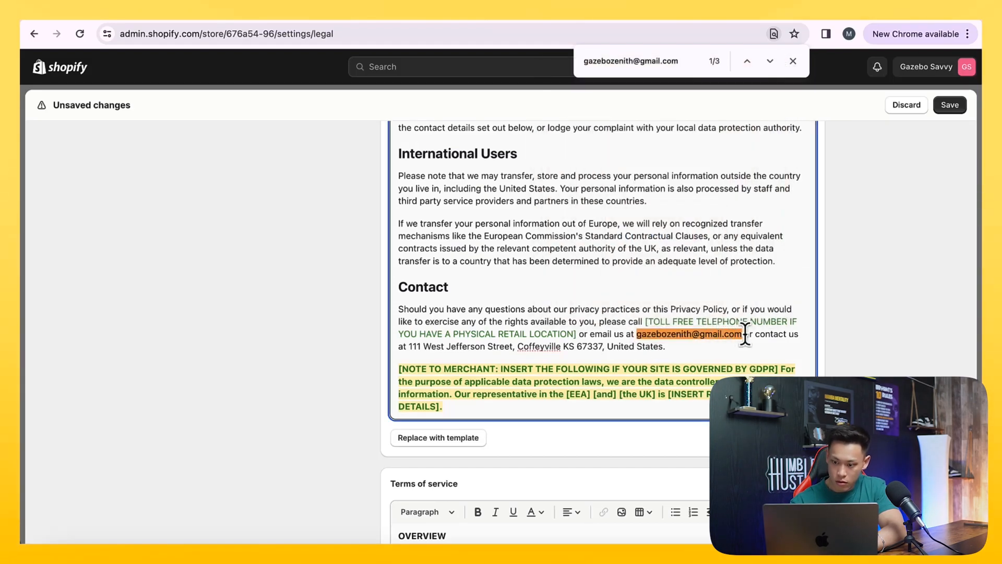
pyautogui.press('BackSpace')
pyautogui.press('BackSpace')
pyautogui.press('BackSpace')
pyautogui.press('BackSpace')
pyautogui.press('BackSpace')
pyautogui.press('BackSpace')
pyautogui.press('BackSpace')
pyautogui.press('BackSpace')
pyautogui.press('BackSpace')
pyautogui.press('BackSpace')
pyautogui.press('BackSpace')
pyautogui.press('BackSpace')
pyautogui.press('BackSpace')
pyautogui.press('BackSpace')
pyautogui.press('BackSpace')
pyautogui.press('BackSpace')
pyautogui.press('BackSpace')
pyautogui.press('BackSpace')
pyautogui.press('BackSpace')
pyautogui.press('BackSpace')
pyautogui.press('BackSpace')
pyautogui.press('BackSpace')
pyautogui.press('BackSpace')
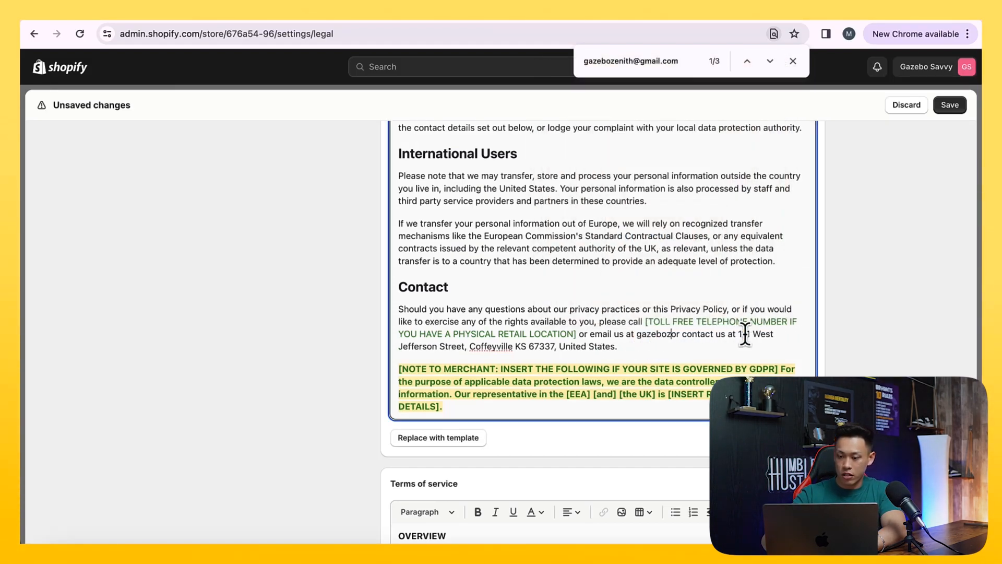
# Replace the old Gmail address in the questions line of Section 20 in the terms of service with the business support email
pyautogui.click(770, 61)
pyautogui.moveTo(647, 335); pyautogui.dragTo(705, 337)
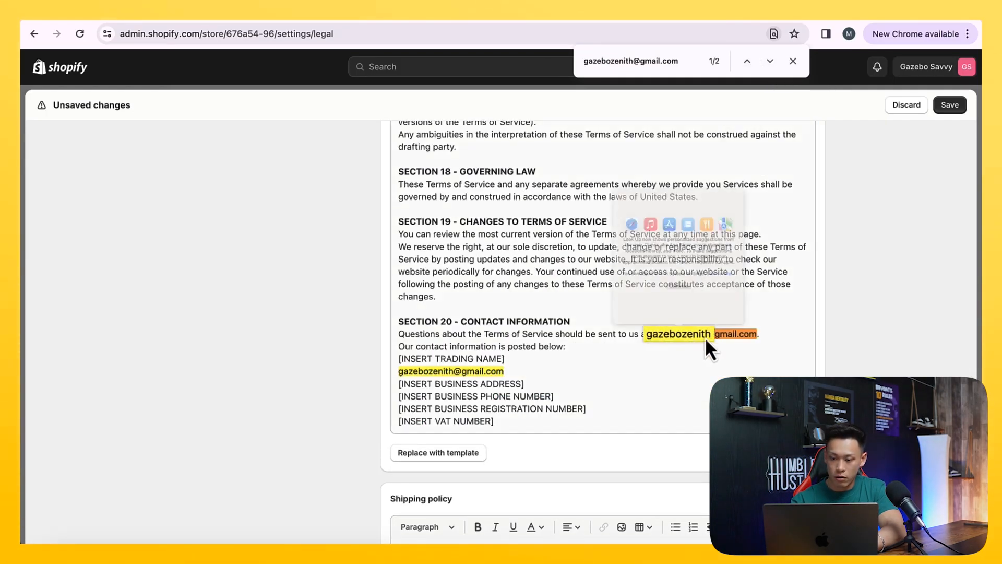
pyautogui.click(763, 338)
pyautogui.press('BackSpace')
pyautogui.press('BackSpace')
pyautogui.press('BackSpace')
pyautogui.press('BackSpace')
pyautogui.press('BackSpace')
pyautogui.press('BackSpace')
pyautogui.press('BackSpace')
pyautogui.press('BackSpace')
pyautogui.press('BackSpace')
pyautogui.press('BackSpace')
pyautogui.press('BackSpace')
pyautogui.press('BackSpace')
pyautogui.press('BackSpace')
pyautogui.press('BackSpace')
pyautogui.press('BackSpace')
pyautogui.press('BackSpace')
pyautogui.press('BackSpace')
pyautogui.press('BackSpace')
pyautogui.press('BackSpace')
pyautogui.press('BackSpace')
pyautogui.press('BackSpace')
pyautogui.press('BackSpace')
pyautogui.press('BackSpace')
pyautogui.press('super+v')
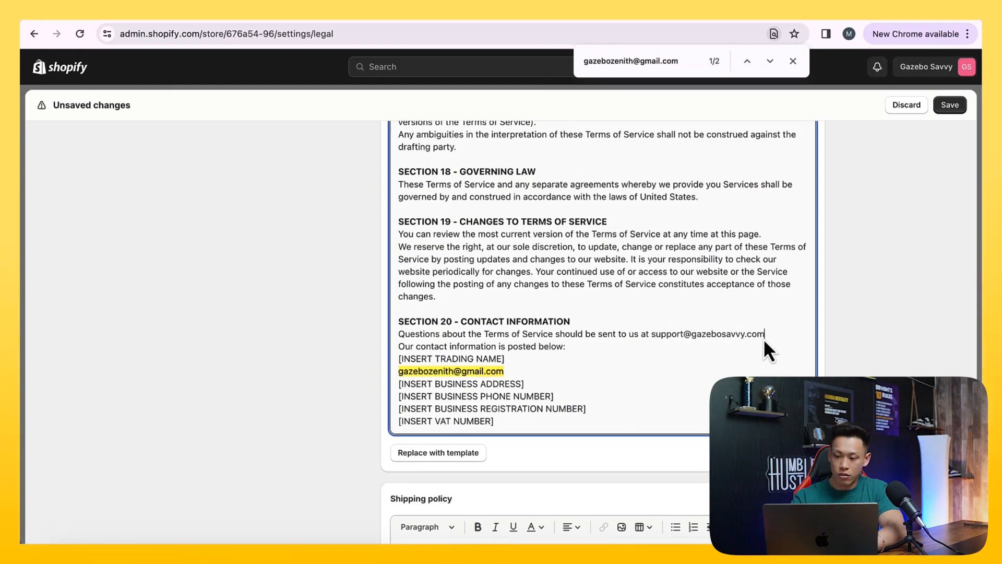
pyautogui.write('.')
# Replace the old Gmail address in Section 20's posted contact details with the business support email and save the store policies
pyautogui.click(514, 369)
pyautogui.press('BackSpace')
pyautogui.press('BackSpace')
pyautogui.press('BackSpace')
pyautogui.press('BackSpace')
pyautogui.press('BackSpace')
pyautogui.press('BackSpace')
pyautogui.press('BackSpace')
pyautogui.press('BackSpace')
pyautogui.press('BackSpace')
pyautogui.press('BackSpace')
pyautogui.press('BackSpace')
pyautogui.press('BackSpace')
pyautogui.press('BackSpace')
pyautogui.press('BackSpace')
pyautogui.press('BackSpace')
pyautogui.press('BackSpace')
pyautogui.press('BackSpace')
pyautogui.press('BackSpace')
pyautogui.press('BackSpace')
pyautogui.press('BackSpace')
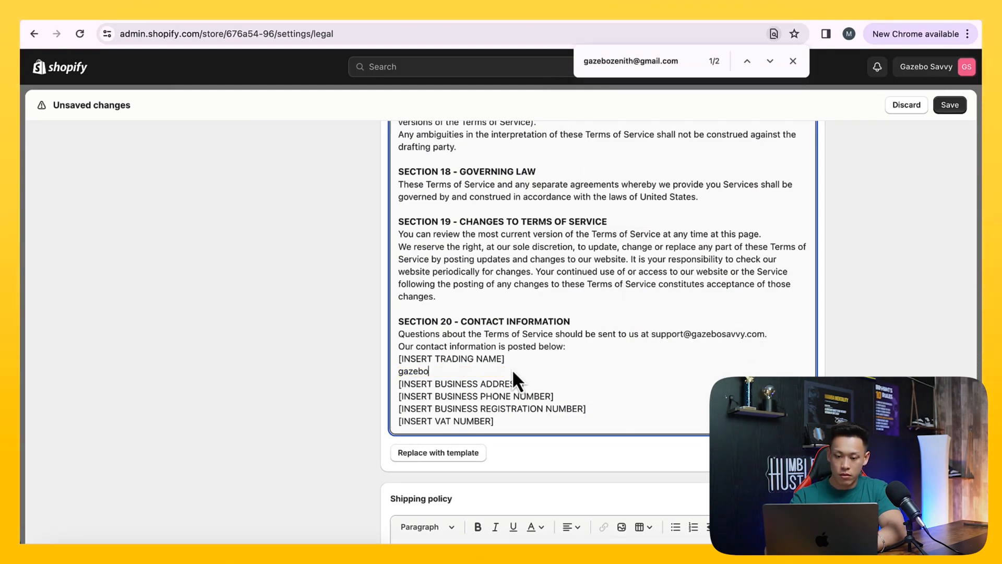
pyautogui.press('BackSpace')
pyautogui.press('BackSpace')
pyautogui.press('super+v')
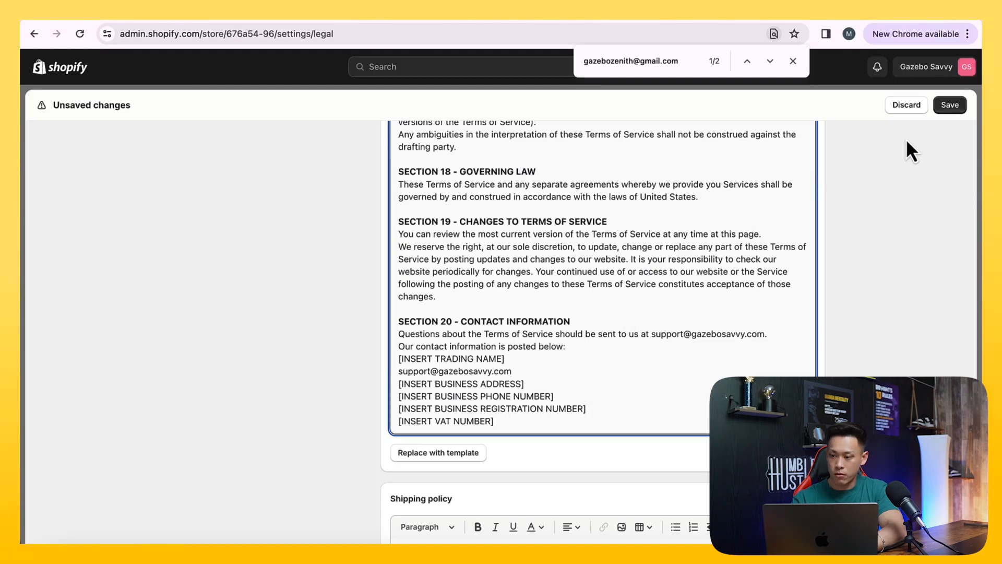
pyautogui.click(950, 106)
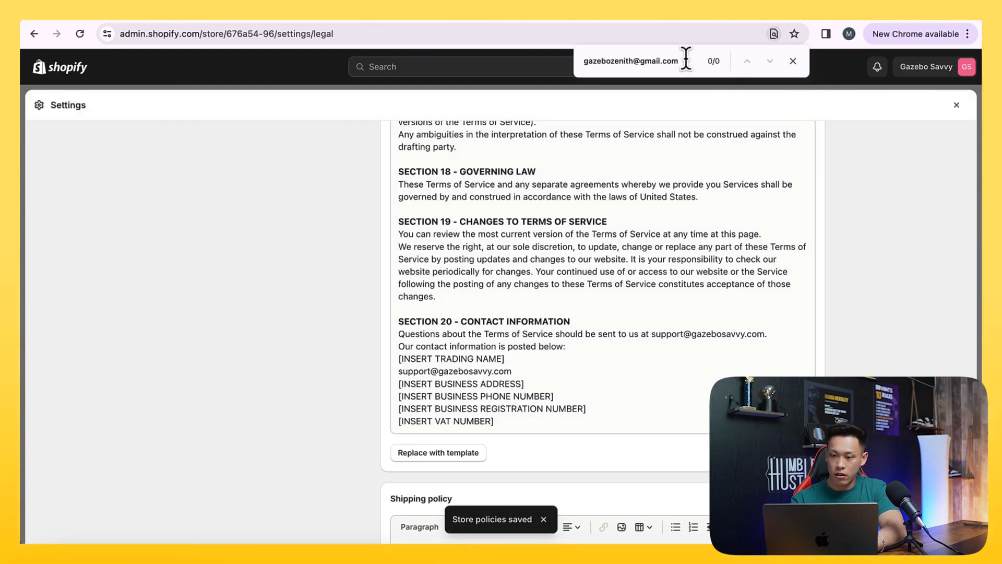
pyautogui.click(793, 62)
# Search the policies page for any remaining mention of "gazebozenith"
pyautogui.scroll(-5, 913, 313)
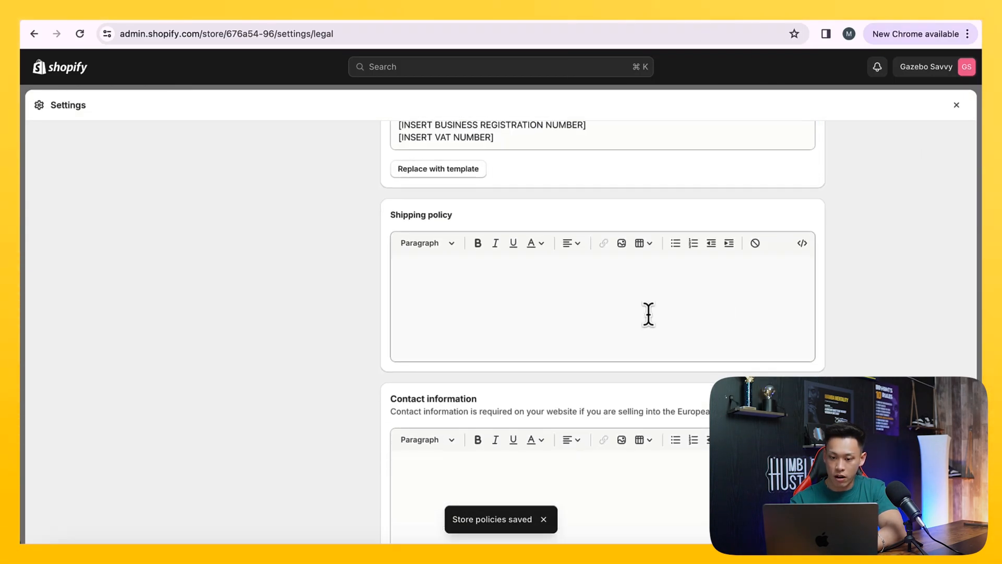
pyautogui.scroll(15, 639, 304)
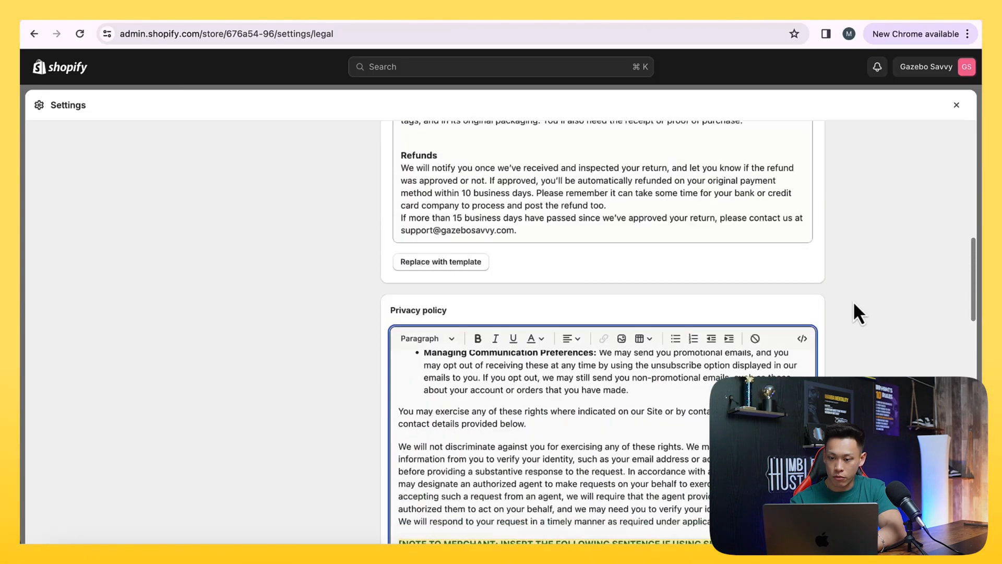
pyautogui.press('super+f')
pyautogui.write('gazebozenith')
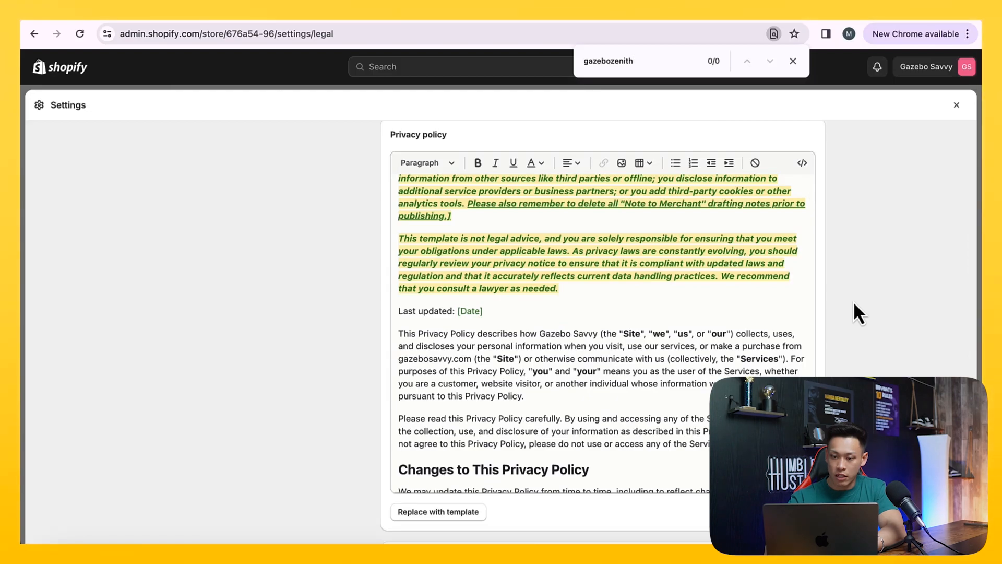
pyautogui.click(793, 61)
pyautogui.hscroll(-5, 820, 292)
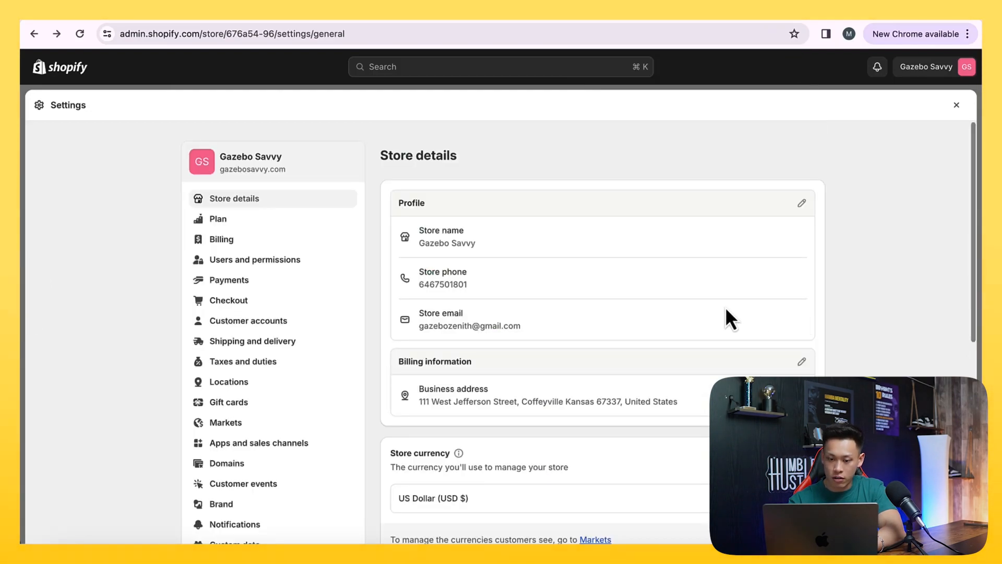
pyautogui.scroll(-7, 418, 313)
pyautogui.scroll(3, 294, 366)
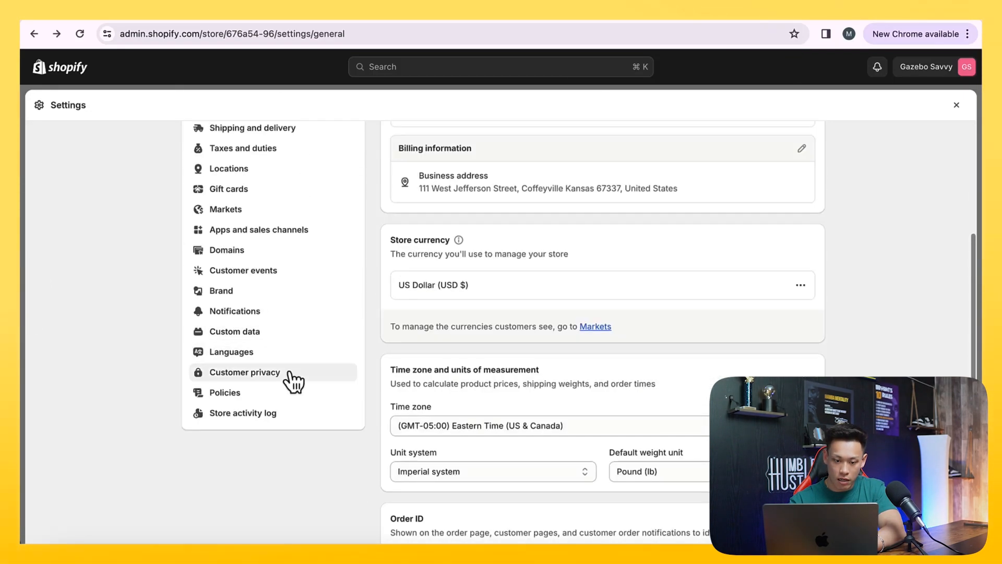
pyautogui.click(258, 394)
# Go to the empty shipping policy editor, and open the Shipping Policy link under Create Store Pages in the Notion course notes
pyautogui.scroll(-20, 368, 411)
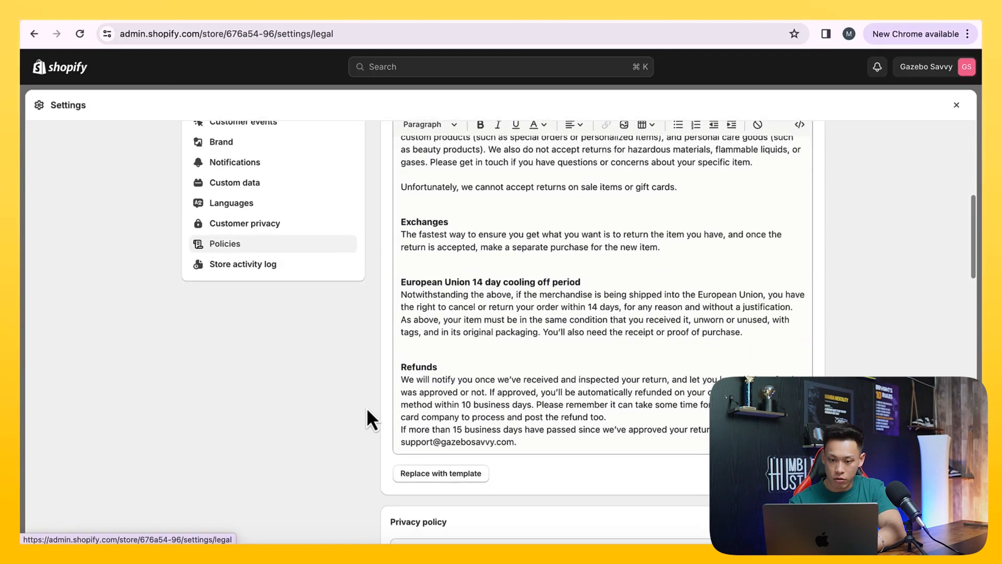
pyautogui.scroll(-4, 367, 410)
pyautogui.click(450, 369)
pyautogui.click(96, 22)
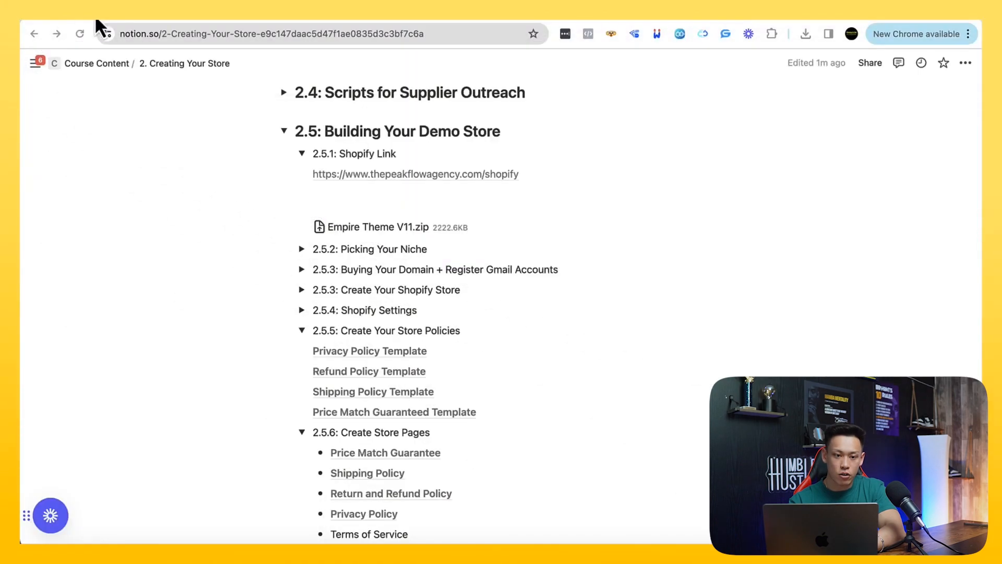
pyautogui.scroll(-5, 264, 261)
pyautogui.scroll(-3, 264, 261)
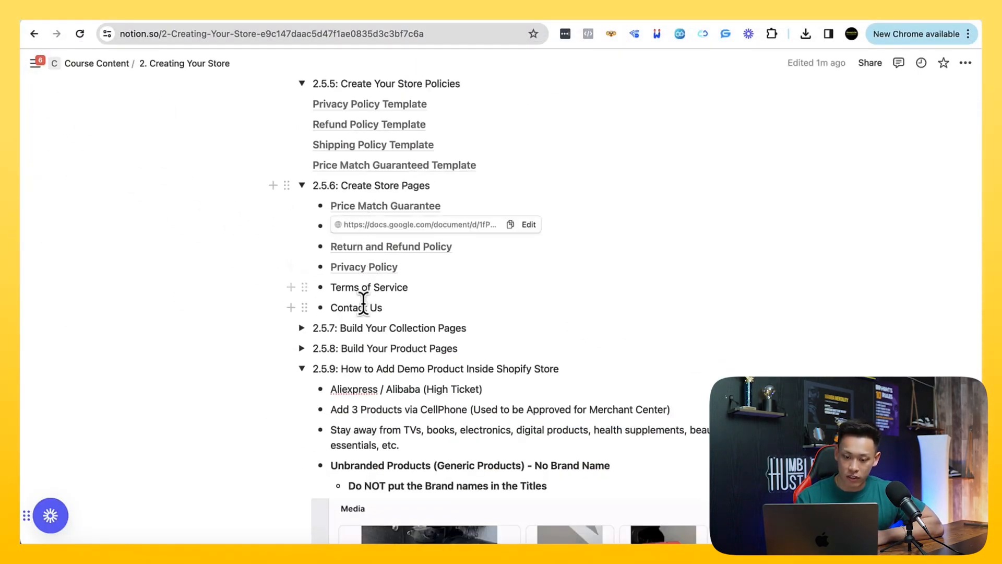
pyautogui.click(391, 228)
# Copy the entire Shipping Policy Template document and paste it into the Shopify shipping policy editor
pyautogui.scroll(-5, 329, 219)
pyautogui.scroll(3, 330, 218)
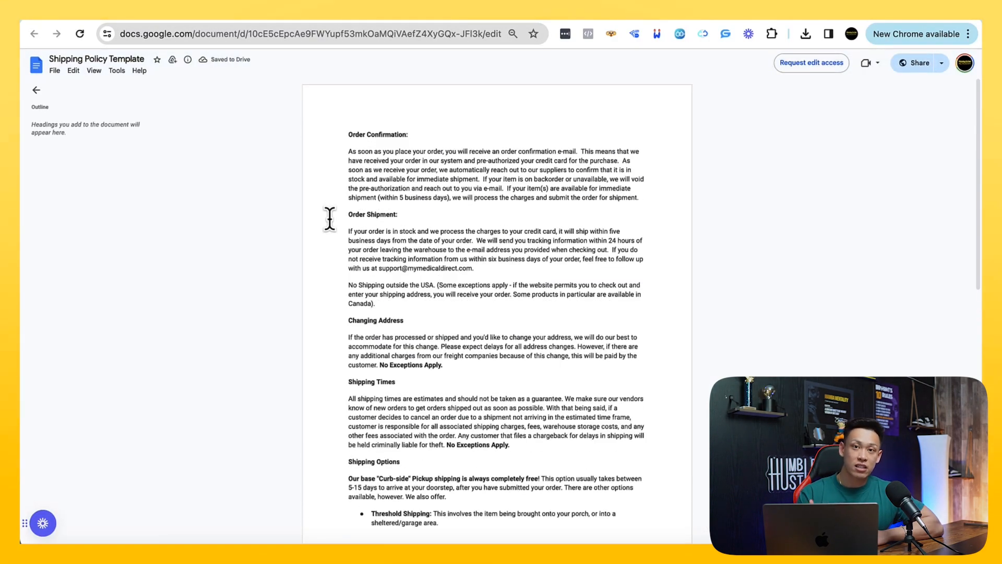
pyautogui.scroll(-7, 330, 218)
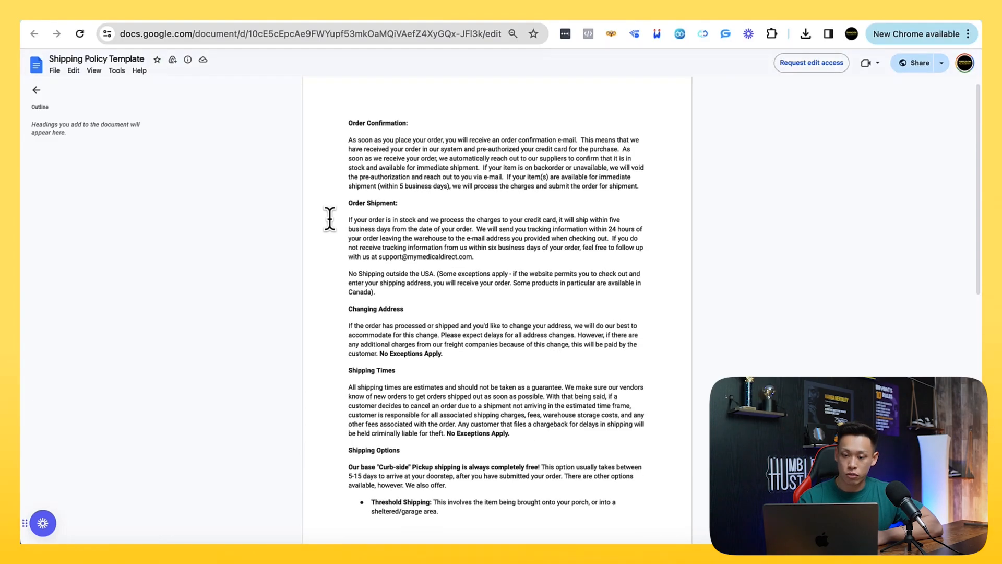
pyautogui.scroll(7, 330, 219)
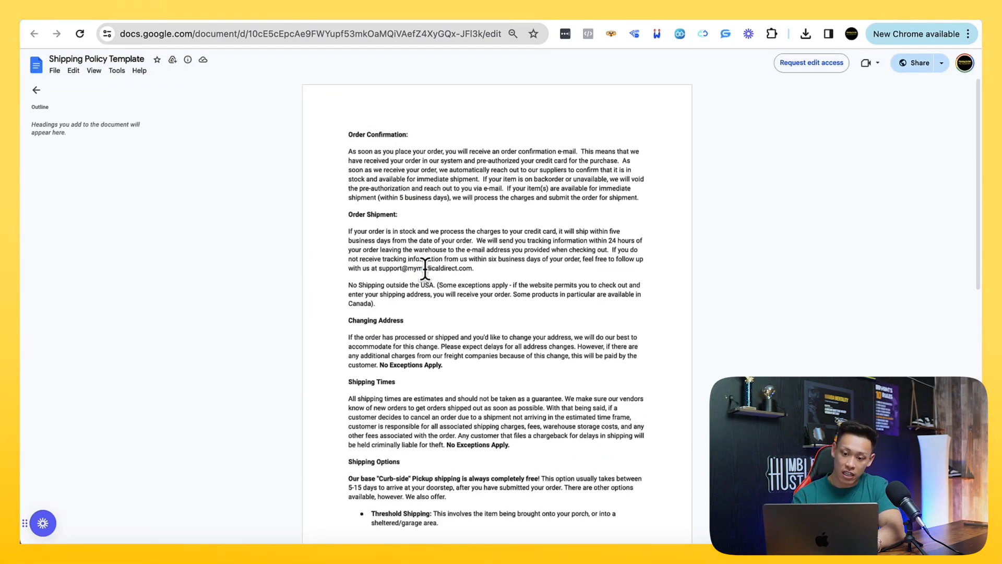
pyautogui.moveTo(417, 269); pyautogui.dragTo(451, 269)
pyautogui.click(455, 274)
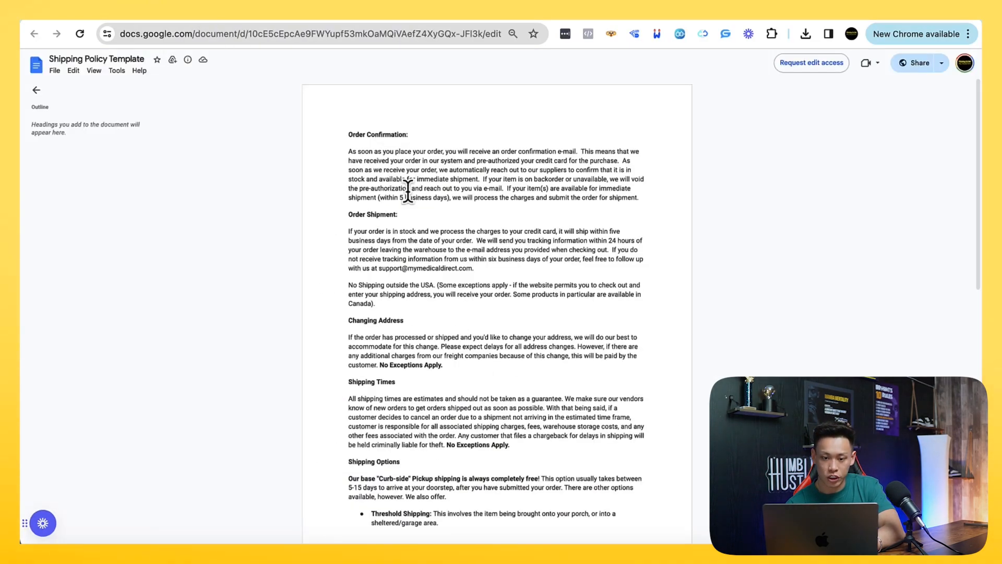
pyautogui.hotkey('ctrl', 'a')
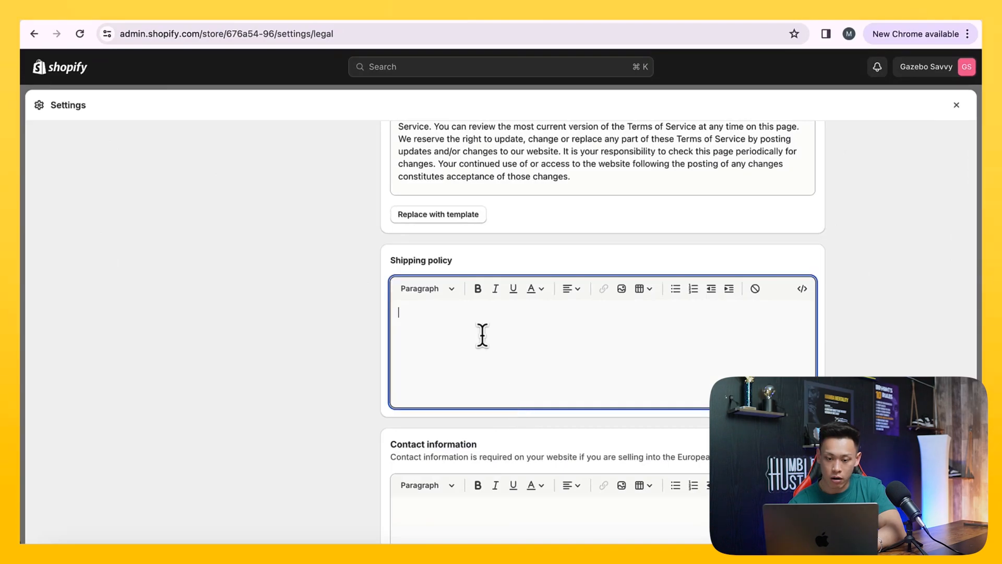
pyautogui.press('super+v')
pyautogui.scroll(10, 481, 337)
pyautogui.scroll(-10, 477, 329)
pyautogui.scroll(-4, 384, 378)
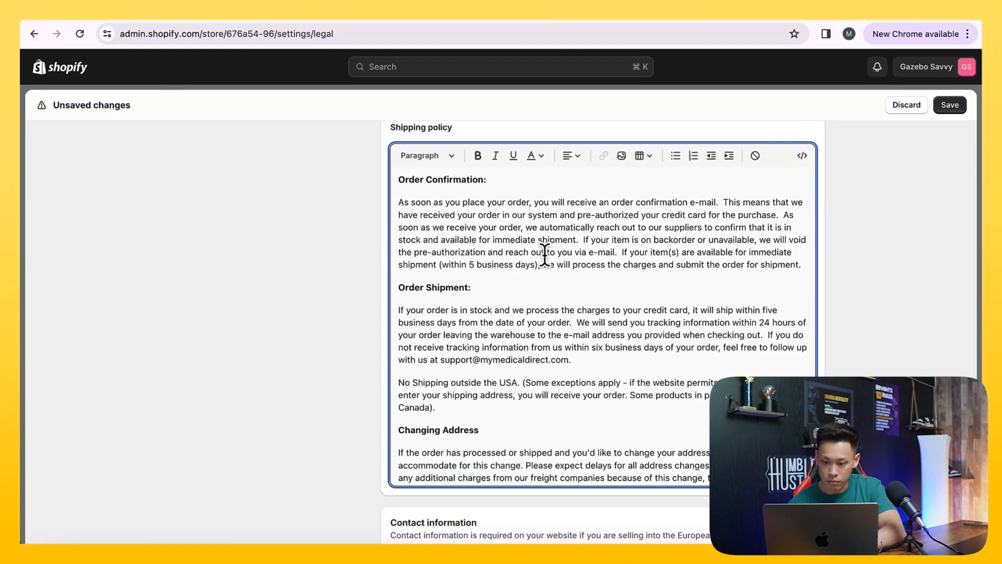
# Find "medical" in the policies and replace the domain of the Order Shipment section's support email with gazebosavvy
pyautogui.scroll(-2, 545, 254)
pyautogui.press('super+f')
pyautogui.write('medical')
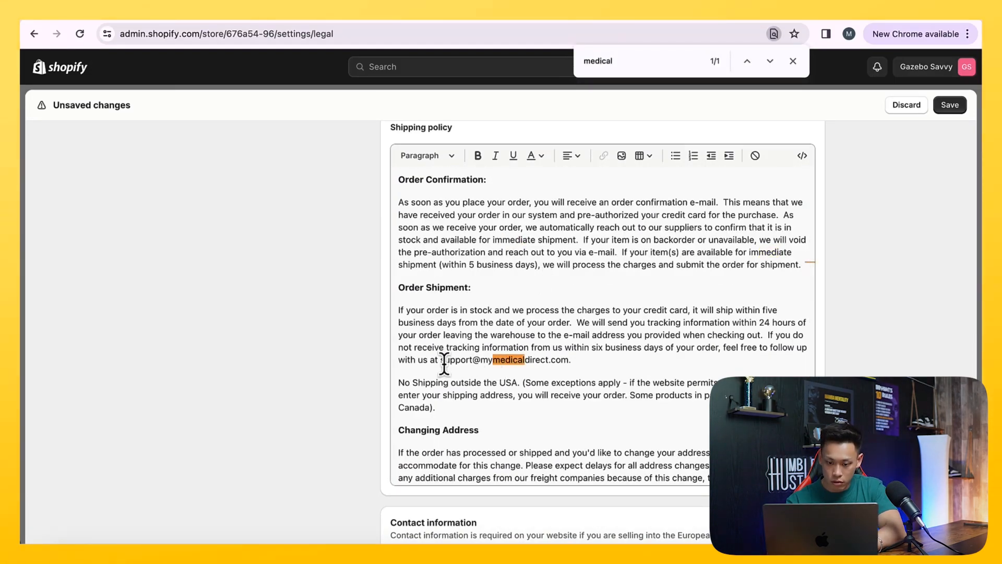
pyautogui.moveTo(485, 358); pyautogui.dragTo(561, 362)
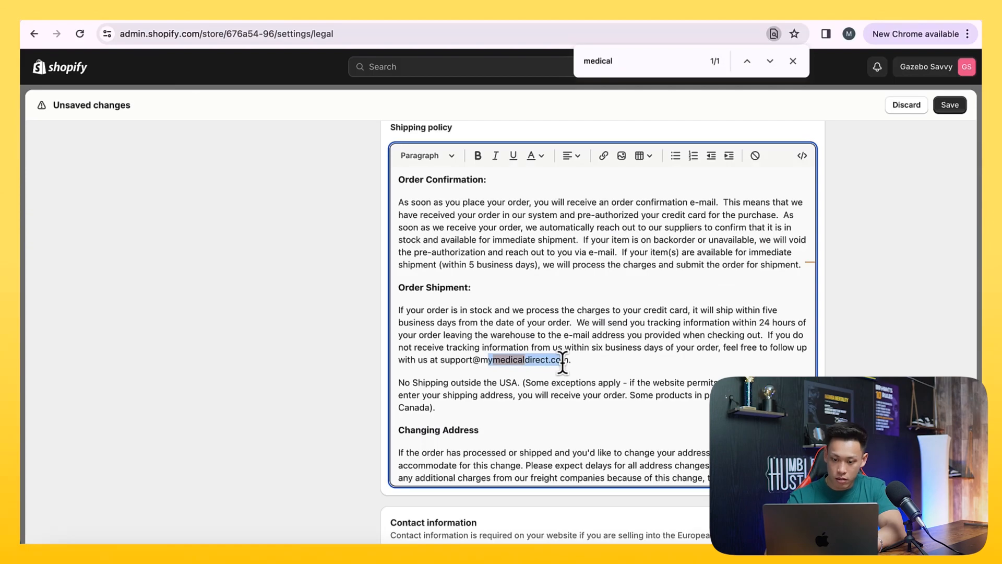
pyautogui.write('m')
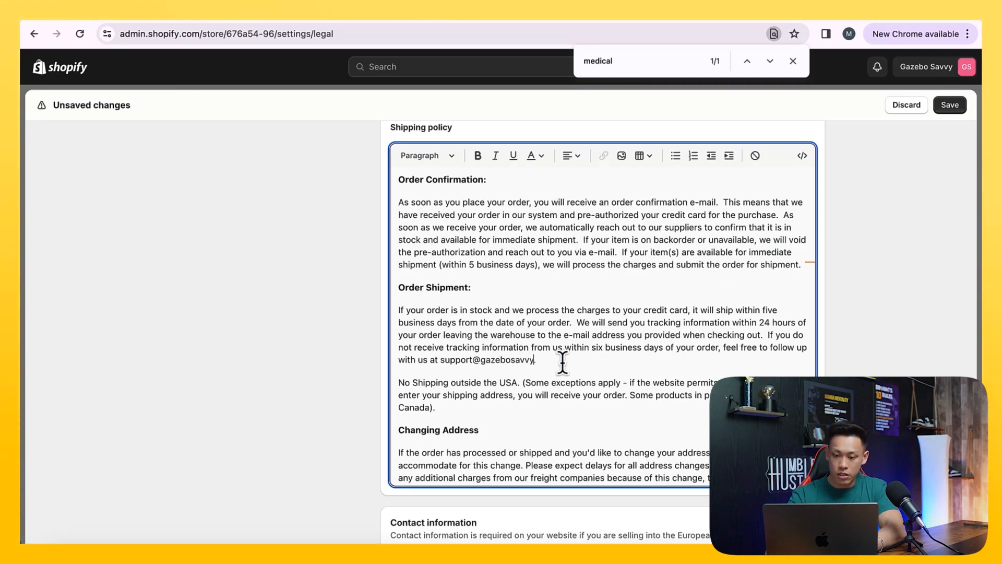
pyautogui.scroll(-2, 608, 373)
pyautogui.click(633, 62)
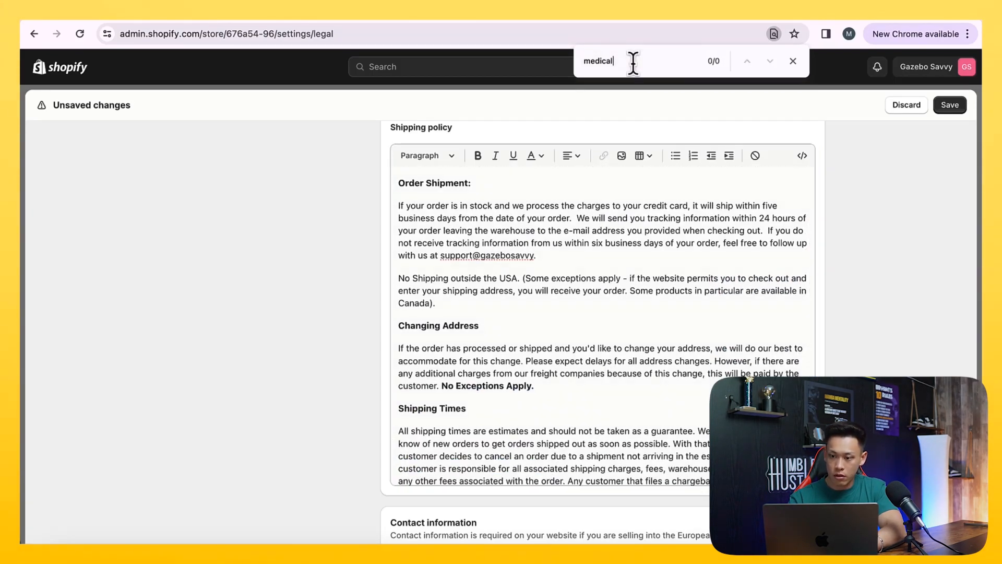
# Fill the Contact information policy with Shopify's template
pyautogui.scroll(-3, 619, 230)
pyautogui.scroll(-5, 347, 403)
pyautogui.click(441, 343)
pyautogui.click(424, 418)
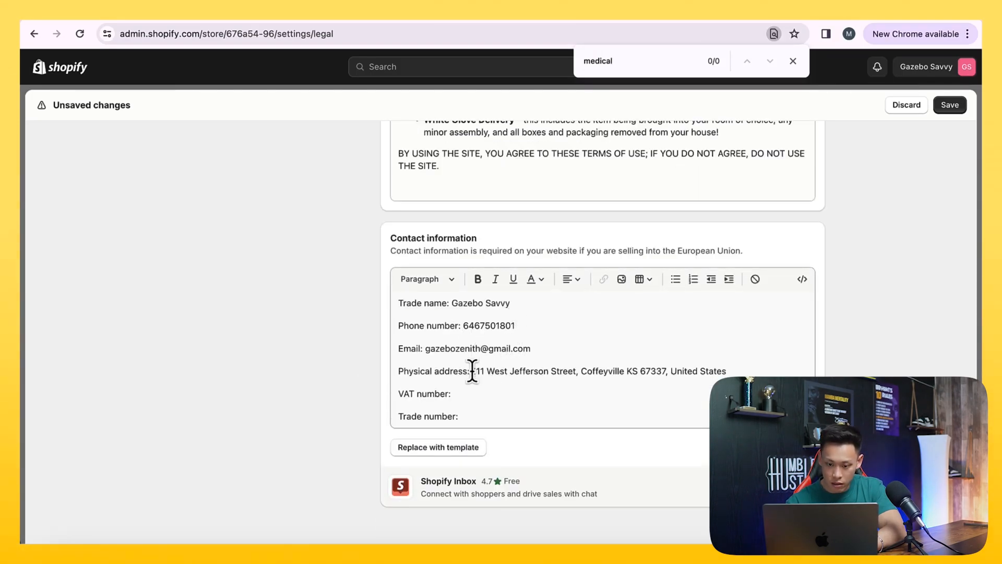
# Replace the physical address in the contact information with text starting with "iPost"
pyautogui.moveTo(472, 371); pyautogui.dragTo(746, 371)
pyautogui.write('ical address: iPostalAddress')
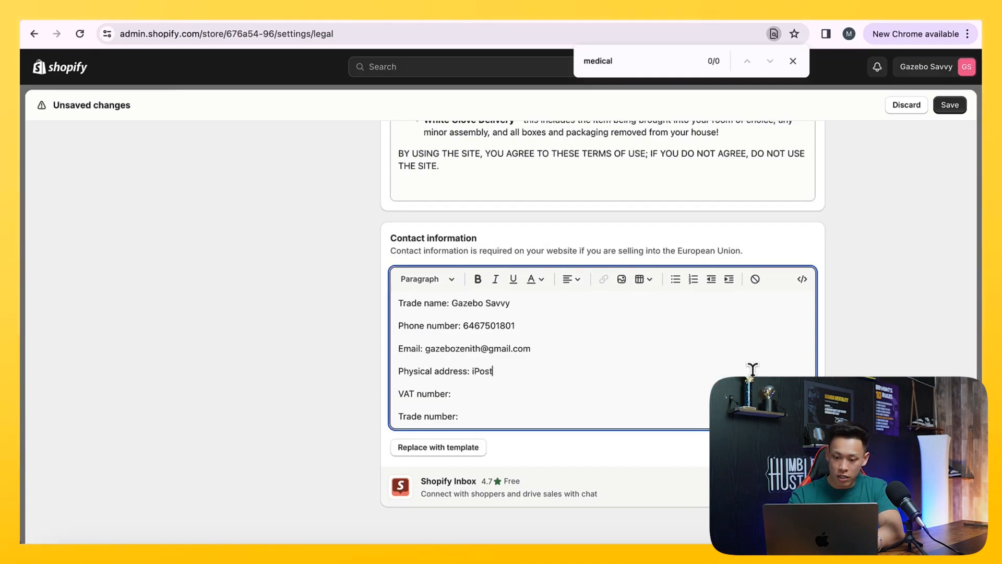
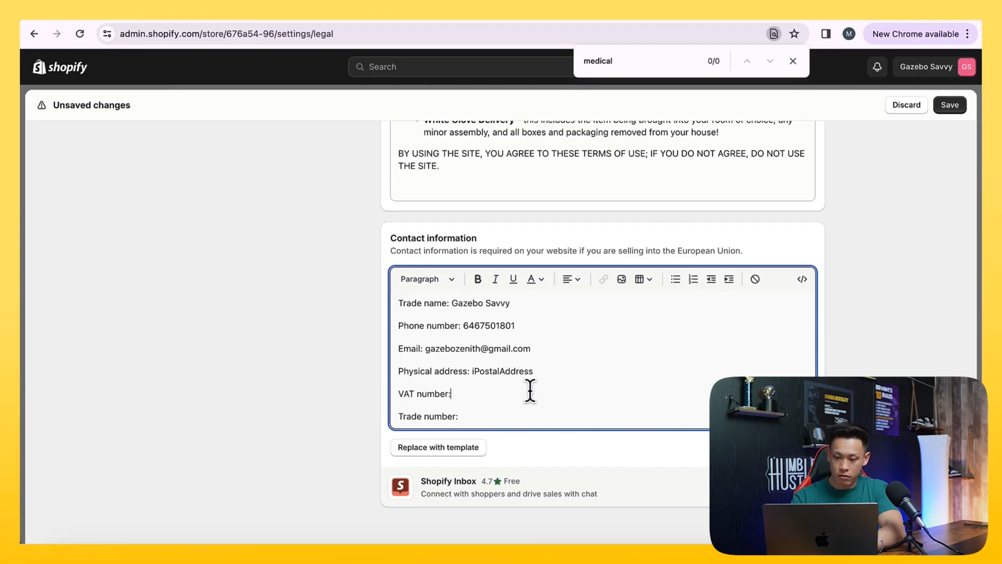
# Finish clearing the unused entries in the contact information policy and save the store policies
pyautogui.press('super+a')
pyautogui.press('BackSpace')
pyautogui.scroll(9, 334, 382)
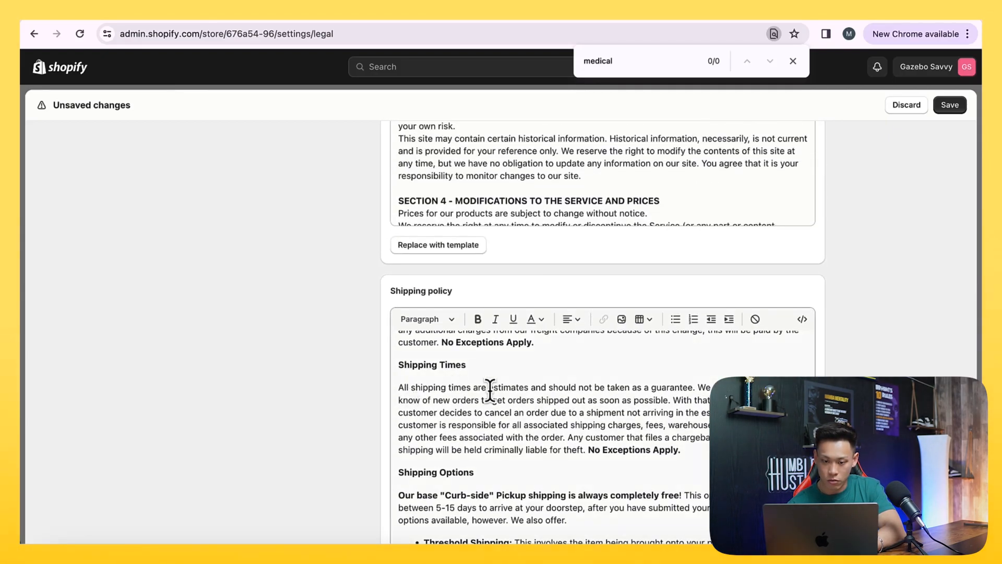
pyautogui.scroll(15, 490, 391)
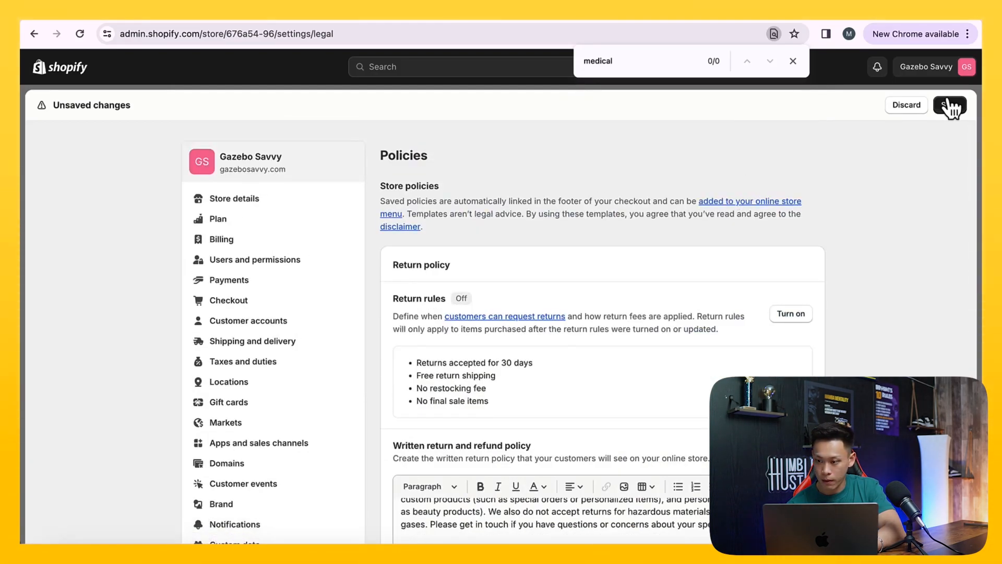
pyautogui.click(795, 62)
pyautogui.scroll(-20, 882, 275)
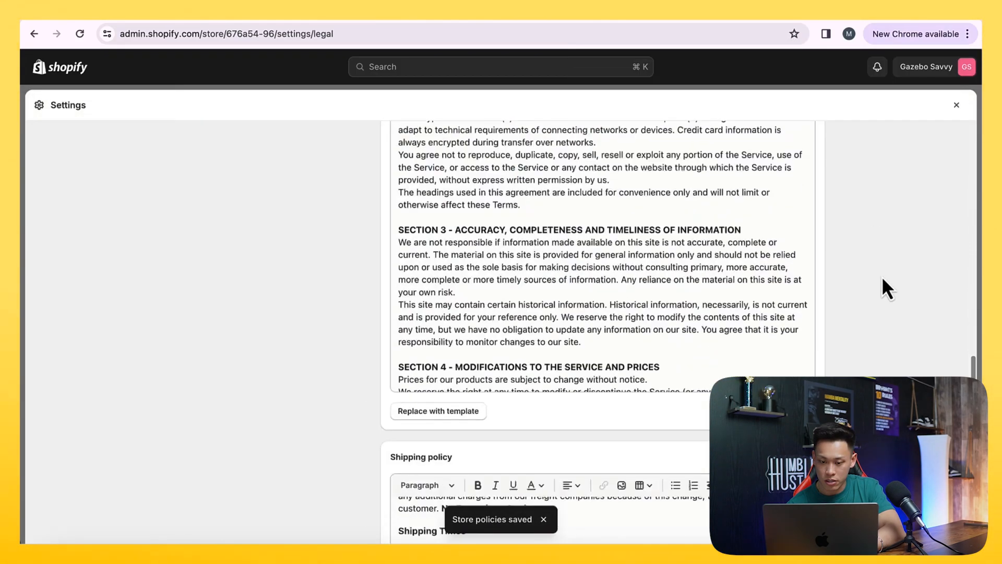
pyautogui.scroll(15, 437, 284)
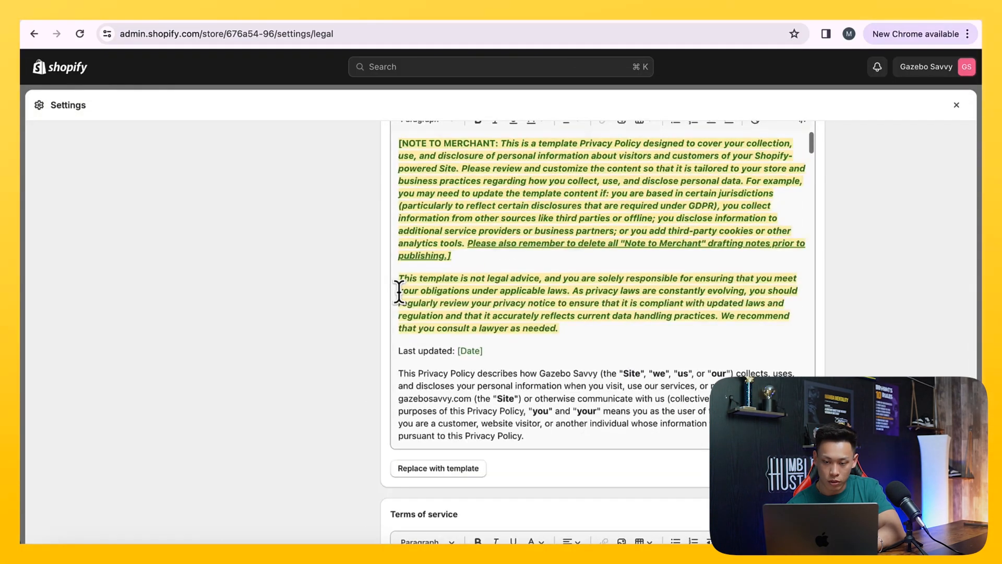
# Leave the settings and add an online store page titled "Shipping Page" with the copied shipping policy as its content
pyautogui.click(957, 106)
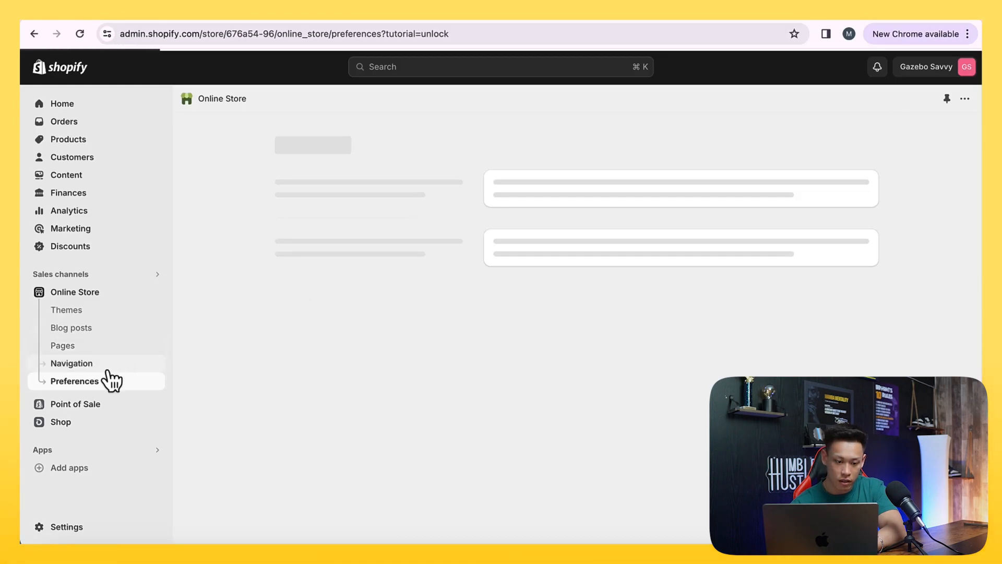
pyautogui.click(73, 346)
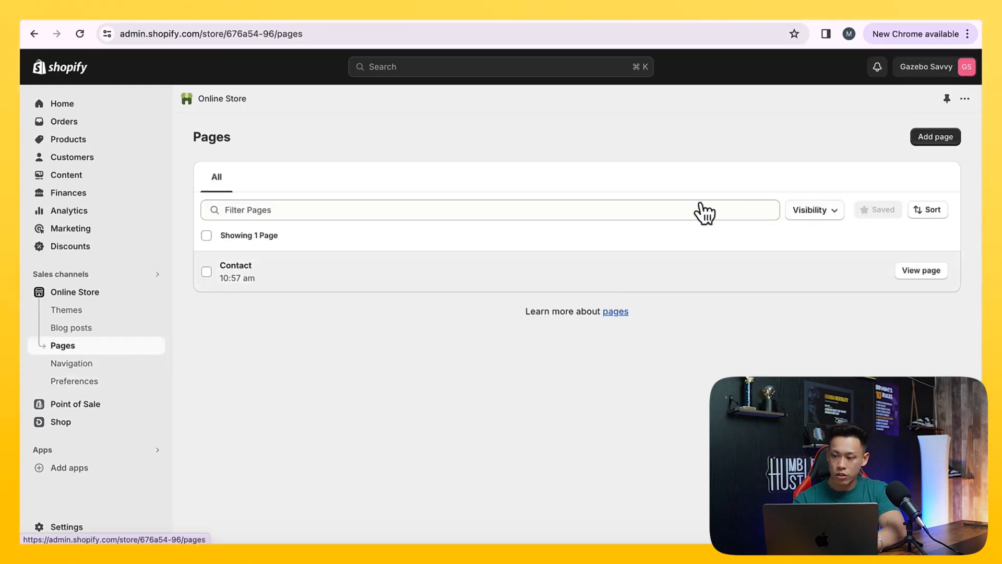
pyautogui.click(935, 137)
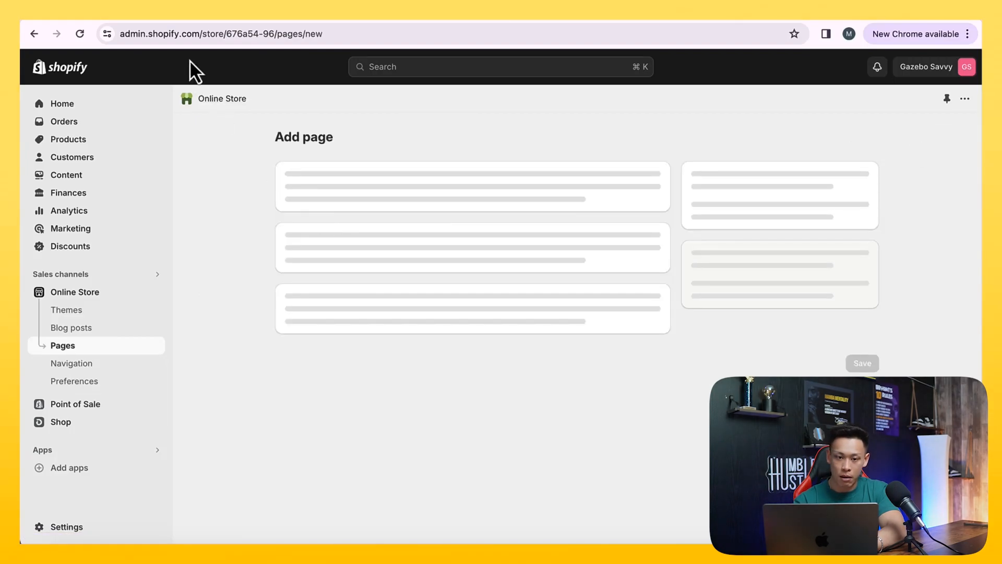
pyautogui.click(318, 183)
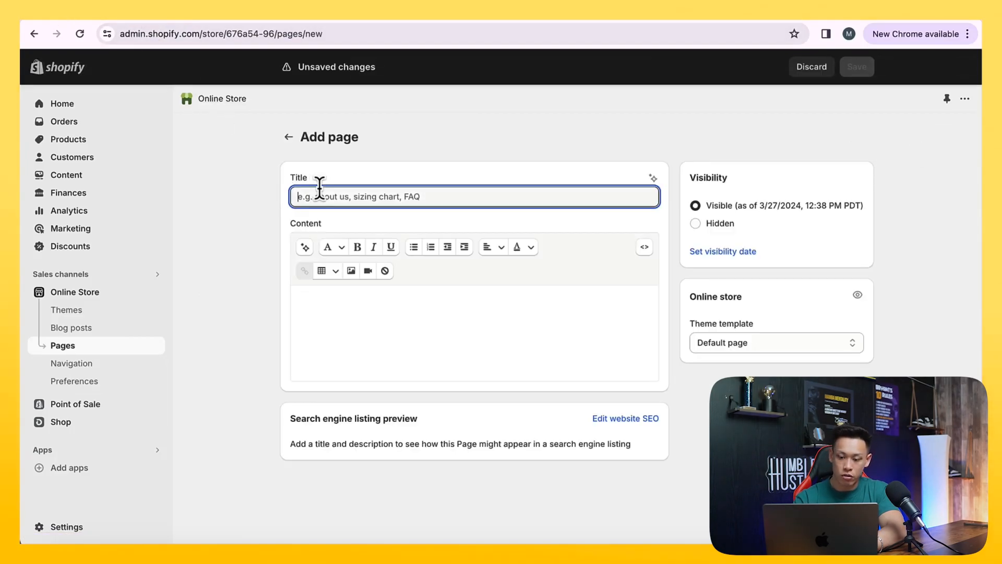
pyautogui.write('Shi')
pyautogui.click(376, 323)
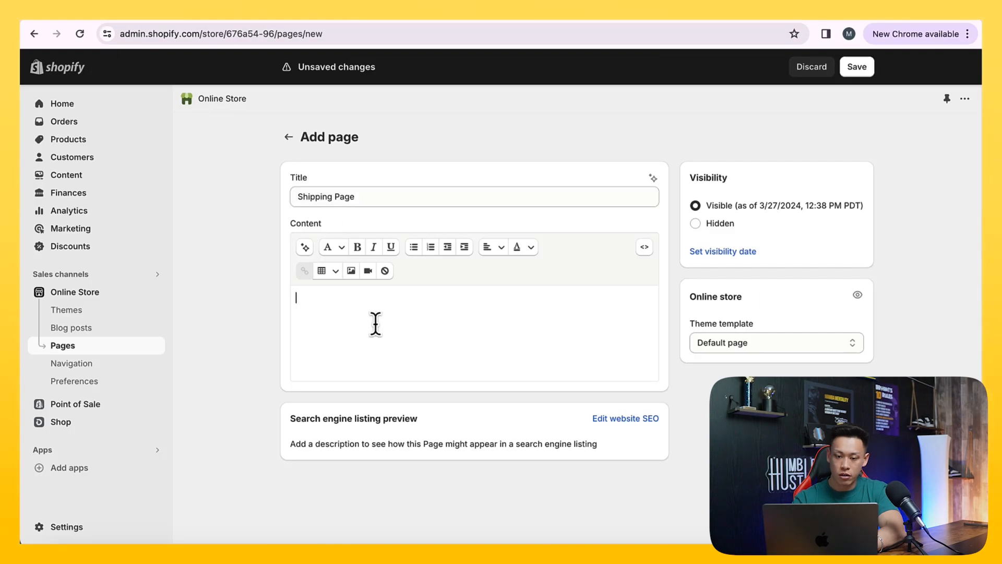
pyautogui.hotkey('ctrl', 'v')
pyautogui.scroll(-5, 789, 372)
pyautogui.scroll(2, 574, 355)
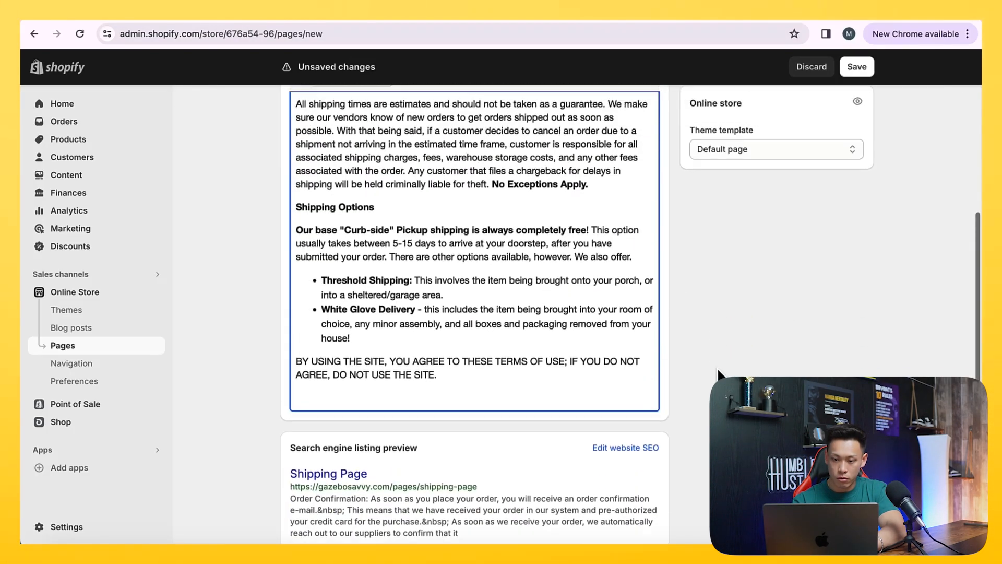
# Find "medical" in the page, change the Order Shipment support email's domain to gazebosavvy.com, save the page and return to the pages list
pyautogui.hotkey('ctrl', 'f')
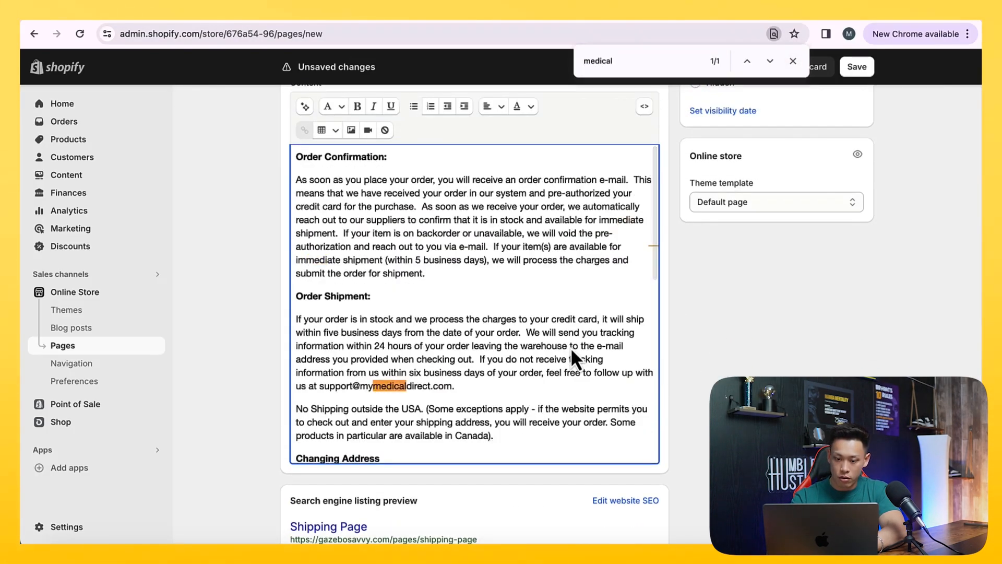
pyautogui.moveTo(365, 387); pyautogui.dragTo(422, 390)
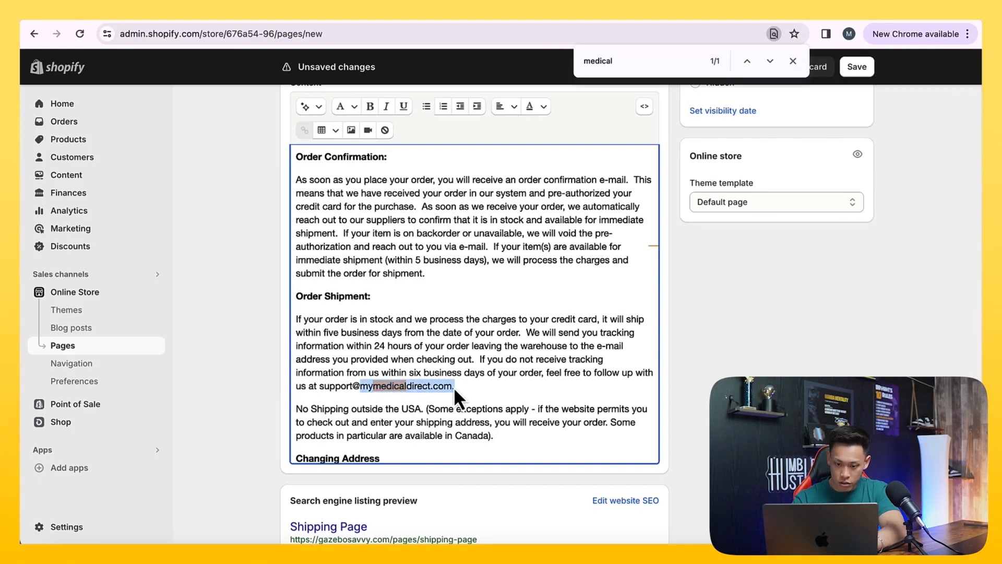
pyautogui.write('gazebosavvy.com')
pyautogui.scroll(-3, 763, 418)
pyautogui.click(857, 526)
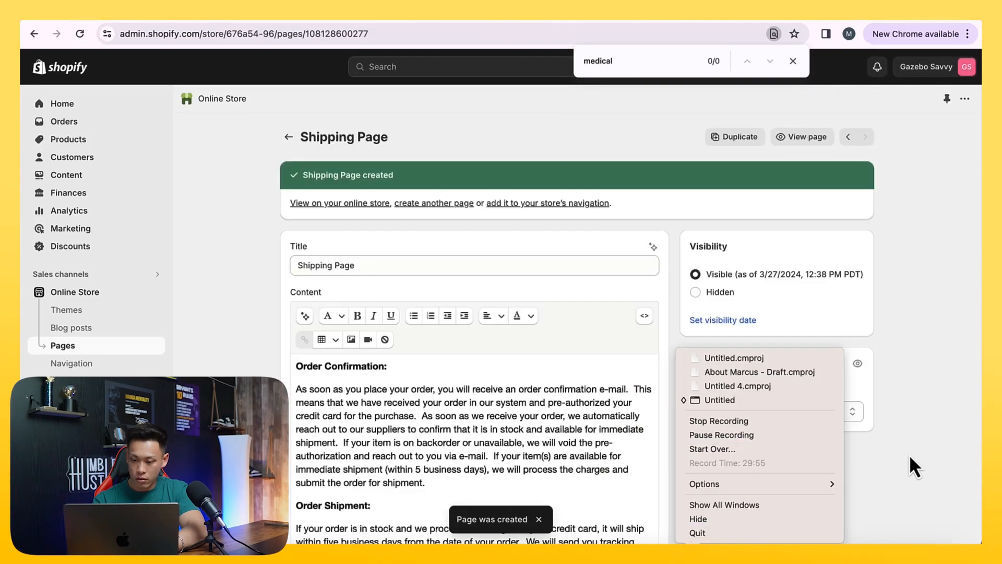
pyautogui.click(913, 459)
pyautogui.click(793, 61)
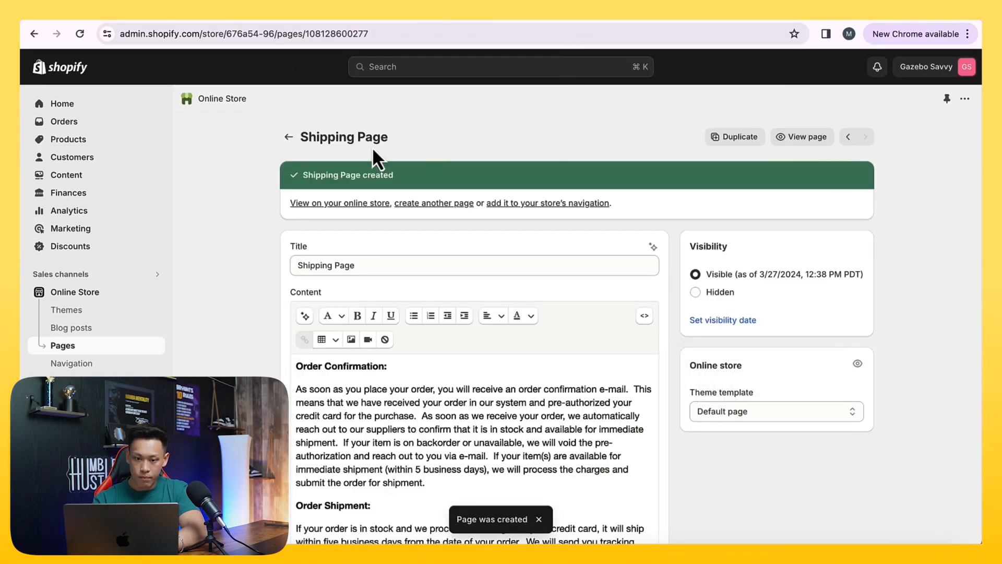
pyautogui.click(289, 137)
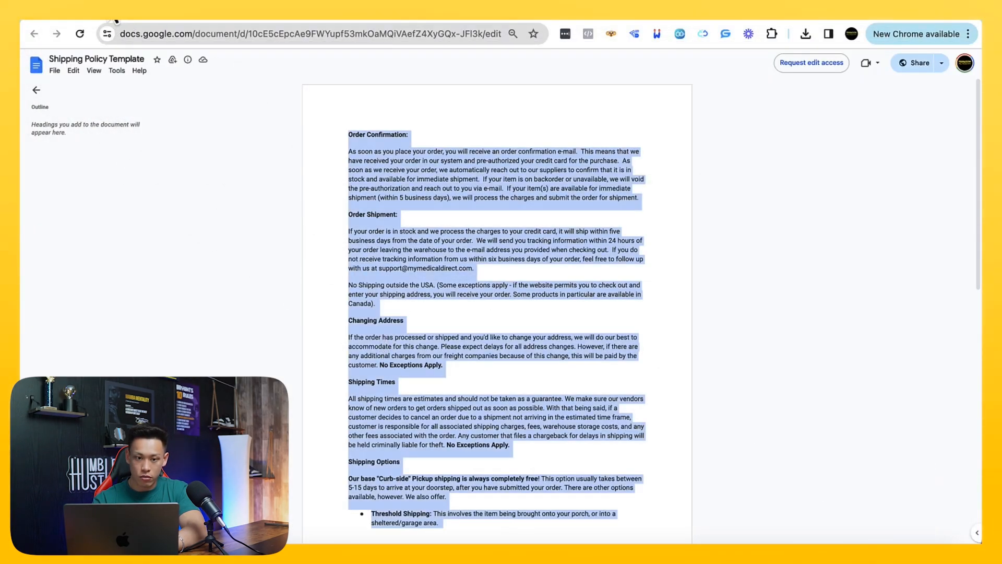
# Switch to the Notion course notes, open the return and refund policy document and copy its entire text
pyautogui.click(107, 8)
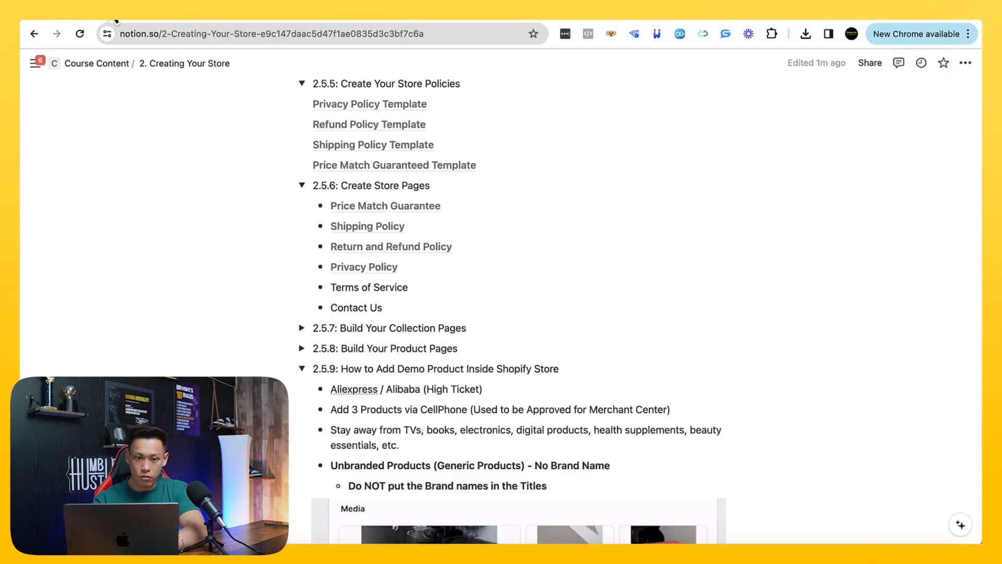
pyautogui.click(359, 208)
pyautogui.click(123, 13)
pyautogui.click(348, 226)
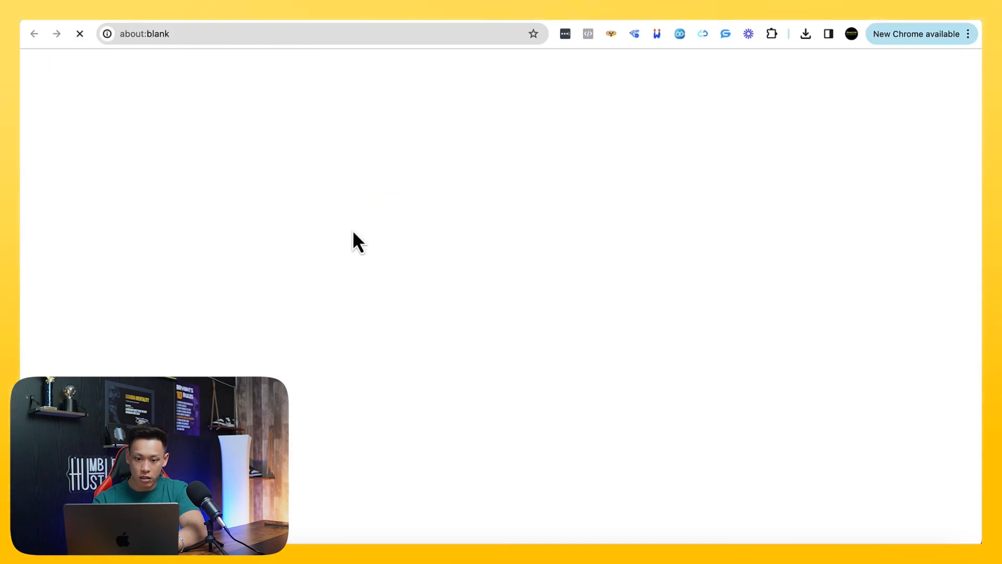
pyautogui.click(158, 21)
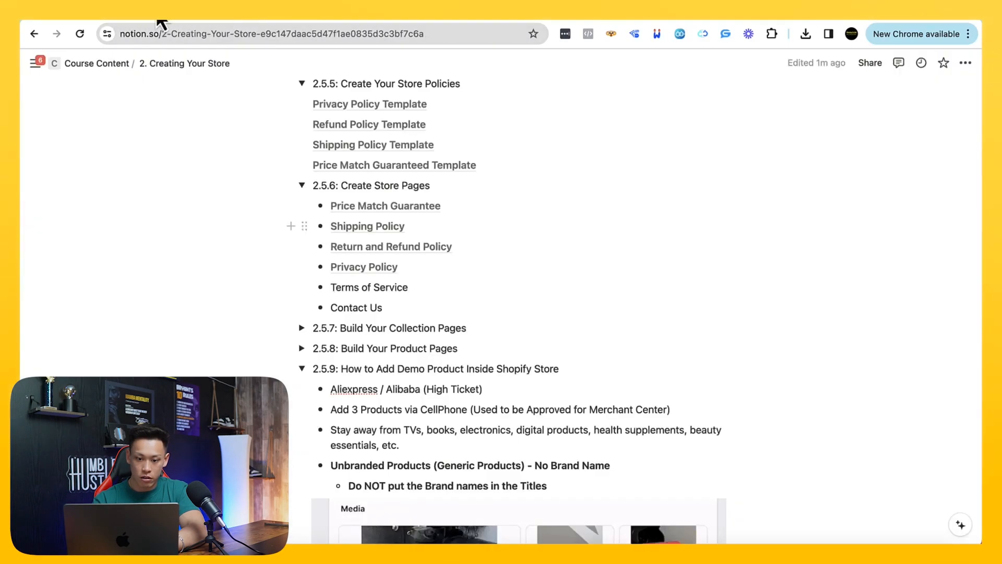
pyautogui.click(386, 248)
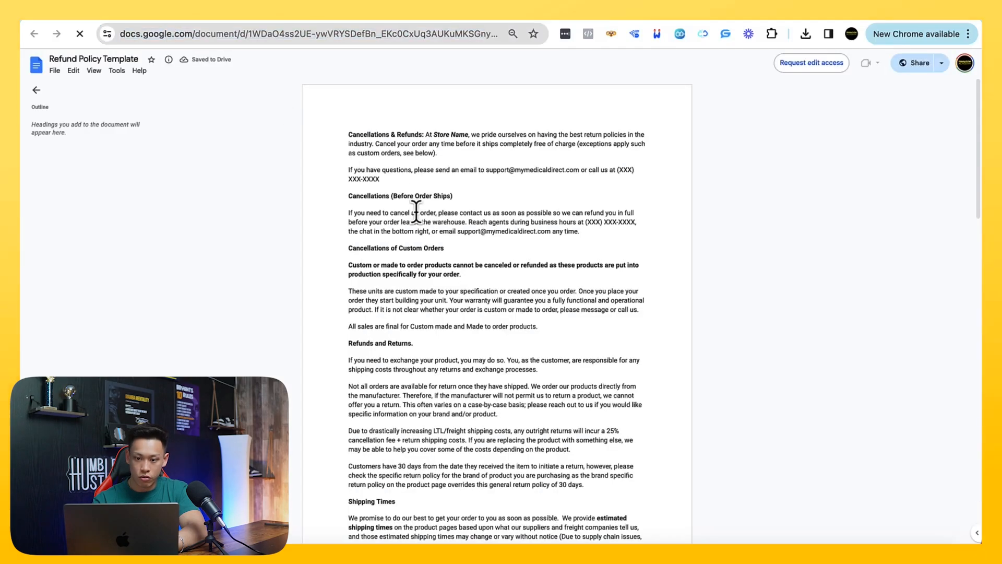
pyautogui.press('super+a')
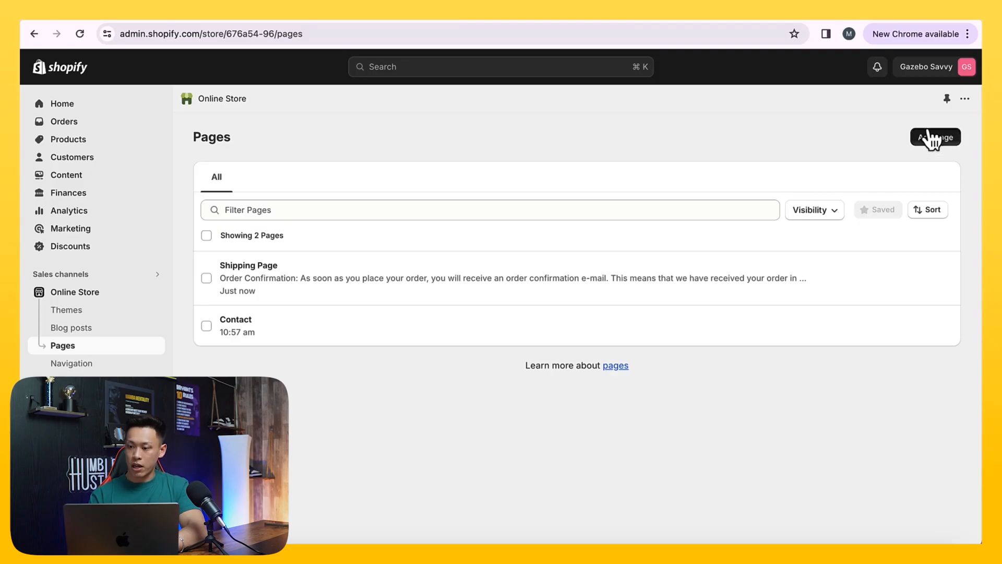
# Add an online store page titled "Returns / Refunds" in Shopify with the copied refund policy as its content
pyautogui.click(929, 145)
pyautogui.click(359, 194)
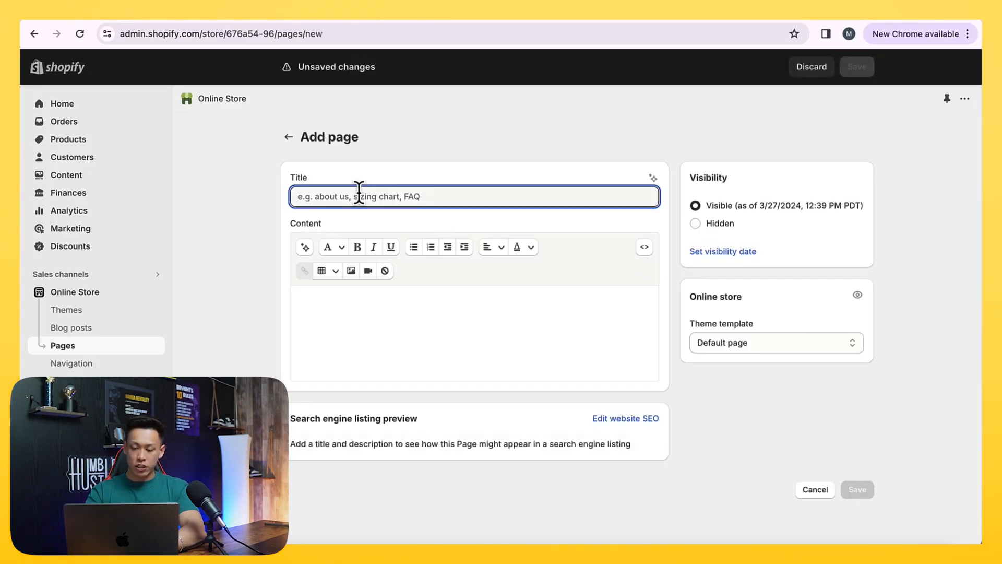
pyautogui.write('Returns / Refunds')
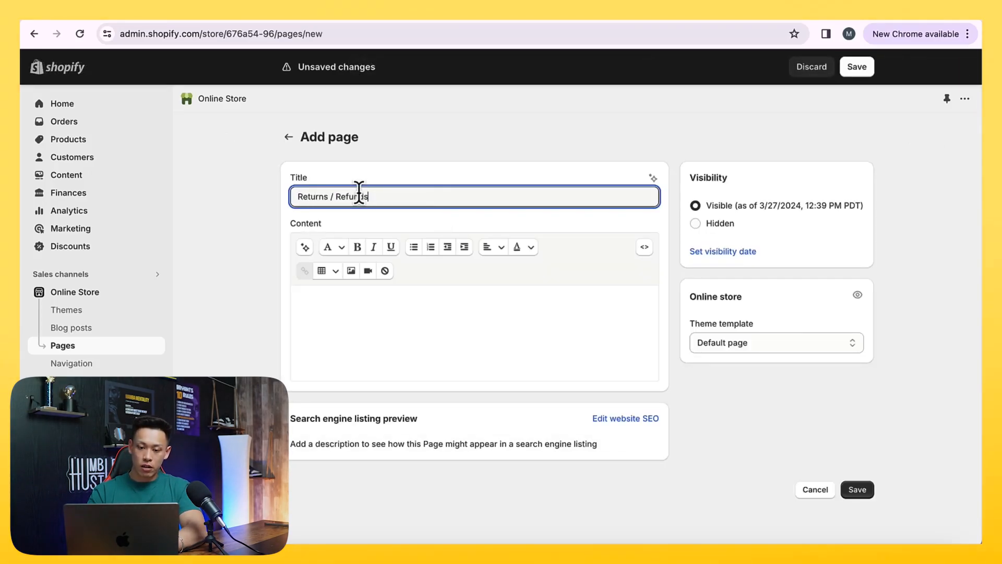
pyautogui.click(394, 372)
pyautogui.press('super+v')
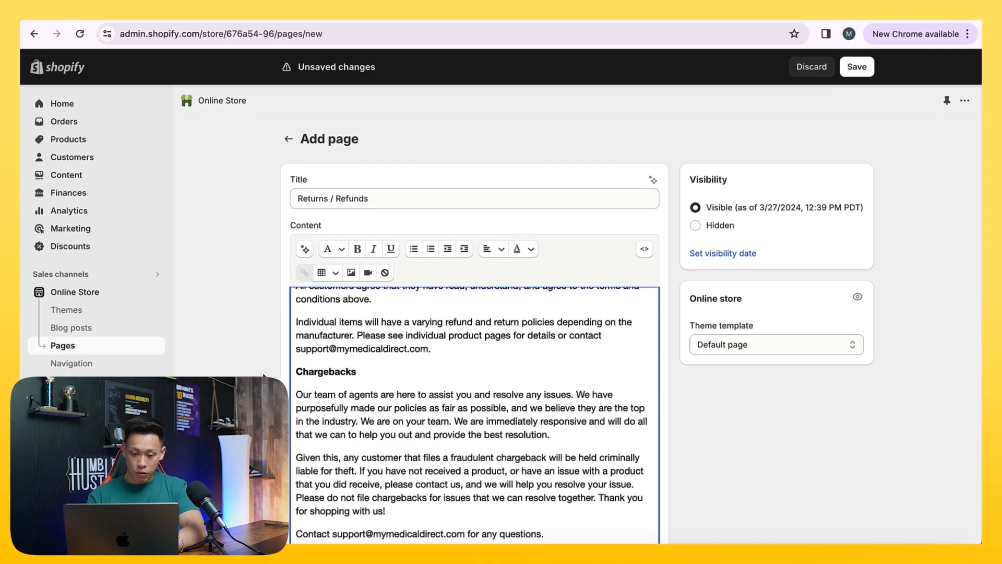
pyautogui.scroll(-4, 264, 375)
pyautogui.scroll(1, 421, 368)
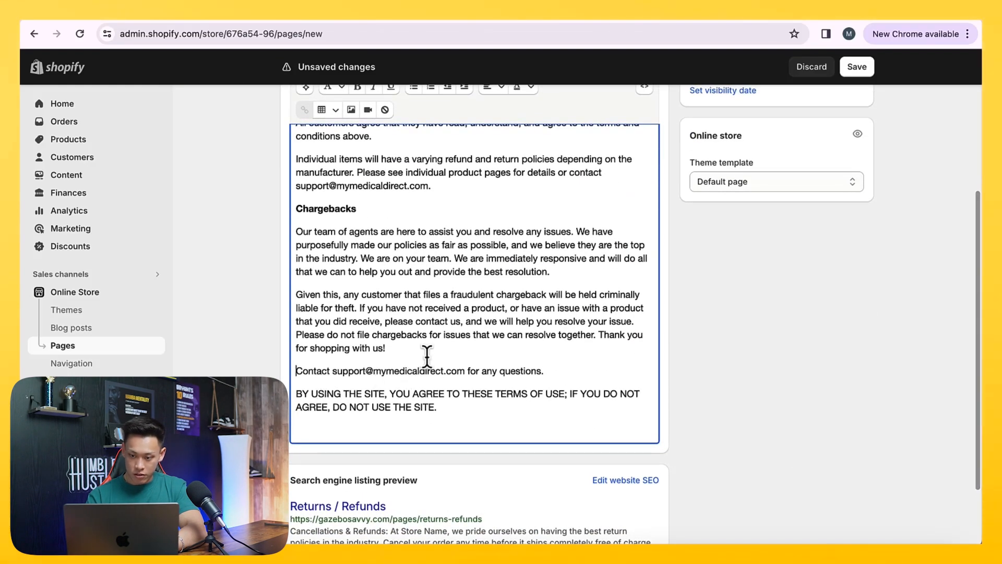
# Find "medical" in the page and change the domain of the support email ending the Chargebacks section to gazebosavvy.com
pyautogui.press('super+f')
pyautogui.write('medical')
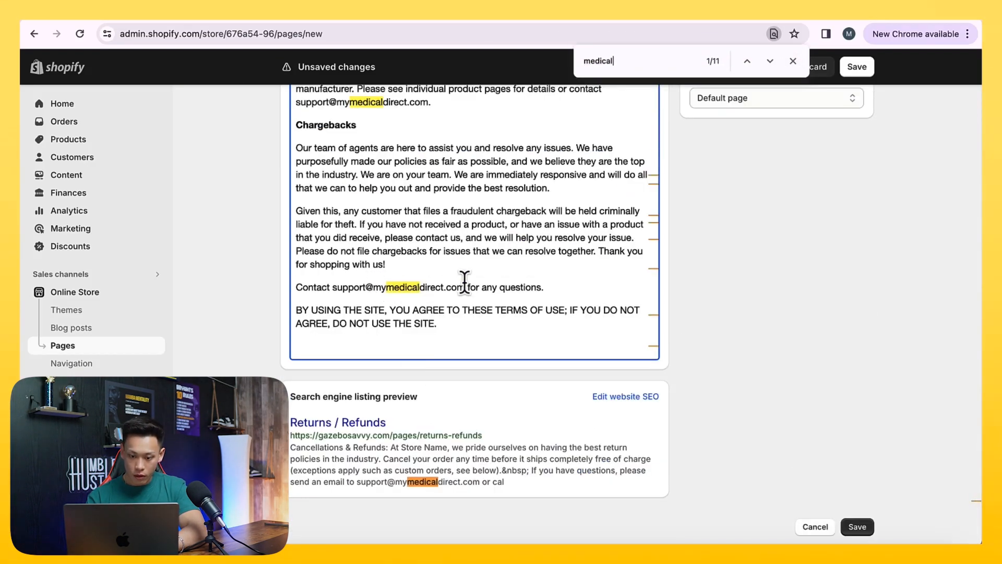
pyautogui.moveTo(462, 288); pyautogui.dragTo(377, 288)
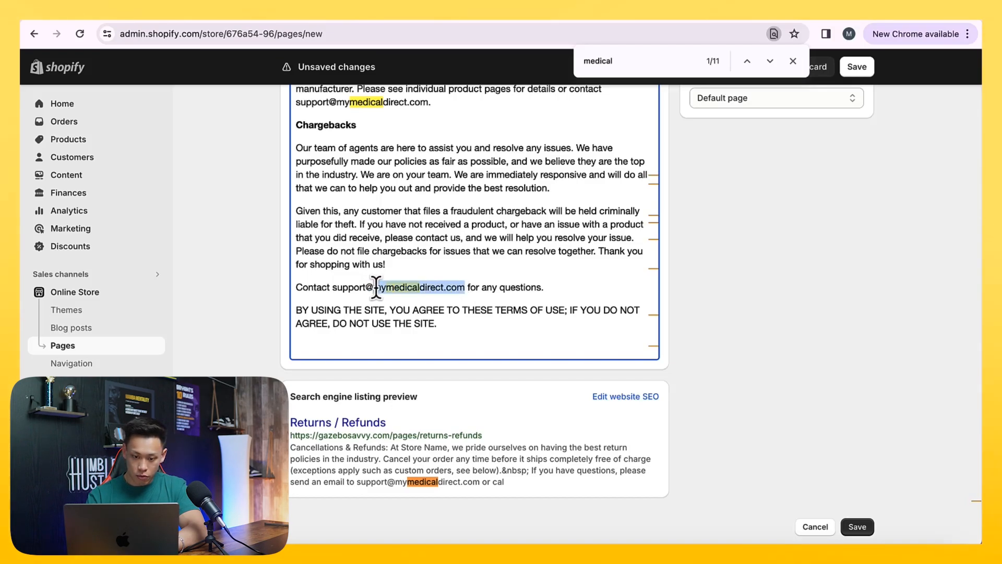
pyautogui.write('azebosavv')
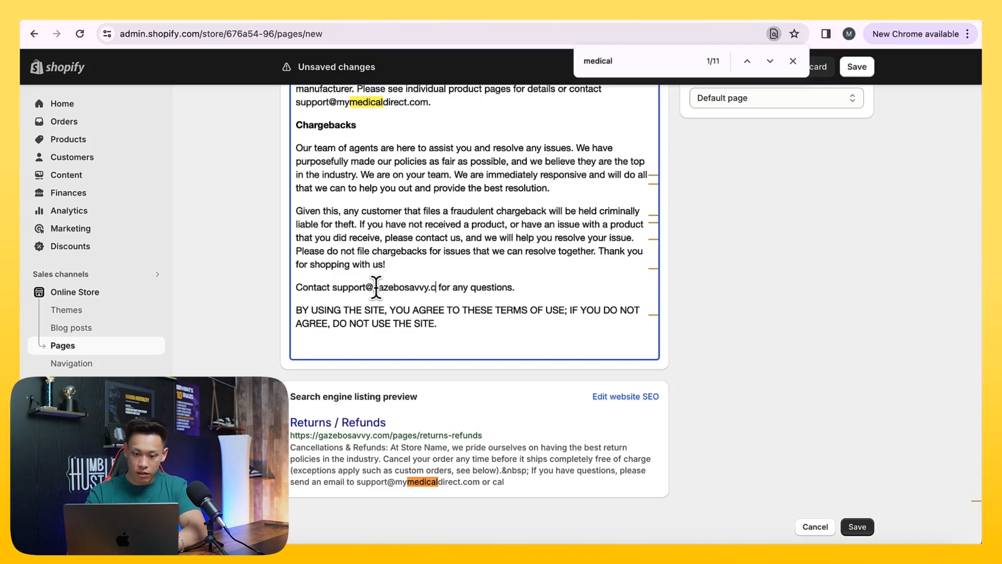
# Copy the corrected support email over the old one in the paragraph just above the Chargebacks heading
pyautogui.moveTo(333, 287); pyautogui.dragTo(446, 288)
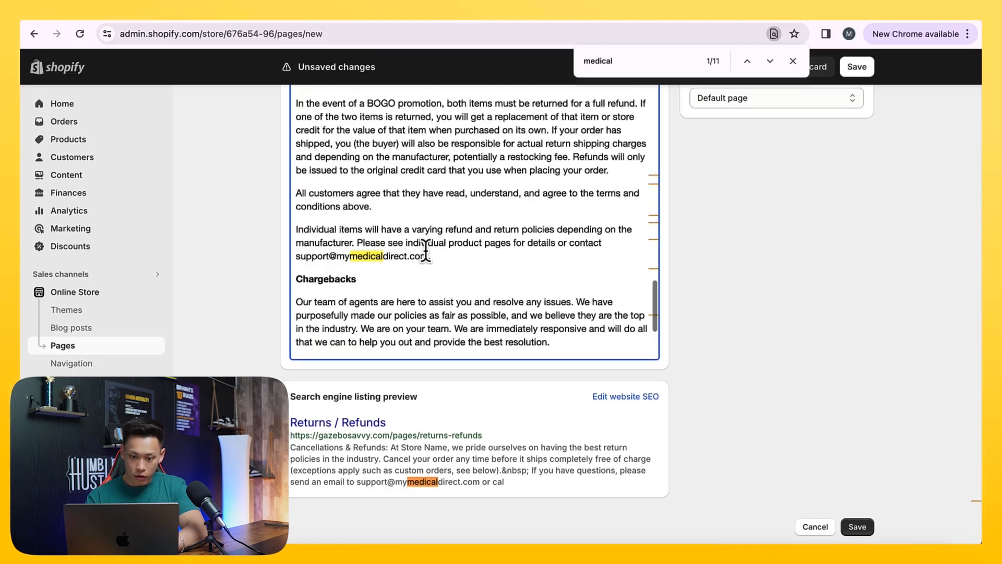
pyautogui.moveTo(426, 256); pyautogui.dragTo(296, 252)
pyautogui.press('super+v')
# Replace the old store name in the first sentence of the Returns section with "Gazebo Savvy"
pyautogui.scroll(5, 295, 253)
pyautogui.scroll(2, 446, 294)
pyautogui.moveTo(410, 297); pyautogui.dragTo(316, 297)
pyautogui.press('BackSpace')
pyautogui.write('Gazebo ')
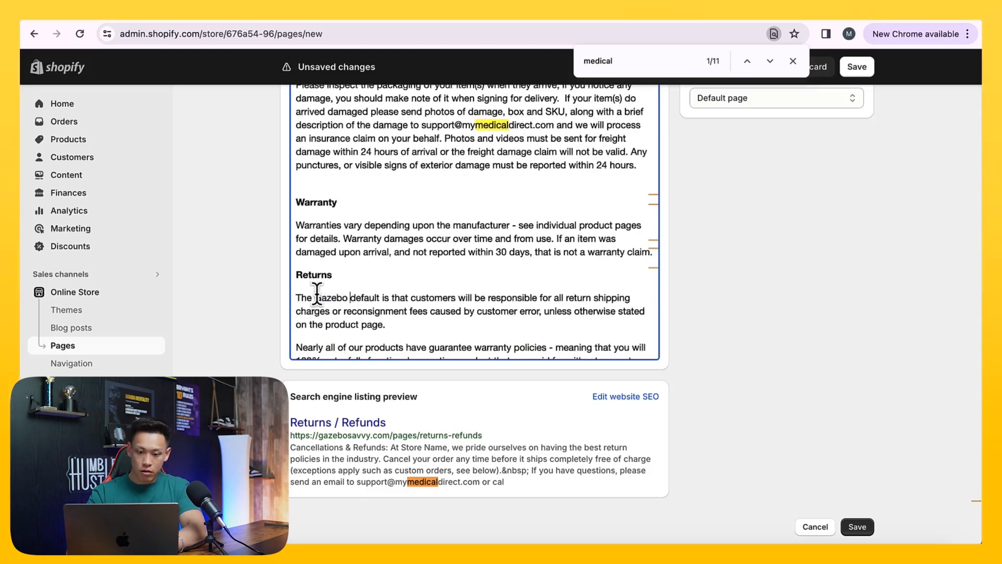
pyautogui.write('Savvy')
# Replace the old support email in the Damages section with the copied gazebosavvy.com address
pyautogui.scroll(2, 319, 293)
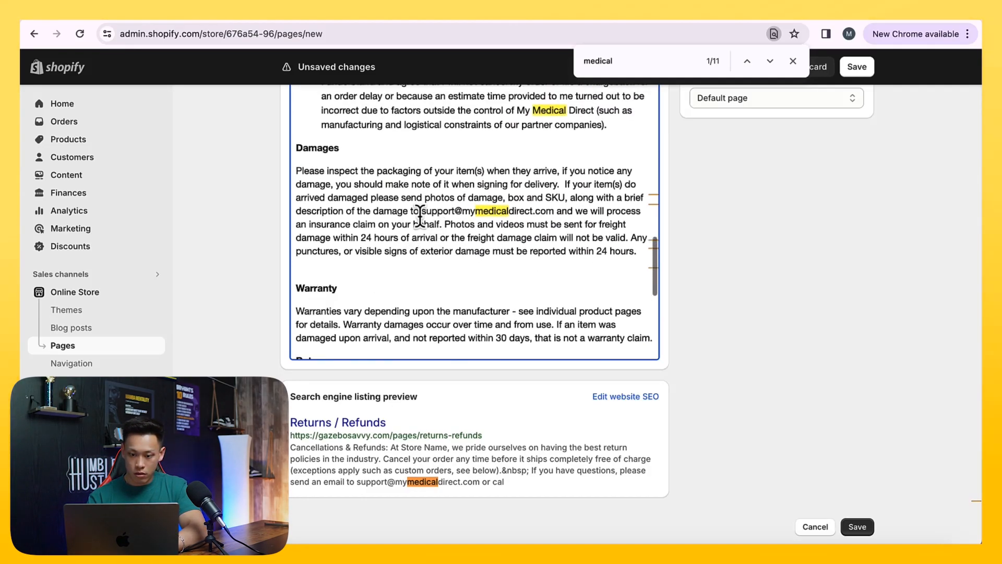
pyautogui.moveTo(416, 210); pyautogui.dragTo(613, 203)
pyautogui.press('super+v')
# Replace the old store name with "Gazebo Savvy" in the first and last two bullets of the Exchange Agreement list
pyautogui.scroll(2, 517, 201)
pyautogui.write('Gazebo Sa')
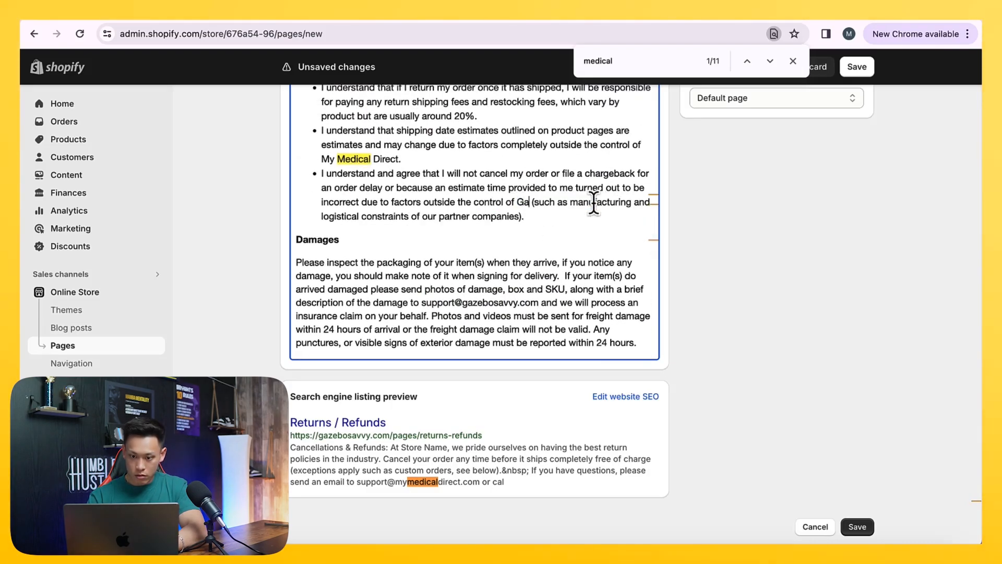
pyautogui.scroll(2, 455, 193)
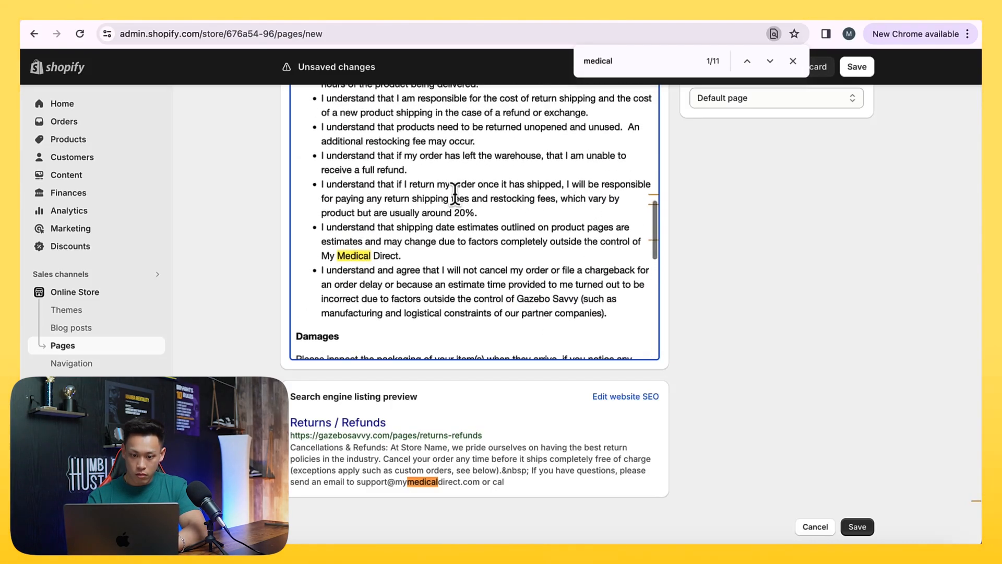
pyautogui.moveTo(321, 256); pyautogui.dragTo(394, 256)
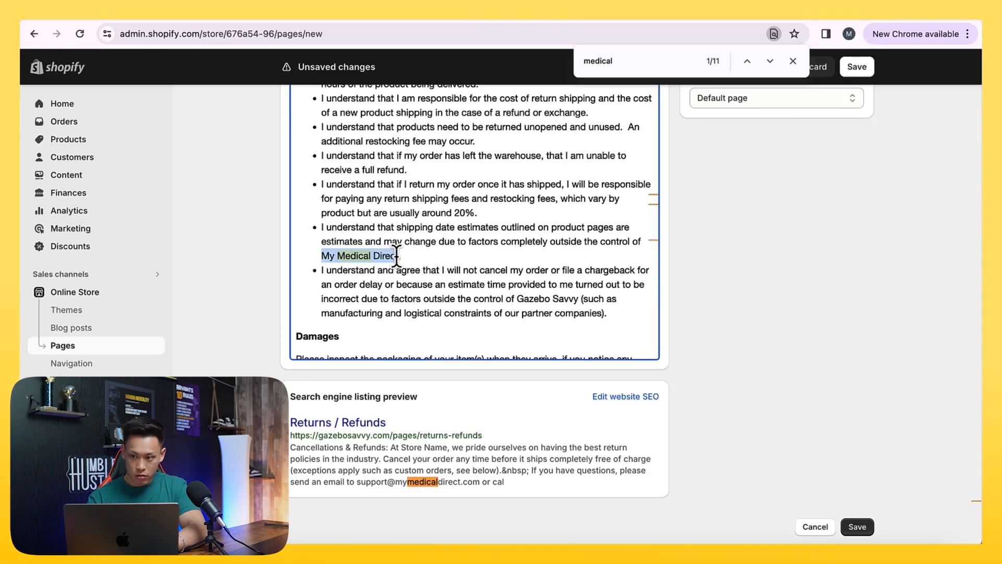
pyautogui.write('Gazebo Savvy.')
pyautogui.scroll(3, 397, 256)
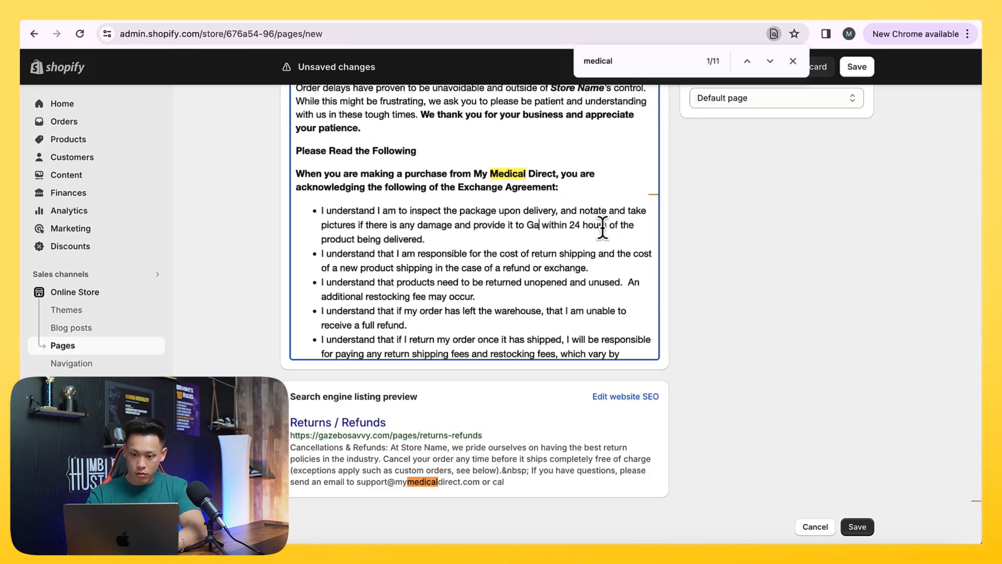
pyautogui.write('zebo Savvy')
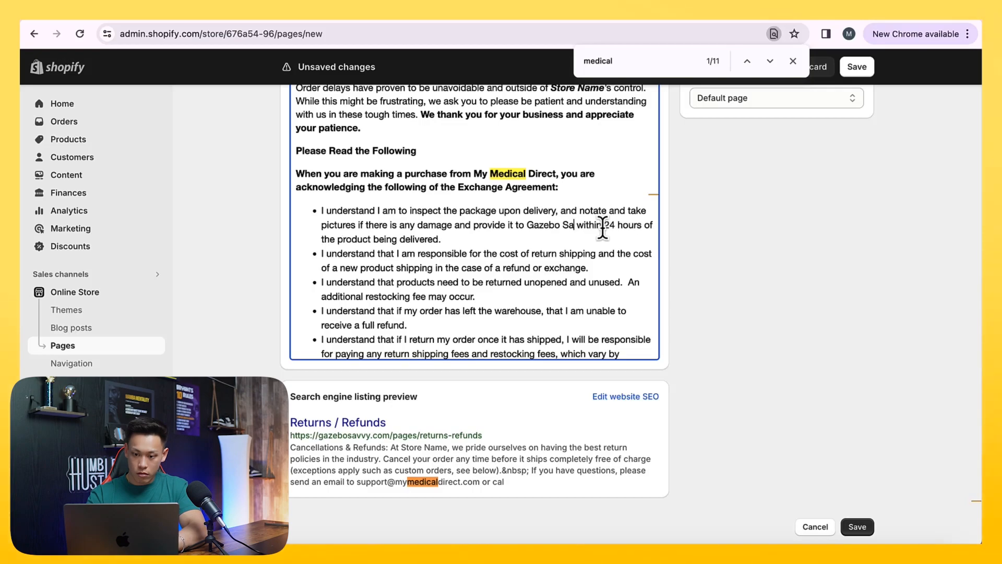
# Replace the old store name with "Gazebo Savvy" in the bold sentence introducing the Exchange Agreement list
pyautogui.scroll(2, 543, 219)
pyautogui.moveTo(475, 245); pyautogui.dragTo(555, 244)
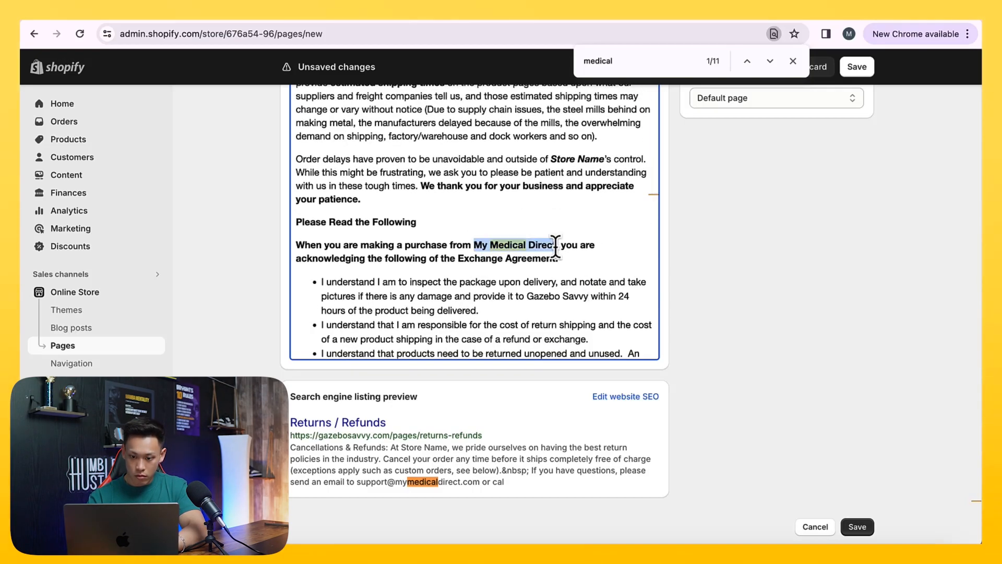
pyautogui.write('Gazebo Savvy')
# Replace the "Store Name" placeholder in the order delays paragraph under Shipping Times with "Gazebo Savvy"
pyautogui.scroll(5, 555, 245)
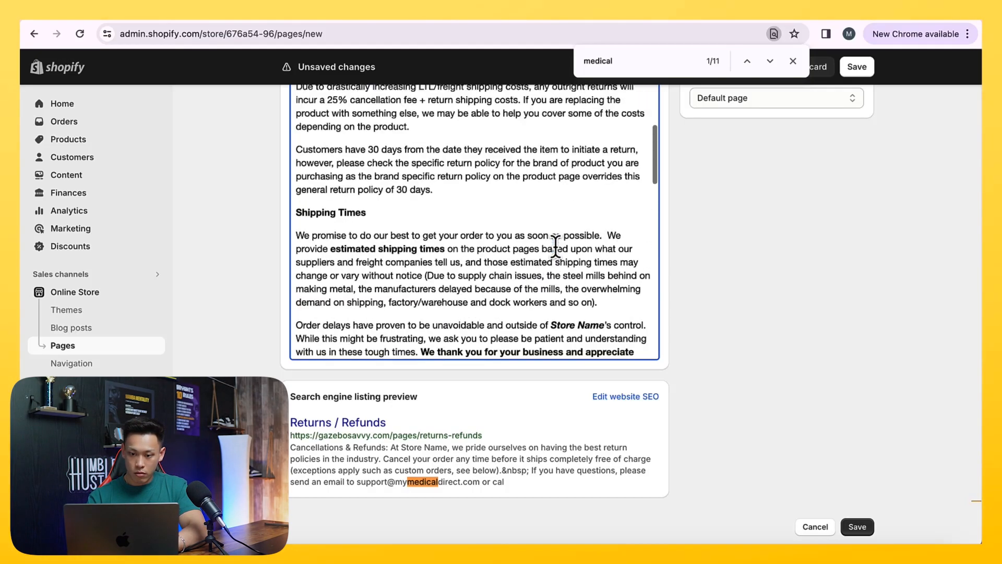
pyautogui.scroll(-3, 557, 245)
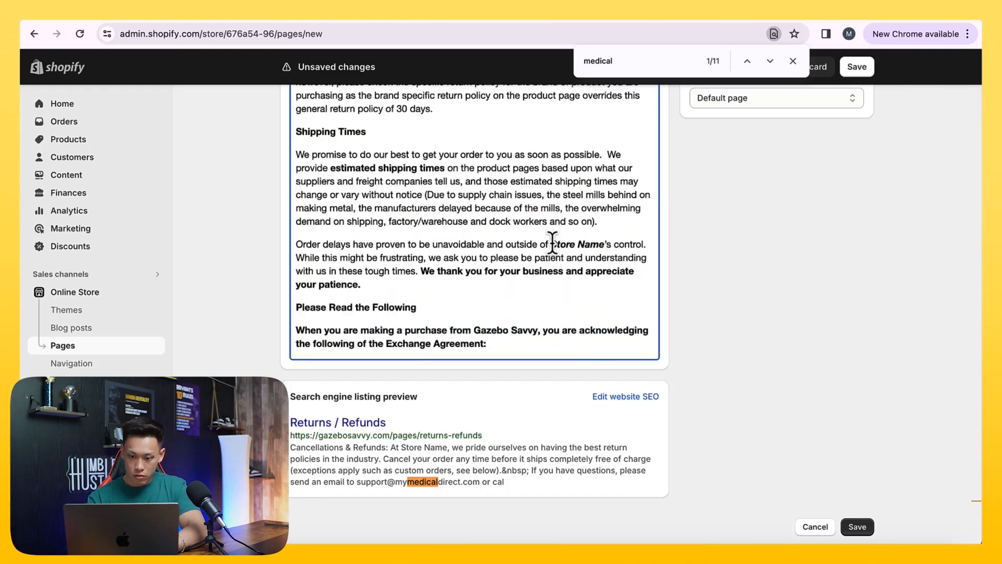
pyautogui.write('Gaz')
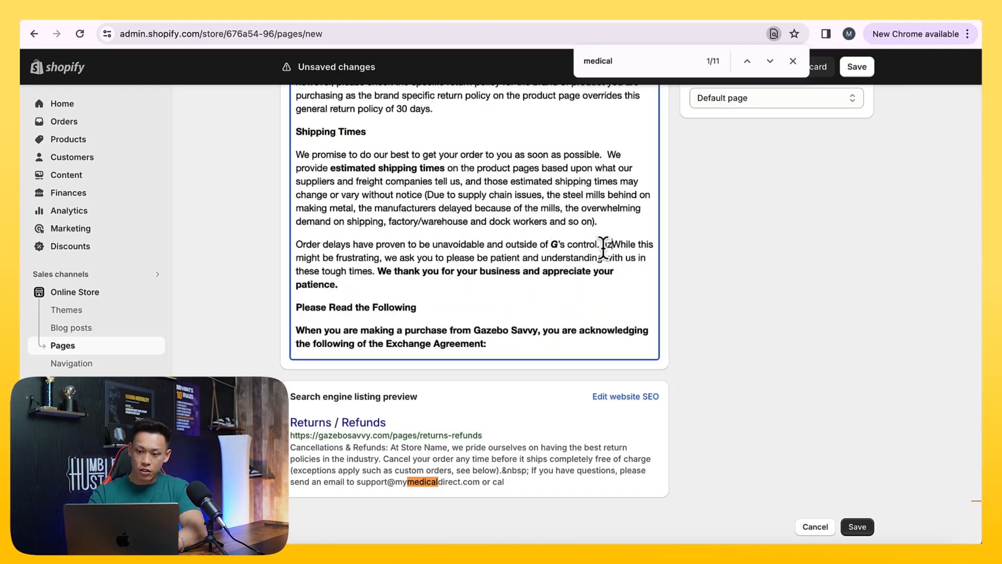
pyautogui.press('super+z')
pyautogui.write('Gazebo Savvy')
# Replace the old support email in the questions paragraph below the Cancellations & Refunds introduction with the copied gazebosavvy.com address
pyautogui.scroll(3, 588, 248)
pyautogui.scroll(10, 588, 248)
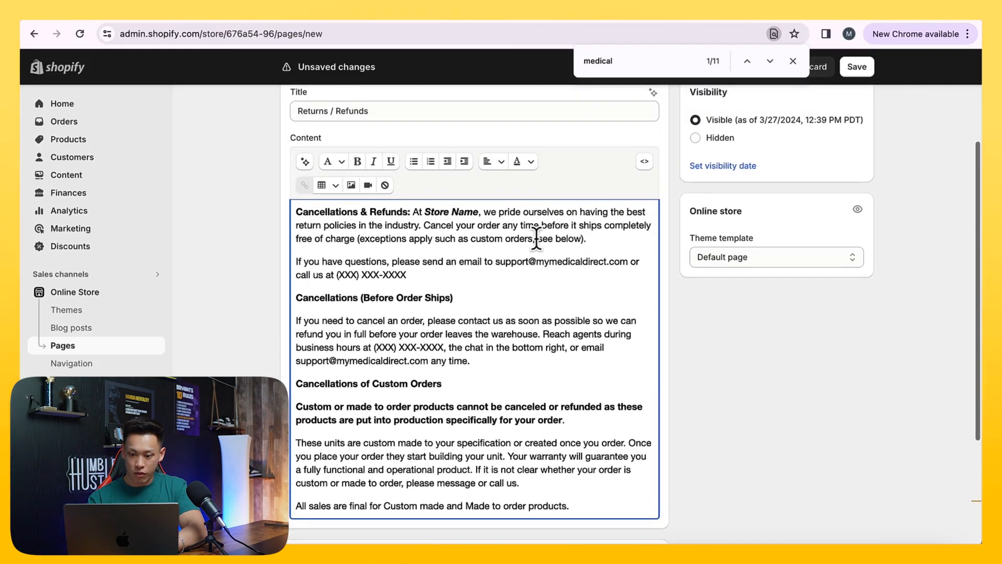
pyautogui.moveTo(499, 261); pyautogui.dragTo(597, 261)
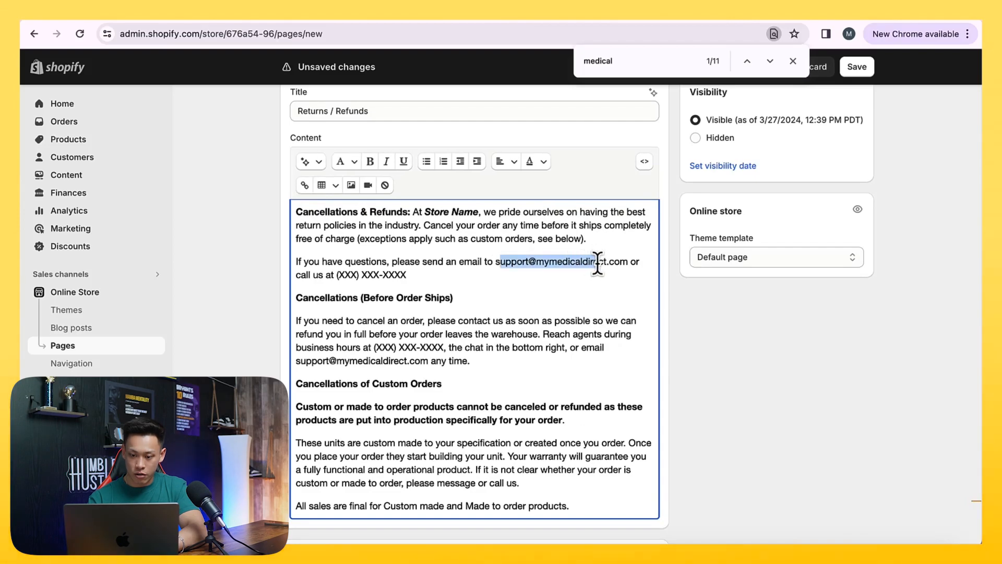
pyautogui.moveTo(539, 270); pyautogui.dragTo(621, 266)
pyautogui.click(500, 263)
pyautogui.hotkey('ctrl', 'v')
# Replace the phone placeholder in the questions paragraph with the store's phone number and save the Returns / Refunds page
pyautogui.moveTo(399, 278); pyautogui.dragTo(313, 277)
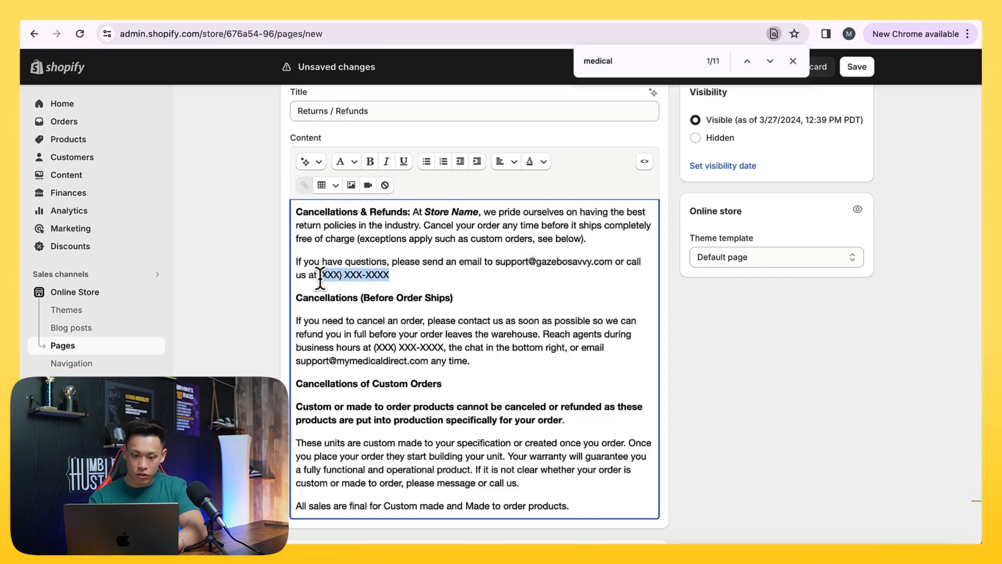
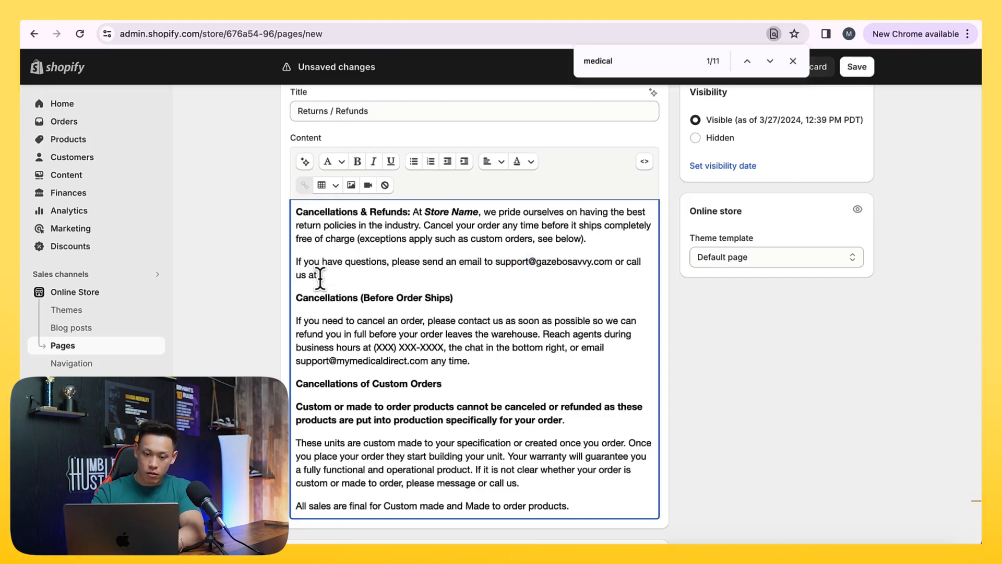
pyautogui.click(856, 73)
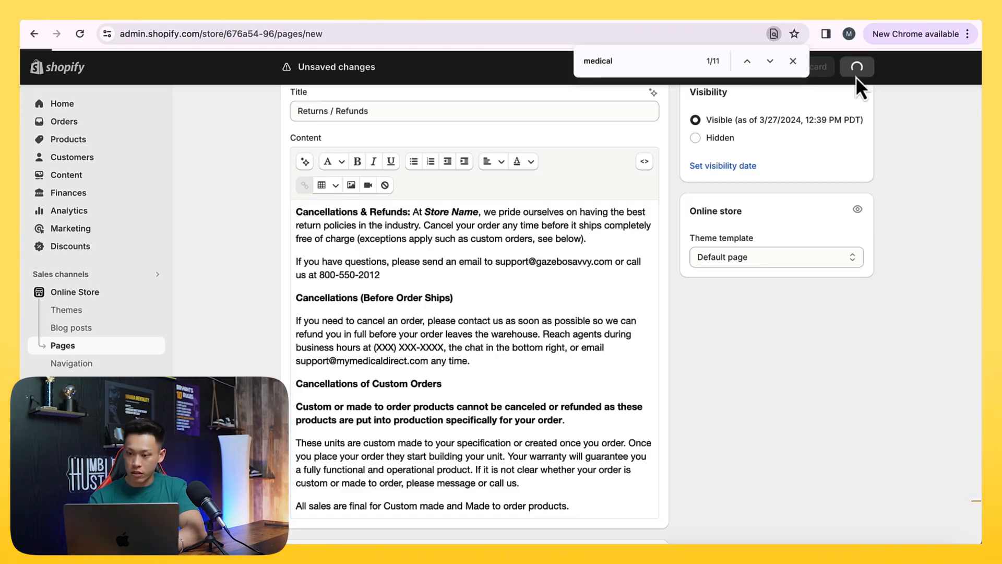
pyautogui.click(793, 60)
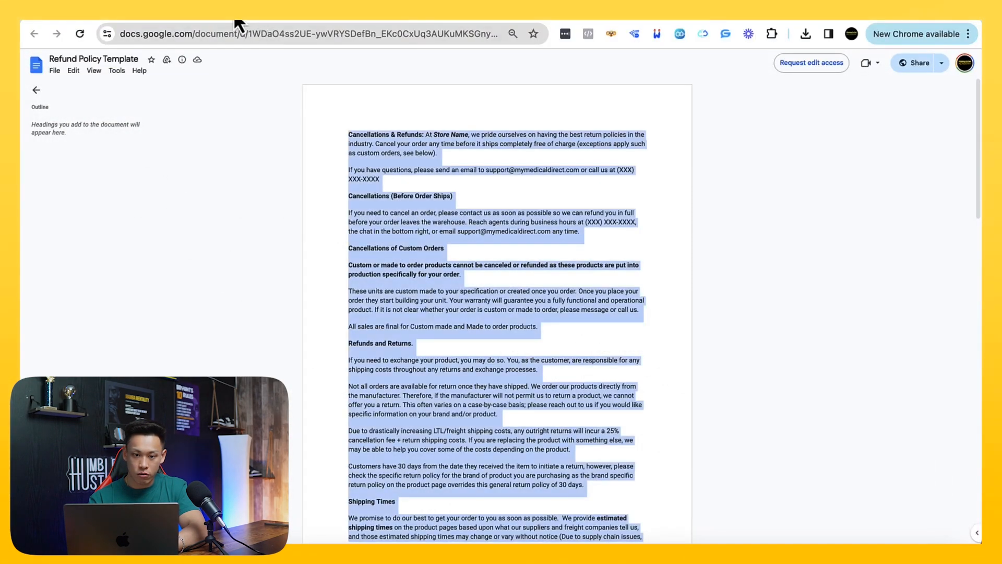
# Switch to the Price Match Policy document in Google Docs and copy its entire text
pyautogui.click(234, 12)
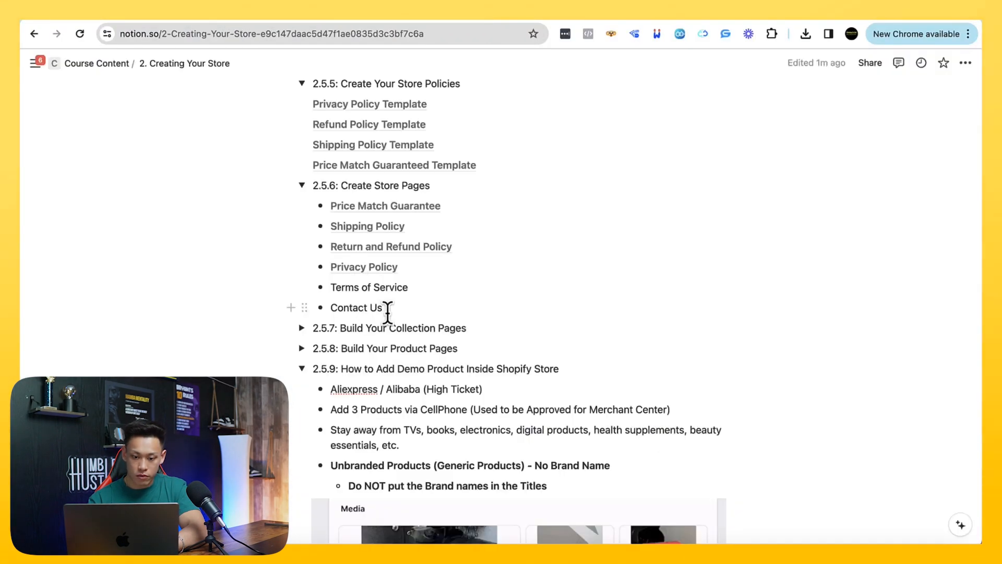
pyautogui.click(212, 19)
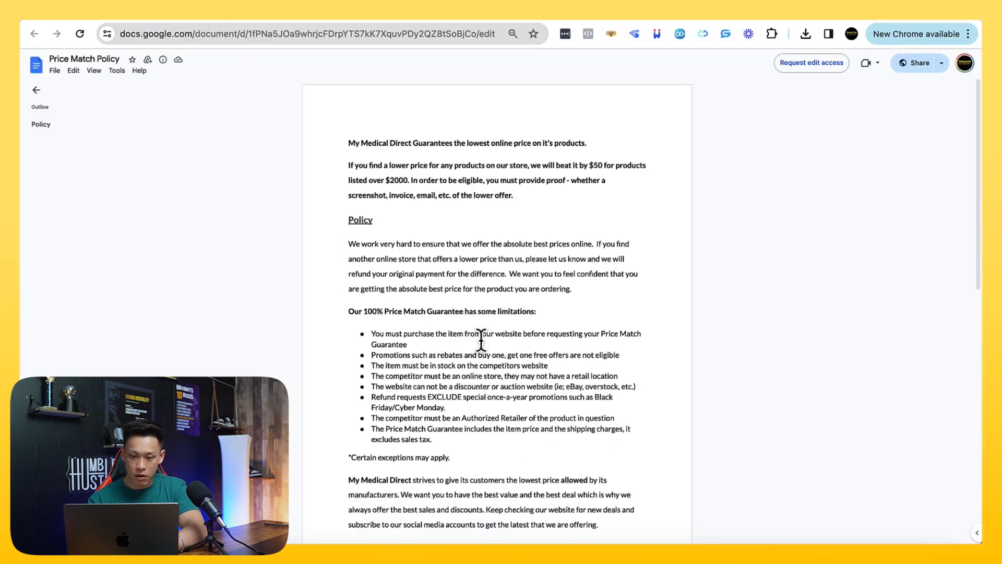
pyautogui.press('super+a')
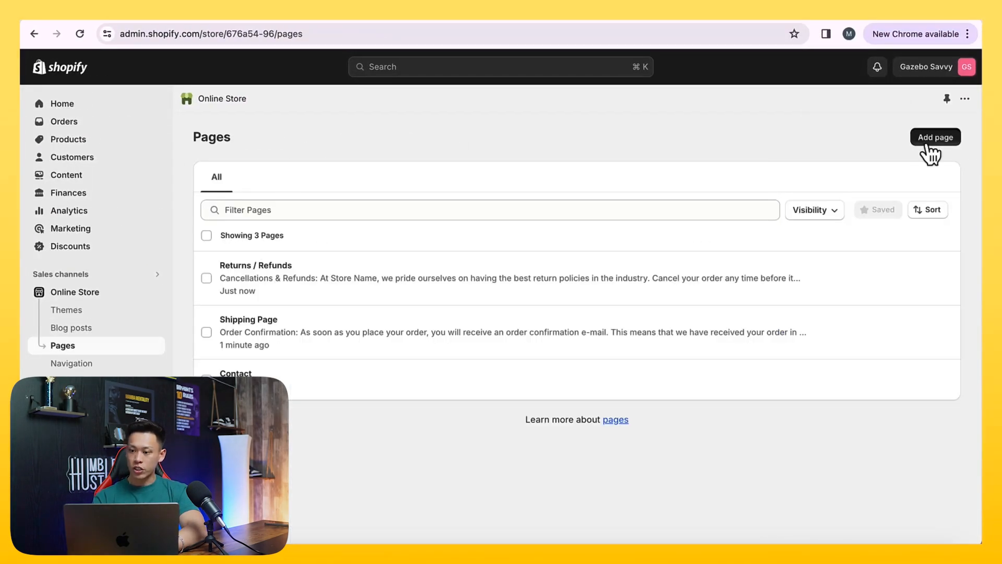
# Add a Shopify store page titled "Price Match", paste the copied policy text as its content, and save it
pyautogui.click(928, 142)
pyautogui.click(354, 197)
pyautogui.write('Price Match')
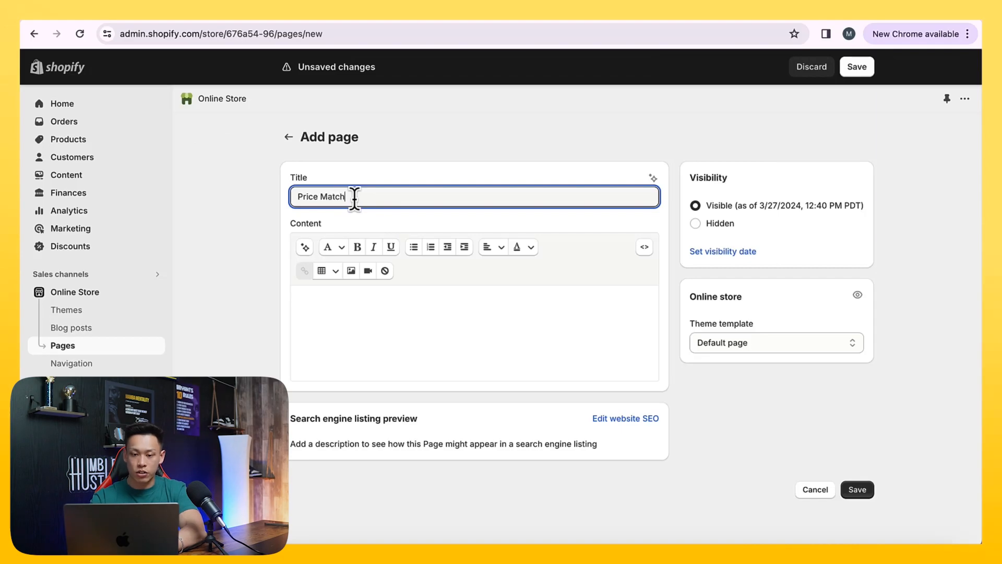
pyautogui.click(403, 334)
pyautogui.press('super+v')
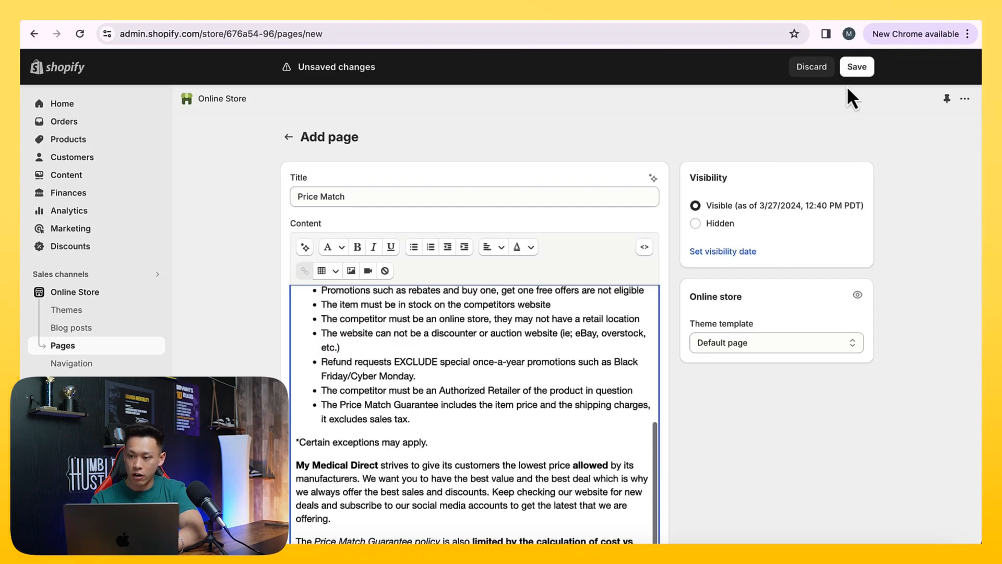
pyautogui.click(829, 67)
pyautogui.click(589, 334)
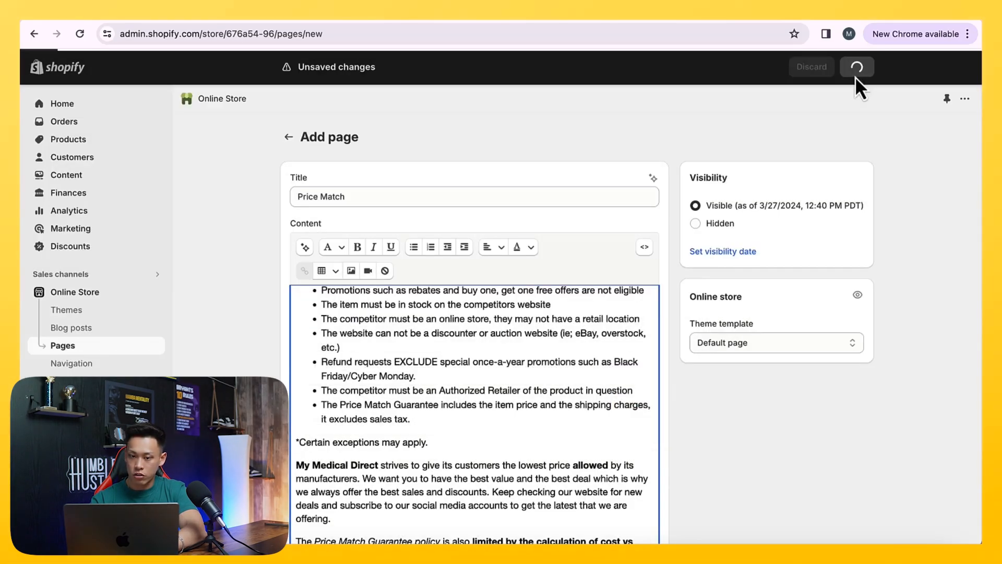
pyautogui.click(856, 67)
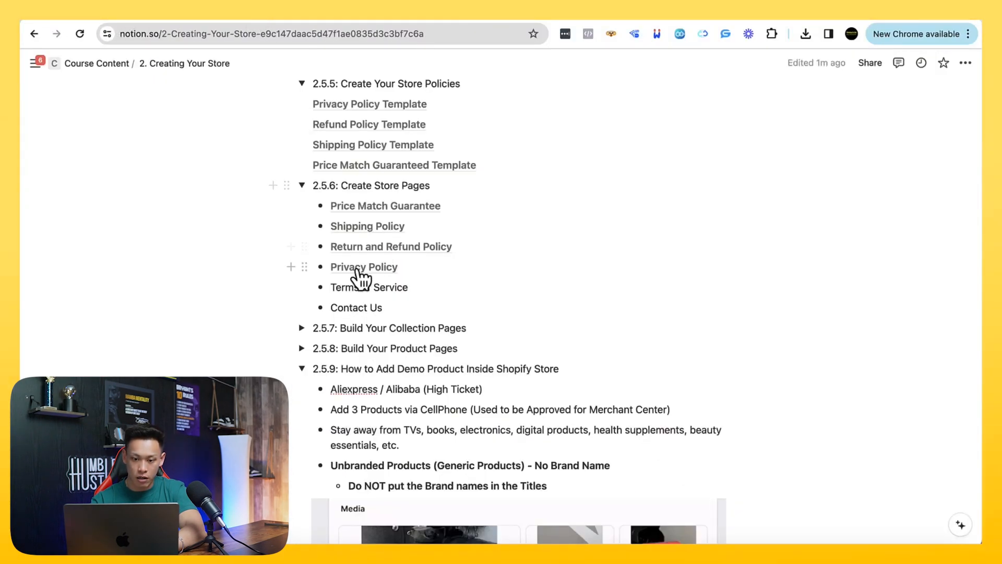
# Open the Privacy Policy template linked in the Notion course notes and select its entire text
pyautogui.click(358, 267)
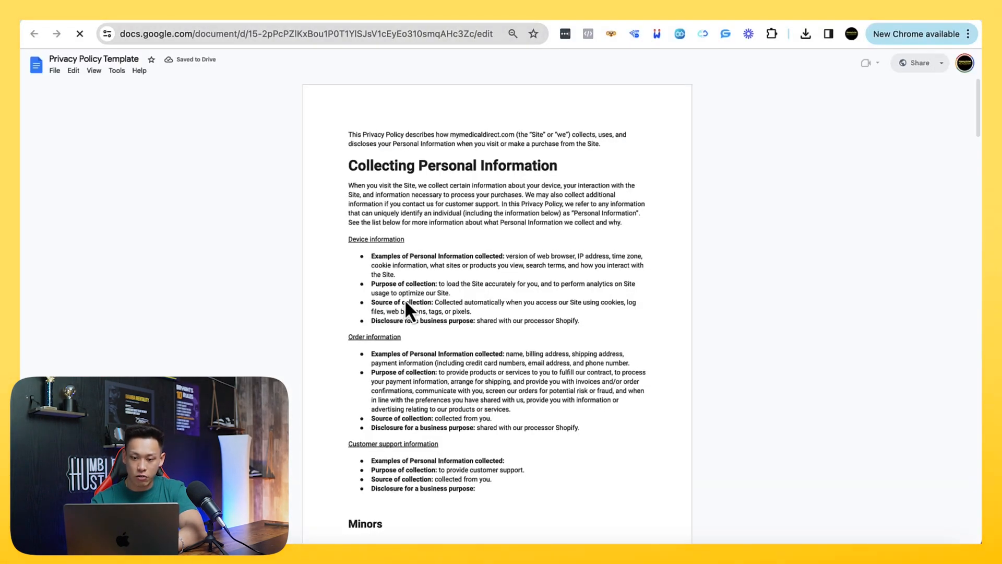
pyautogui.press('super+a')
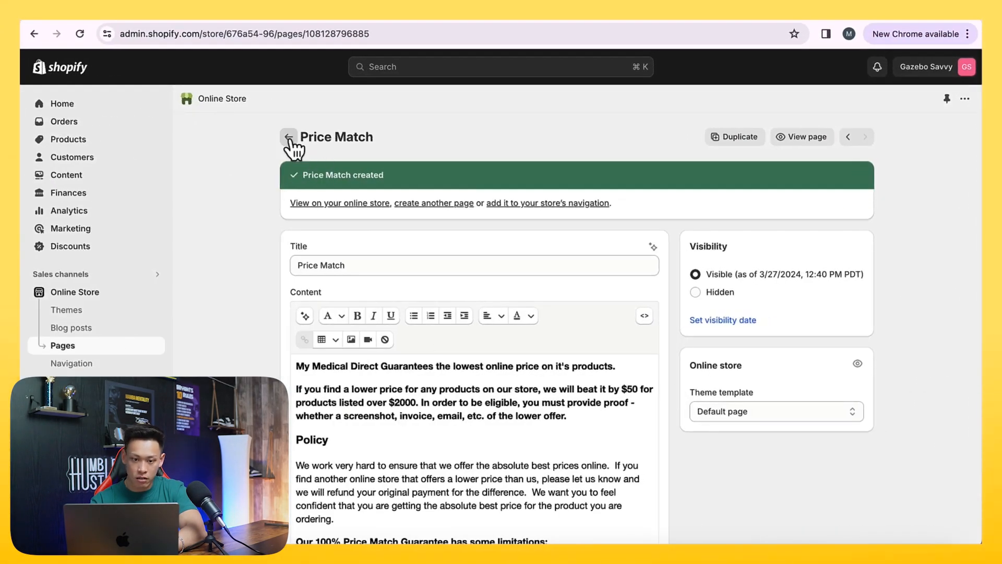
# Copy the full privacy policy text from the Shopify store's policy settings and return to the pages list
pyautogui.click(288, 138)
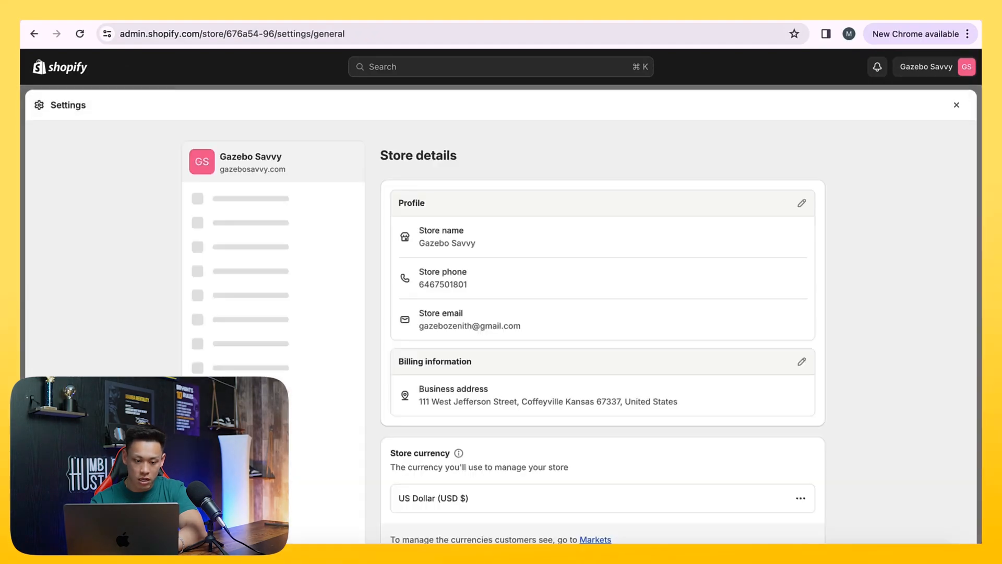
pyautogui.scroll(-10, 603, 313)
pyautogui.scroll(3, 234, 415)
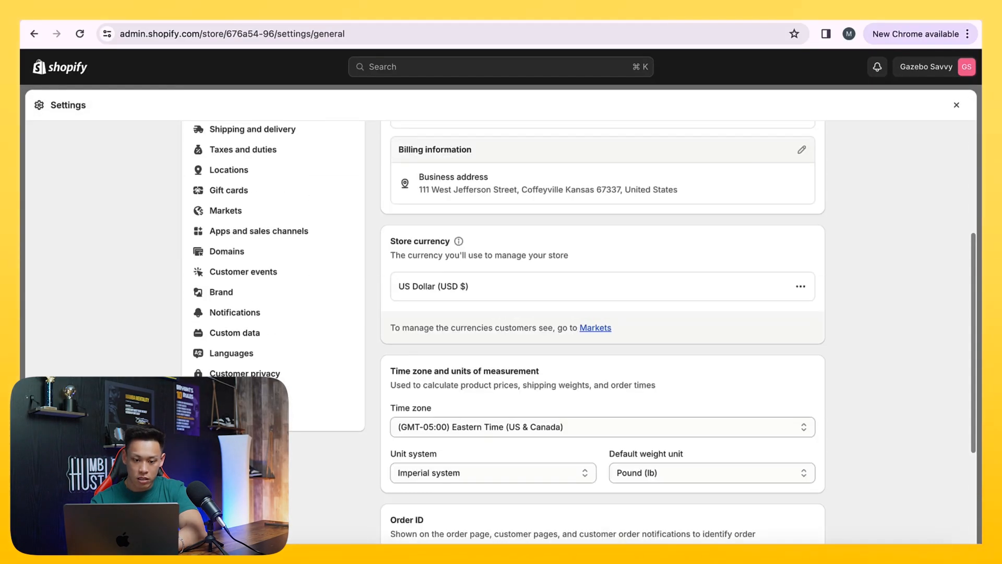
pyautogui.click(235, 394)
pyautogui.scroll(-1, 482, 385)
pyautogui.scroll(-15, 481, 384)
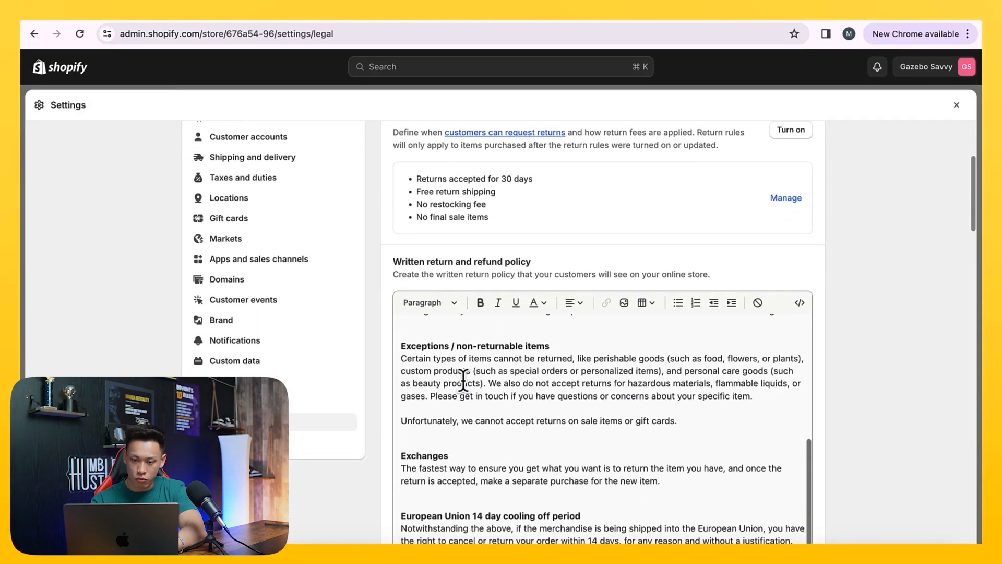
pyautogui.scroll(3, 365, 397)
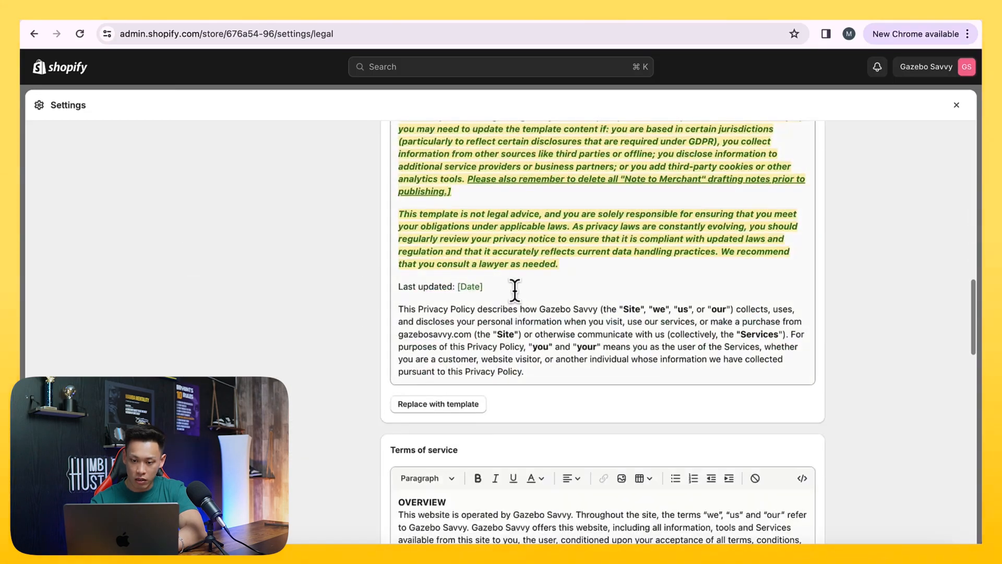
pyautogui.click(515, 292)
pyautogui.press('super+a')
pyautogui.scroll(3, 298, 333)
pyautogui.scroll(15, 298, 333)
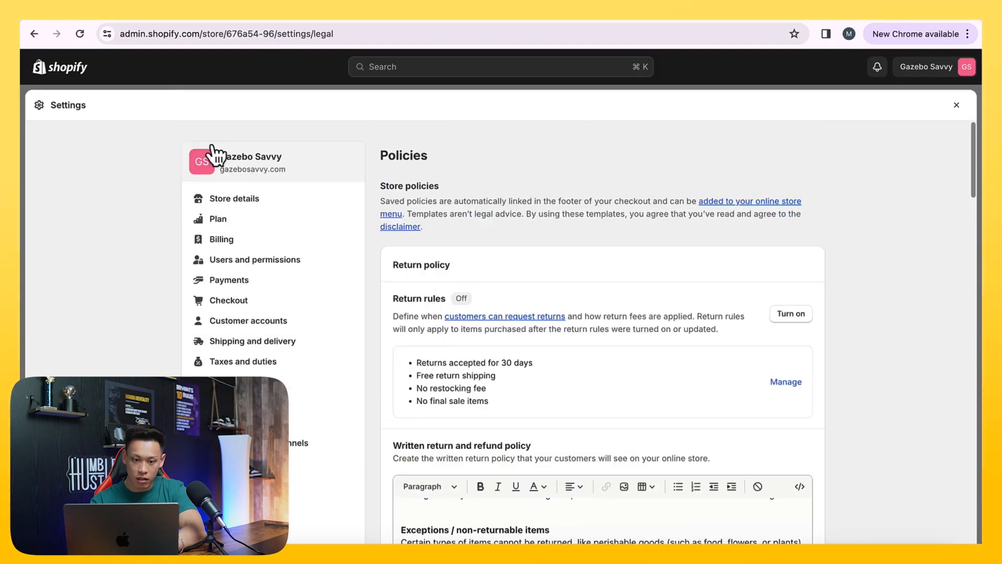
pyautogui.click(956, 106)
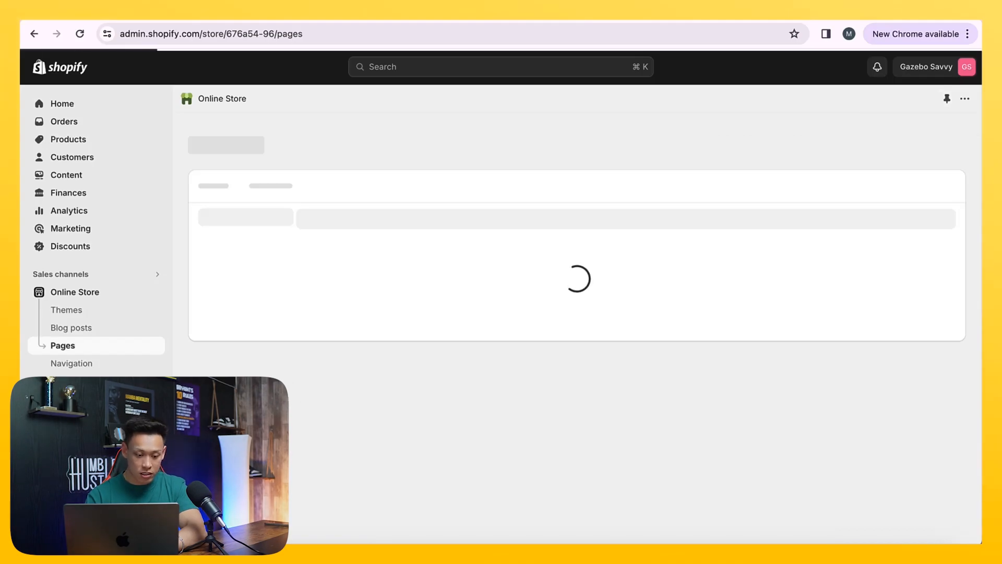
pyautogui.click(68, 529)
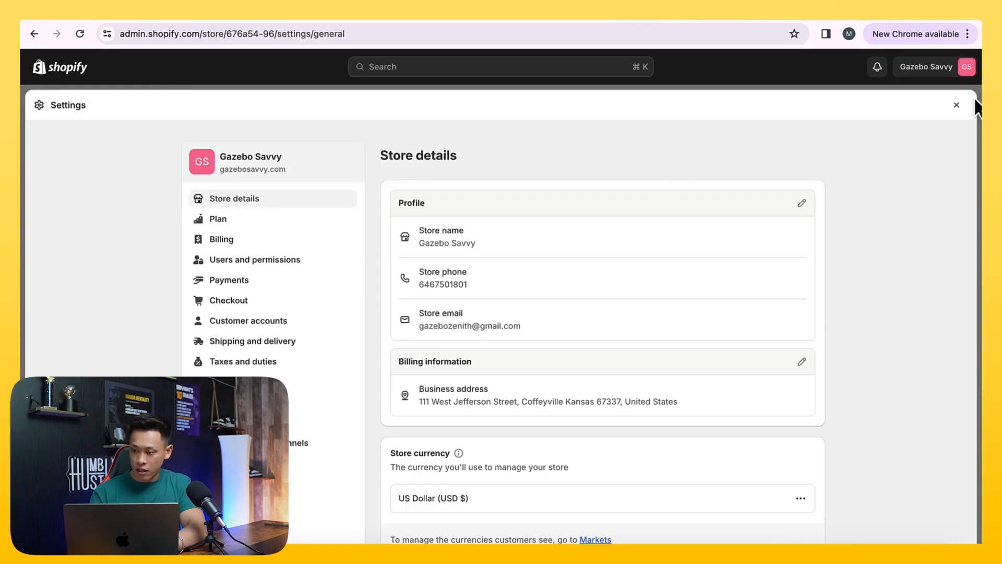
pyautogui.click(957, 106)
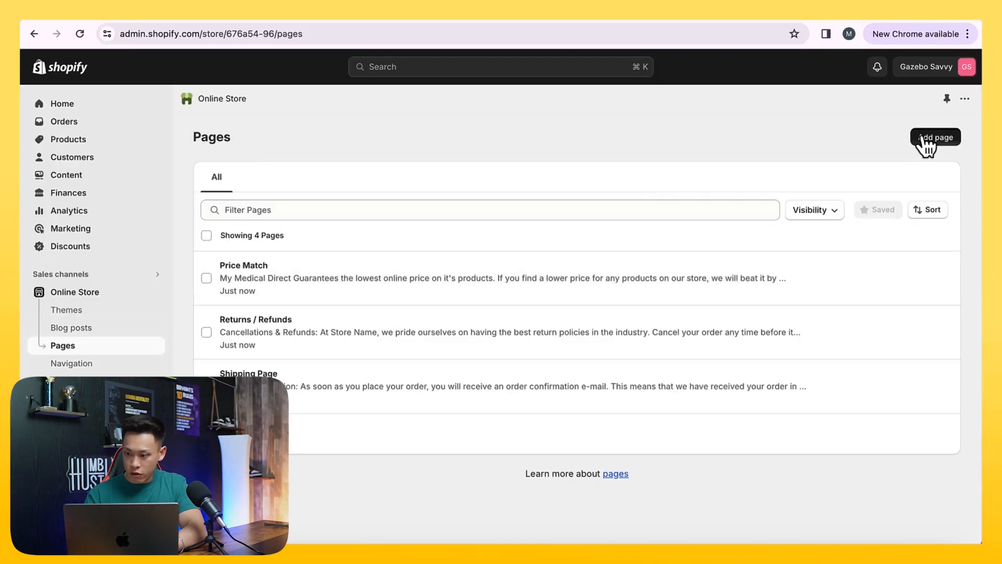
# Add a page titled "Privacy Policy", paste the copied policy text as its content, and save it
pyautogui.click(926, 140)
pyautogui.click(356, 197)
pyautogui.write('Privacy Policy')
pyautogui.click(371, 336)
pyautogui.hotkey('ctrl', 'v')
pyautogui.scroll(-5, 891, 434)
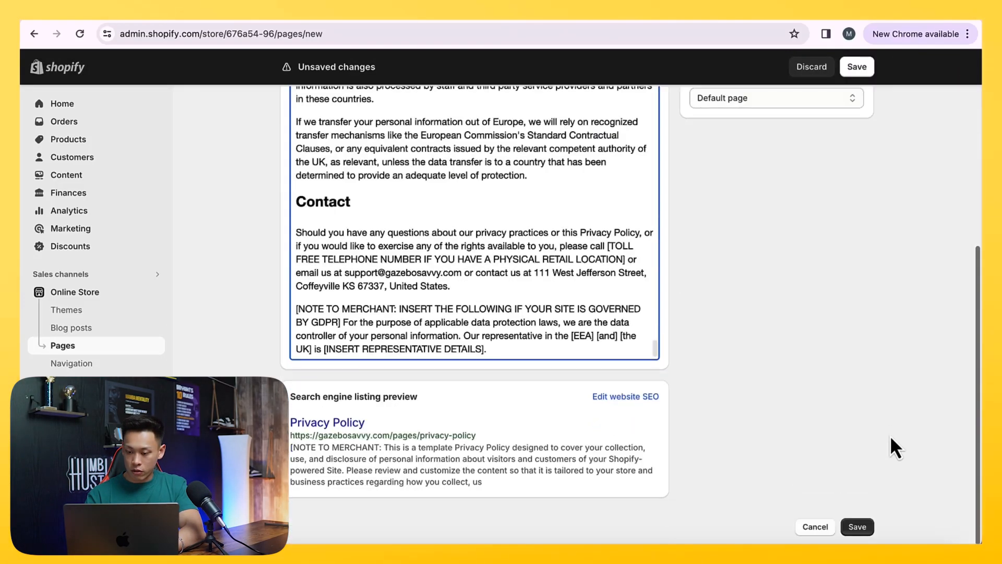
pyautogui.click(859, 528)
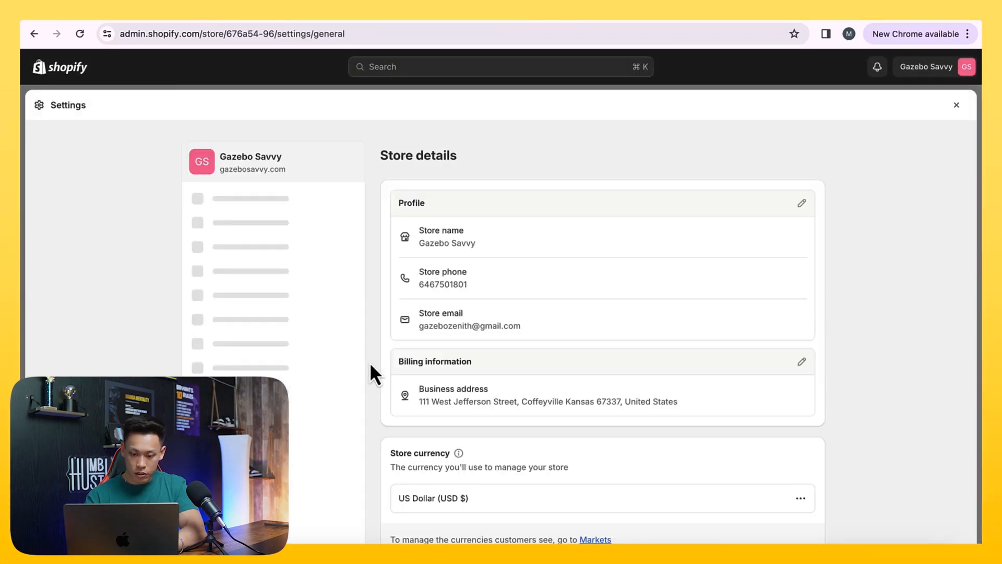
# Copy the full Terms of Service text from the store's policy settings and return to the pages list
pyautogui.scroll(-5, 387, 295)
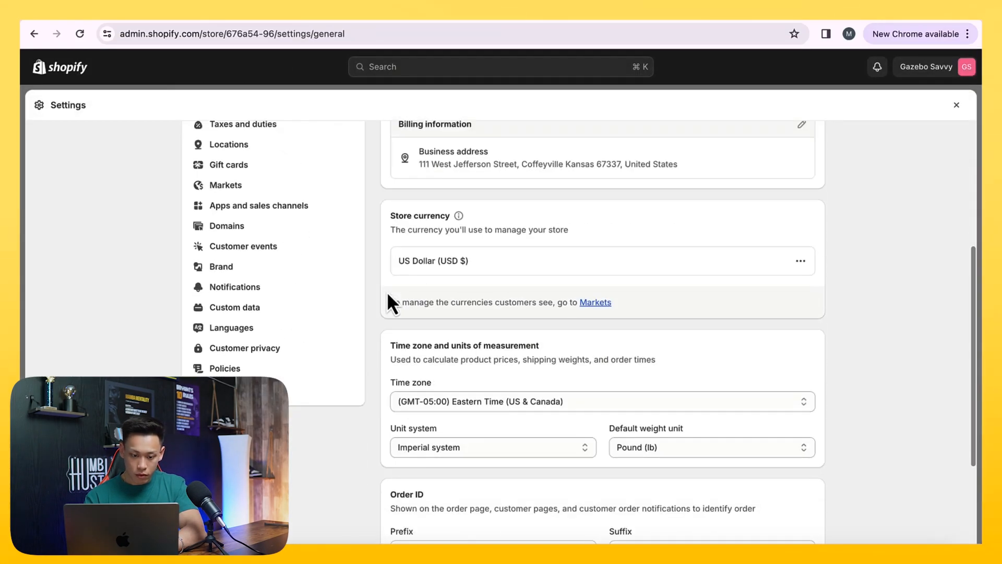
pyautogui.click(302, 385)
pyautogui.scroll(-5, 512, 329)
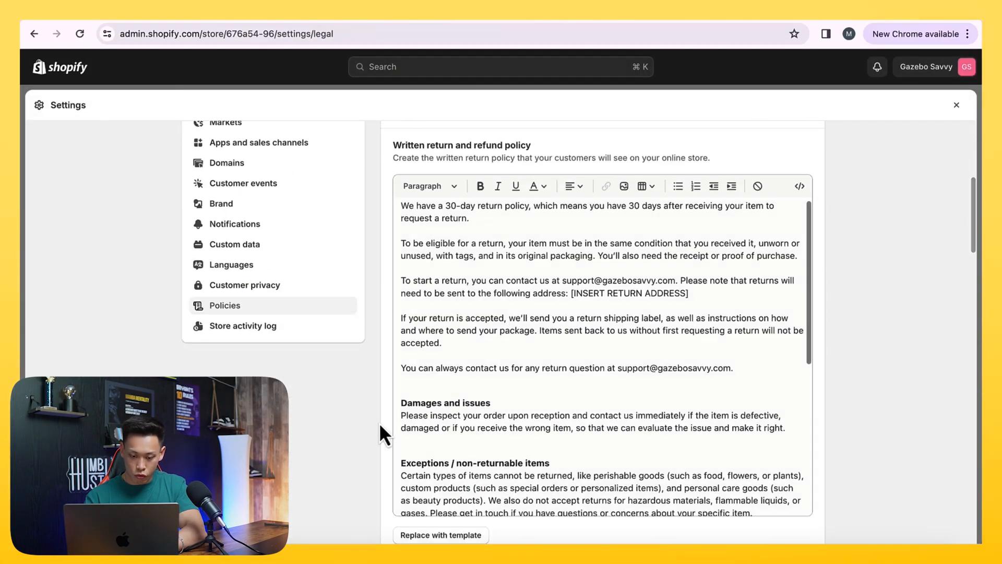
pyautogui.scroll(-10, 379, 422)
pyautogui.scroll(-8, 379, 422)
pyautogui.click(515, 392)
pyautogui.press('super+a')
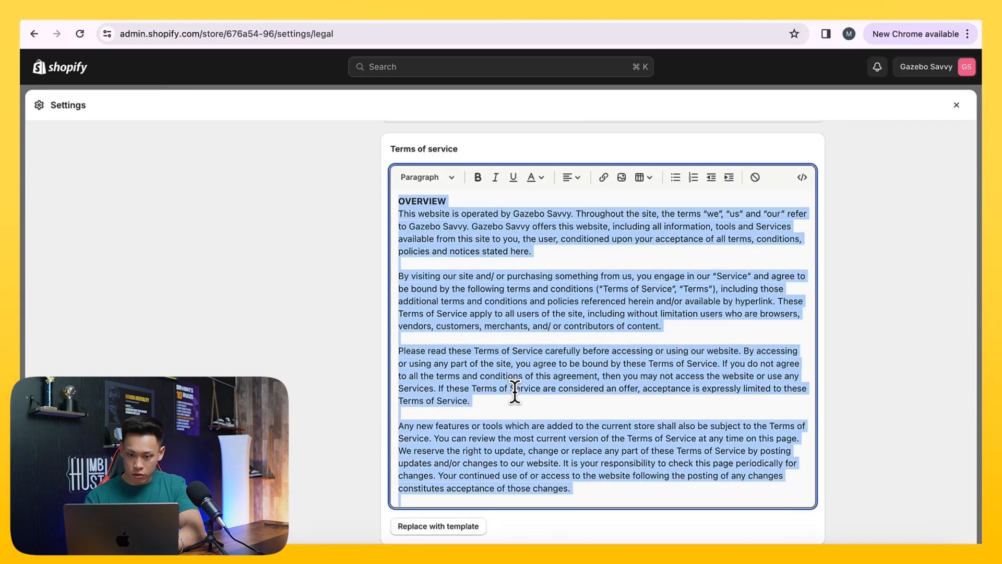
pyautogui.click(957, 109)
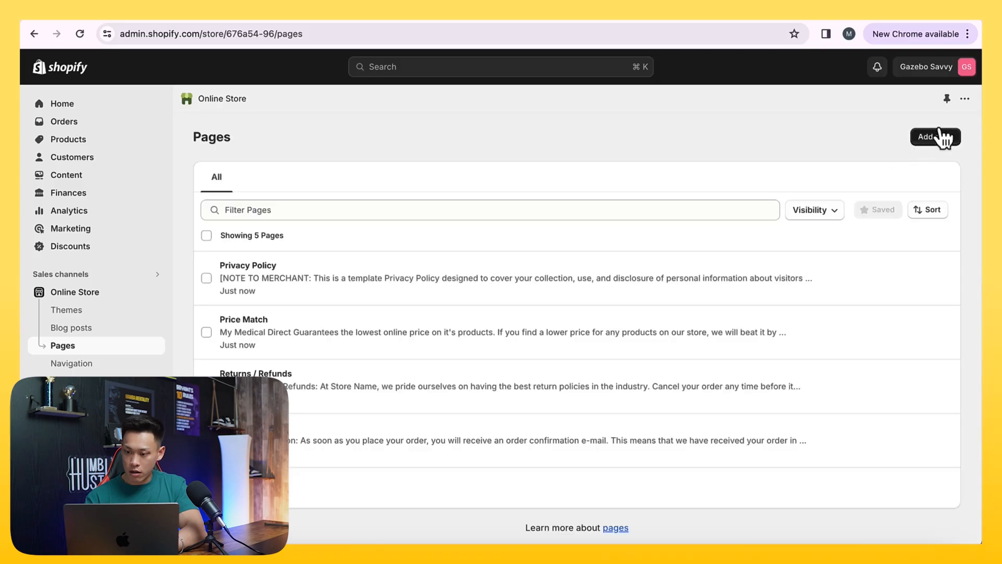
# Add a page titled "Terms of Service", paste the copied policy text as its content, save it, and return to the pages list
pyautogui.click(940, 137)
pyautogui.click(407, 197)
pyautogui.write('Terms')
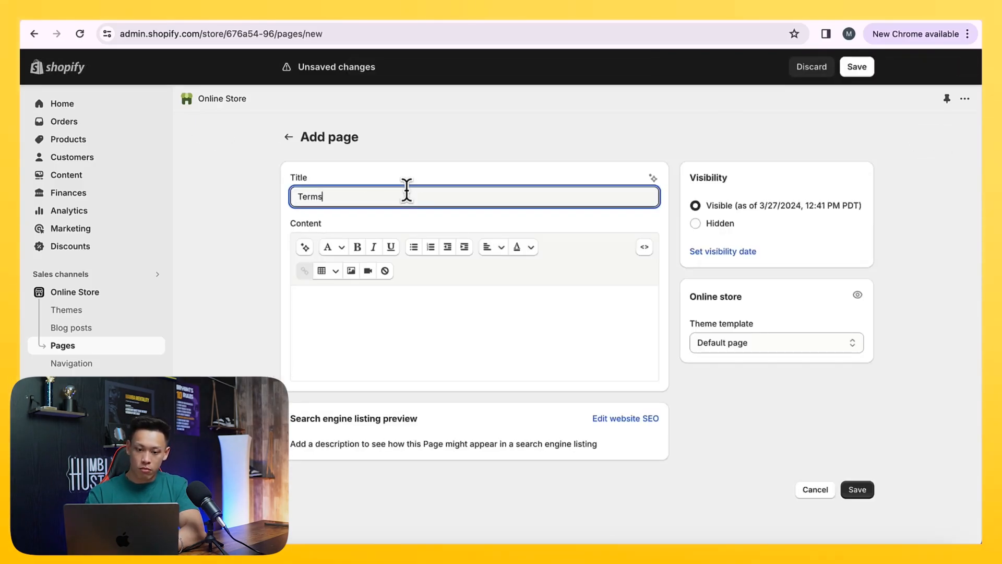
pyautogui.click(427, 313)
pyautogui.press('super+v')
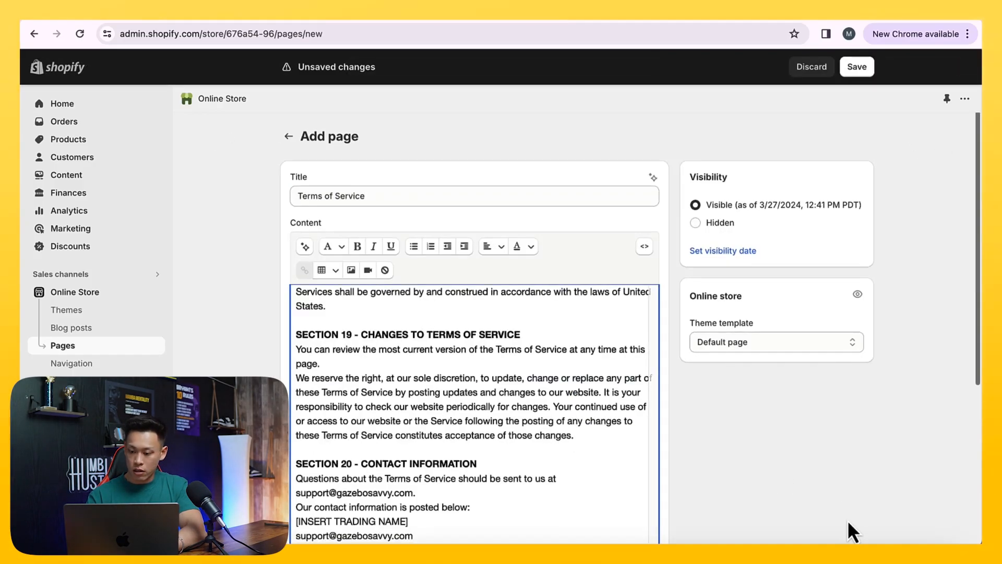
pyautogui.scroll(-5, 850, 528)
pyautogui.click(858, 527)
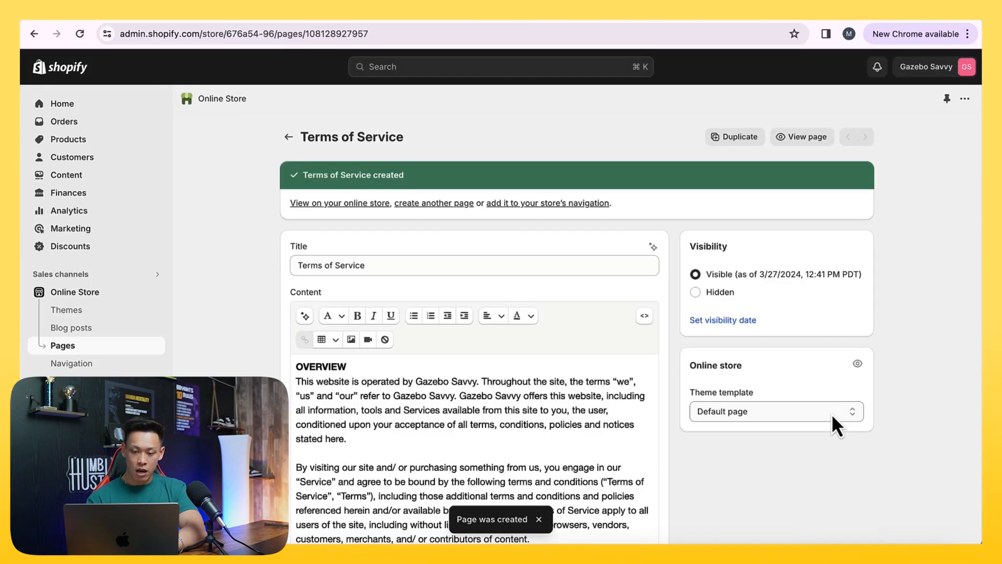
pyautogui.click(289, 137)
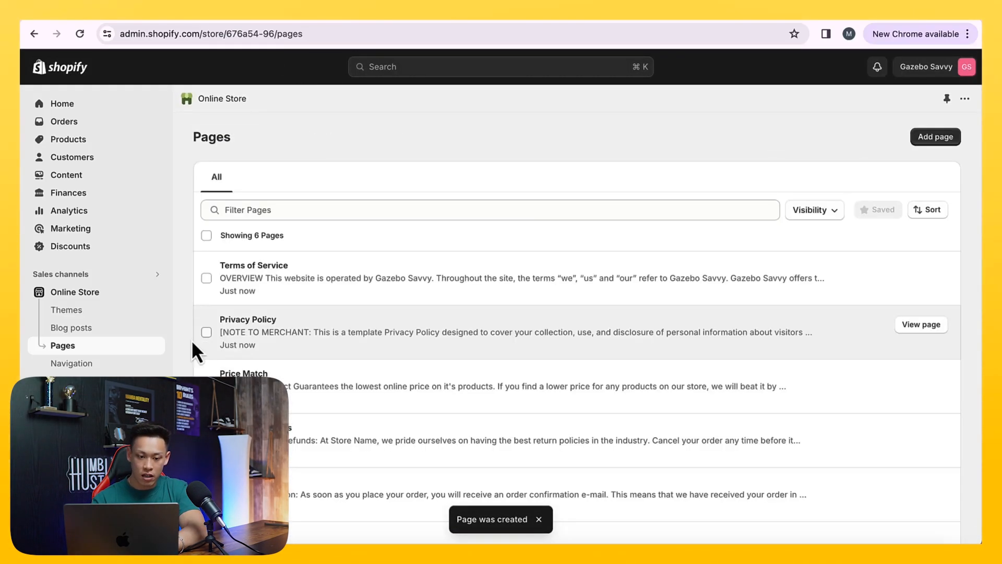
# Open the existing Contact page to review its content and theme template
pyautogui.scroll(-2, 268, 347)
pyautogui.click(368, 480)
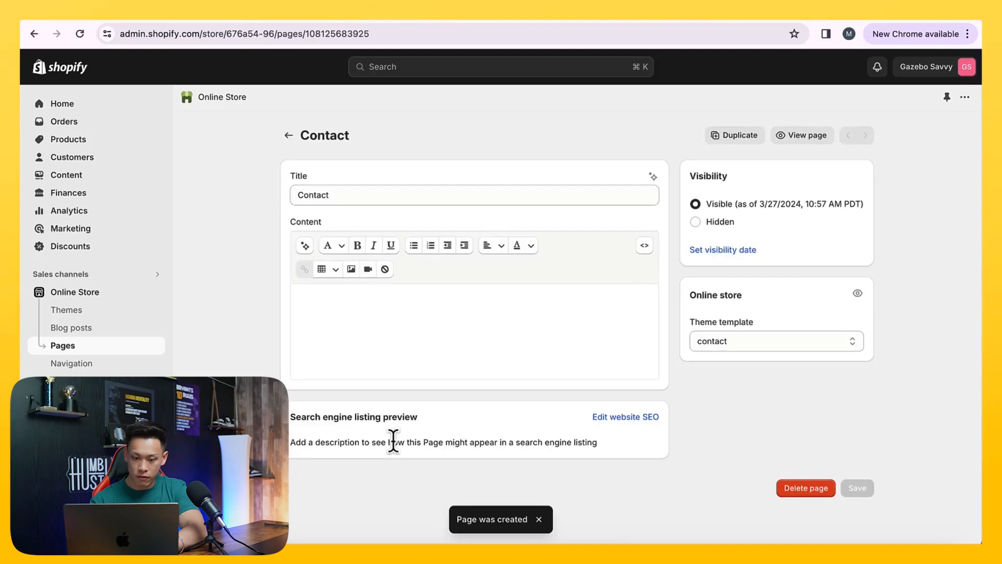
pyautogui.click(95, 347)
# Examine the fields available for a new blog post, including excerpt, organization and theme template, and leave without saving
pyautogui.click(99, 328)
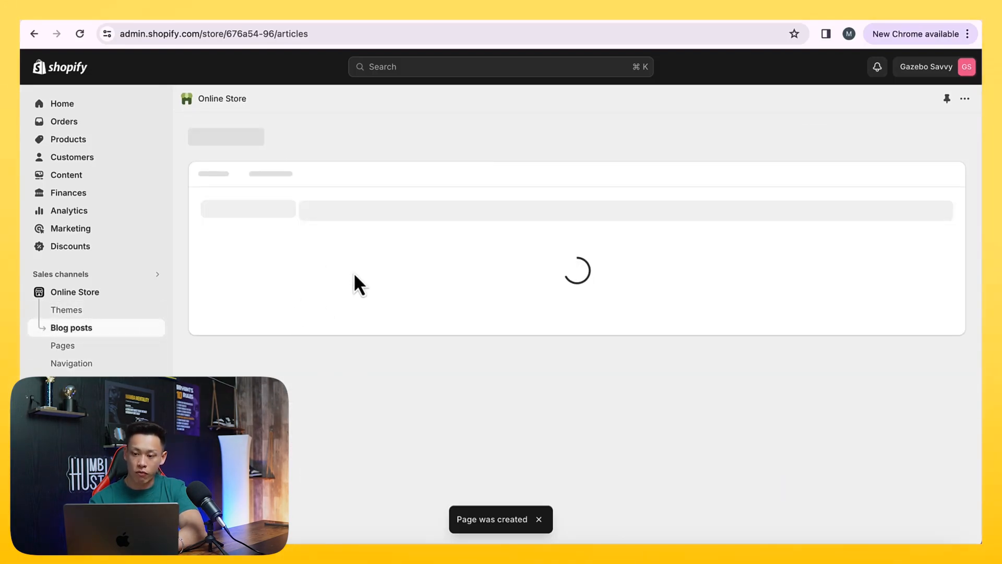
pyautogui.click(597, 372)
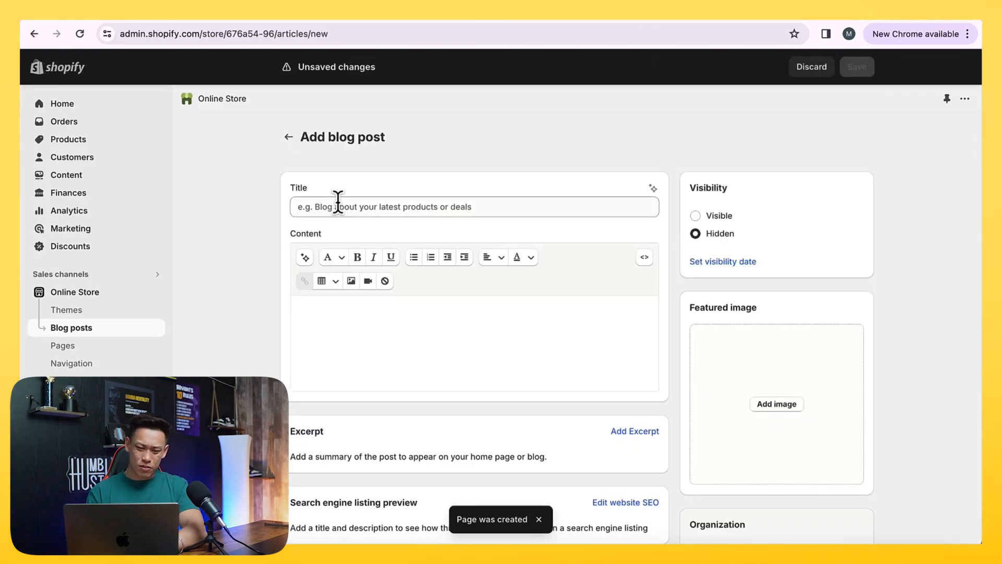
pyautogui.click(338, 203)
pyautogui.click(338, 320)
pyautogui.scroll(-6, 376, 357)
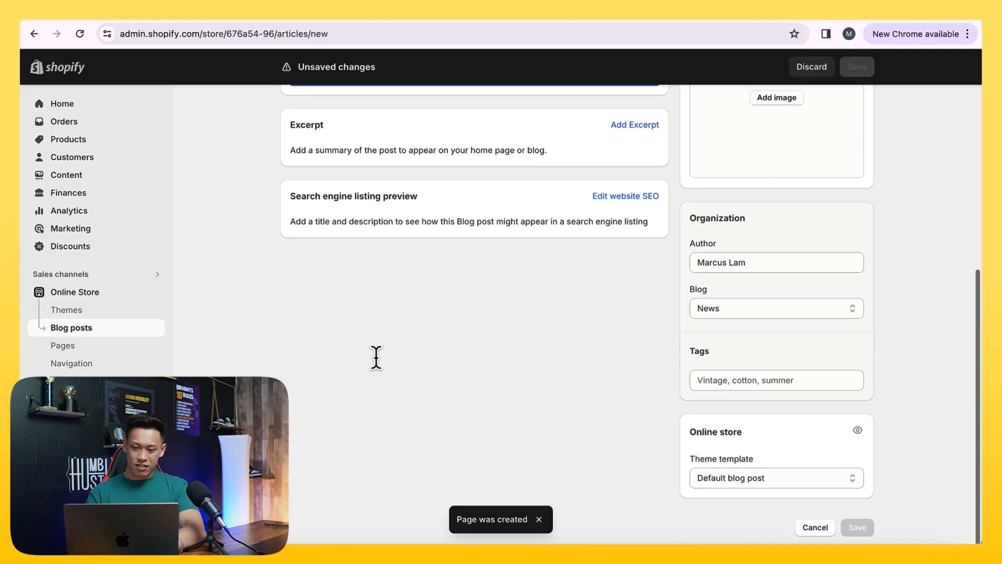
pyautogui.scroll(5, 376, 359)
pyautogui.scroll(1, 794, 363)
pyautogui.scroll(-5, 797, 356)
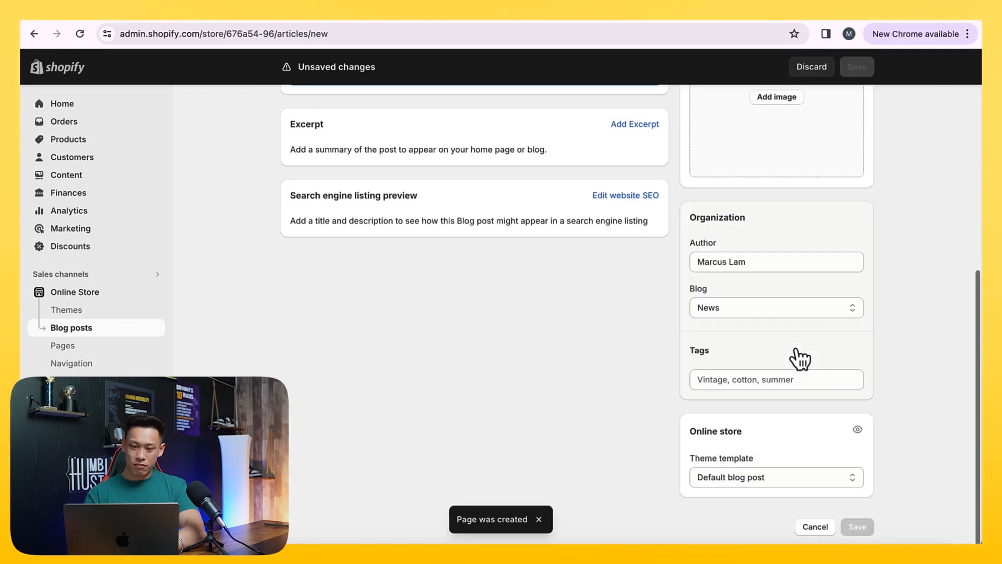
pyautogui.hscroll(-5, 788, 348)
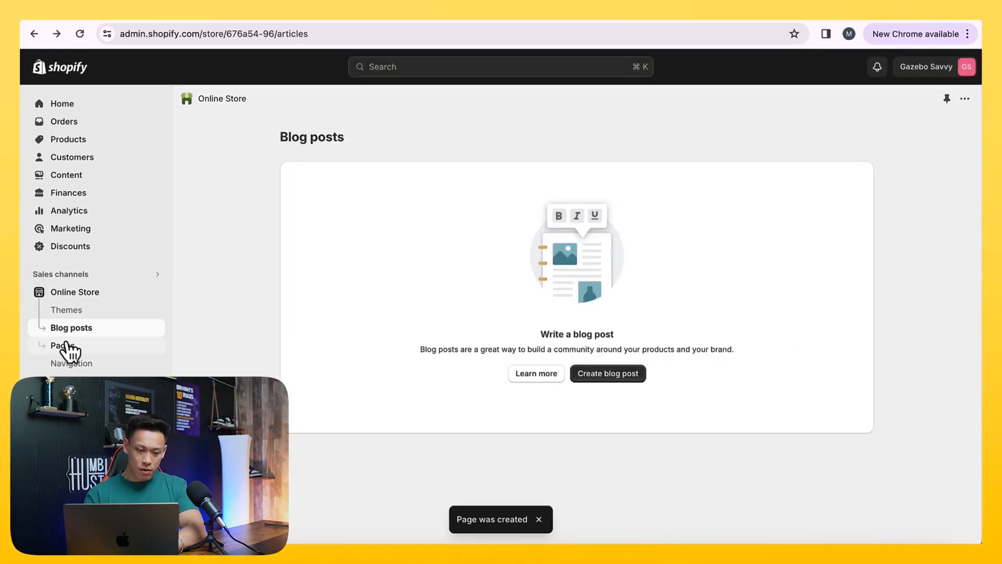
# View the live storefront of the current empire-theme-v11 theme, check its header menu, and return to the store admin
pyautogui.click(76, 309)
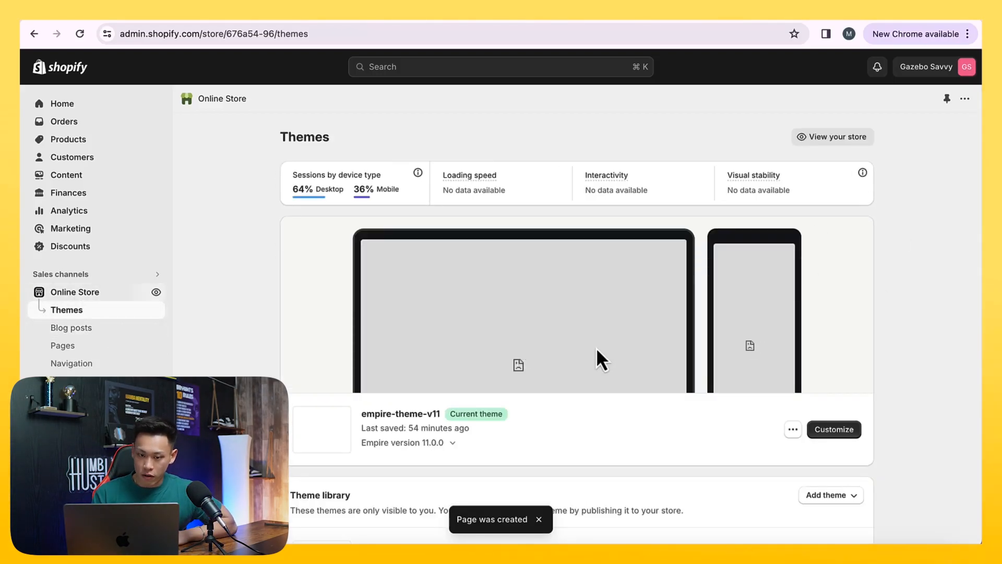
pyautogui.click(793, 430)
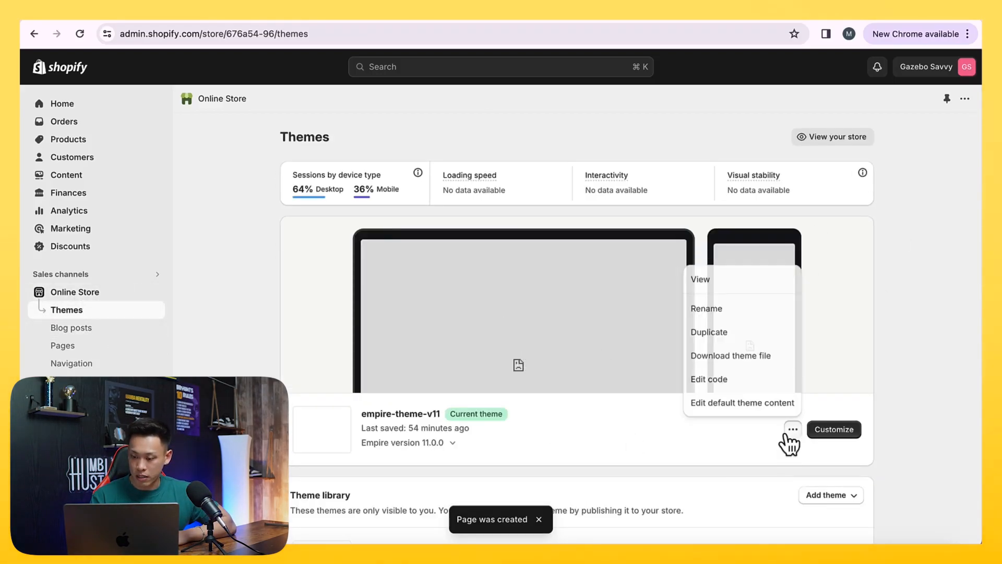
pyautogui.click(711, 282)
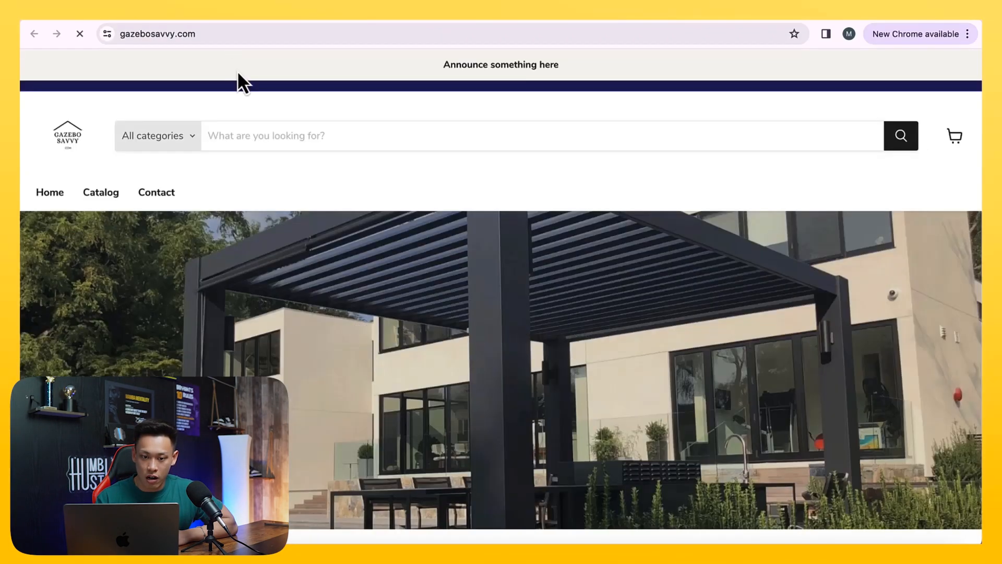
pyautogui.scroll(-1, 266, 147)
pyautogui.moveTo(52, 166); pyautogui.dragTo(212, 167)
pyautogui.click(134, 14)
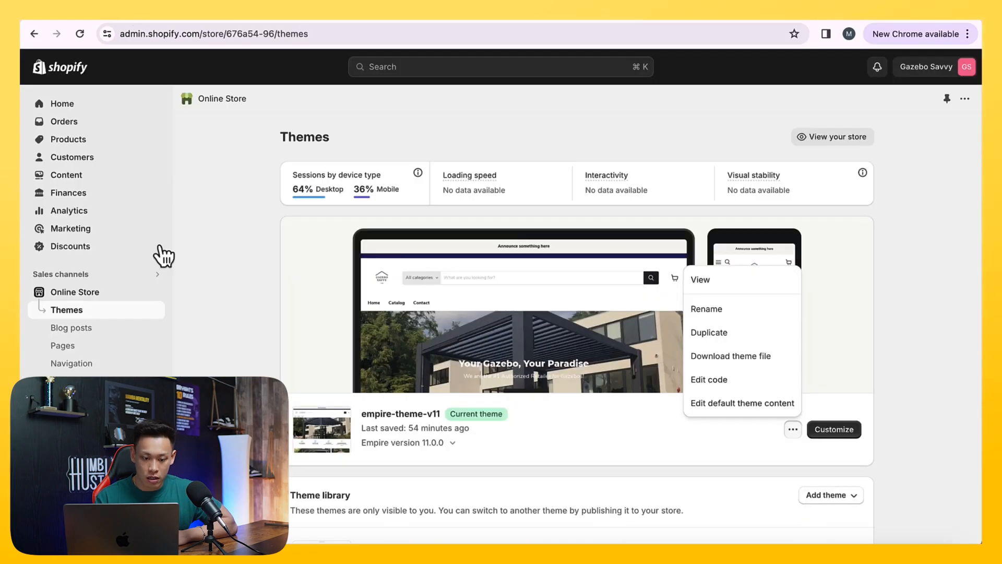
# Open the online store's navigation settings and check them against the header links on the live storefront
pyautogui.click(86, 364)
pyautogui.click(201, 15)
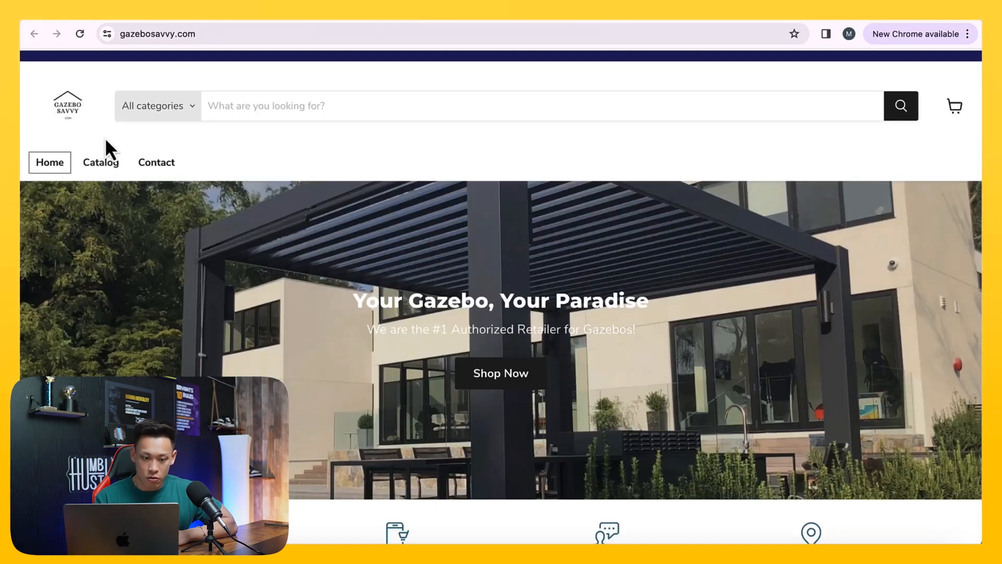
pyautogui.scroll(1, 168, 175)
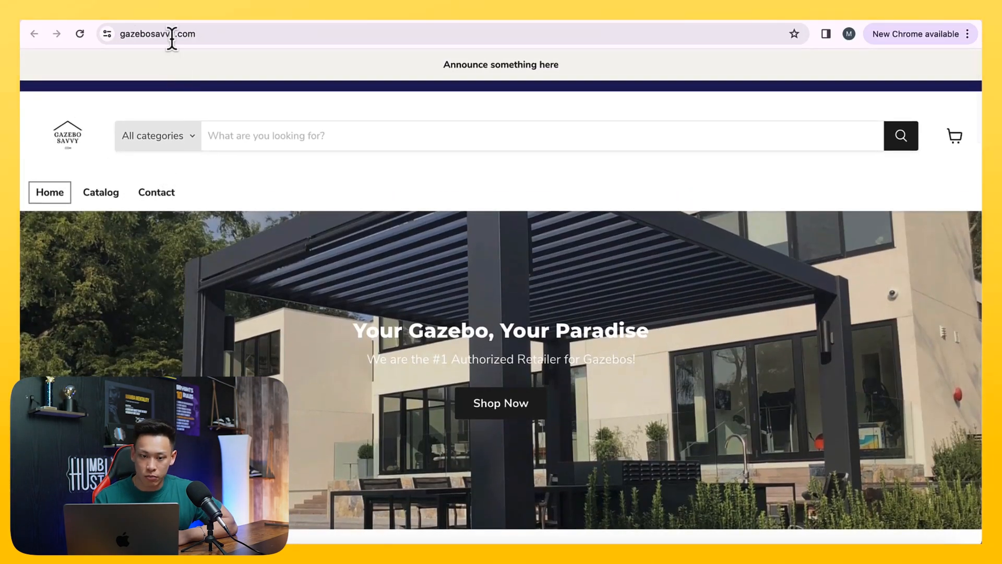
pyautogui.click(138, 15)
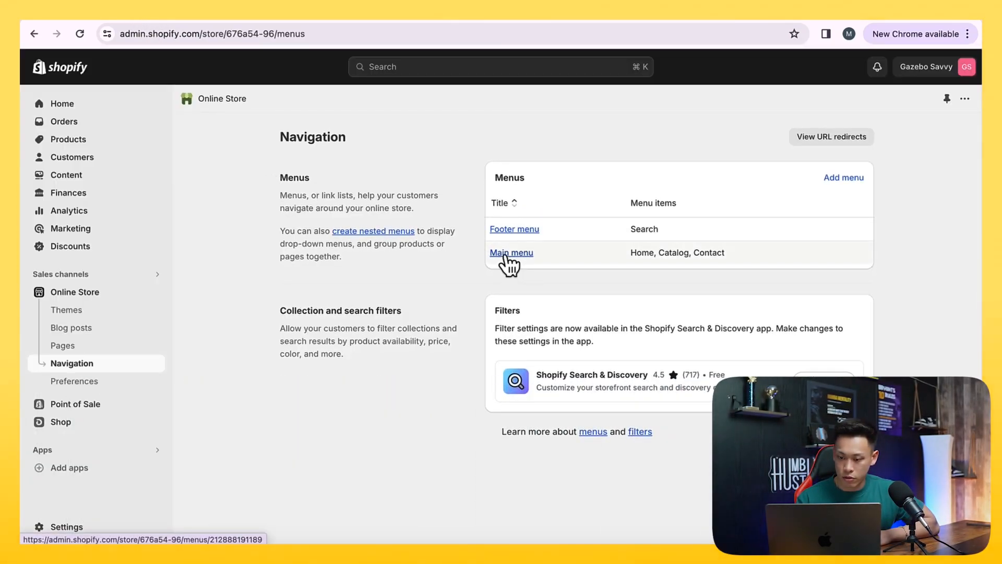
# Add a "Shipping" item to the Main menu, linked to the store's shipping page
pyautogui.click(504, 255)
pyautogui.click(412, 408)
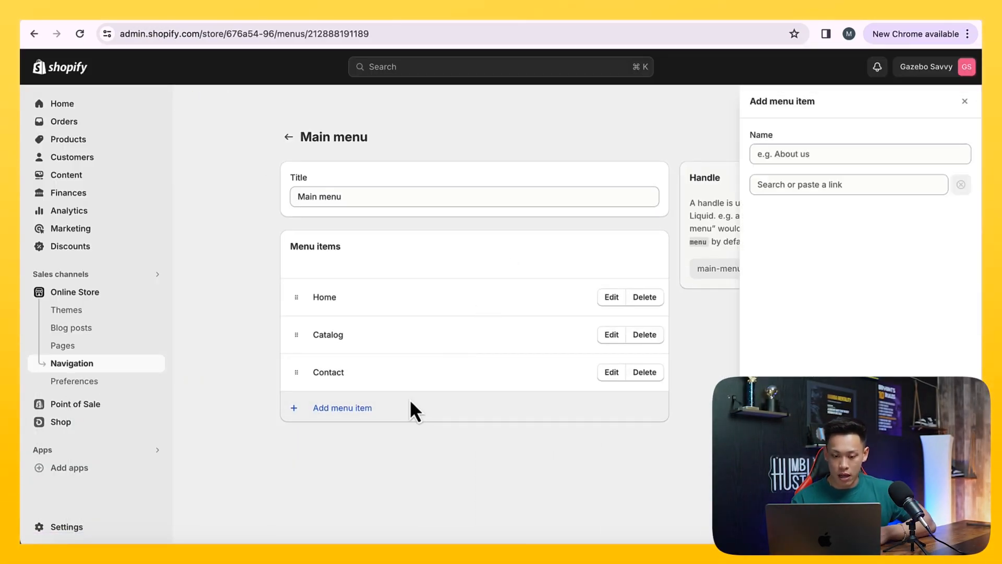
pyautogui.write('Shipping')
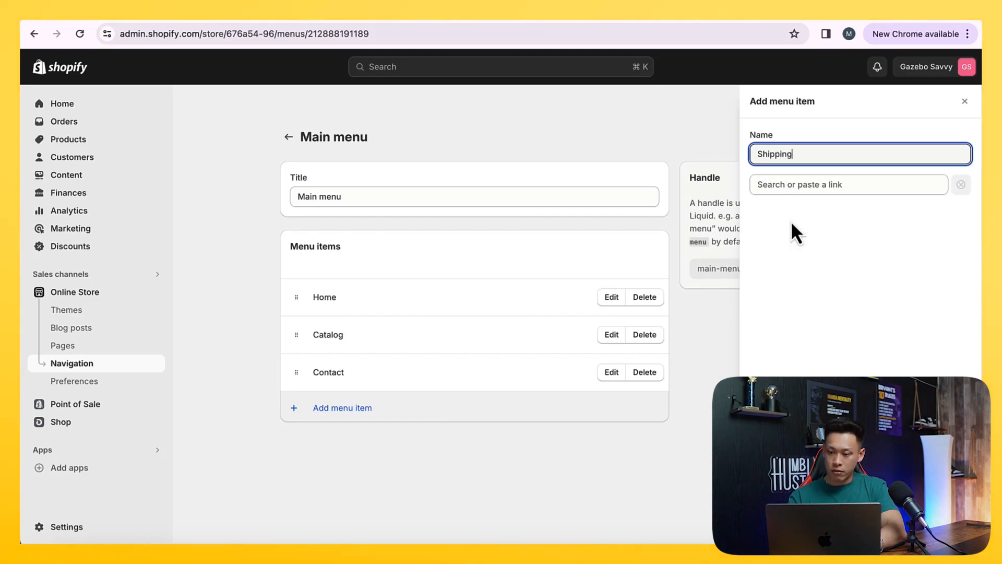
pyautogui.click(831, 185)
pyautogui.write('sh')
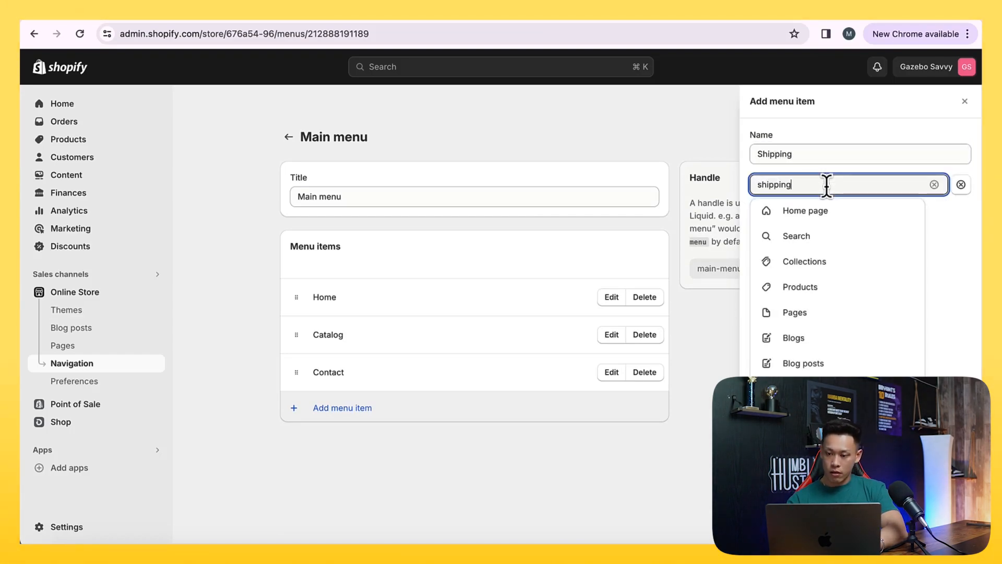
pyautogui.write('ipping')
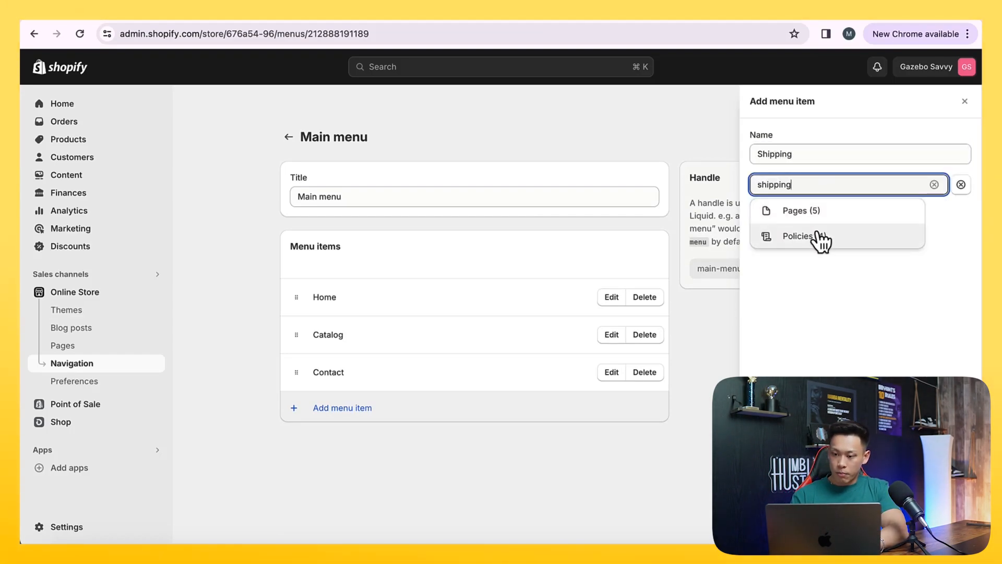
pyautogui.click(817, 212)
pyautogui.click(821, 311)
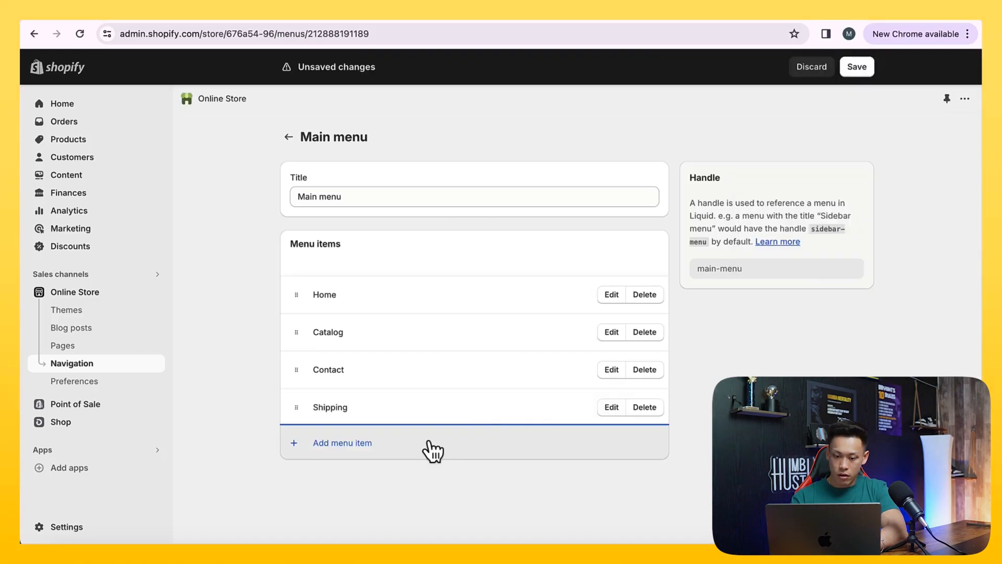
# Add a "Returns & Refund" item to the Main menu, linked to the returns and refunds page
pyautogui.click(433, 450)
pyautogui.click(772, 157)
pyautogui.write('Returns & Refund')
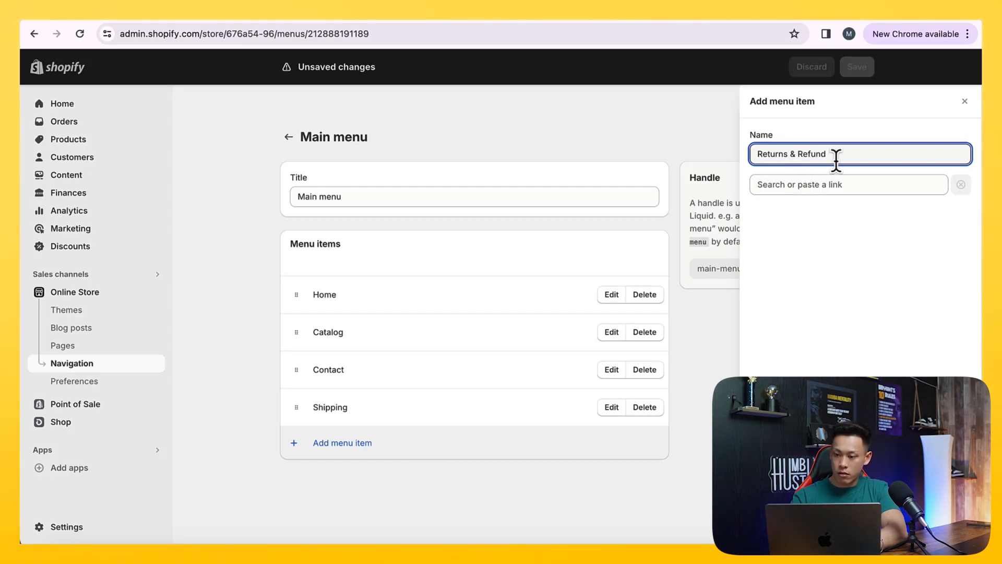
pyautogui.click(830, 184)
pyautogui.write('returns')
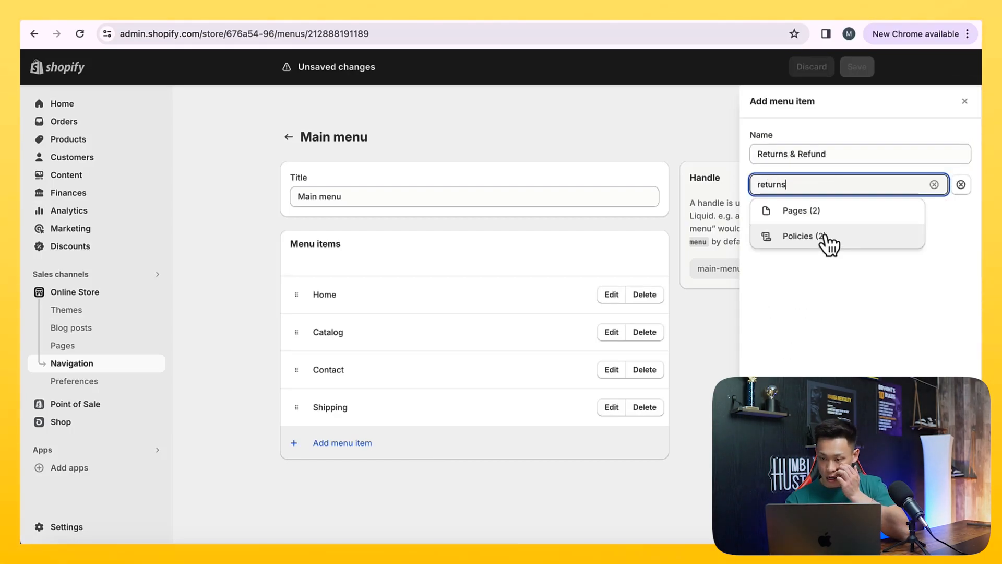
pyautogui.click(817, 234)
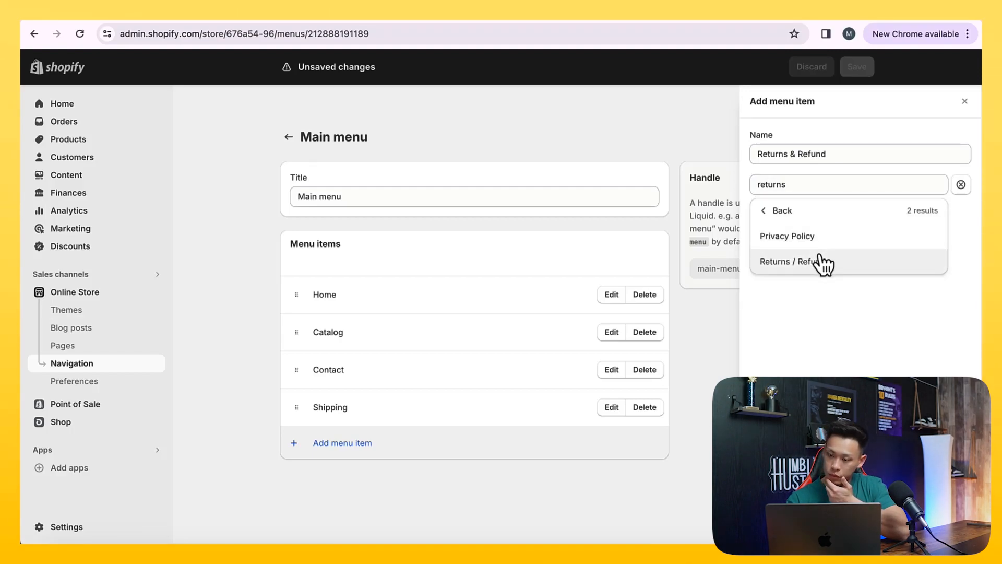
pyautogui.click(821, 261)
pyautogui.click(955, 525)
# Add a "Price Match Guarantee" item linked to the Price Match page and save the Main menu
pyautogui.click(458, 487)
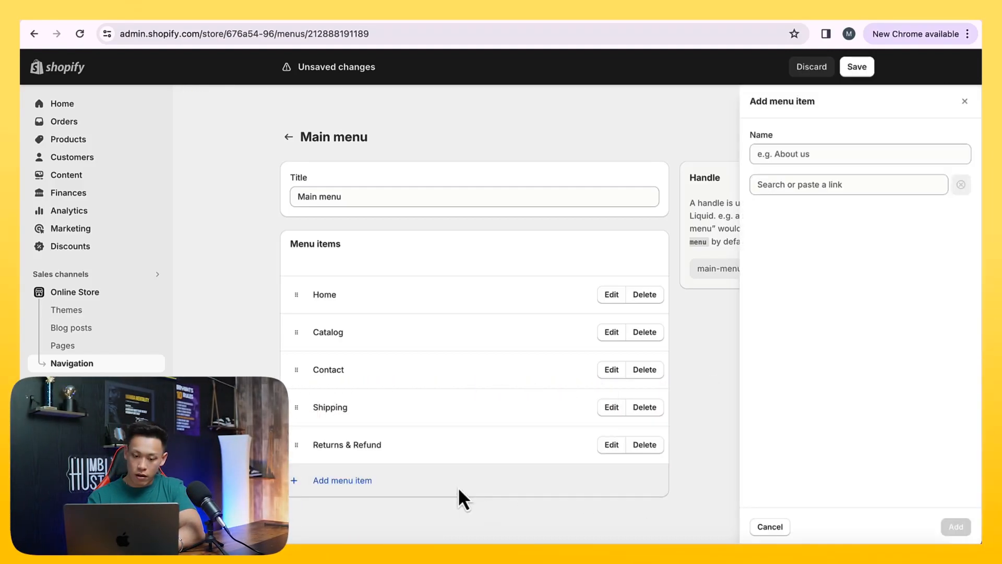
pyautogui.click(812, 155)
pyautogui.write('Price Match')
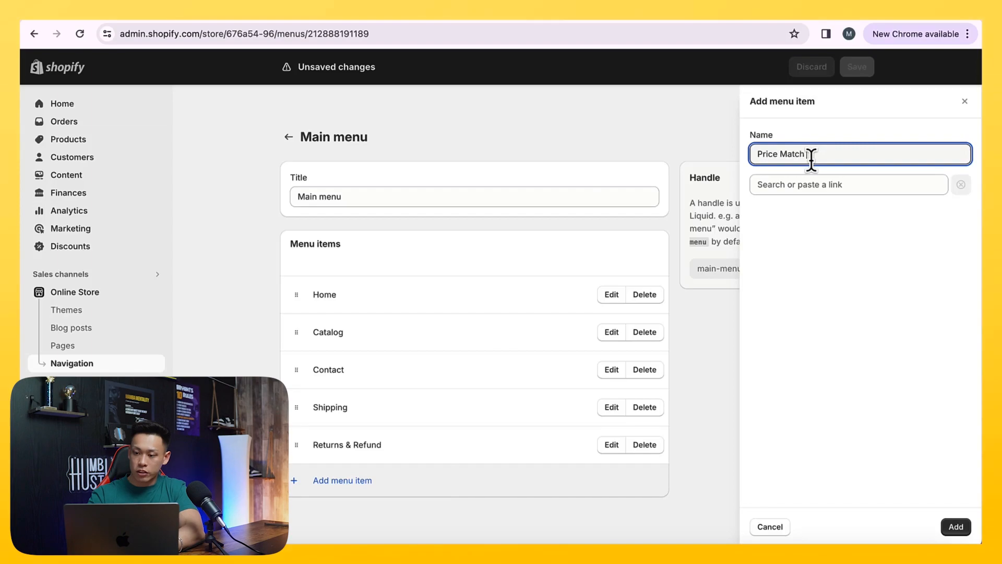
pyautogui.write(' Guarantee')
pyautogui.click(872, 182)
pyautogui.write('price')
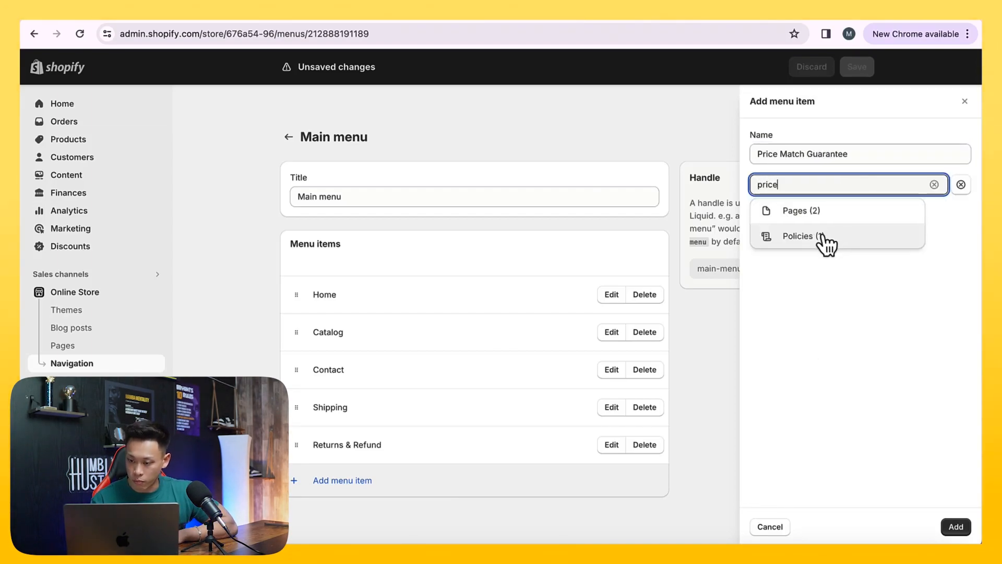
pyautogui.click(823, 236)
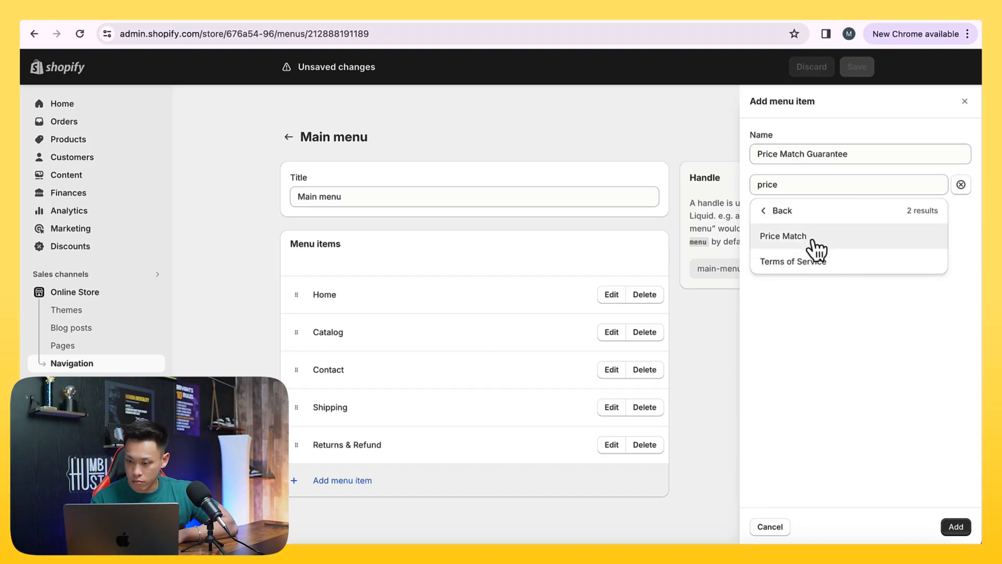
pyautogui.click(804, 237)
pyautogui.click(955, 526)
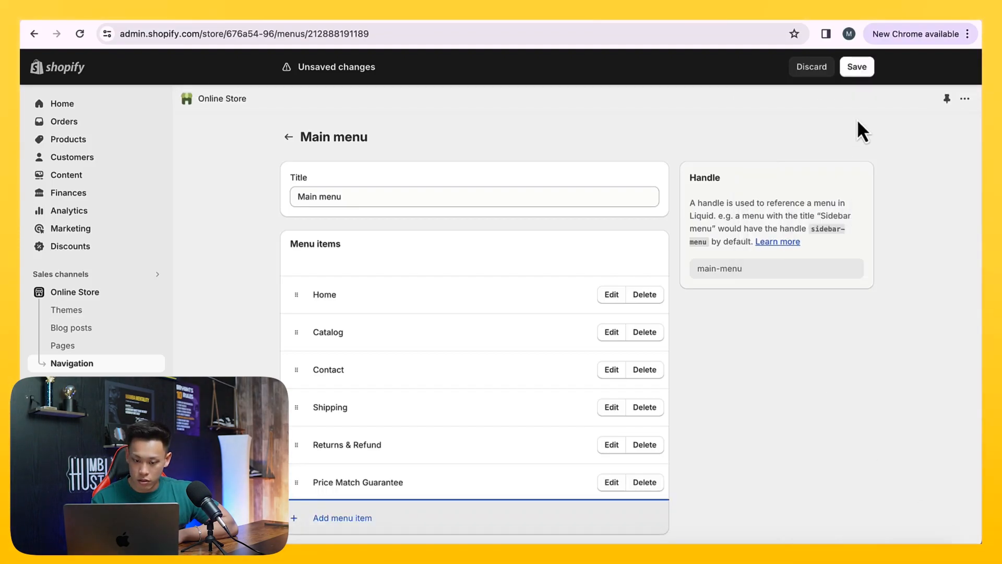
pyautogui.click(856, 67)
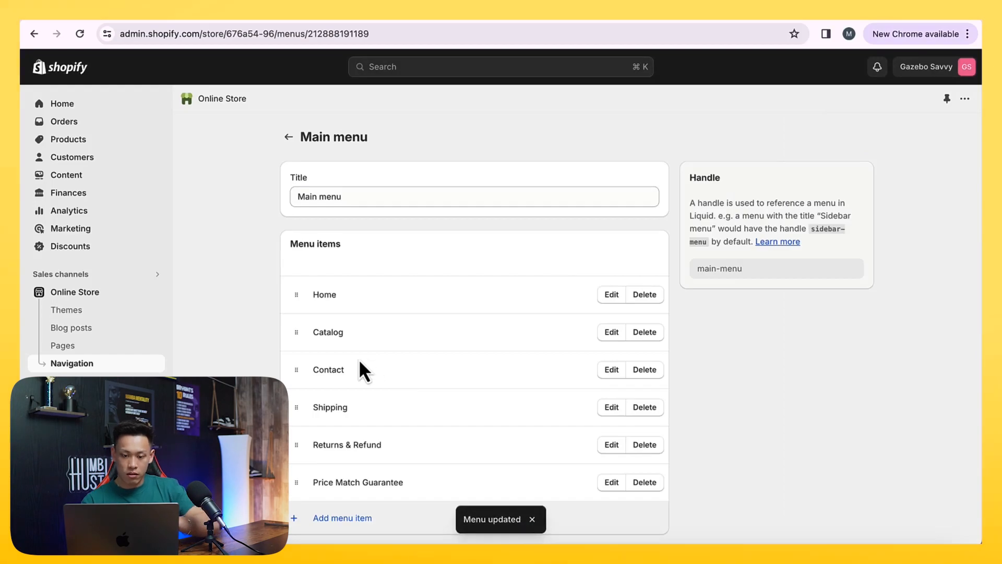
# Relink the Catalog item in the Main menu to the Gazebo collection instead of all products
pyautogui.click(610, 332)
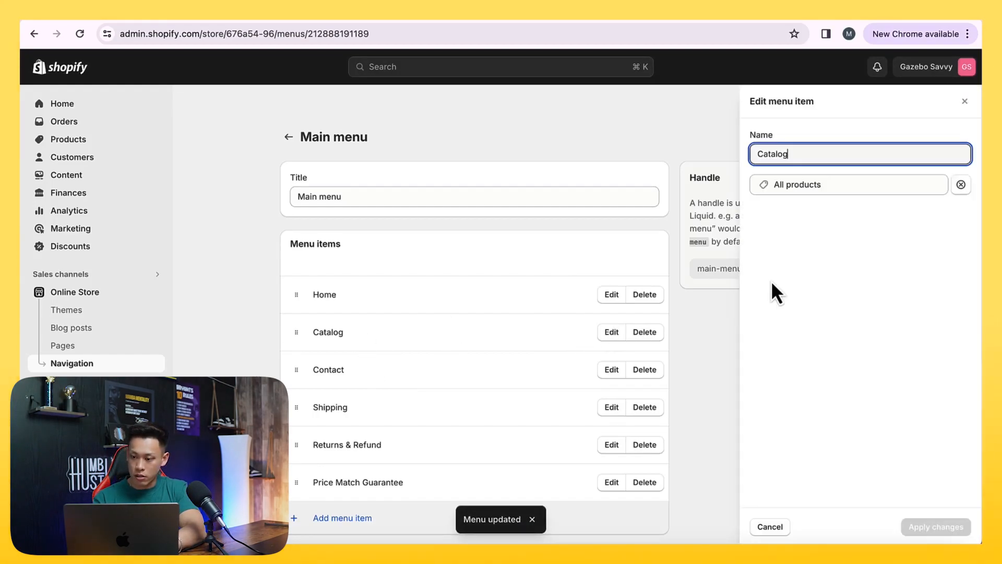
pyautogui.click(960, 185)
pyautogui.write('co')
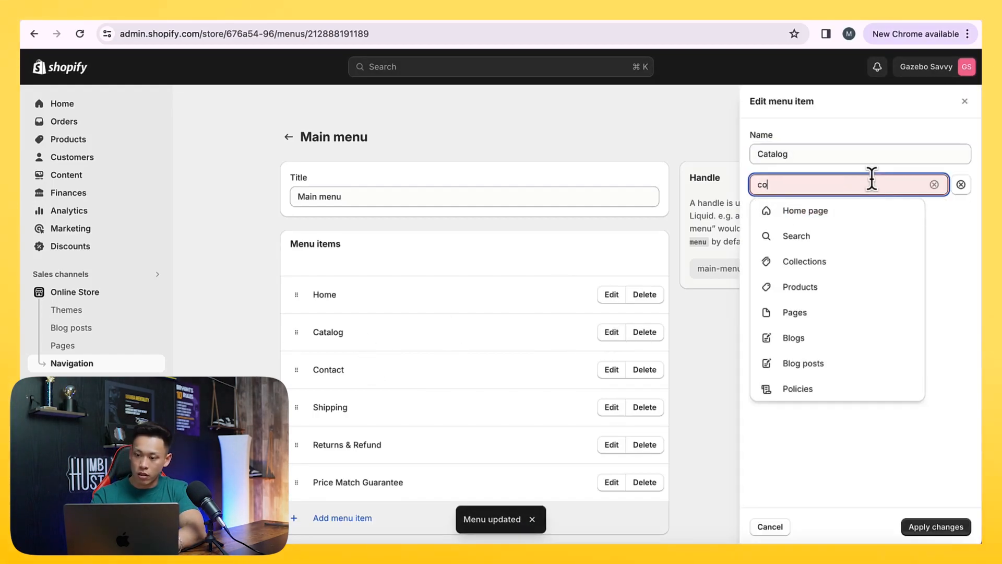
pyautogui.write('llection')
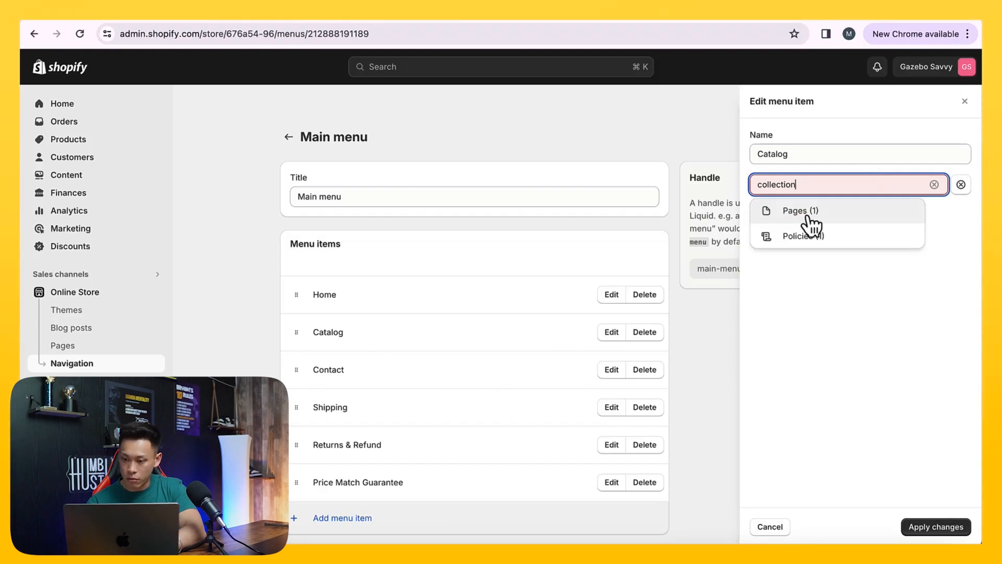
pyautogui.click(934, 185)
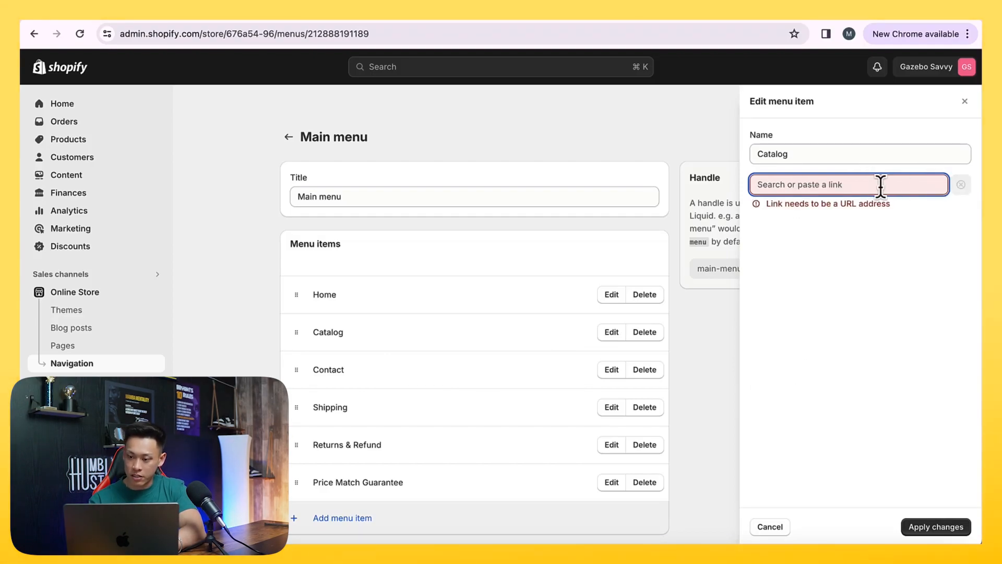
pyautogui.write('gazebo')
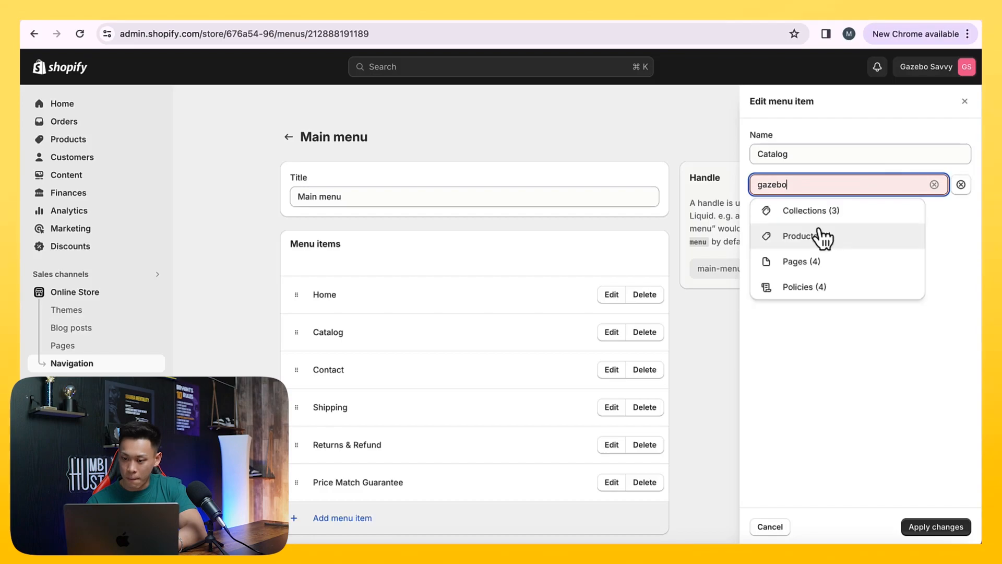
pyautogui.click(814, 223)
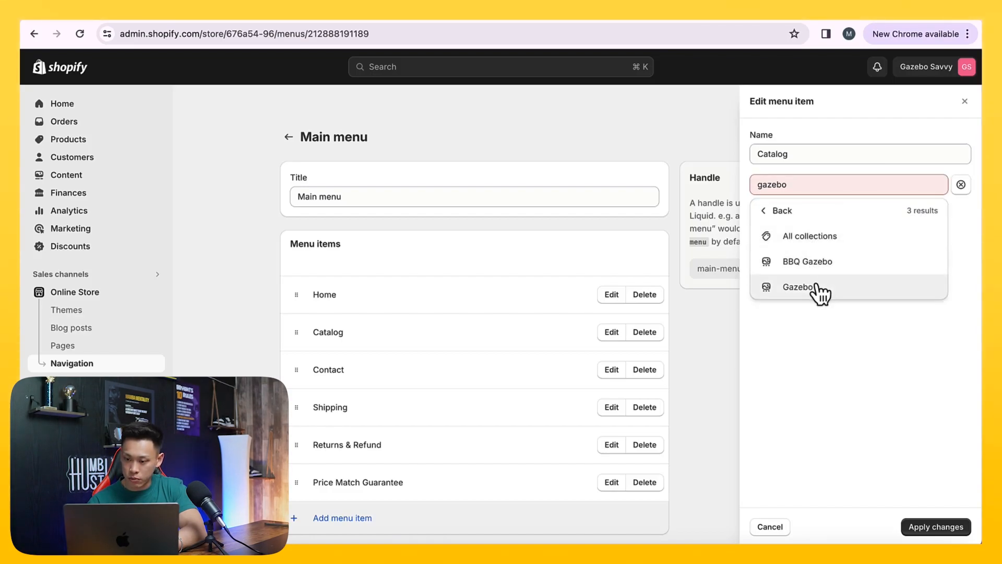
pyautogui.click(817, 287)
pyautogui.click(936, 528)
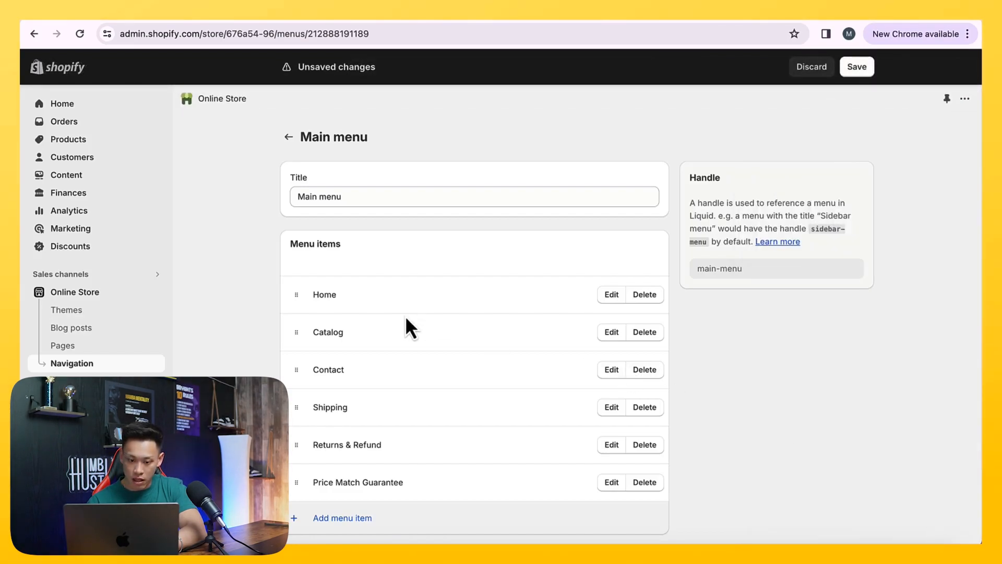
# Add a "BBQ Gazebo" item to the Main menu, linked to the BBQ Gazebo collection
pyautogui.click(364, 518)
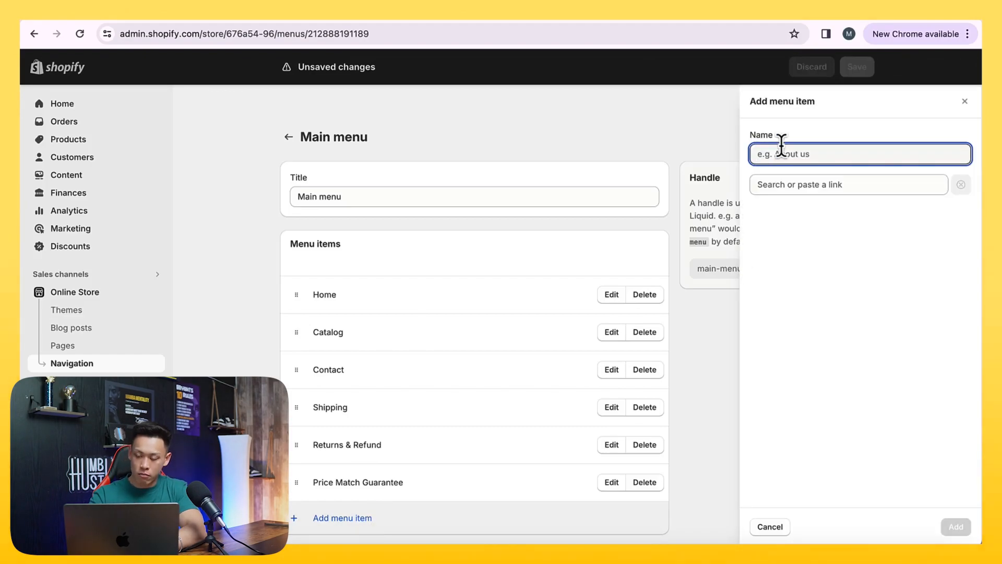
pyautogui.write('BBQ Gazebo')
pyautogui.click(824, 186)
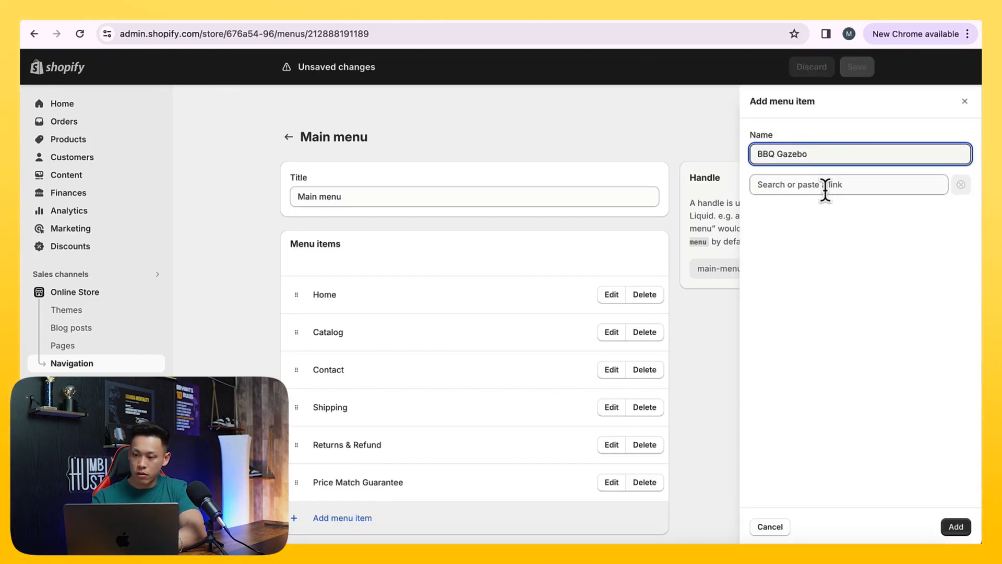
pyautogui.write('bbq')
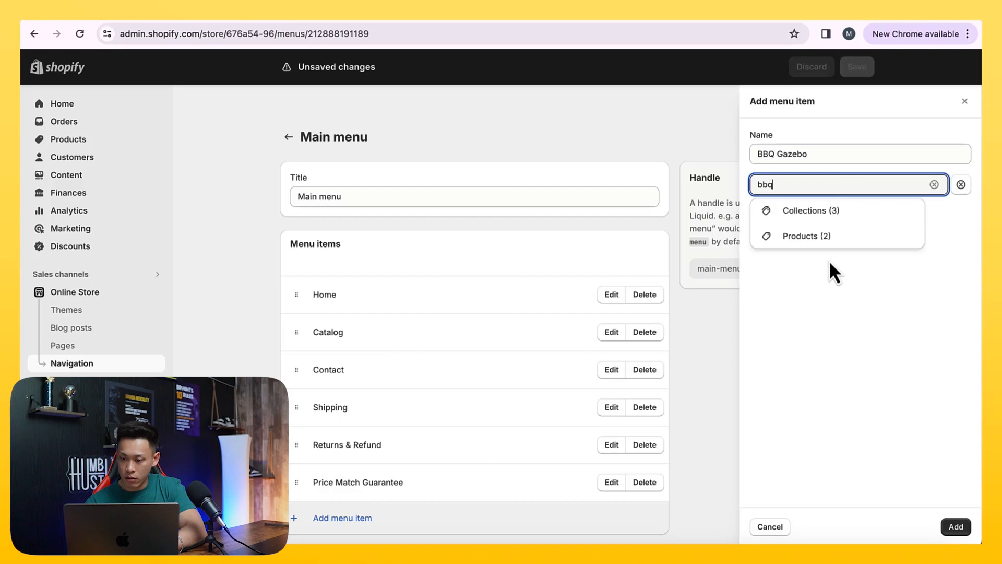
pyautogui.click(819, 209)
pyautogui.click(819, 262)
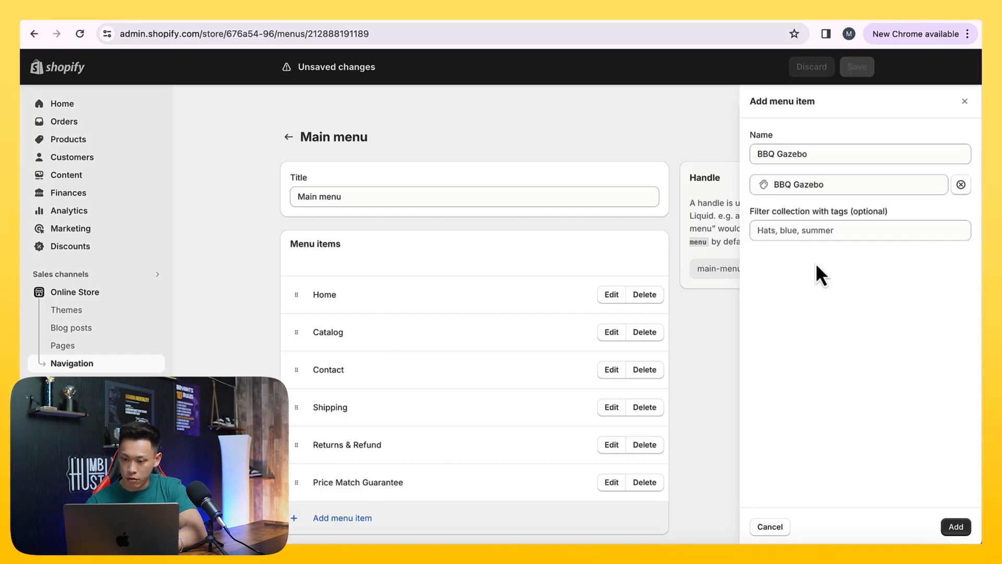
pyautogui.click(960, 525)
# Add a "Single Gazebo" item to the Main menu, linked to the Single Roof collection
pyautogui.scroll(-2, 484, 510)
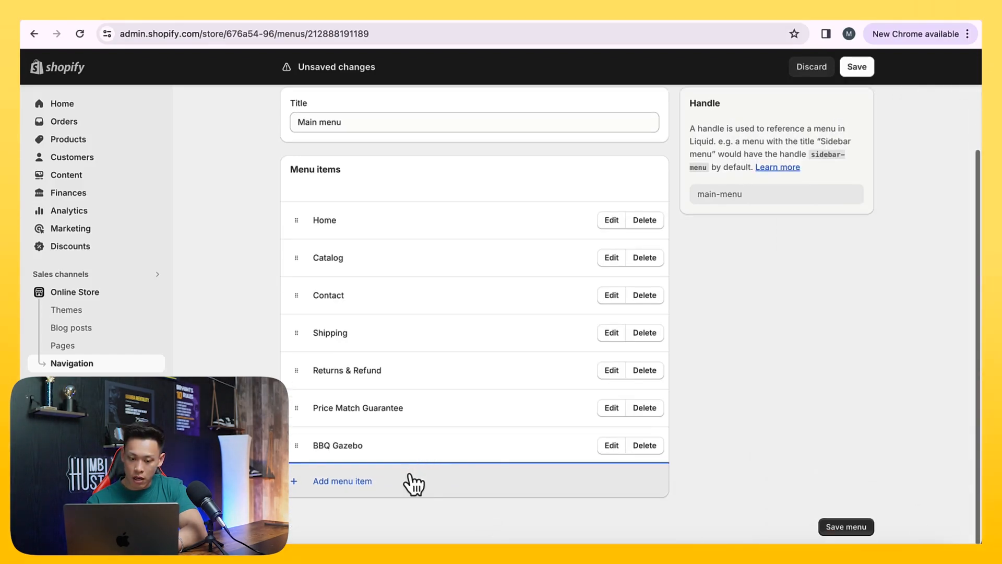
pyautogui.click(405, 481)
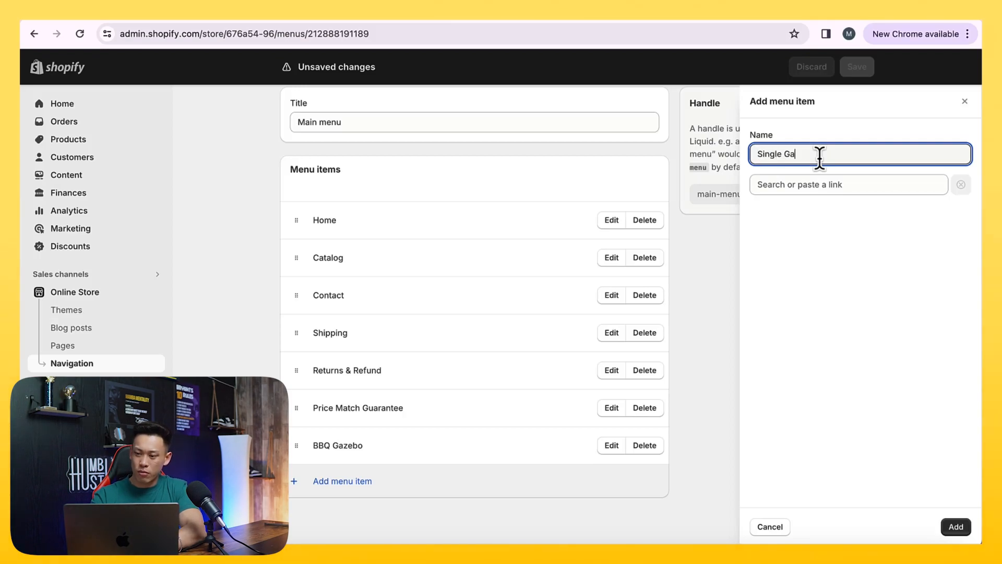
pyautogui.click(828, 188)
pyautogui.write('single')
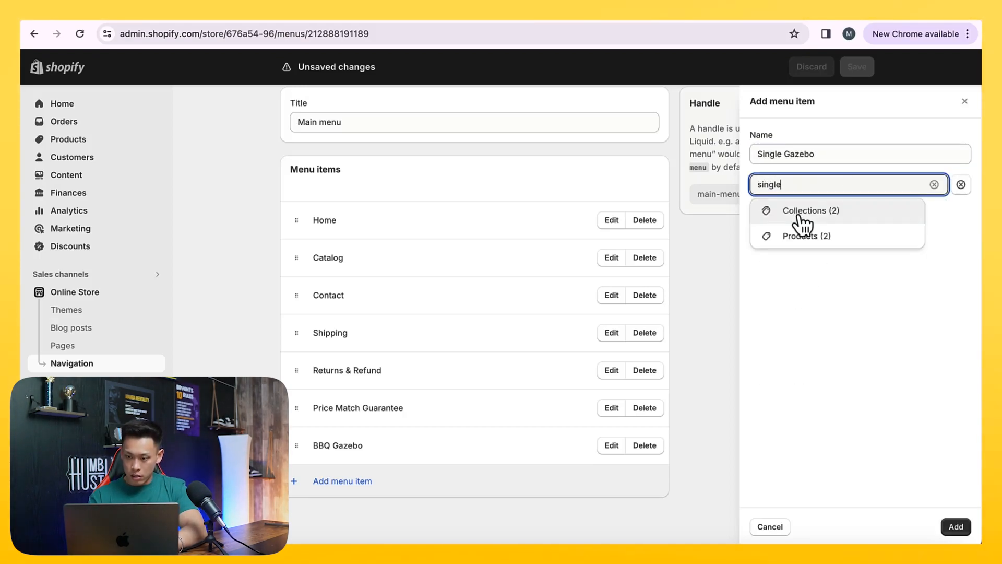
pyautogui.click(801, 214)
pyautogui.click(804, 261)
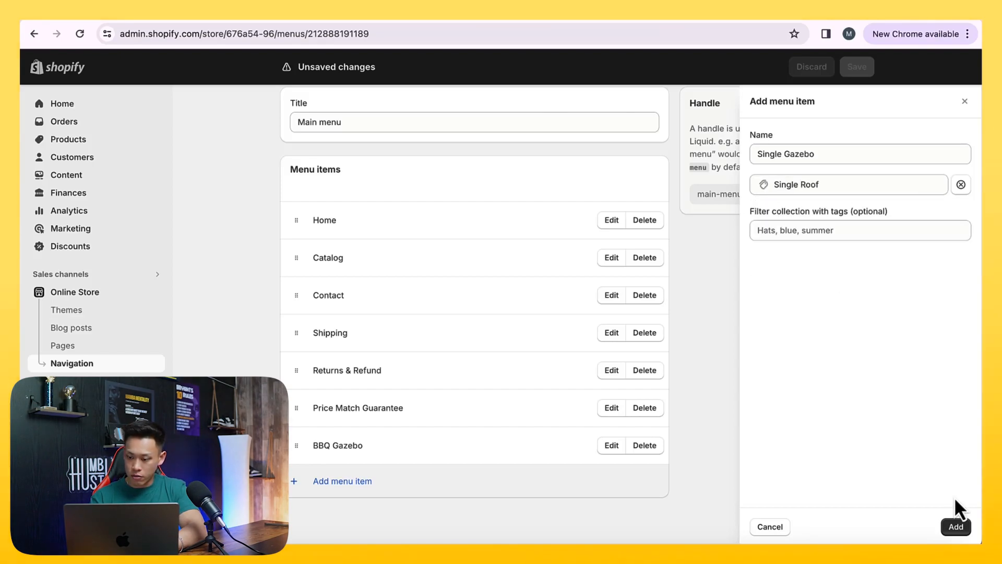
pyautogui.click(951, 518)
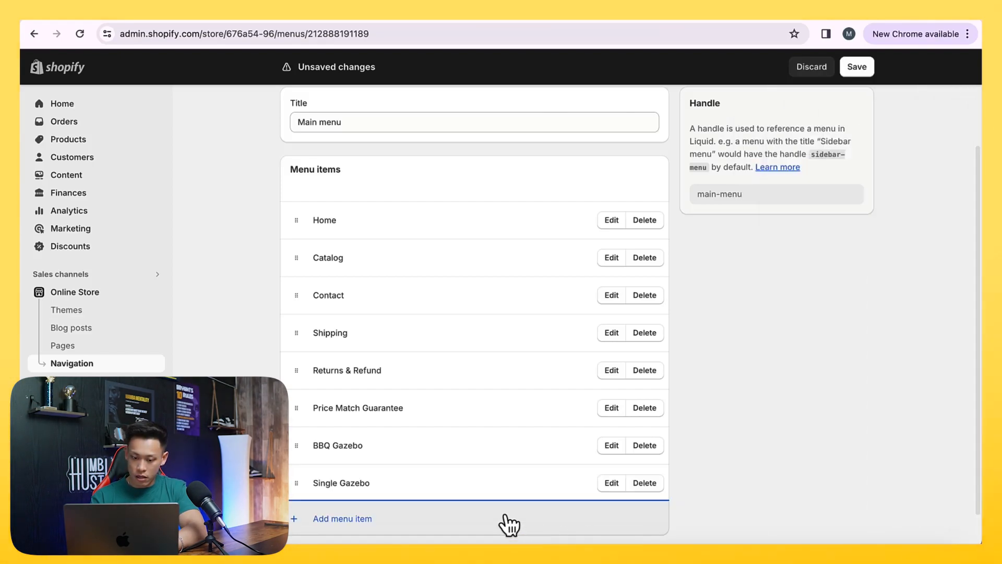
# Add a "Double Gazebo" item to the Main menu, linked to the Double Roof collection
pyautogui.click(510, 519)
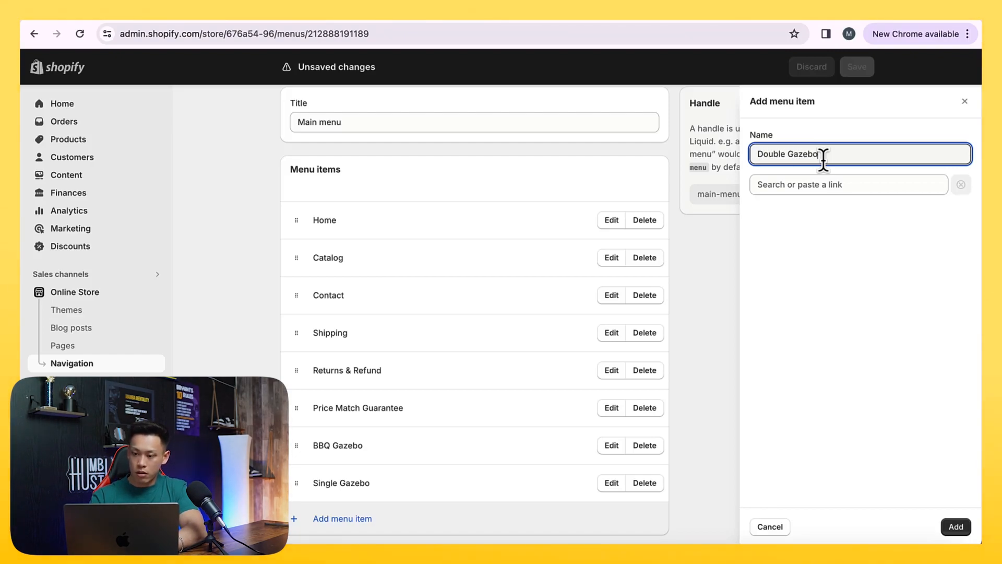
pyautogui.click(845, 186)
pyautogui.write('double')
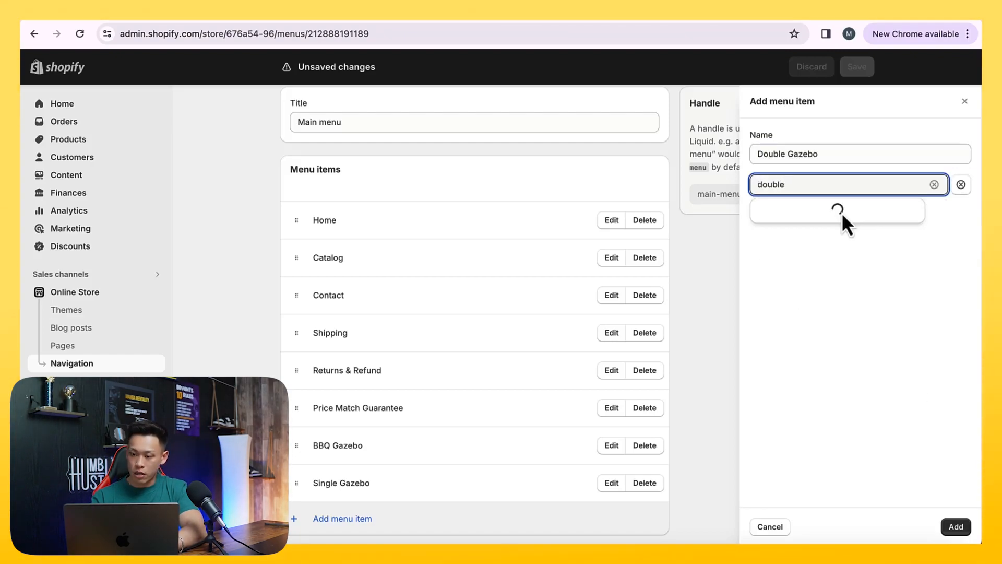
pyautogui.click(840, 213)
pyautogui.click(839, 264)
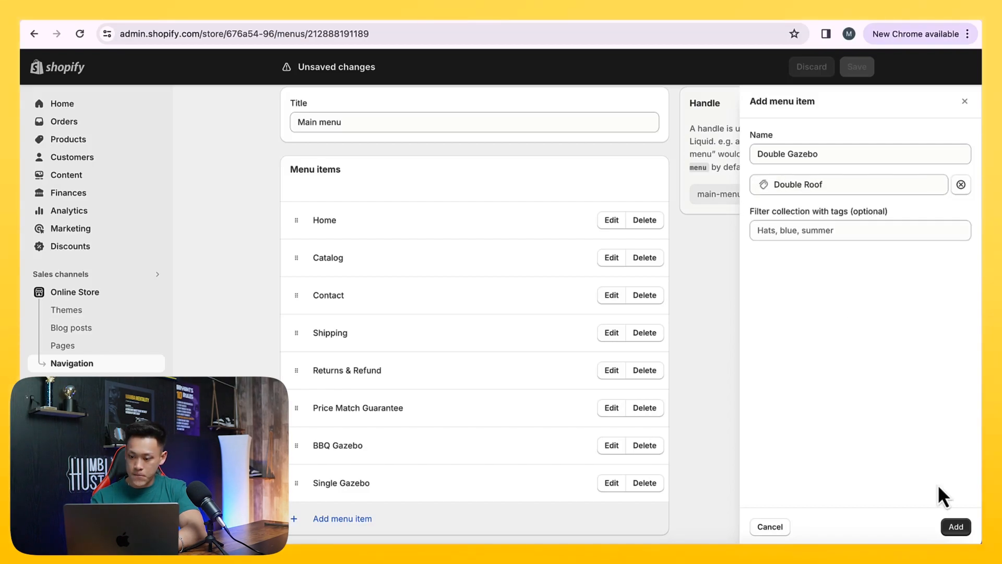
pyautogui.click(952, 524)
# Nest the BBQ Gazebo, Single Gazebo and Double Gazebo items under Catalog in that order and save the Main menu
pyautogui.moveTo(300, 465); pyautogui.dragTo(394, 271)
pyautogui.scroll(-2, 306, 434)
pyautogui.moveTo(306, 434); pyautogui.dragTo(373, 275)
pyautogui.moveTo(300, 299); pyautogui.dragTo(328, 216)
pyautogui.scroll(-2, 305, 468)
pyautogui.moveTo(301, 461); pyautogui.dragTo(337, 319)
pyautogui.scroll(1, 517, 296)
pyautogui.scroll(2, 337, 320)
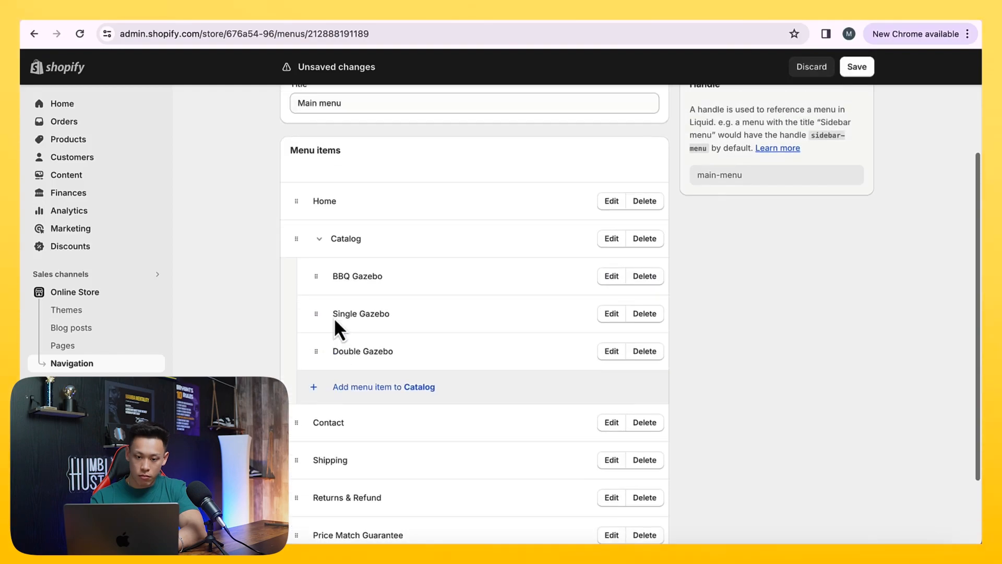
pyautogui.click(319, 236)
pyautogui.click(867, 67)
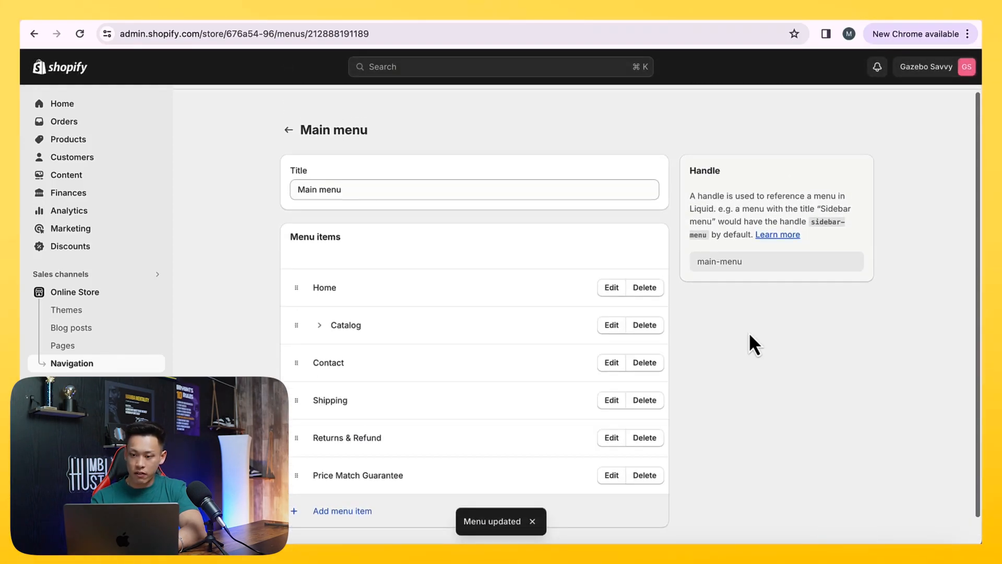
# Reload the live storefront and check its header links and the Catalog submenu
pyautogui.click(186, 18)
pyautogui.press('super+r')
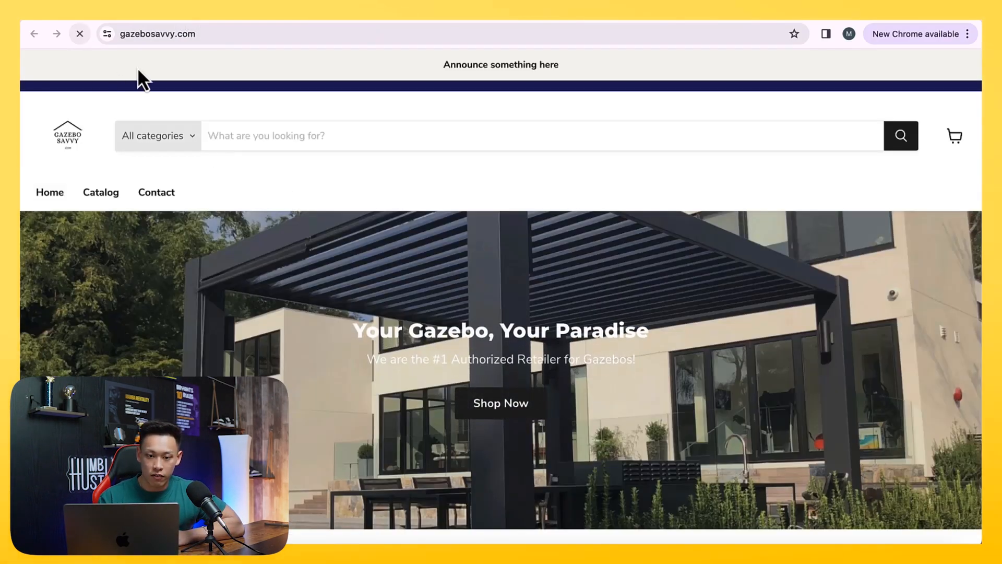
pyautogui.scroll(-1, 323, 289)
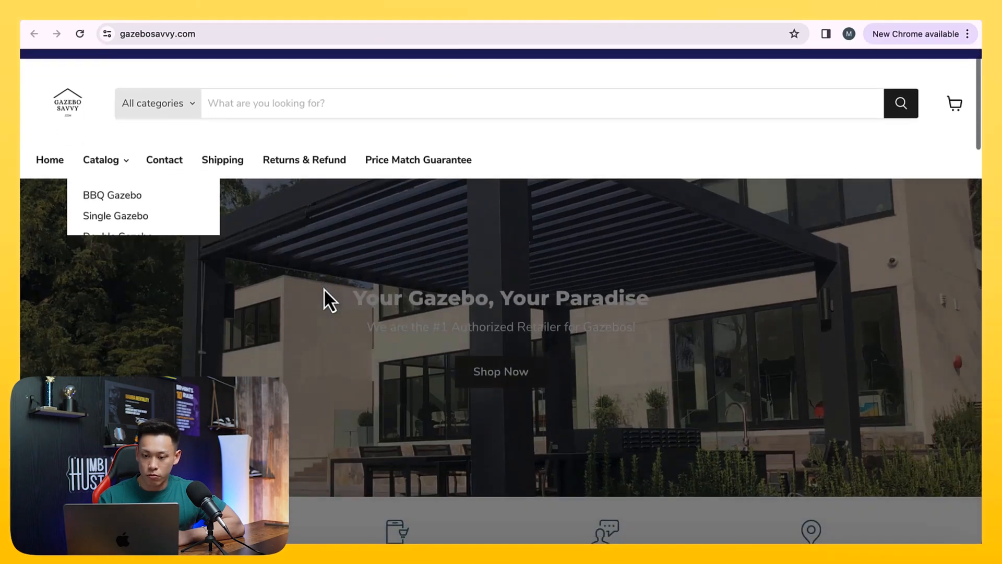
pyautogui.scroll(1, 323, 289)
pyautogui.moveTo(130, 214)
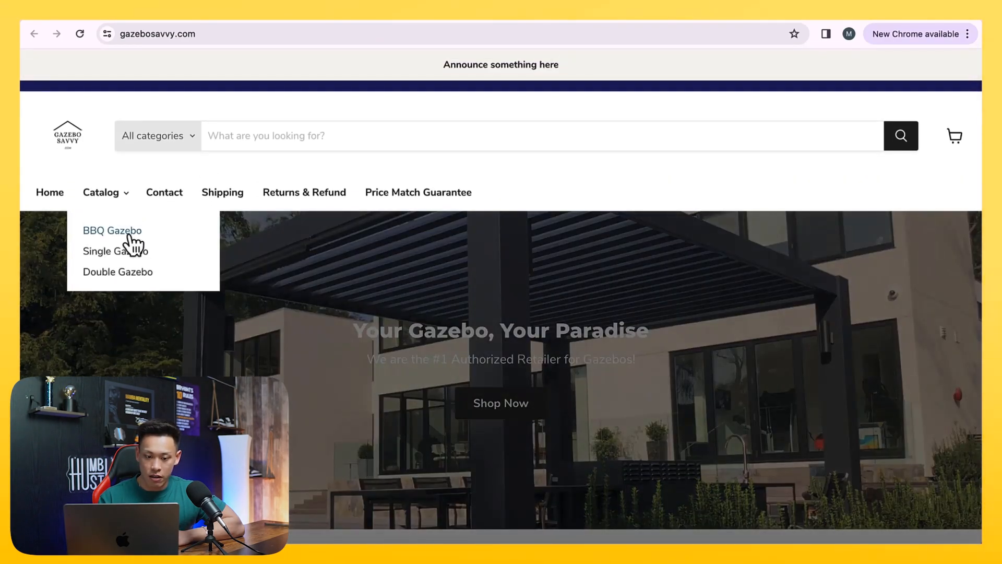
# Test the storefront's Catalog submenu links, including the BBQ Gazebo collection, its canopy product, and the Double and Single Gazebo entries
pyautogui.click(132, 232)
pyautogui.scroll(-2, 206, 331)
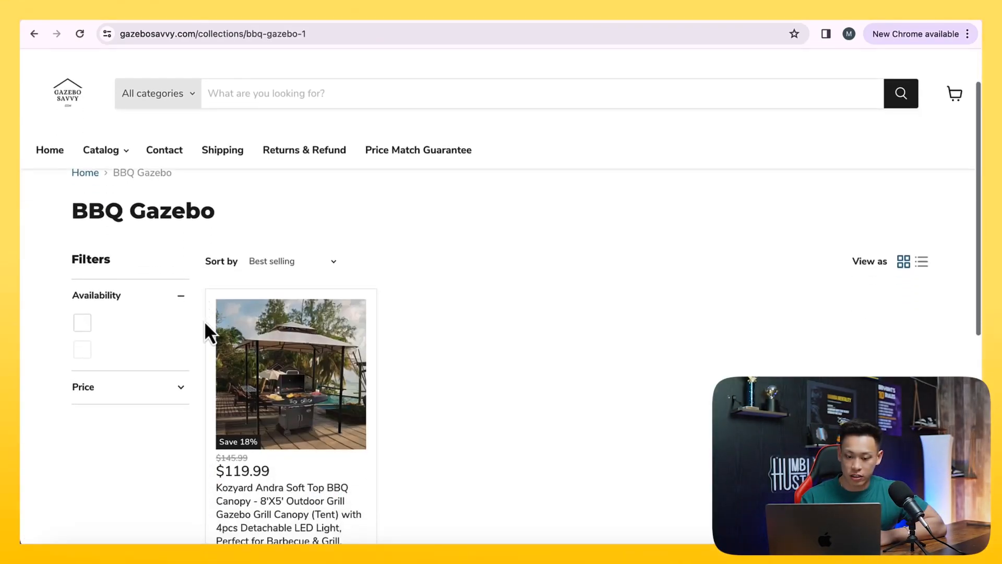
pyautogui.click(319, 514)
pyautogui.scroll(-5, 316, 510)
pyautogui.scroll(5, 315, 512)
pyautogui.moveTo(102, 202)
pyautogui.click(116, 269)
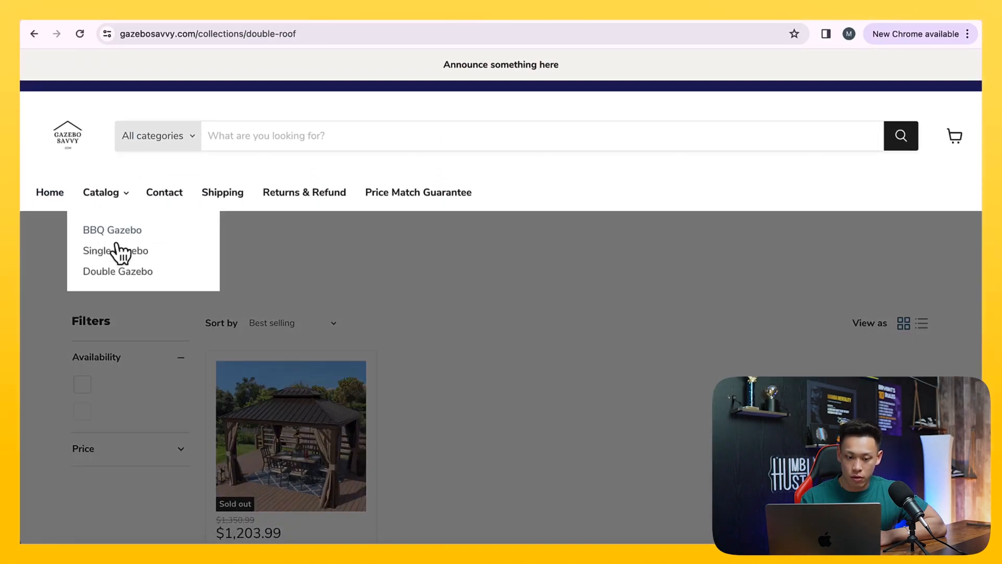
pyautogui.click(117, 253)
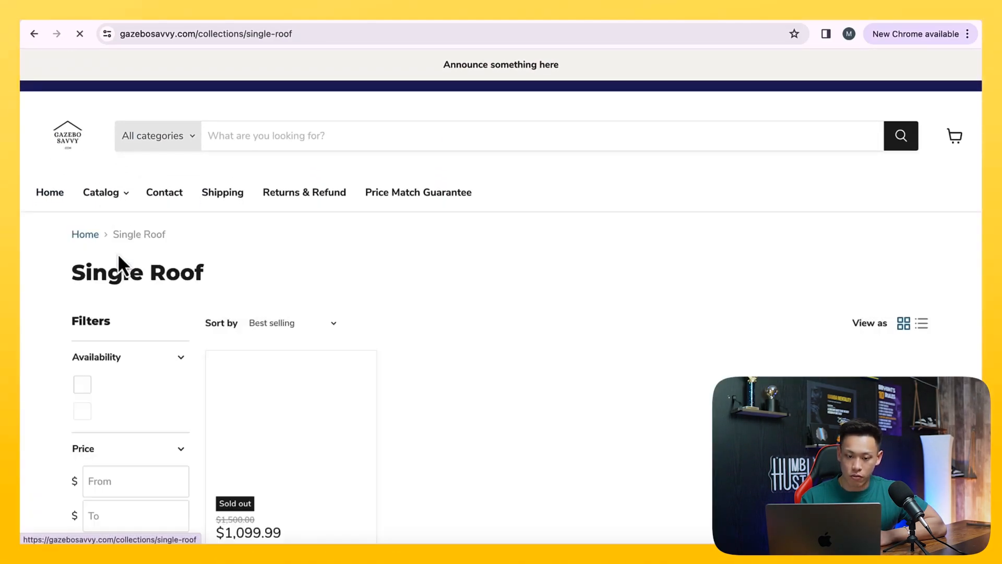
# Check the Contact and Shipping pages through the storefront's header links
pyautogui.click(161, 194)
pyautogui.scroll(-2, 268, 284)
pyautogui.scroll(2, 251, 251)
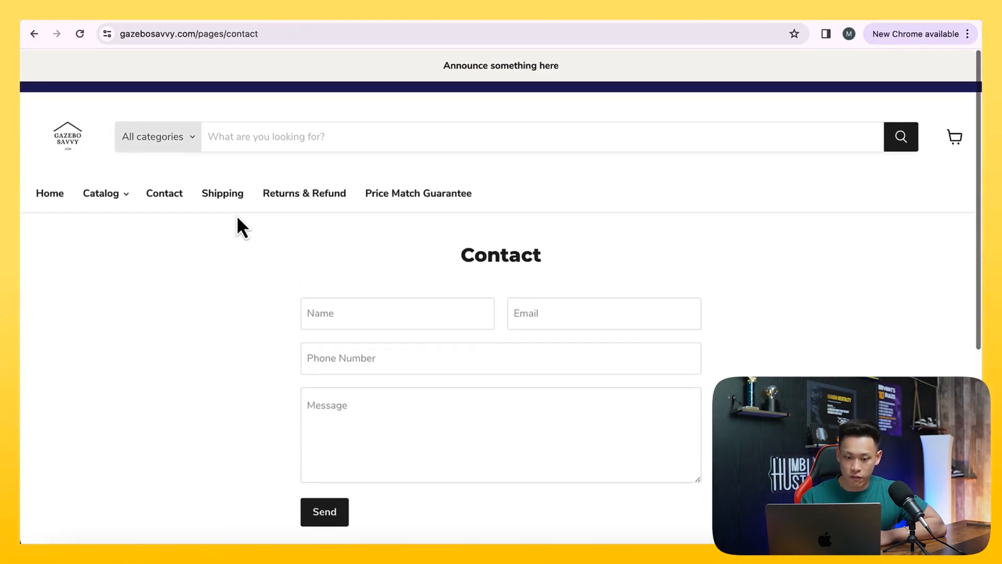
pyautogui.click(229, 194)
pyautogui.scroll(-15, 291, 313)
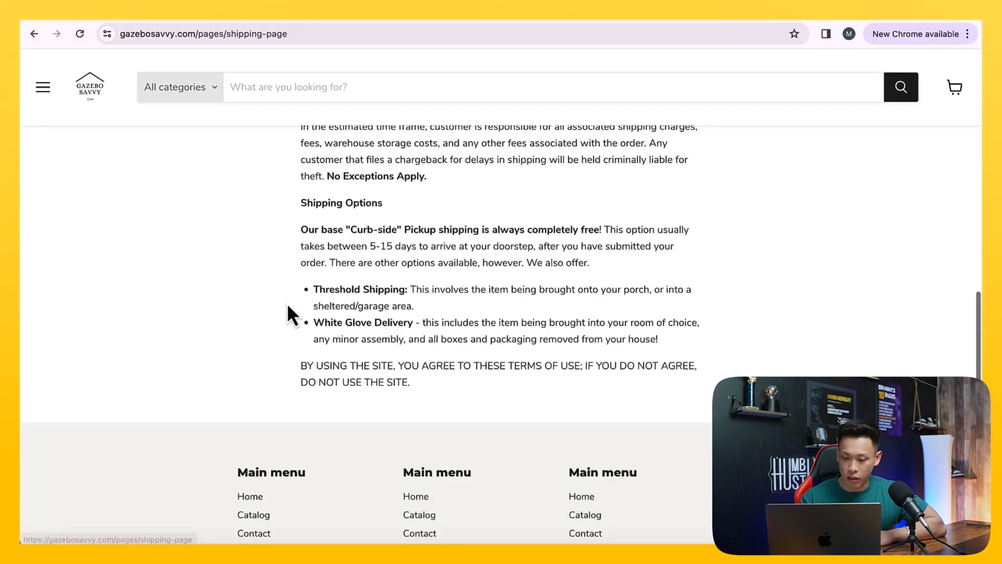
pyautogui.scroll(15, 291, 316)
# Open the Returns & Refund page from the storefront header and review its policy text and contact details
pyautogui.click(298, 197)
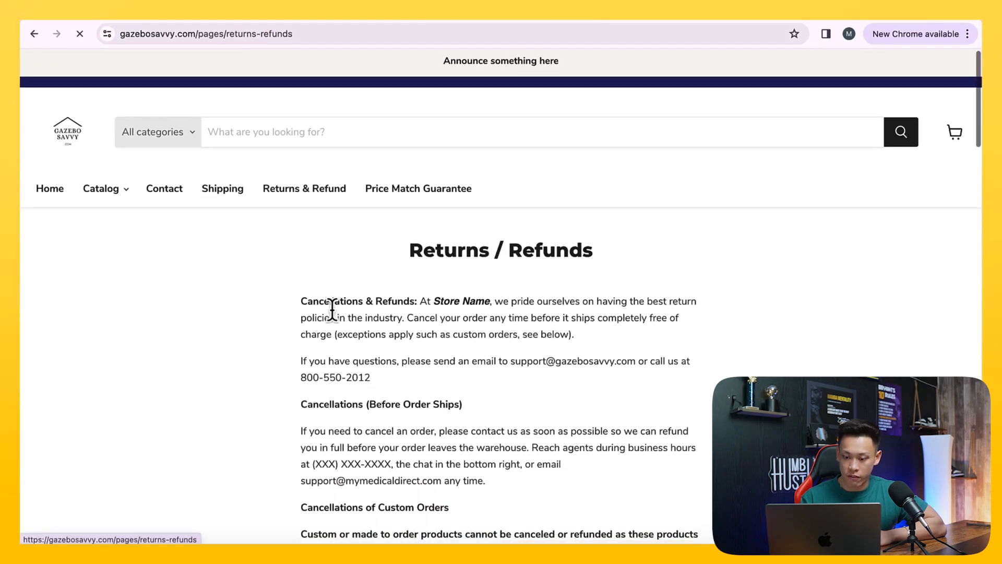
pyautogui.scroll(-5, 331, 313)
pyautogui.scroll(4, 365, 308)
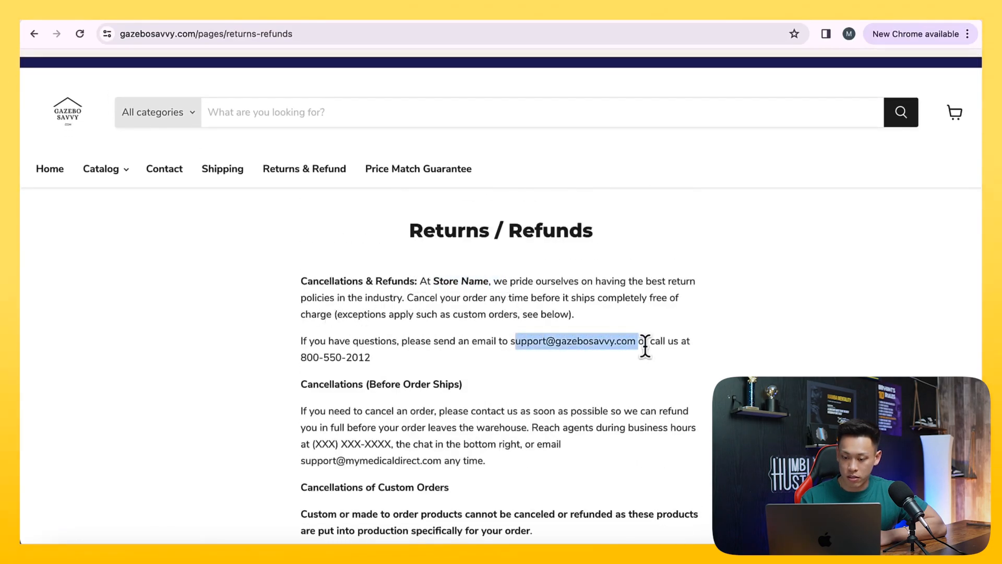
pyautogui.scroll(-10, 647, 348)
pyautogui.scroll(10, 489, 219)
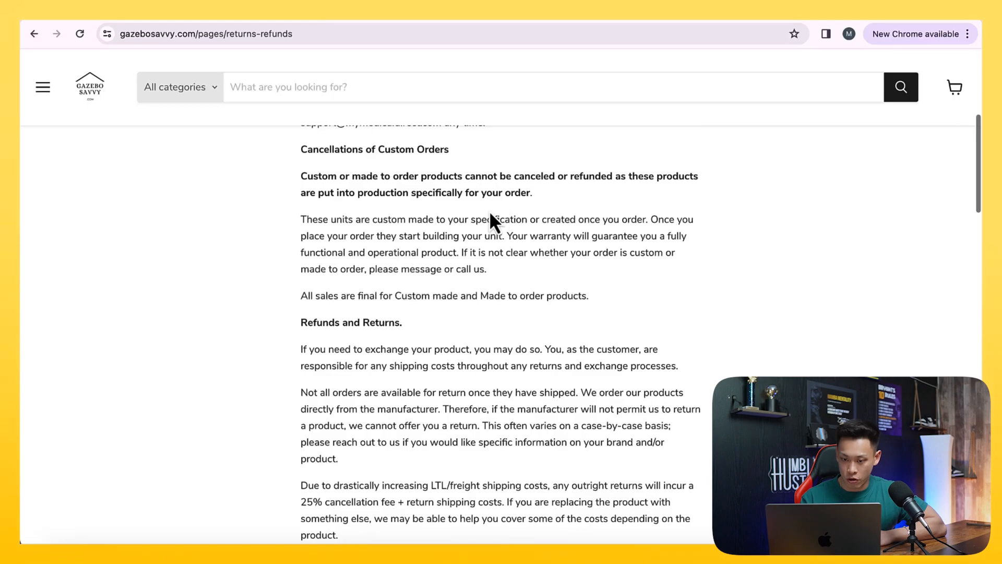
# Review the Price Match Guarantee page on the storefront and return to the home page to look over its sections
pyautogui.click(427, 195)
pyautogui.scroll(-10, 432, 308)
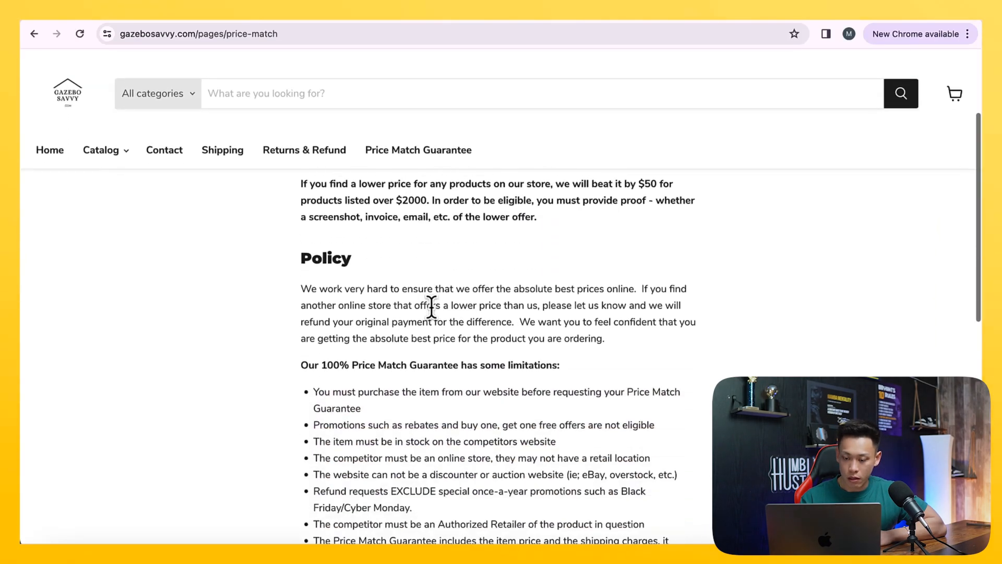
pyautogui.scroll(10, 435, 319)
pyautogui.click(50, 192)
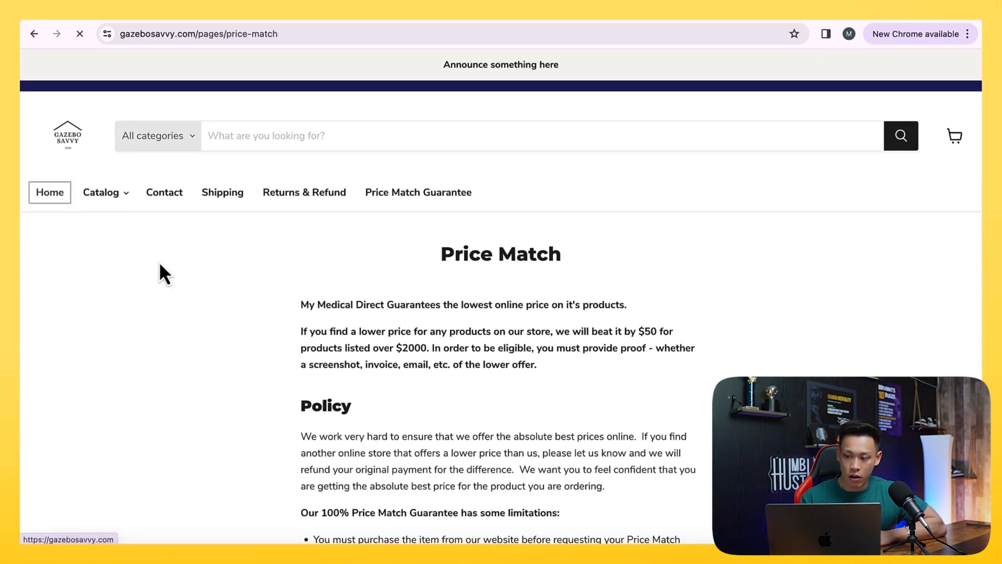
pyautogui.scroll(-10, 206, 303)
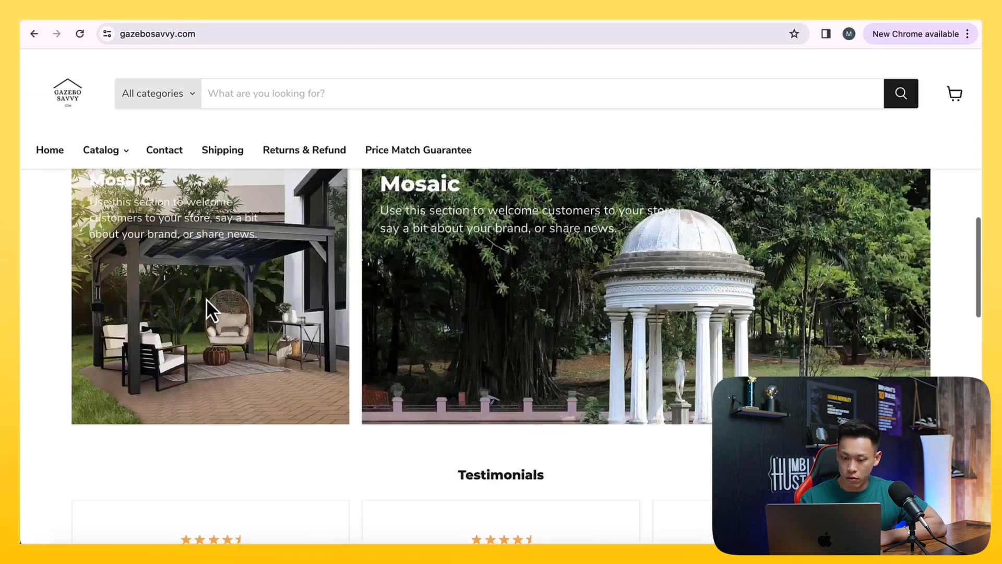
# Return from the storefront to the Shopify admin and open the live empire-theme-v11 theme for customizing
pyautogui.scroll(-10, 208, 308)
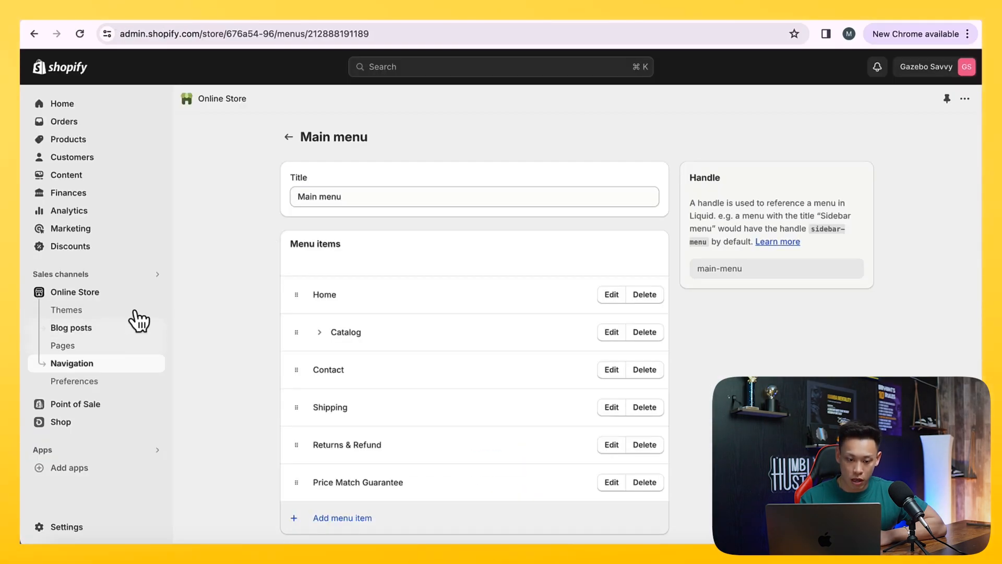
pyautogui.click(131, 313)
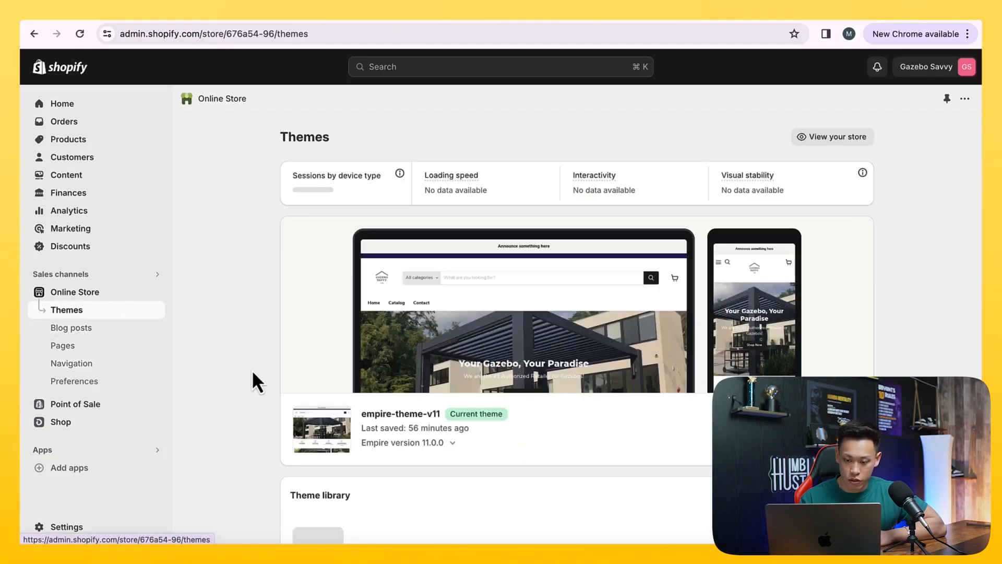
pyautogui.click(831, 432)
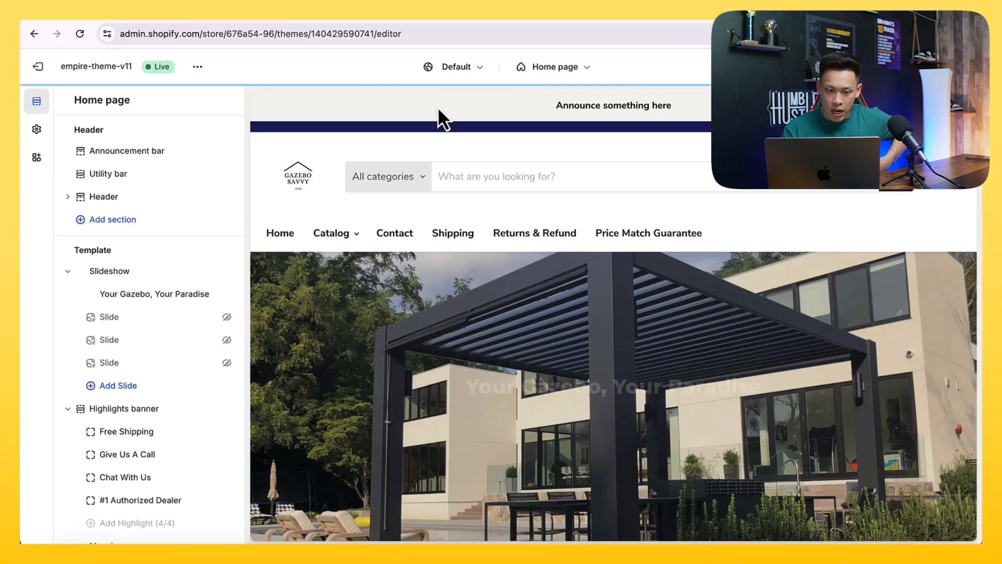
# Set the announcement bar text to "Gazebo Paradise - Find The Best Gazebo Deals Here - PRICE MATCH GUARANTEED!" and save the theme
pyautogui.click(438, 110)
pyautogui.tripleClick(144, 235)
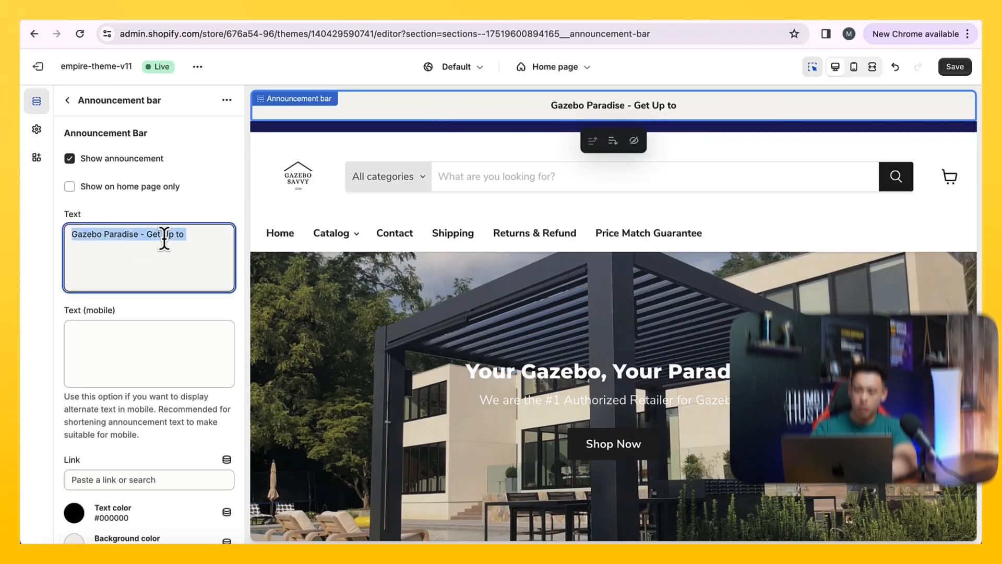
pyautogui.press('BackSpace')
pyautogui.write('Gaz')
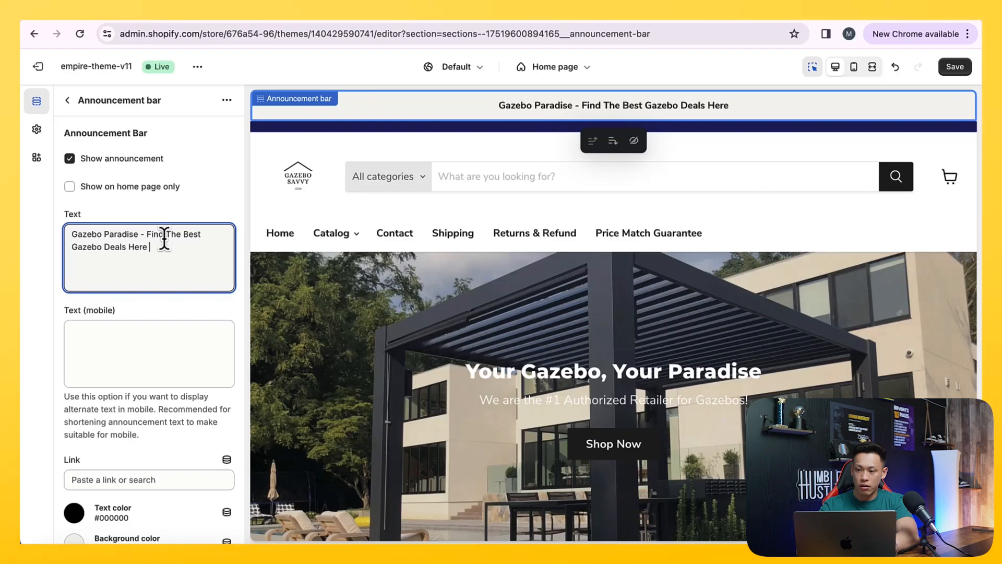
pyautogui.write('UARANTEED!')
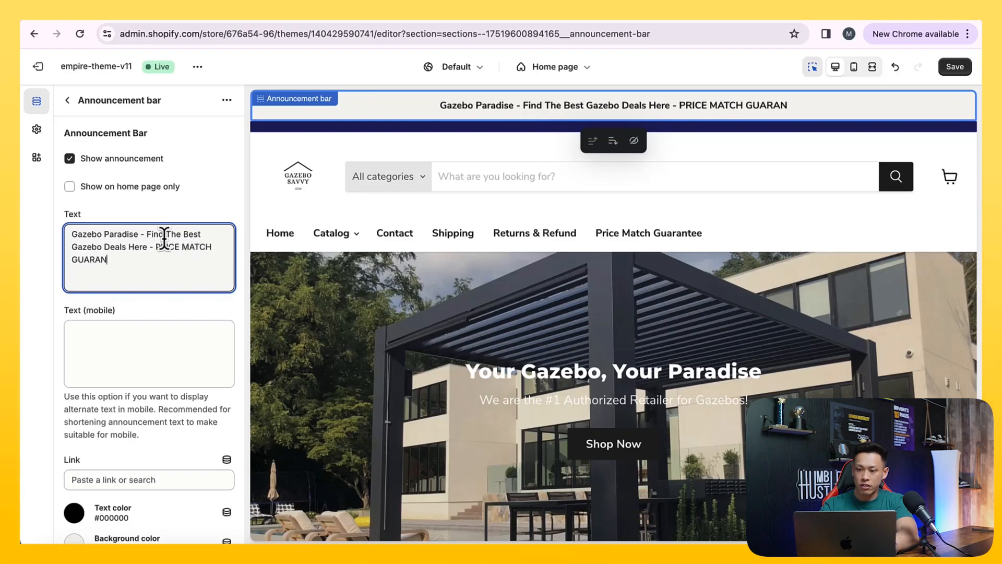
pyautogui.click(955, 69)
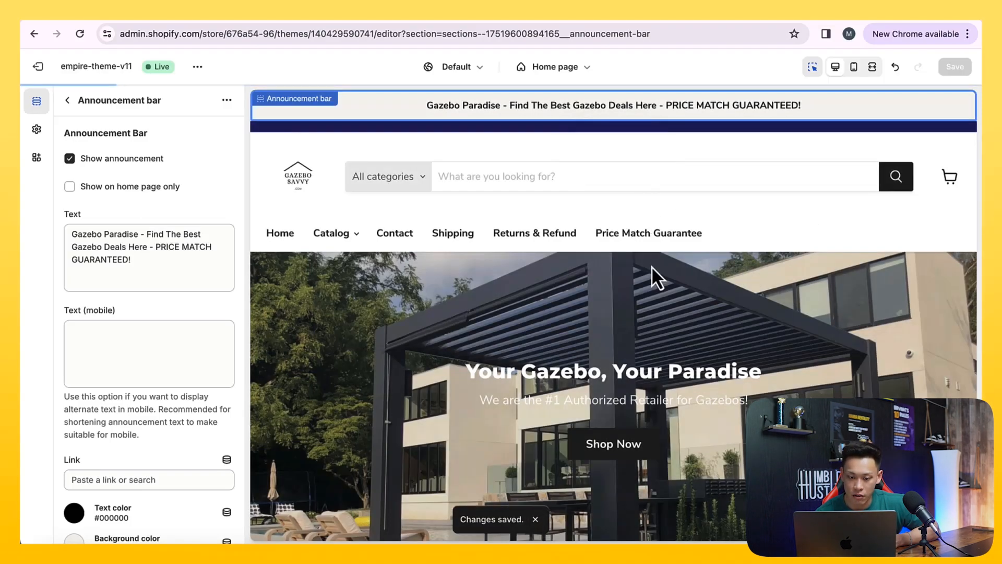
# Review the home page preview down to the footer and select its first Main menu block
pyautogui.scroll(-1, 651, 265)
pyautogui.scroll(-10, 647, 257)
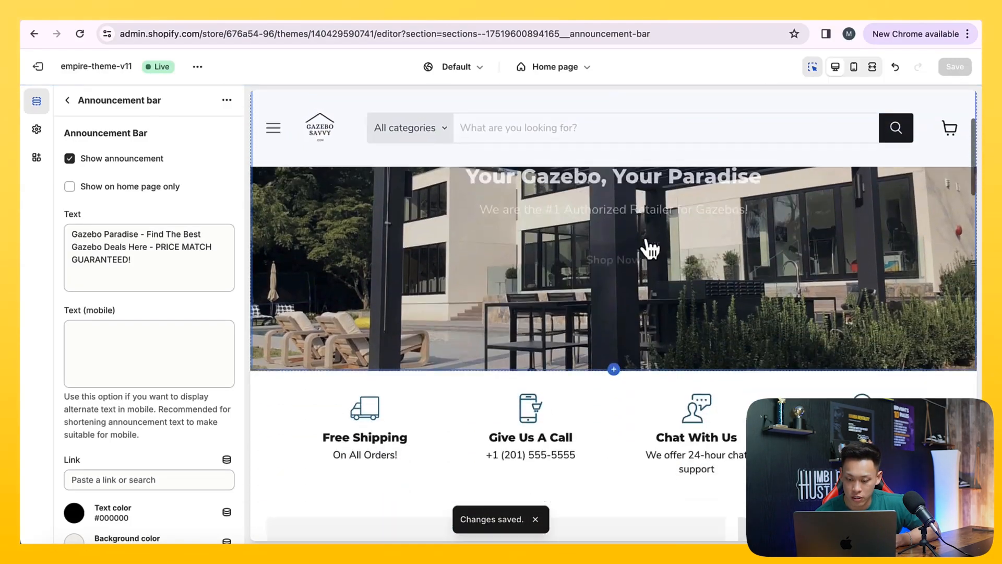
pyautogui.scroll(-15, 650, 249)
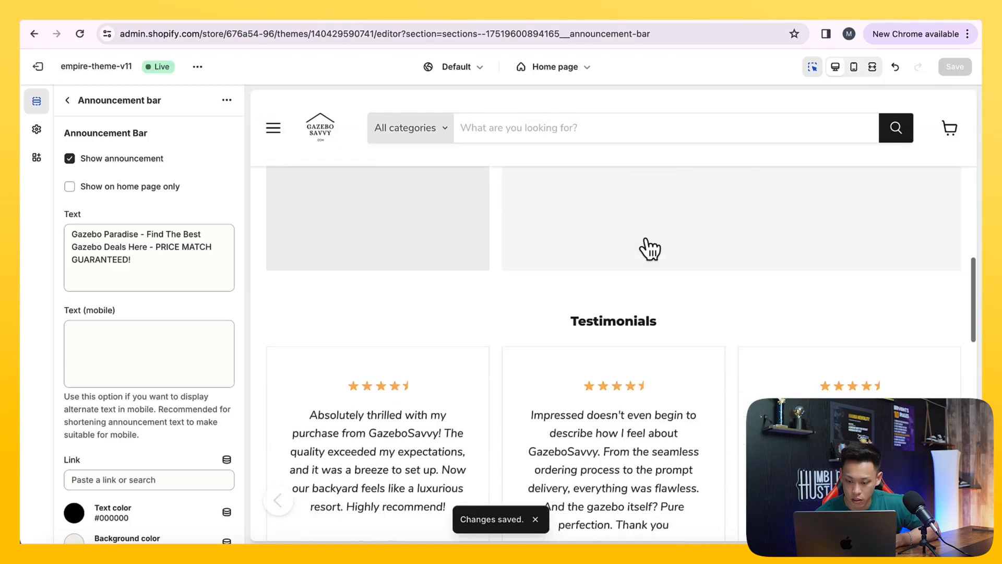
pyautogui.scroll(-3, 649, 246)
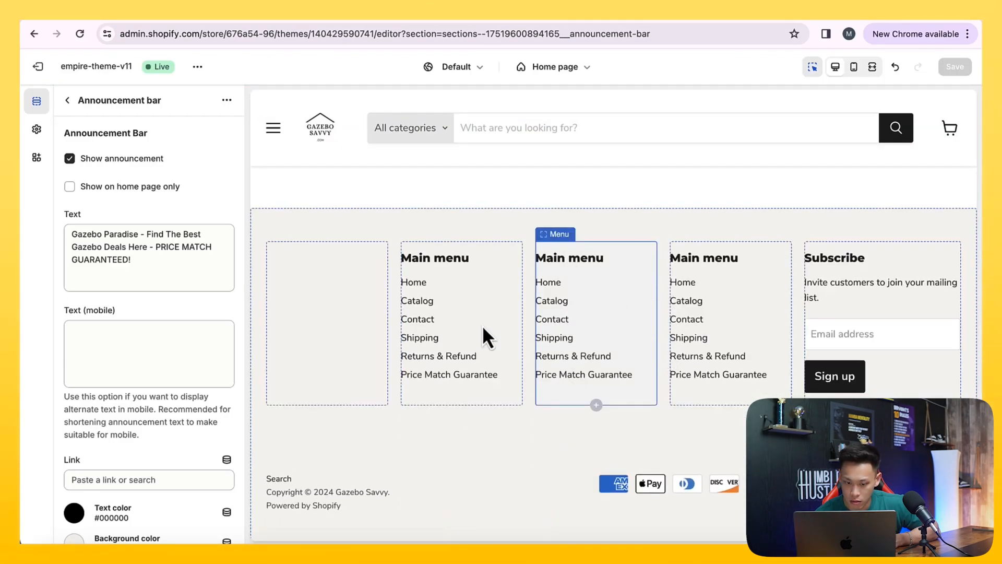
pyautogui.click(440, 338)
# Search Google for "gazebo" and open the PURPLE LEAF 12' x 14' Sunroom Hardtop Gazebo listing from the Shopping results
pyautogui.click(201, 18)
pyautogui.scroll(-10, 433, 306)
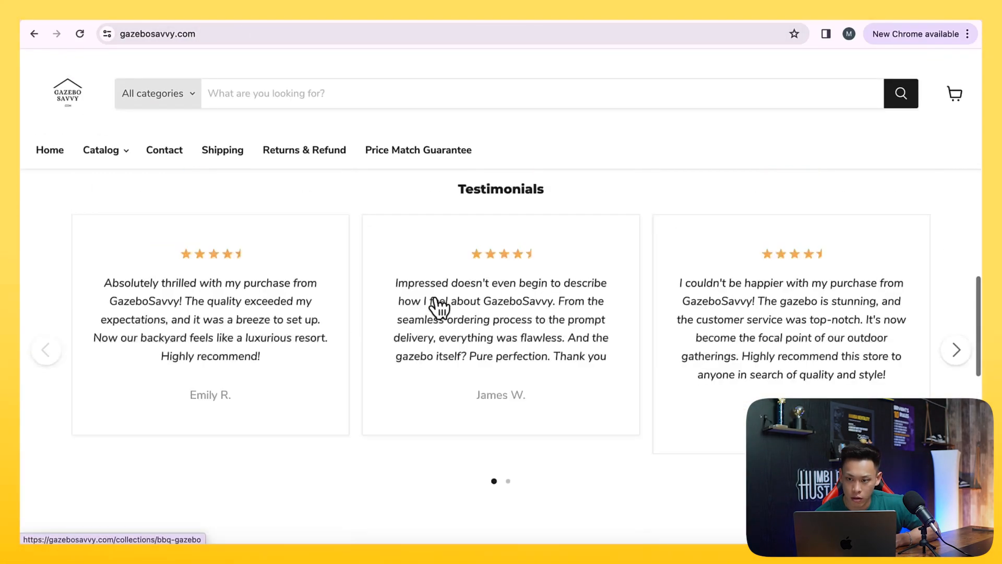
pyautogui.scroll(4, 449, 208)
pyautogui.click(460, 36)
pyautogui.write('gazebo')
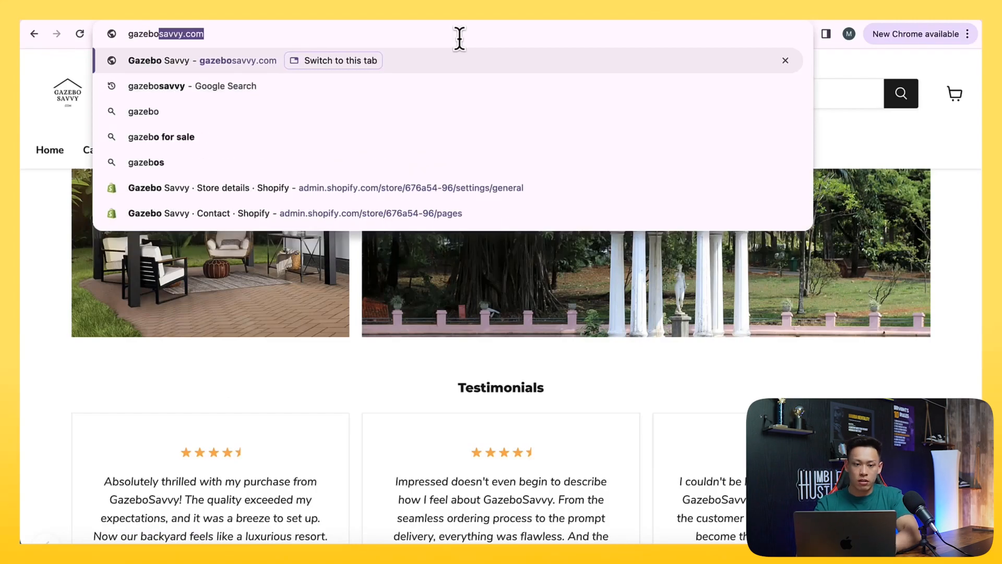
pyautogui.press('Return')
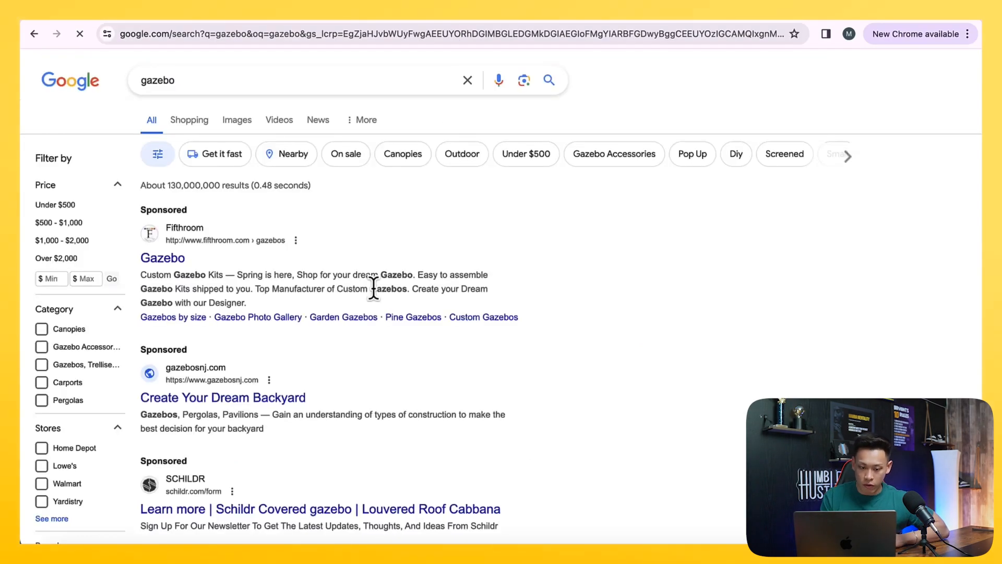
pyautogui.scroll(-1, 377, 291)
pyautogui.click(191, 102)
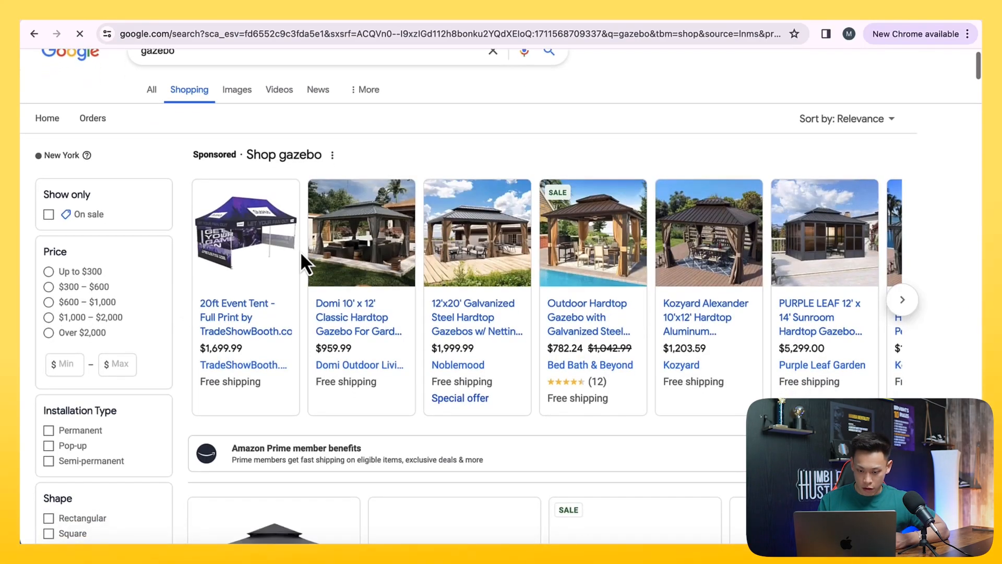
pyautogui.click(382, 340)
pyautogui.click(196, 21)
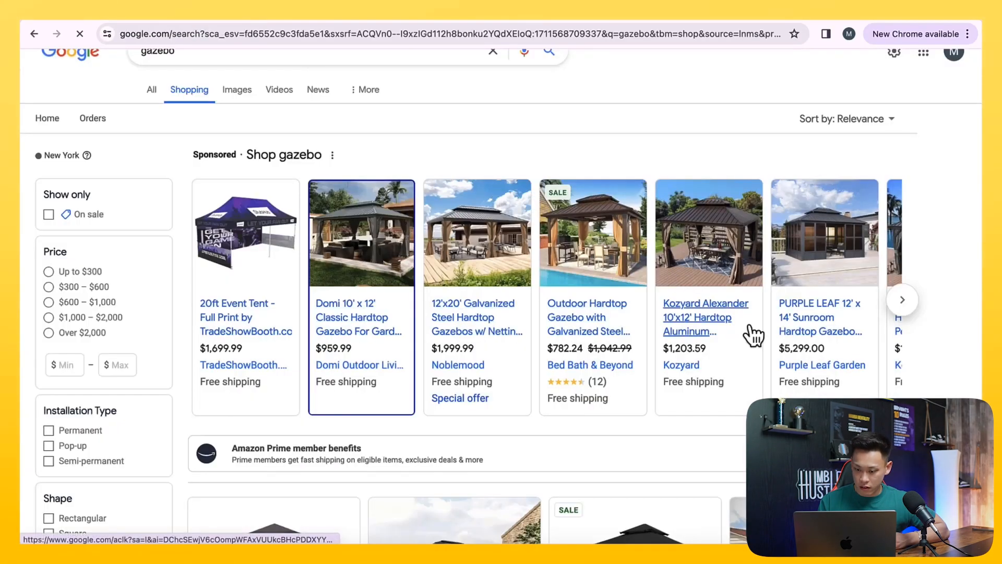
pyautogui.click(831, 325)
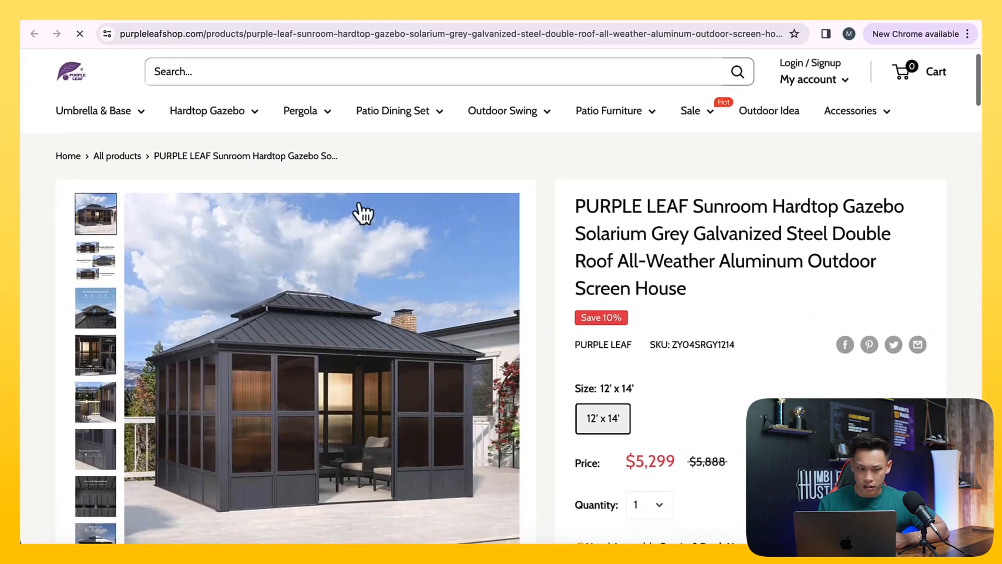
# Examine the PURPLE LEAF product page down to its footer's Information, Customer Service and About the Shop columns
pyautogui.scroll(-15, 358, 203)
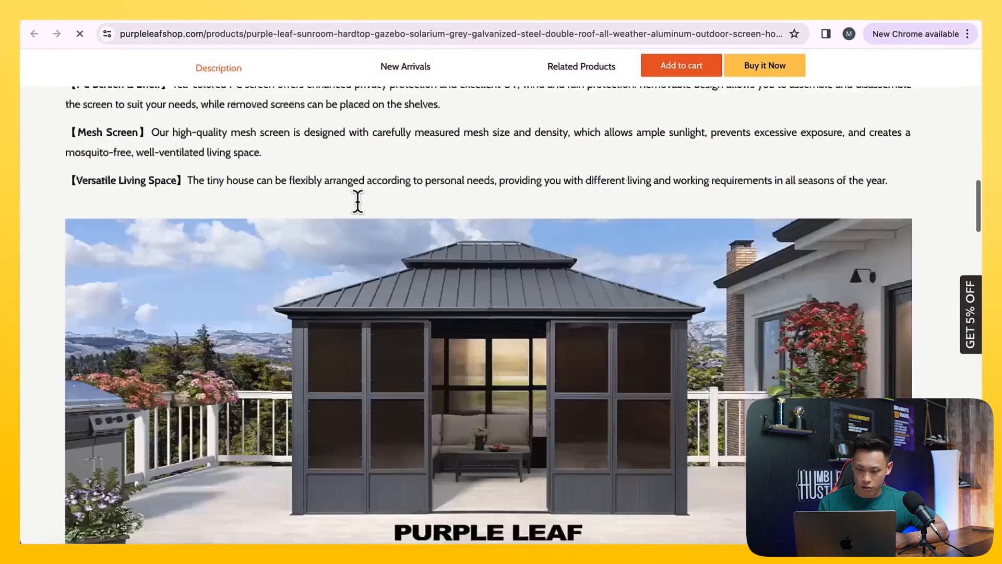
pyautogui.scroll(-10, 359, 202)
pyautogui.click(657, 151)
pyautogui.scroll(-10, 602, 336)
pyautogui.scroll(2, 605, 340)
pyautogui.moveTo(372, 226); pyautogui.dragTo(459, 397)
pyautogui.moveTo(567, 229); pyautogui.dragTo(619, 354)
pyautogui.moveTo(52, 229); pyautogui.dragTo(171, 340)
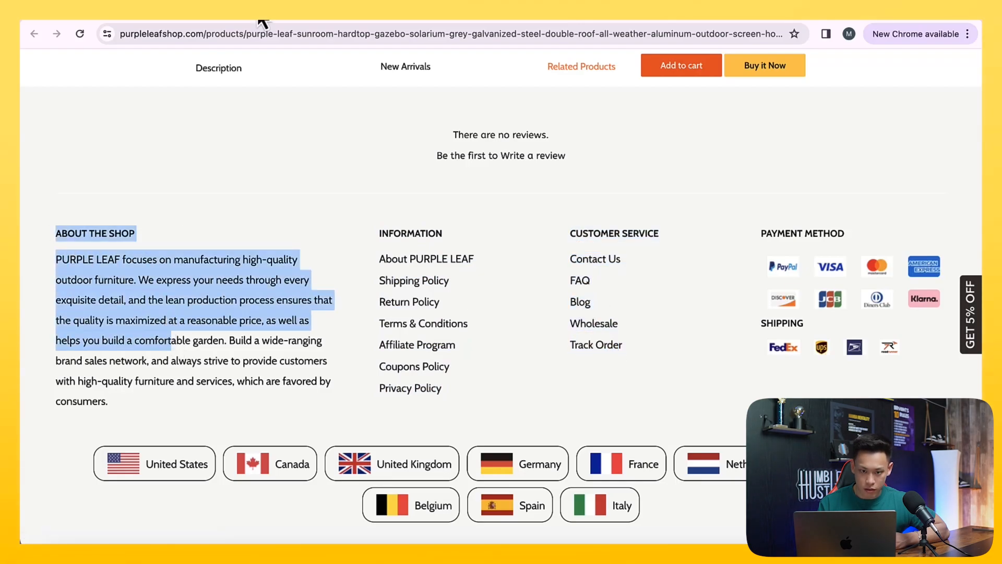
# Back in the theme editor, hide the Social accounts block in the footer
pyautogui.click(137, 22)
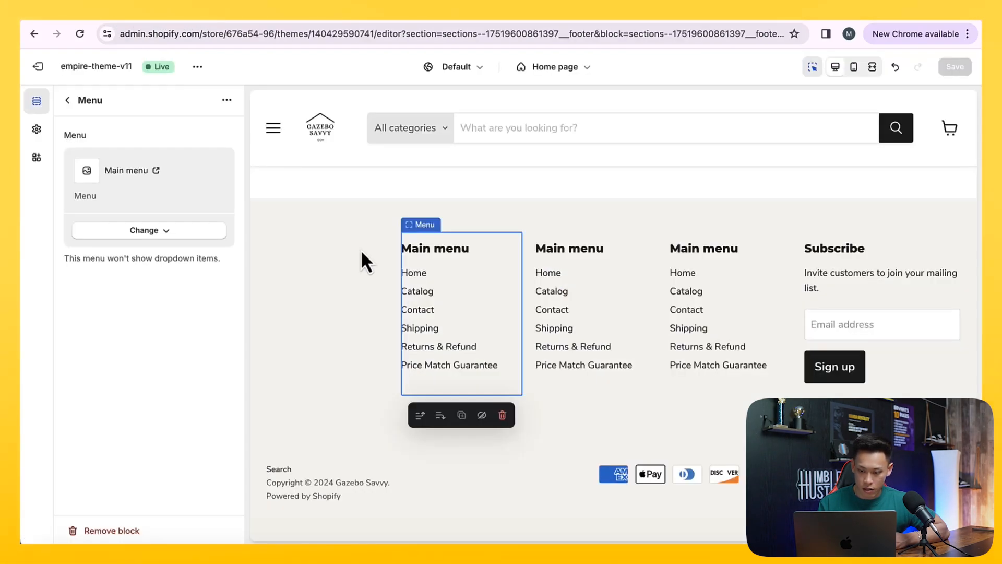
pyautogui.click(333, 299)
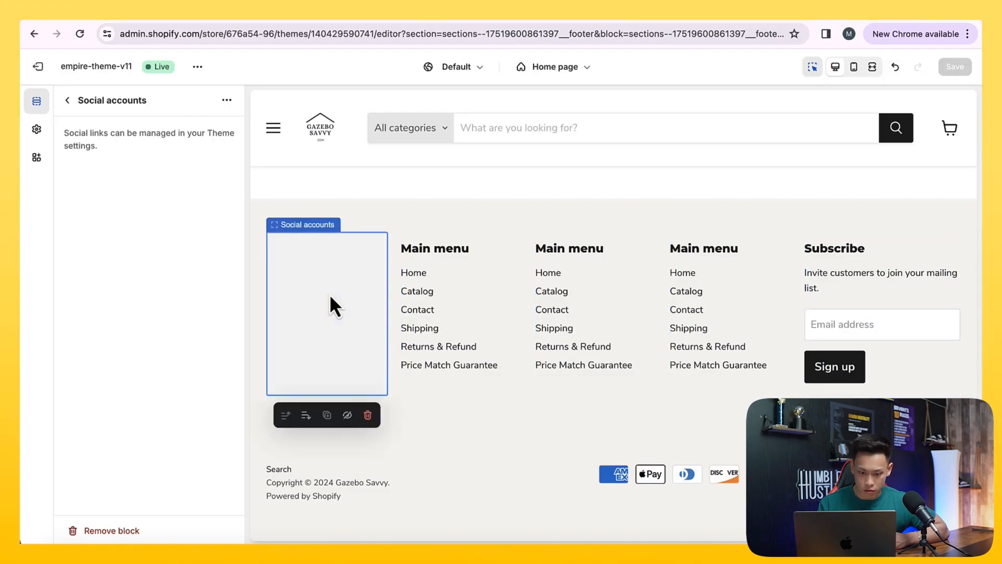
pyautogui.click(66, 101)
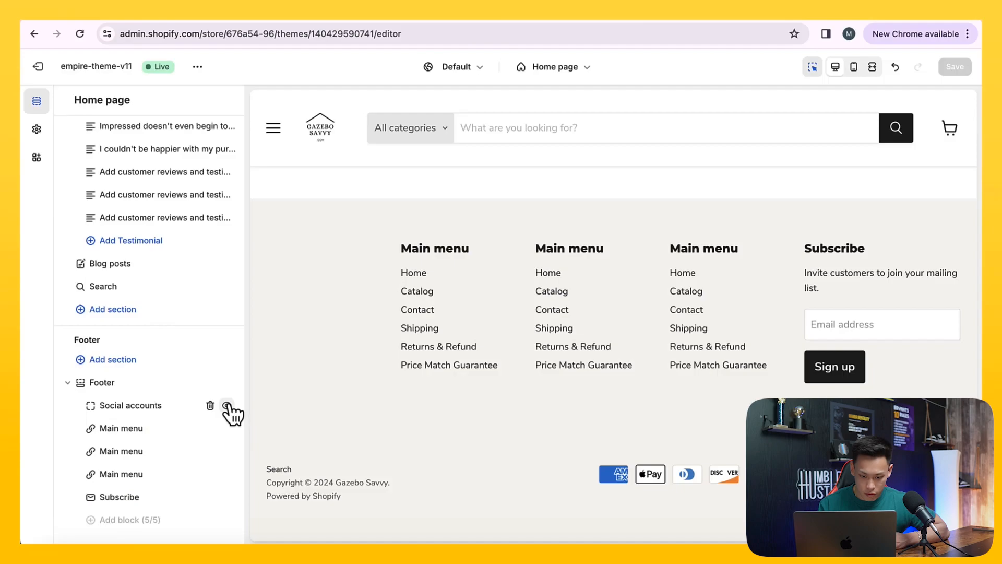
pyautogui.click(227, 406)
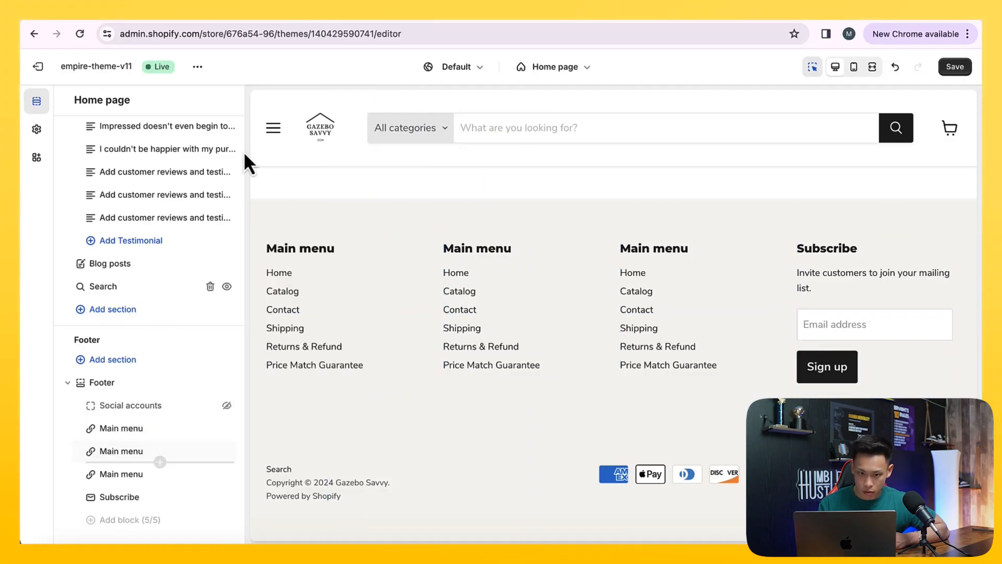
# Compare with the PURPLE LEAF footer, and try Footer menu in the first footer menu block before reselecting Main menu
pyautogui.click(208, 16)
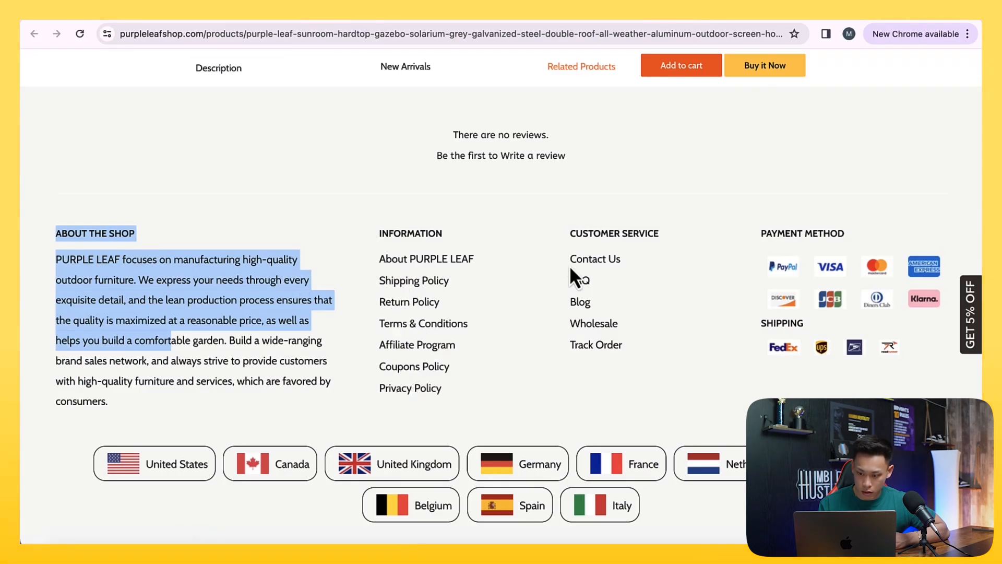
pyautogui.click(132, 21)
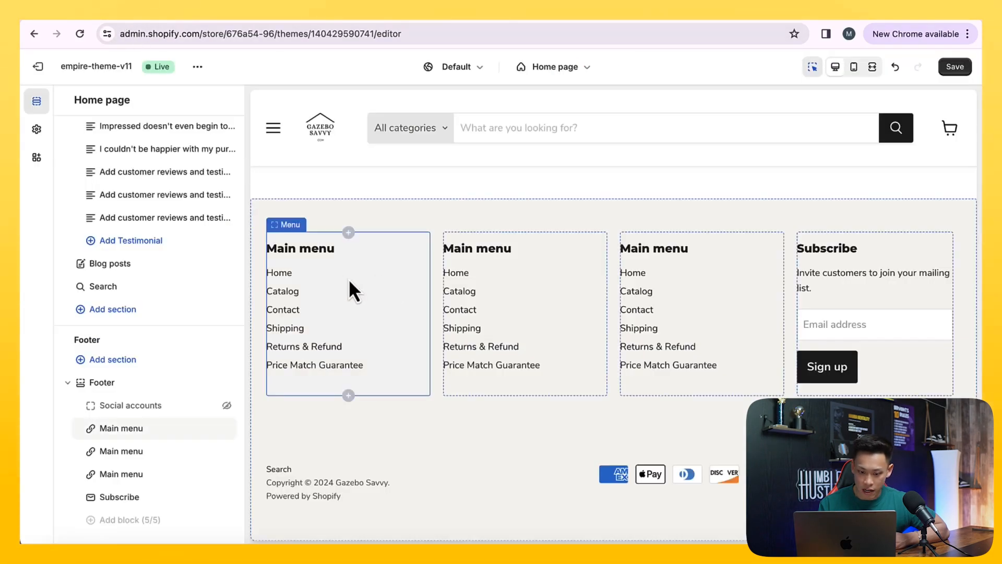
pyautogui.moveTo(209, 430)
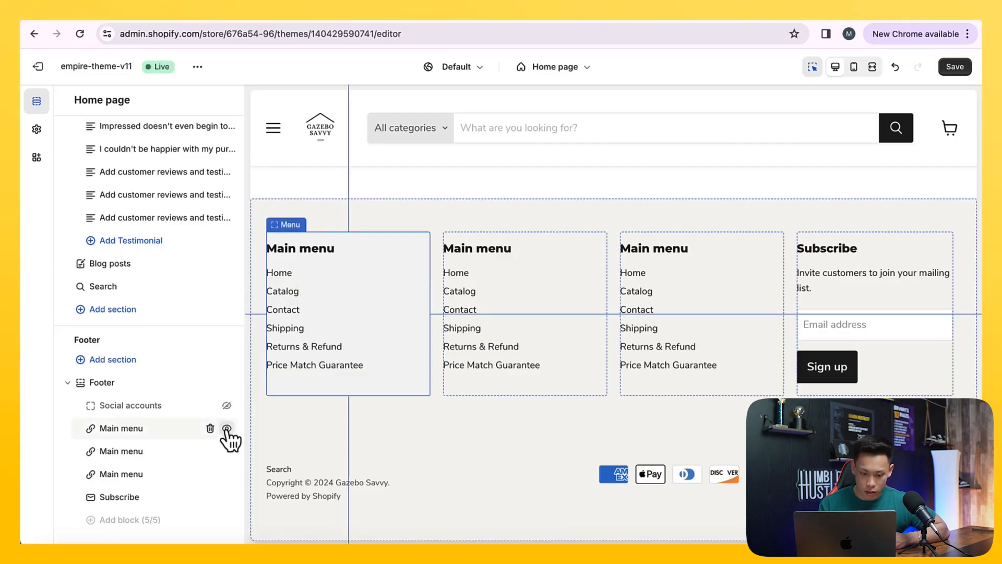
pyautogui.click(174, 431)
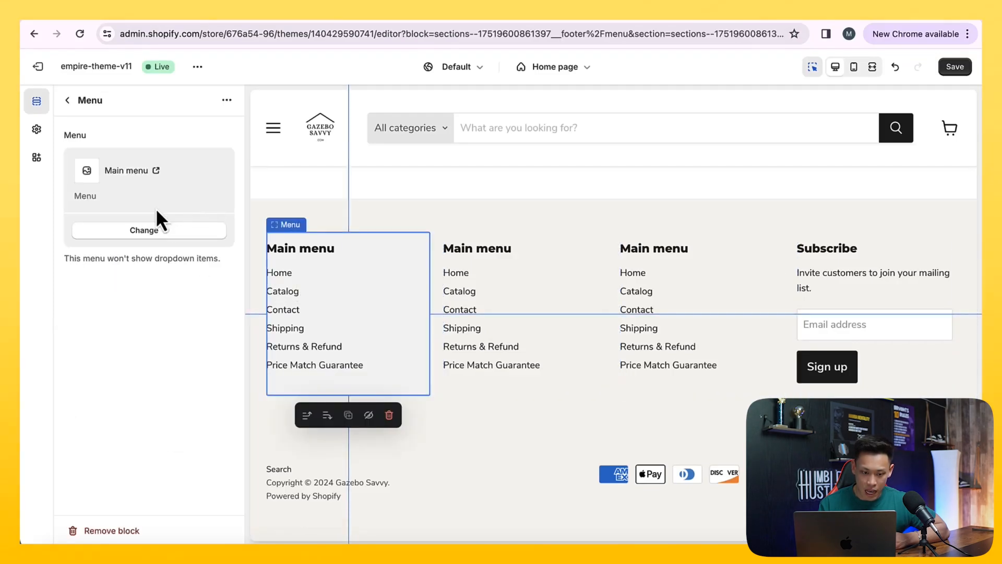
pyautogui.click(147, 233)
pyautogui.click(169, 257)
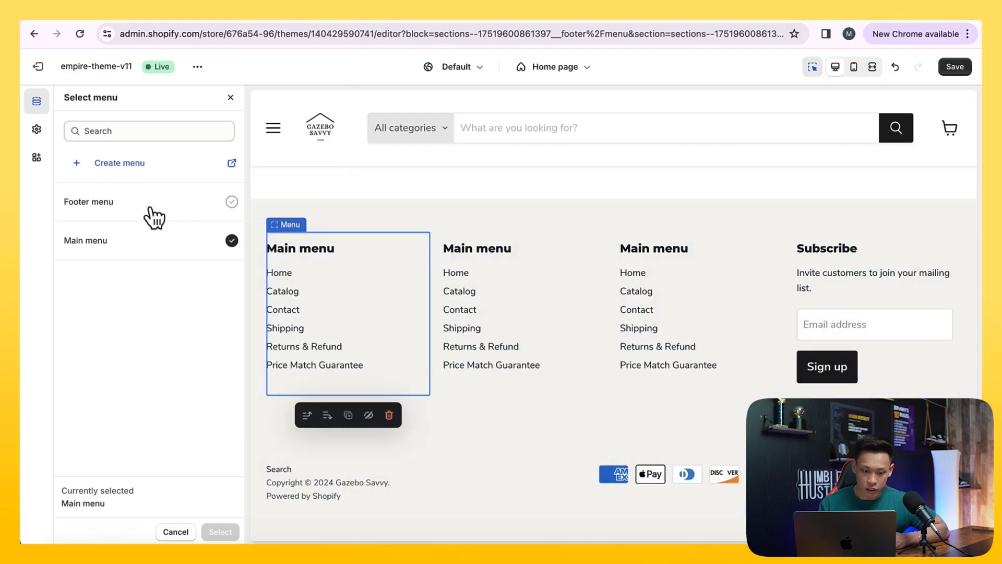
pyautogui.click(154, 216)
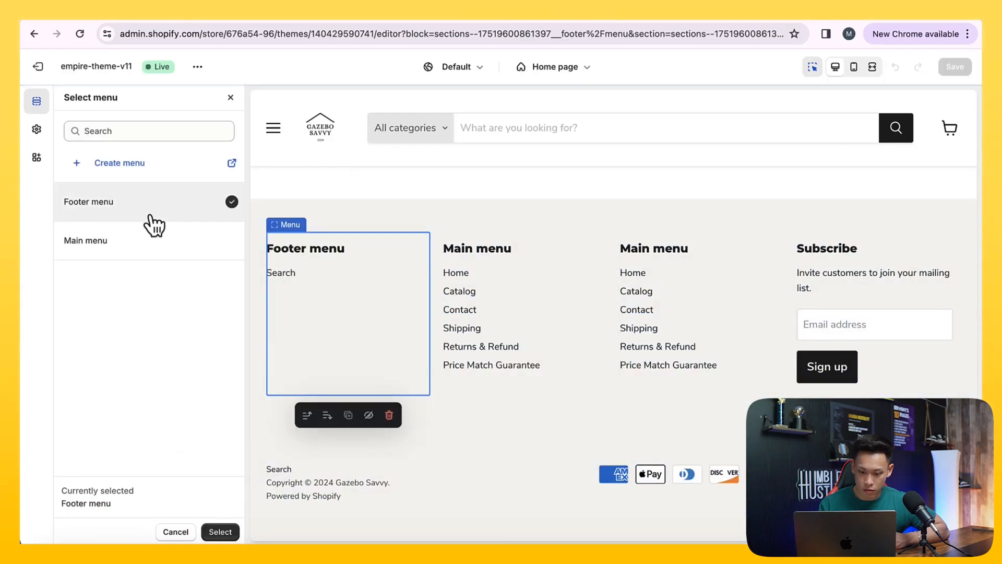
pyautogui.click(157, 244)
# Leave the theme editor discarding unsaved changes, and start a new navigation menu titled Customer Service
pyautogui.click(36, 67)
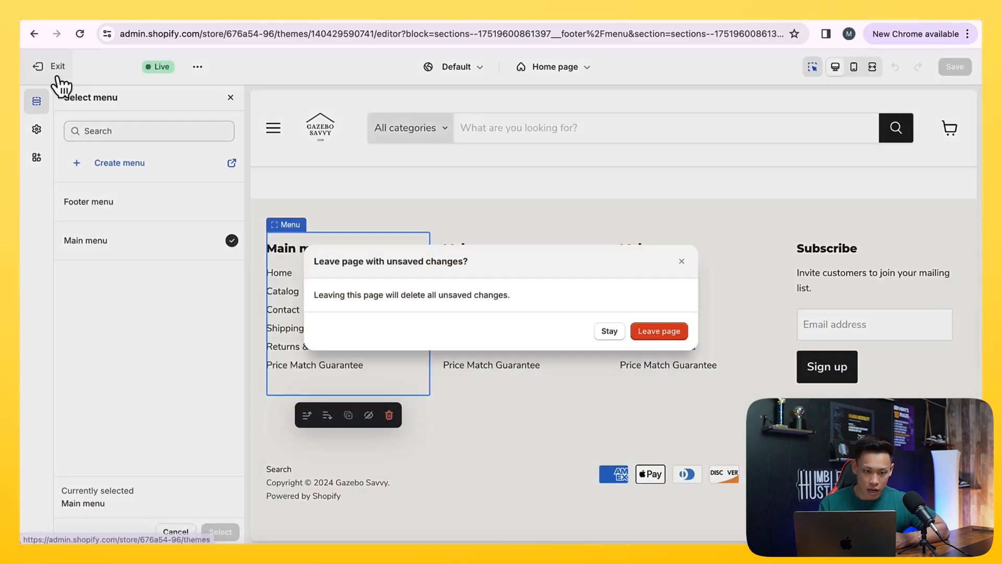
pyautogui.click(676, 335)
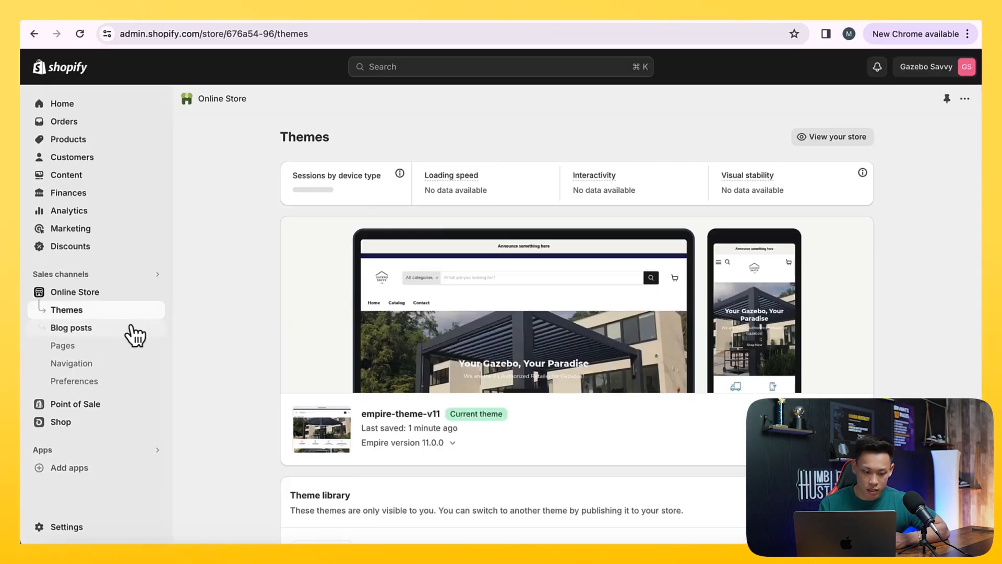
pyautogui.click(73, 363)
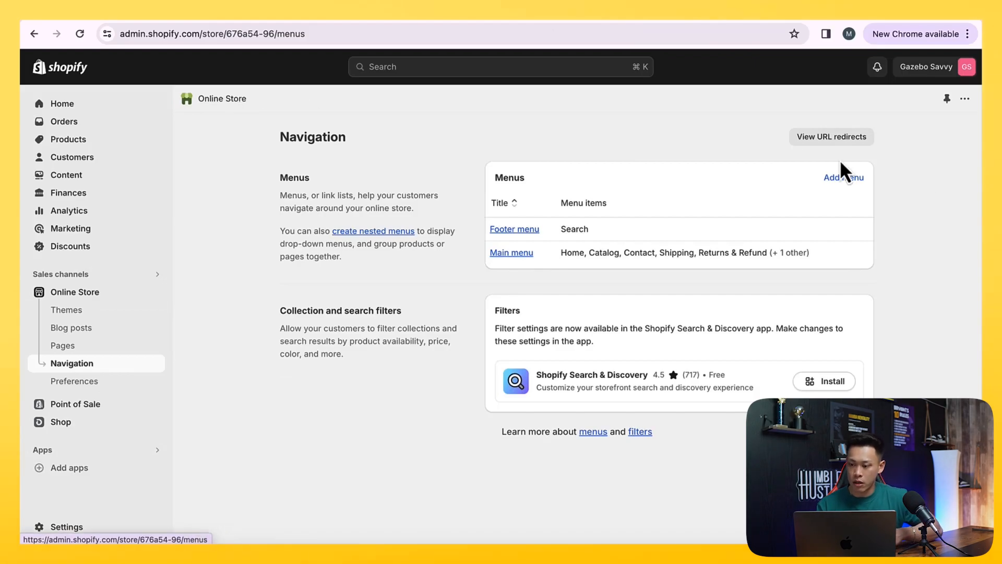
pyautogui.click(843, 177)
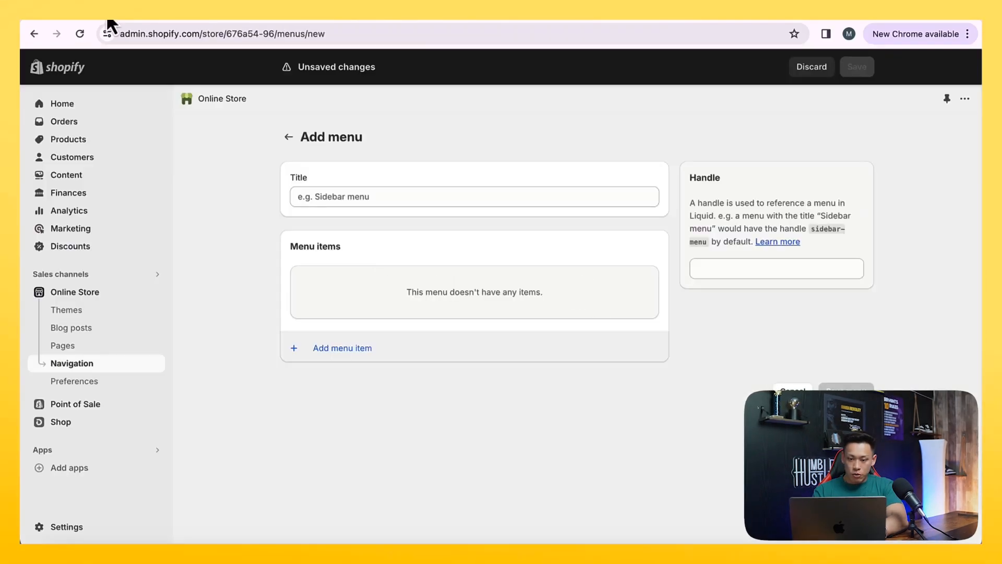
pyautogui.click(380, 197)
pyautogui.write('Customer Service')
# Add a Contact Us item linked to the Home page to the Customer Service menu
pyautogui.click(364, 349)
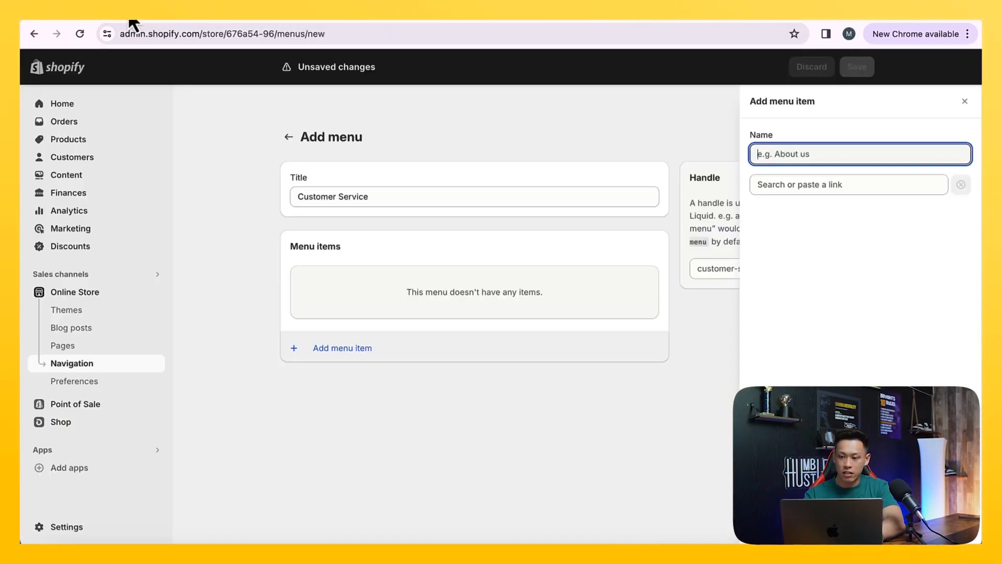
pyautogui.write('Contact Us')
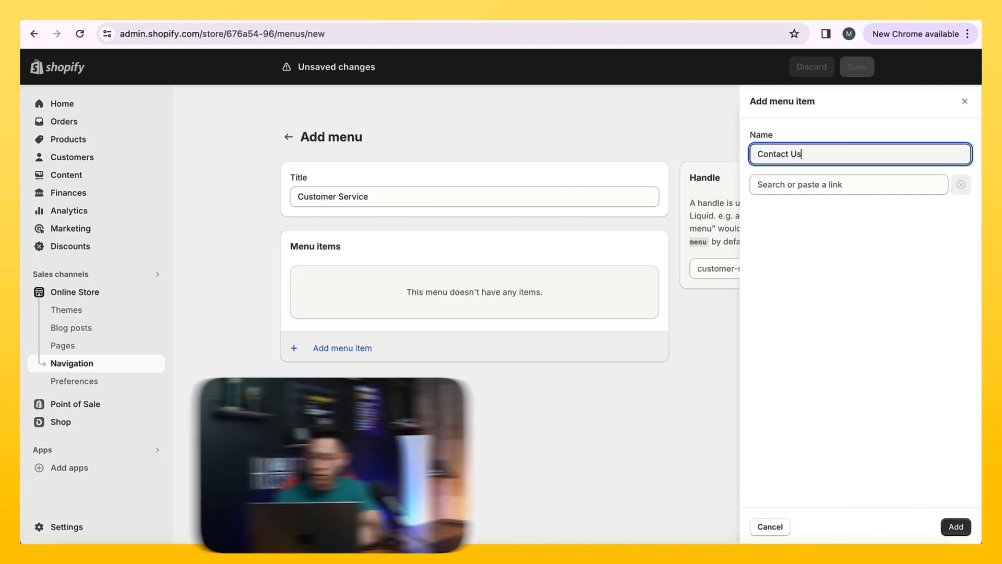
pyautogui.click(955, 529)
pyautogui.click(833, 184)
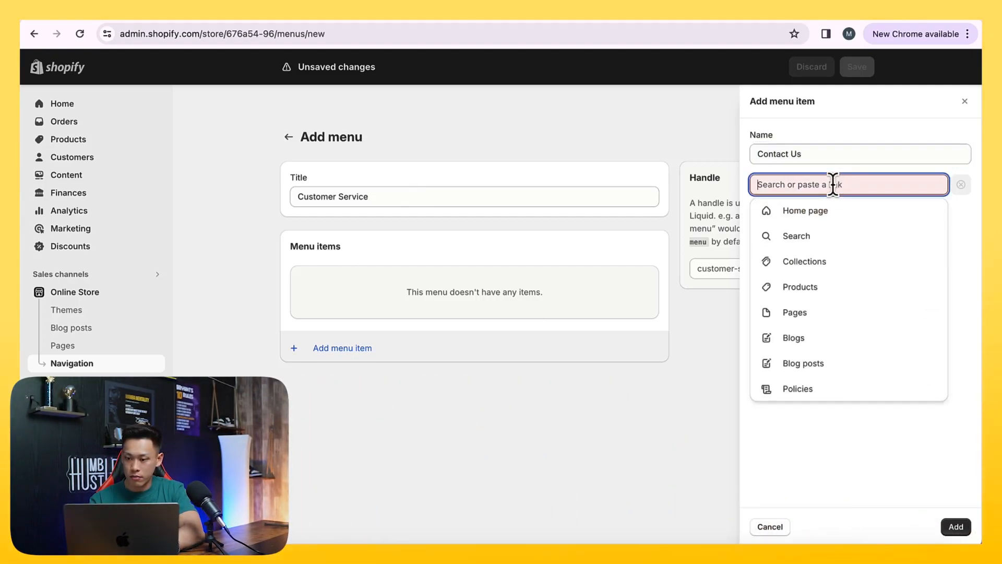
pyautogui.click(831, 209)
pyautogui.click(963, 525)
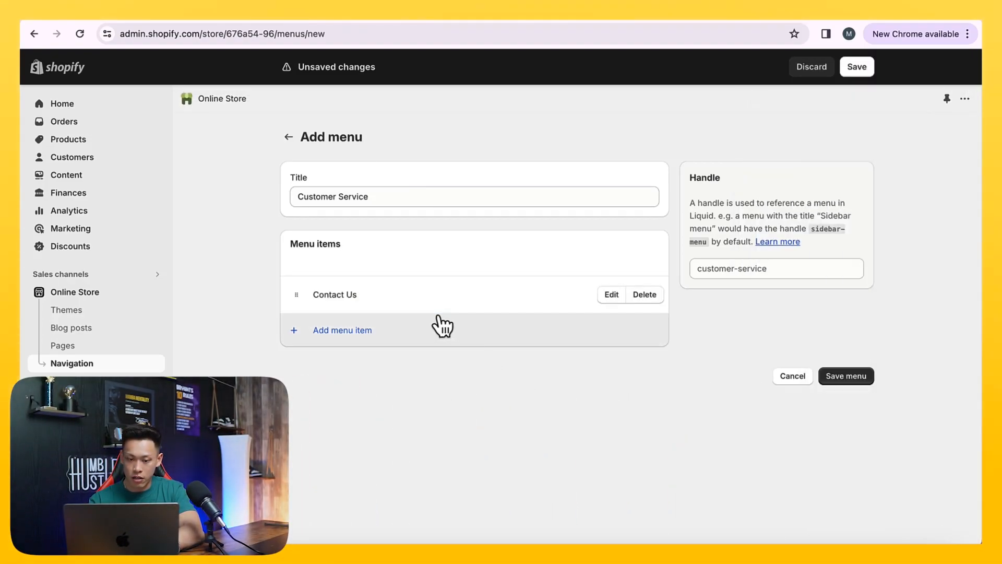
# Edit the Contact Us menu item so it links to the Contact page
pyautogui.click(437, 329)
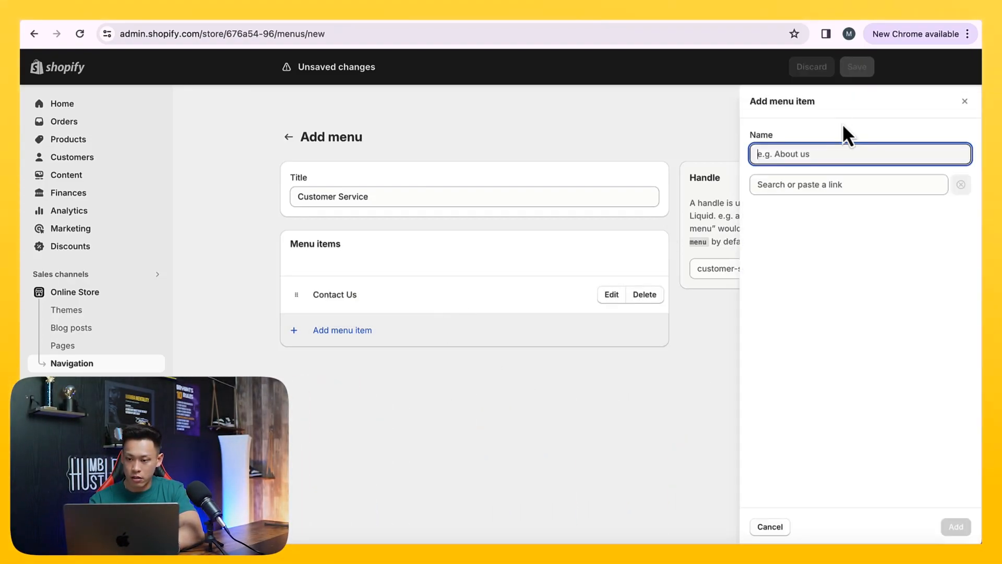
pyautogui.click(612, 296)
pyautogui.click(831, 185)
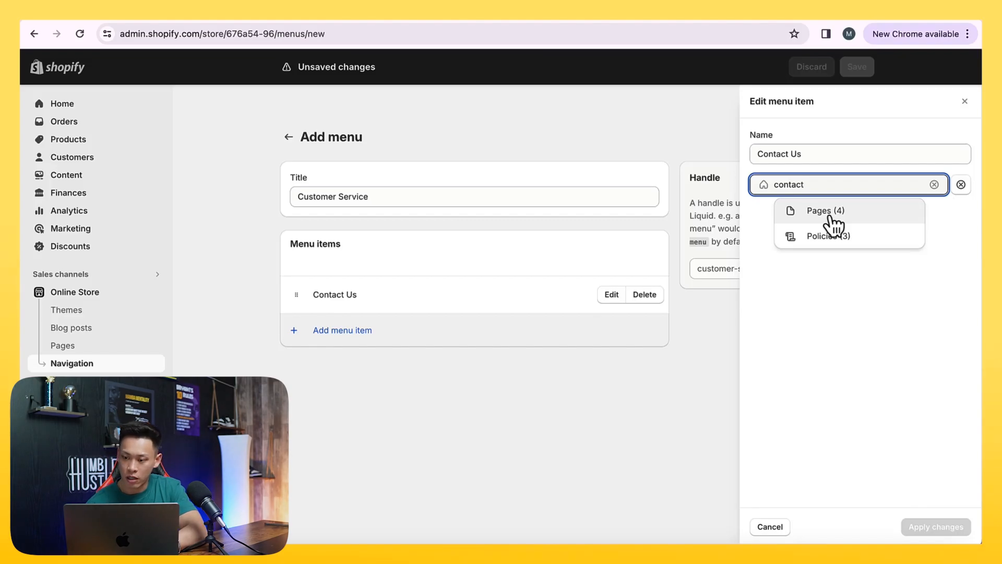
pyautogui.click(830, 216)
pyautogui.click(830, 241)
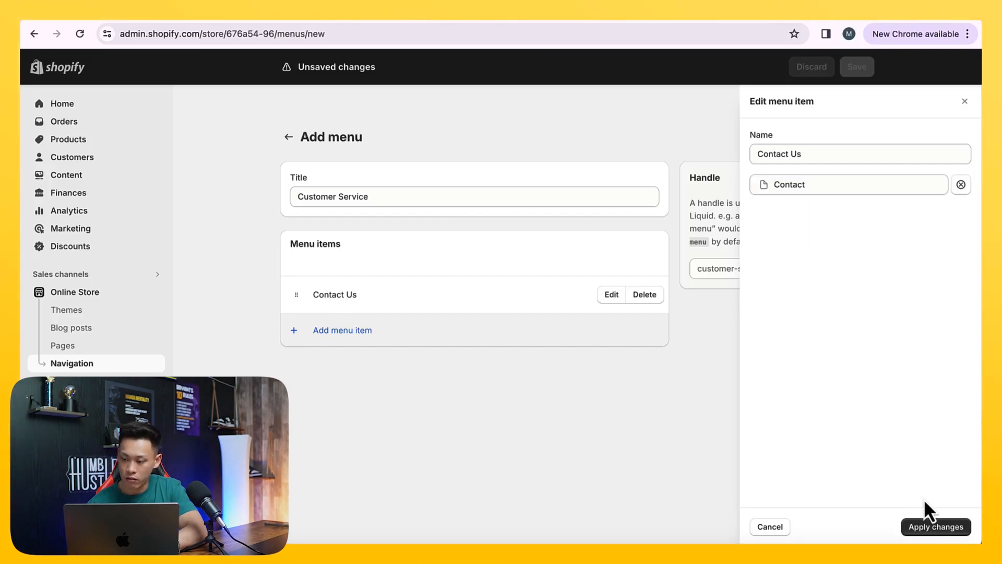
pyautogui.click(922, 529)
# Add an FAQ item to the Customer Service menu, linked to one of the store's pages
pyautogui.click(480, 342)
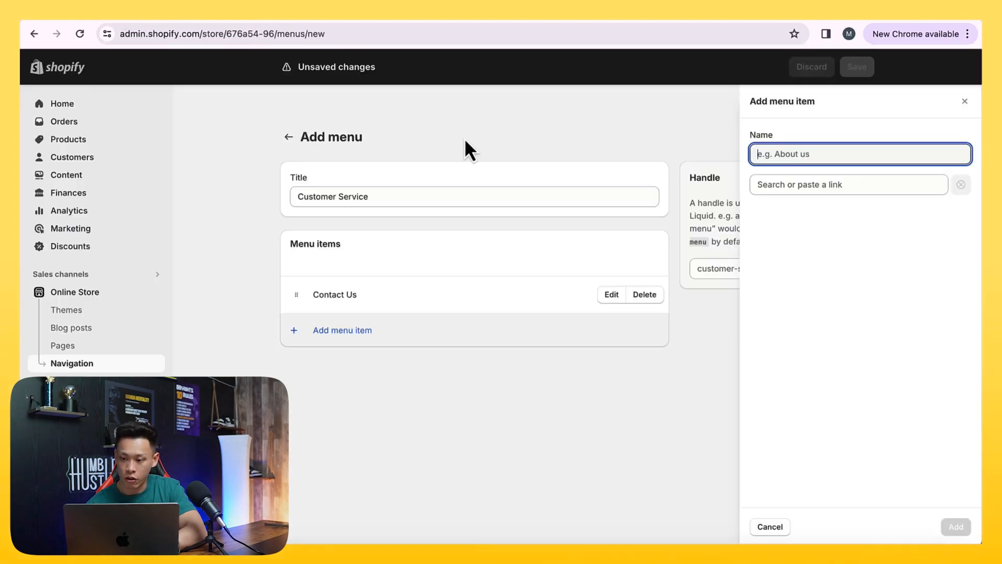
pyautogui.write('FAQ')
pyautogui.click(853, 190)
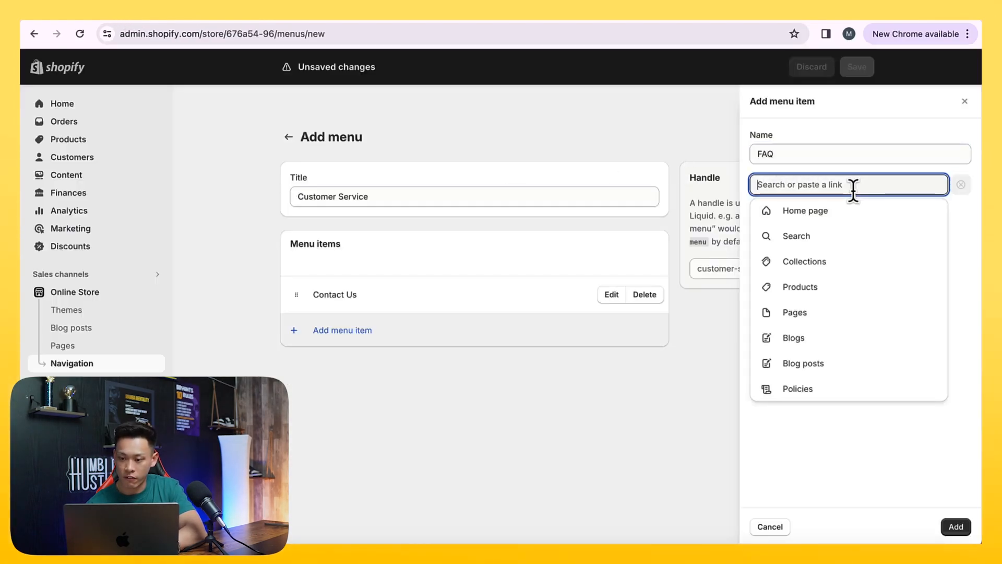
pyautogui.click(834, 311)
pyautogui.click(839, 312)
pyautogui.click(956, 526)
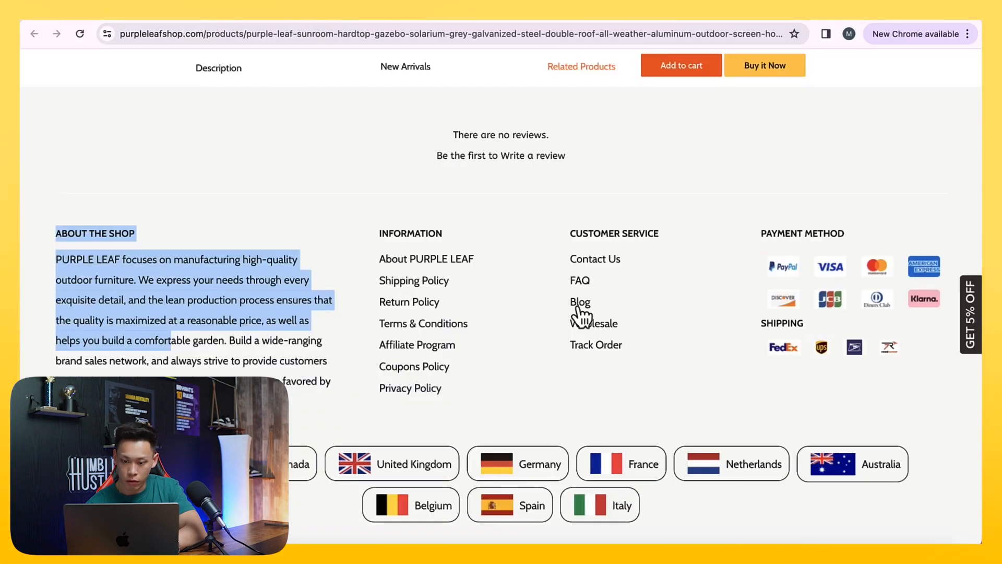
# Add a Price Match item linked to the Price Match page to the Customer Service menu
pyautogui.click(122, 14)
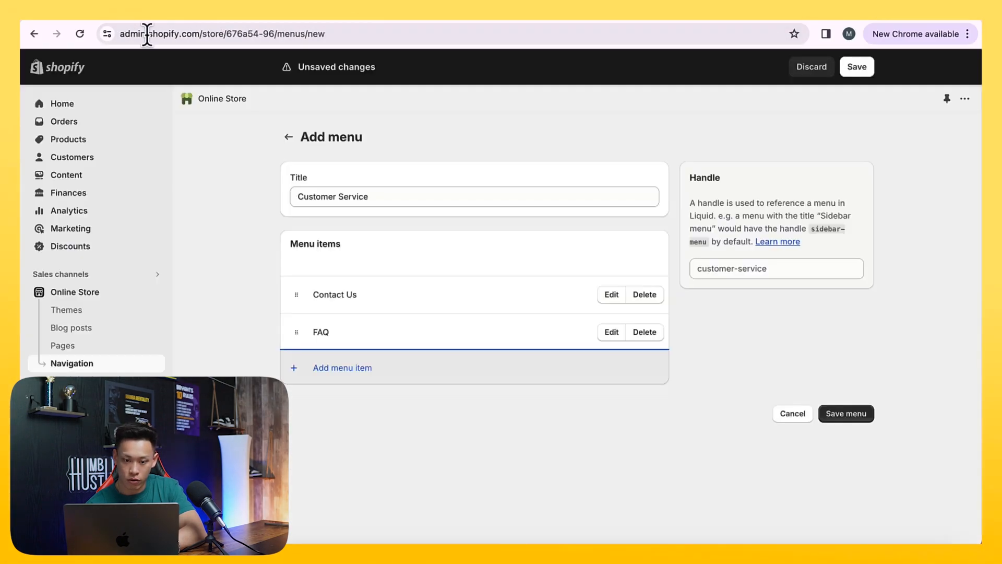
pyautogui.click(418, 383)
pyautogui.click(806, 186)
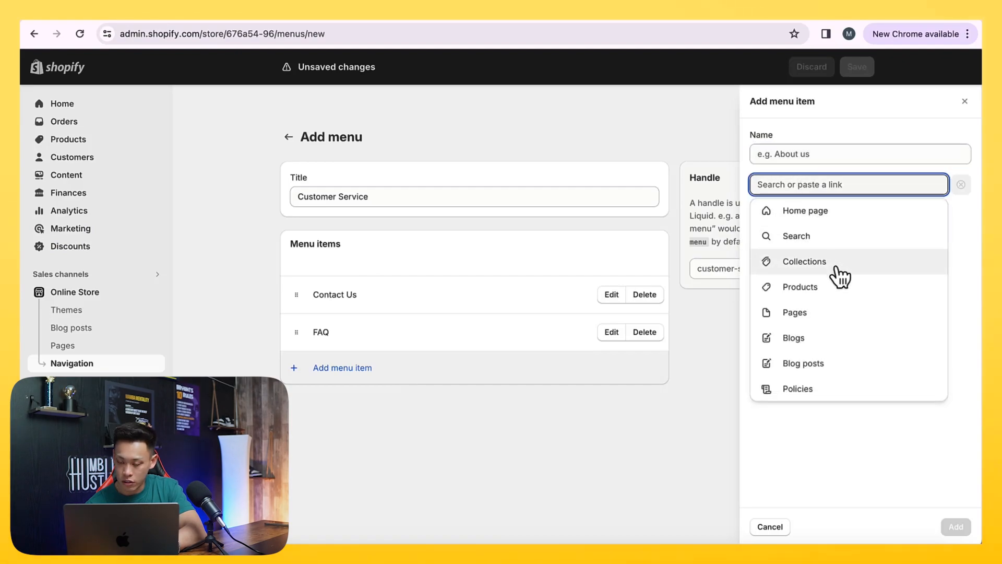
pyautogui.click(831, 312)
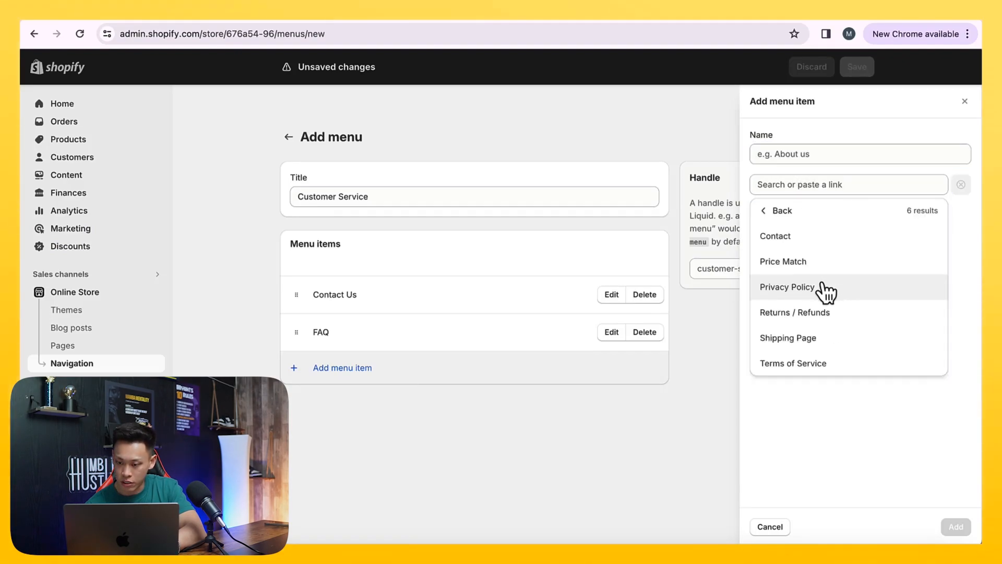
pyautogui.click(817, 265)
pyautogui.click(954, 526)
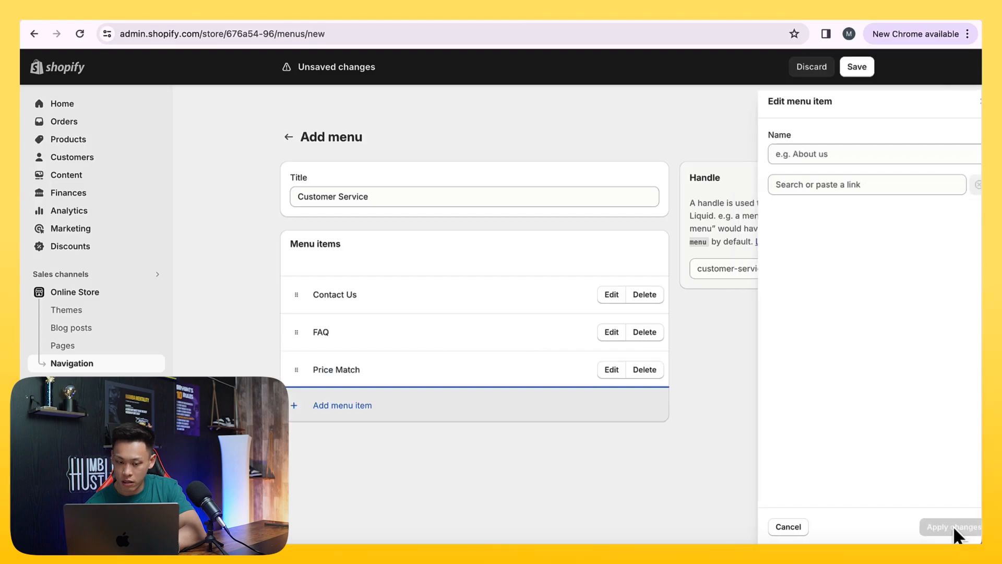
# Dismiss the extra blank menu item, save the Customer Service menu and return to the Navigation list
pyautogui.click(420, 406)
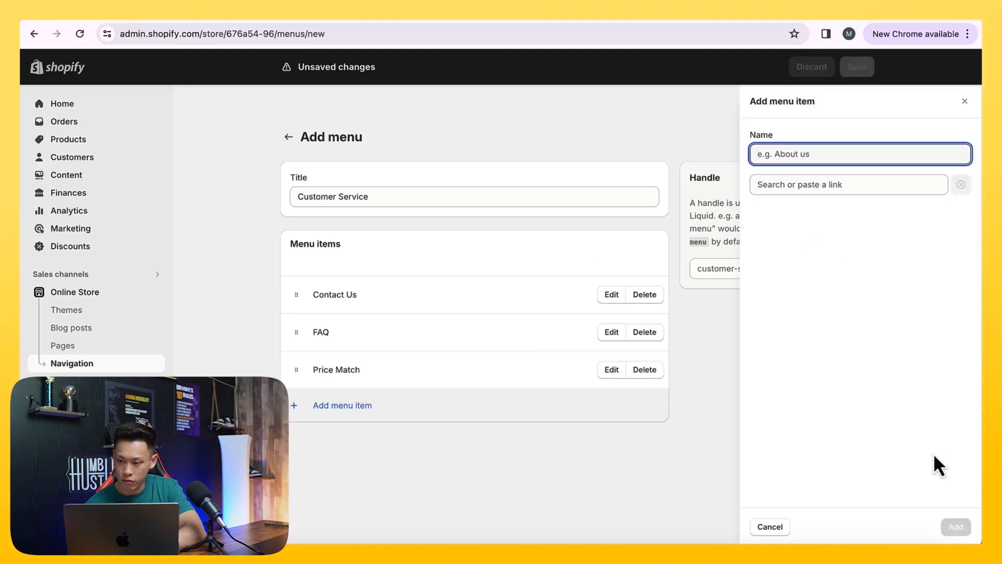
pyautogui.click(965, 100)
pyautogui.click(857, 66)
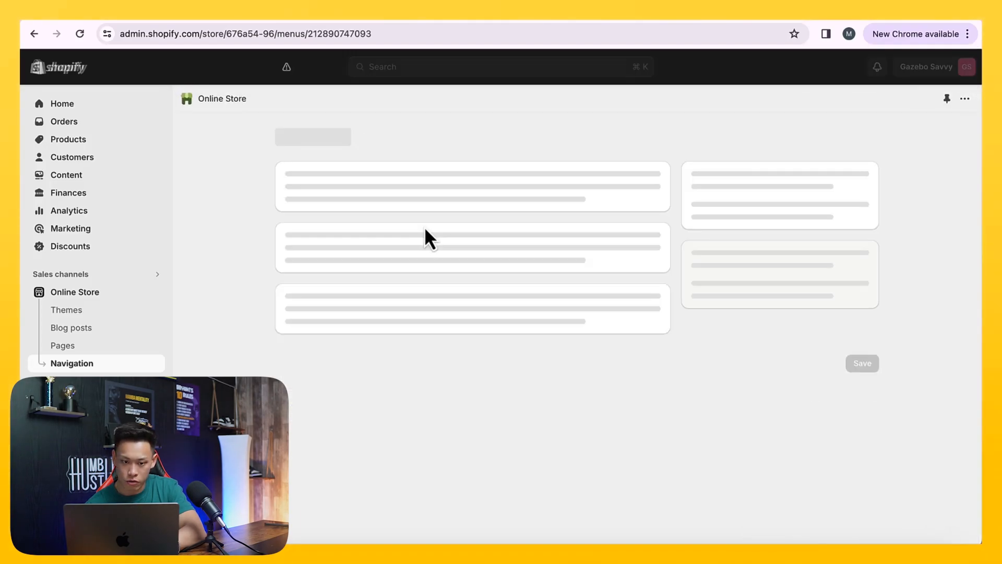
pyautogui.click(289, 138)
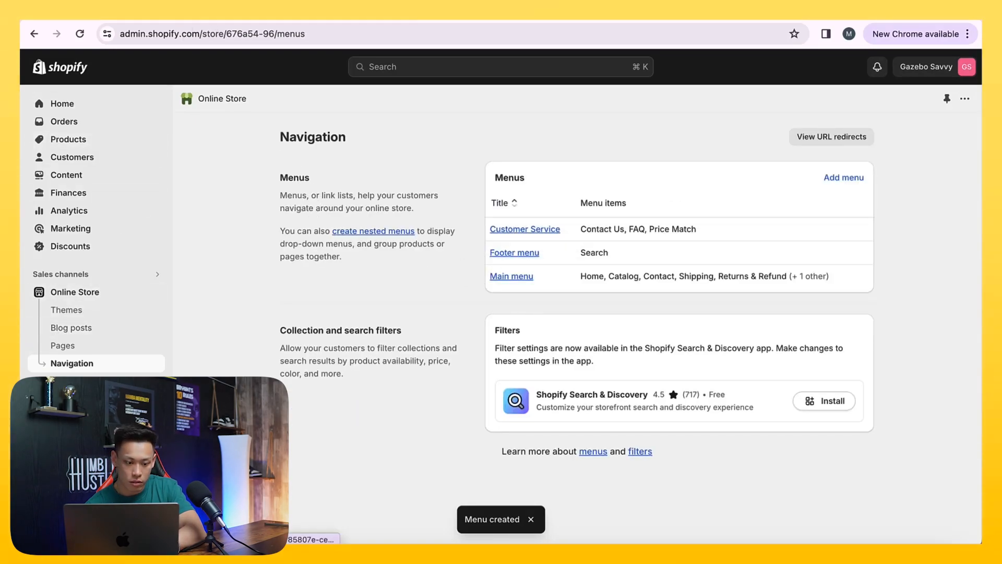
# Customize the empire-theme-v11 theme, hiding the footer's Social accounts block and its first Main menu block
pyautogui.click(71, 309)
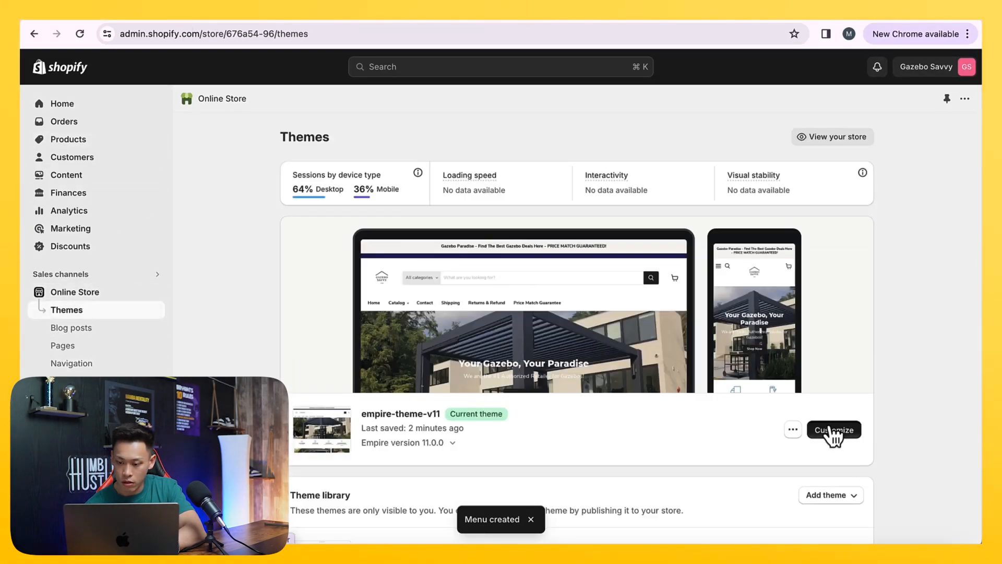
pyautogui.click(834, 430)
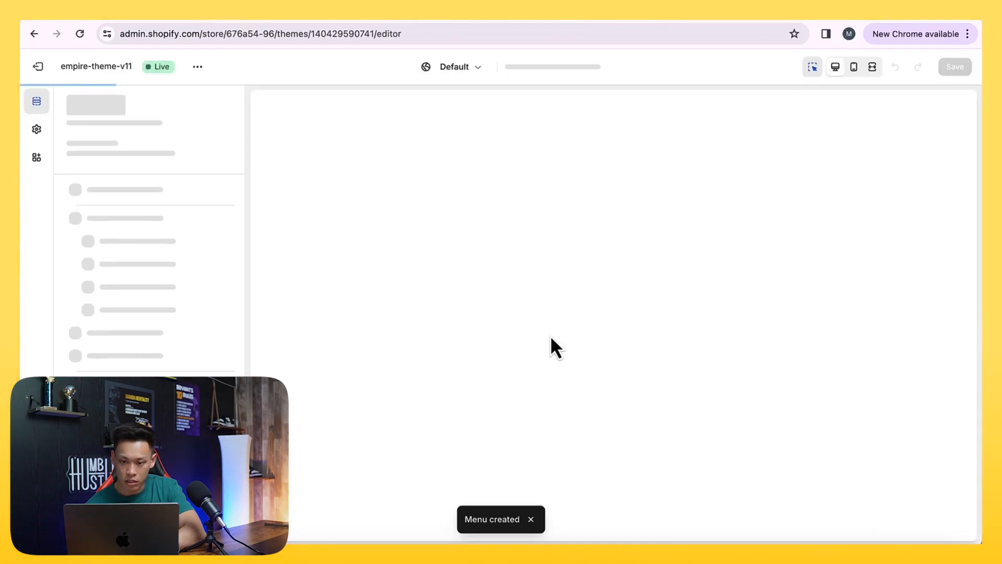
pyautogui.scroll(-15, 550, 347)
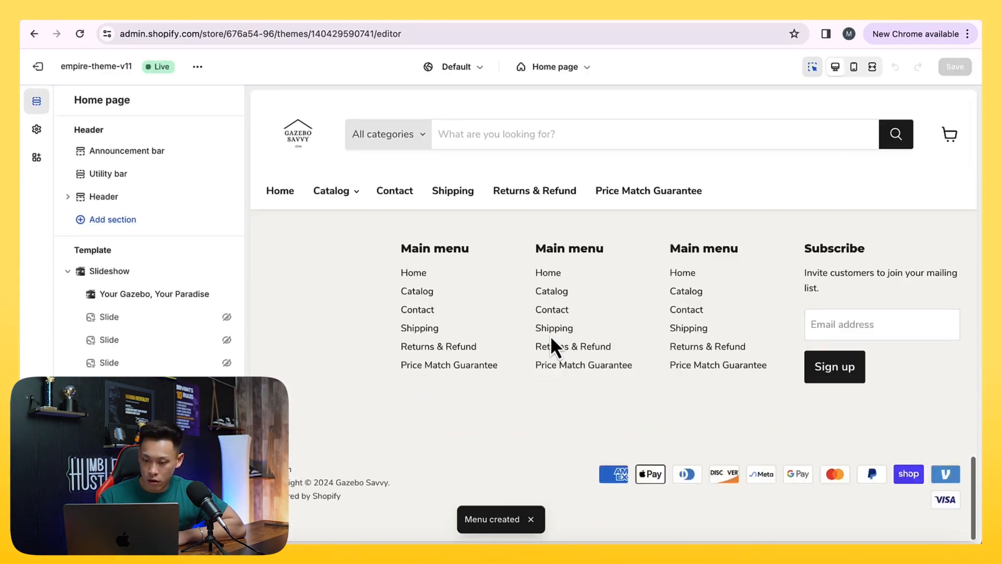
pyautogui.click(347, 300)
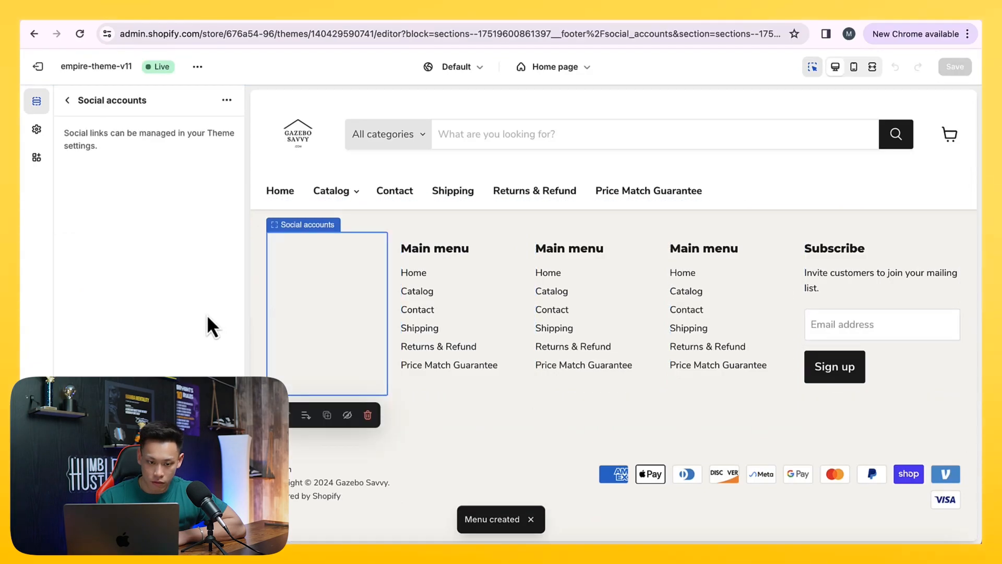
pyautogui.click(67, 101)
pyautogui.scroll(-5, 221, 309)
pyautogui.scroll(-10, 214, 344)
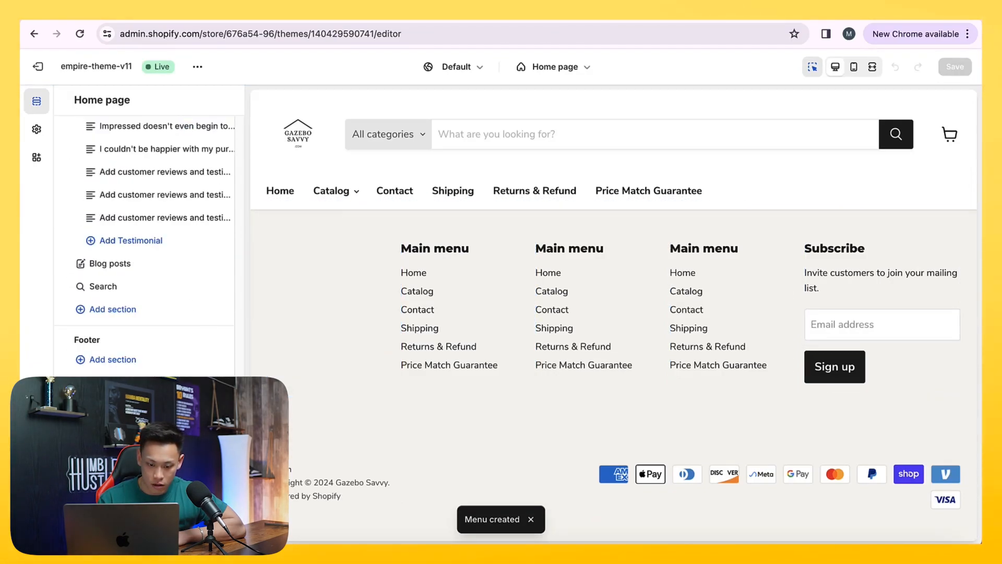
pyautogui.click(226, 405)
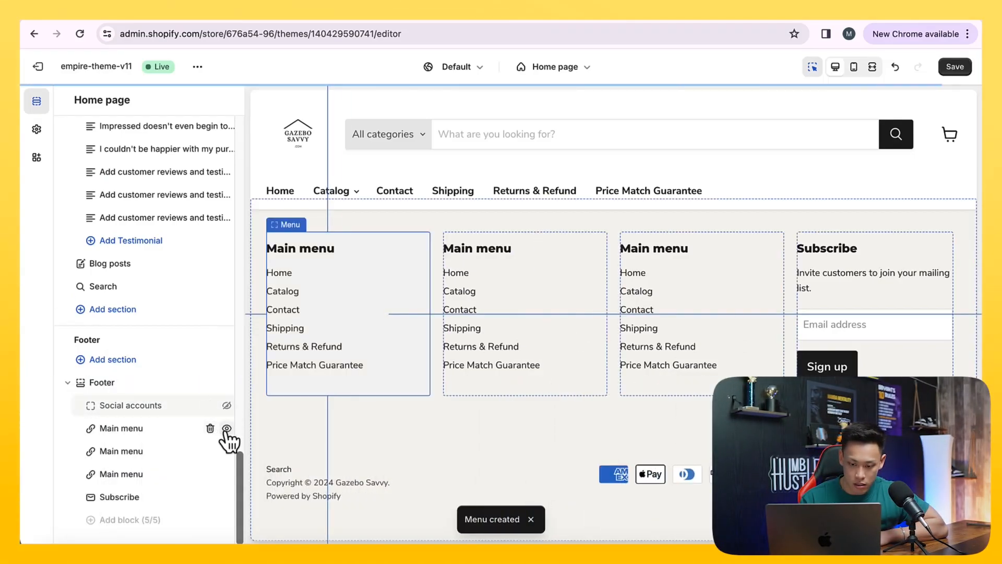
pyautogui.click(226, 428)
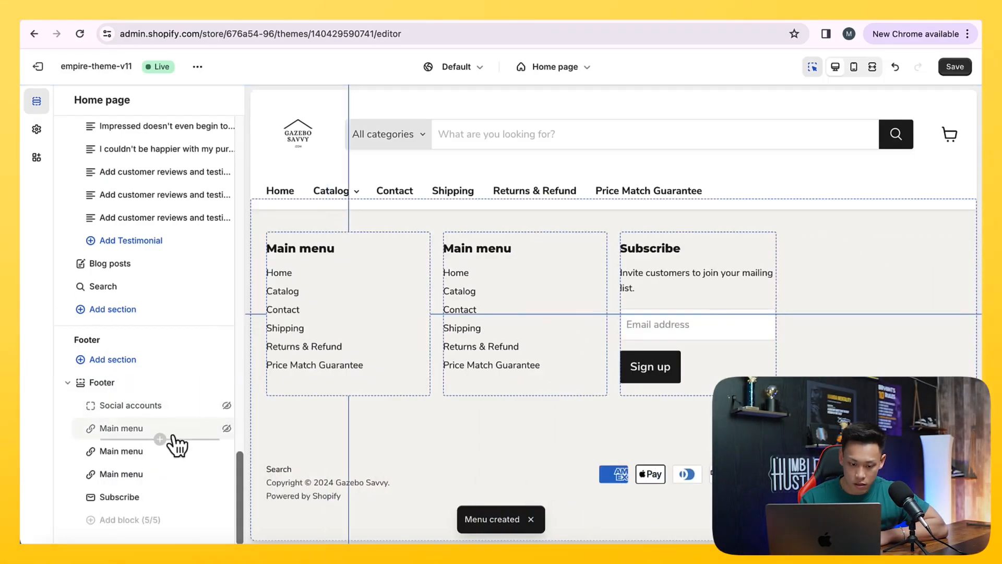
# Try the Customer Service menu in the first visible footer menu block before reselecting Main menu
pyautogui.click(178, 460)
pyautogui.click(148, 228)
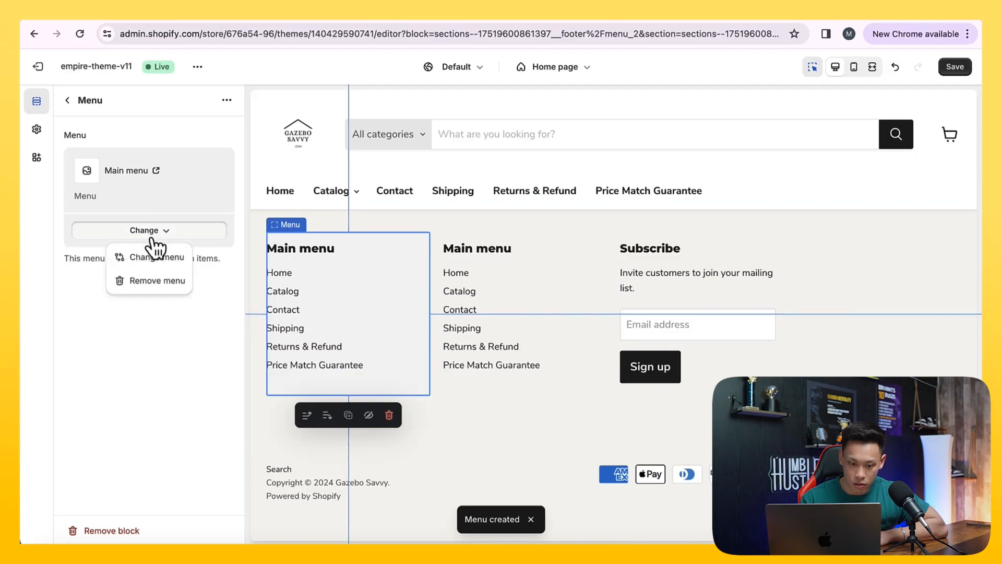
pyautogui.click(152, 256)
pyautogui.click(163, 208)
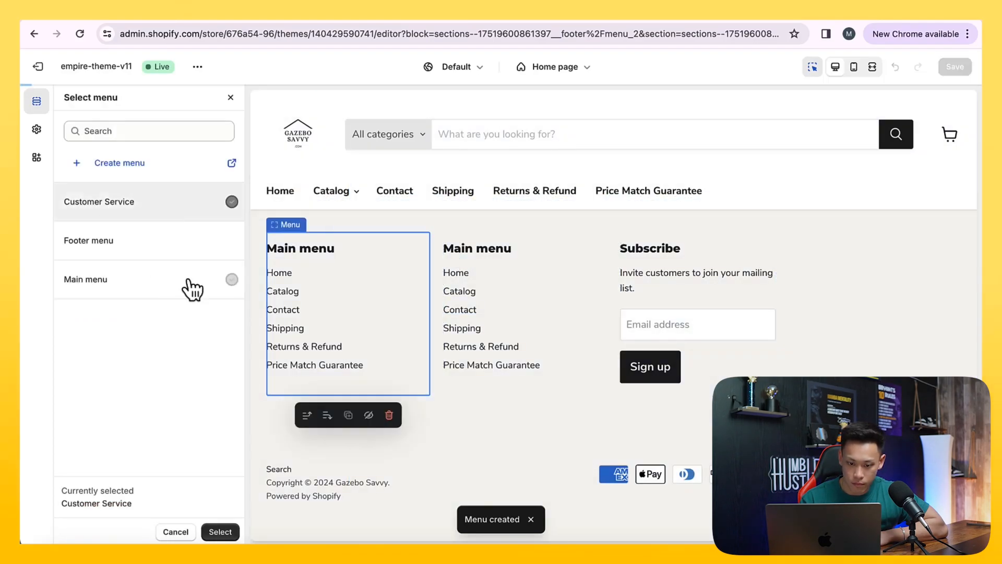
pyautogui.click(219, 534)
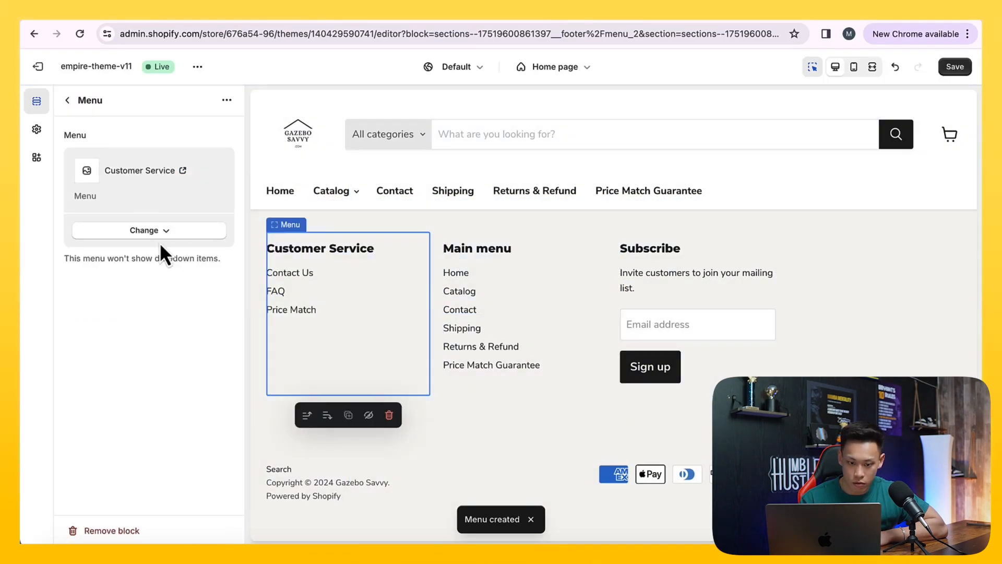
pyautogui.click(161, 235)
pyautogui.click(158, 257)
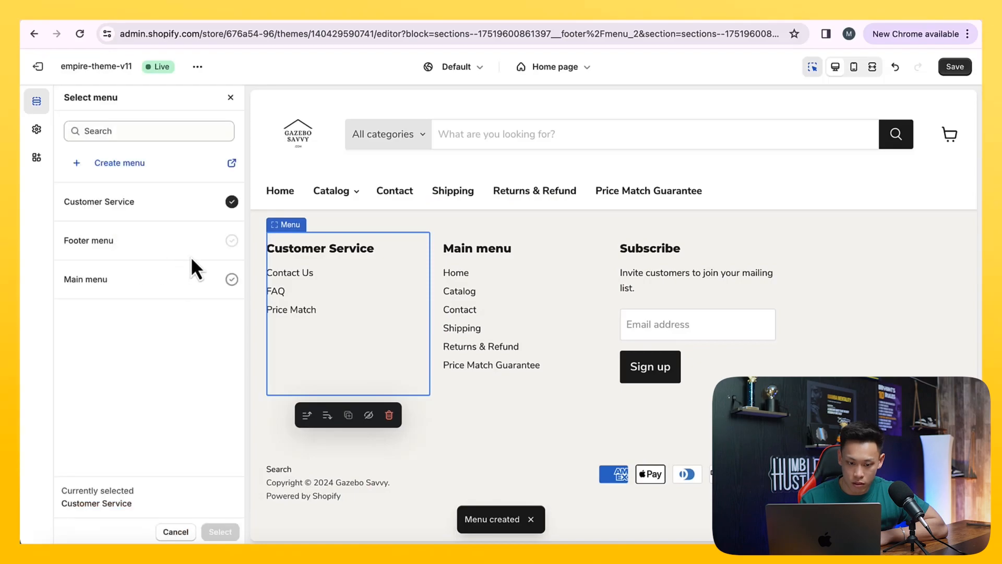
pyautogui.click(191, 296)
pyautogui.click(219, 532)
# Assign the Customer Service menu to the second visible footer menu block and save the theme
pyautogui.click(461, 330)
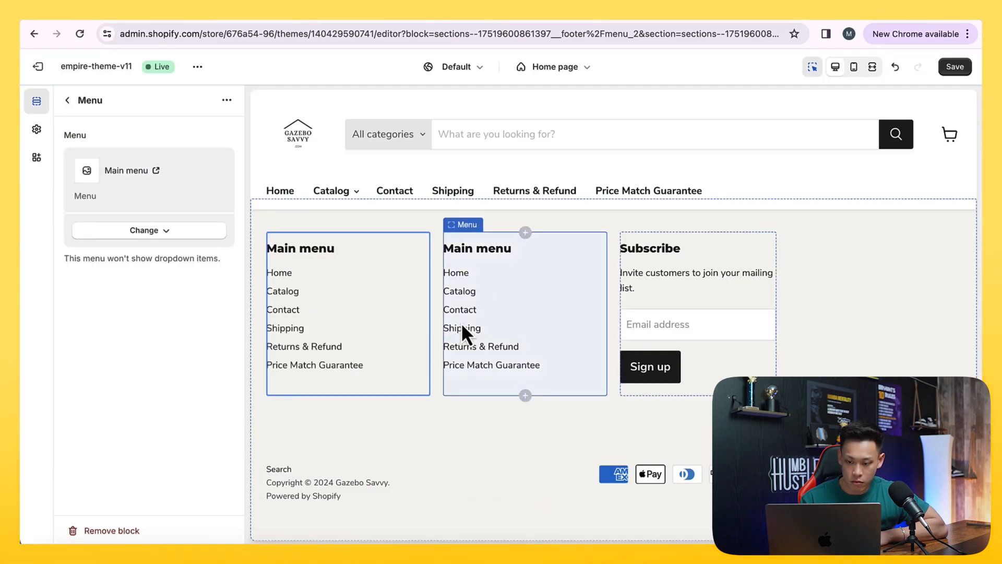
pyautogui.click(168, 233)
pyautogui.click(166, 258)
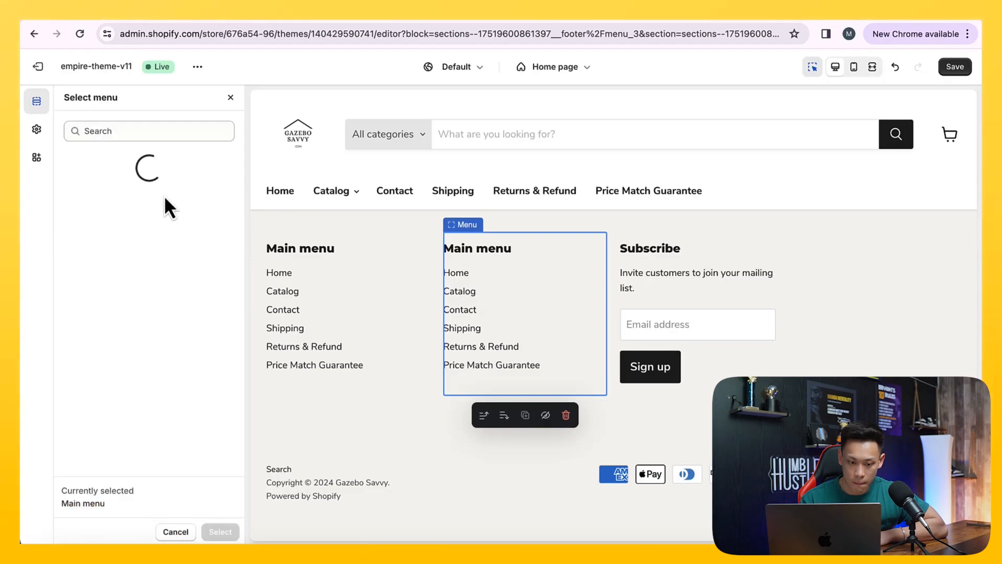
pyautogui.click(158, 241)
pyautogui.click(167, 208)
pyautogui.click(224, 535)
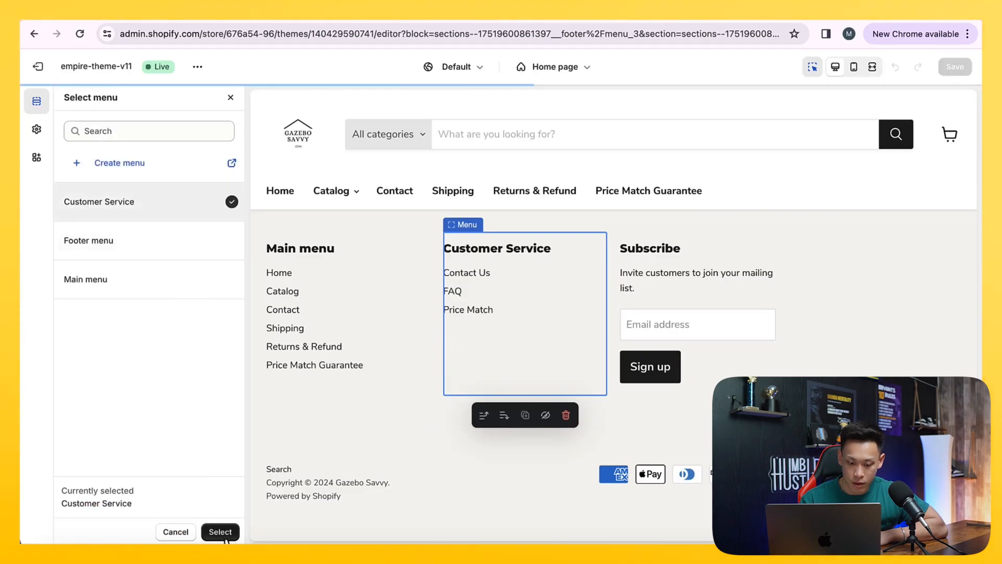
pyautogui.scroll(15, 626, 417)
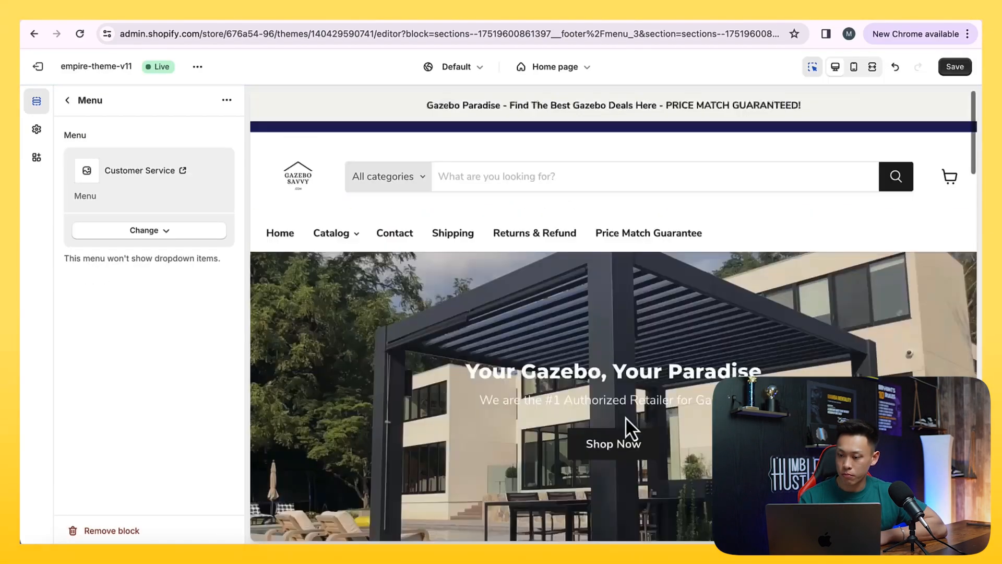
pyautogui.click(949, 70)
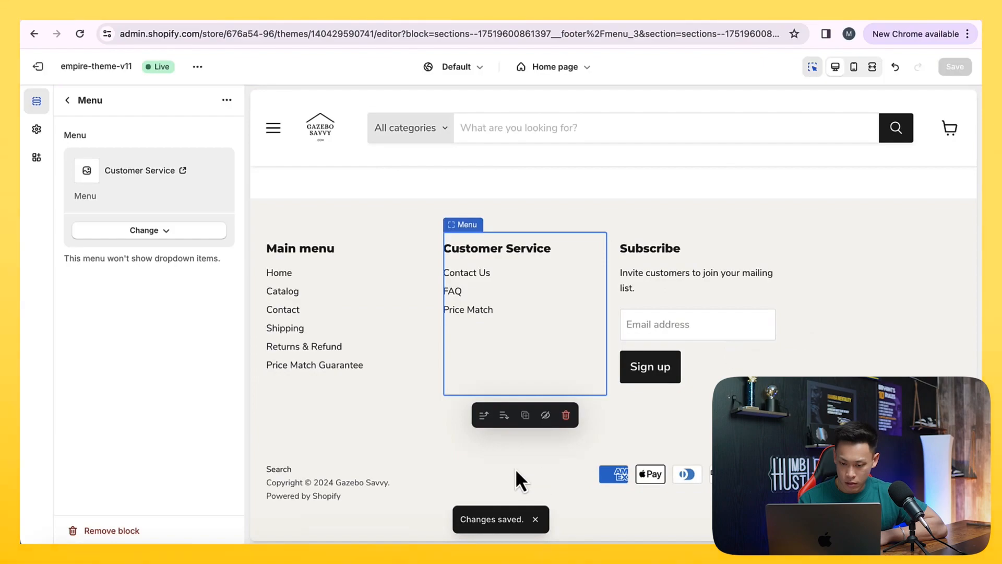
# Test the footer's Newsletter sign-up form in the theme preview and return the preview to the store's home page
pyautogui.scroll(3, 683, 407)
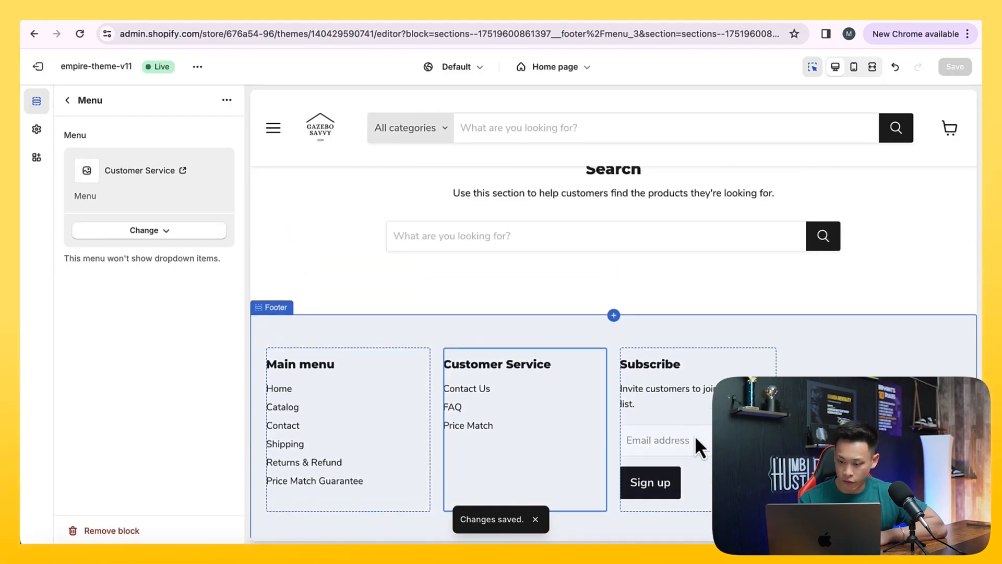
pyautogui.click(696, 438)
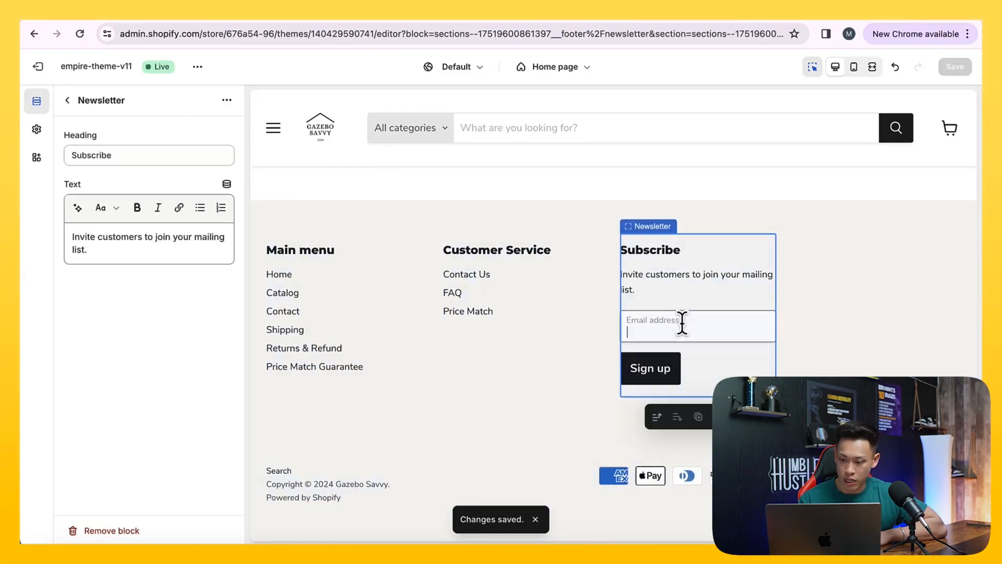
pyautogui.click(669, 371)
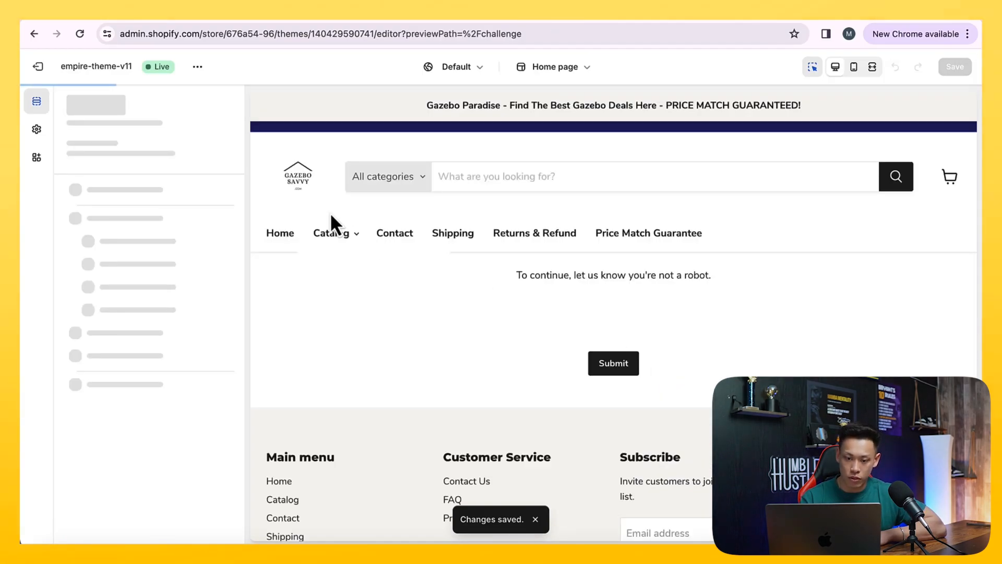
pyautogui.click(301, 180)
pyautogui.scroll(-4, 301, 180)
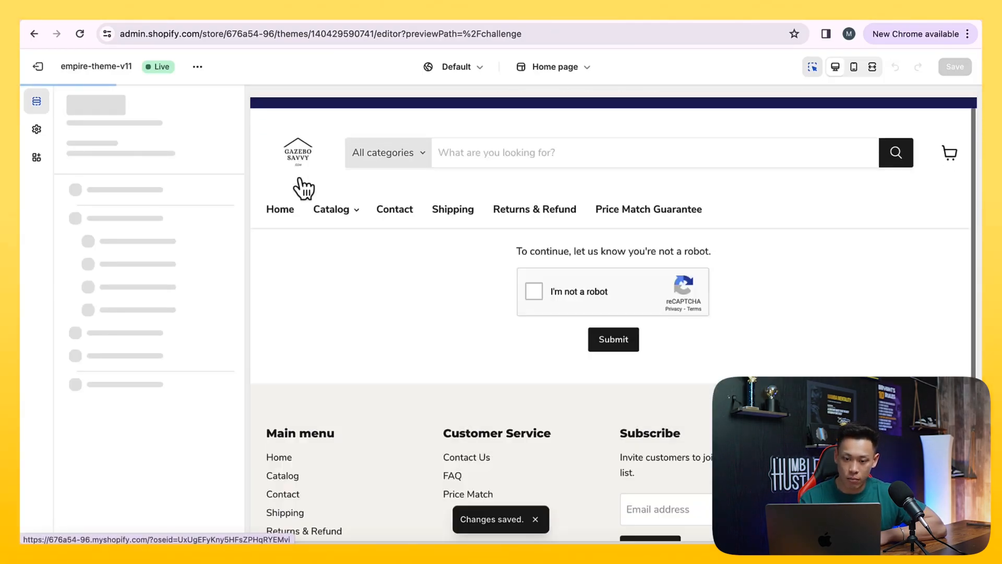
pyautogui.scroll(-15, 380, 346)
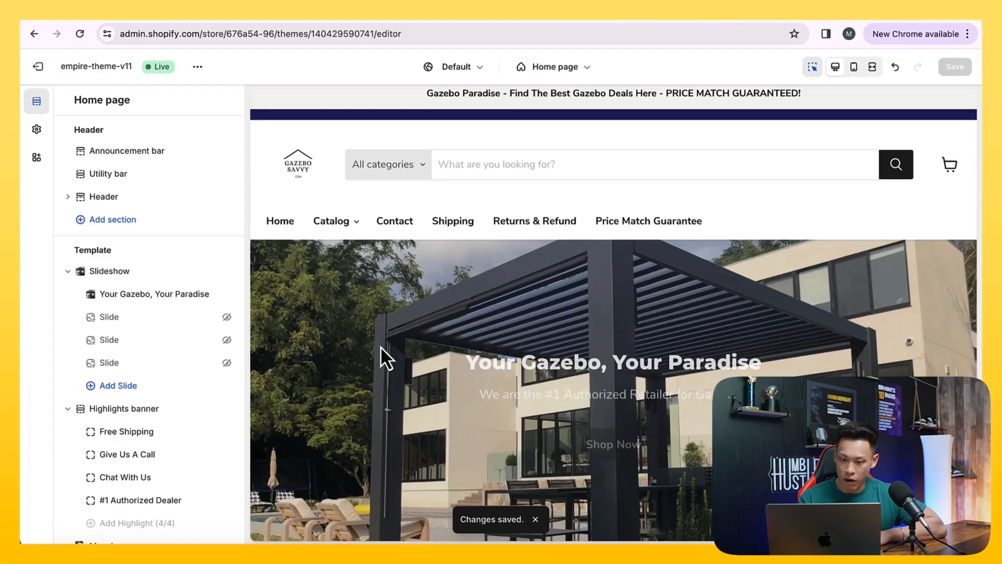
pyautogui.scroll(15, 381, 346)
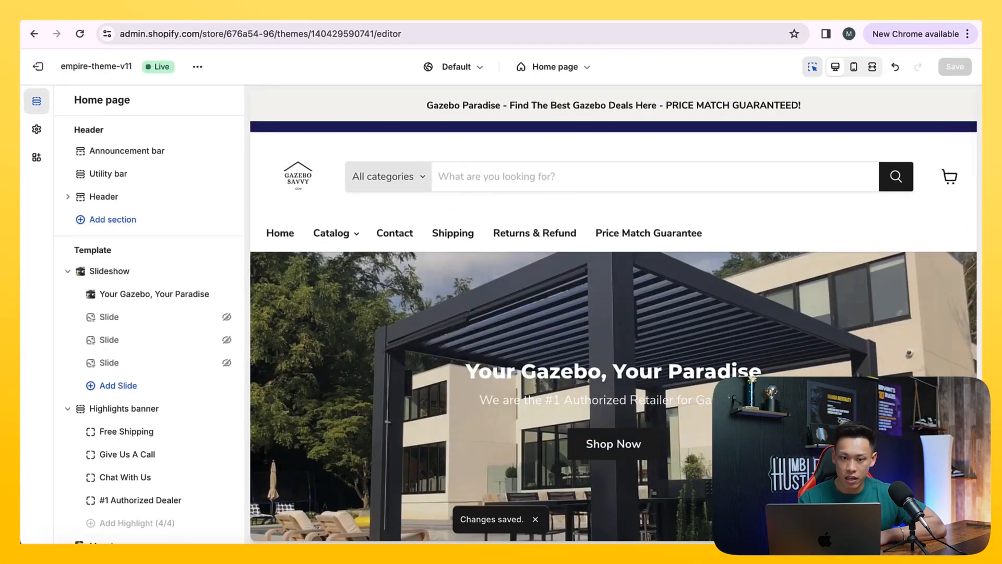
# Open the live gazebosavvy.com storefront in a new browser tab
pyautogui.click(260, 9)
pyautogui.click(261, 9)
pyautogui.click(261, 43)
pyautogui.write('gaz')
pyautogui.press('Return')
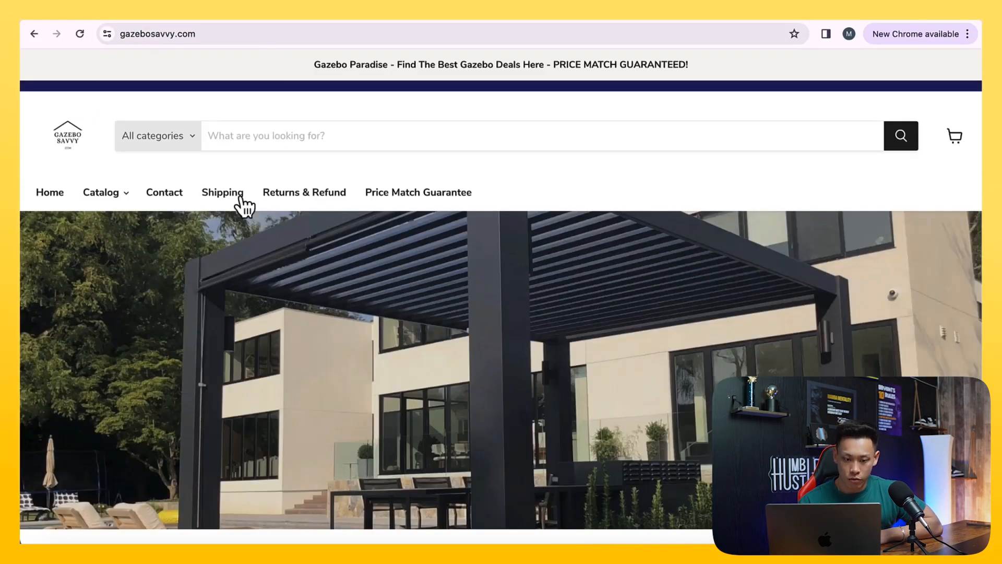
# View the Single Gazebo collection from the Catalog and open the Kozyard Rosana 10'x12' gazebo product page
pyautogui.moveTo(107, 205)
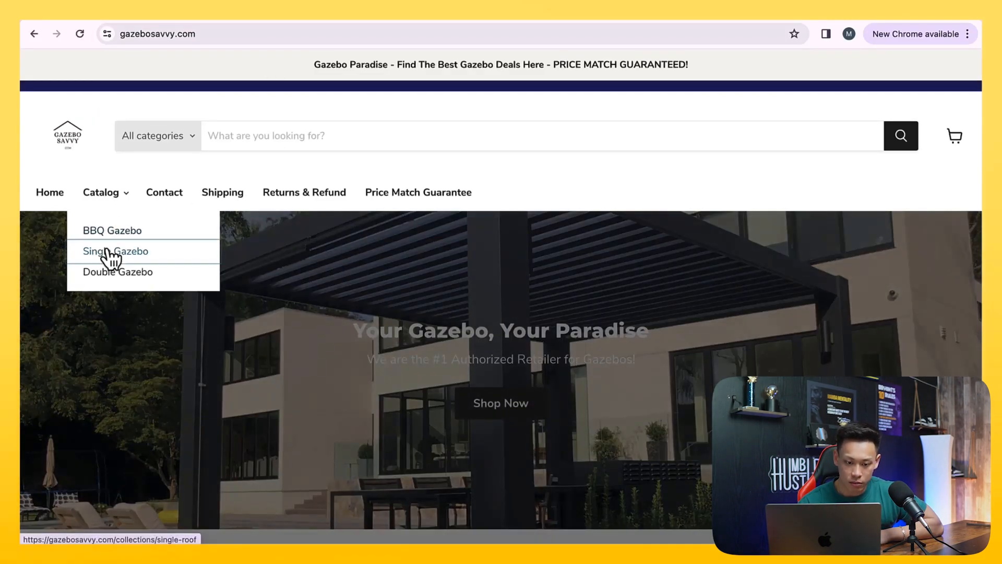
pyautogui.click(110, 256)
pyautogui.scroll(-1, 324, 340)
pyautogui.click(308, 352)
pyautogui.scroll(-2, 302, 370)
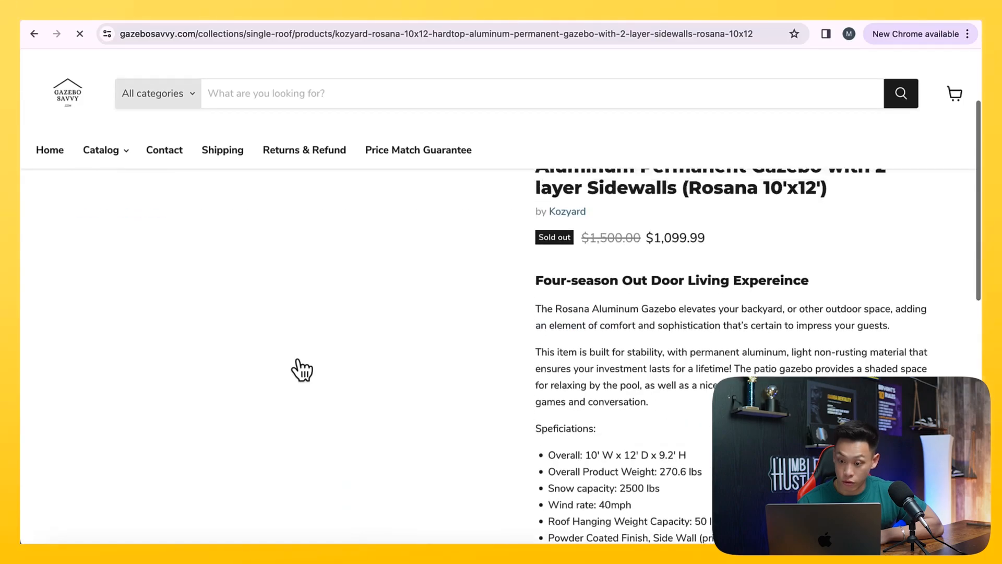
pyautogui.scroll(2, 507, 313)
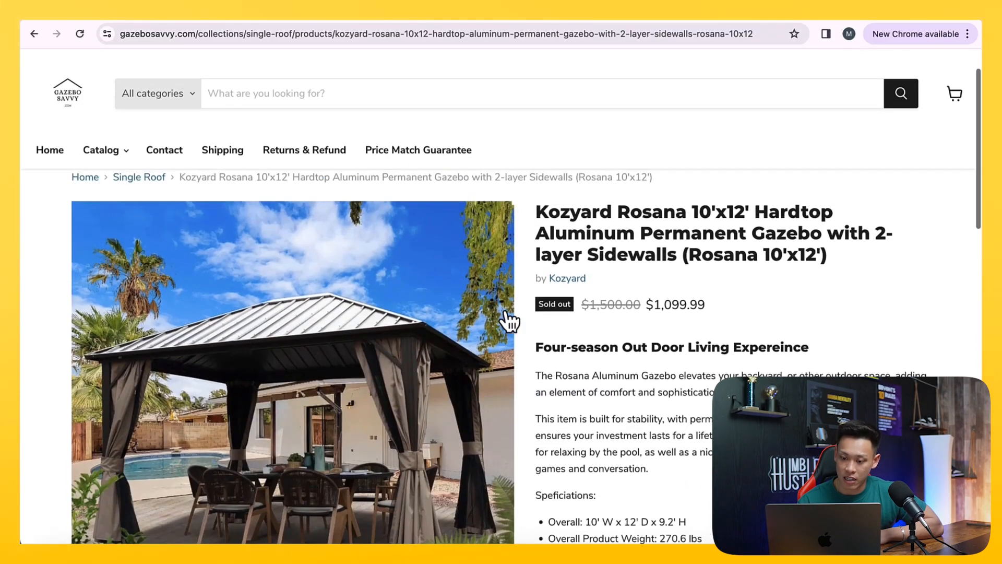
# View the Kozyard vendor collection and return to the Rosana gazebo product page
pyautogui.click(563, 280)
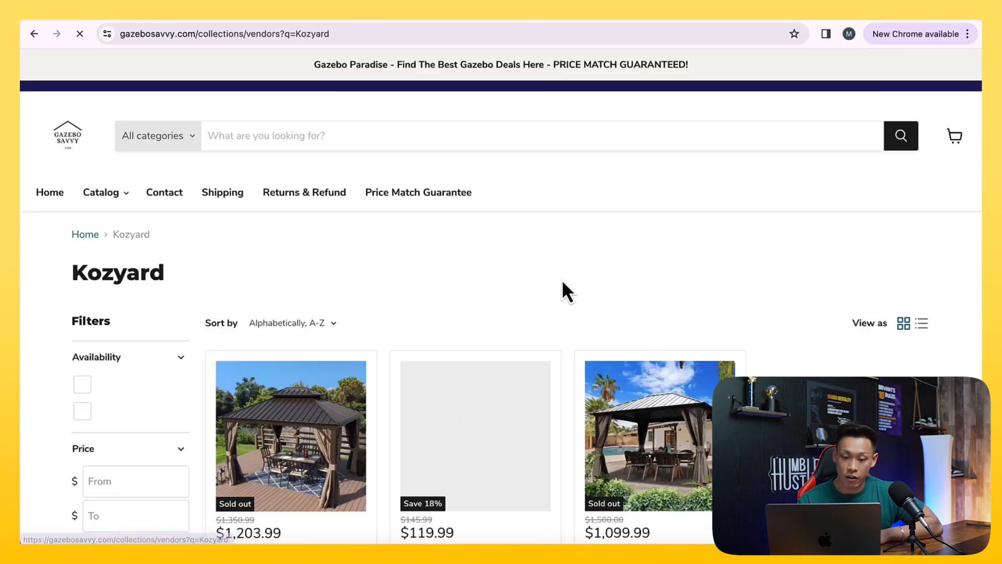
pyautogui.scroll(-1, 552, 280)
pyautogui.click(35, 35)
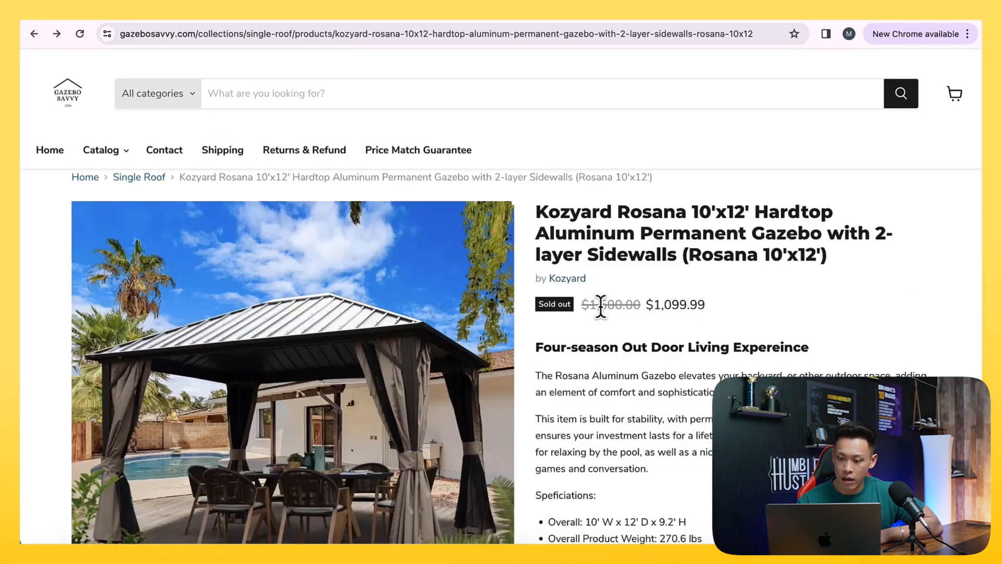
# Examine the Rosana gazebo product page's title, price, description and specifications, down to the storefront footer
pyautogui.scroll(-3, 650, 311)
pyautogui.scroll(3, 649, 313)
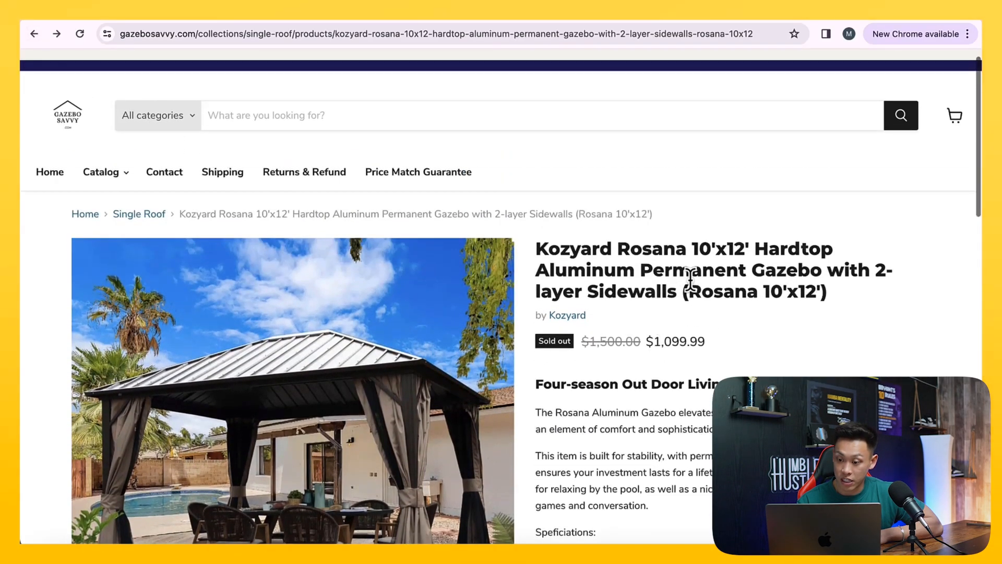
pyautogui.moveTo(692, 272); pyautogui.dragTo(548, 295)
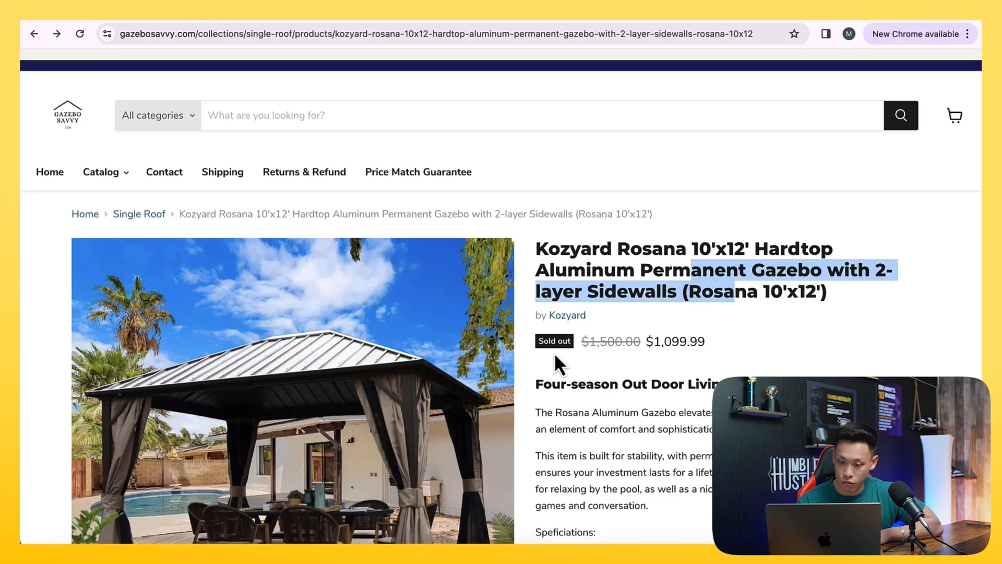
pyautogui.scroll(-9, 576, 371)
pyautogui.scroll(7, 578, 370)
pyautogui.moveTo(543, 262); pyautogui.dragTo(669, 411)
pyautogui.scroll(-7, 671, 415)
pyautogui.scroll(-9, 670, 421)
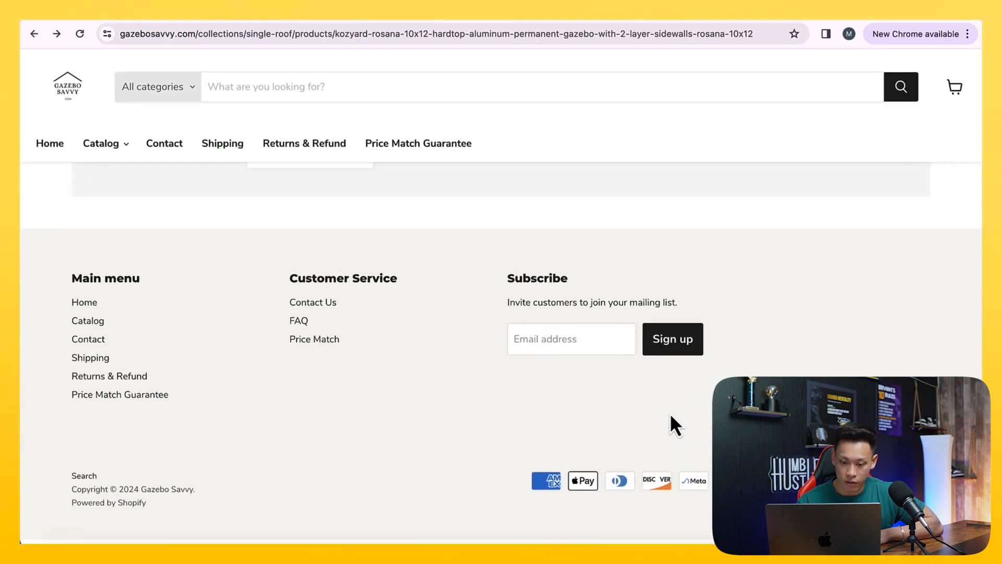
pyautogui.scroll(1, 671, 422)
pyautogui.scroll(15, 300, 381)
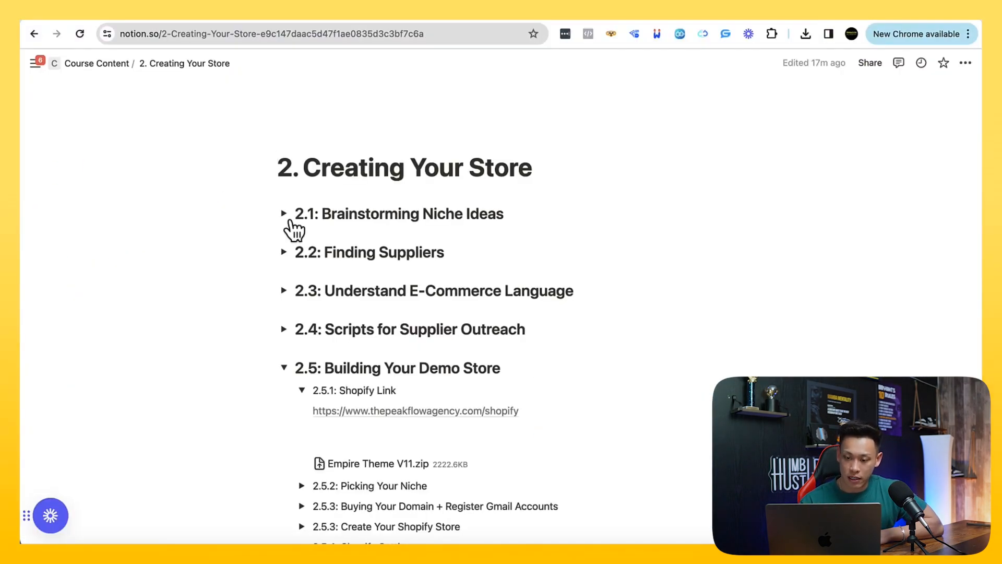
# Switch to the Notion page "2. Creating Your Store" and collapse sections 2.5.6 Create Store Pages and 2.5.5 Create Your Store Policies
pyautogui.scroll(-10, 290, 222)
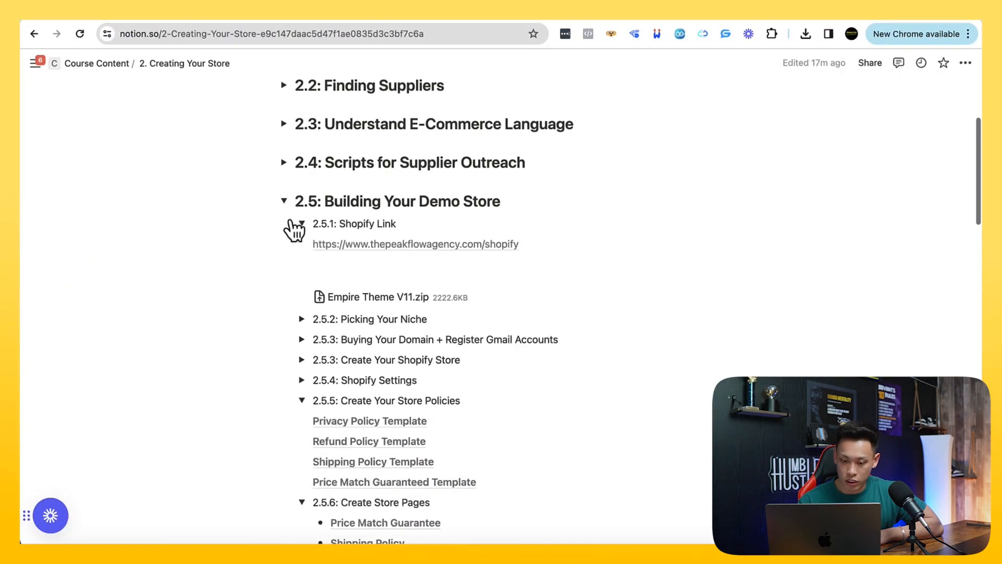
pyautogui.scroll(-5, 288, 219)
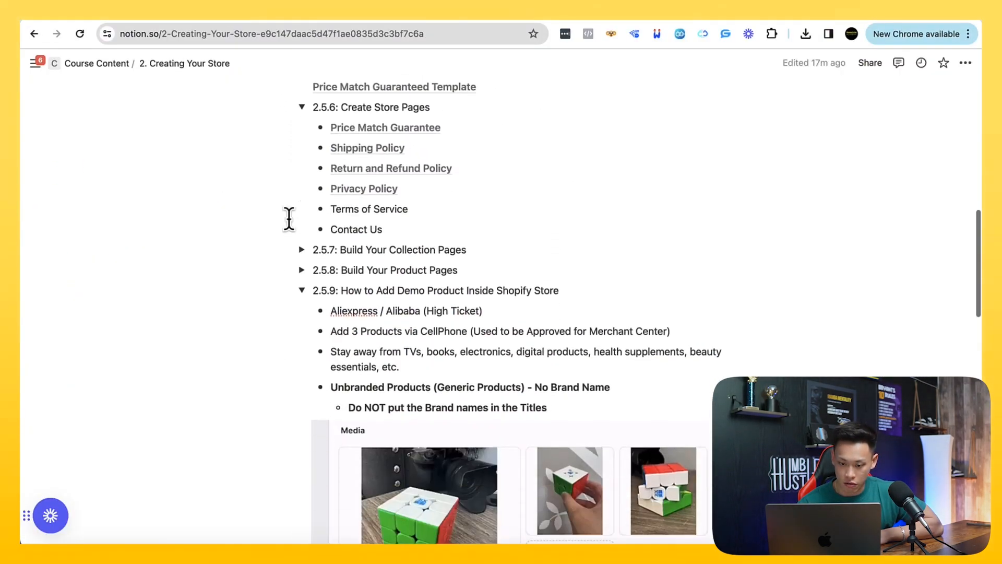
pyautogui.scroll(1, 288, 218)
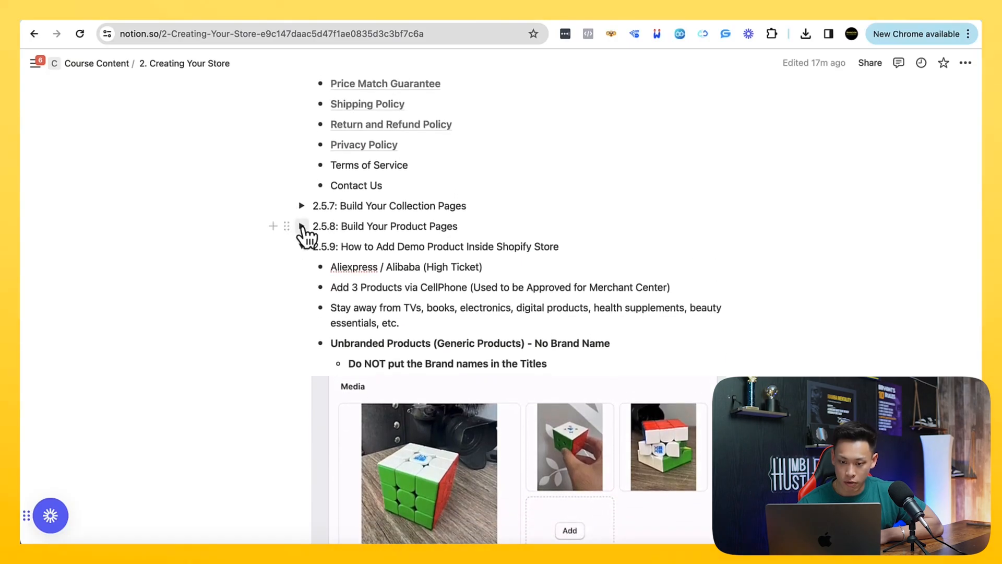
pyautogui.scroll(3, 303, 230)
pyautogui.click(302, 201)
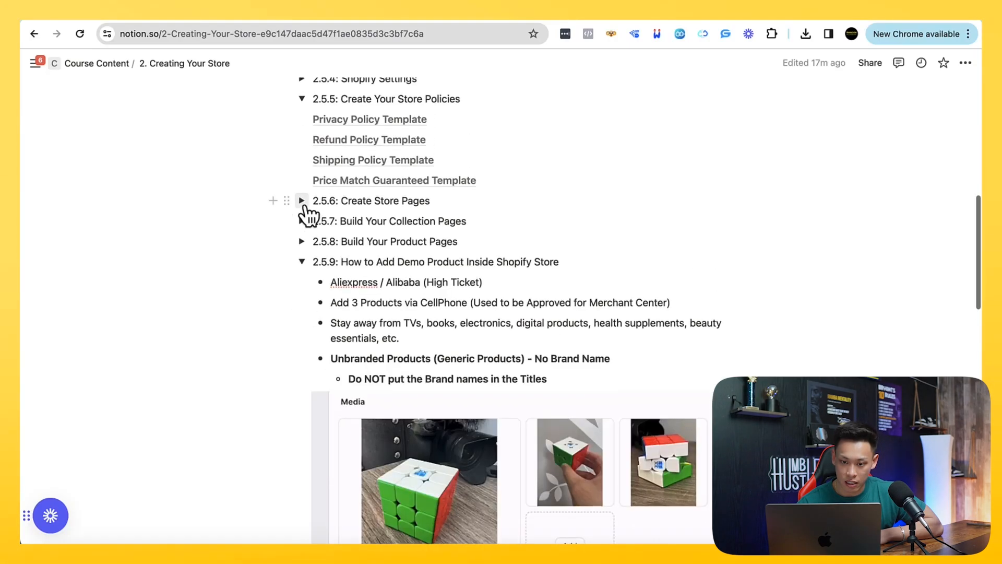
pyautogui.scroll(3, 304, 203)
pyautogui.click(301, 241)
pyautogui.scroll(-1, 303, 244)
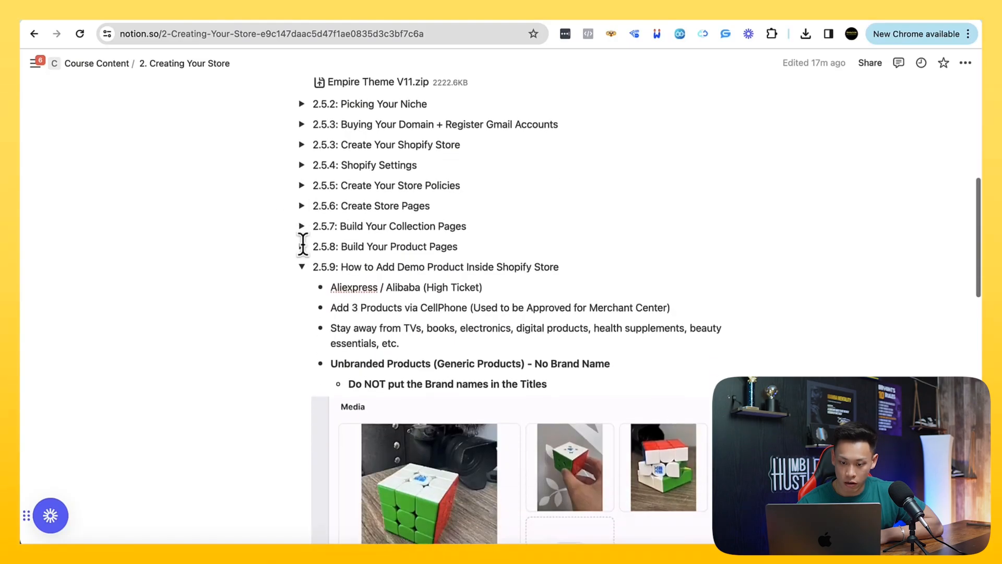
# Read the demo product guidelines in section 2.5.9, covering sourcing, categories to avoid and unbranded products
pyautogui.scroll(-1, 303, 244)
pyautogui.moveTo(335, 257)
pyautogui.mouseDown()
pyautogui.moveTo(412, 321)
pyautogui.moveTo(369, 301)
pyautogui.moveTo(328, 259)
pyautogui.mouseUp()
pyautogui.scroll(-3, 334, 256)
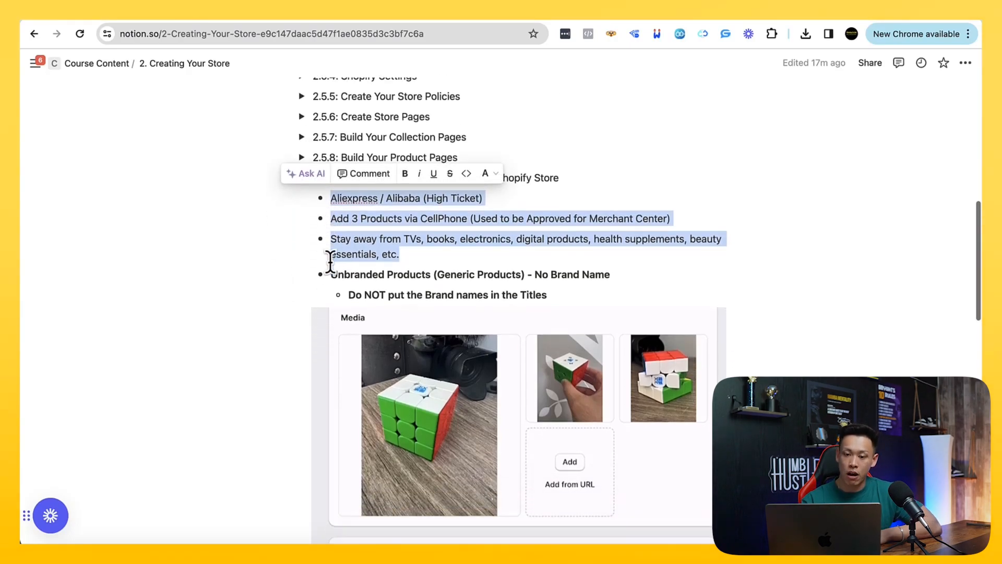
pyautogui.click(347, 214)
pyautogui.scroll(-1, 349, 215)
pyautogui.scroll(1, 349, 216)
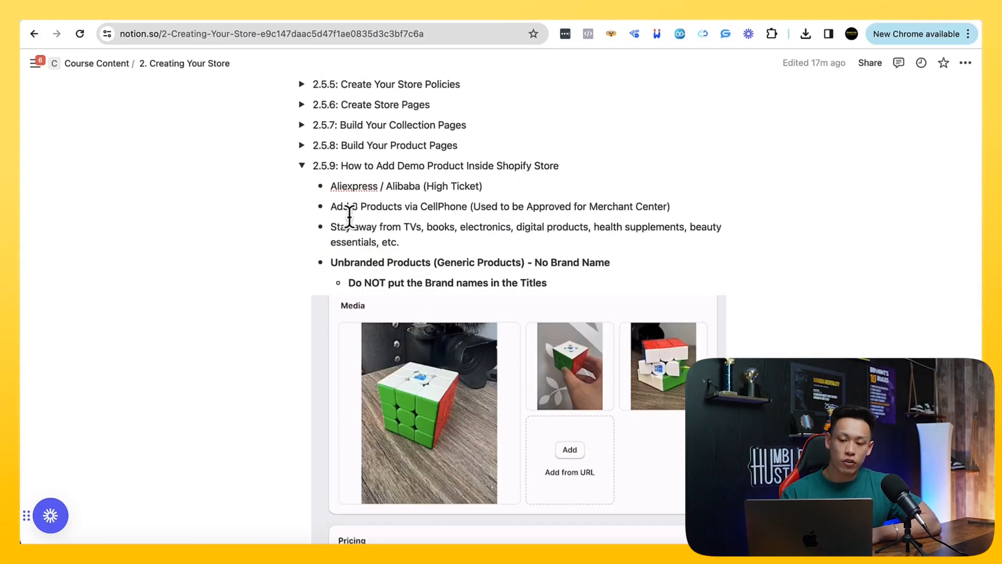
pyautogui.scroll(-1, 348, 215)
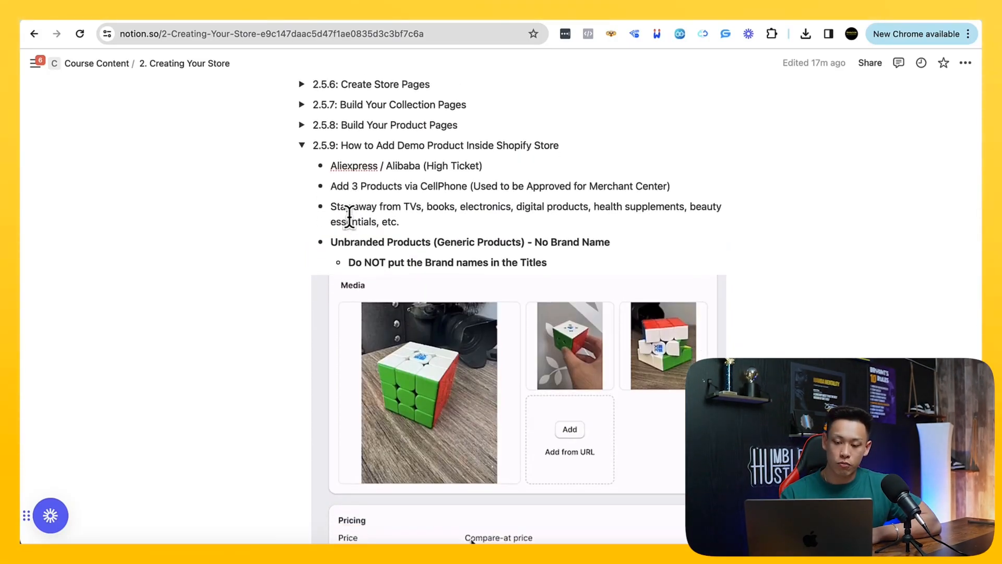
pyautogui.scroll(-1, 349, 215)
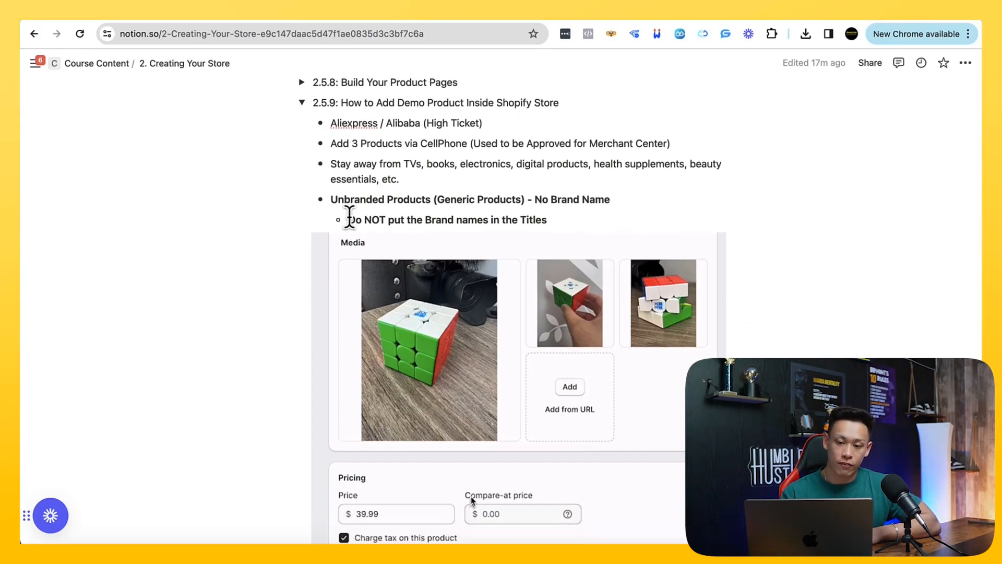
pyautogui.scroll(1, 349, 123)
# Highlight the High Ticket note and the guideline on adding 3 products via cellphone for Merchant Center approval
pyautogui.moveTo(373, 129); pyautogui.dragTo(475, 137)
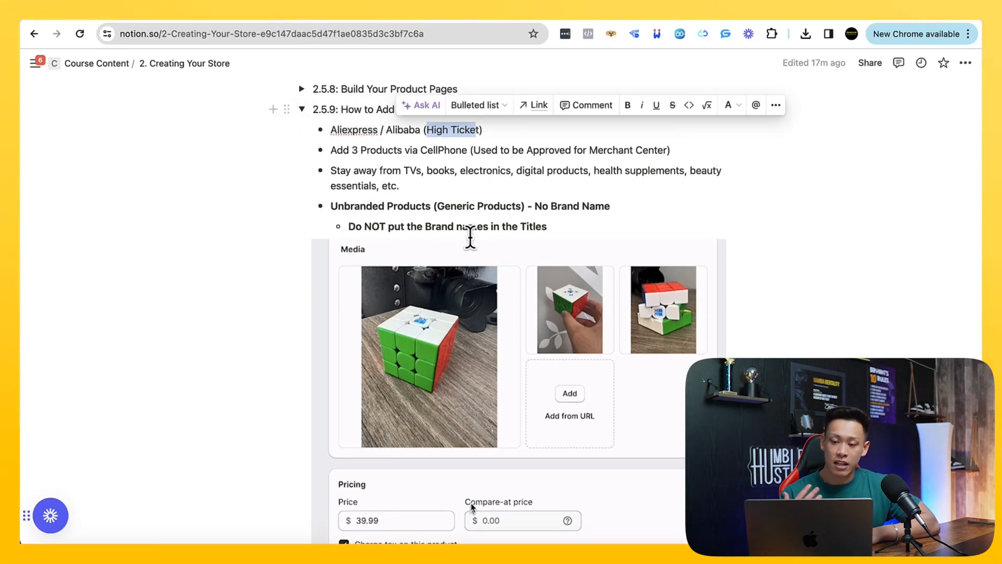
pyautogui.moveTo(351, 149); pyautogui.dragTo(642, 151)
pyautogui.scroll(-1, 533, 293)
pyautogui.scroll(2, 532, 295)
pyautogui.click(377, 140)
pyautogui.moveTo(376, 140); pyautogui.dragTo(432, 140)
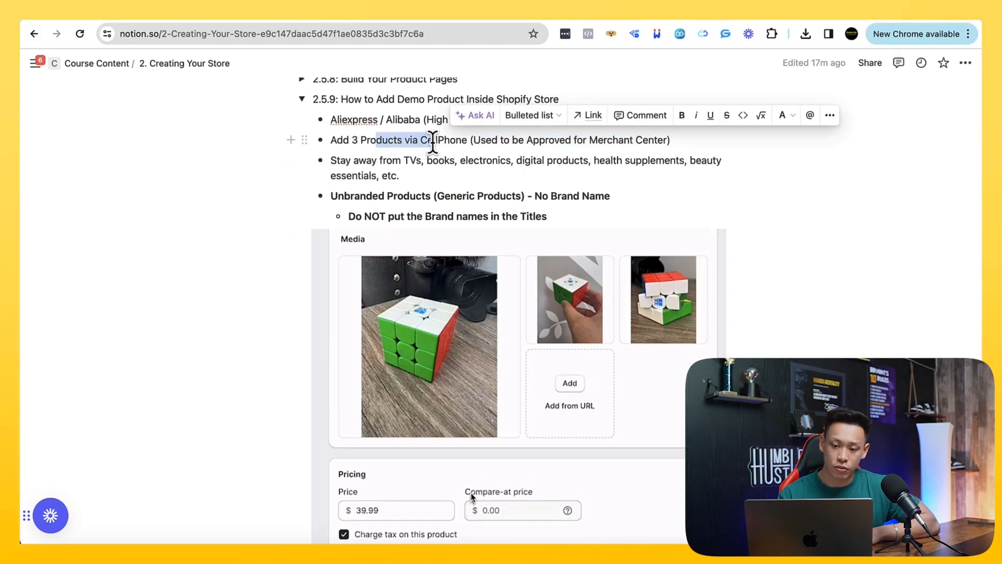
# Examine the example cube listing's media, pricing and storefront screenshots, then return to the section 2.5.9 guidelines
pyautogui.scroll(-2, 431, 141)
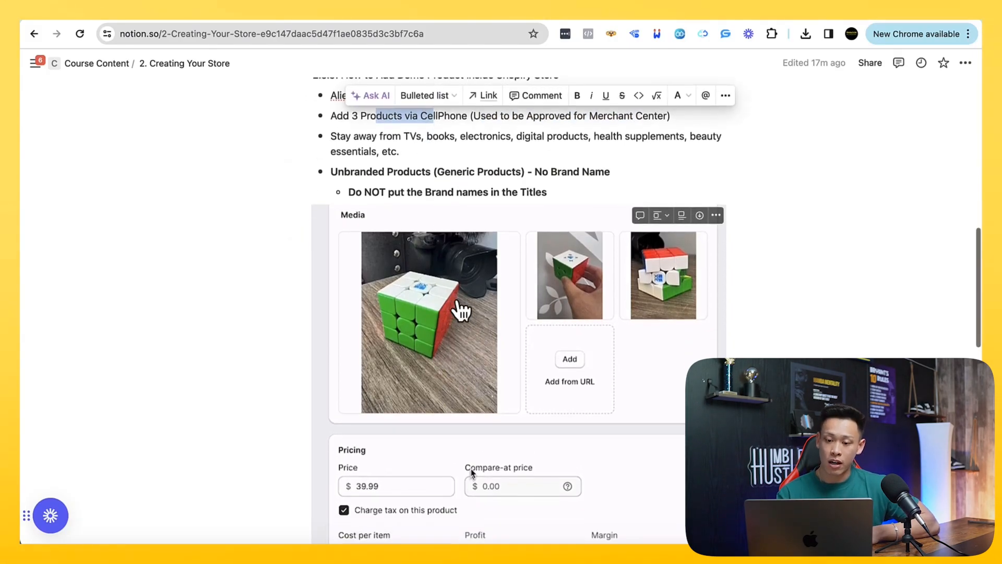
pyautogui.scroll(-3, 592, 286)
pyautogui.scroll(-10, 591, 286)
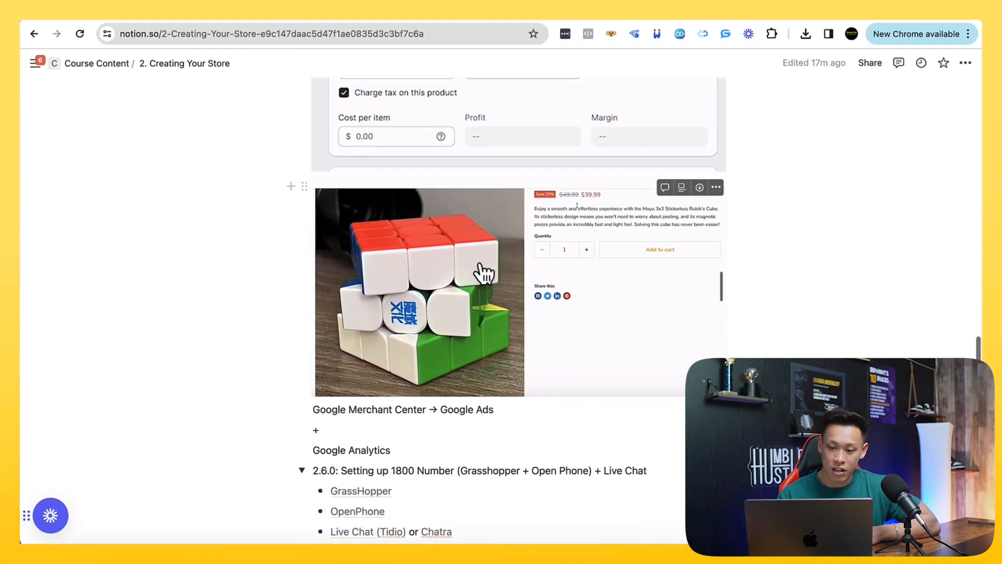
pyautogui.scroll(12, 529, 287)
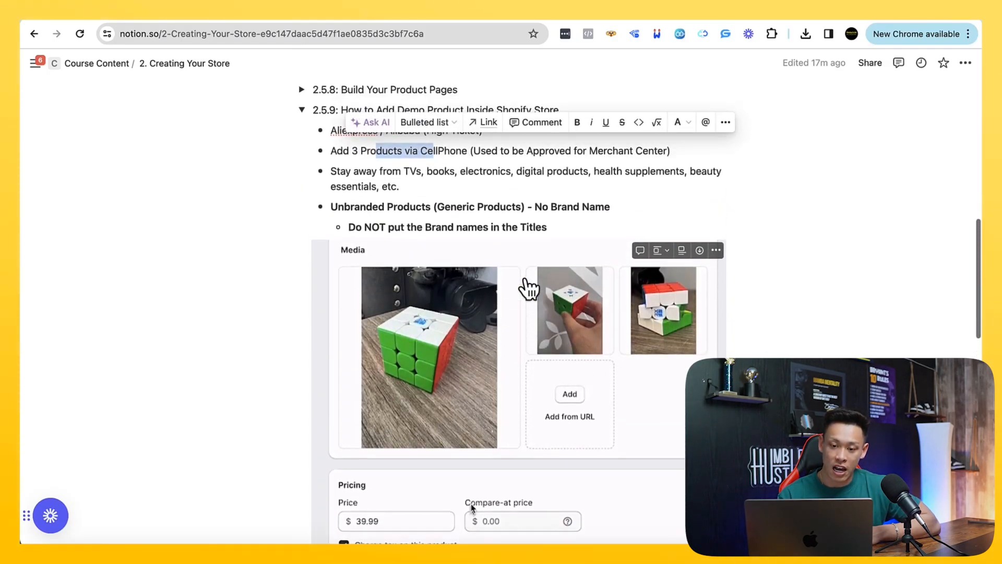
pyautogui.scroll(2, 528, 287)
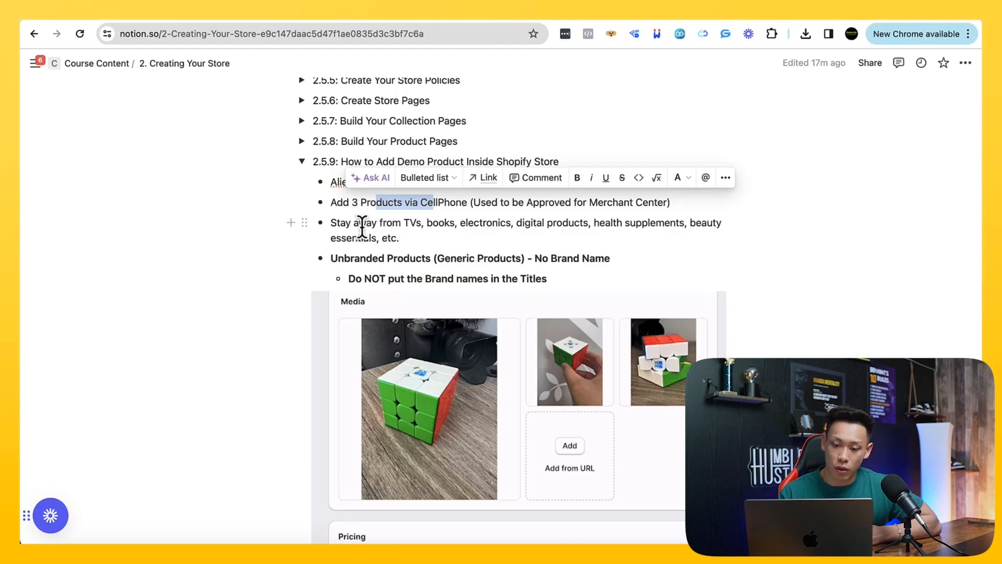
# Highlight the guideline listing product categories to stay away from, and move on to the Unbranded Products guideline
pyautogui.moveTo(392, 223); pyautogui.dragTo(434, 226)
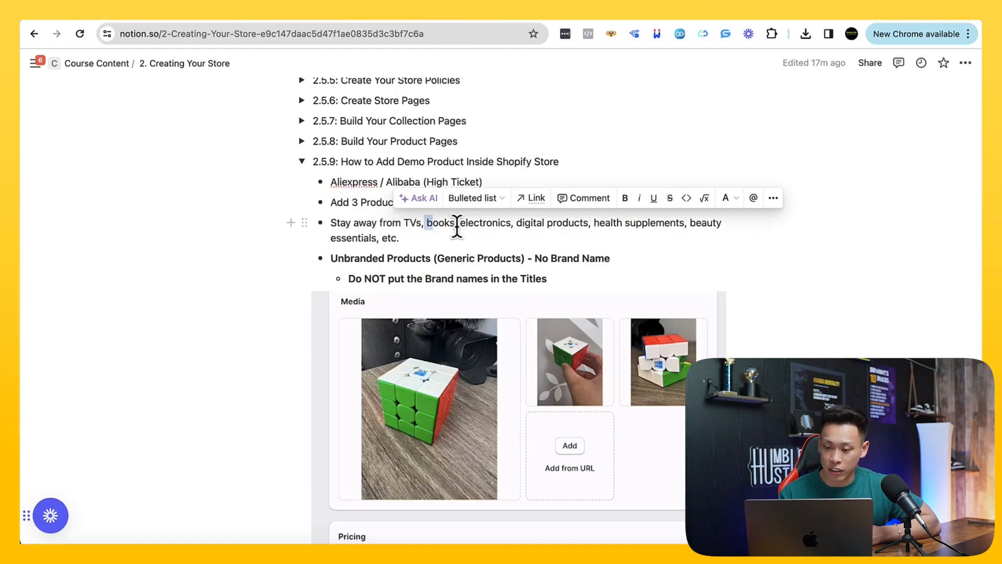
pyautogui.moveTo(522, 224); pyautogui.dragTo(630, 224)
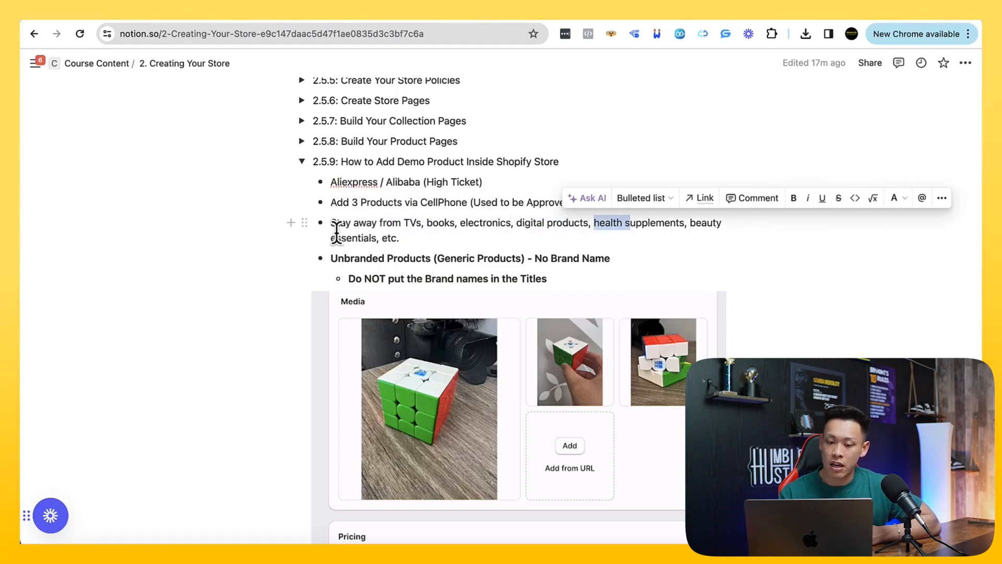
pyautogui.tripleClick(351, 228)
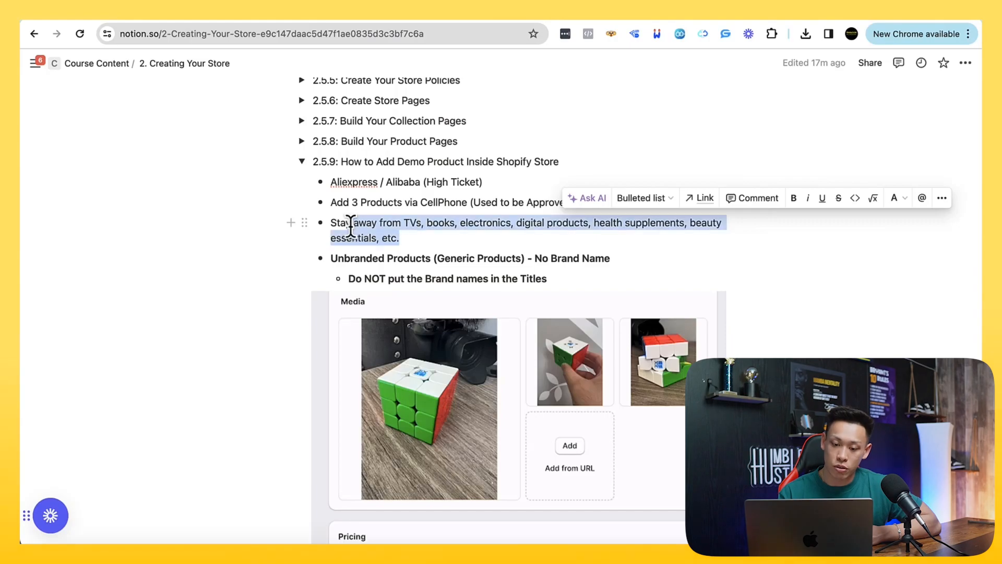
pyautogui.click(333, 258)
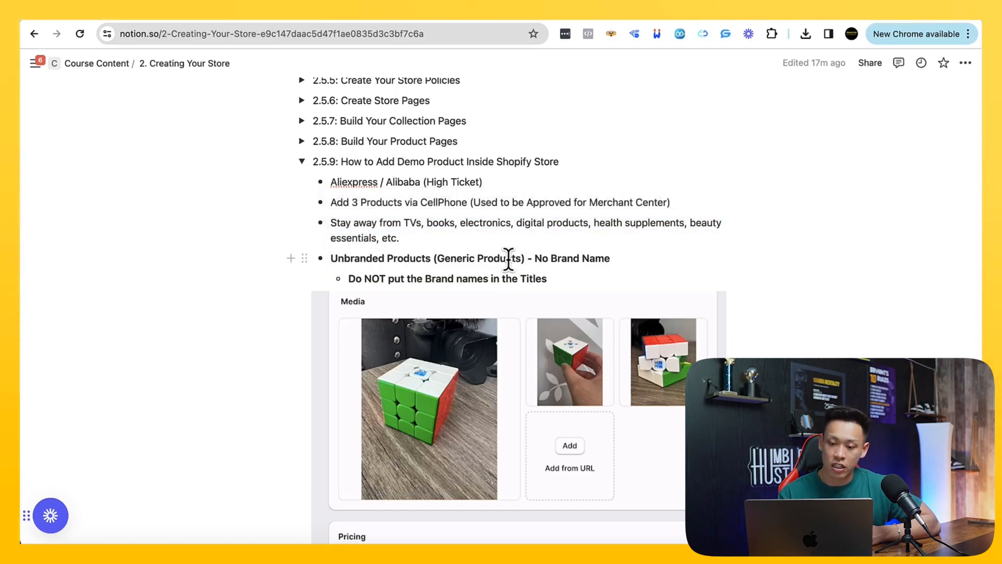
# Highlight the guideline against putting brand names in product titles, review the surrounding section 2.5.9 guidelines, and clear the selection
pyautogui.moveTo(545, 278); pyautogui.dragTo(342, 269)
pyautogui.scroll(1, 346, 277)
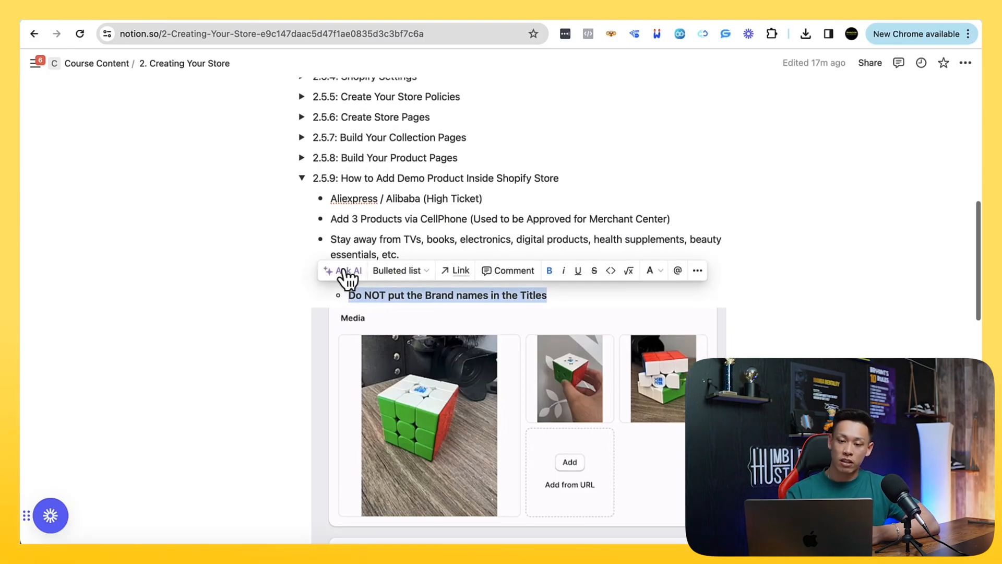
pyautogui.scroll(1, 345, 243)
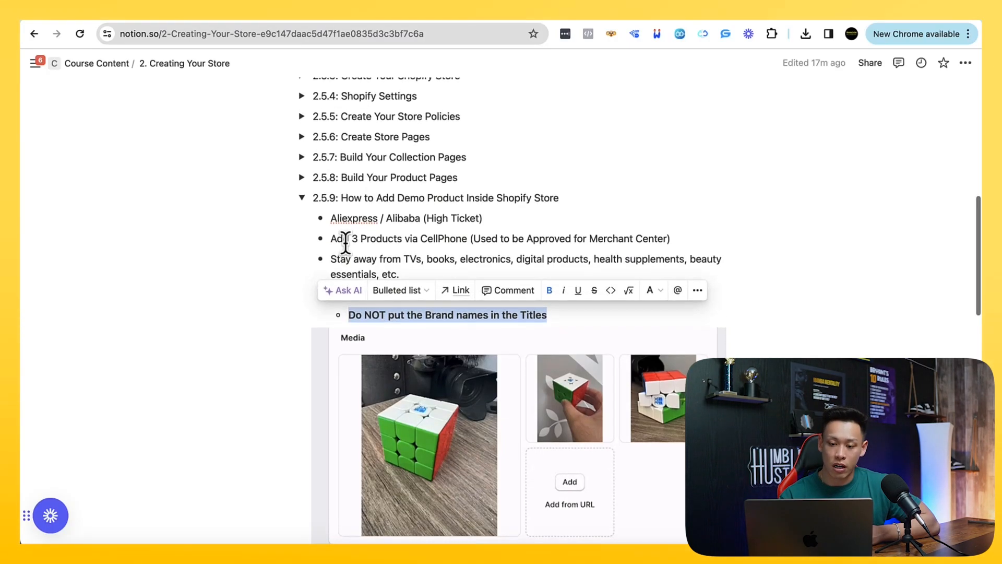
pyautogui.scroll(-2, 347, 245)
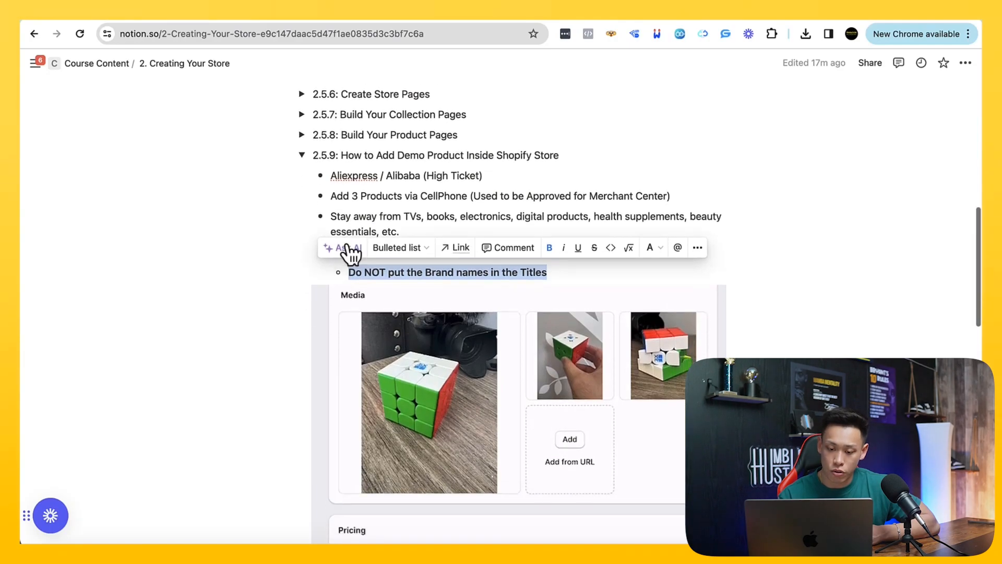
pyautogui.click(345, 197)
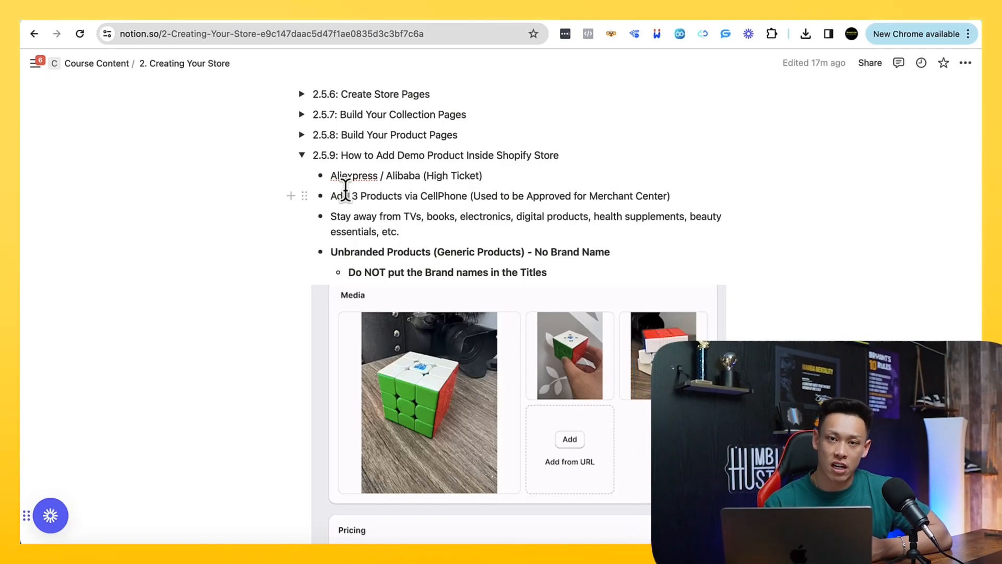
# Add an empty line below the Google Analytics note, just above section 2.6.0 on the 1800 number setup
pyautogui.scroll(-10, 346, 194)
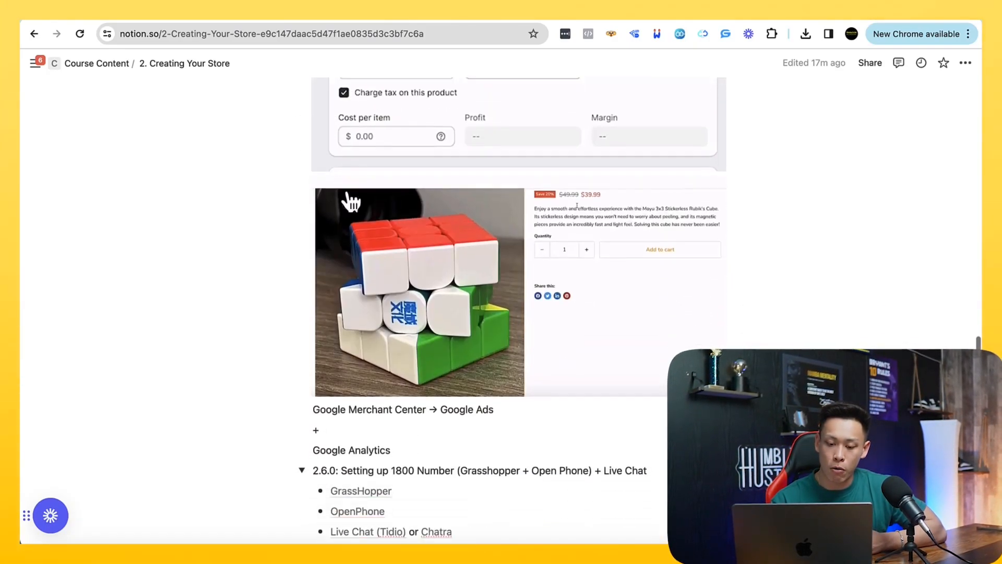
pyautogui.scroll(-2, 351, 201)
pyautogui.click(409, 398)
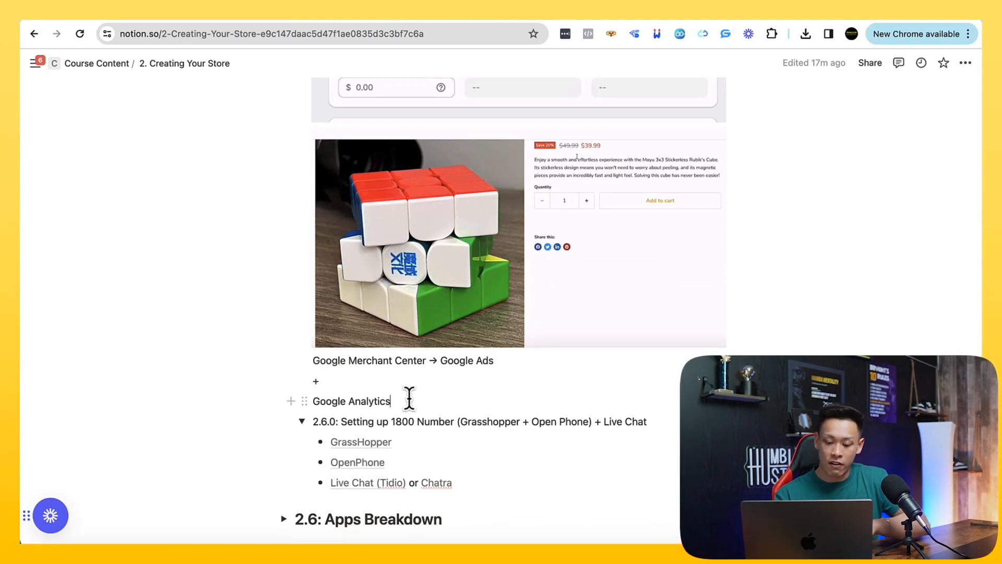
pyautogui.press('Return')
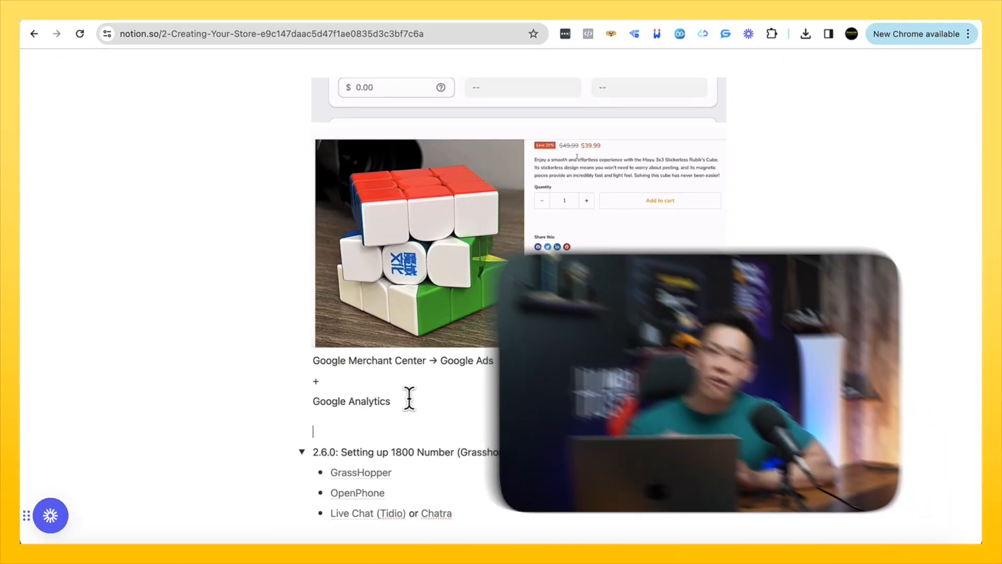
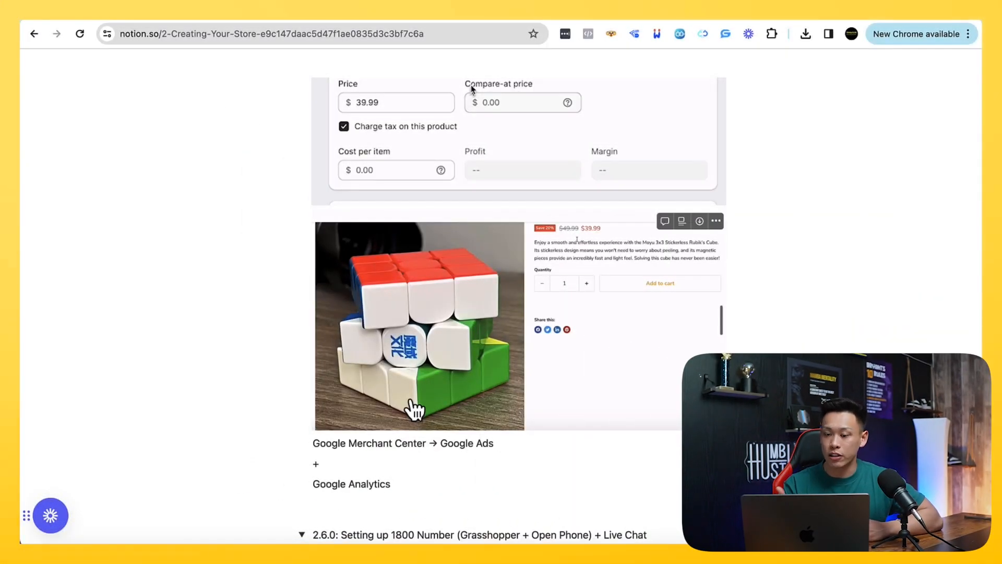
# Return to the section 2.5.9 guidelines and highlight part of the Aliexpress / Alibaba (High Ticket) bullet
pyautogui.scroll(6, 415, 410)
pyautogui.scroll(-6, 415, 409)
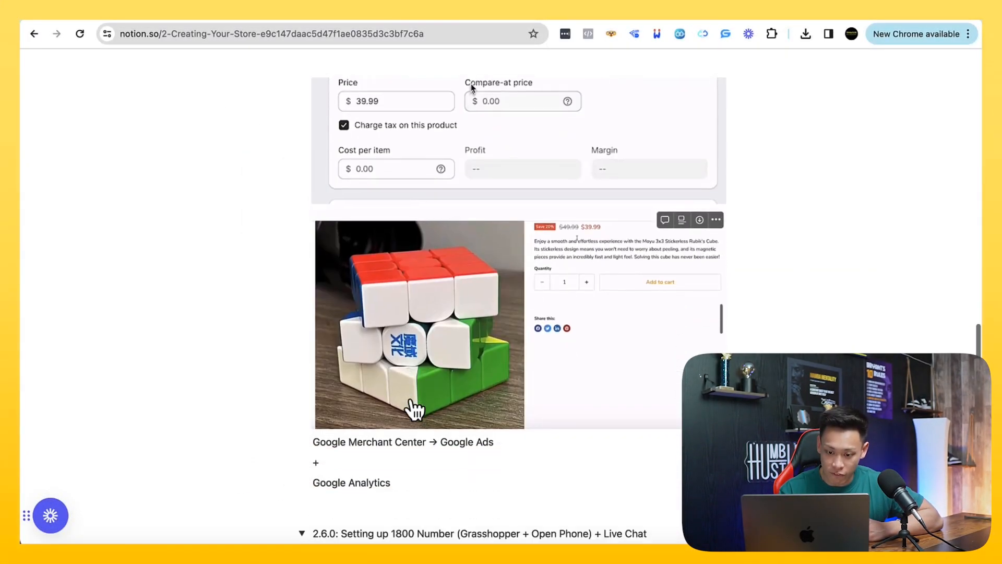
pyautogui.scroll(6, 415, 409)
pyautogui.scroll(2, 412, 408)
pyautogui.scroll(2, 406, 117)
pyautogui.moveTo(343, 120); pyautogui.dragTo(450, 124)
pyautogui.moveTo(393, 187); pyautogui.dragTo(447, 188)
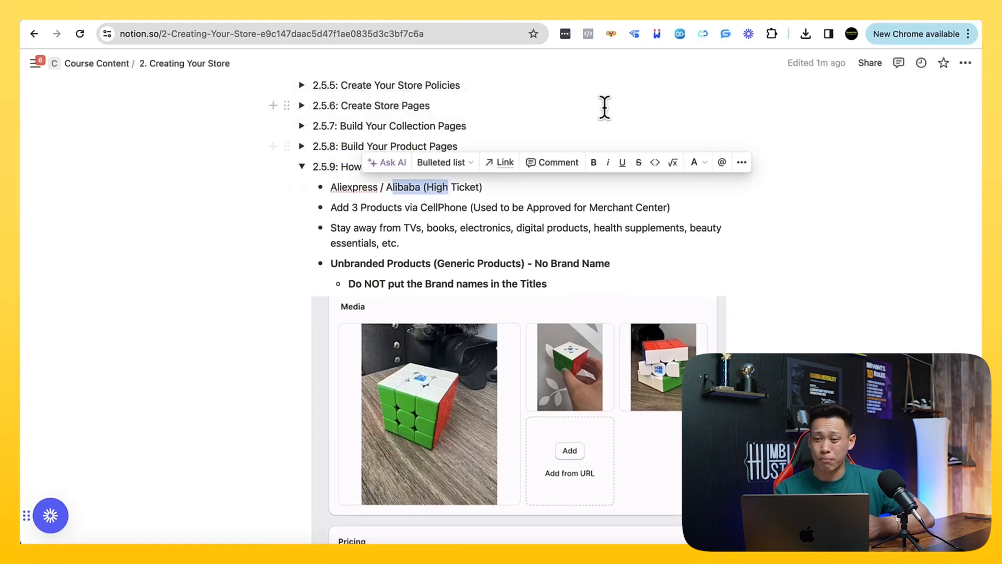
# Look up alibaba on Google in a new browser tab and open the Alibaba.com site from the results
pyautogui.press('super+t')
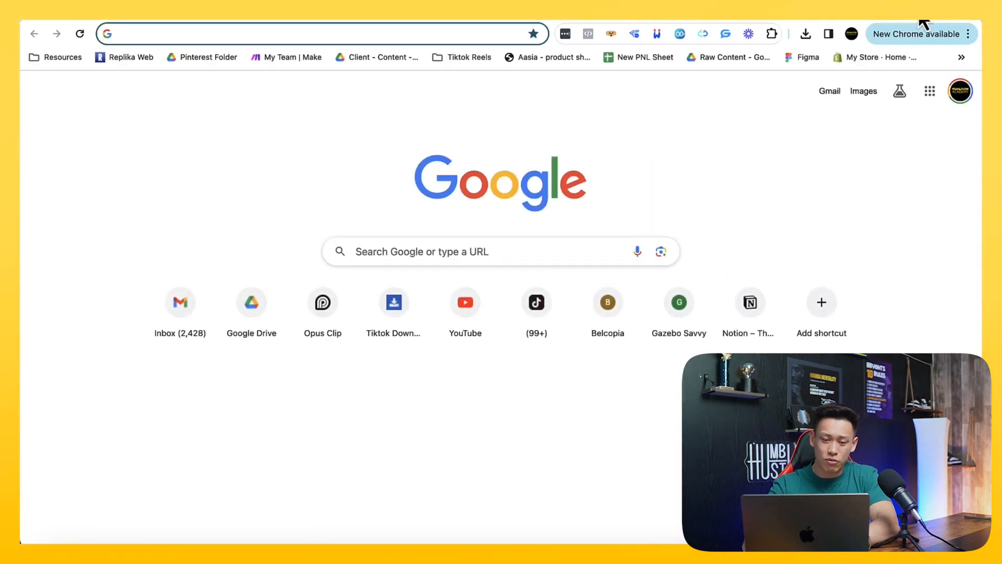
pyautogui.write('alie')
pyautogui.press('BackSpace')
pyautogui.press('BackSpace')
pyautogui.write('baba')
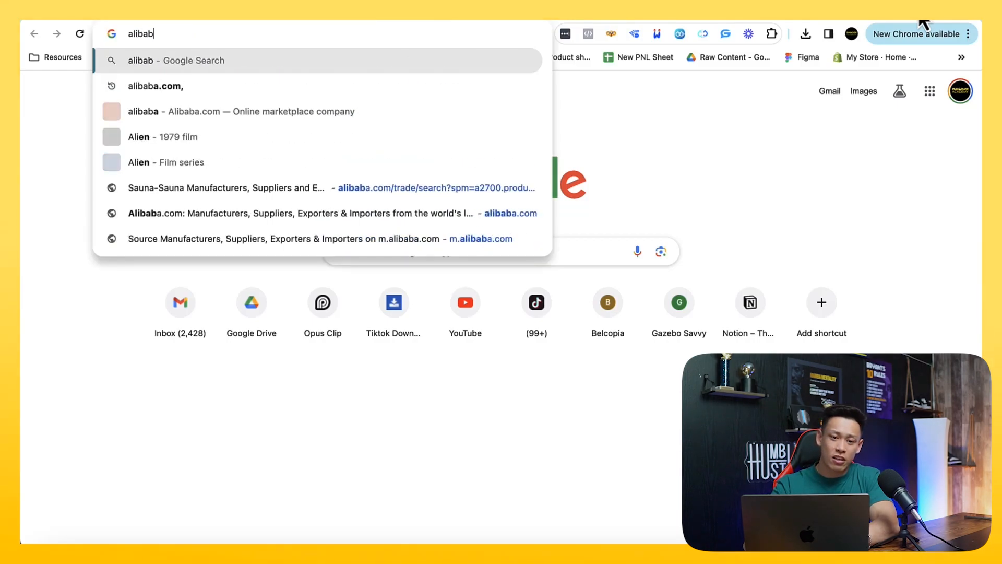
pyautogui.press('Return')
pyautogui.scroll(-8, 417, 164)
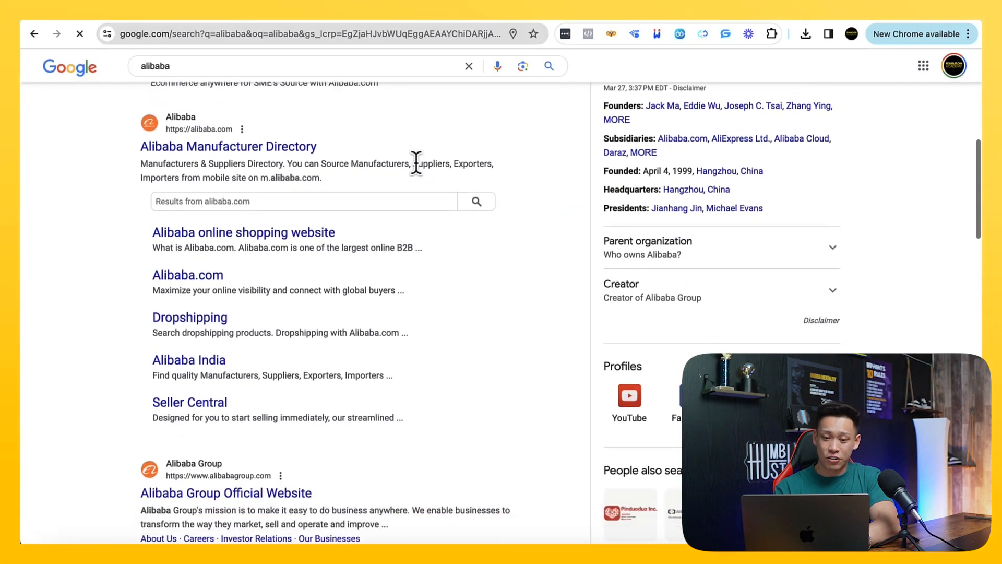
pyautogui.click(416, 164)
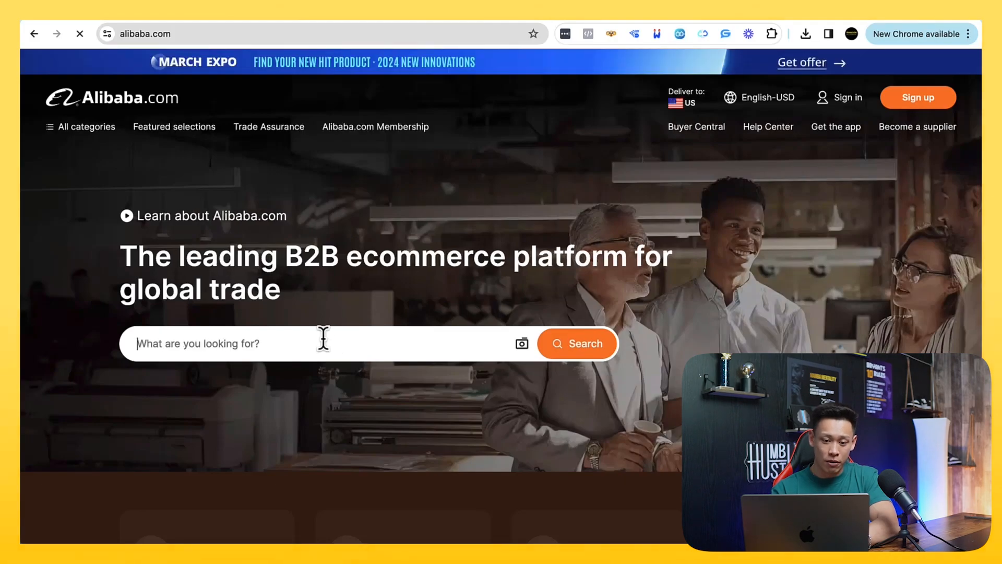
# Search Alibaba's product catalogue for gazebo
pyautogui.click(323, 340)
pyautogui.write('car')
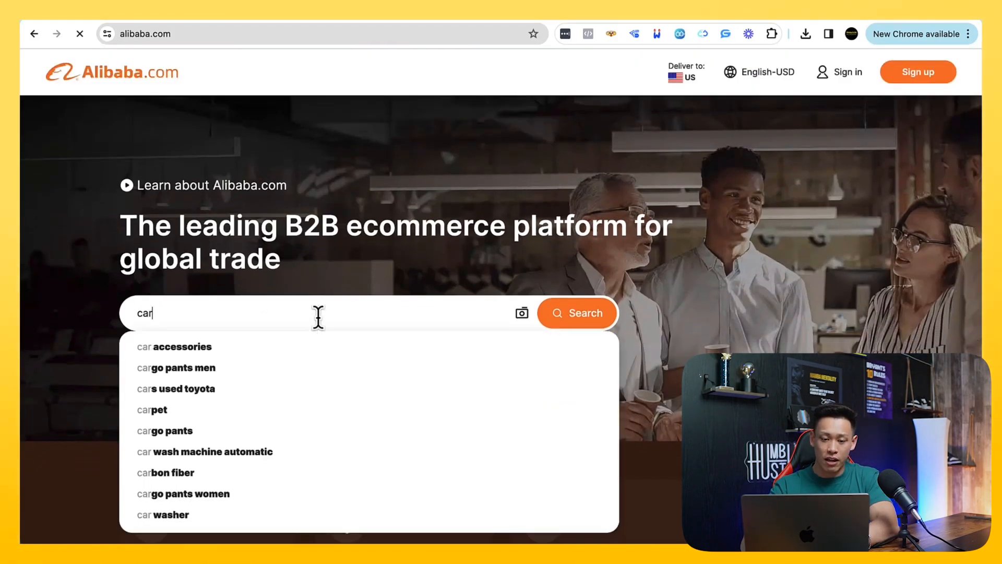
pyautogui.press('BackSpace')
pyautogui.press('BackSpace')
pyautogui.press('BackSpace')
pyautogui.write('gazebo')
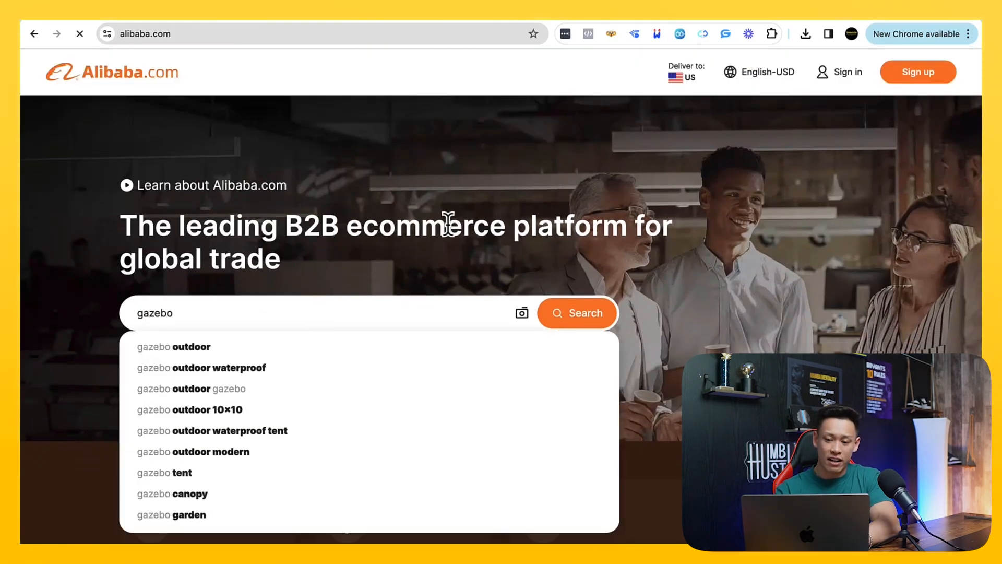
pyautogui.click(560, 317)
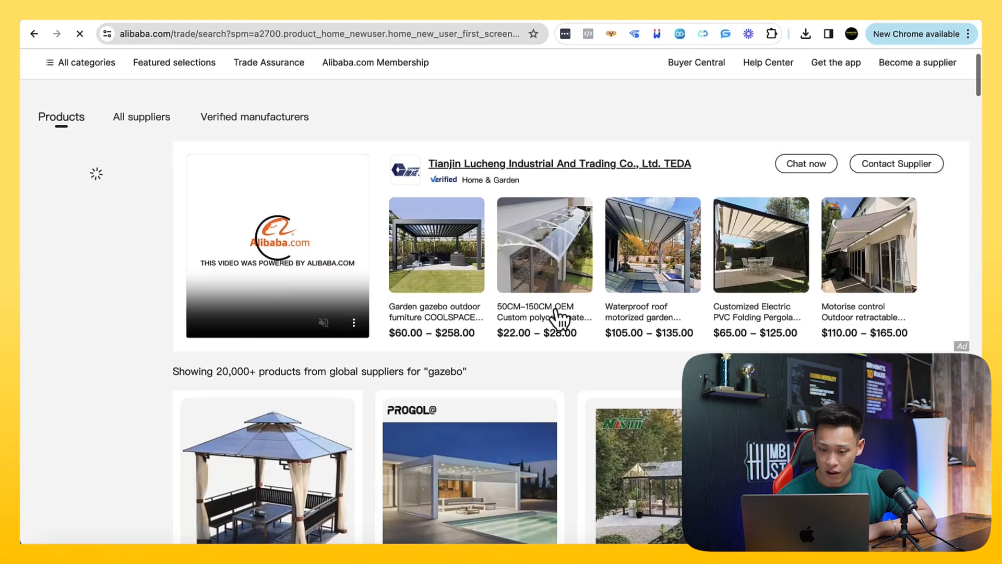
# Filter the gazebo results to a maximum price of 5000, dismissing the site's notification request
pyautogui.scroll(-5, 560, 316)
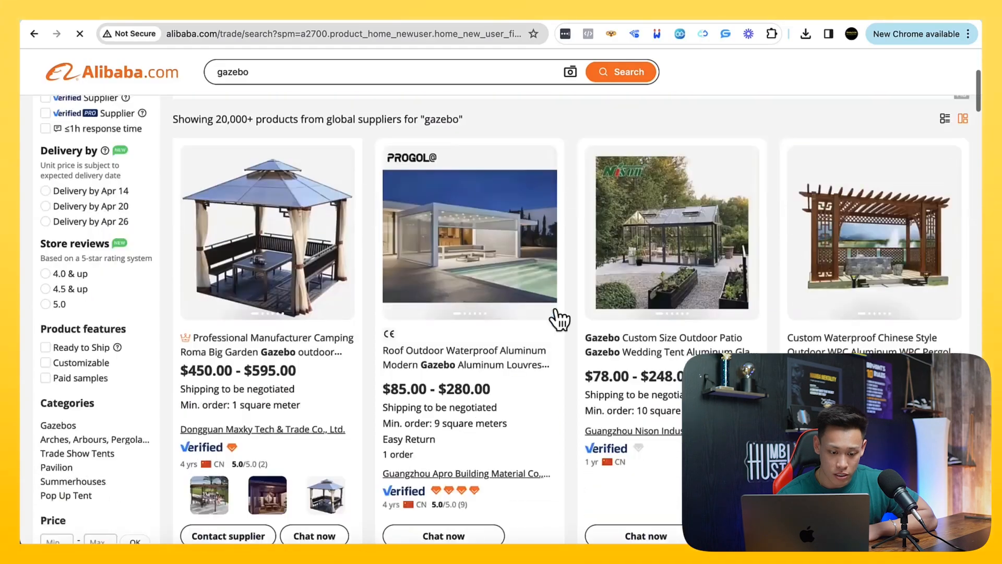
pyautogui.scroll(-9, 556, 316)
pyautogui.scroll(4, 555, 316)
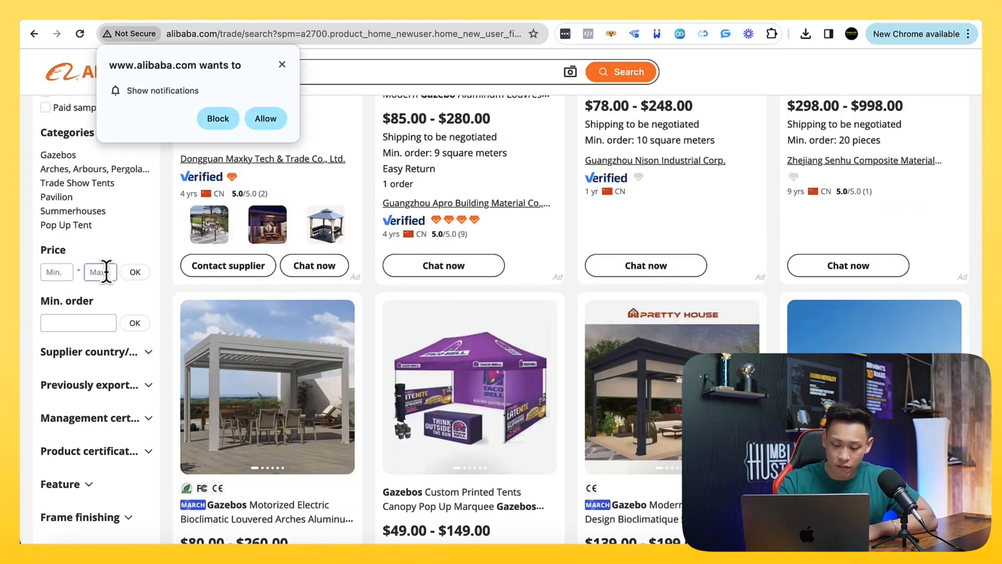
pyautogui.click(282, 64)
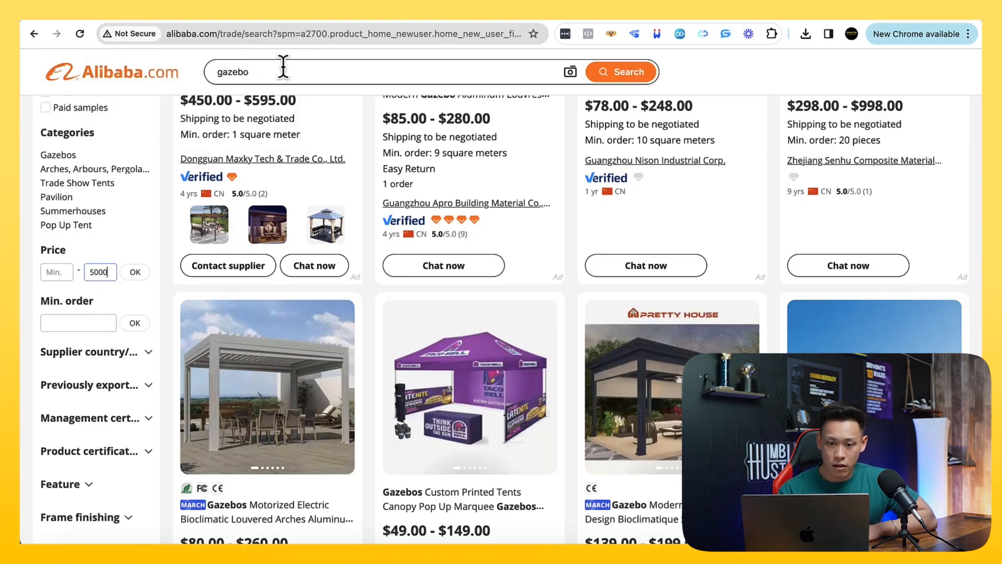
pyautogui.scroll(-1, 320, 248)
pyautogui.click(135, 252)
# Examine the filtered gazebo listings, comparing their photos, price ranges, minimum orders and suppliers
pyautogui.scroll(7, 272, 331)
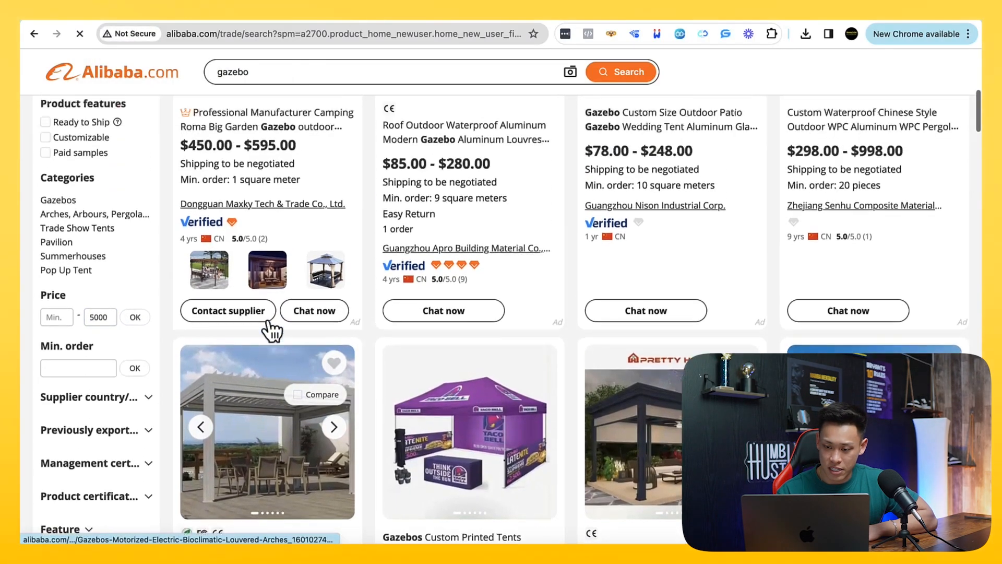
pyautogui.scroll(-4, 272, 331)
pyautogui.scroll(-4, 272, 331)
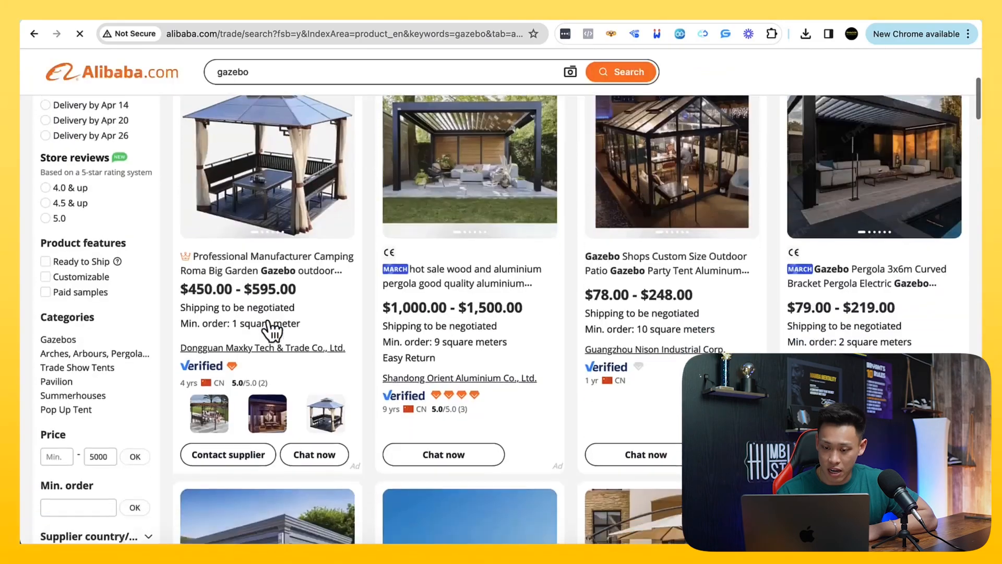
pyautogui.scroll(4, 348, 330)
pyautogui.scroll(-8, 810, 313)
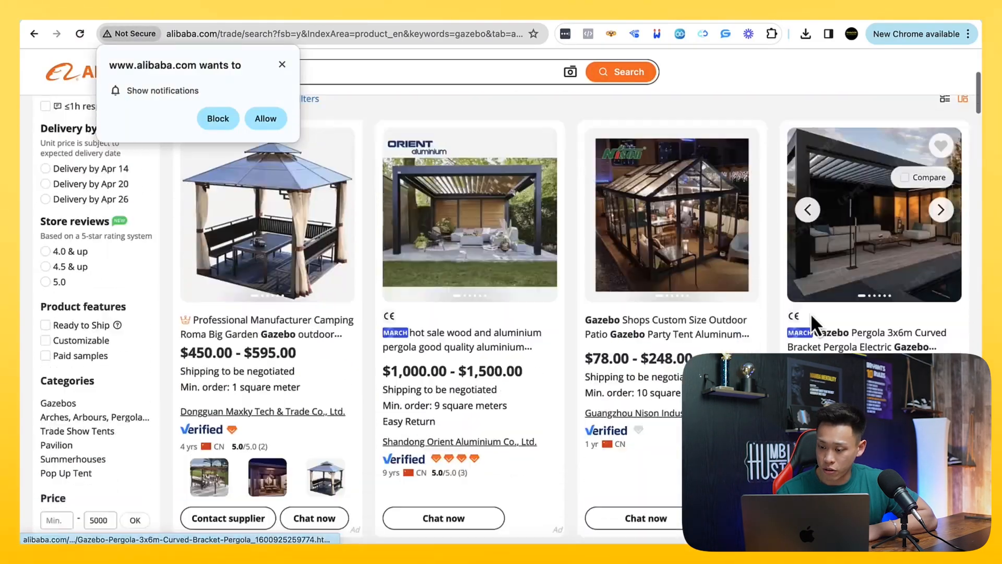
pyautogui.scroll(-10, 811, 313)
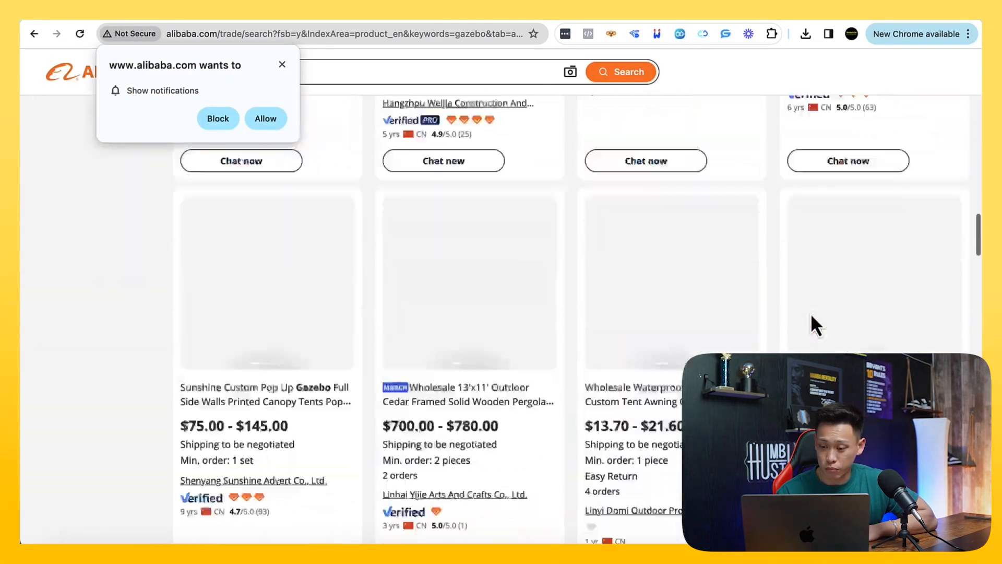
pyautogui.scroll(4, 810, 312)
pyautogui.scroll(-5, 810, 313)
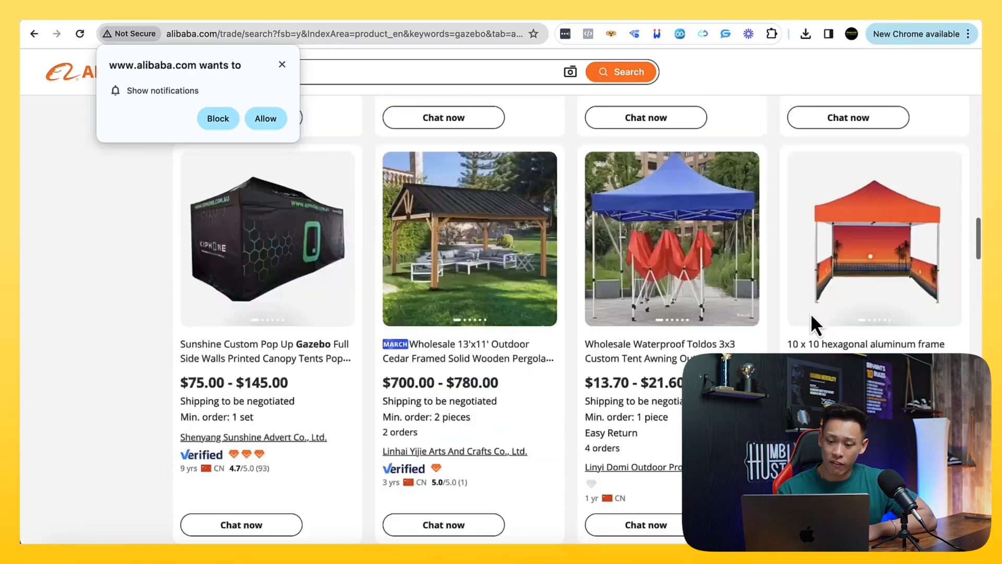
pyautogui.scroll(10, 810, 312)
pyautogui.scroll(-5, 810, 313)
pyautogui.scroll(1, 811, 313)
pyautogui.scroll(4, 811, 313)
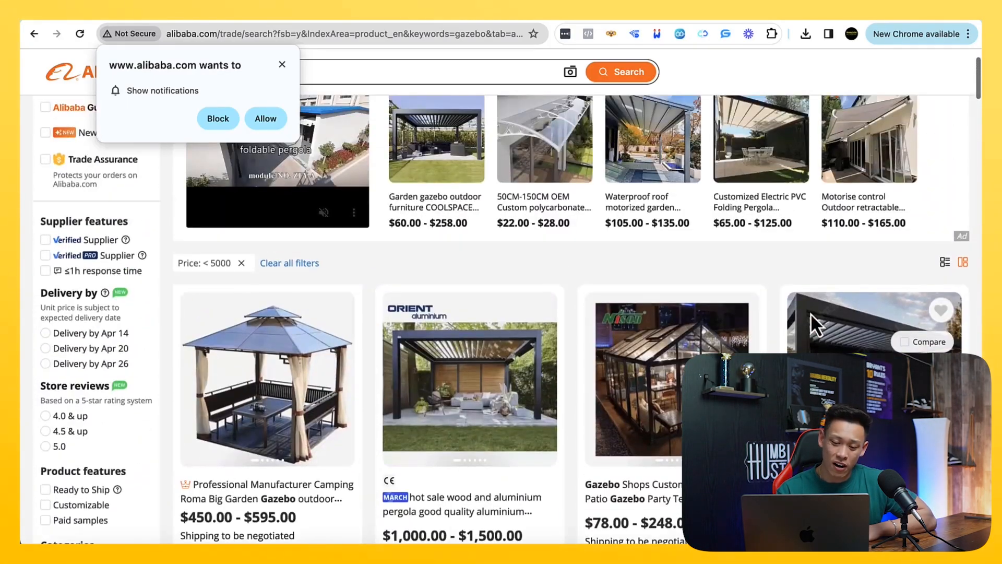
pyautogui.scroll(-2, 810, 313)
pyautogui.scroll(-8, 810, 314)
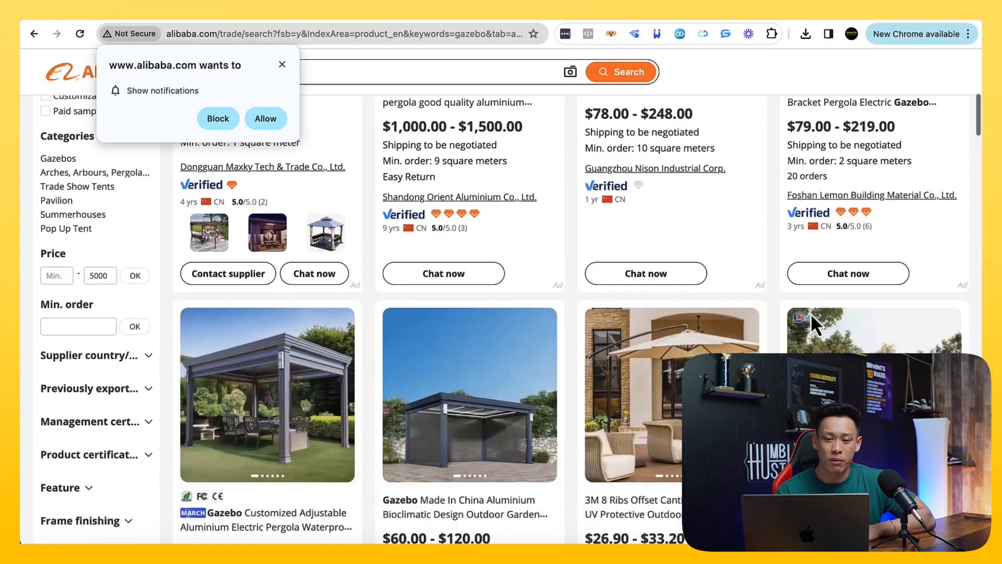
pyautogui.scroll(-7, 380, 311)
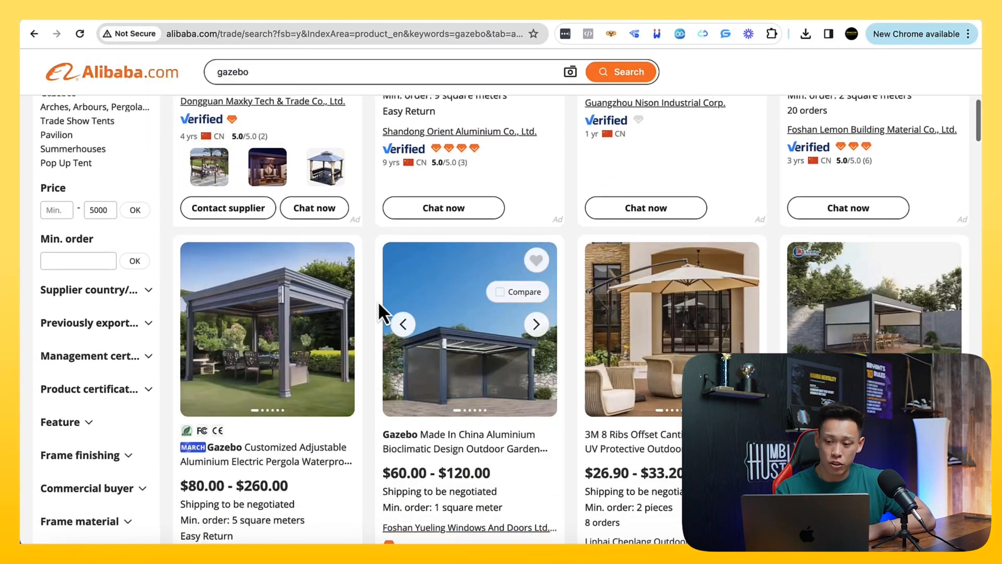
pyautogui.scroll(-2, 380, 304)
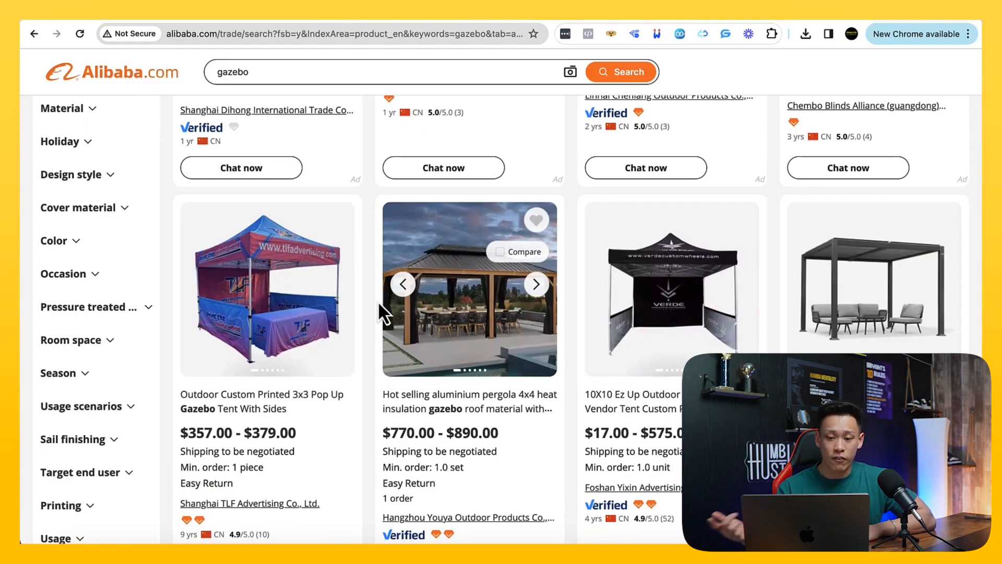
pyautogui.scroll(15, 378, 301)
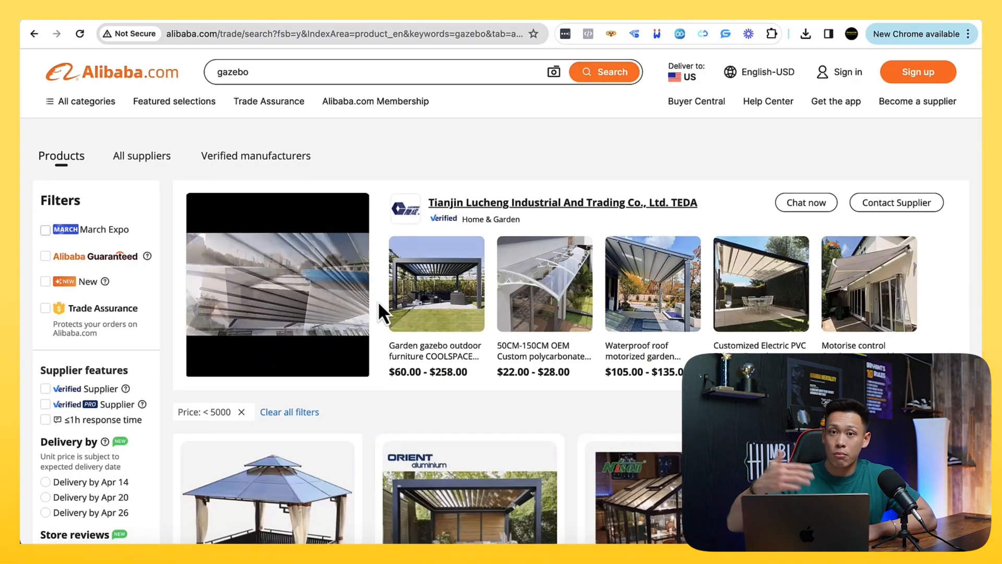
pyautogui.scroll(-2, 378, 301)
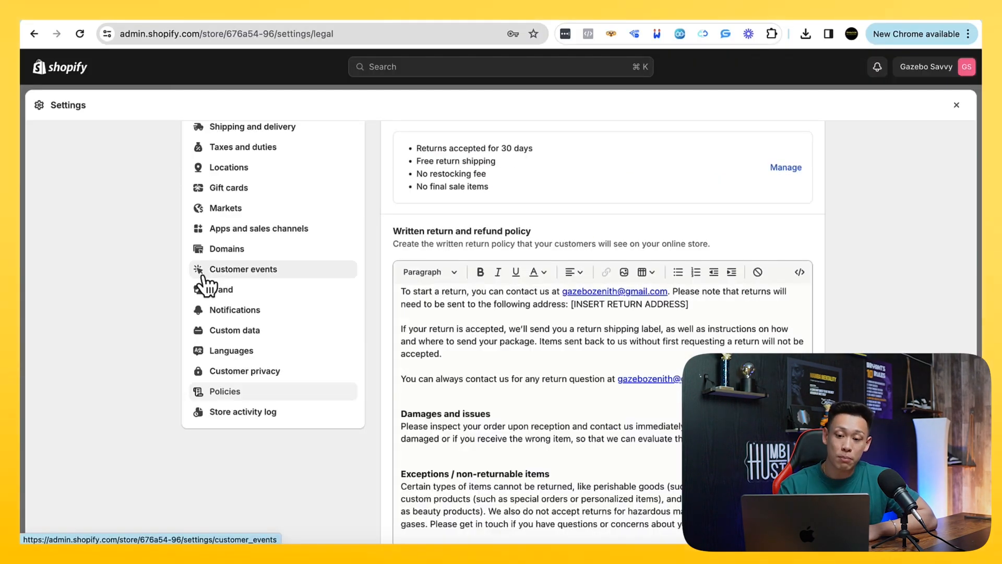
pyautogui.scroll(3, 206, 285)
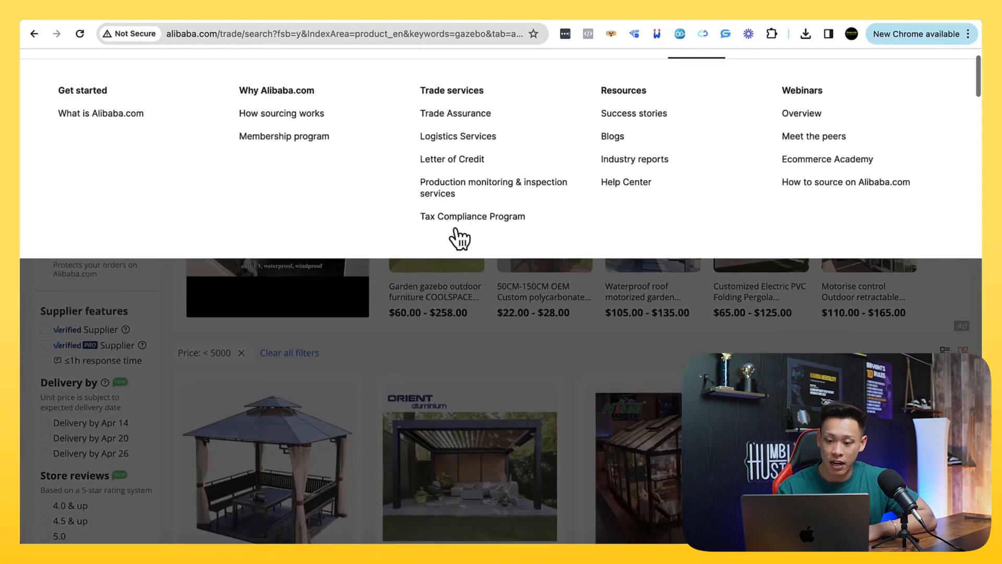
# Open the hot sale wood and aluminium pergola listing and view its third and fourth product photos
pyautogui.scroll(-5, 470, 368)
pyautogui.scroll(-2, 468, 363)
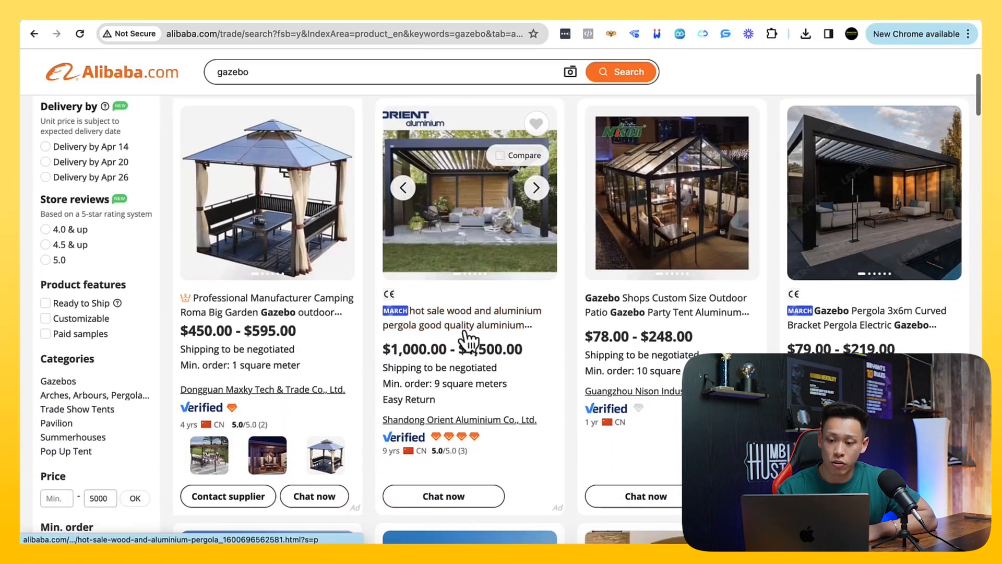
pyautogui.click(471, 327)
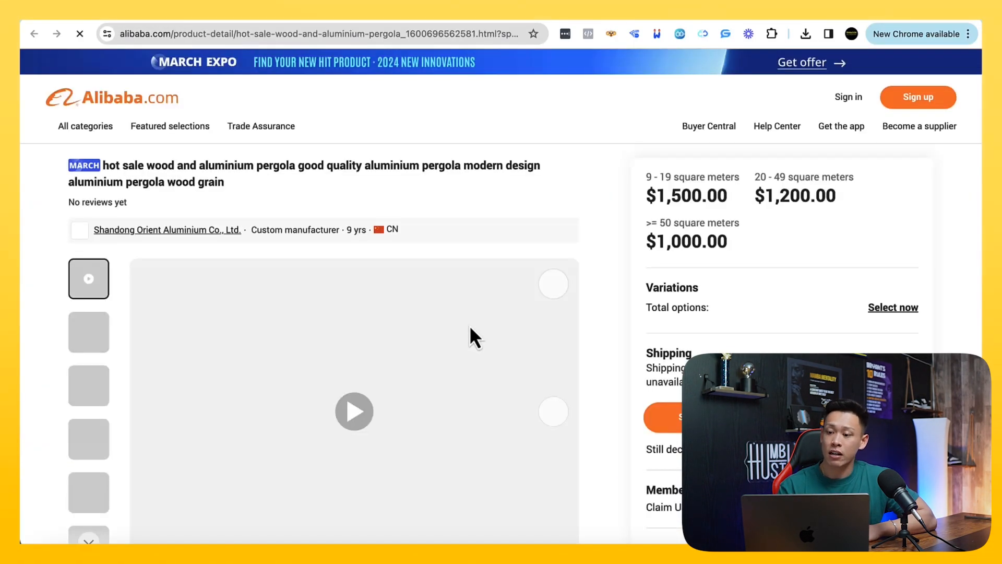
pyautogui.scroll(-3, 310, 293)
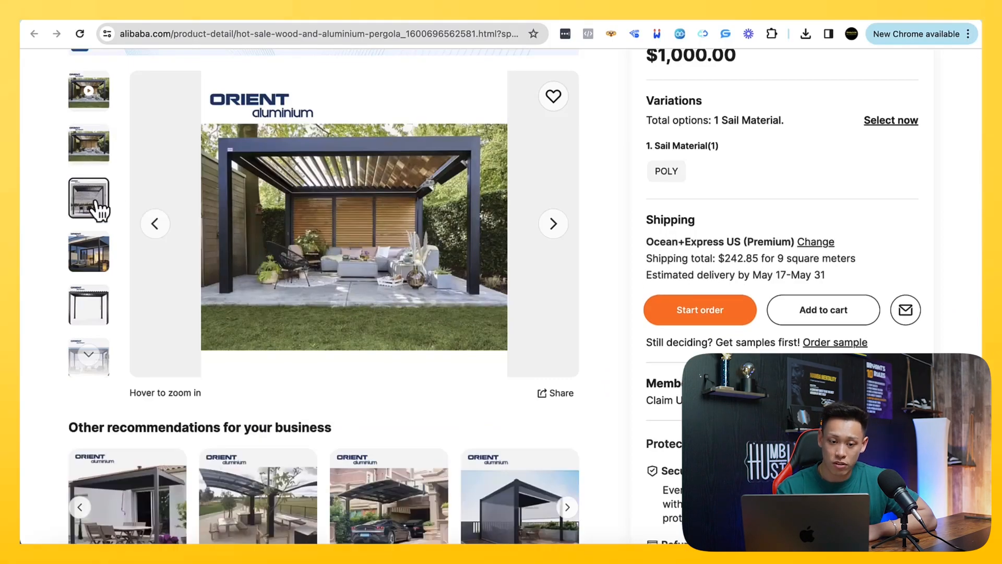
pyautogui.click(96, 206)
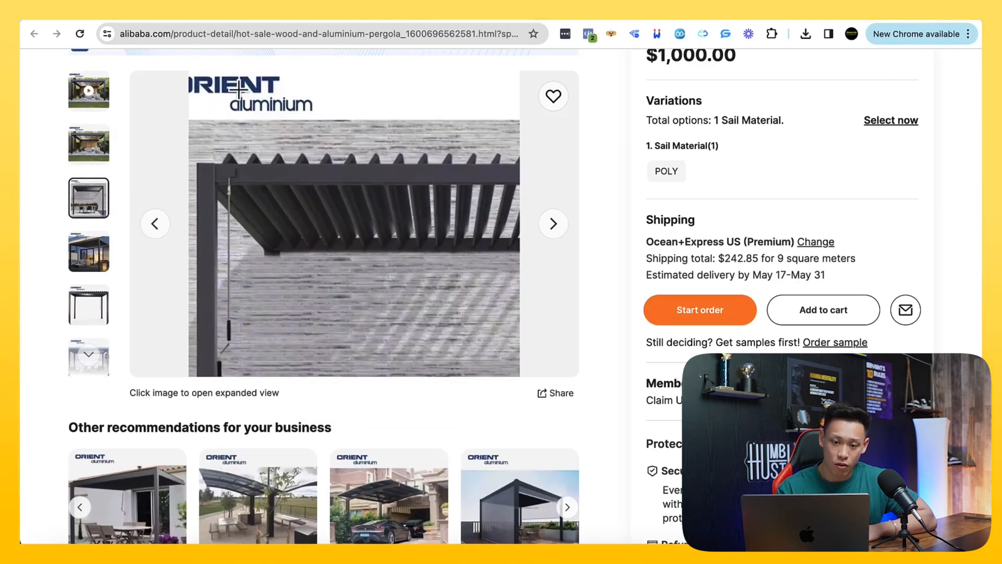
pyautogui.click(78, 256)
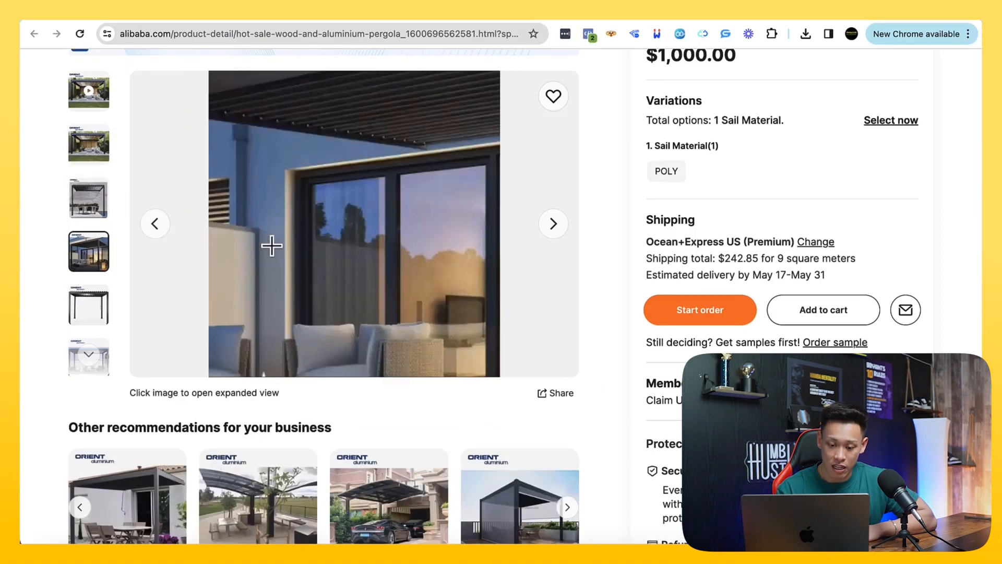
pyautogui.scroll(-1, 273, 242)
pyautogui.scroll(2, 273, 242)
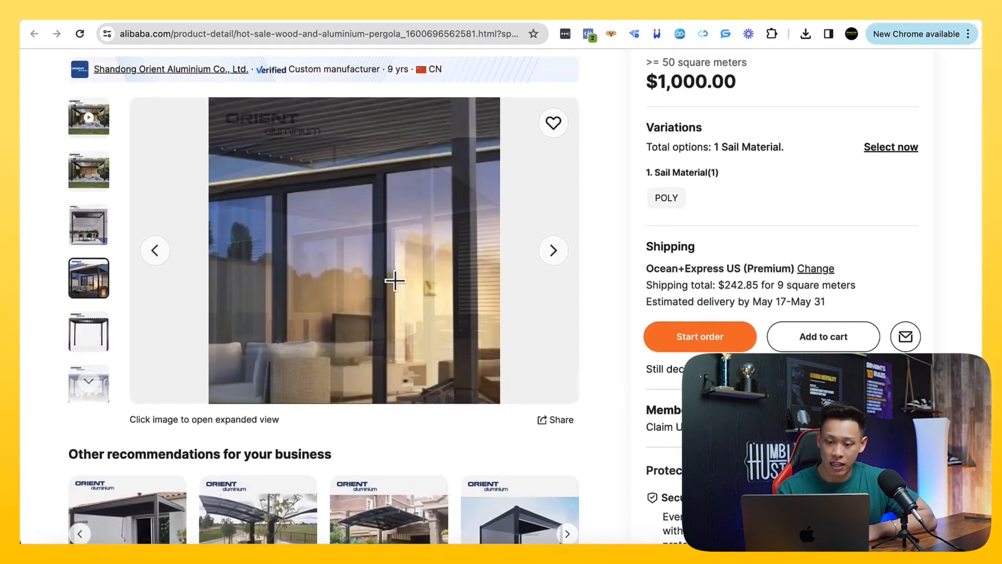
# Expand the pergola's evening patio photo to full view and save the image to the computer
pyautogui.click(392, 277)
pyautogui.rightClick(391, 250)
pyautogui.click(409, 273)
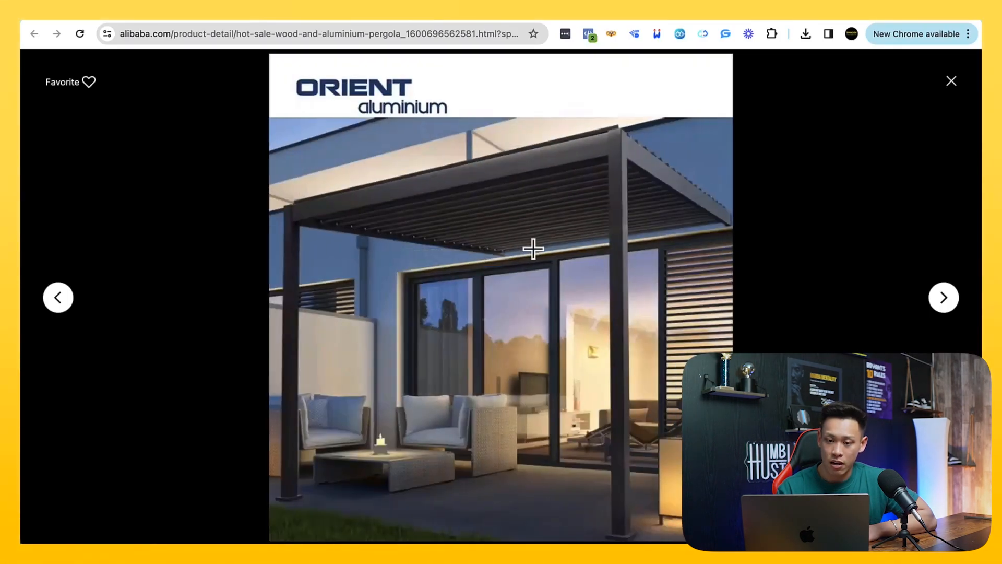
pyautogui.click(603, 302)
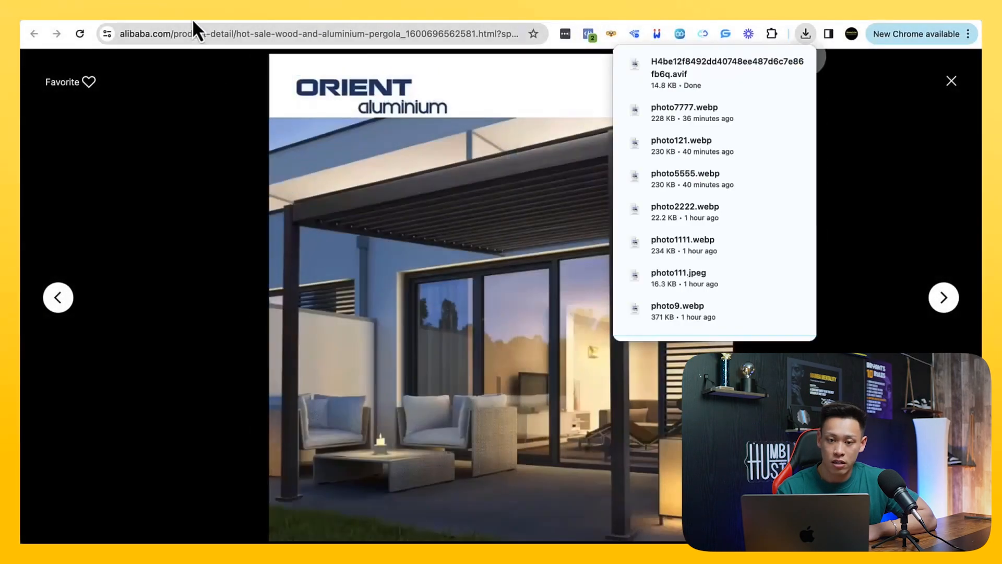
# Switch to the Shopify admin, leave the settings and start a new product titled "Orient Gazebo Alumininum Pergola"
pyautogui.click(192, 19)
pyautogui.scroll(3, 186, 192)
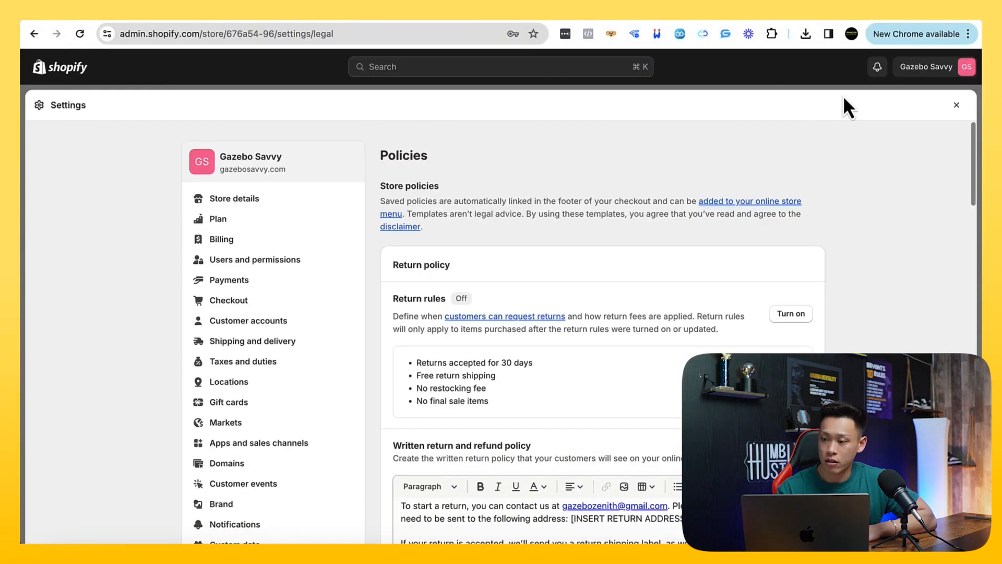
pyautogui.click(959, 105)
pyautogui.click(927, 108)
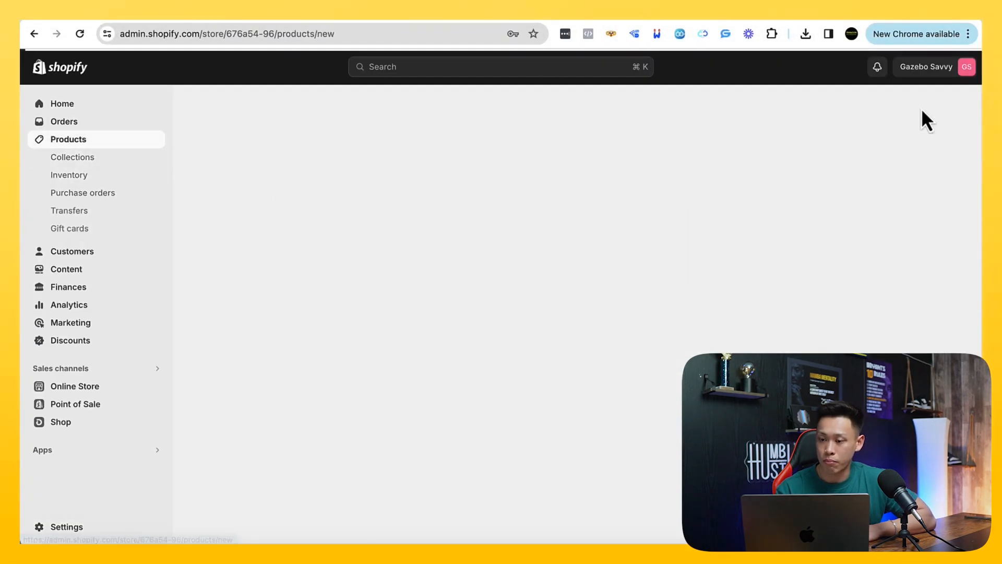
pyautogui.click(352, 168)
pyautogui.write('Orient Gazebo')
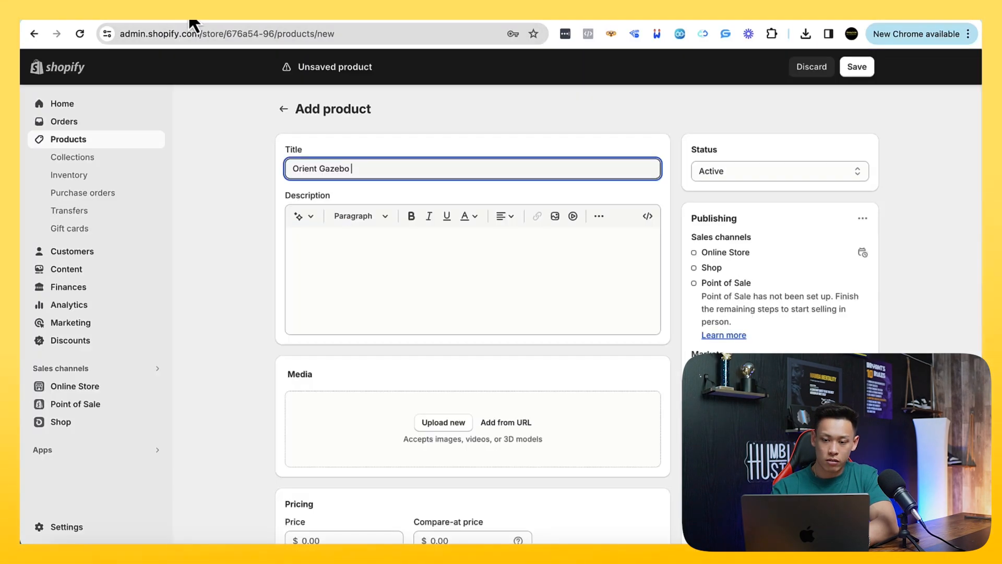
pyautogui.write('Aluminimum Pergola')
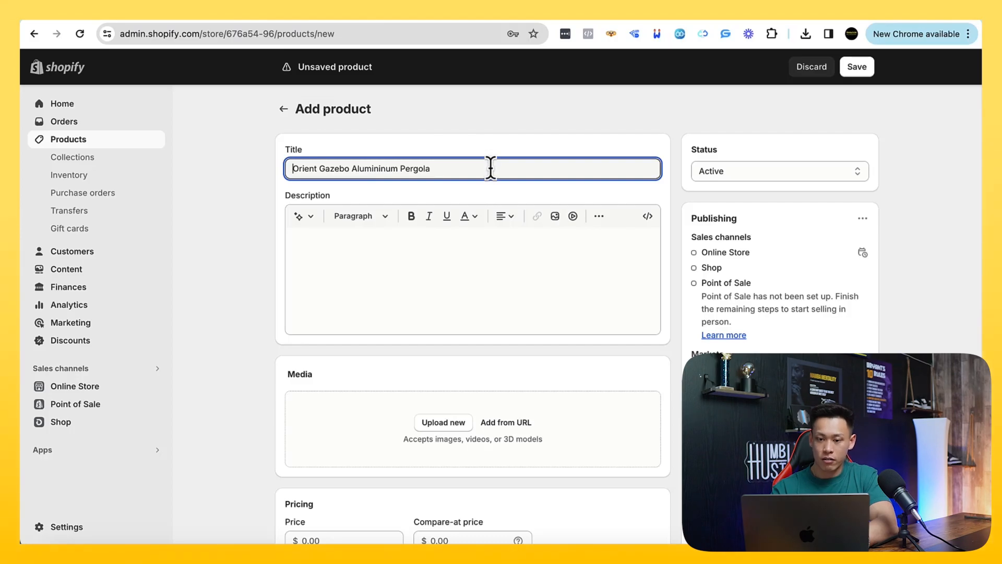
# Expand the pergola's full attribute list on its Alibaba page and review its specifications, packaging and lead time
pyautogui.scroll(-10, 291, 489)
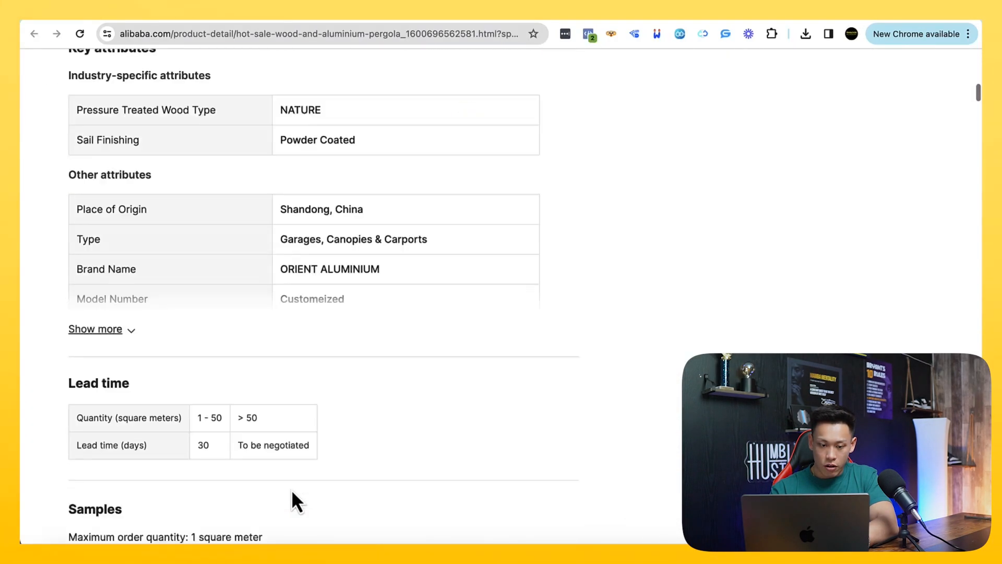
pyautogui.scroll(2, 292, 490)
pyautogui.scroll(-1, 292, 492)
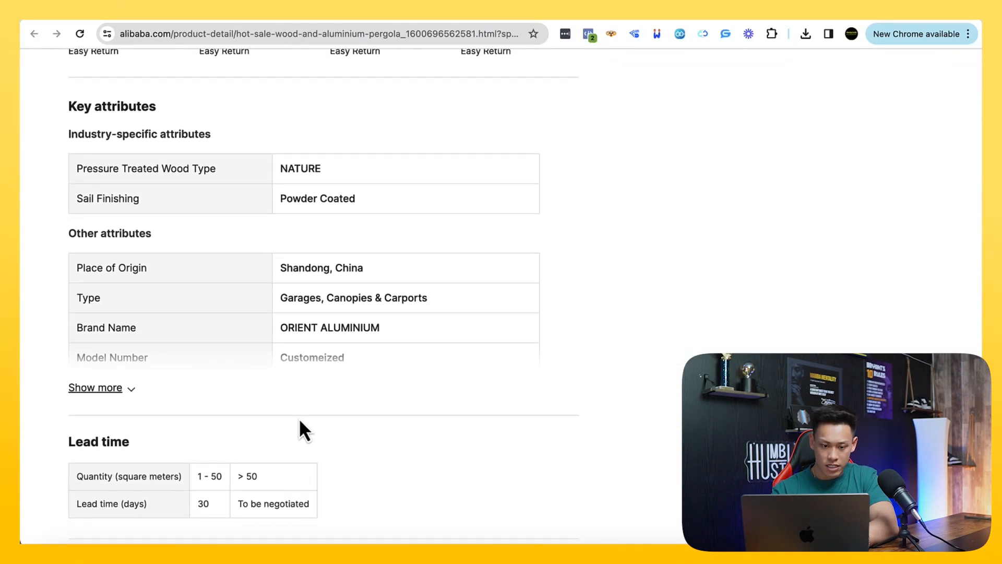
pyautogui.click(115, 389)
pyautogui.scroll(-10, 199, 391)
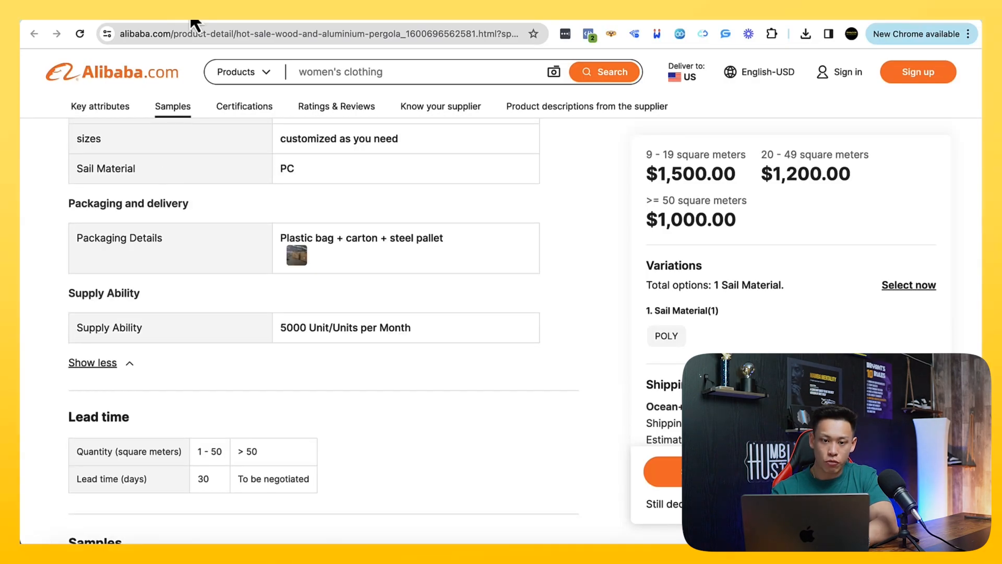
# Try to upload the saved pergola image H4be12f8492dd40748ee487d6c7e86fb6q.avif to the new Shopify product's media
pyautogui.click(190, 19)
pyautogui.click(435, 417)
pyautogui.scroll(-1, 508, 372)
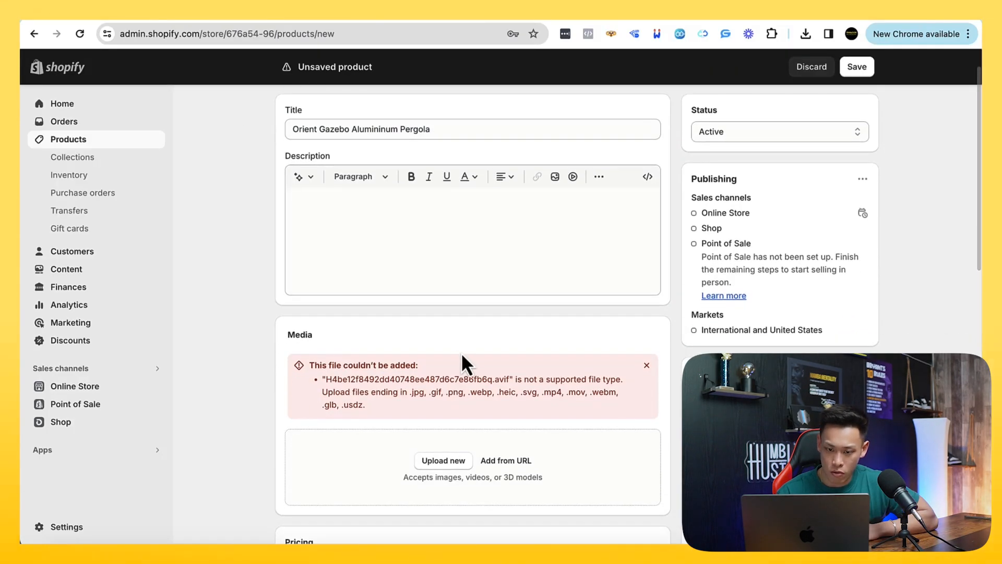
# Highlight the brand name in the product title and look through the form's inventory, shipping and variant sections
pyautogui.doubleClick(317, 129)
pyautogui.moveTo(464, 139); pyautogui.dragTo(265, 140)
pyautogui.scroll(-1, 277, 258)
pyautogui.scroll(-10, 321, 268)
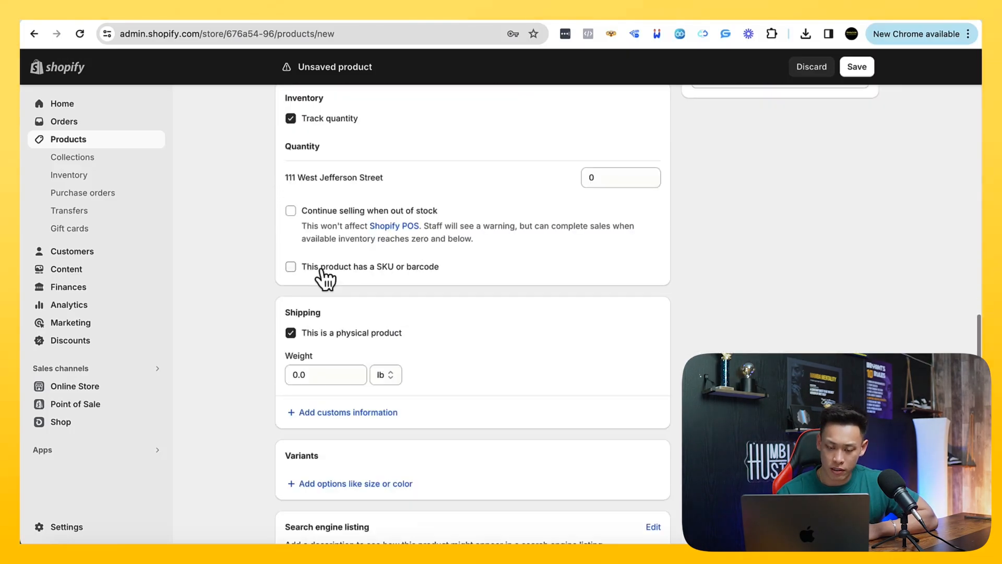
pyautogui.scroll(12, 320, 268)
pyautogui.scroll(-1, 319, 251)
pyautogui.click(316, 168)
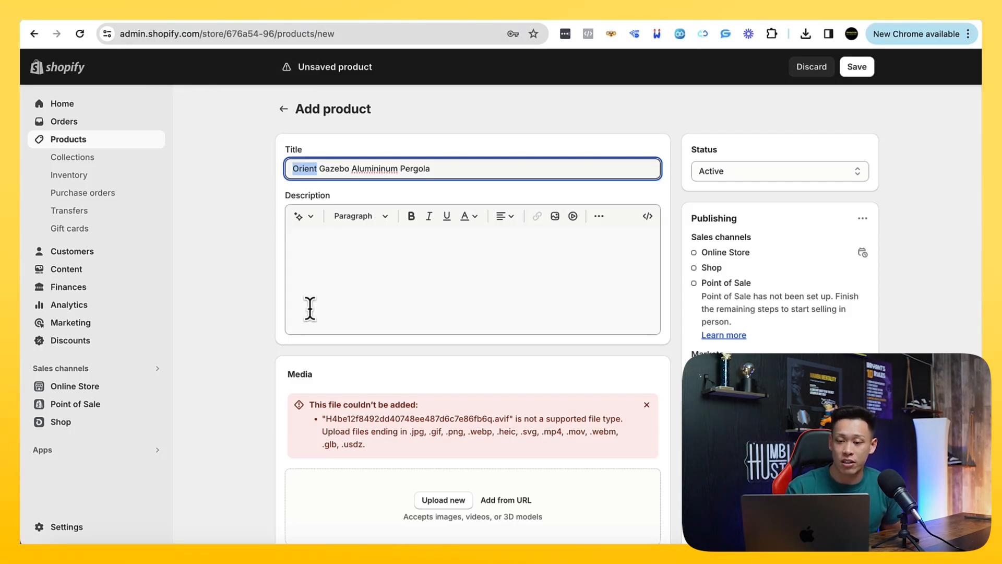
# Switch to the Notion course notes and review the demo product example's photos, pricing and product page
pyautogui.click(776, 16)
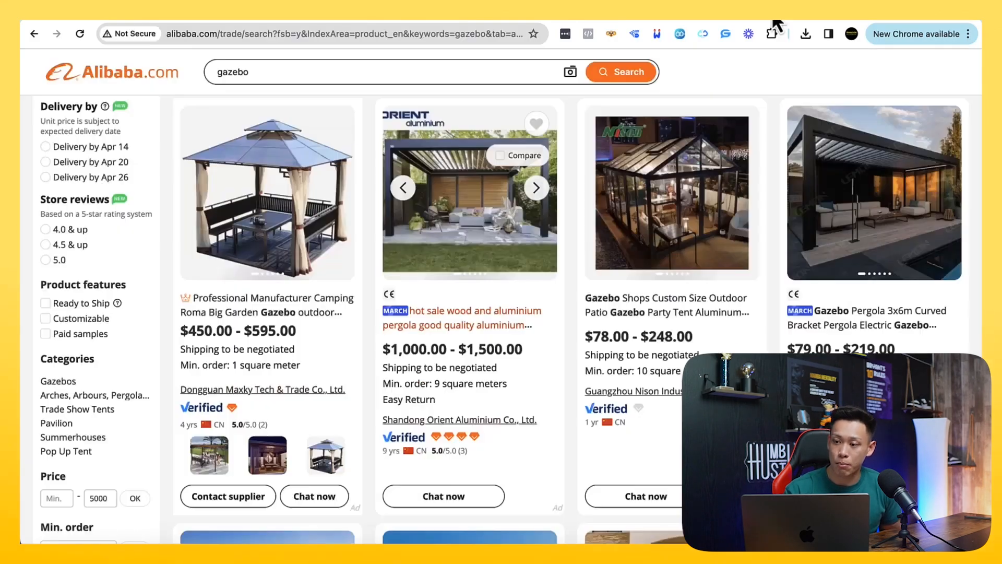
pyautogui.click(817, 21)
pyautogui.click(769, 22)
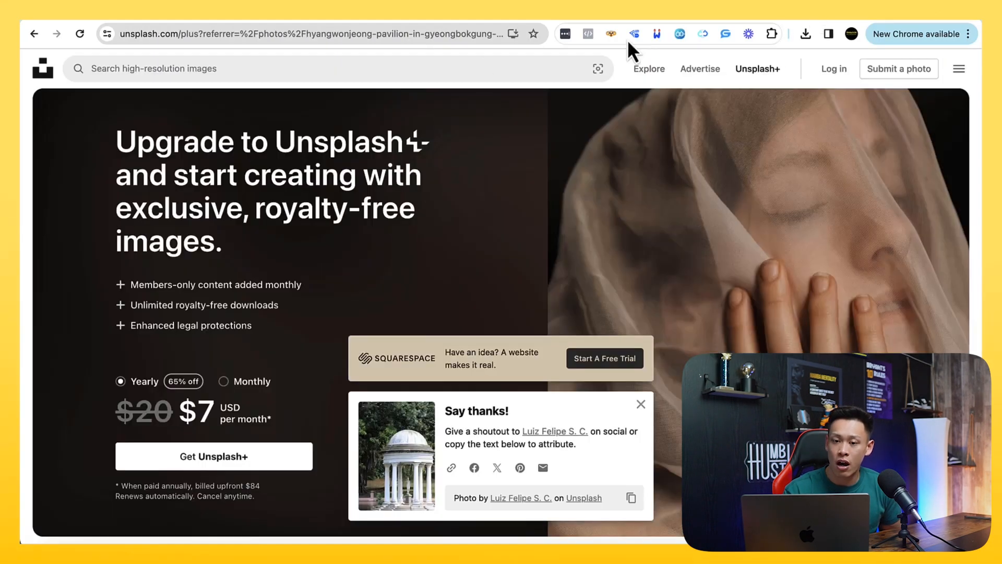
pyautogui.click(236, 19)
pyautogui.click(139, 21)
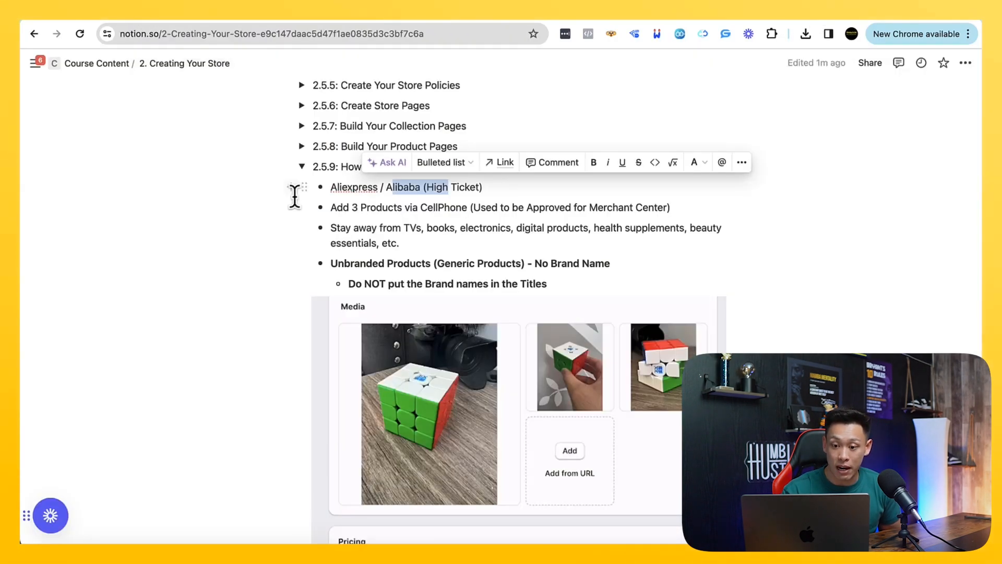
pyautogui.scroll(-2, 360, 282)
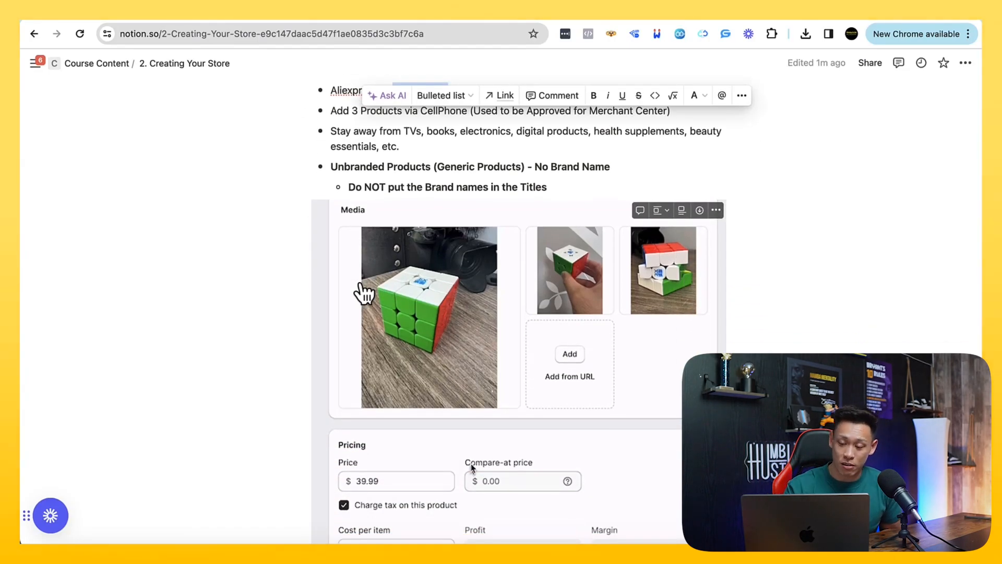
pyautogui.scroll(-1, 360, 291)
pyautogui.scroll(-8, 364, 293)
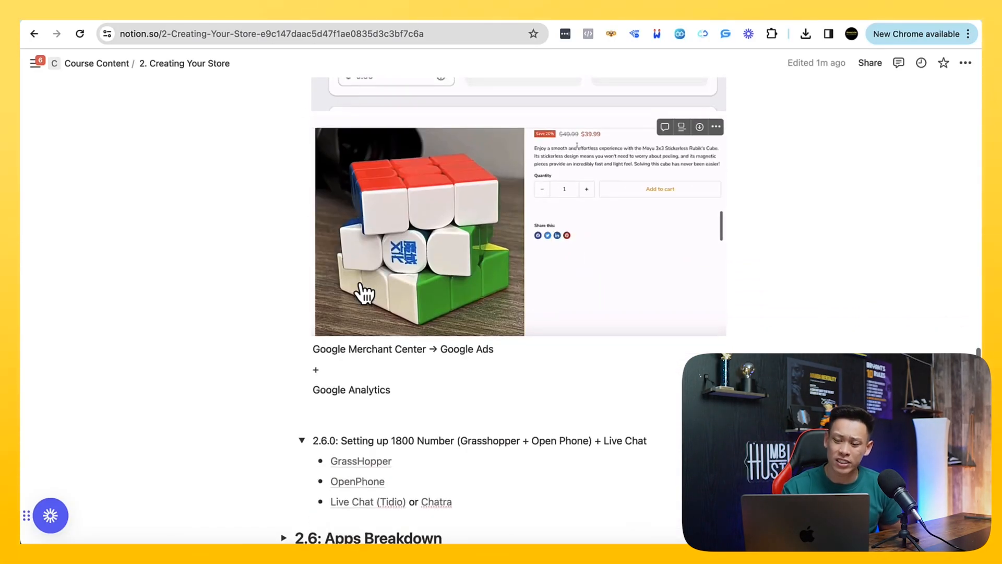
pyautogui.scroll(10, 364, 294)
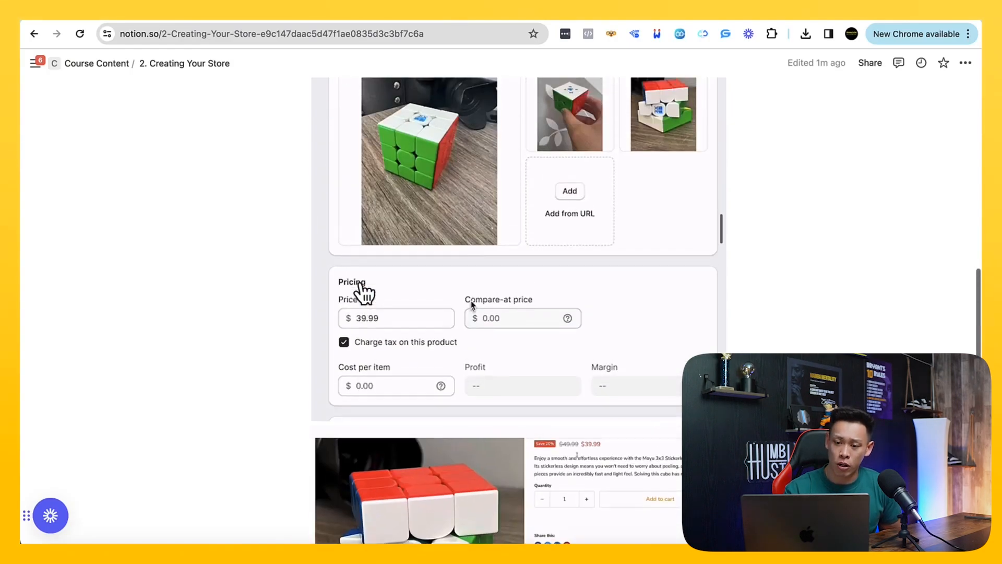
pyautogui.scroll(1, 362, 291)
pyautogui.scroll(-4, 363, 288)
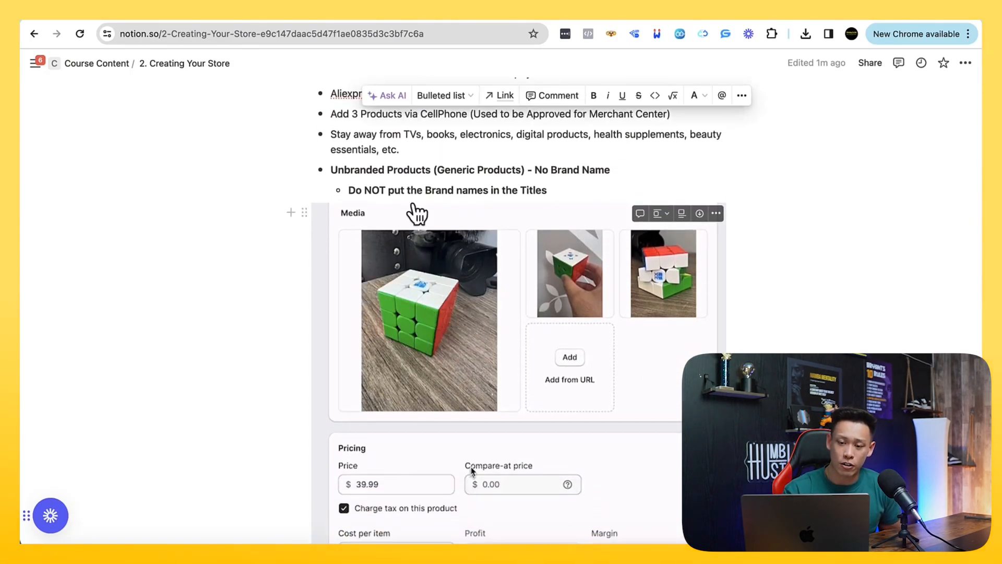
# Reread the demo product guidelines, highlighting the Aliexpress / Alibaba source and the end of the excluded categories line
pyautogui.scroll(1, 425, 231)
pyautogui.scroll(2, 430, 234)
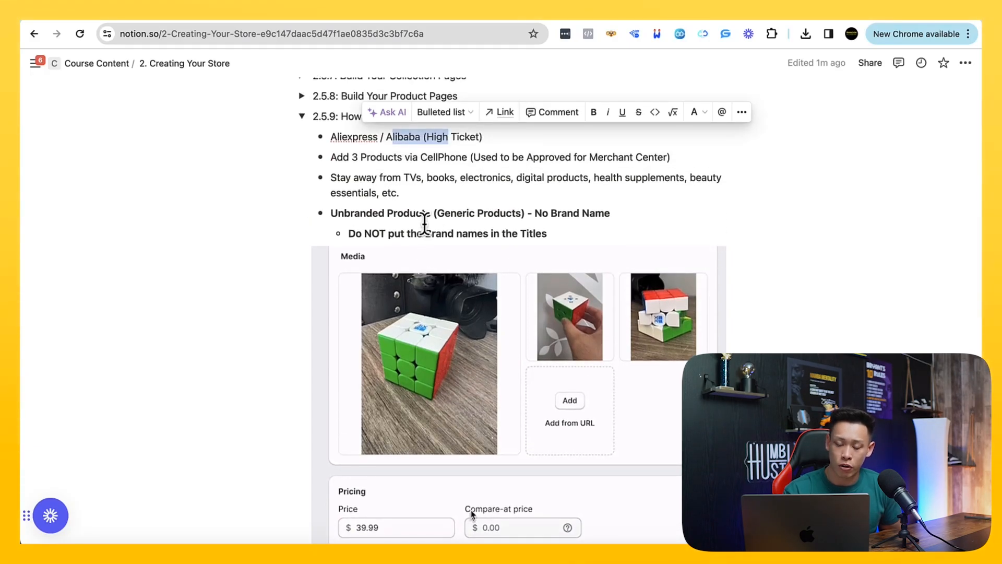
pyautogui.moveTo(347, 137); pyautogui.dragTo(429, 140)
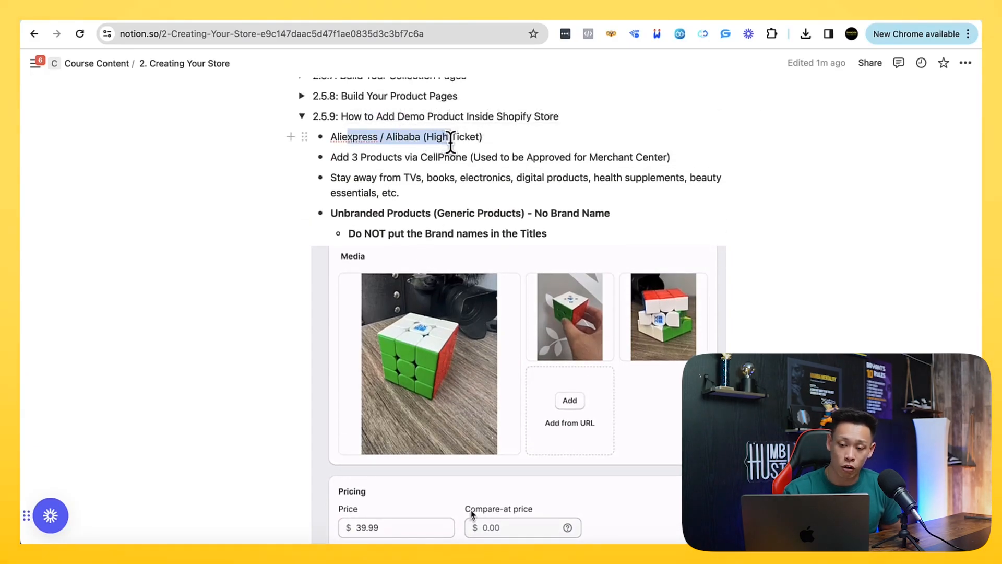
pyautogui.moveTo(459, 140); pyautogui.dragTo(458, 139)
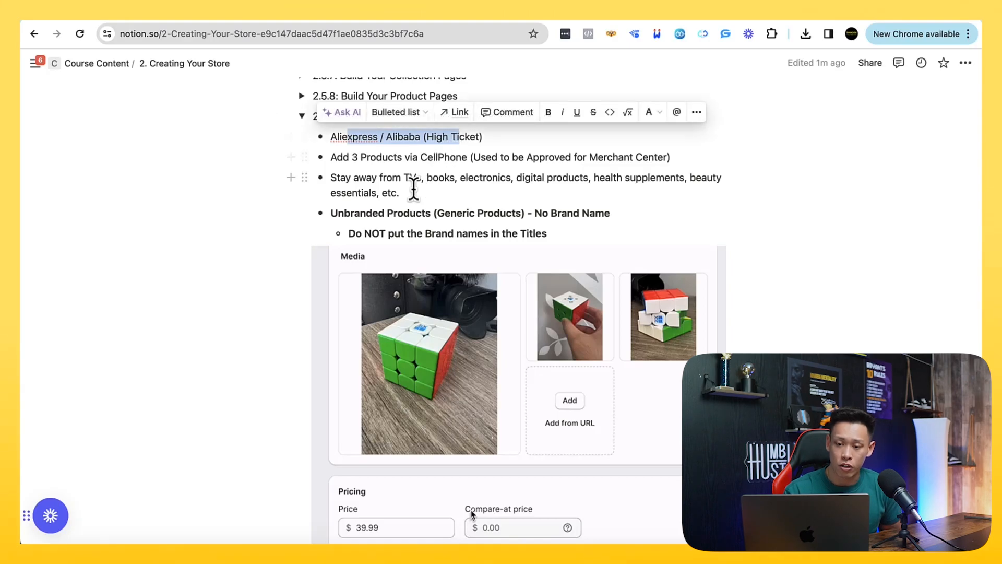
pyautogui.moveTo(401, 193); pyautogui.dragTo(330, 194)
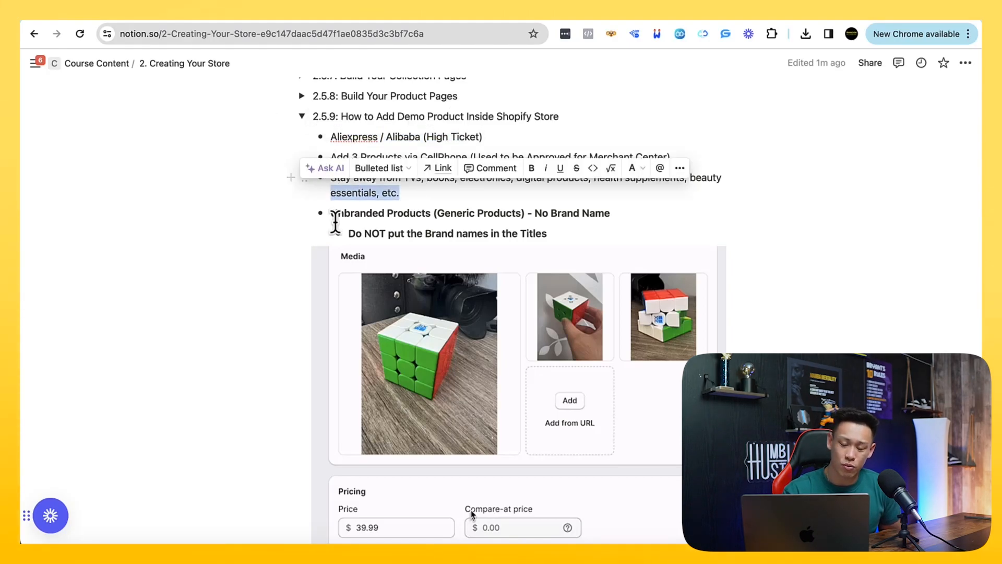
# Collapse the 2.5.9 demo product section and show the 2.6.0 section on the 1800 number and live chat
pyautogui.scroll(3, 315, 245)
pyautogui.click(301, 191)
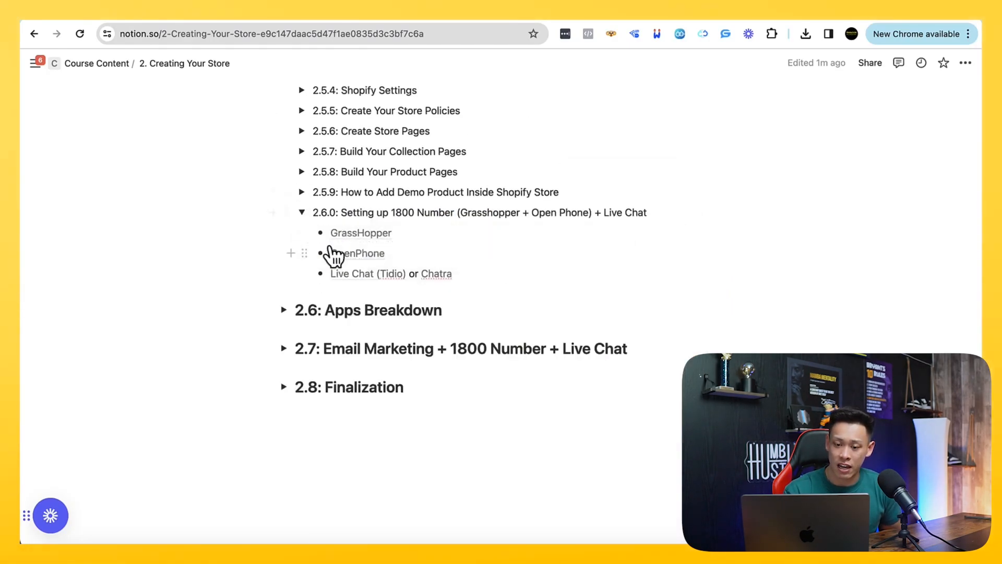
pyautogui.click(302, 213)
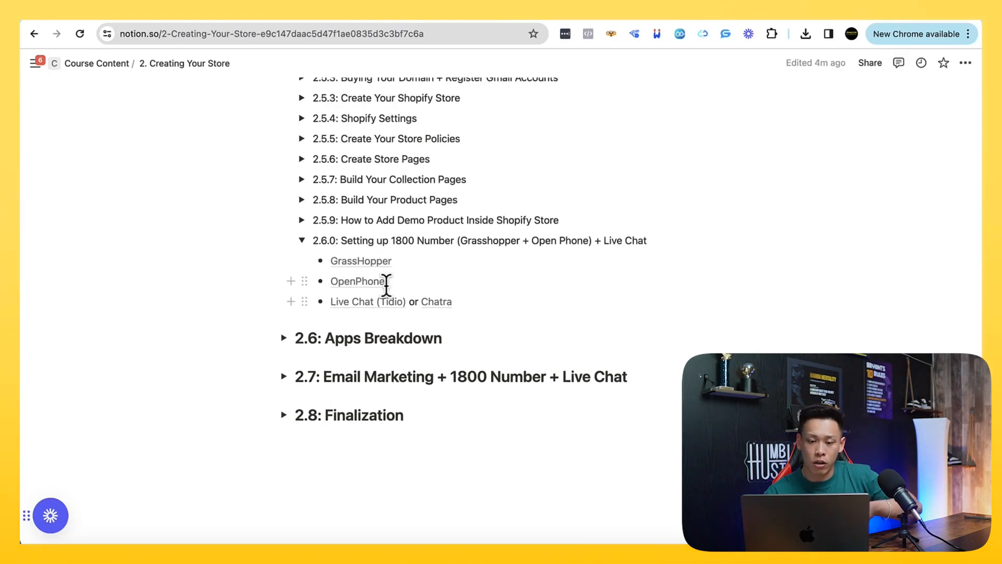
# Open the GrassHopper and OpenPhone links from the notes and look over both phone services' home pages
pyautogui.click(358, 264)
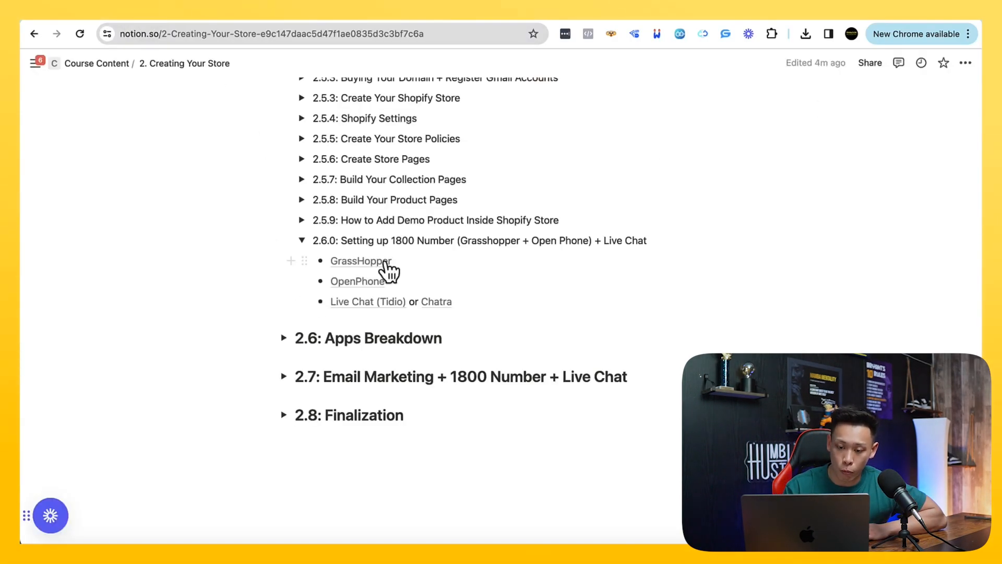
pyautogui.click(370, 283)
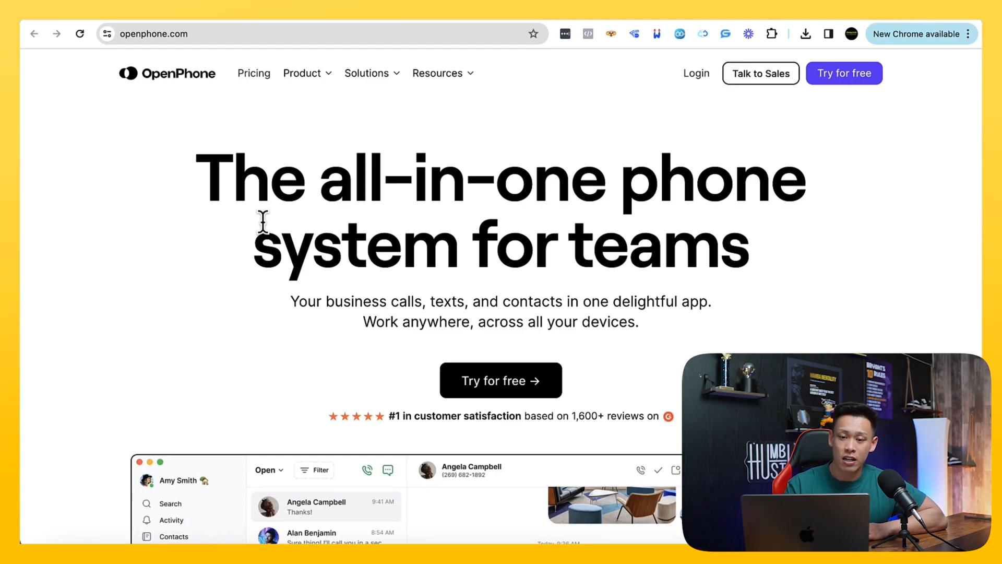
pyautogui.click(238, 18)
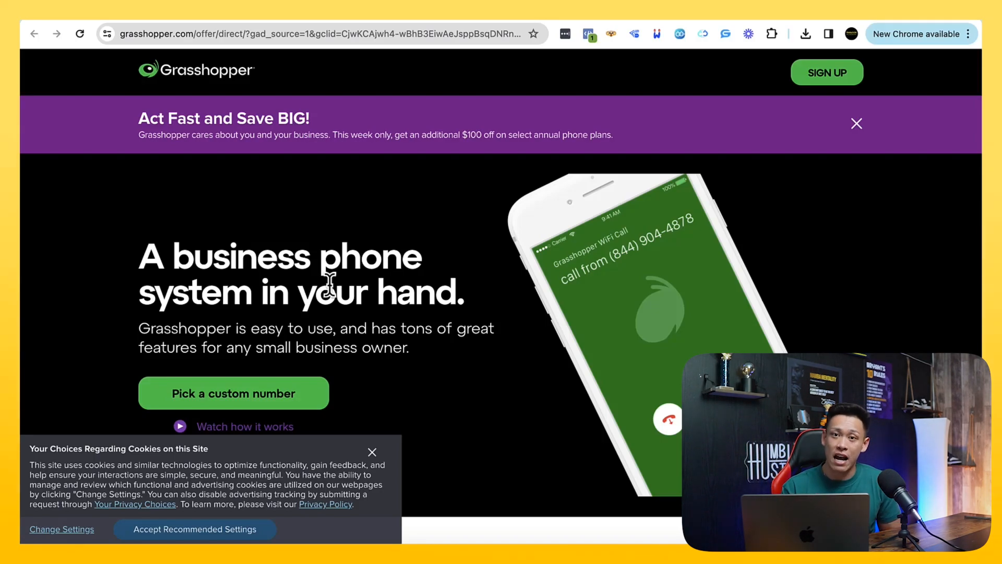
pyautogui.scroll(-2, 330, 284)
pyautogui.scroll(2, 329, 282)
# Start the Grasshopper sign-up, dismiss the cookie notice and choose a toll-free number
pyautogui.click(826, 78)
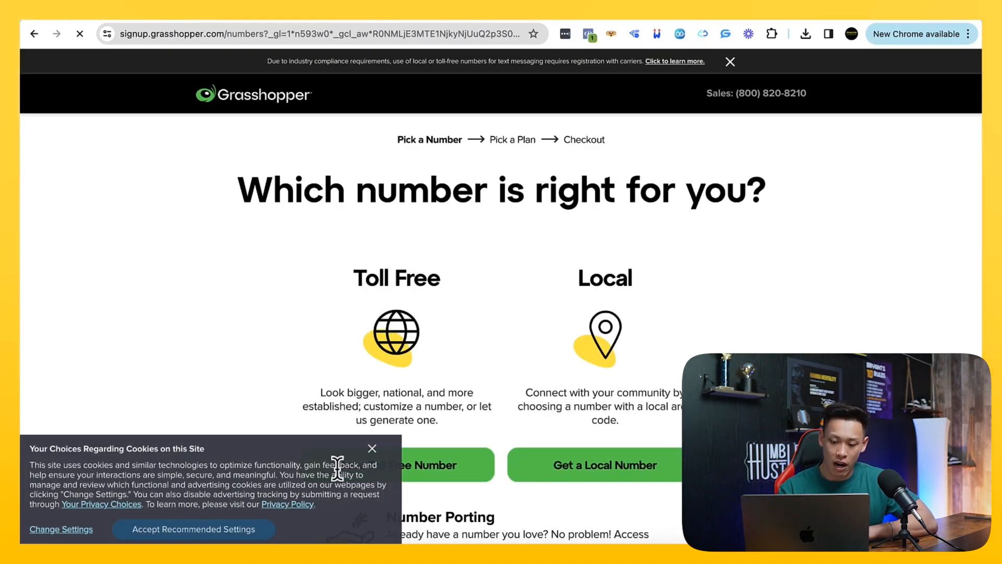
pyautogui.click(372, 449)
pyautogui.scroll(-2, 381, 436)
pyautogui.click(391, 369)
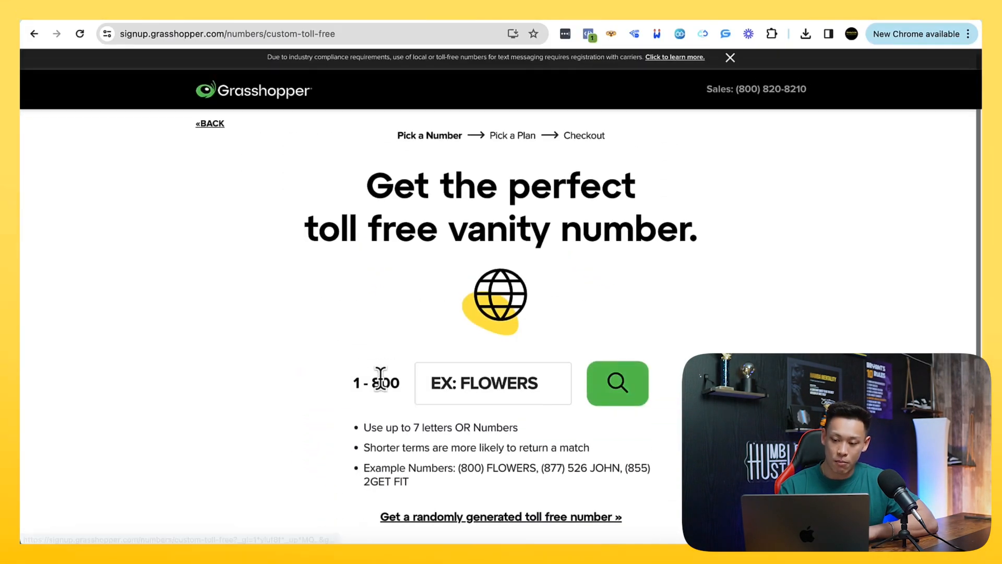
# Search for a custom seven-digit 1-800 number and continue with an available number to the plan selection
pyautogui.click(525, 389)
pyautogui.write('5550192')
pyautogui.click(626, 401)
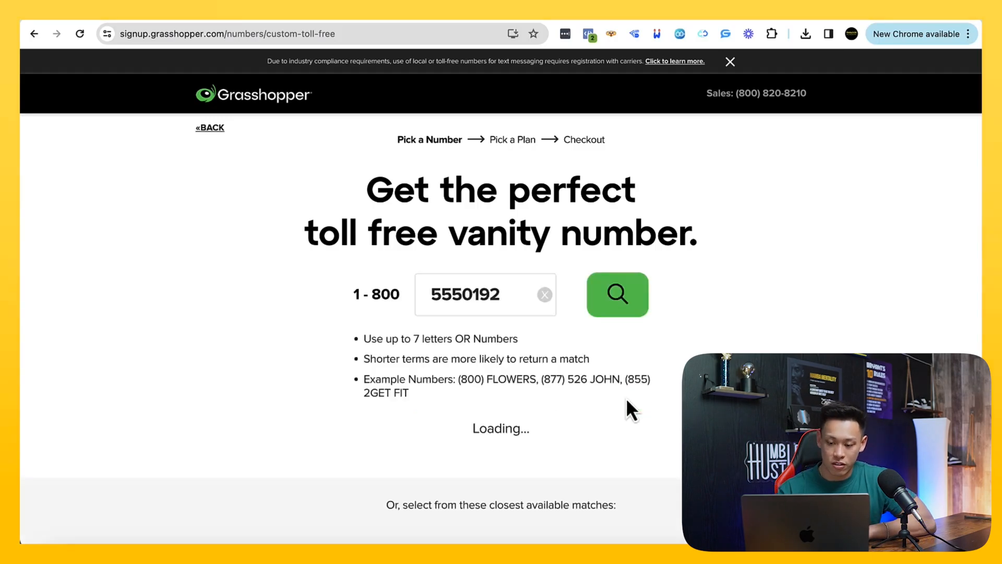
pyautogui.click(567, 443)
pyautogui.scroll(-1, 504, 408)
pyautogui.click(436, 368)
# Switch the Grasshopper plans to monthly billing and choose the True Solo plan
pyautogui.scroll(-3, 438, 360)
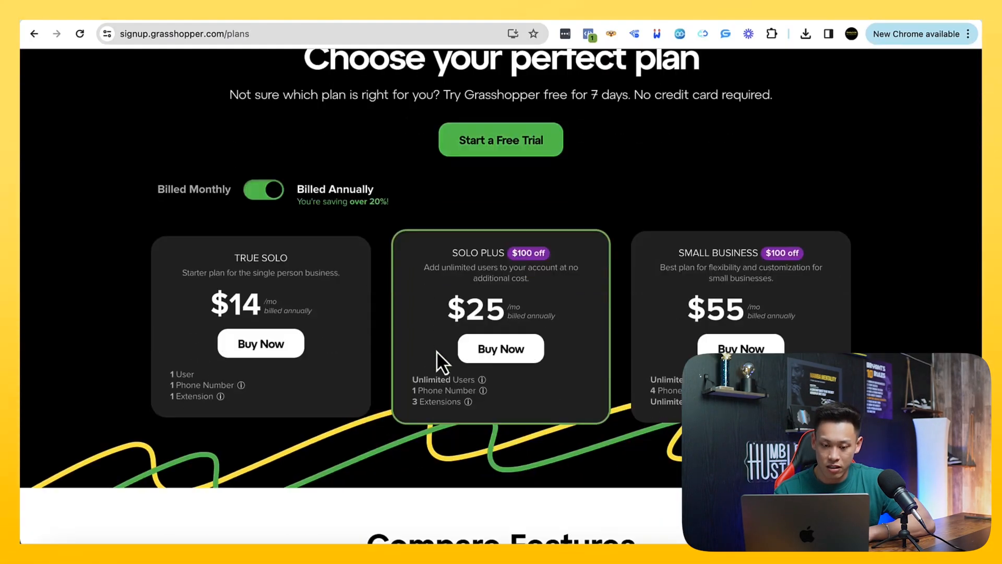
pyautogui.scroll(1, 269, 245)
pyautogui.click(267, 220)
pyautogui.scroll(-2, 276, 339)
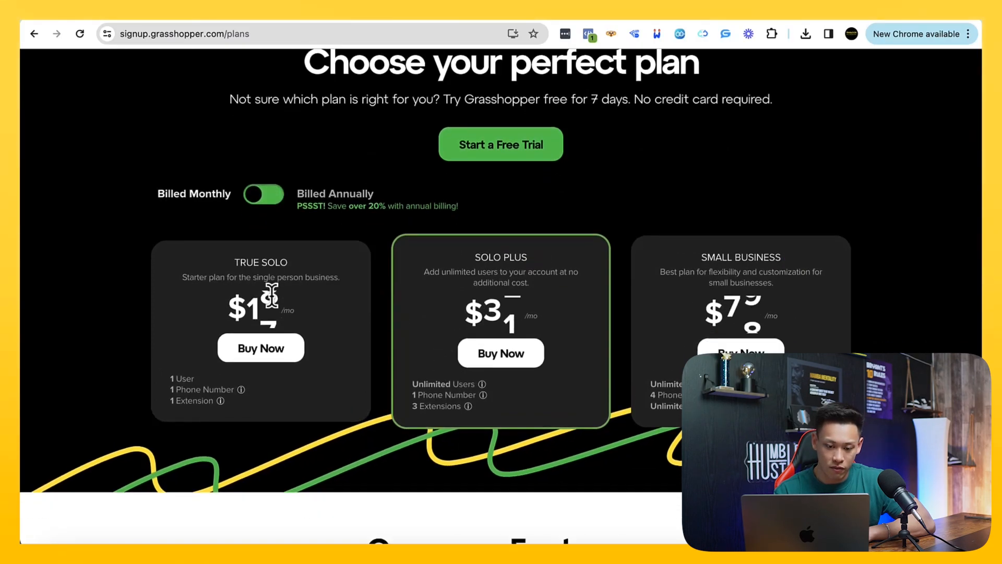
pyautogui.scroll(1, 280, 377)
pyautogui.click(261, 336)
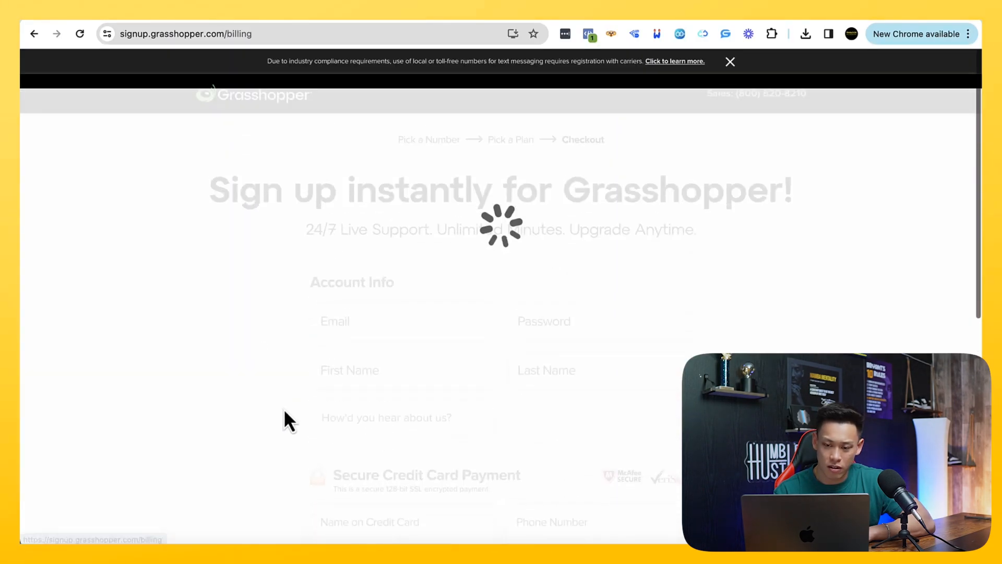
# Enter the account e-mail and password in the Account Info section of the Grasshopper checkout
pyautogui.scroll(-2, 283, 409)
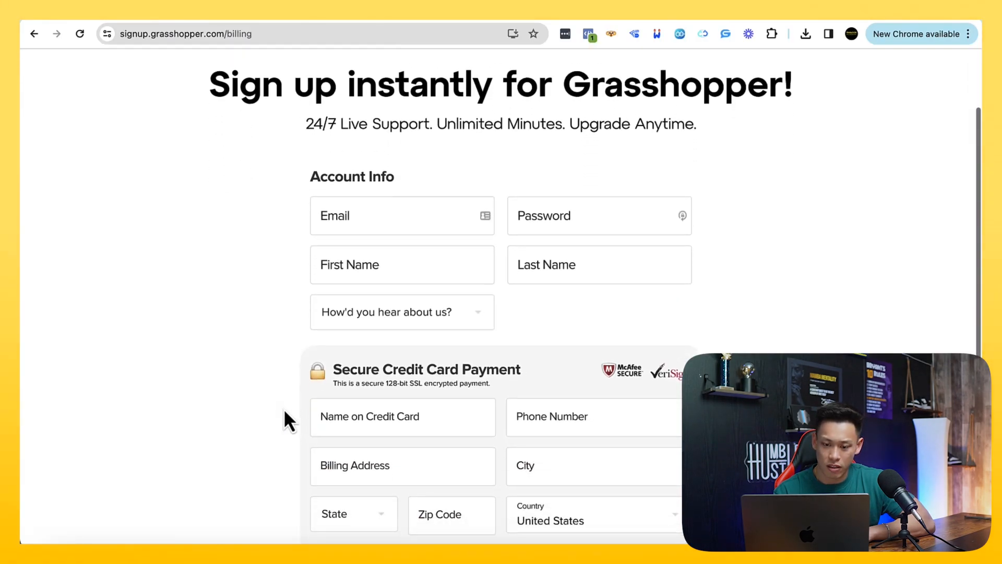
pyautogui.click(368, 217)
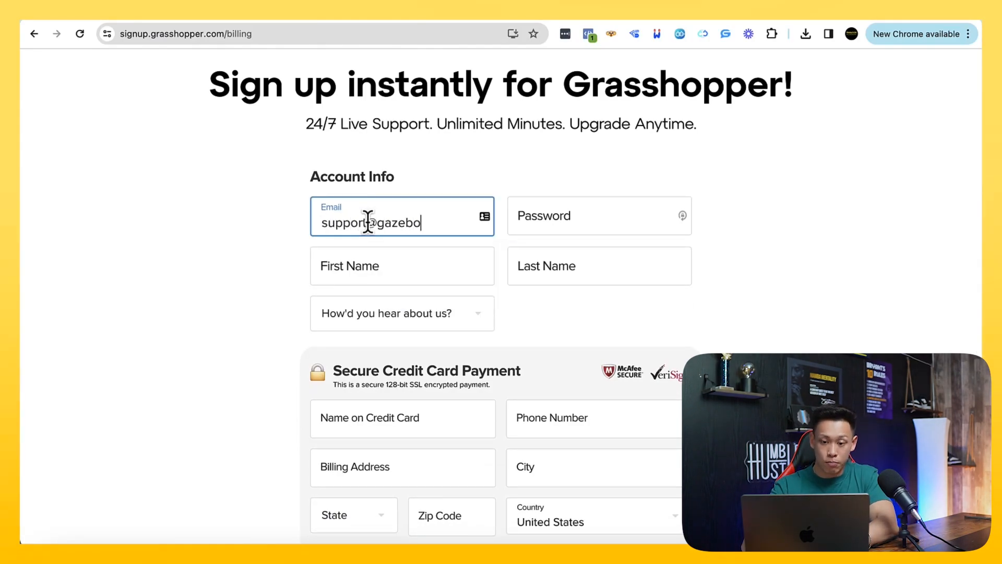
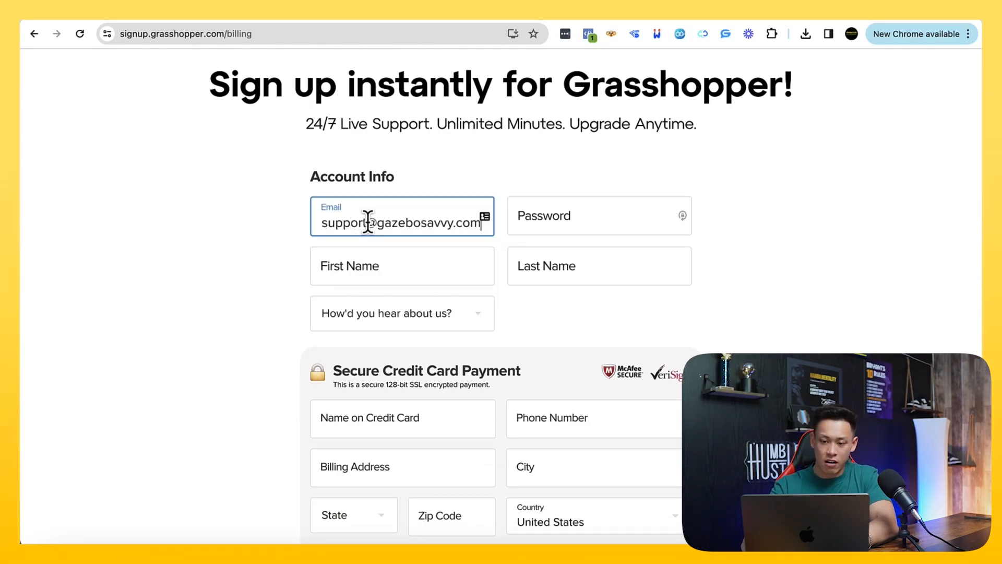
pyautogui.click(536, 224)
pyautogui.write('•••••••••••')
# Enter the account holder's first and last name and answer the How'd you hear about us question with I'm a customer
pyautogui.press('Tab')
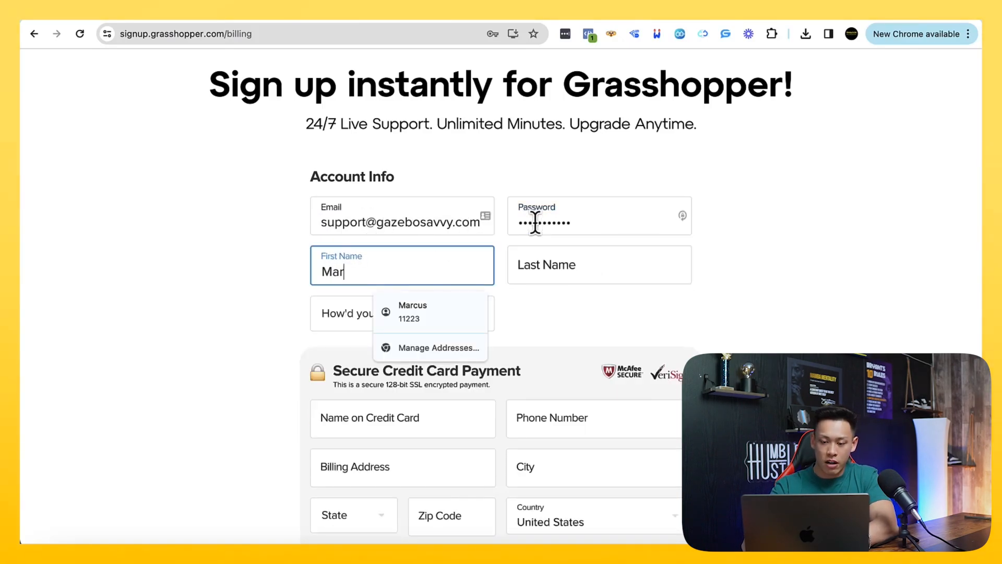
pyautogui.press('Tab')
pyautogui.click(413, 316)
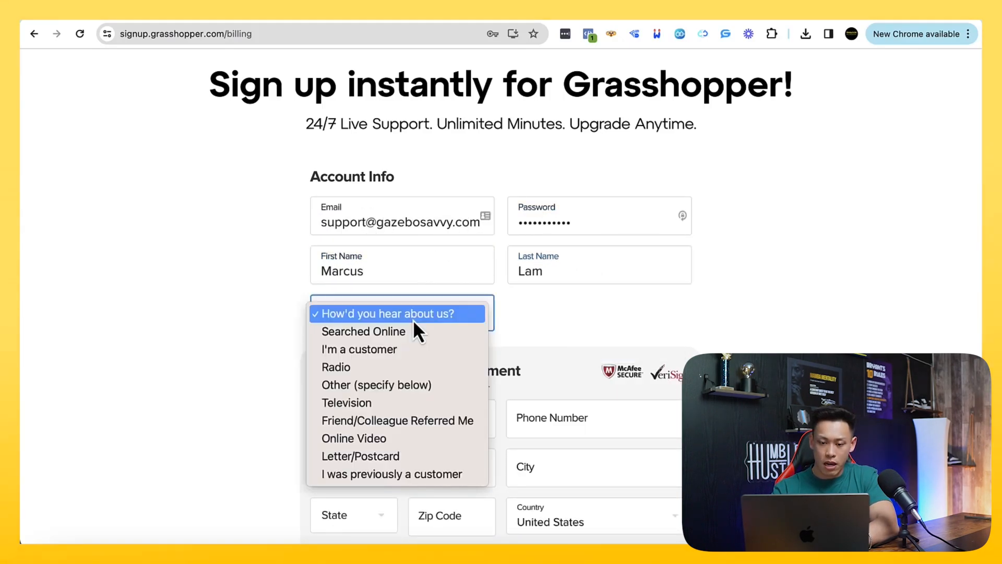
pyautogui.click(397, 350)
# Complete the credit card payment section with the cardholder's name, phone number, billing address and card details, and submit the sign-up
pyautogui.scroll(-3, 397, 350)
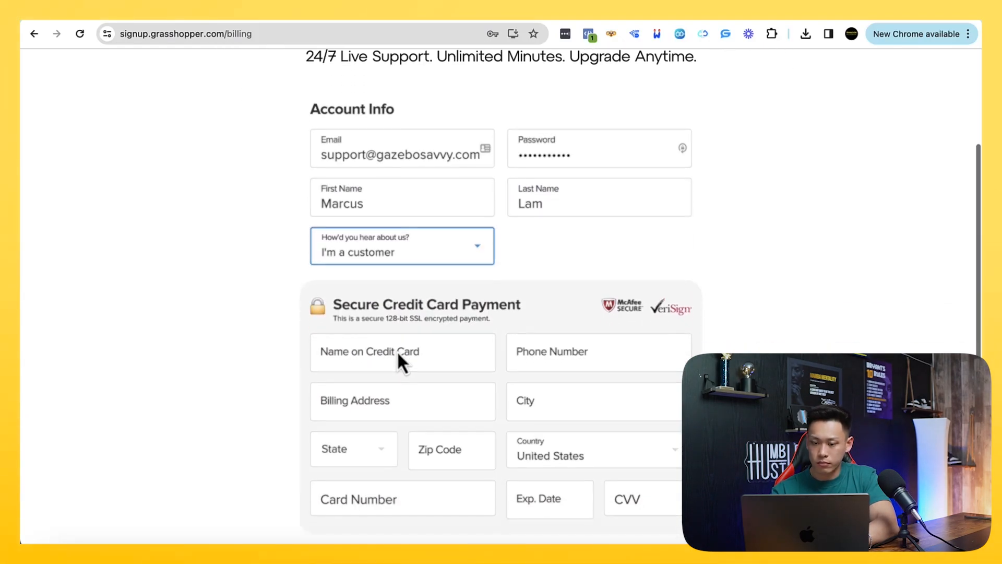
pyautogui.scroll(-2, 396, 350)
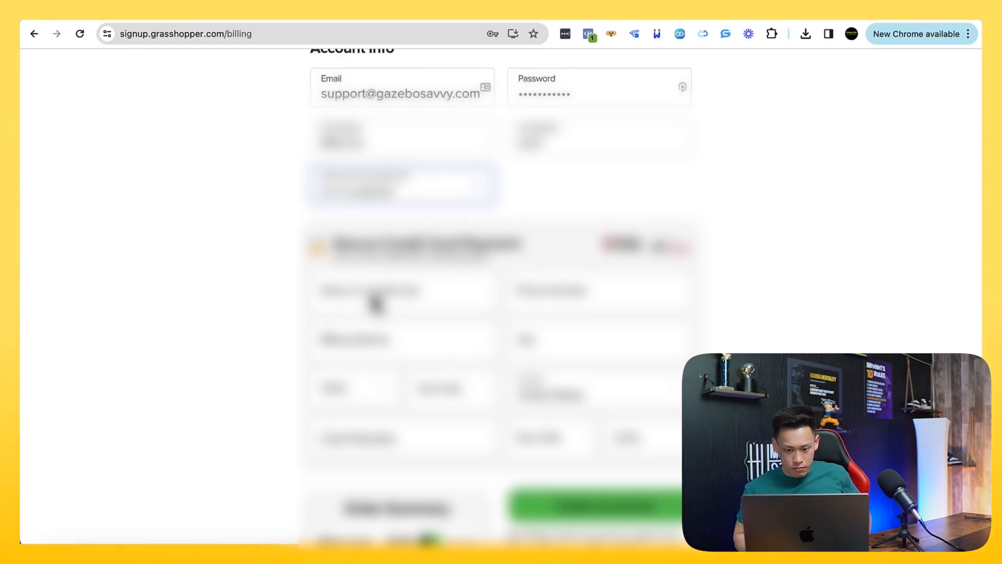
pyautogui.click(375, 301)
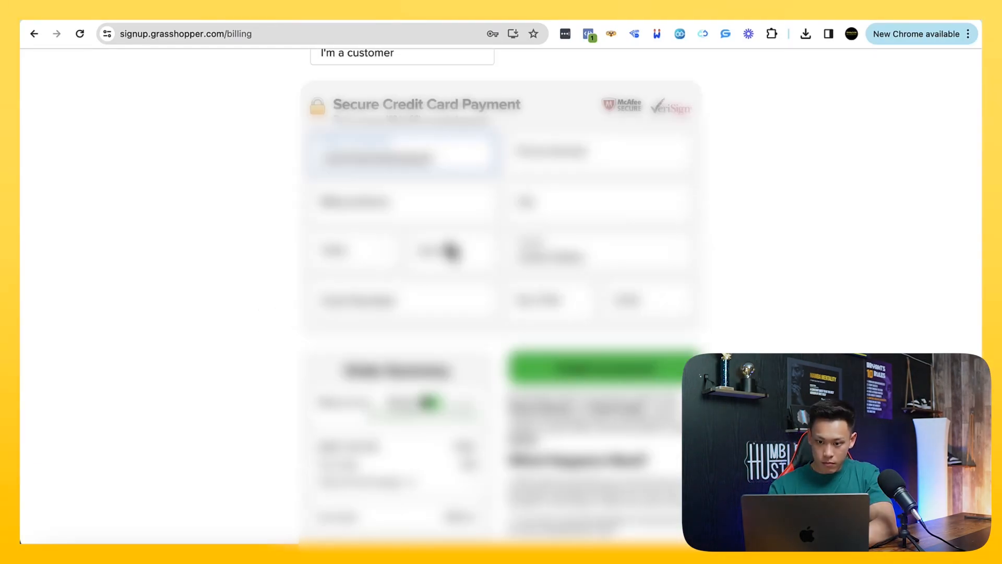
pyautogui.press('Tab')
pyautogui.write('??????????')
pyautogui.press('Tab')
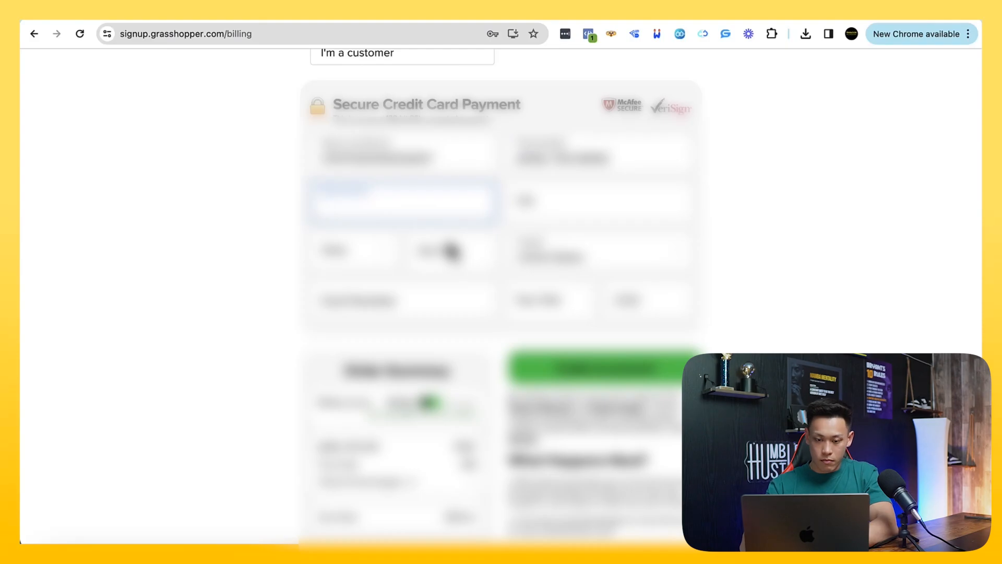
pyautogui.write('???????????????????')
pyautogui.press('Tab')
pyautogui.write('?????????')
pyautogui.press('Tab')
pyautogui.write('??')
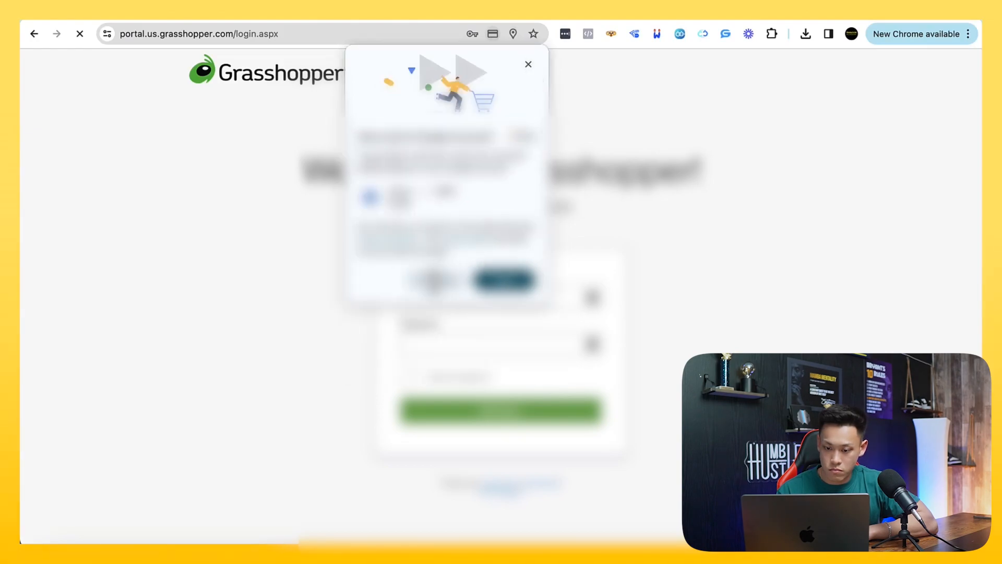
# Dismiss the browser's save prompt, enter the account e-mail as the Grasshopper username and try to sign in
pyautogui.click(529, 65)
pyautogui.click(533, 300)
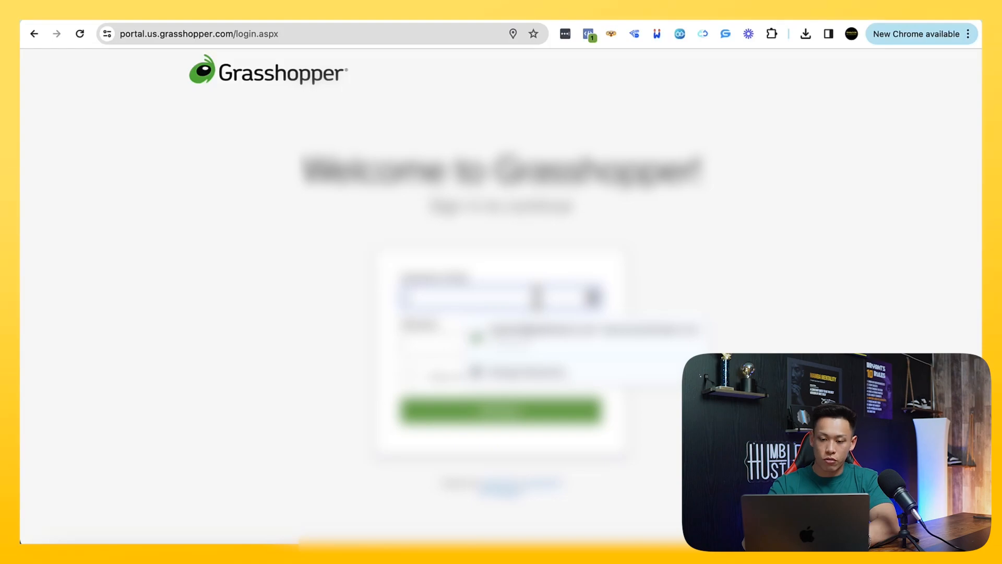
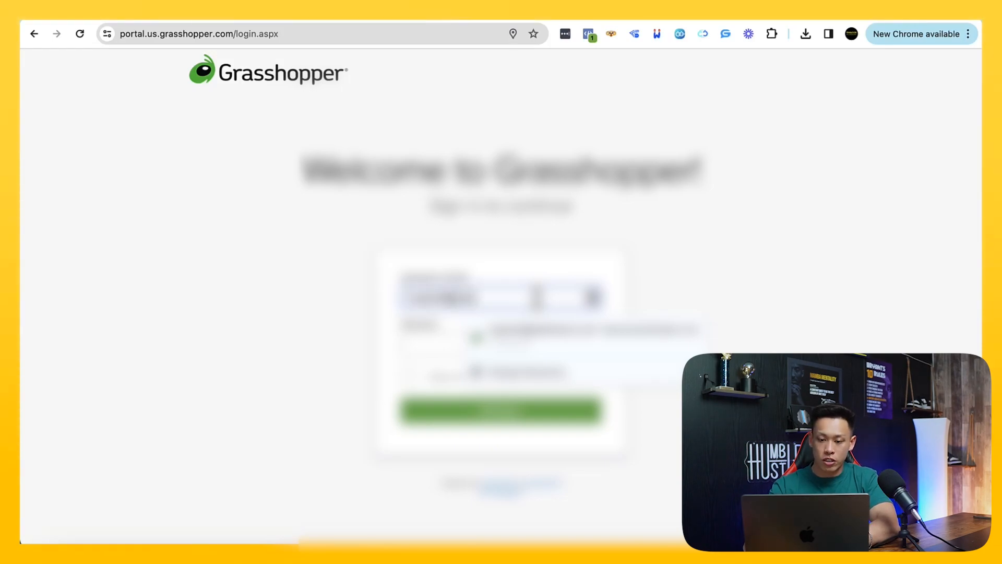
pyautogui.press('Tab')
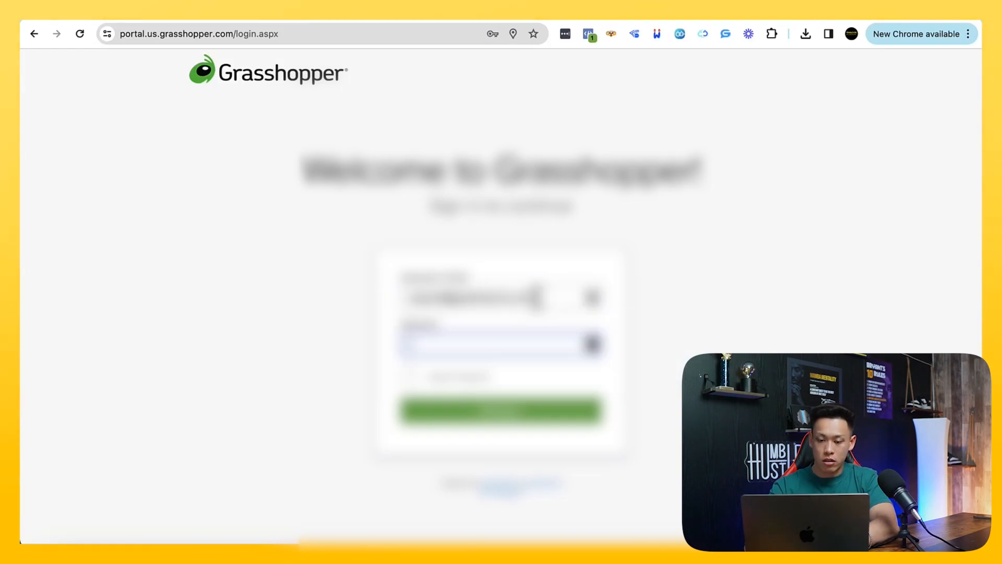
pyautogui.click(412, 377)
pyautogui.click(442, 415)
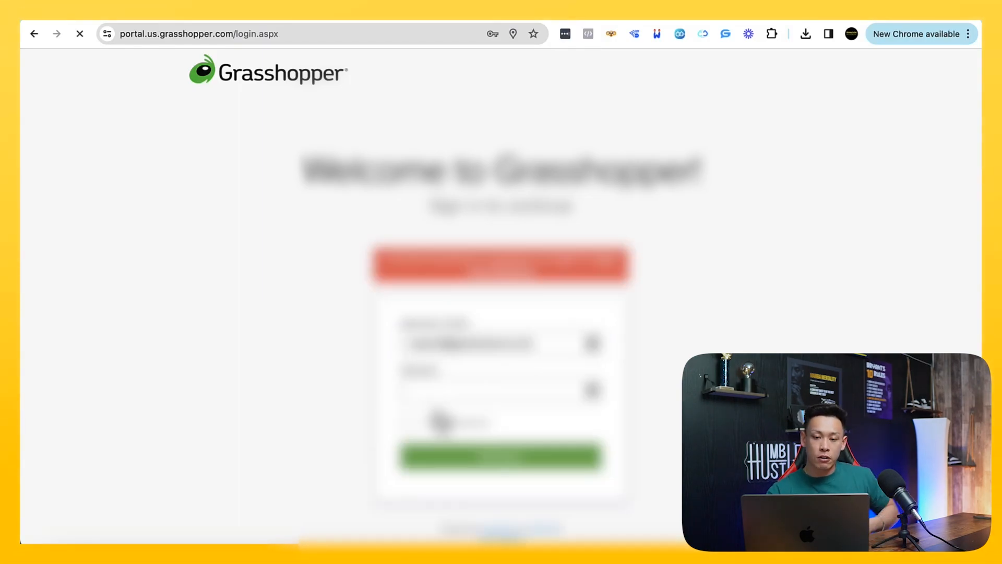
# Enter the account password and sign in to the Grasshopper portal
pyautogui.click(453, 391)
pyautogui.write('•••••••••••')
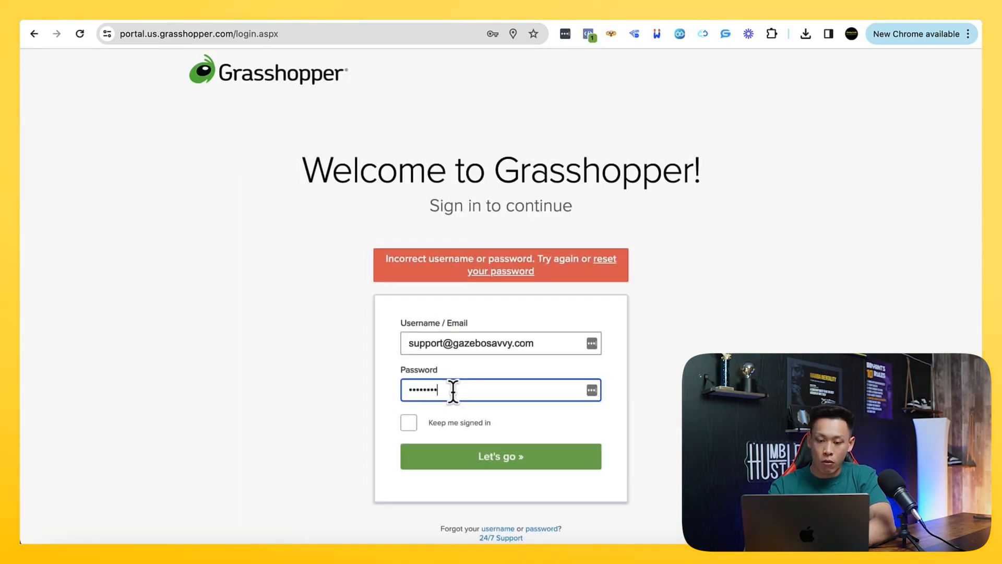
pyautogui.click(480, 464)
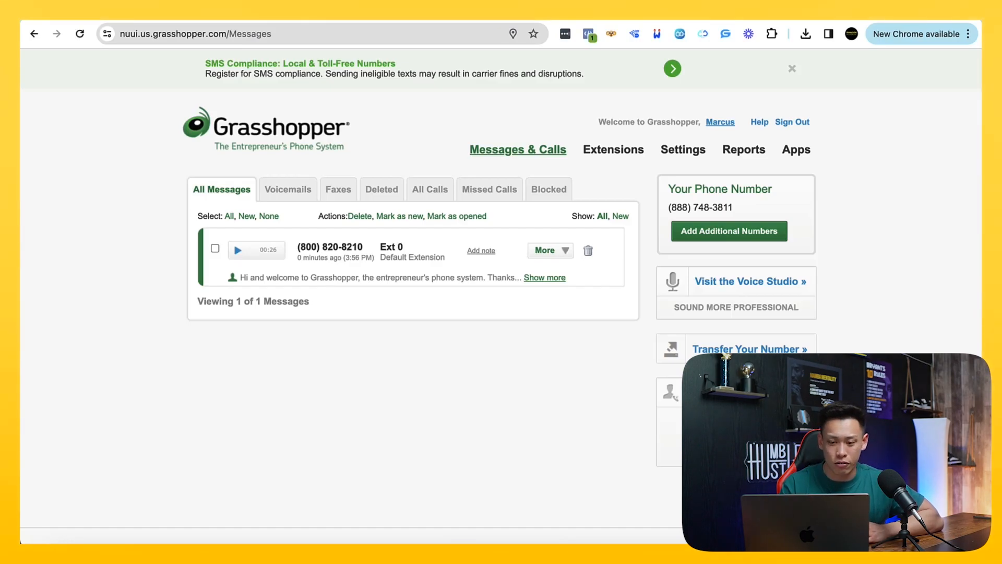
# Copy the account's toll-free phone number from the Your Phone Number box
pyautogui.click(642, 238)
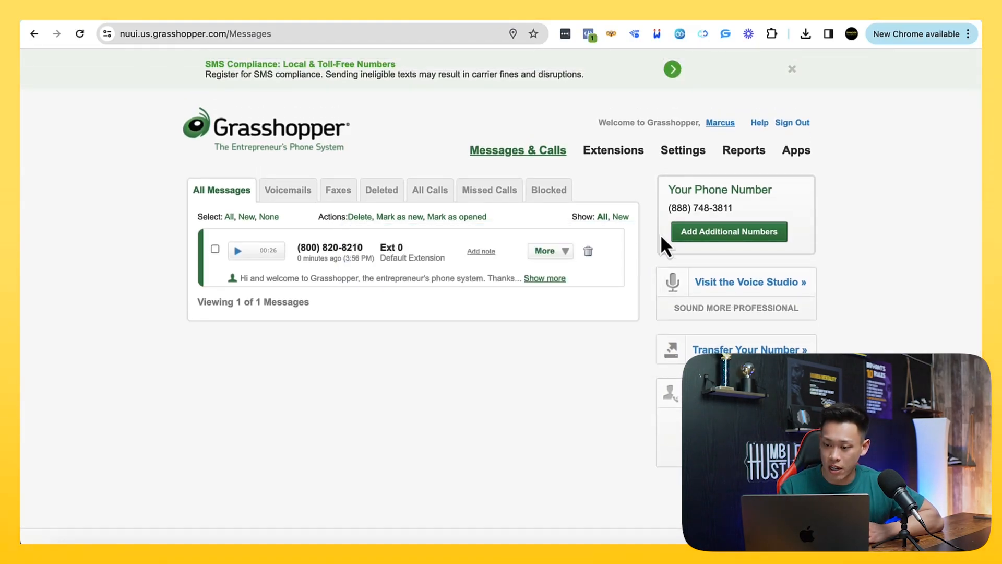
pyautogui.moveTo(667, 208); pyautogui.dragTo(751, 213)
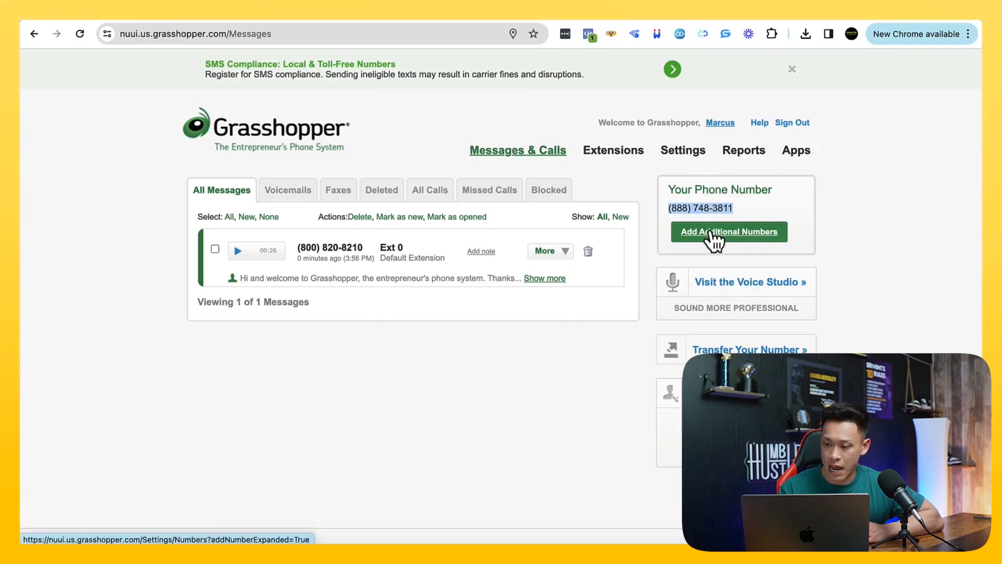
pyautogui.rightClick(696, 210)
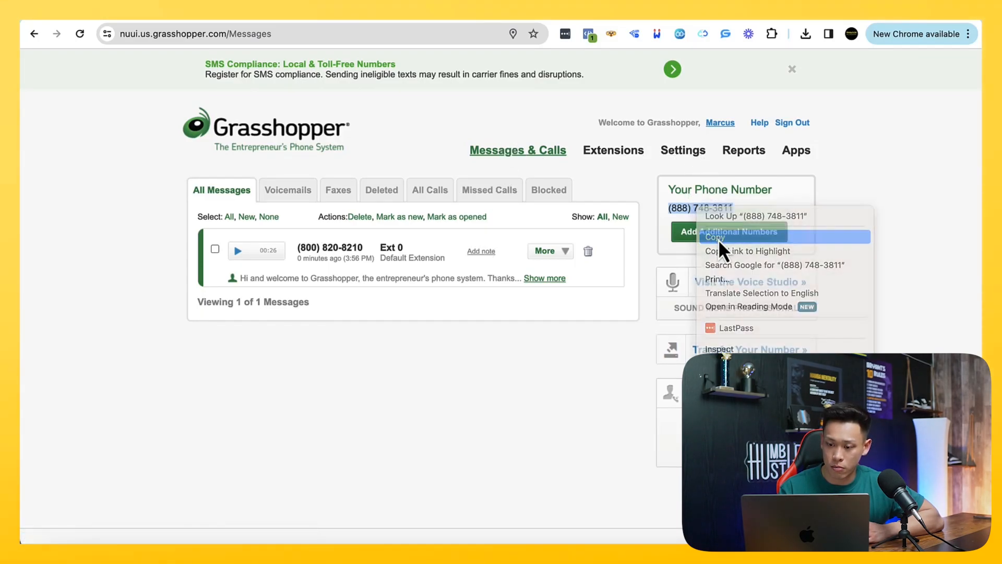
pyautogui.click(718, 239)
# Open the account settings and look over the billing information and the phone number configuration
pyautogui.click(688, 153)
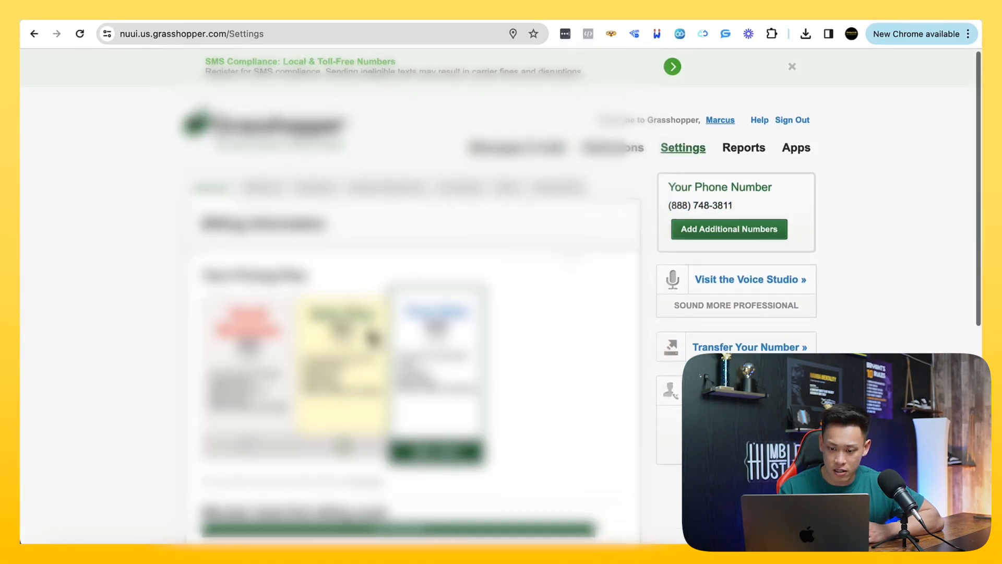
pyautogui.scroll(-6, 371, 334)
pyautogui.scroll(-2, 371, 337)
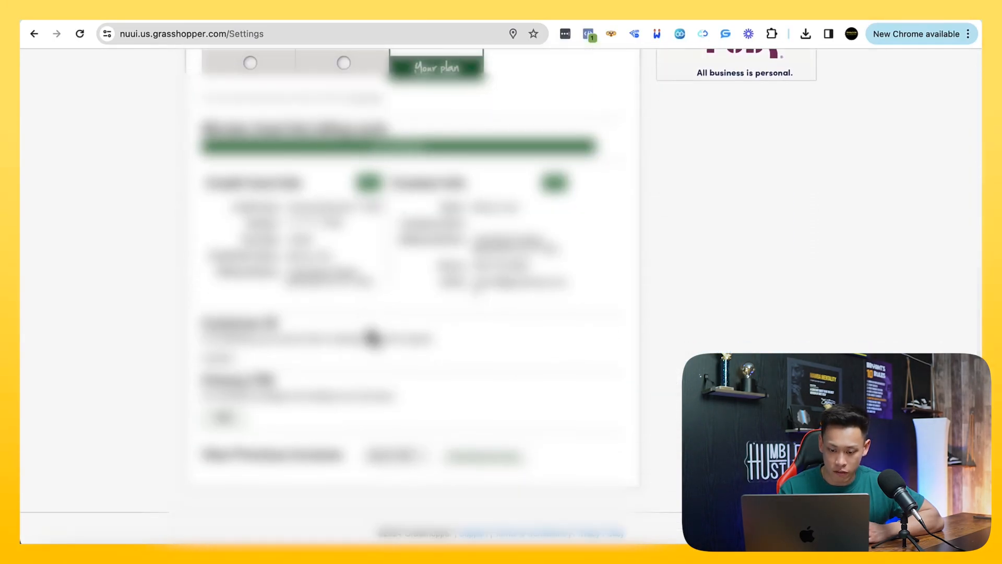
pyautogui.scroll(8, 371, 336)
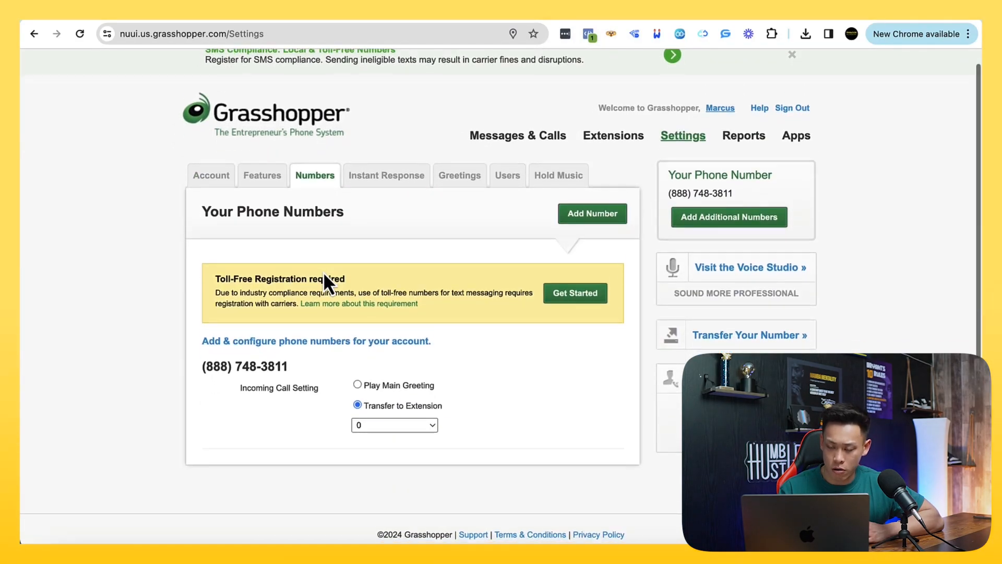
pyautogui.scroll(-1, 324, 282)
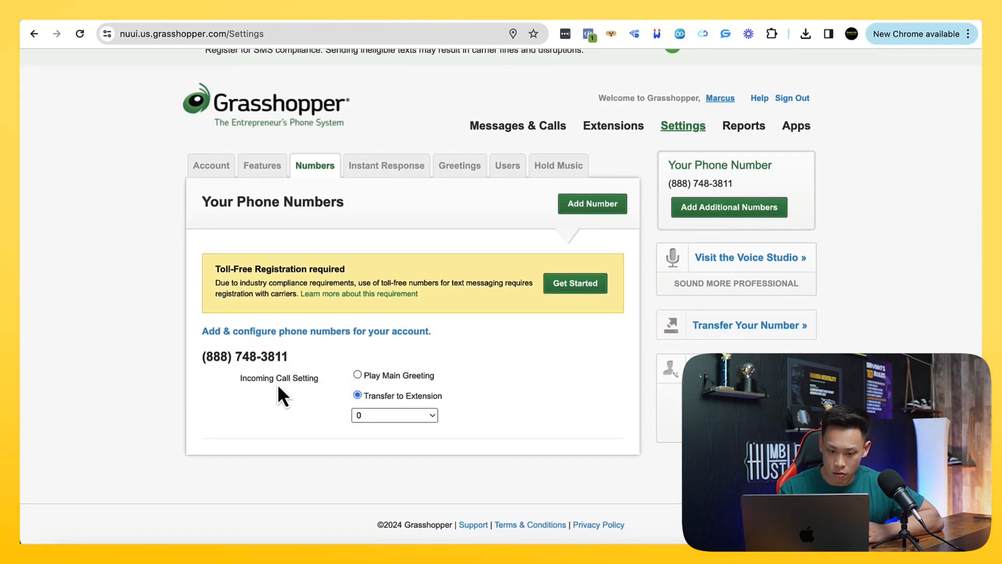
# Open the toll-free registration form, look over its business fields and return to the phone number settings
pyautogui.click(562, 282)
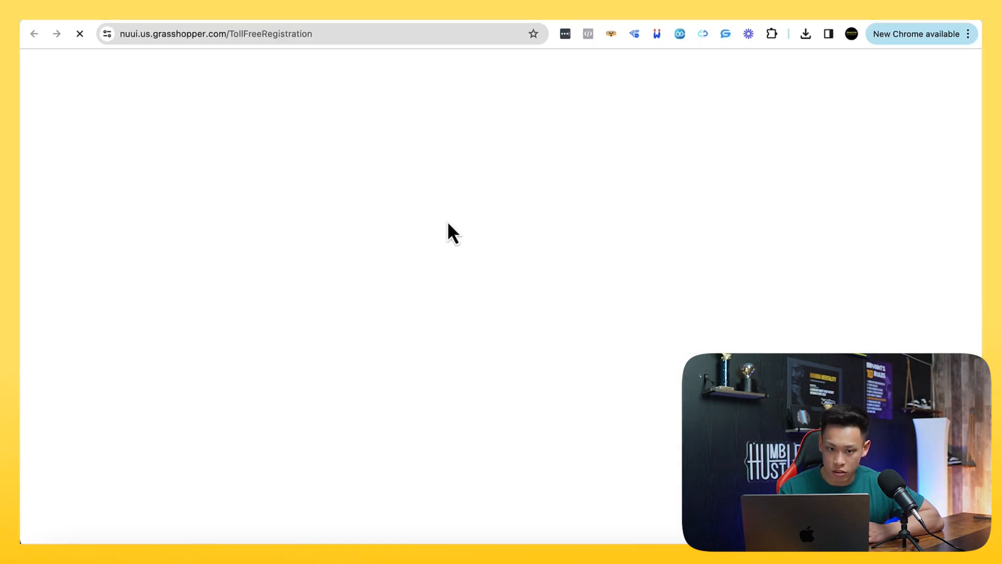
pyautogui.scroll(-10, 515, 314)
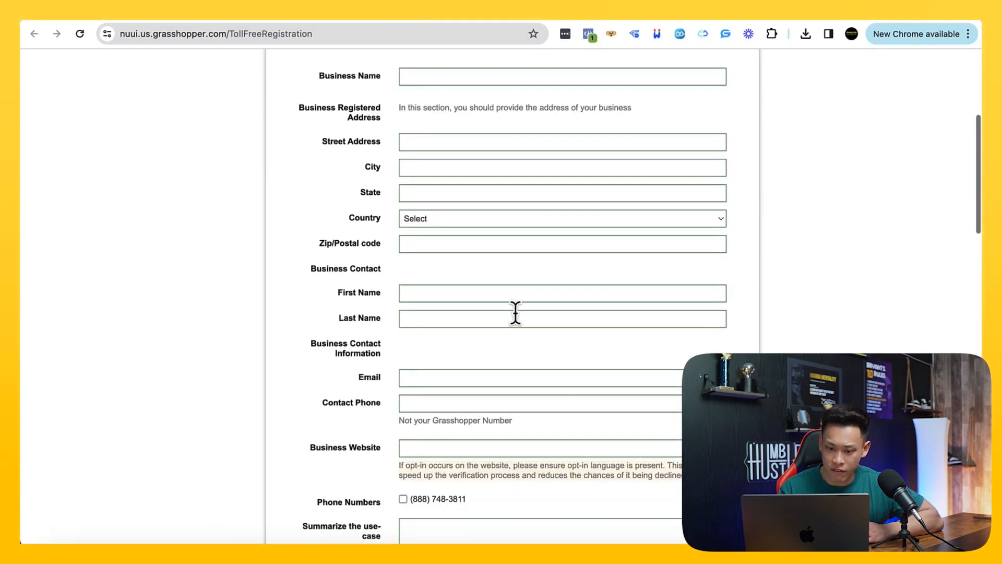
pyautogui.scroll(-20, 515, 315)
pyautogui.scroll(15, 516, 314)
pyautogui.scroll(10, 516, 313)
pyautogui.click(182, 21)
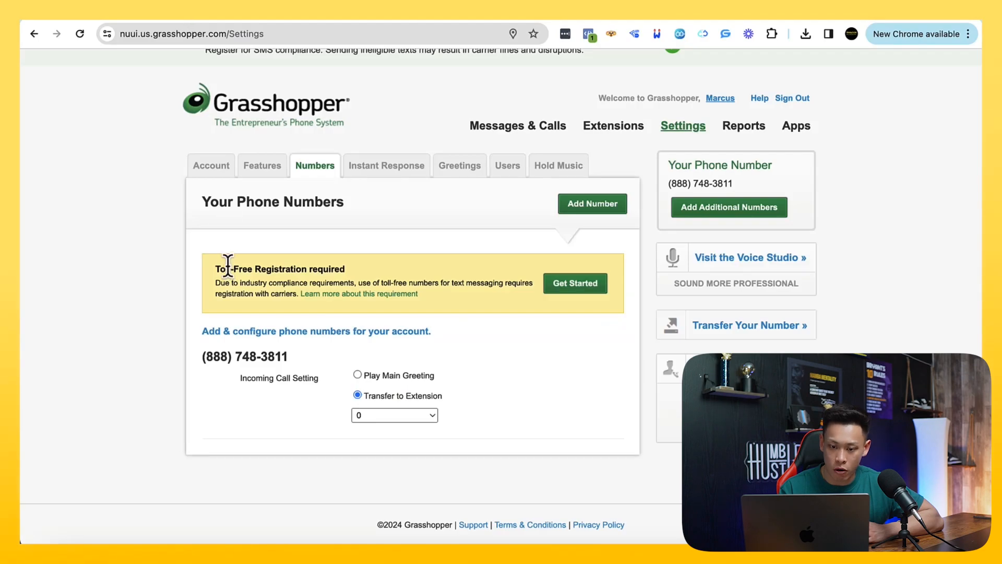
# Look over the user management settings and the account and extension greetings
pyautogui.click(509, 170)
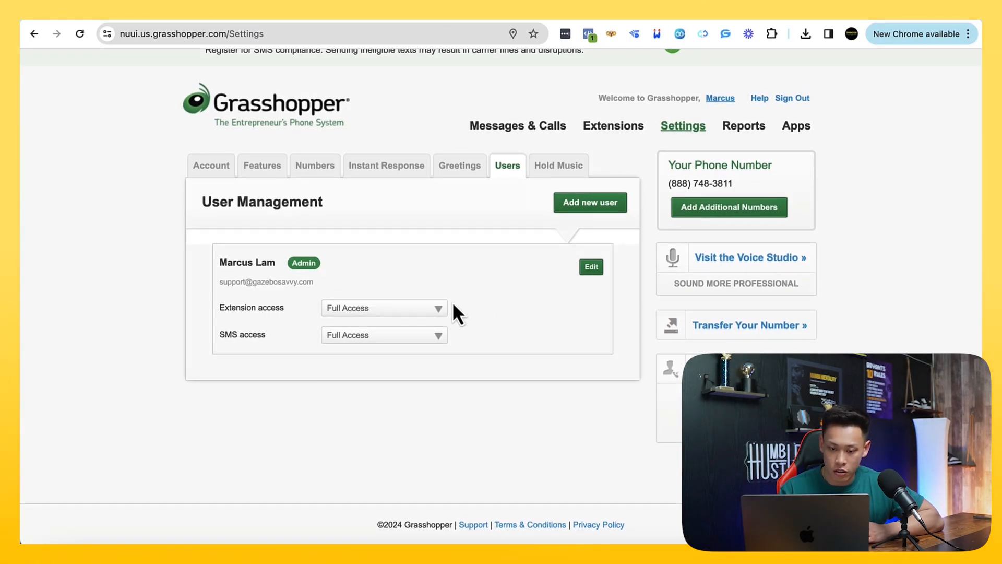
pyautogui.click(591, 268)
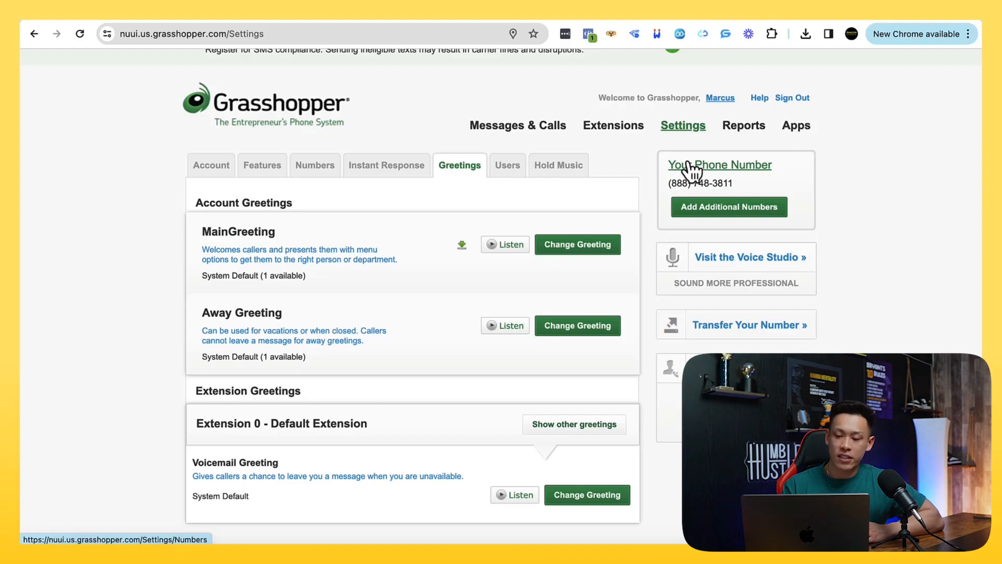
pyautogui.scroll(-1, 489, 195)
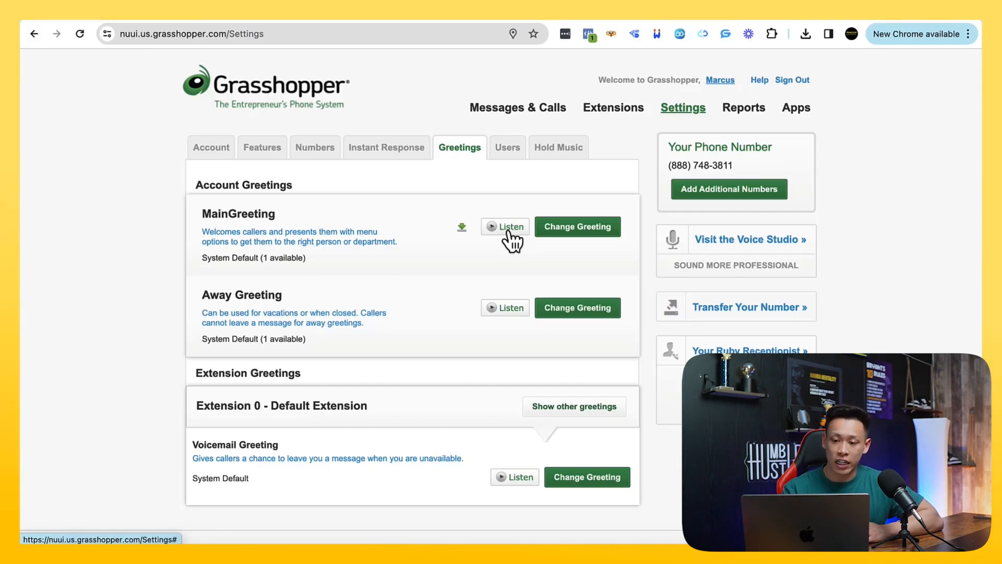
# Open the main greeting's change options, play the system default greeting and review the settings below it
pyautogui.click(575, 228)
pyautogui.scroll(-2, 508, 294)
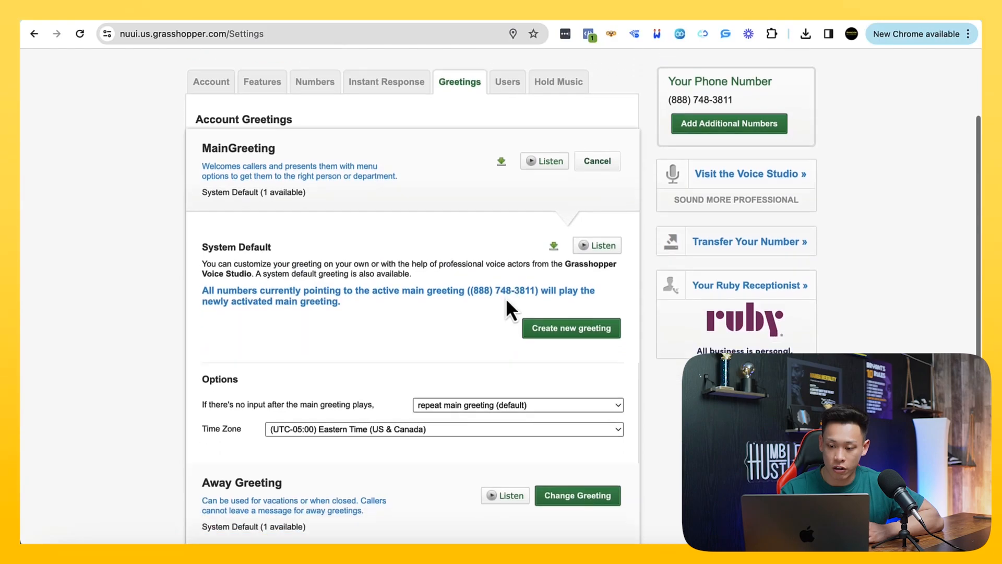
pyautogui.scroll(-1, 545, 339)
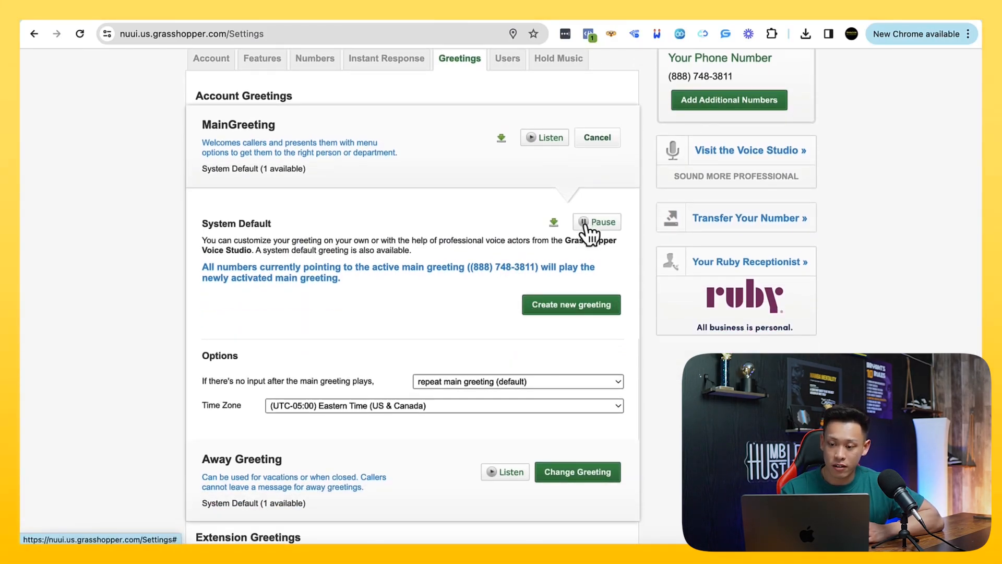
pyautogui.scroll(1, 570, 261)
pyautogui.scroll(-3, 571, 262)
pyautogui.scroll(5, 564, 361)
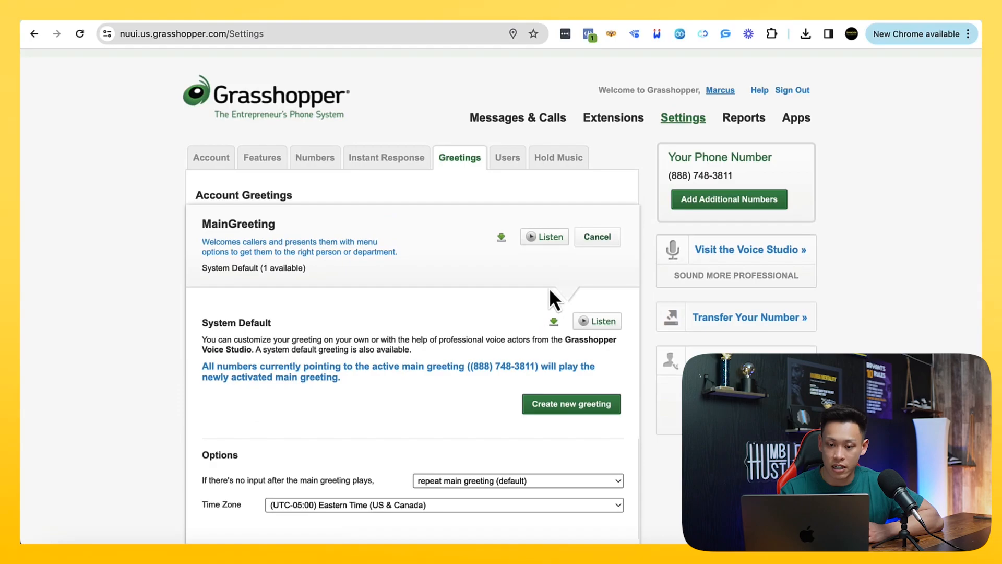
# Return to the user management settings and examine the admin user's extension access options, leaving them as they are
pyautogui.click(501, 156)
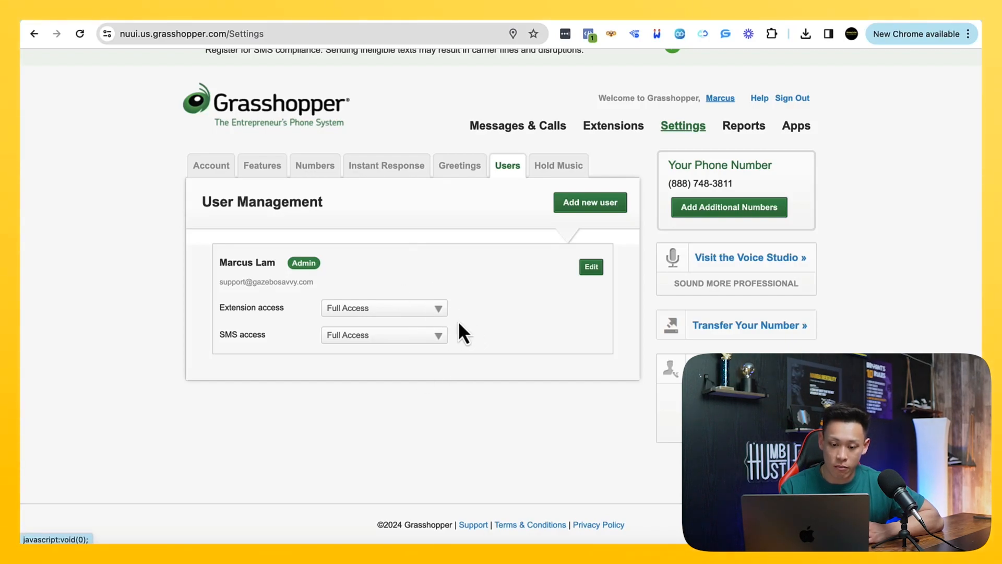
pyautogui.moveTo(256, 332); pyautogui.dragTo(306, 308)
pyautogui.click(344, 310)
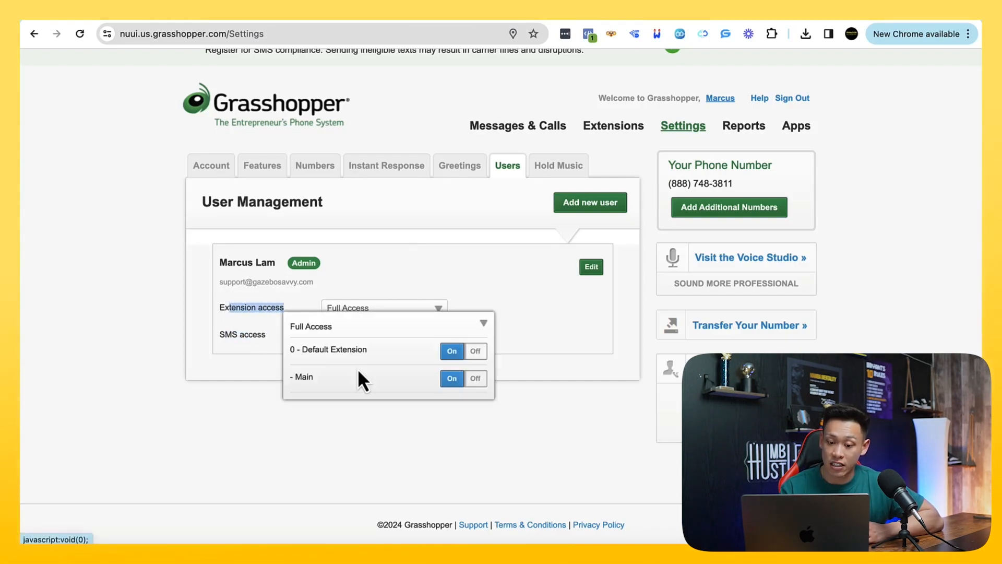
pyautogui.moveTo(366, 349); pyautogui.dragTo(307, 349)
pyautogui.click(189, 290)
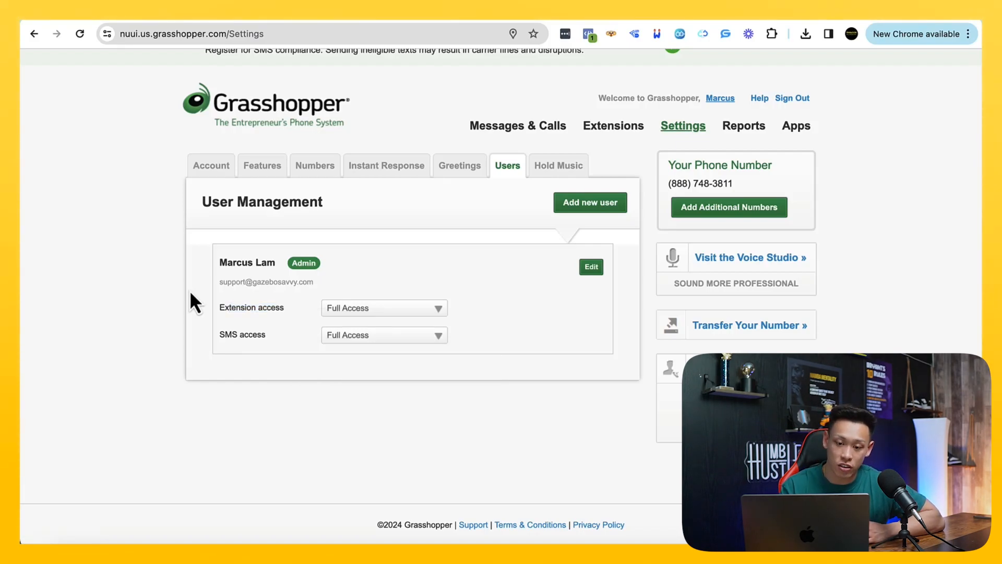
# Open the default department extension's forwarding number for editing and check which number receives the calls
pyautogui.click(315, 165)
pyautogui.click(621, 152)
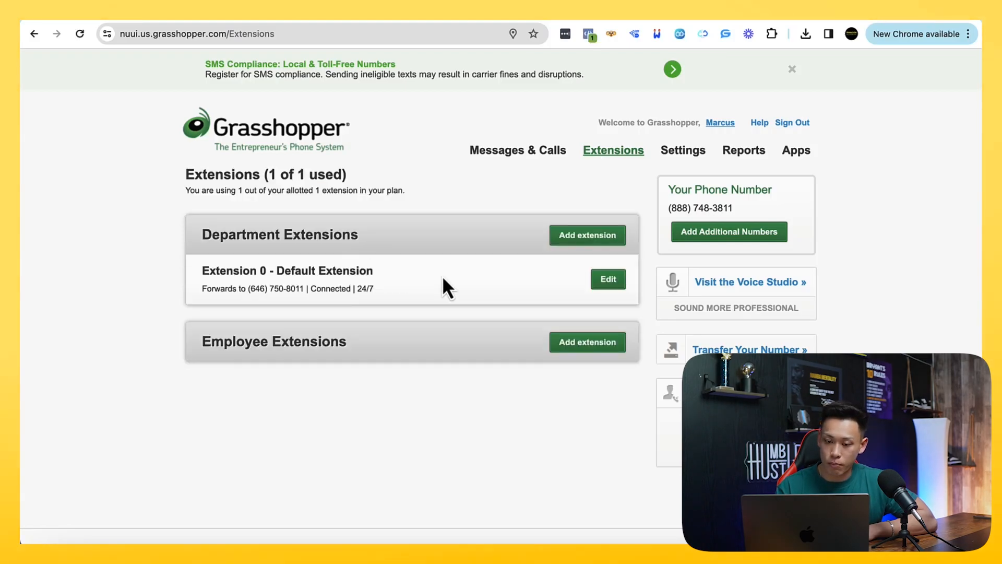
pyautogui.click(600, 286)
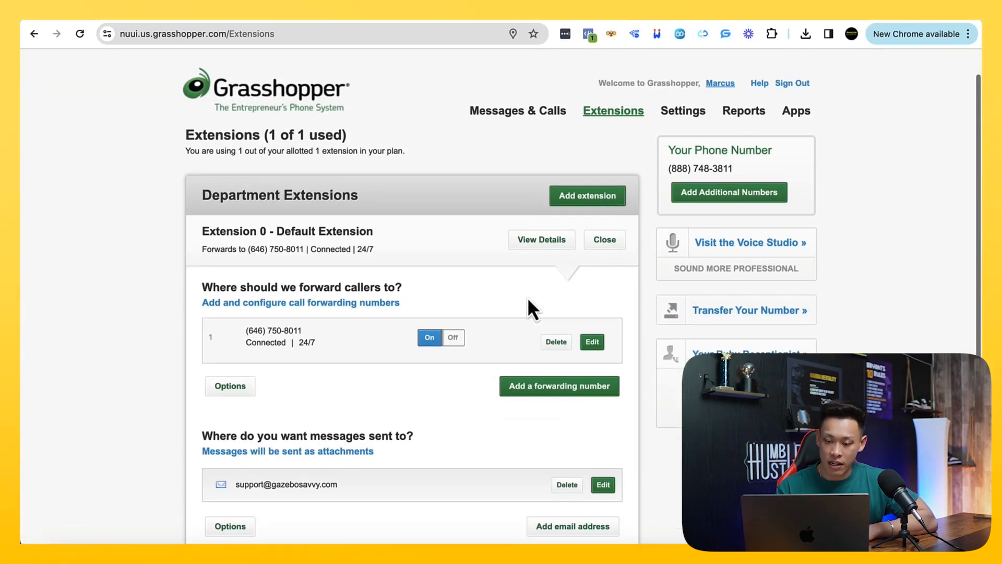
pyautogui.click(592, 340)
pyautogui.scroll(-3, 393, 346)
pyautogui.moveTo(361, 292); pyautogui.dragTo(283, 296)
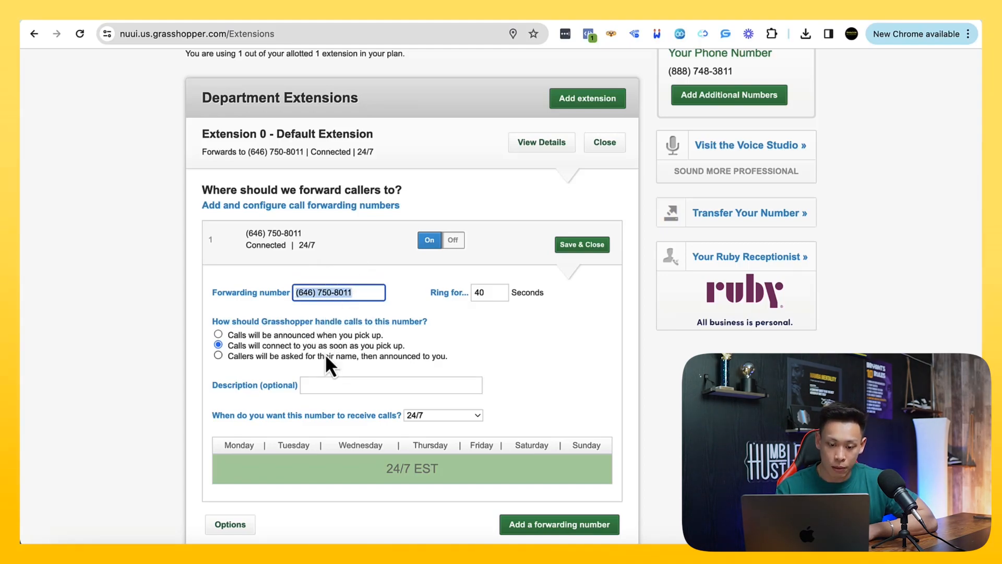
# Examine the forwarding number's call-handling choices and the schedule options for when it receives calls
pyautogui.moveTo(315, 320); pyautogui.dragTo(384, 349)
pyautogui.moveTo(296, 359); pyautogui.dragTo(366, 363)
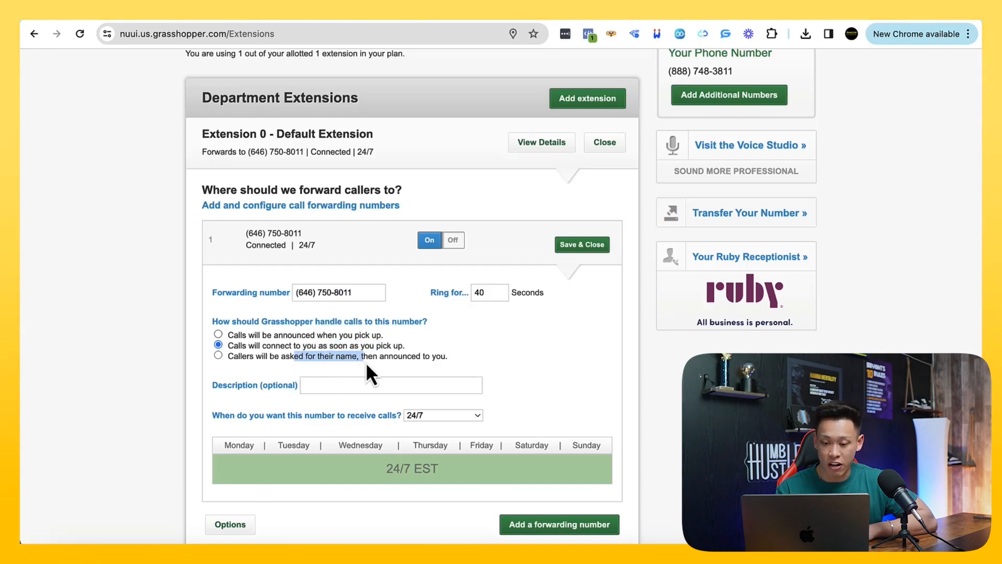
pyautogui.moveTo(294, 335); pyautogui.dragTo(347, 332)
pyautogui.scroll(-1, 314, 372)
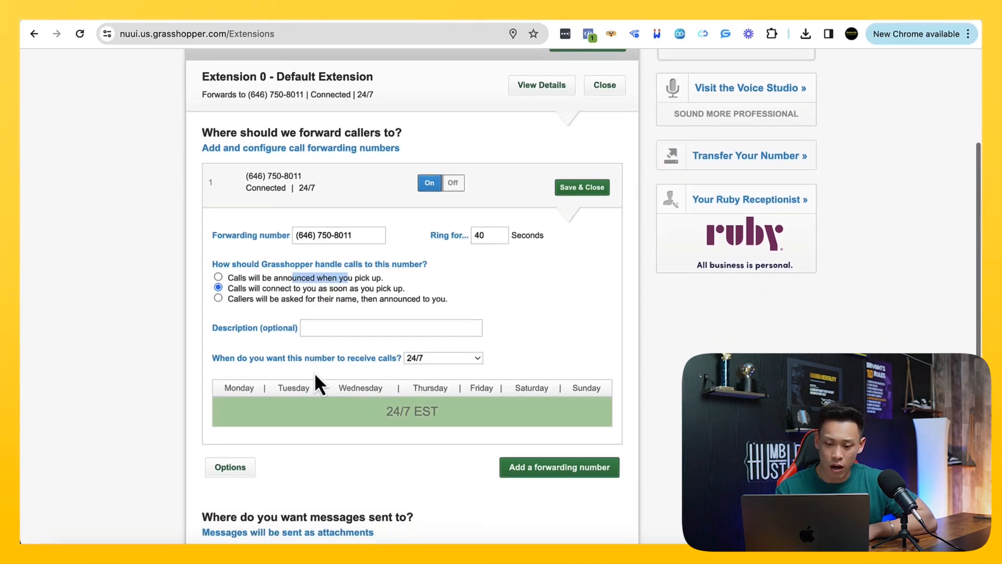
pyautogui.scroll(2, 314, 372)
pyautogui.scroll(-1, 314, 372)
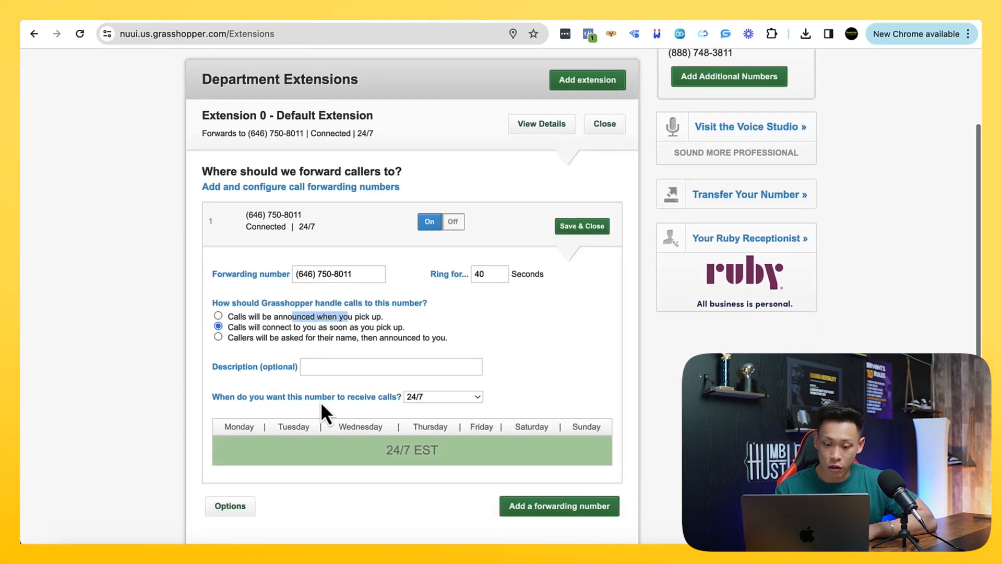
pyautogui.click(437, 398)
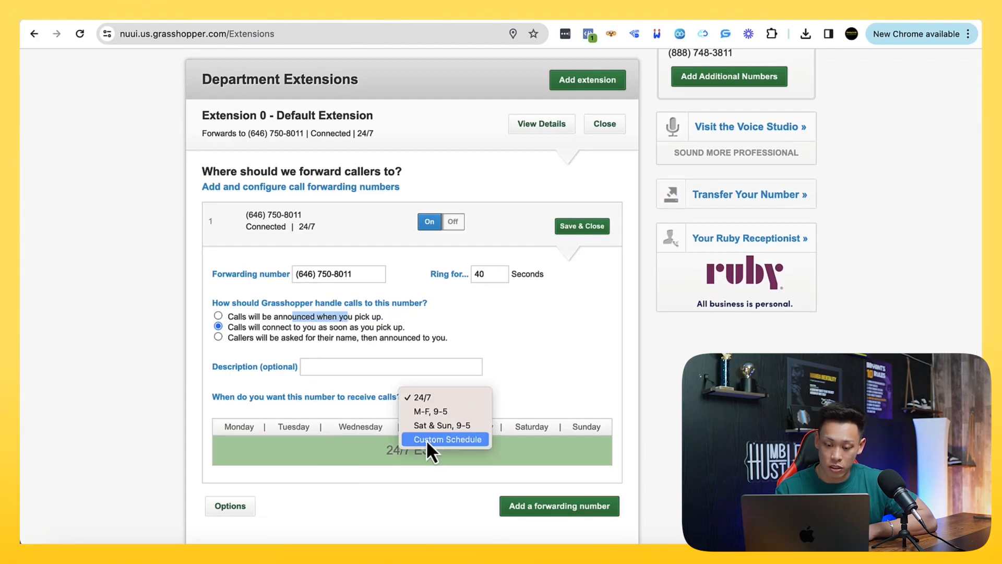
pyautogui.click(179, 357)
pyautogui.scroll(3, 177, 355)
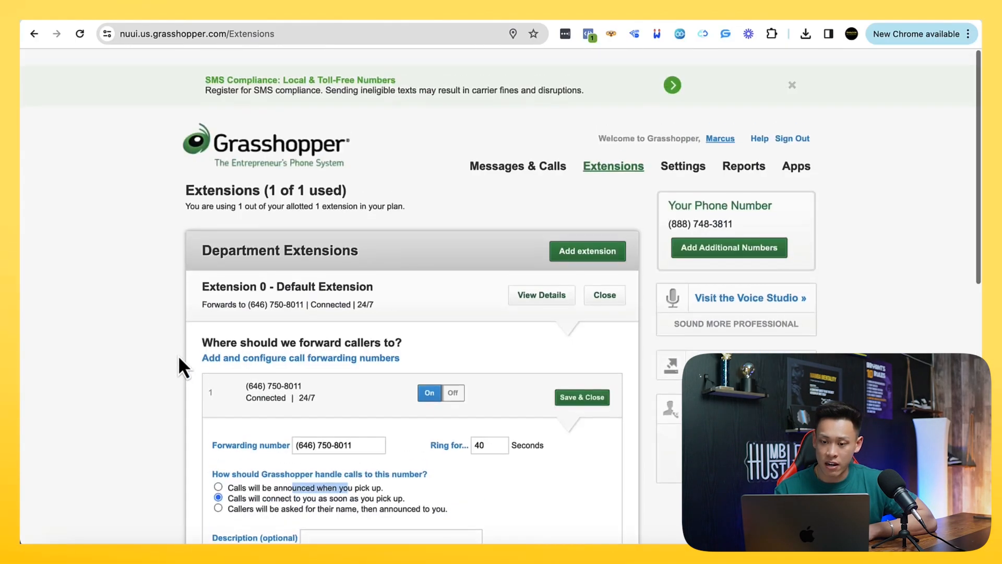
# Return to the user management settings and look over the admin user's extension and SMS access
pyautogui.click(700, 158)
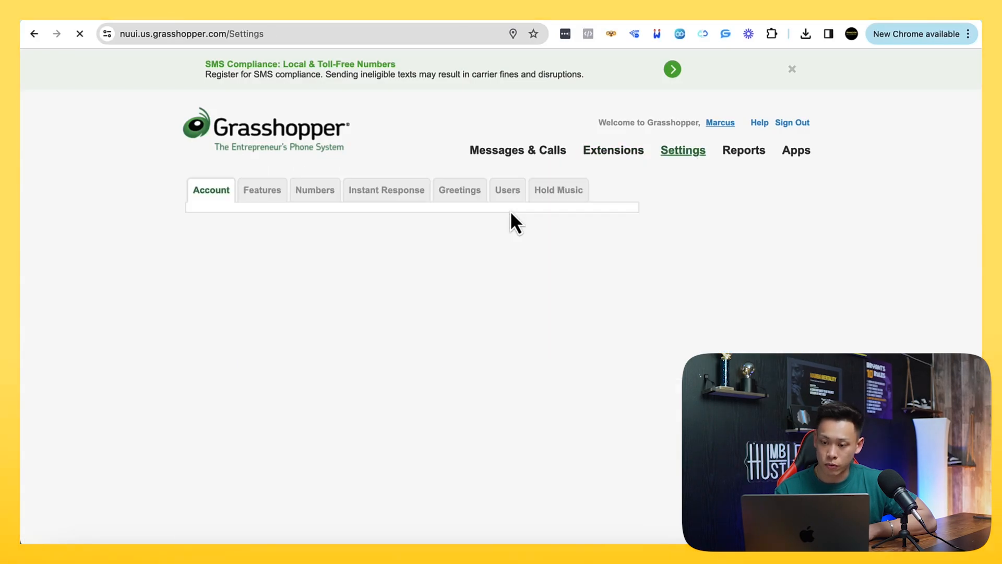
pyautogui.click(505, 194)
pyautogui.scroll(-1, 507, 287)
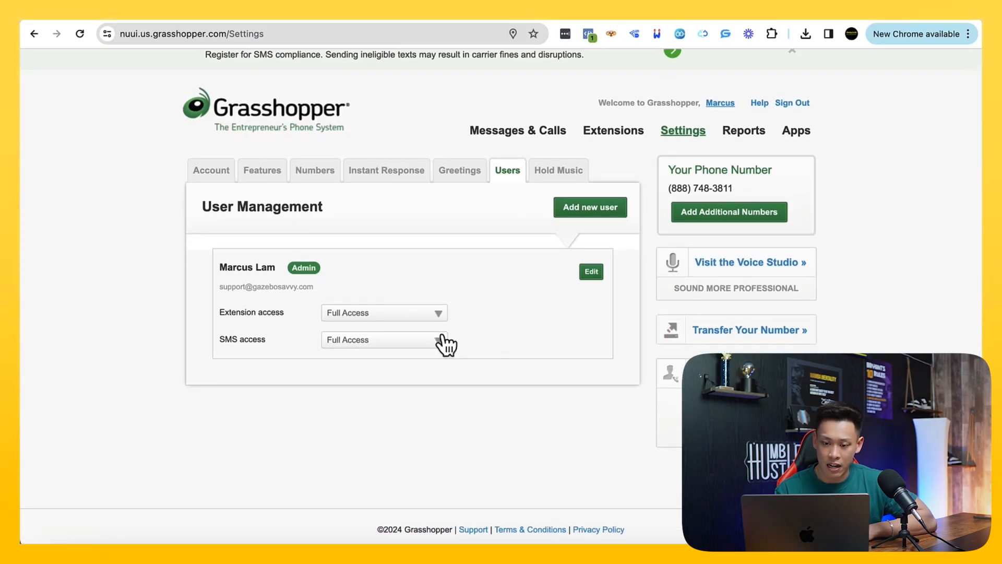
pyautogui.click(461, 182)
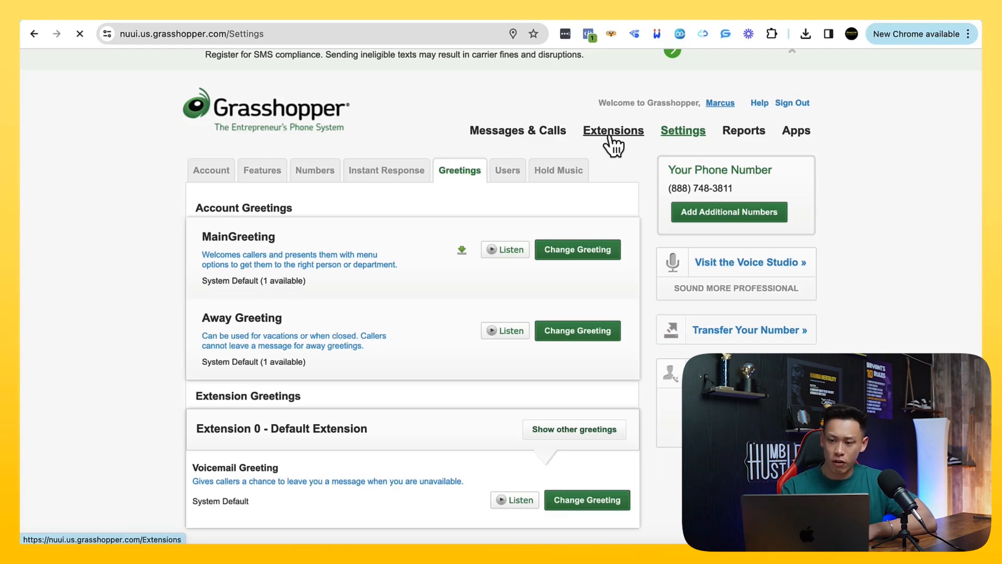
# Try to add another department extension, dismiss the plan upgrade offer and view the account's pricing plans
pyautogui.click(613, 146)
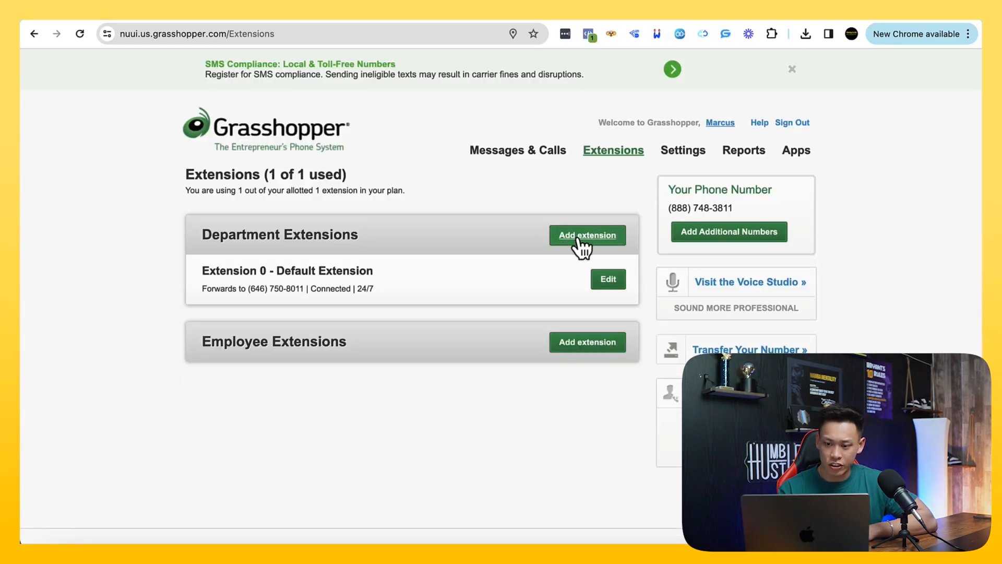
pyautogui.click(577, 237)
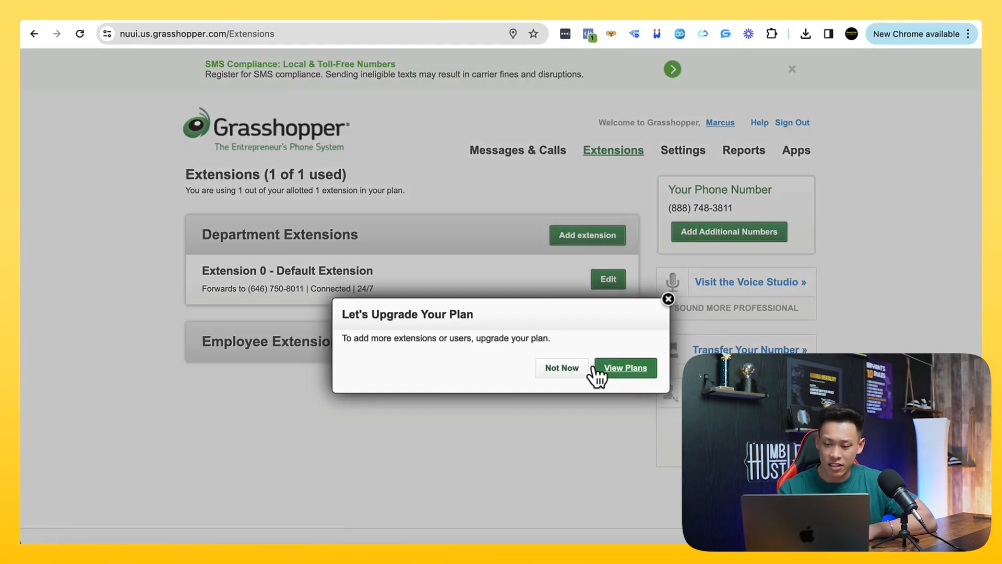
pyautogui.click(667, 299)
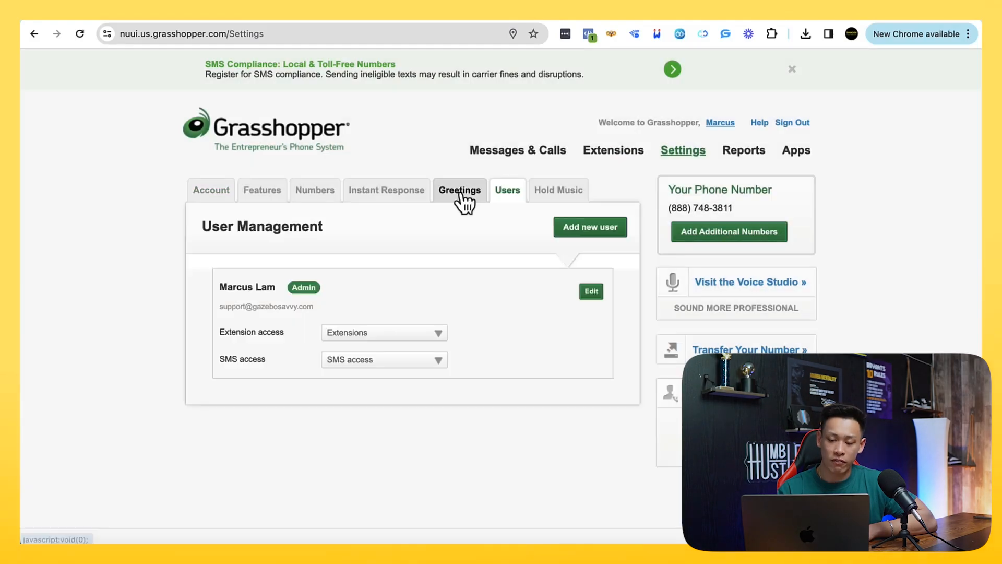
pyautogui.click(459, 193)
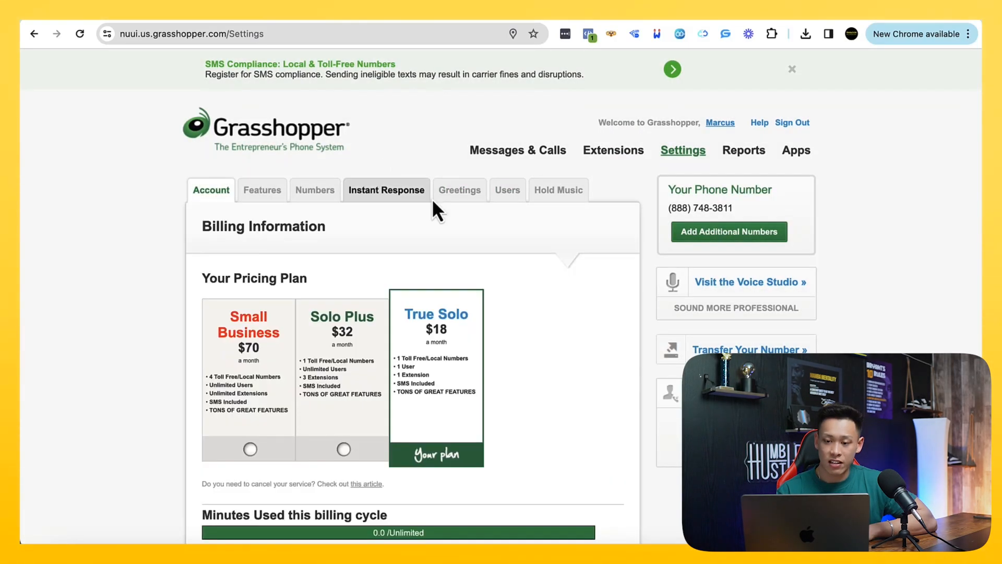
# Switch to the Notion course page and open the Live Chat (Tidio) link under section 2.6.0
pyautogui.click(119, 20)
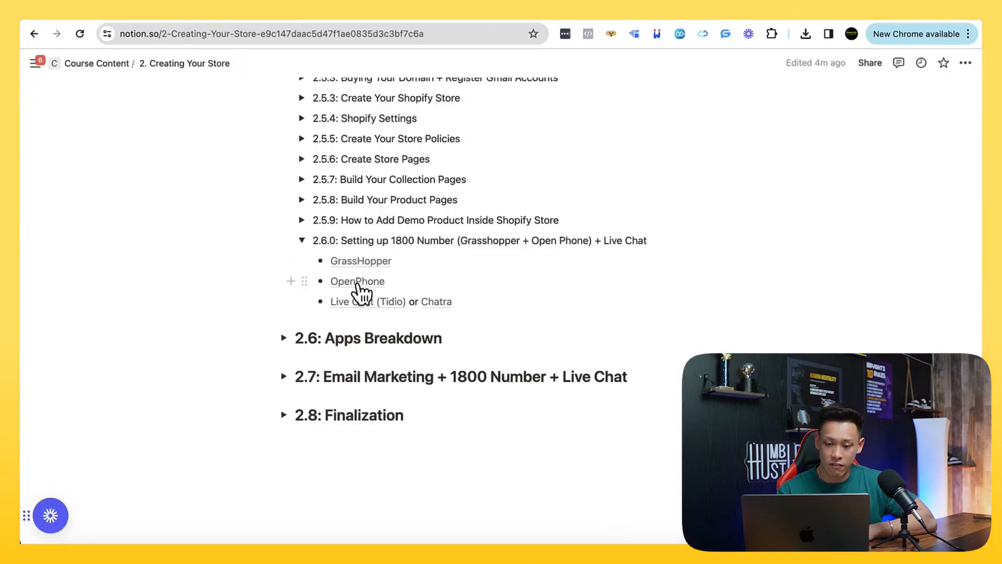
pyautogui.moveTo(363, 286)
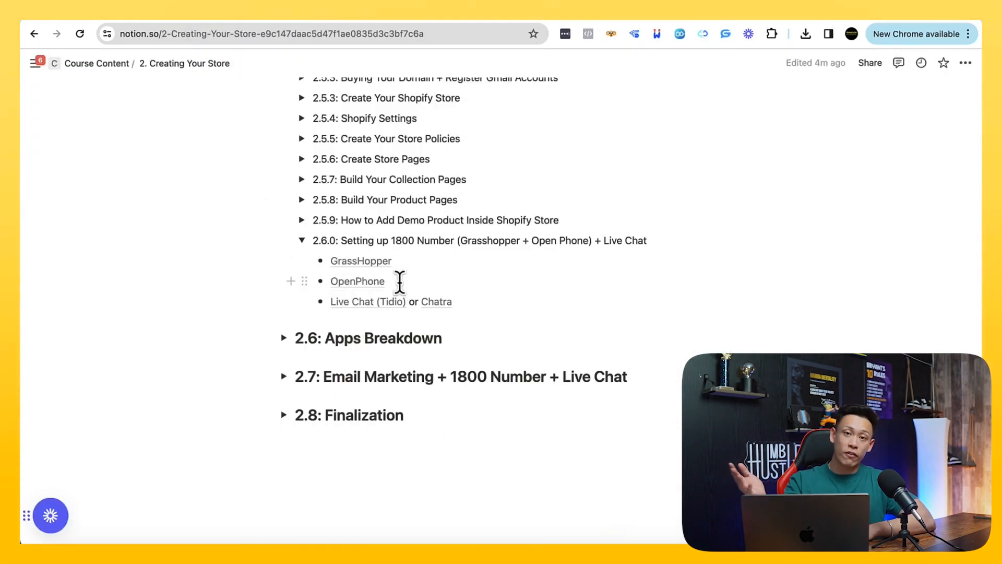
pyautogui.click(382, 285)
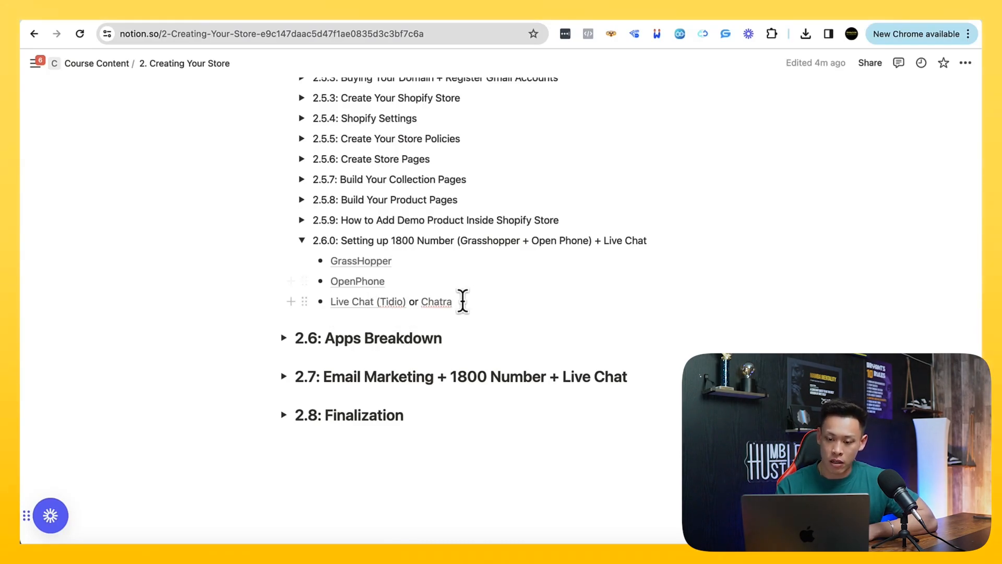
pyautogui.click(364, 301)
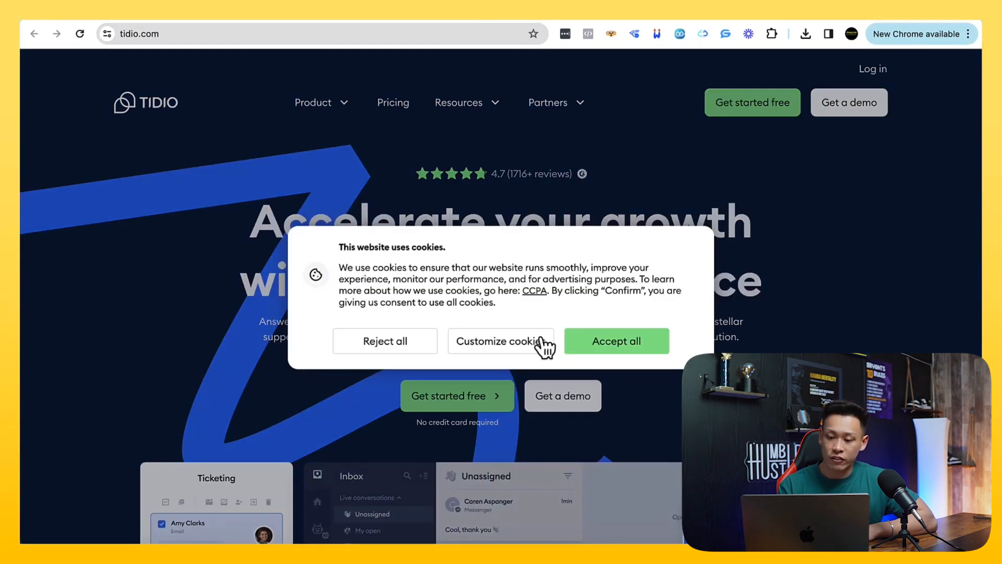
# Reject all cookies on the Tidio site and open the form for creating a free account
pyautogui.click(374, 346)
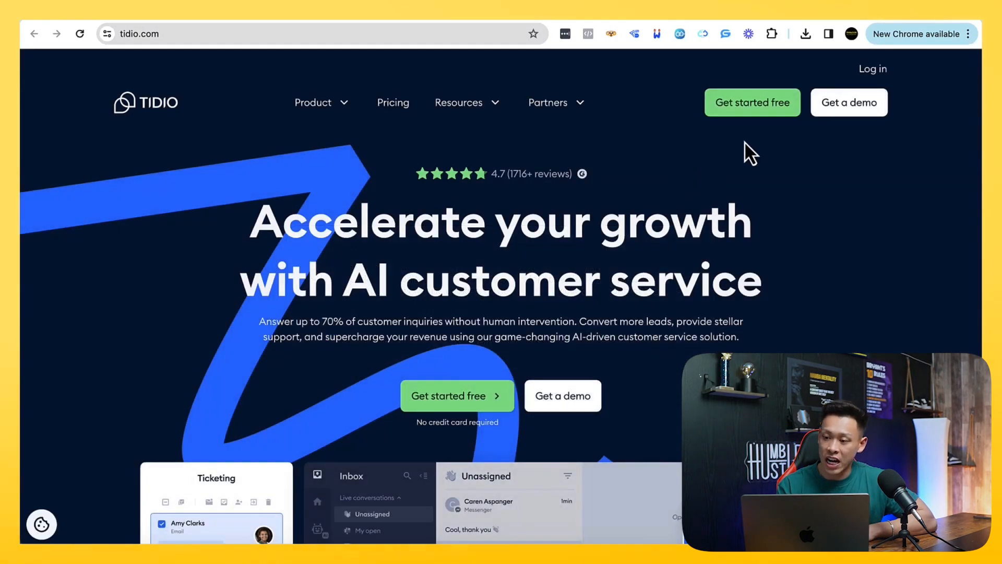
pyautogui.click(868, 72)
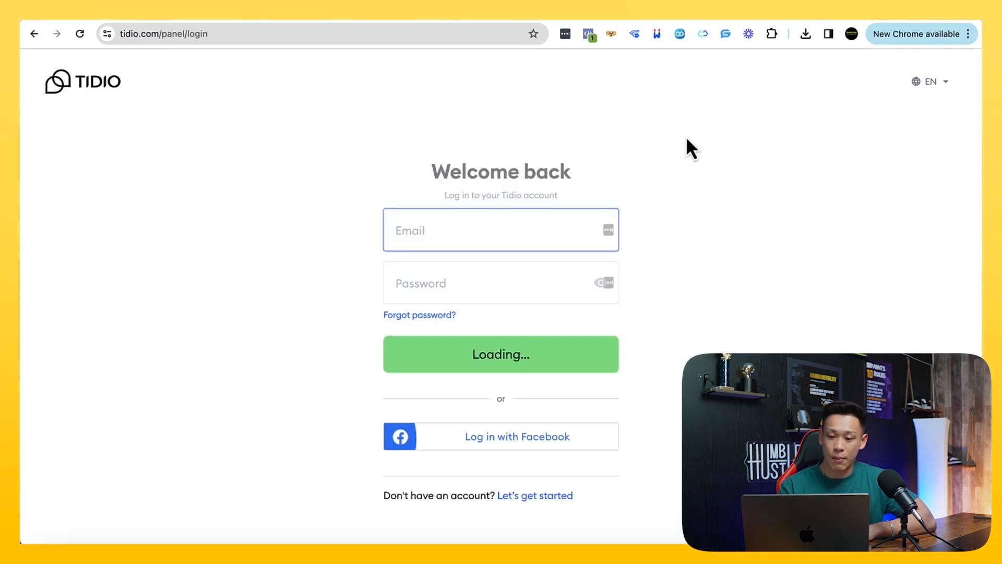
pyautogui.click(525, 495)
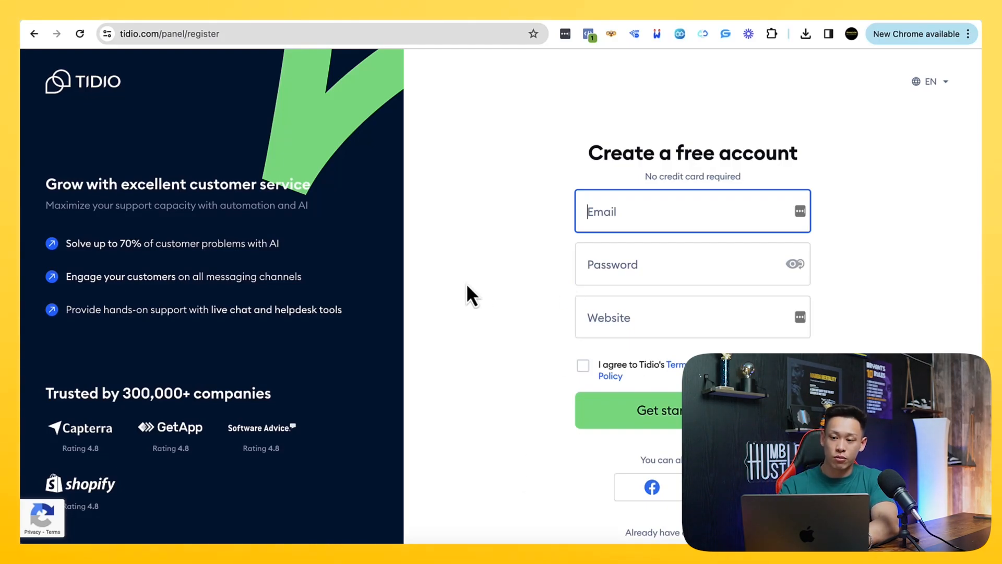
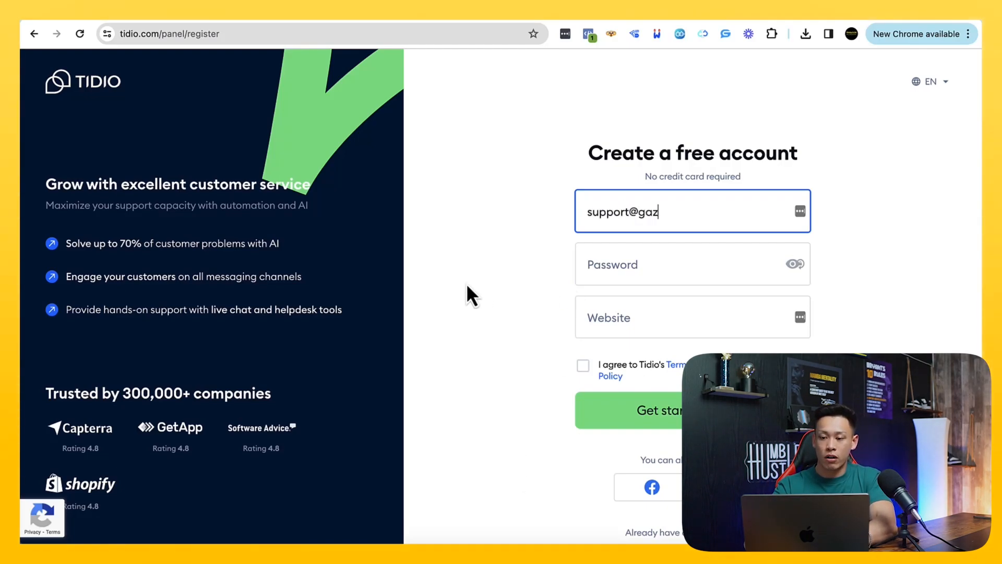
pyautogui.press('Tab')
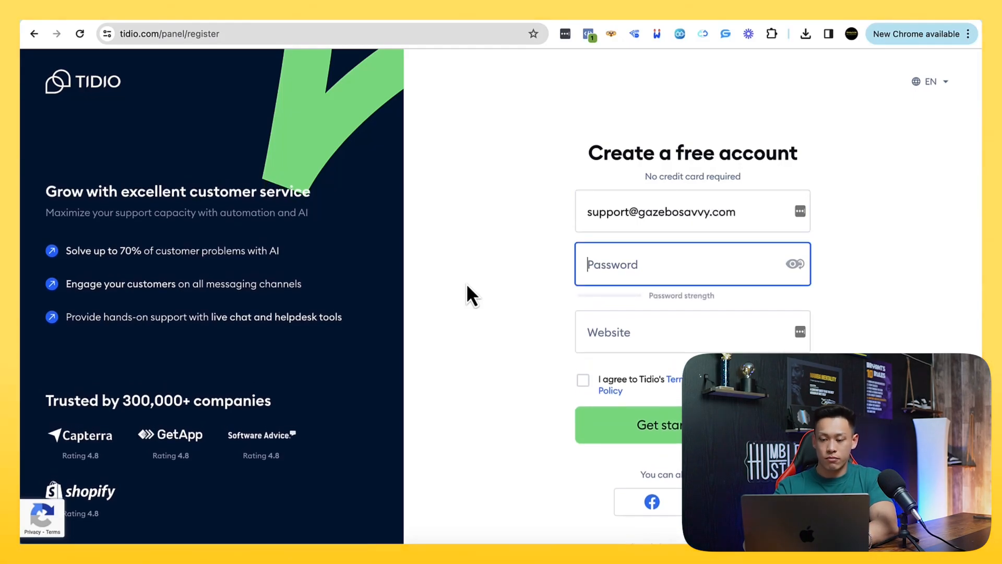
pyautogui.write('•••••••••••')
pyautogui.press('Tab')
pyautogui.write('w')
pyautogui.press('BackSpace')
pyautogui.write('www.gazebo')
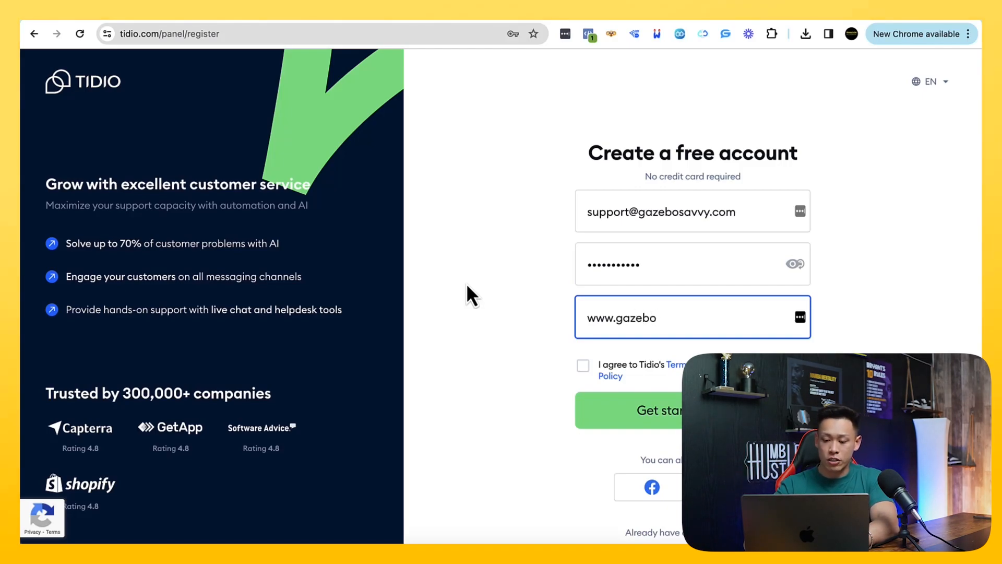
pyautogui.write('savvy.com')
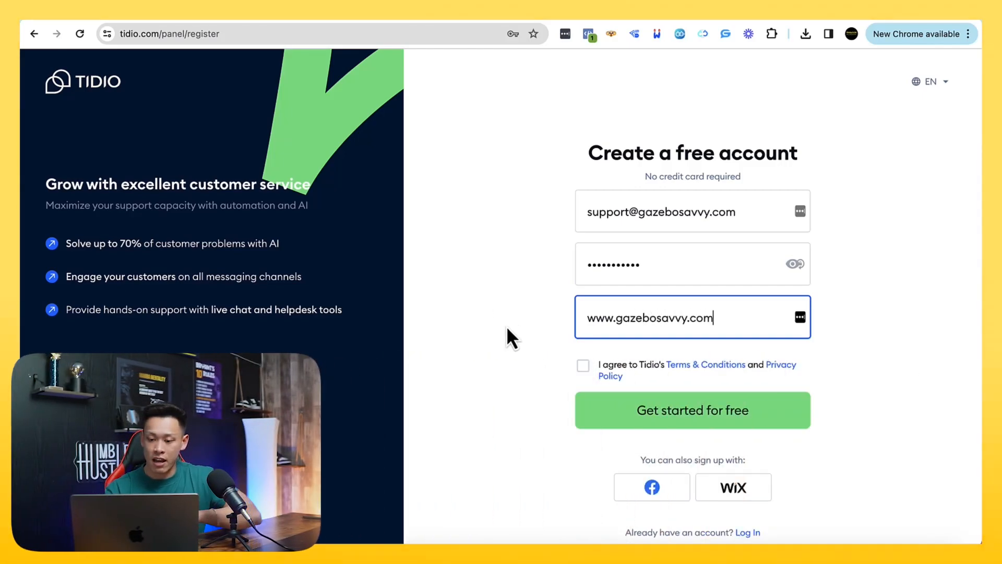
pyautogui.click(593, 371)
pyautogui.click(651, 426)
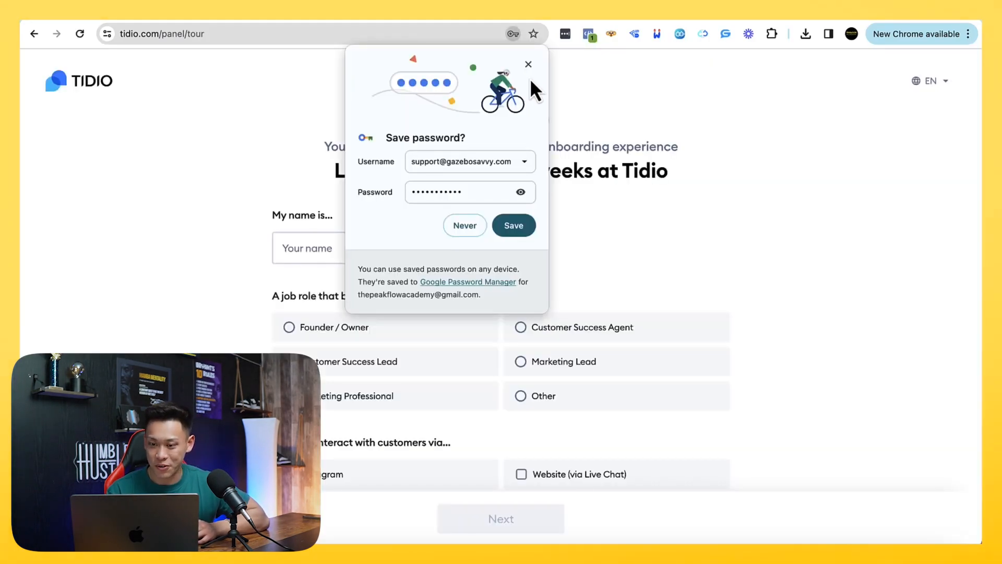
# Complete the first onboarding page with the owner's full name, the Founder / Owner role and Other as the customer channel
pyautogui.click(529, 65)
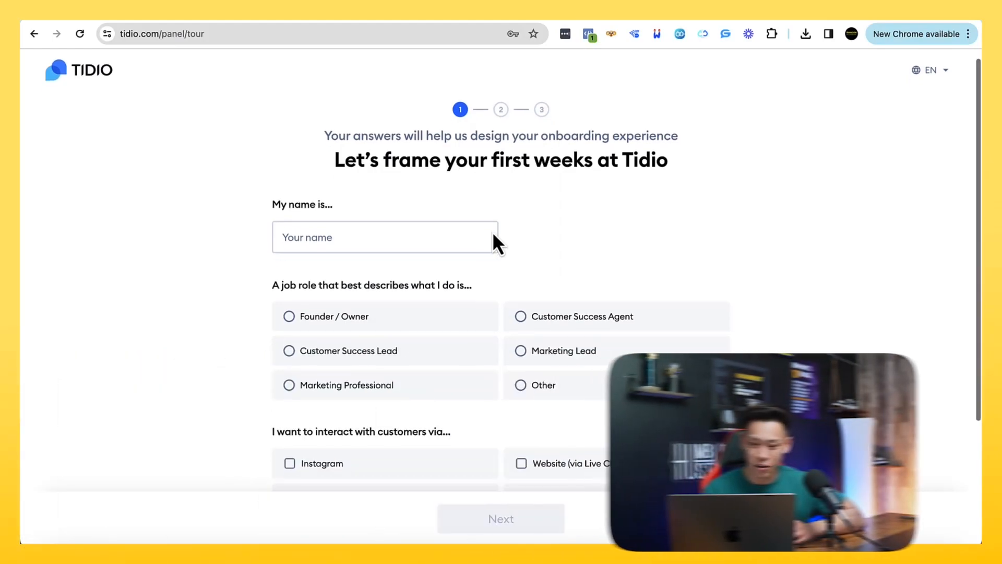
pyautogui.click(392, 236)
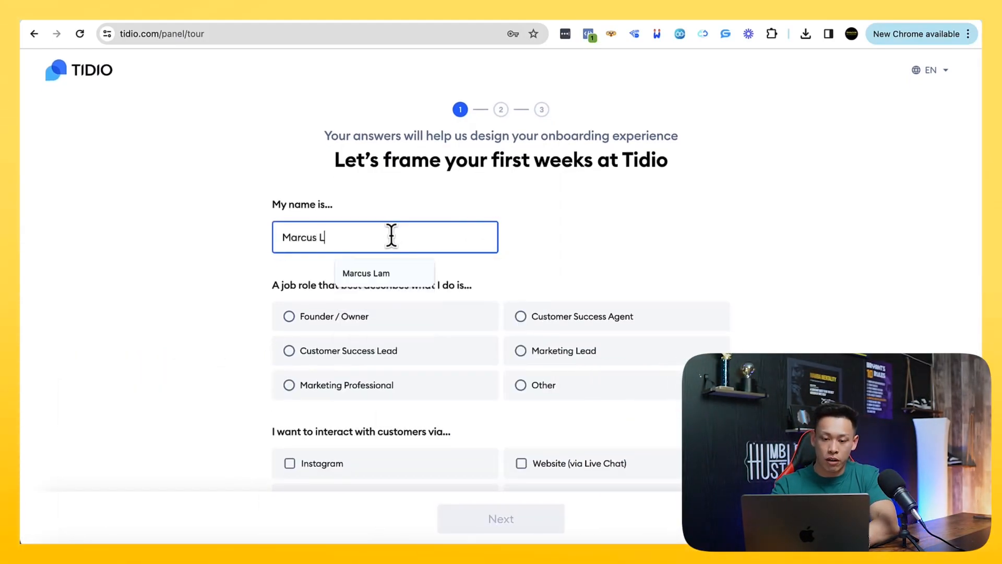
pyautogui.press('Tab')
pyautogui.scroll(-1, 336, 251)
pyautogui.click(337, 258)
pyautogui.scroll(-1, 314, 266)
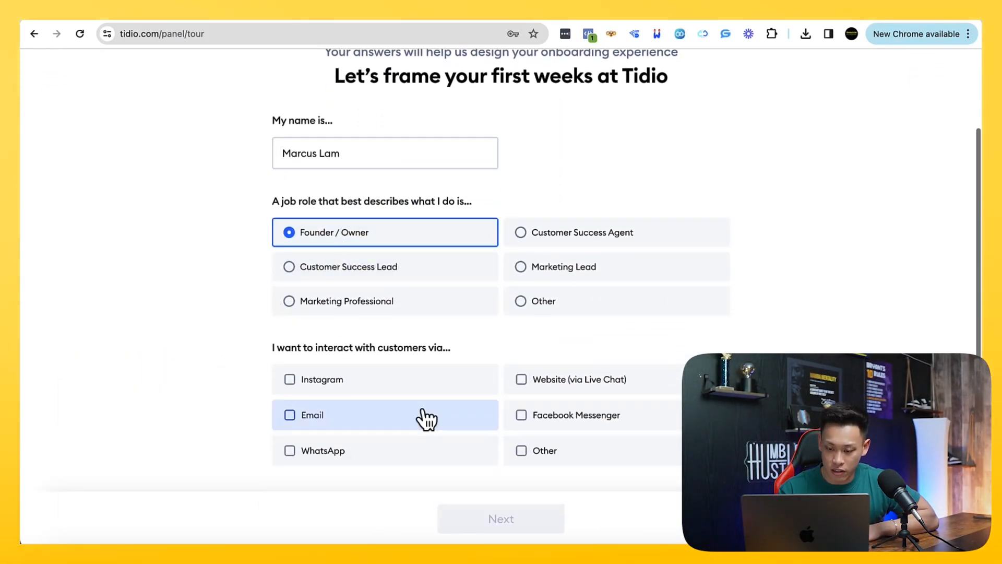
pyautogui.click(547, 457)
pyautogui.click(532, 519)
# Complete the company page with industry Online Store, size 5k+, 250+ monthly inquiries and Shopify as the website platform
pyautogui.scroll(-4, 442, 312)
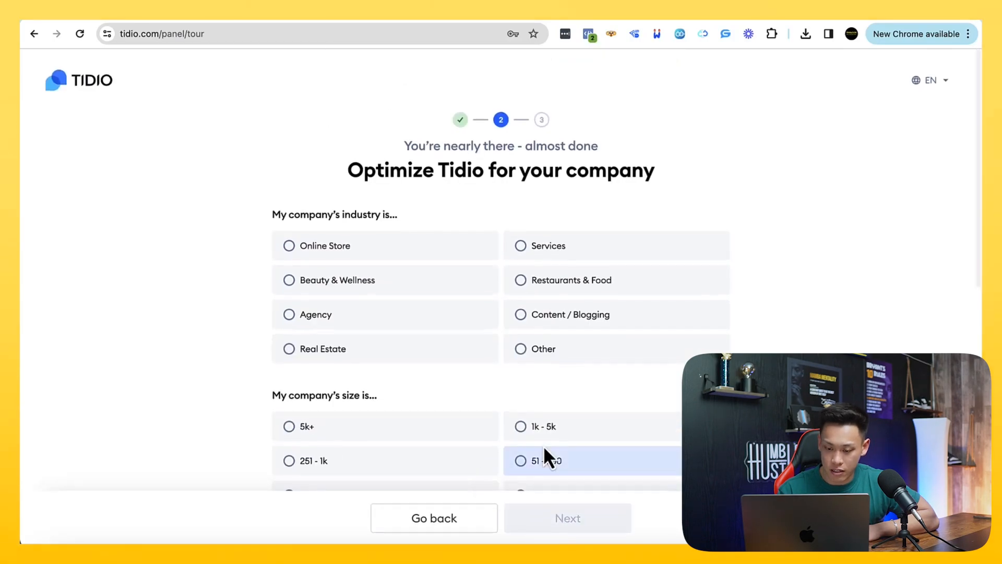
pyautogui.scroll(4, 402, 262)
pyautogui.click(347, 251)
pyautogui.scroll(-5, 352, 255)
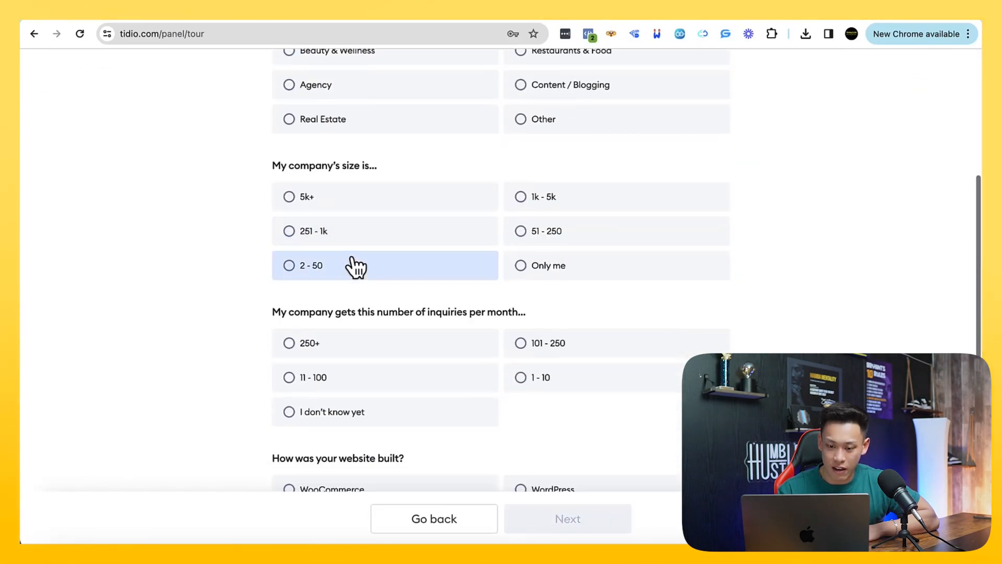
pyautogui.click(342, 192)
pyautogui.click(376, 327)
pyautogui.scroll(-3, 425, 345)
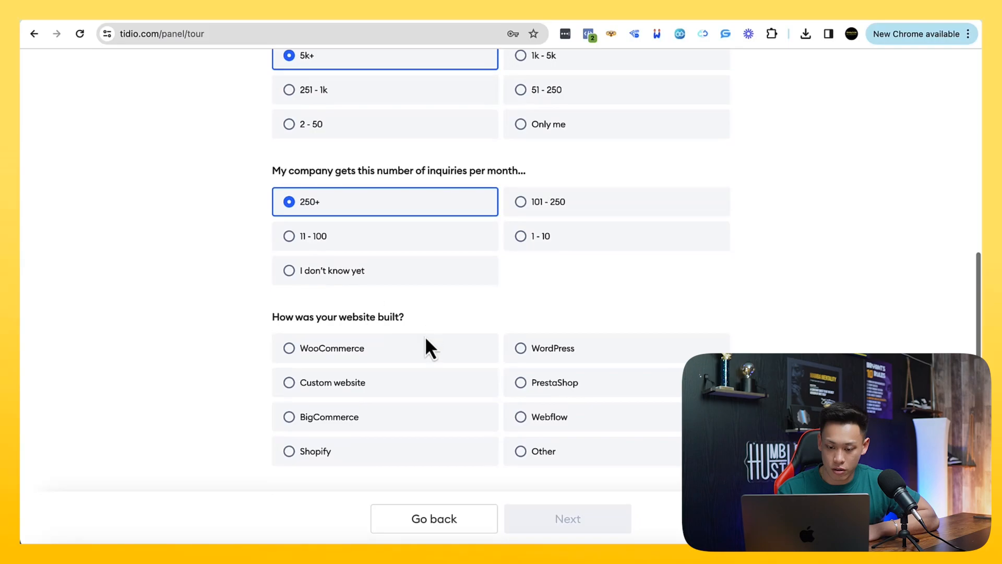
pyautogui.click(415, 351)
pyautogui.click(413, 453)
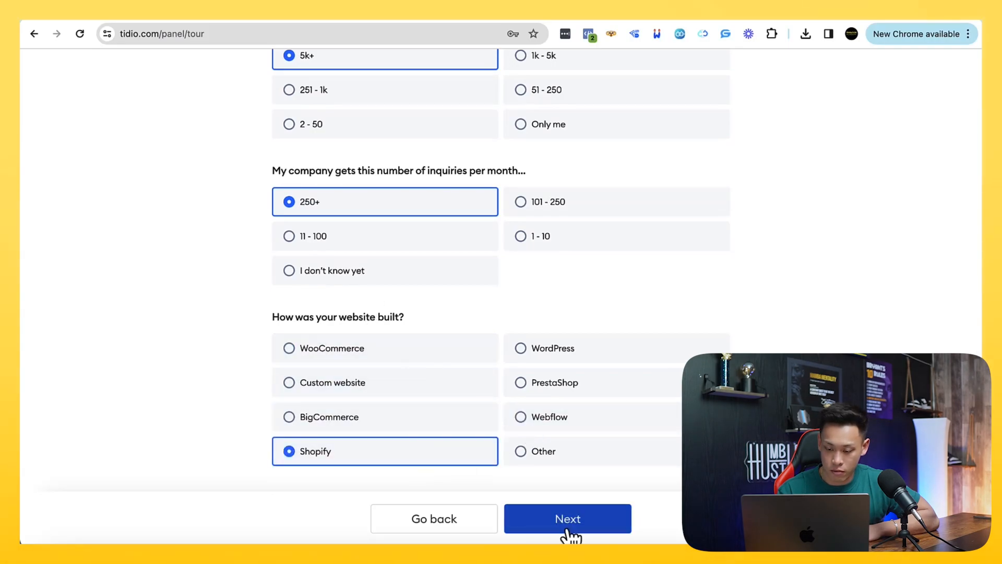
pyautogui.click(570, 522)
# On the final onboarding page, choose Within one month for having Tidio running and Email as the tool currently used
pyautogui.scroll(-1, 469, 313)
pyautogui.click(386, 204)
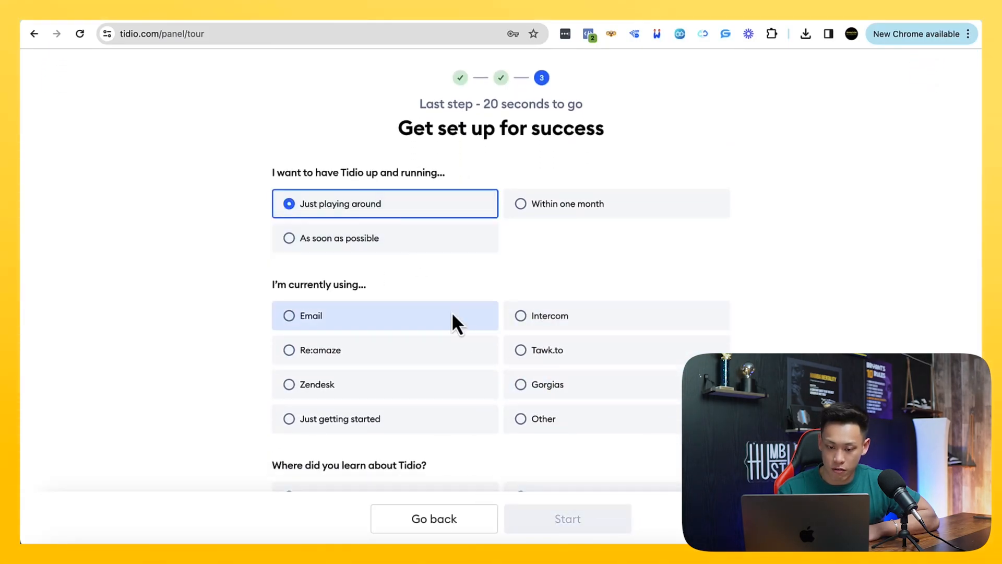
pyautogui.scroll(-3, 444, 271)
pyautogui.click(425, 174)
pyautogui.scroll(-1, 460, 290)
pyautogui.scroll(5, 496, 277)
pyautogui.click(538, 230)
# Answer that this is the first time using Tidio and someone told me about it, and start the account
pyautogui.scroll(-6, 569, 314)
pyautogui.click(416, 417)
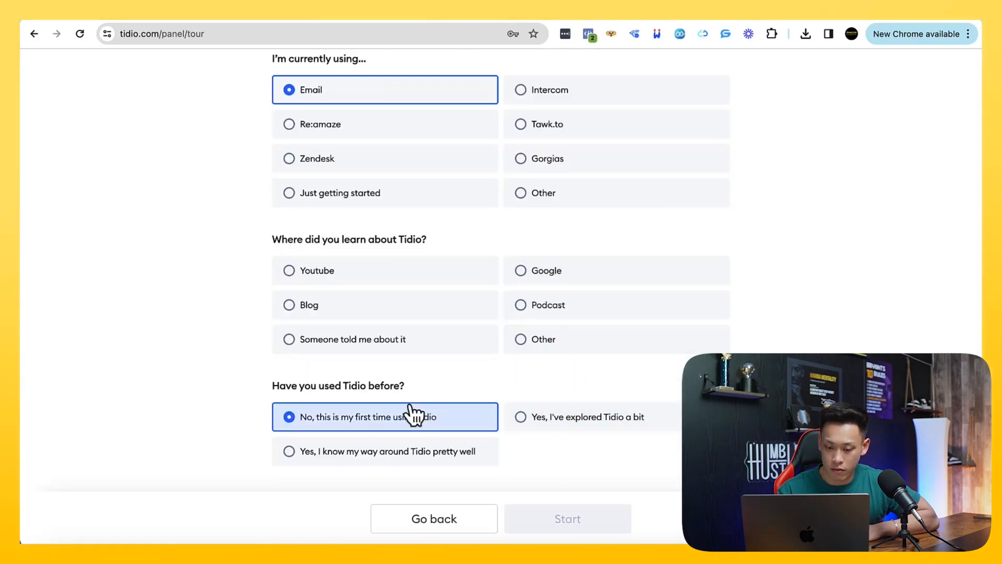
pyautogui.scroll(5, 428, 339)
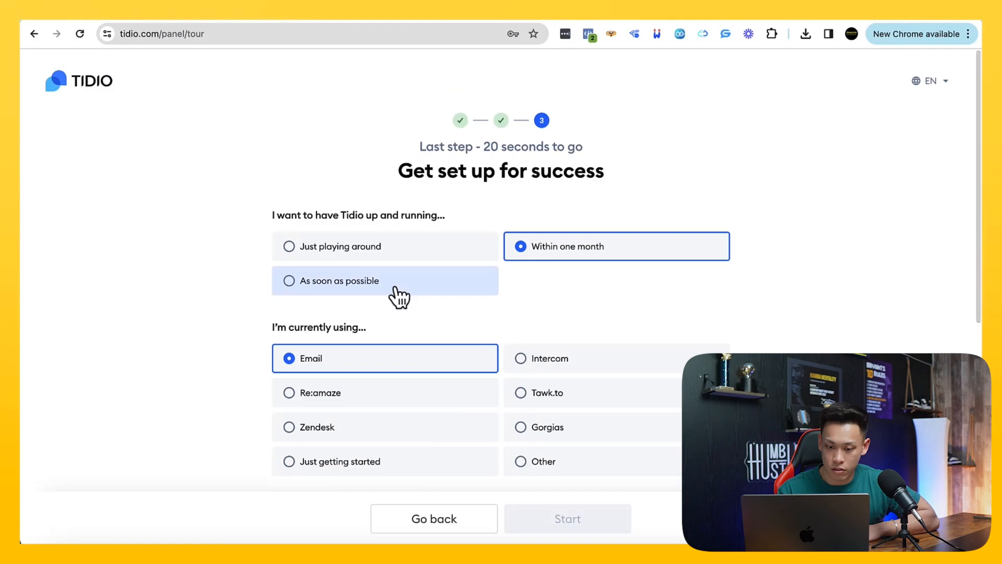
pyautogui.scroll(-5, 396, 289)
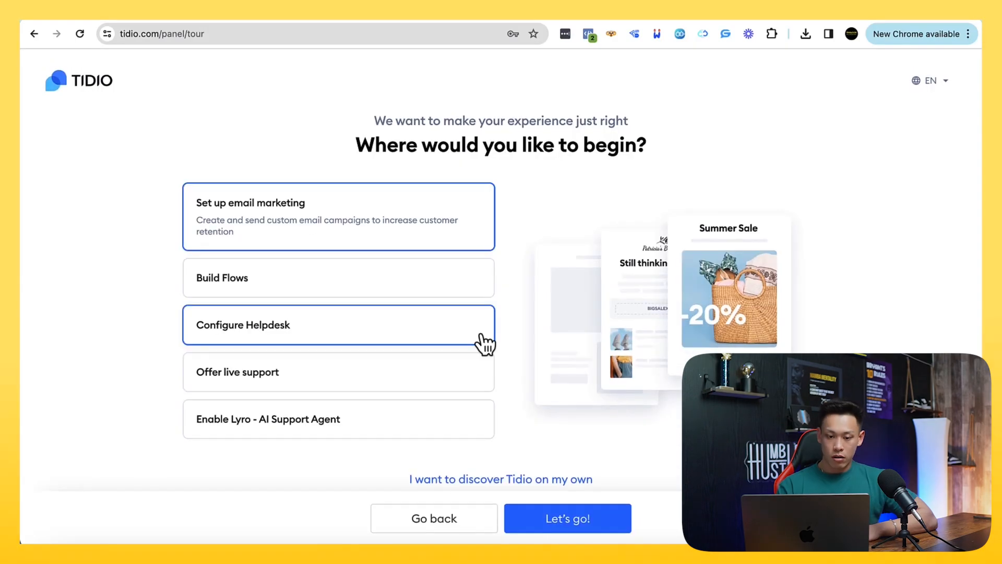
pyautogui.scroll(-1, 365, 261)
pyautogui.click(409, 343)
pyautogui.click(571, 513)
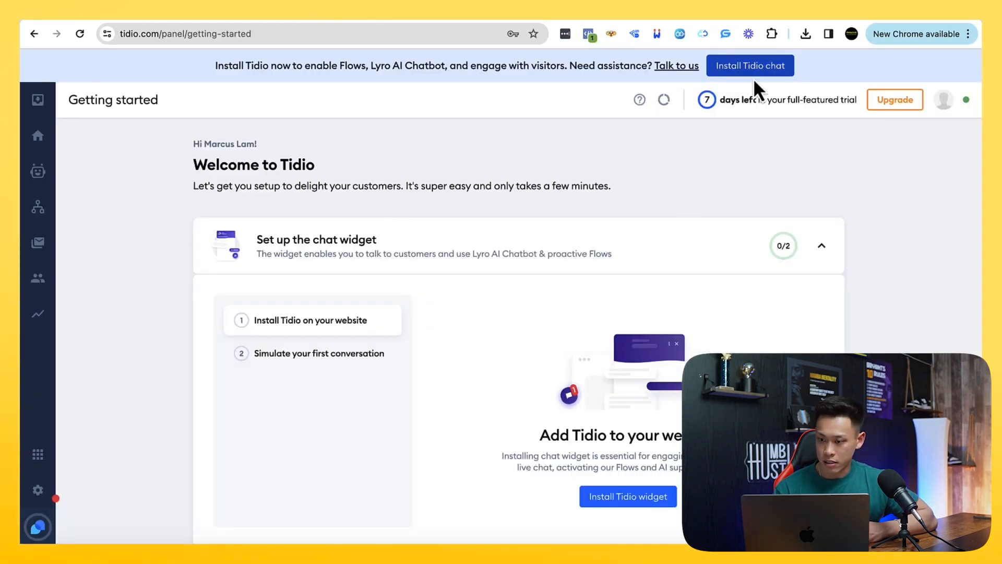
# Try to install the Tidio chat widget with its default appearance by connecting the Shopify store name gazebosavvy
pyautogui.click(744, 71)
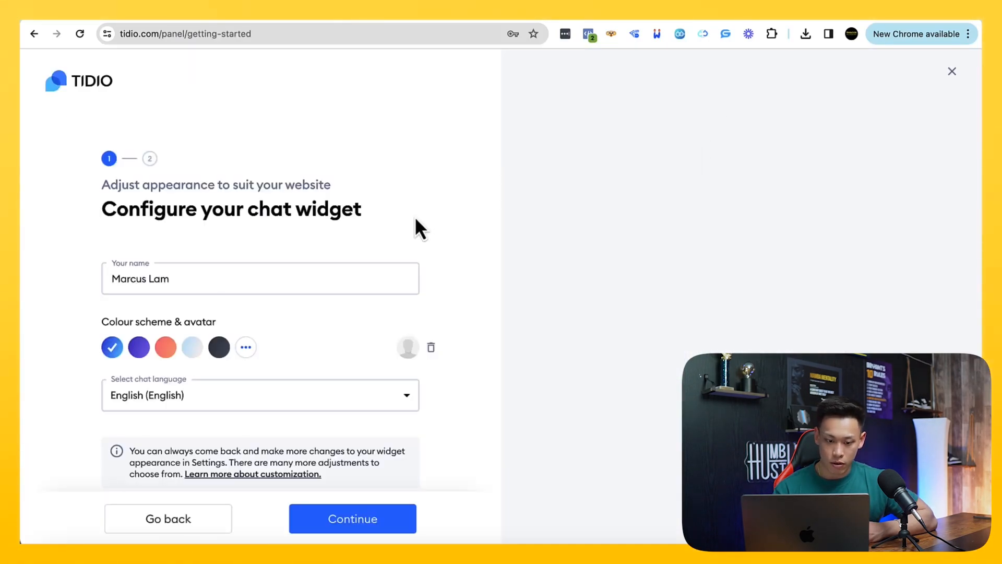
pyautogui.scroll(-2, 416, 218)
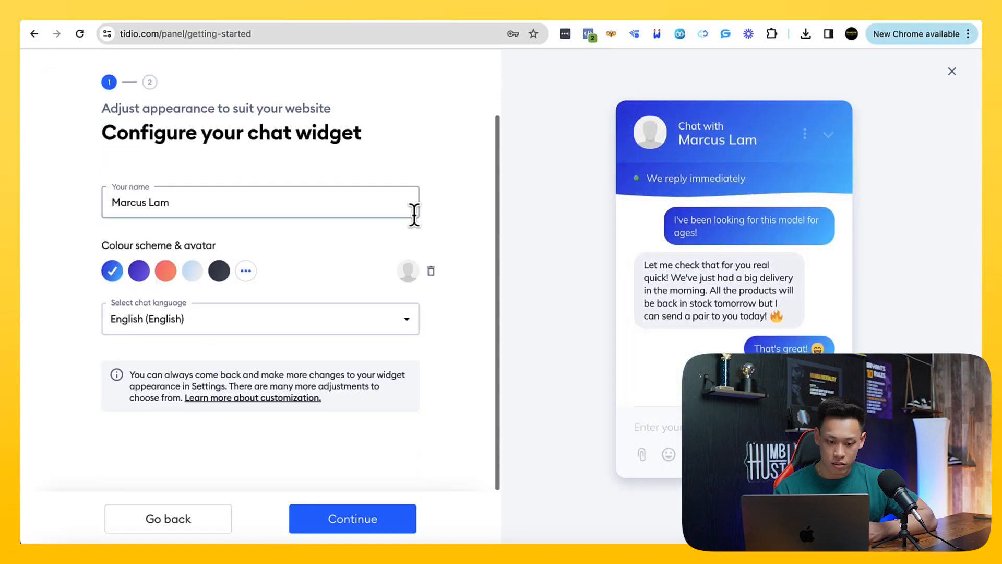
pyautogui.click(353, 520)
pyautogui.write('gazebosavvy')
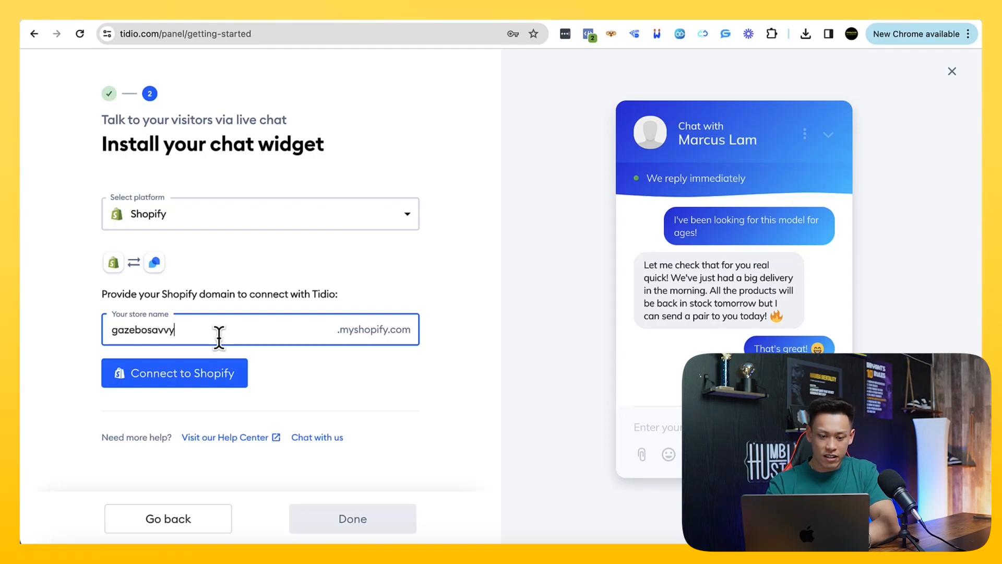
pyautogui.click(159, 384)
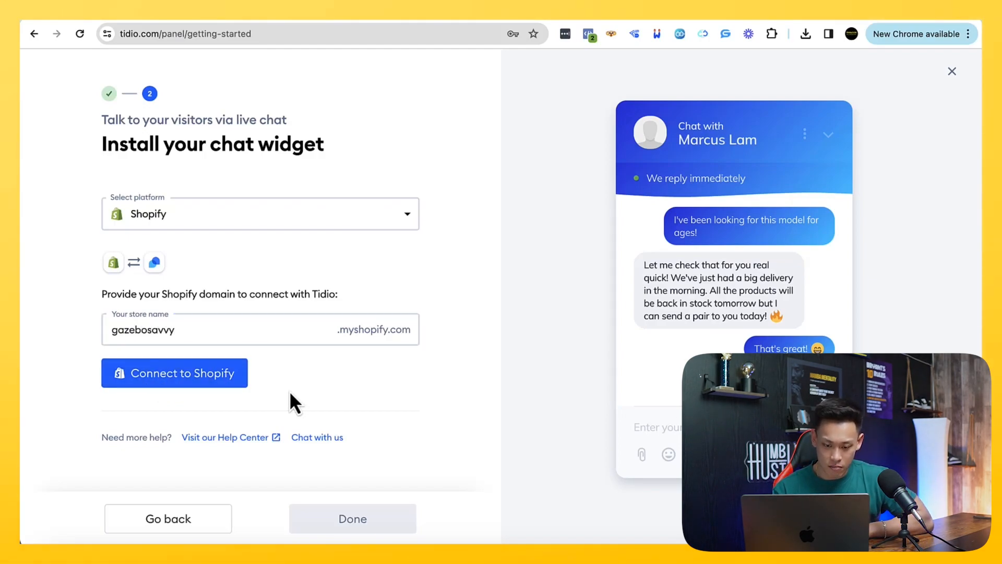
pyautogui.click(233, 383)
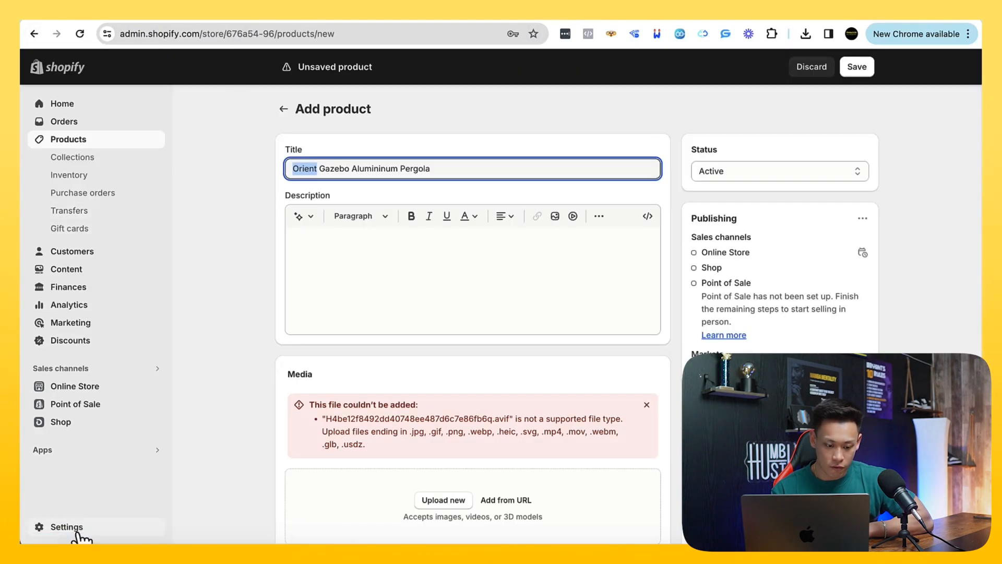
# Switch to the Shopify admin, leave the unsaved product without saving and open the store's domain settings
pyautogui.click(77, 529)
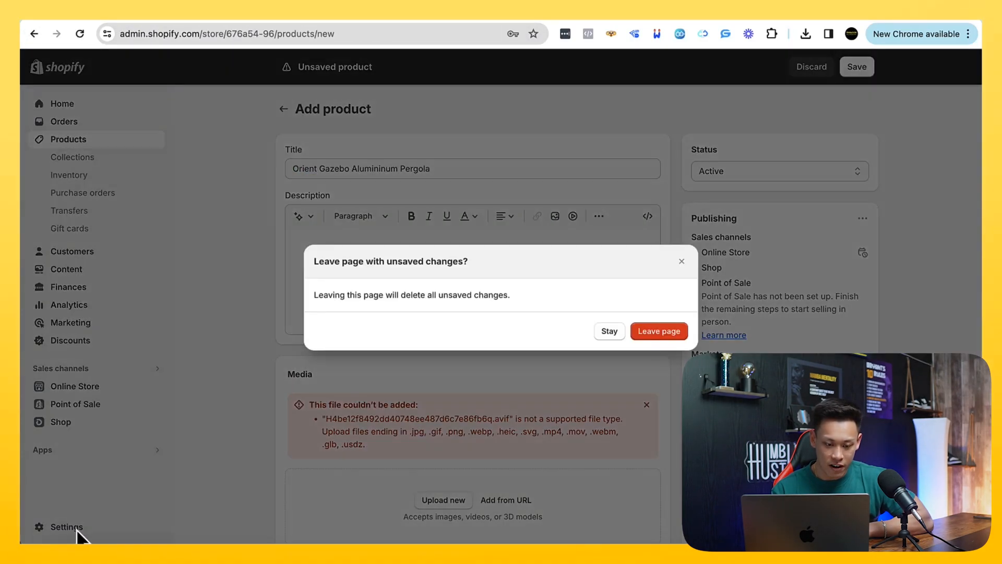
pyautogui.click(681, 332)
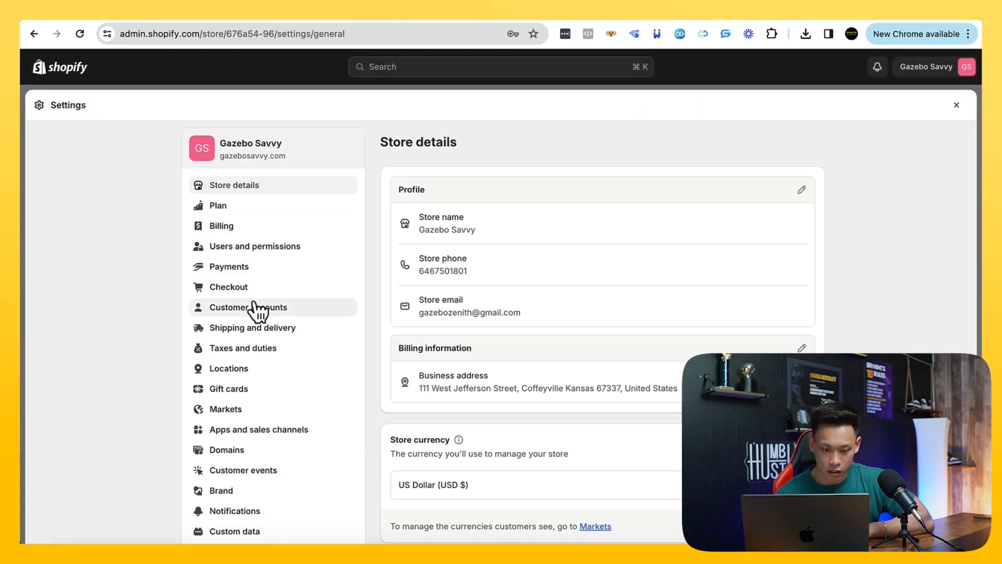
pyautogui.scroll(-1, 255, 400)
pyautogui.click(245, 415)
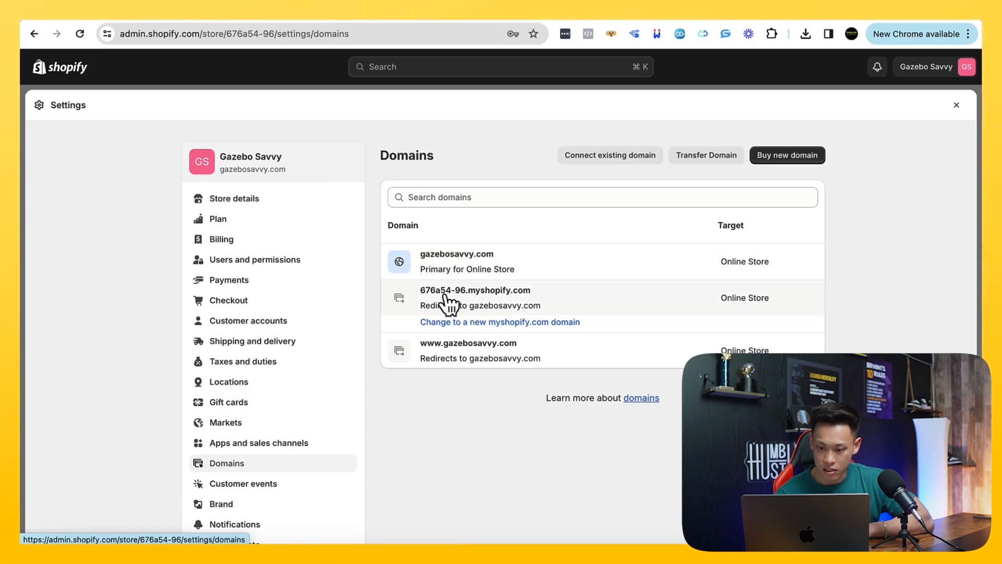
# Open the details of the 676a54-96.myshopify.com domain and copy its full name
pyautogui.moveTo(421, 291); pyautogui.dragTo(511, 295)
pyautogui.click(509, 293)
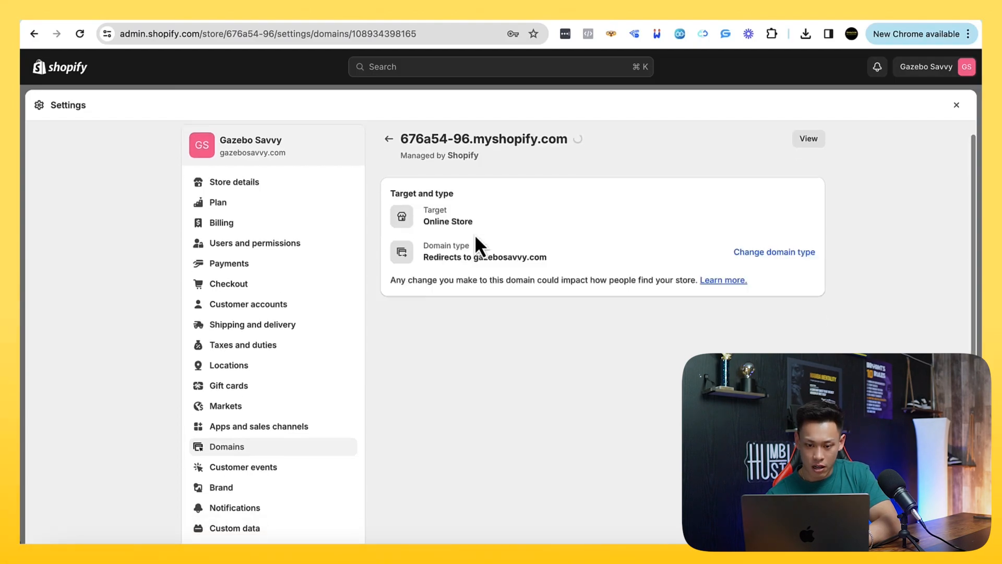
pyautogui.scroll(-2, 474, 234)
pyautogui.scroll(2, 532, 235)
pyautogui.moveTo(568, 155); pyautogui.dragTo(399, 155)
pyautogui.press('super+c')
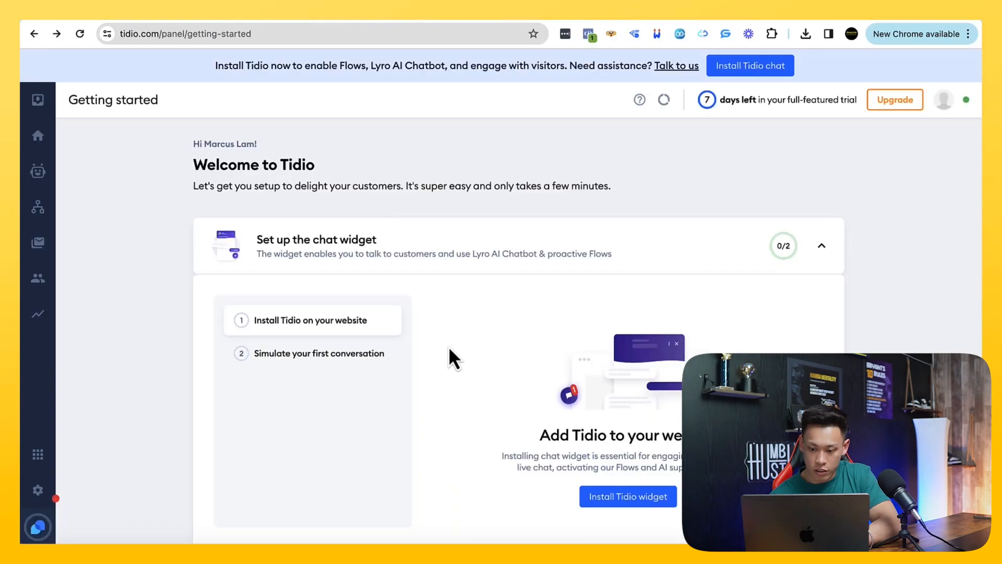
# Return to Tidio, restart the chat widget installation and accept the default widget appearance
pyautogui.scroll(-3, 449, 346)
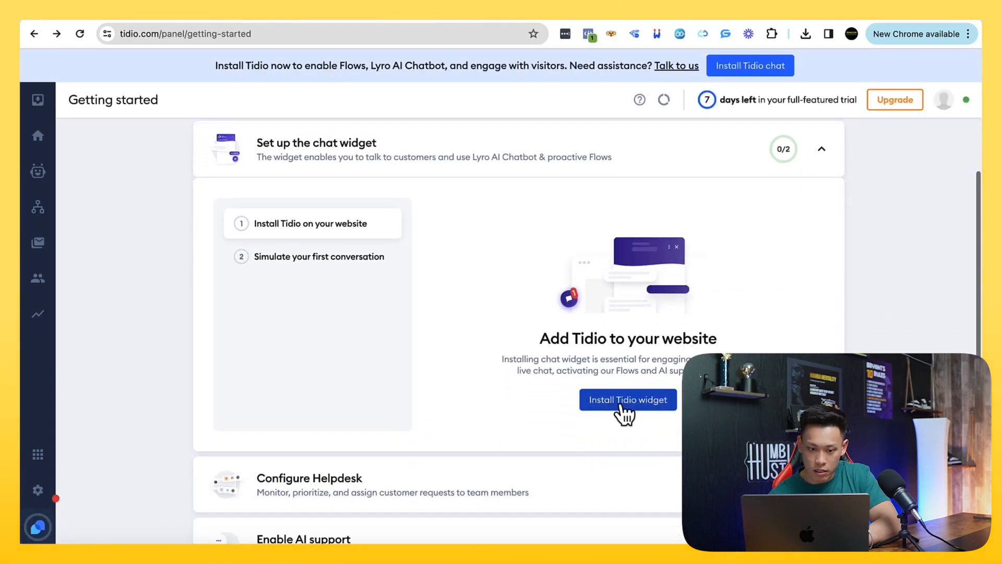
pyautogui.scroll(1, 619, 409)
pyautogui.scroll(2, 622, 408)
pyautogui.scroll(-1, 626, 412)
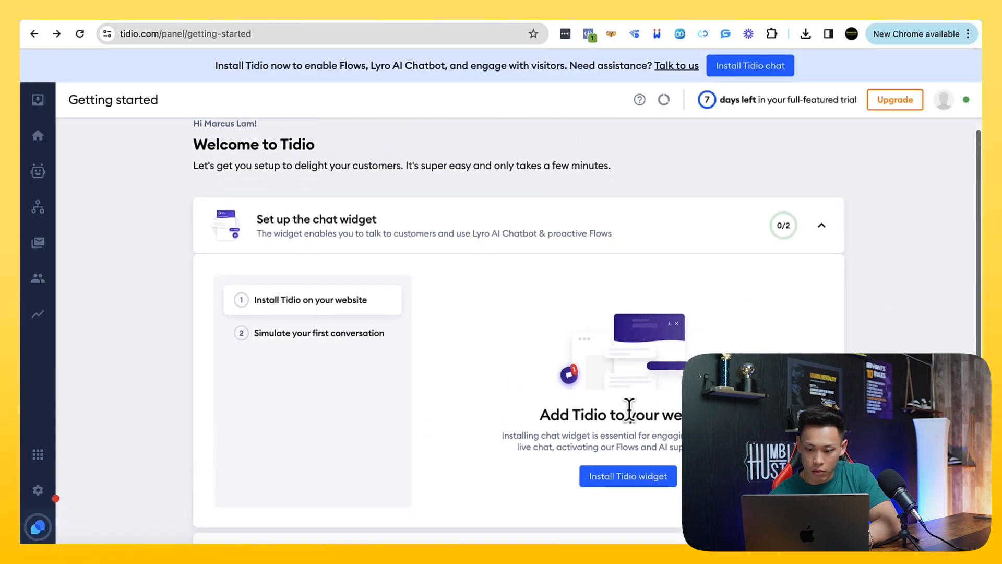
pyautogui.click(637, 476)
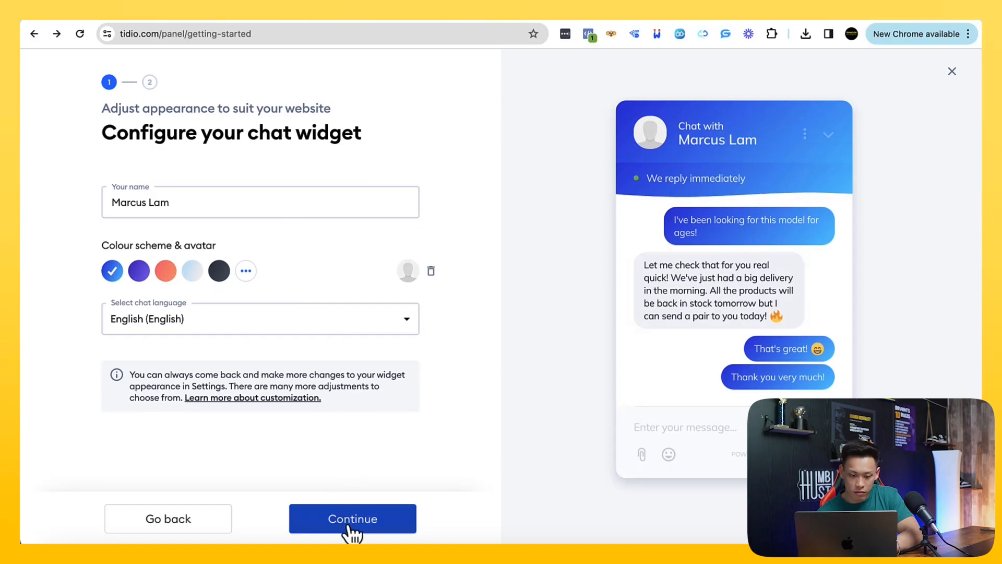
pyautogui.click(349, 527)
# Connect Tidio to Shopify with the store name 676a54-96 and install the Tidio - Live Chat & Chatbots app
pyautogui.press('super+v')
pyautogui.click(235, 372)
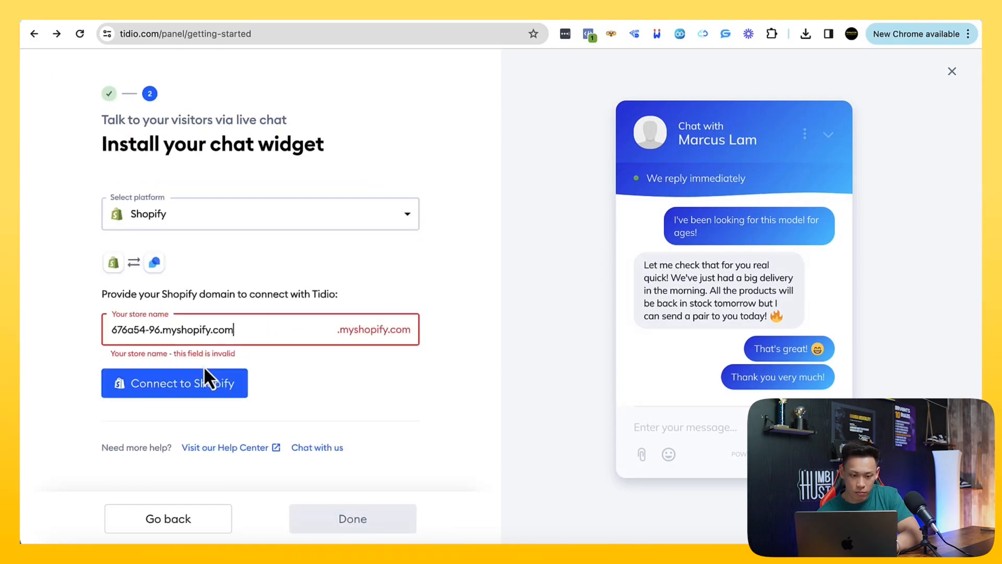
pyautogui.moveTo(232, 330); pyautogui.dragTo(162, 331)
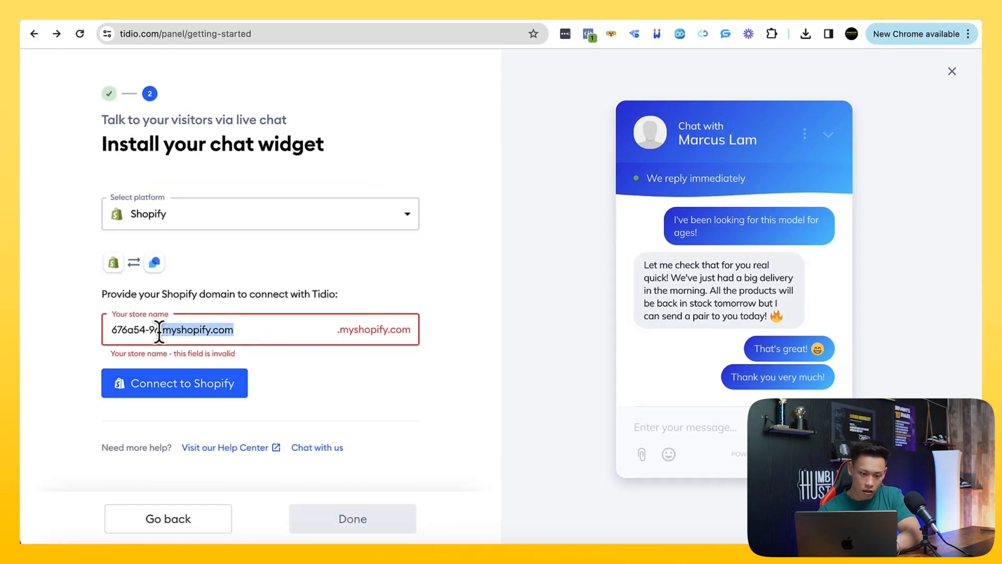
pyautogui.press('BackSpace')
pyautogui.click(139, 384)
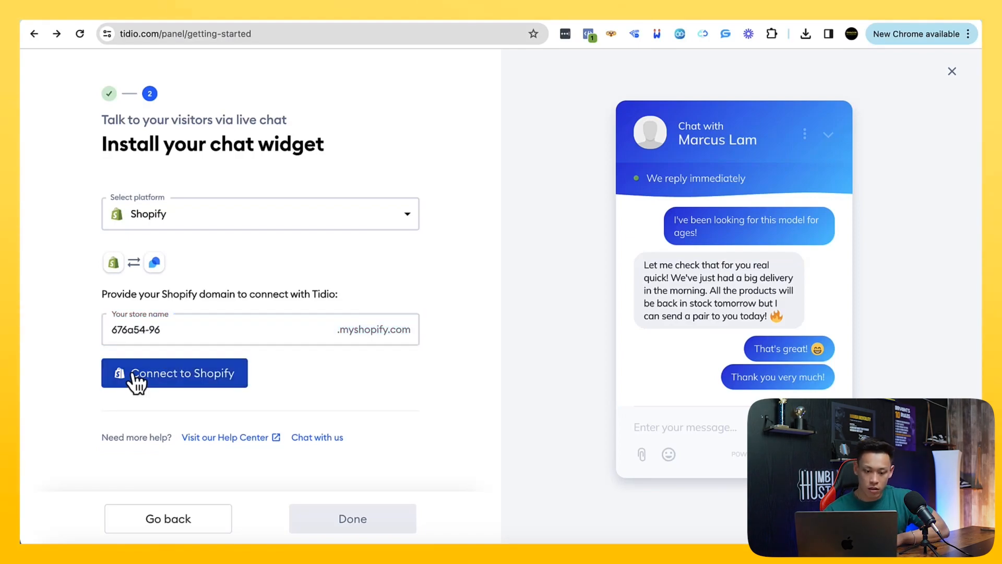
pyautogui.click(197, 372)
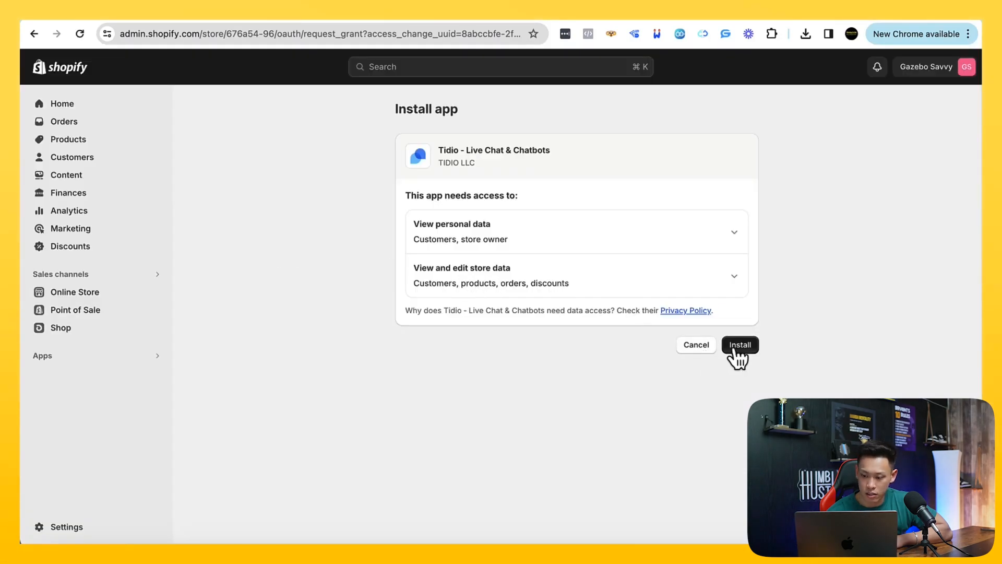
pyautogui.click(749, 348)
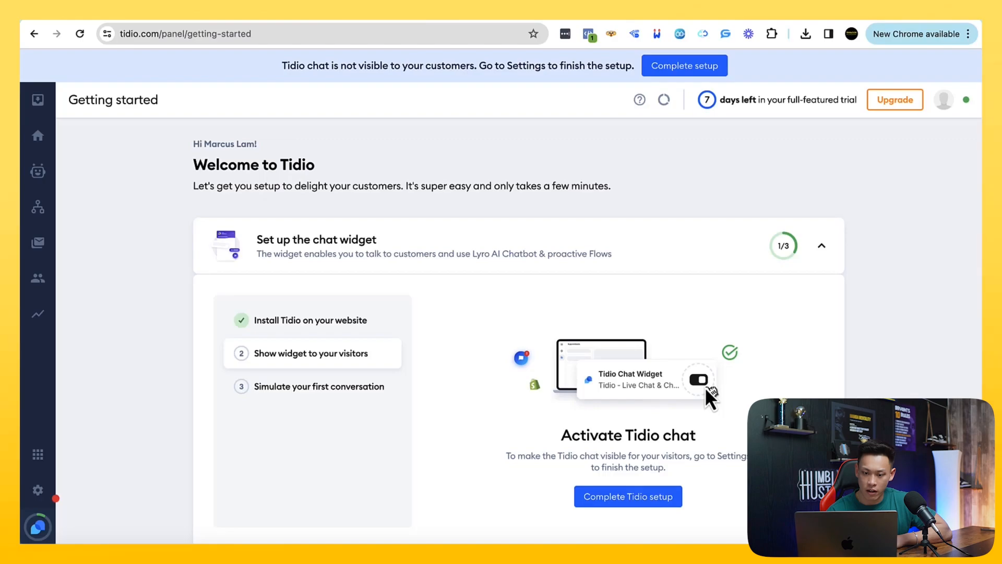
# Complete the Tidio setup by activating the Tidio Chat Widget in the Shopify theme editor and saving the theme
pyautogui.scroll(-1, 706, 393)
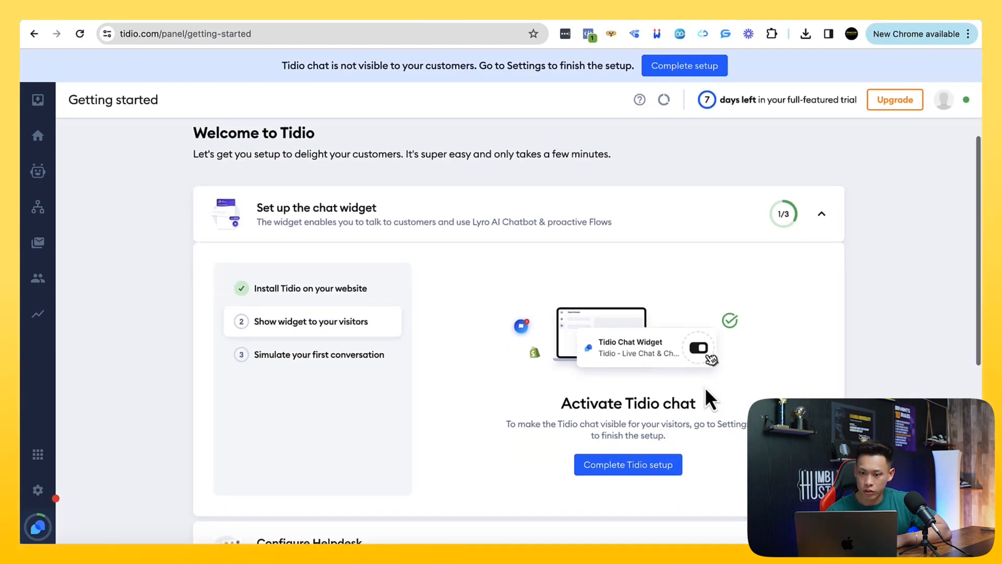
pyautogui.scroll(1, 706, 390)
pyautogui.moveTo(375, 66); pyautogui.dragTo(466, 66)
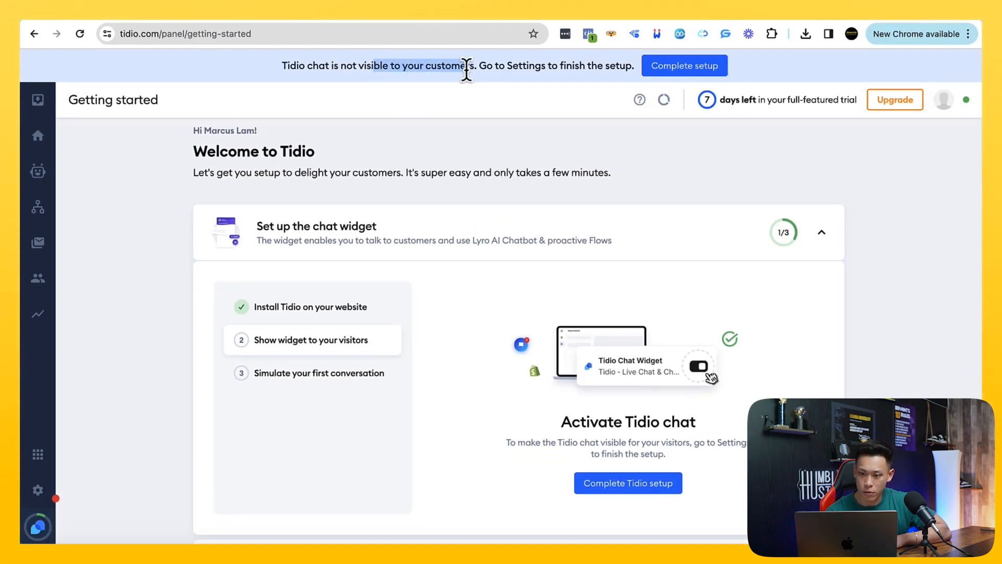
pyautogui.click(663, 66)
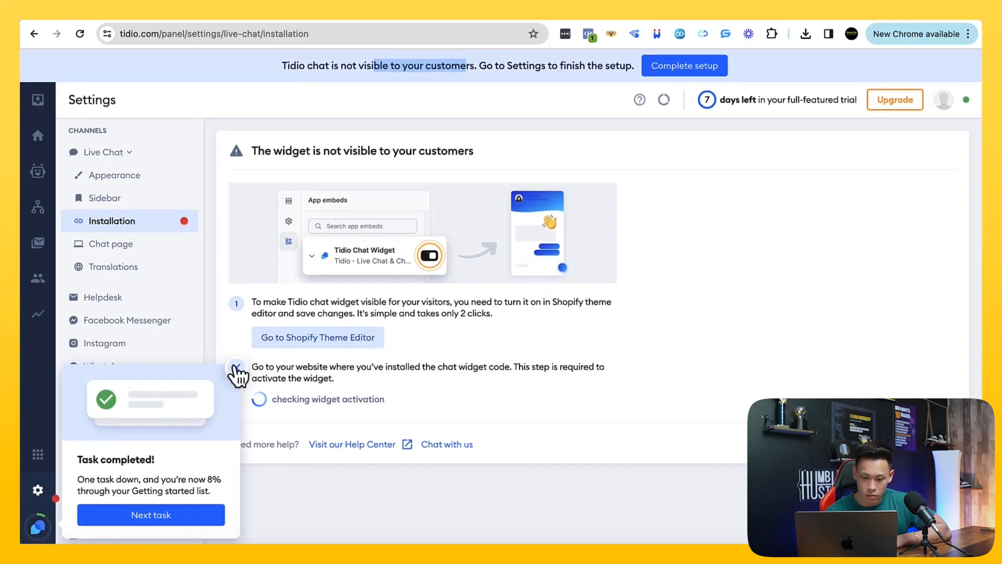
pyautogui.click(306, 345)
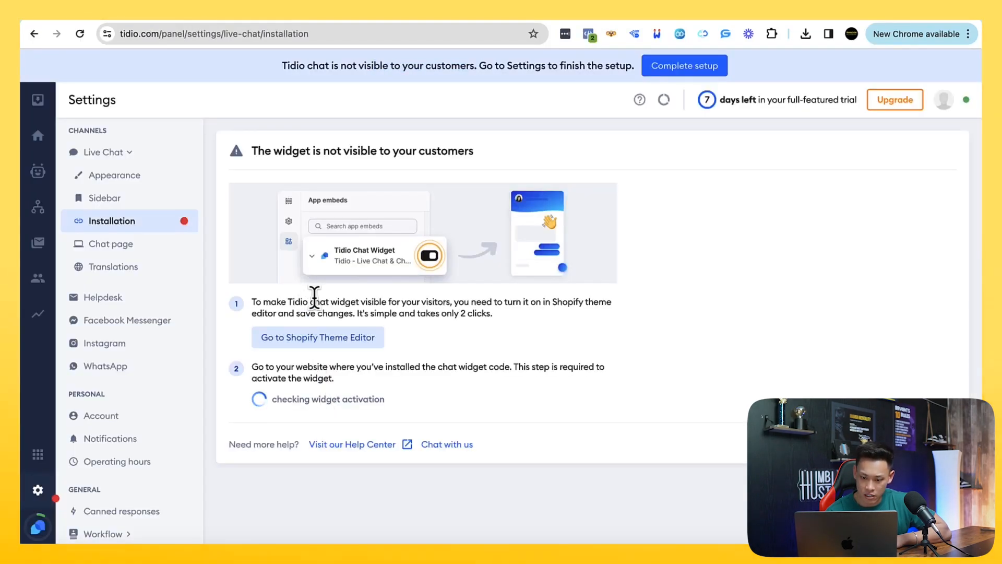
pyautogui.moveTo(314, 302); pyautogui.dragTo(373, 313)
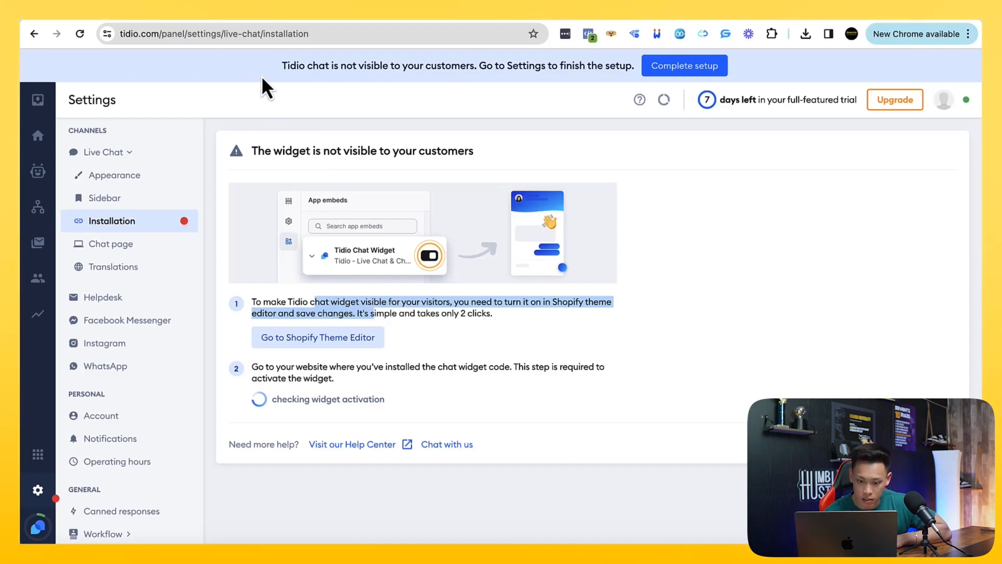
pyautogui.click(318, 337)
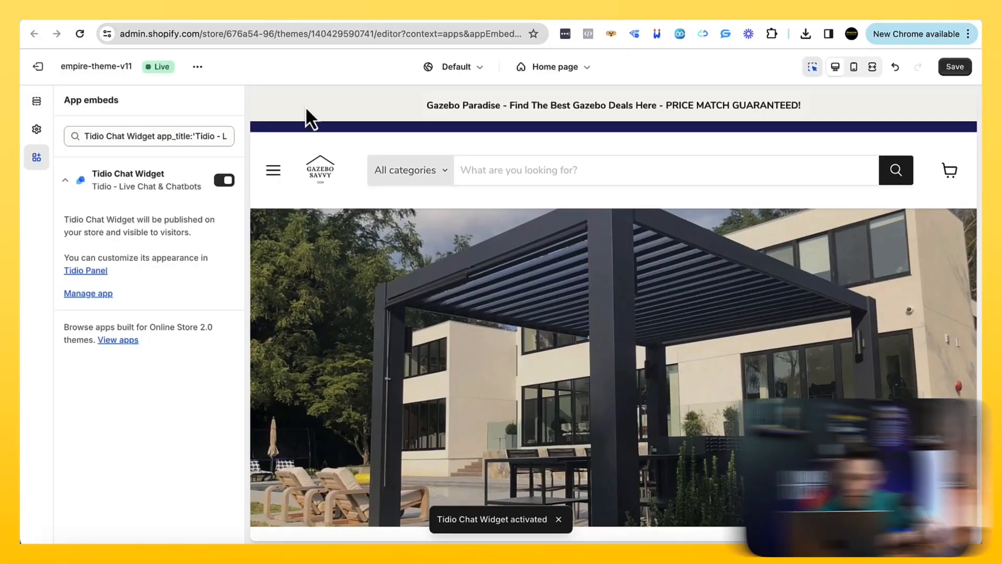
pyautogui.click(956, 66)
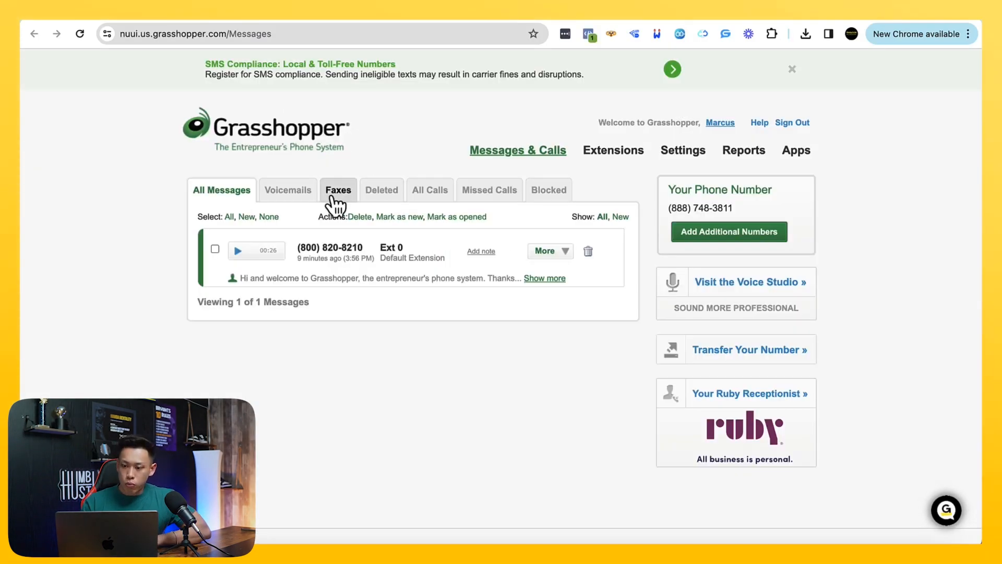
pyautogui.scroll(-1, 336, 201)
pyautogui.scroll(1, 331, 194)
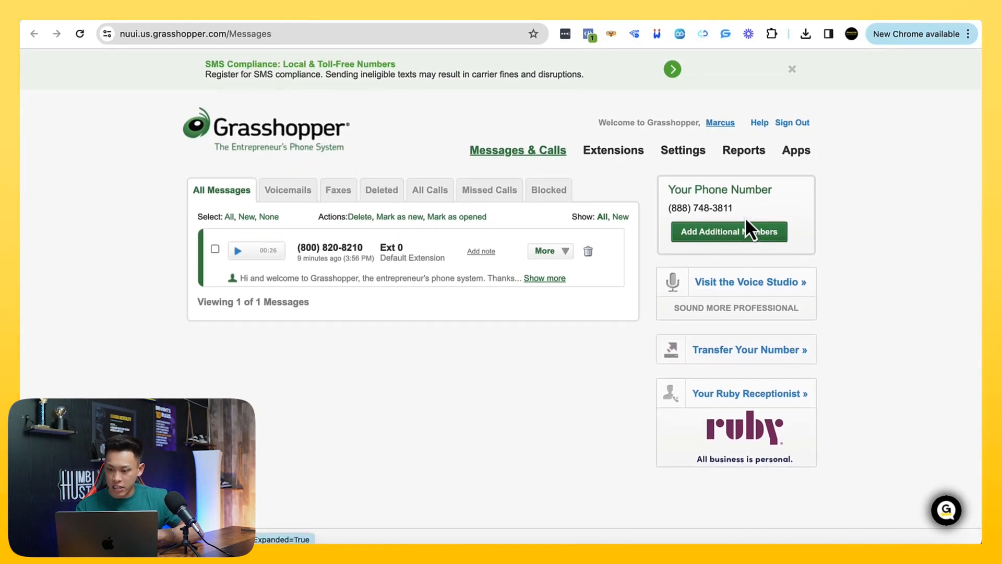
# Switch to Grasshopper and open the SMS compliance help article about verifying a toll-free number for messaging
pyautogui.moveTo(736, 209); pyautogui.dragTo(663, 208)
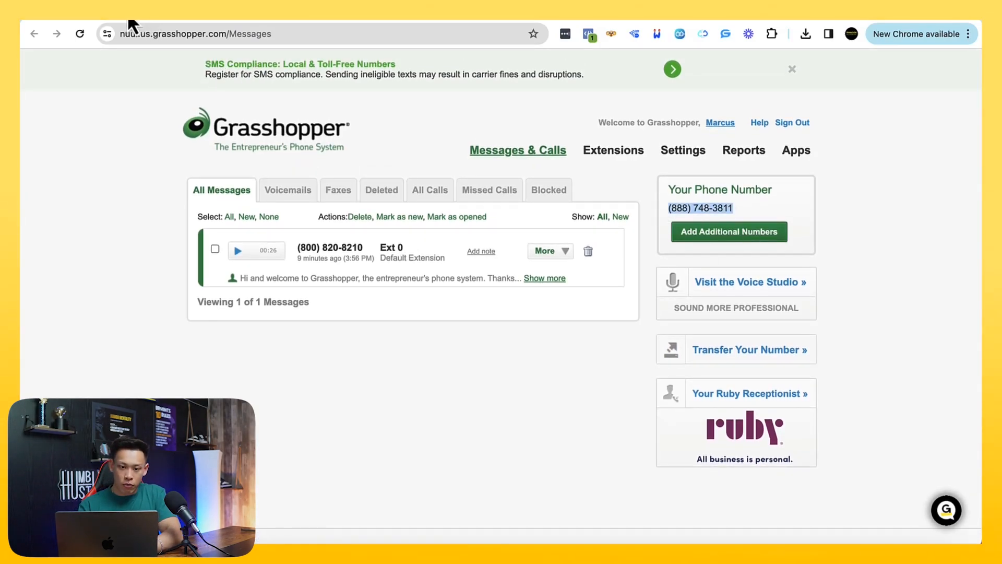
pyautogui.click(247, 66)
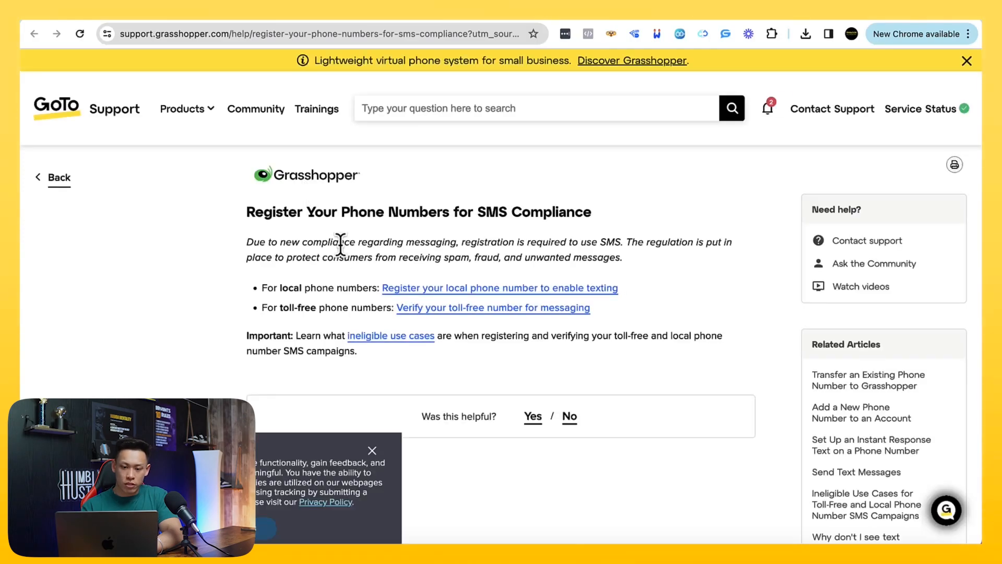
pyautogui.scroll(-2, 316, 237)
pyautogui.scroll(1, 313, 235)
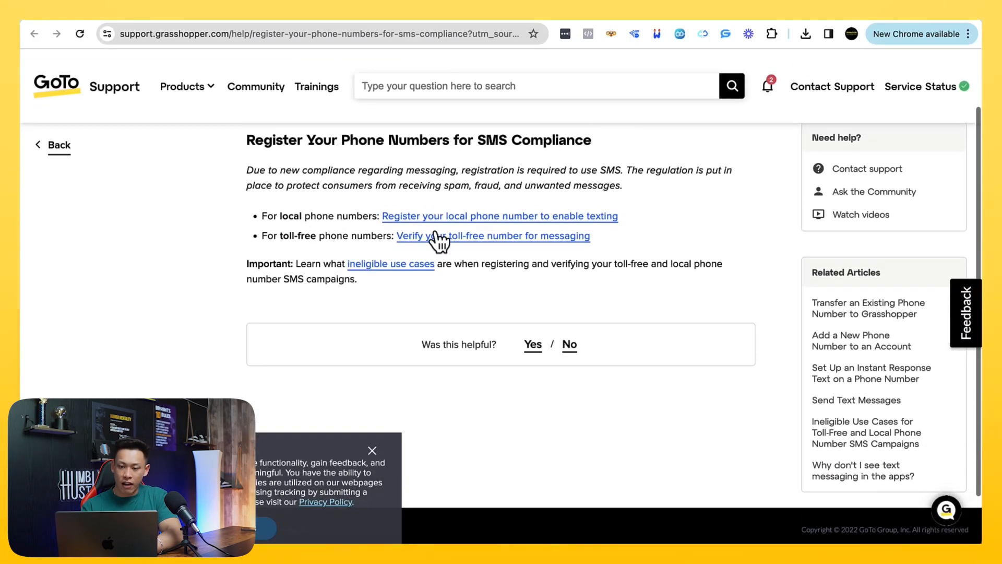
pyautogui.click(436, 236)
# Dismiss the cookie notice and examine the article's section on how to start the verification process
pyautogui.scroll(-3, 433, 239)
pyautogui.scroll(-5, 434, 241)
pyautogui.scroll(7, 433, 242)
pyautogui.scroll(1, 381, 462)
pyautogui.click(372, 450)
pyautogui.scroll(-4, 373, 453)
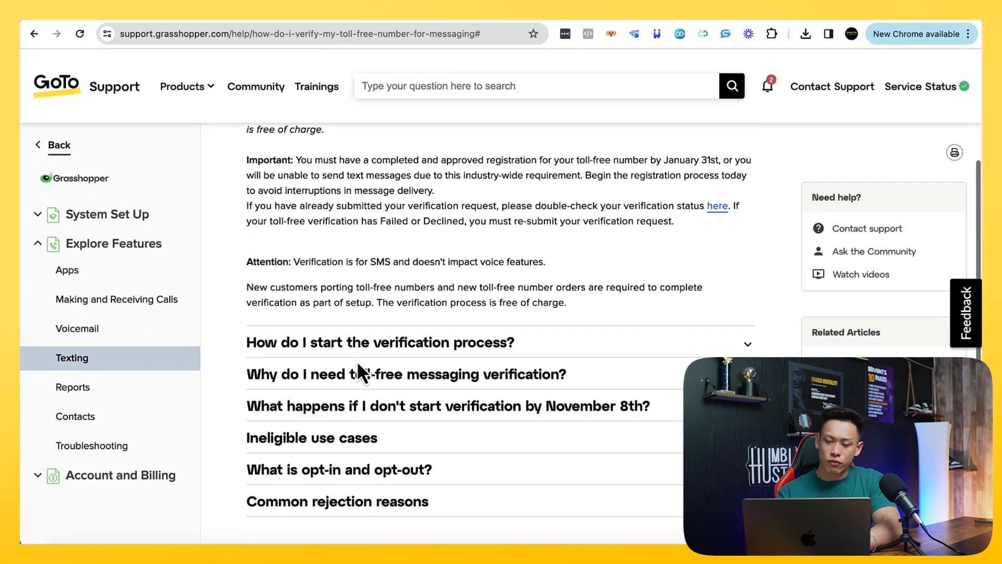
pyautogui.scroll(-1, 355, 349)
pyautogui.click(354, 341)
pyautogui.scroll(-3, 355, 339)
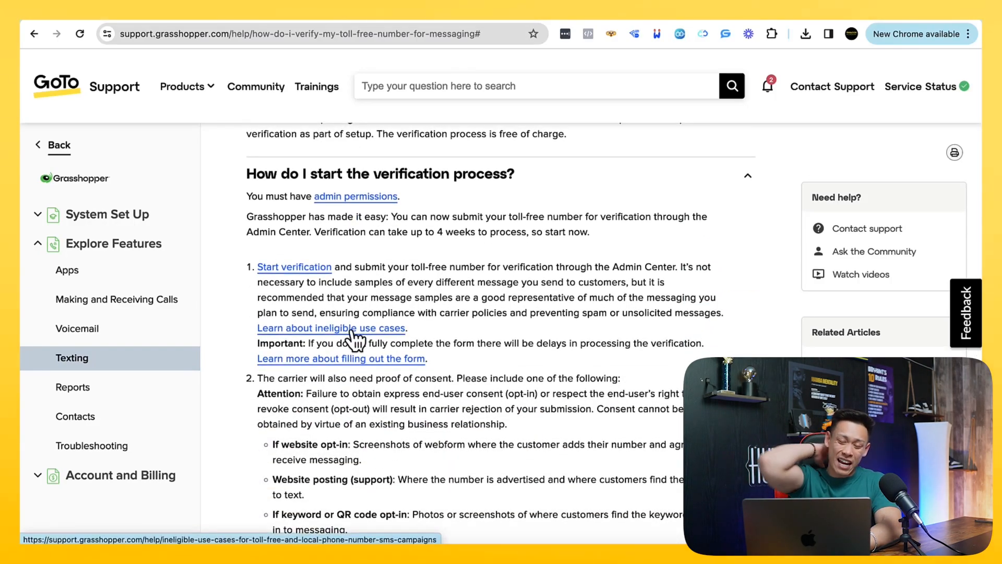
# Switch to the Notion course outline and try adding the toll-free phone number after the GrassHopper entry under section 2.6.0
pyautogui.scroll(-4, 355, 340)
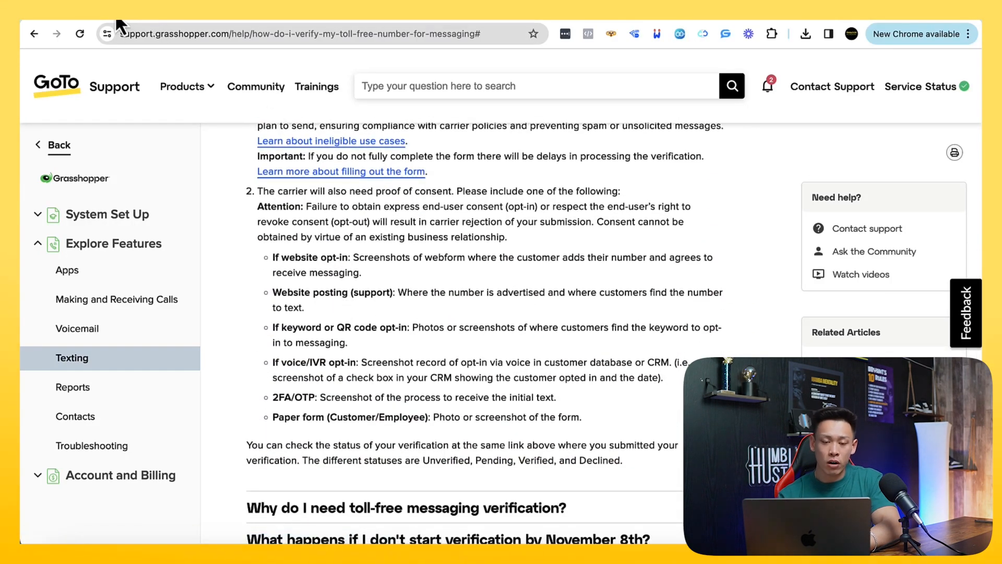
pyautogui.click(116, 18)
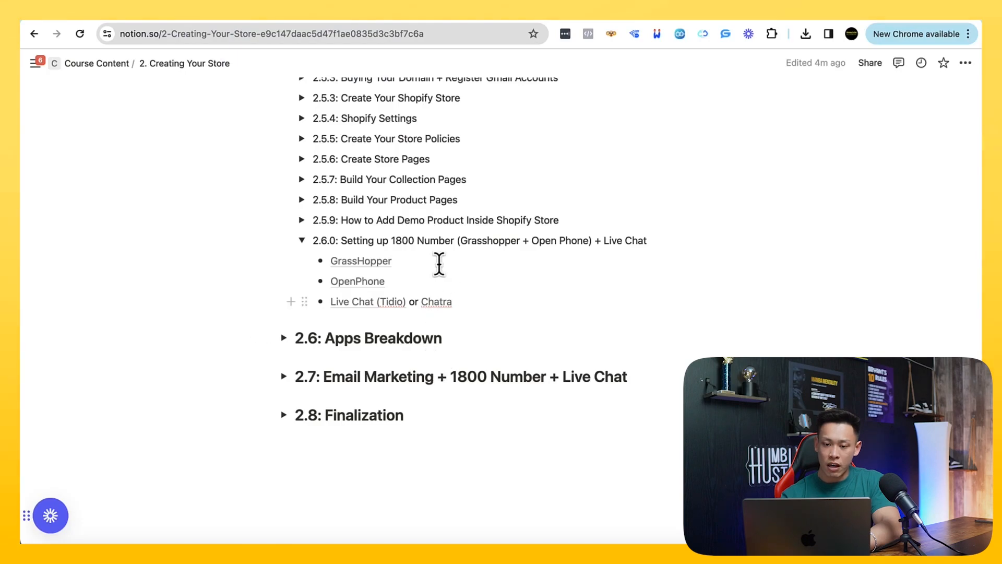
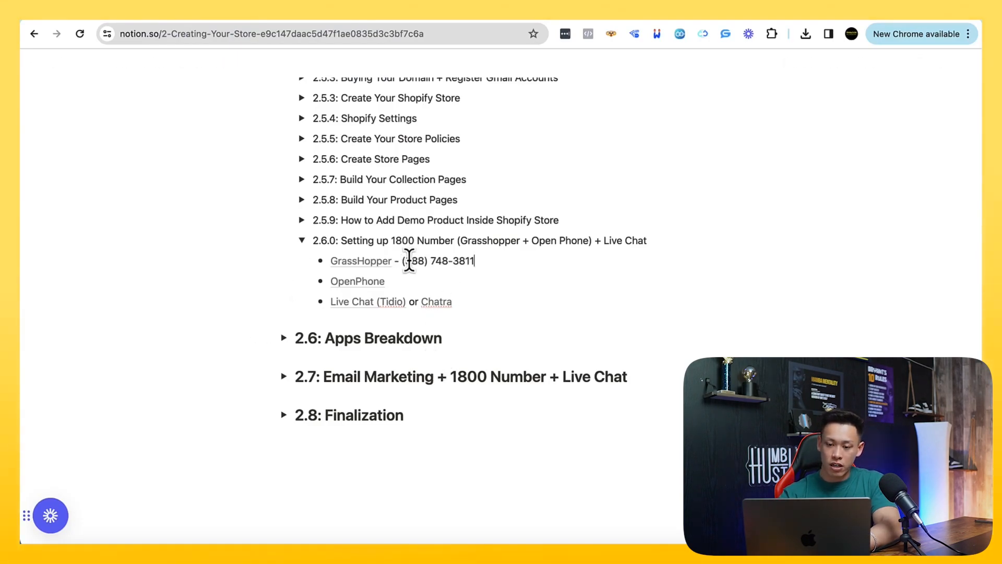
pyautogui.moveTo(479, 262); pyautogui.dragTo(393, 261)
pyautogui.press('super+c')
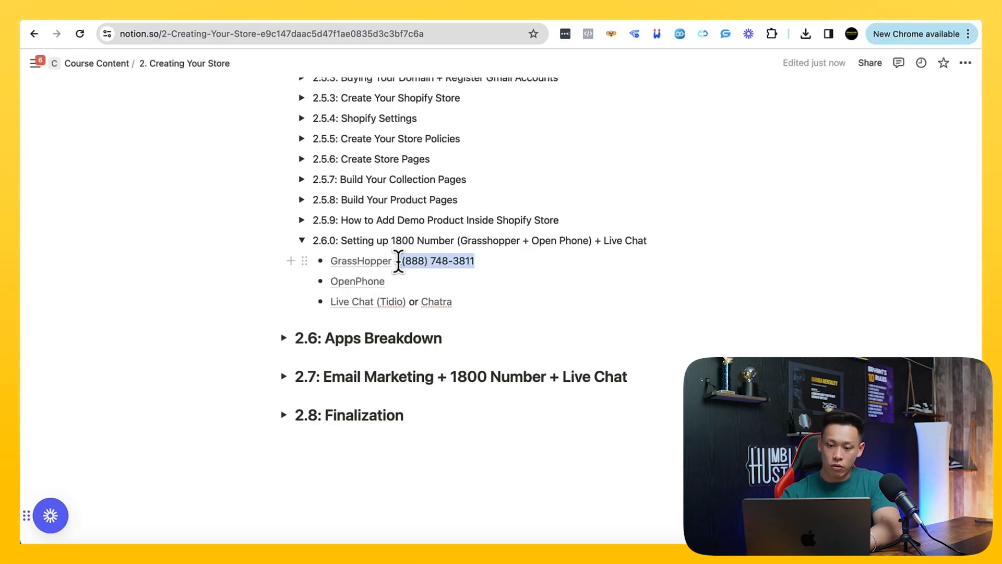
pyautogui.press('BackSpace')
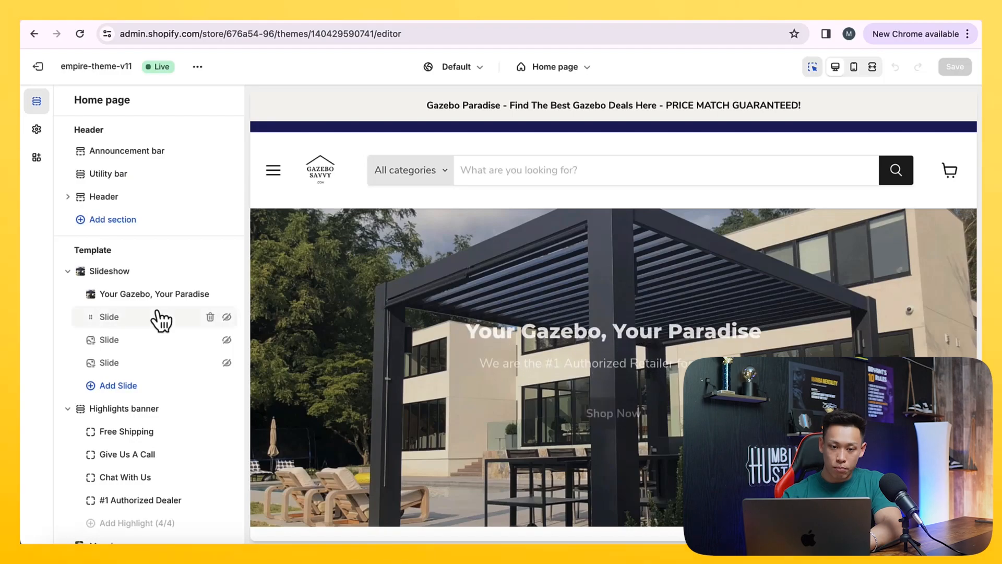
# Switch to Shopify, leave the theme editor and open the content of the store's Contact page for editing
pyautogui.scroll(-20, 352, 276)
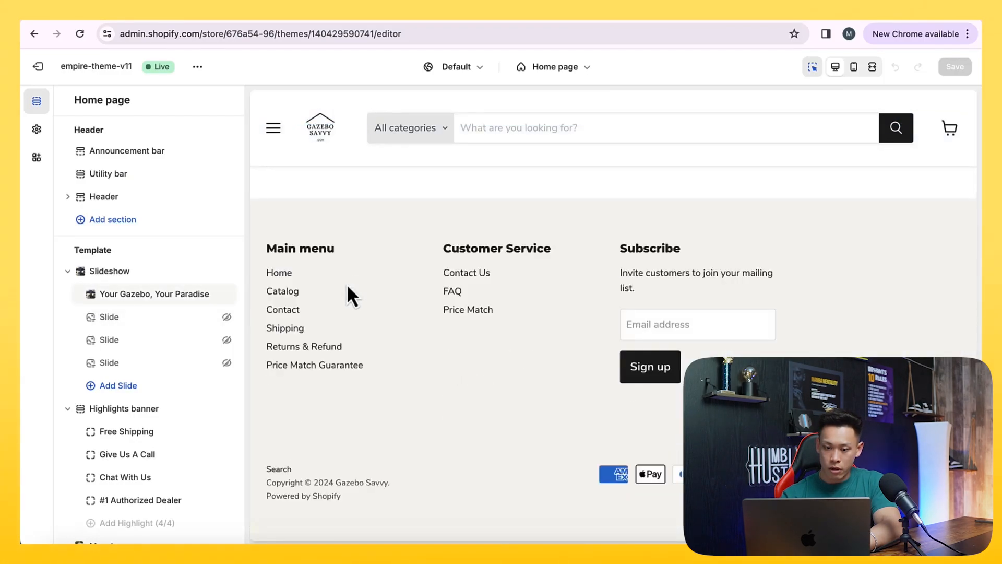
pyautogui.click(613, 355)
pyautogui.scroll(20, 386, 230)
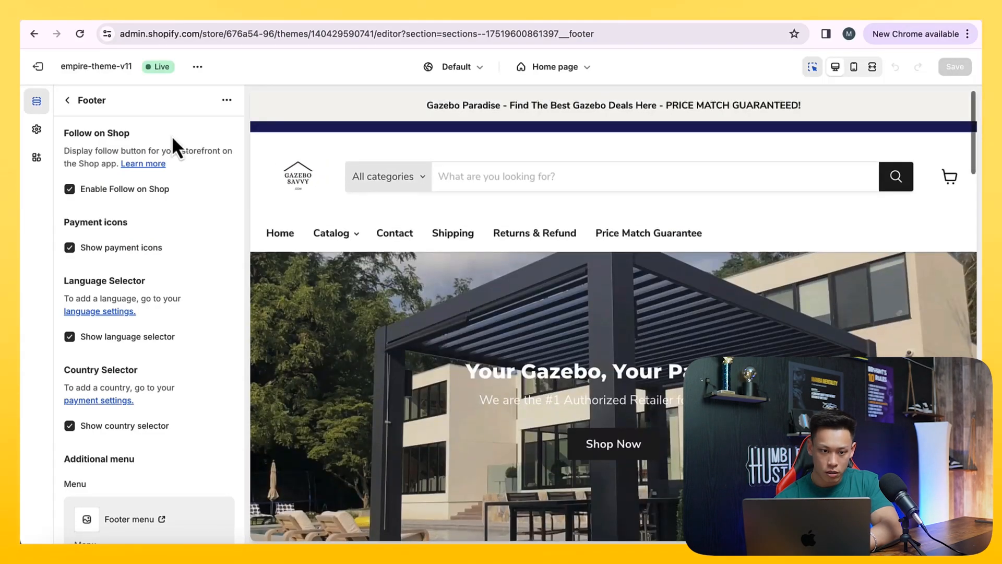
pyautogui.click(38, 67)
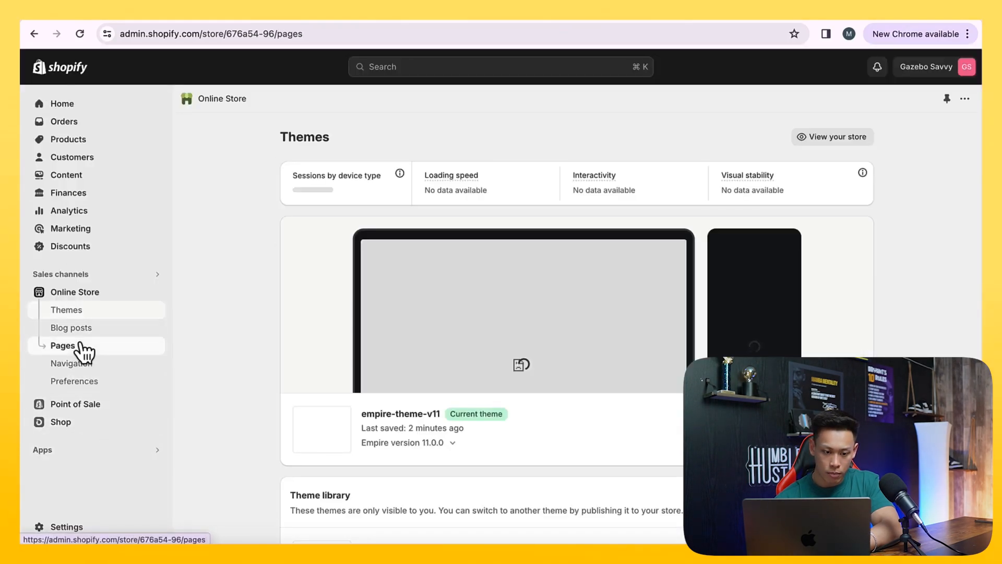
pyautogui.click(79, 346)
pyautogui.scroll(-3, 222, 409)
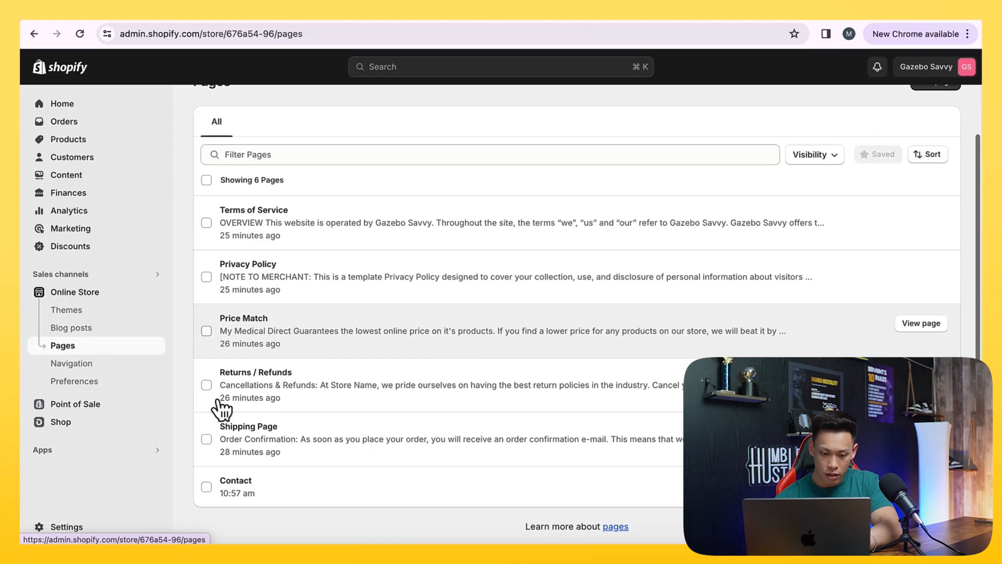
pyautogui.click(240, 504)
pyautogui.click(365, 306)
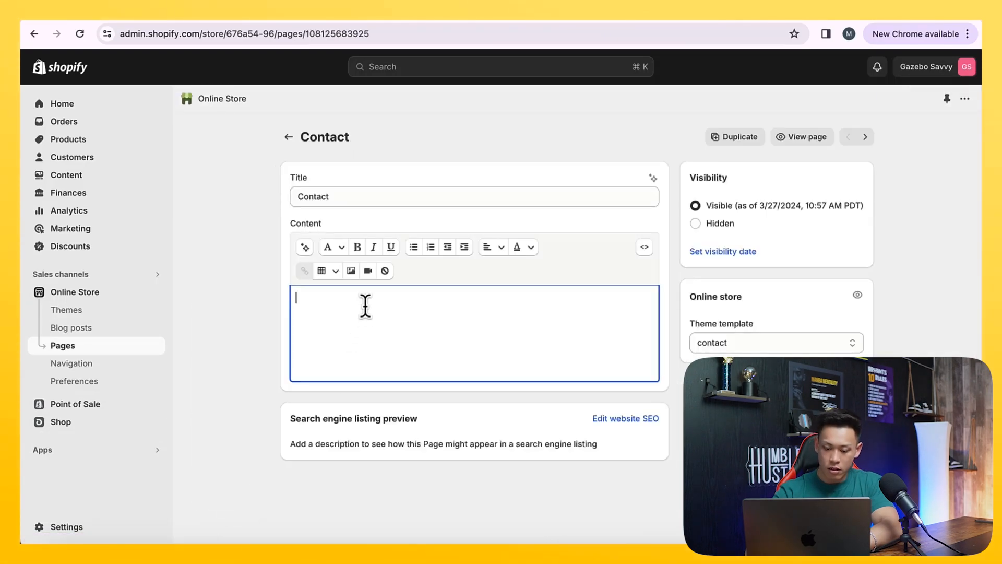
pyautogui.write('Pohne')
pyautogui.write(':')
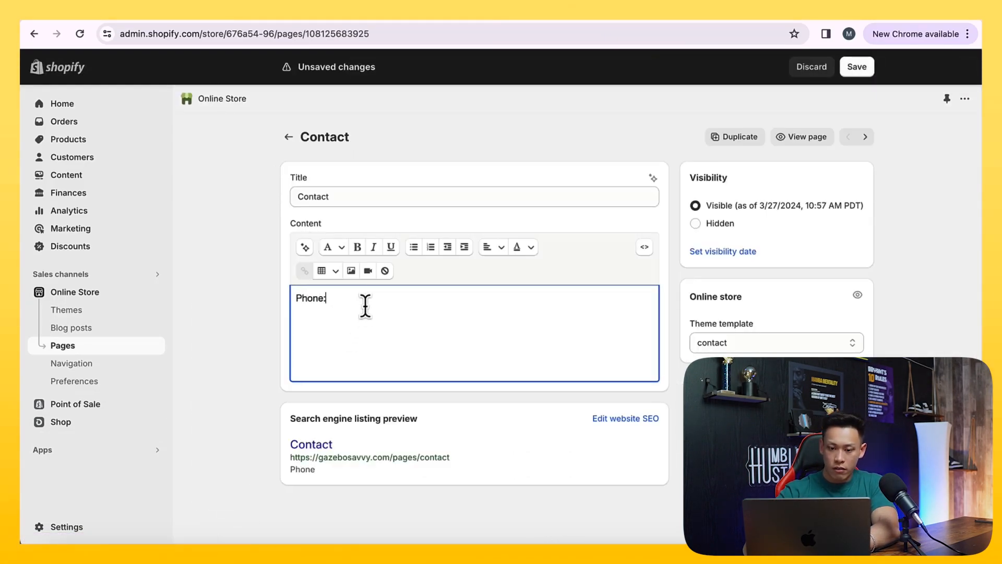
pyautogui.press('super+v')
# Fill the Contact page with "Call Us:" plus the toll-free number, "Live Chat Us!" and "Email:" plus the store's support e-mail, and save it
pyautogui.press('super+a')
pyautogui.write('C')
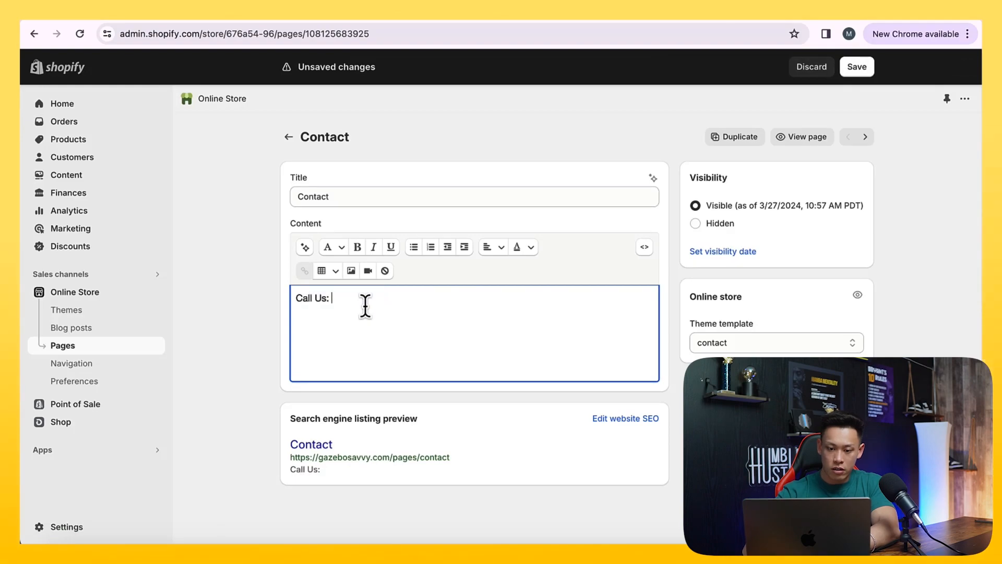
pyautogui.press('super+v')
pyautogui.press('Return')
pyautogui.write('Live Chat')
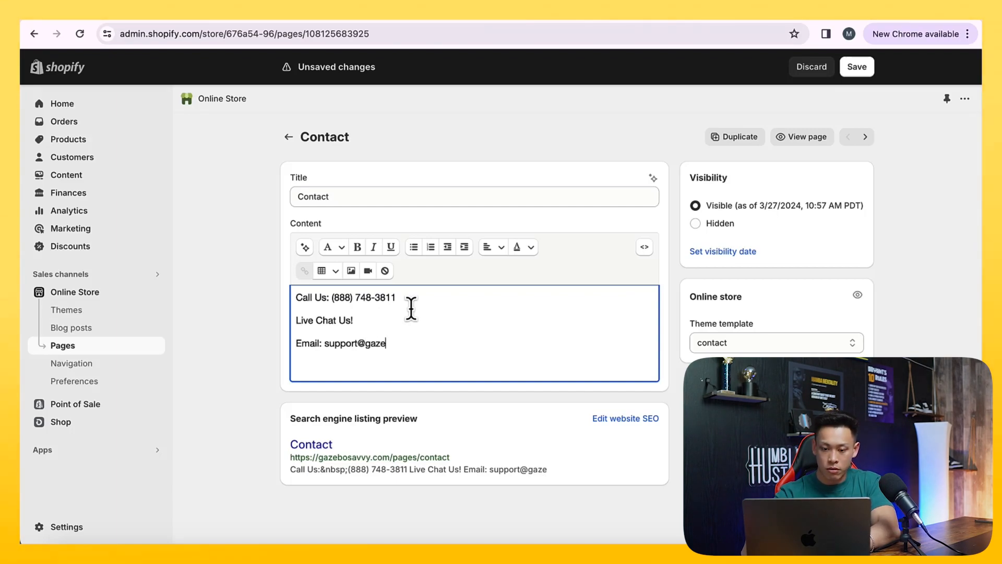
pyautogui.write('.com')
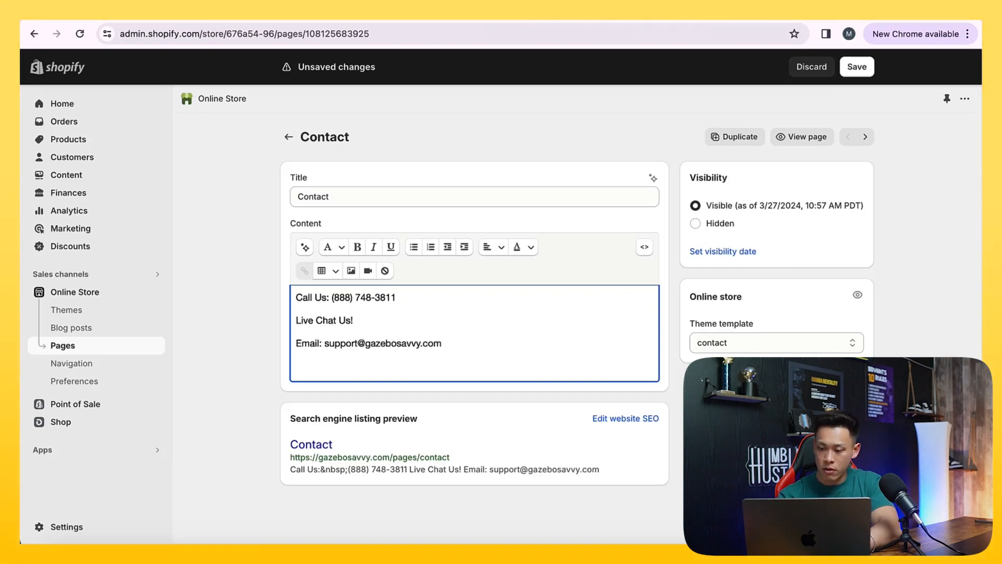
pyautogui.press('super+s')
# Open the store settings and locate the Policies section
pyautogui.click(82, 521)
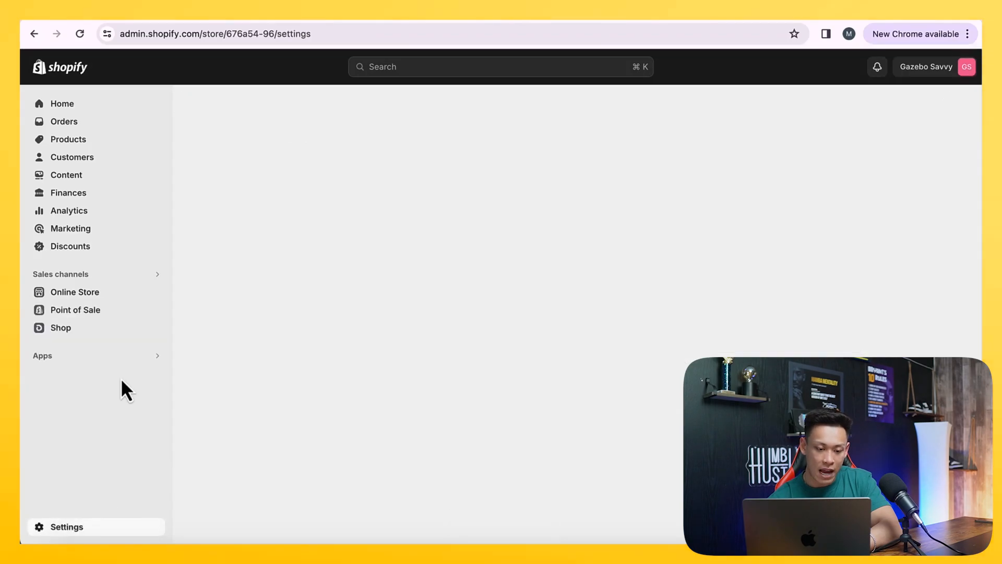
pyautogui.scroll(-3, 185, 336)
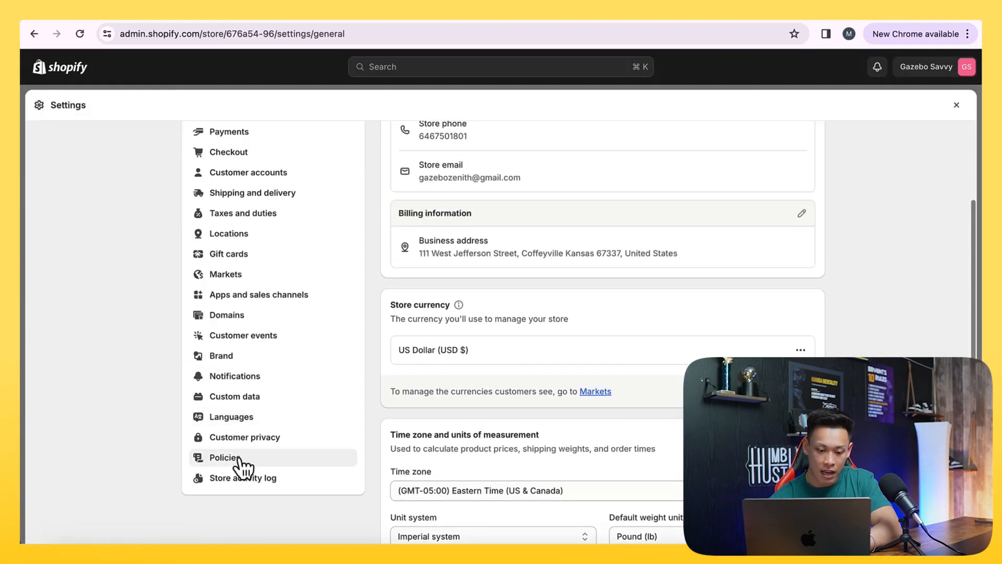